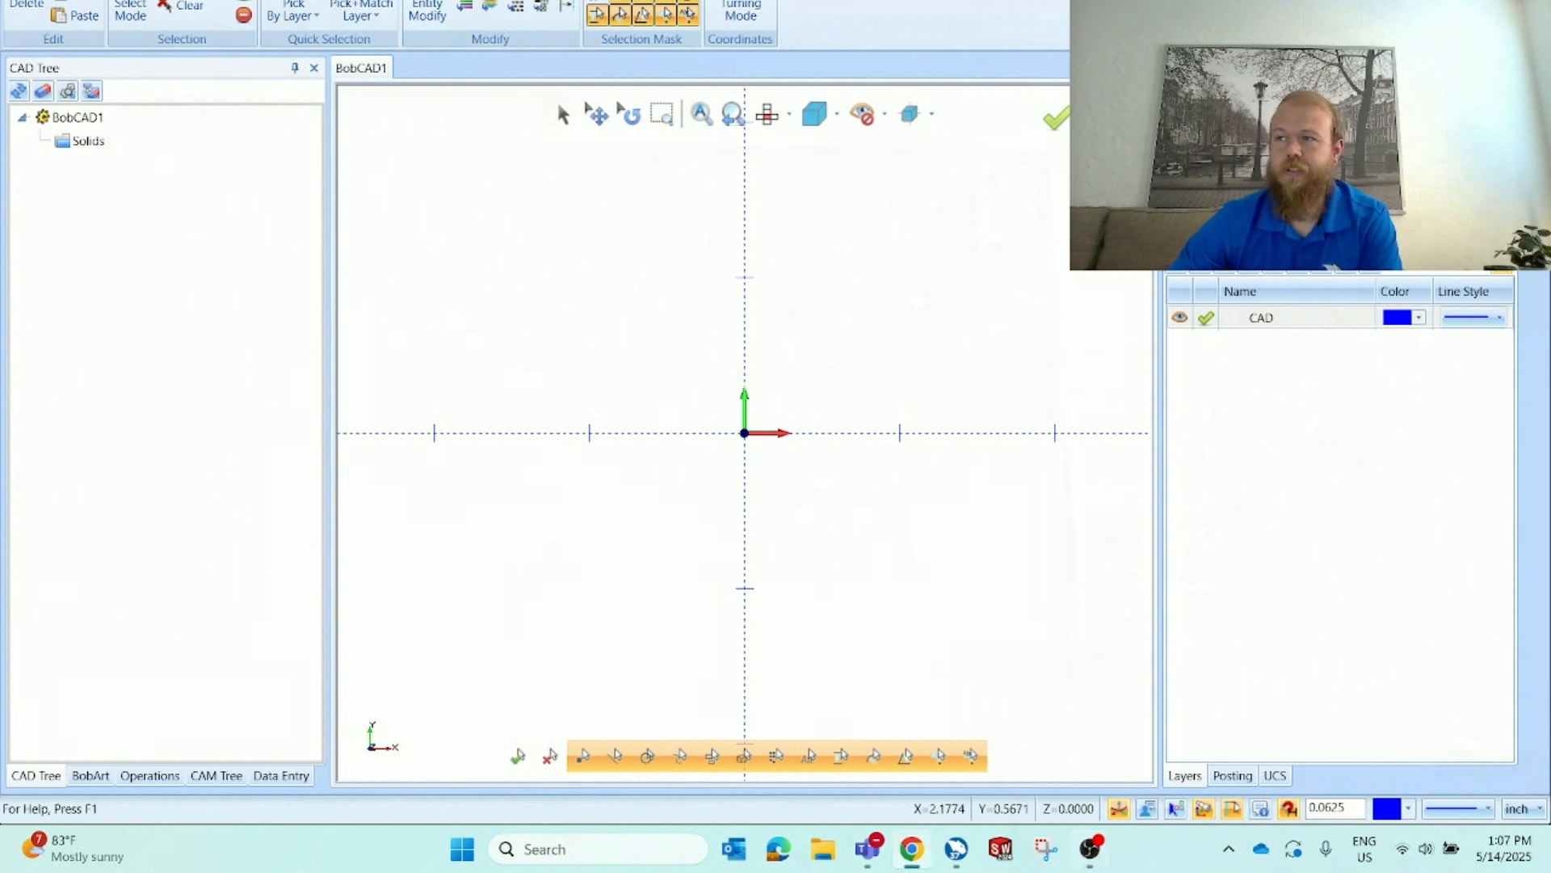
Open a new browser tab and search Google for "eagle clipart"
drag(1550, 351, 765, 14)
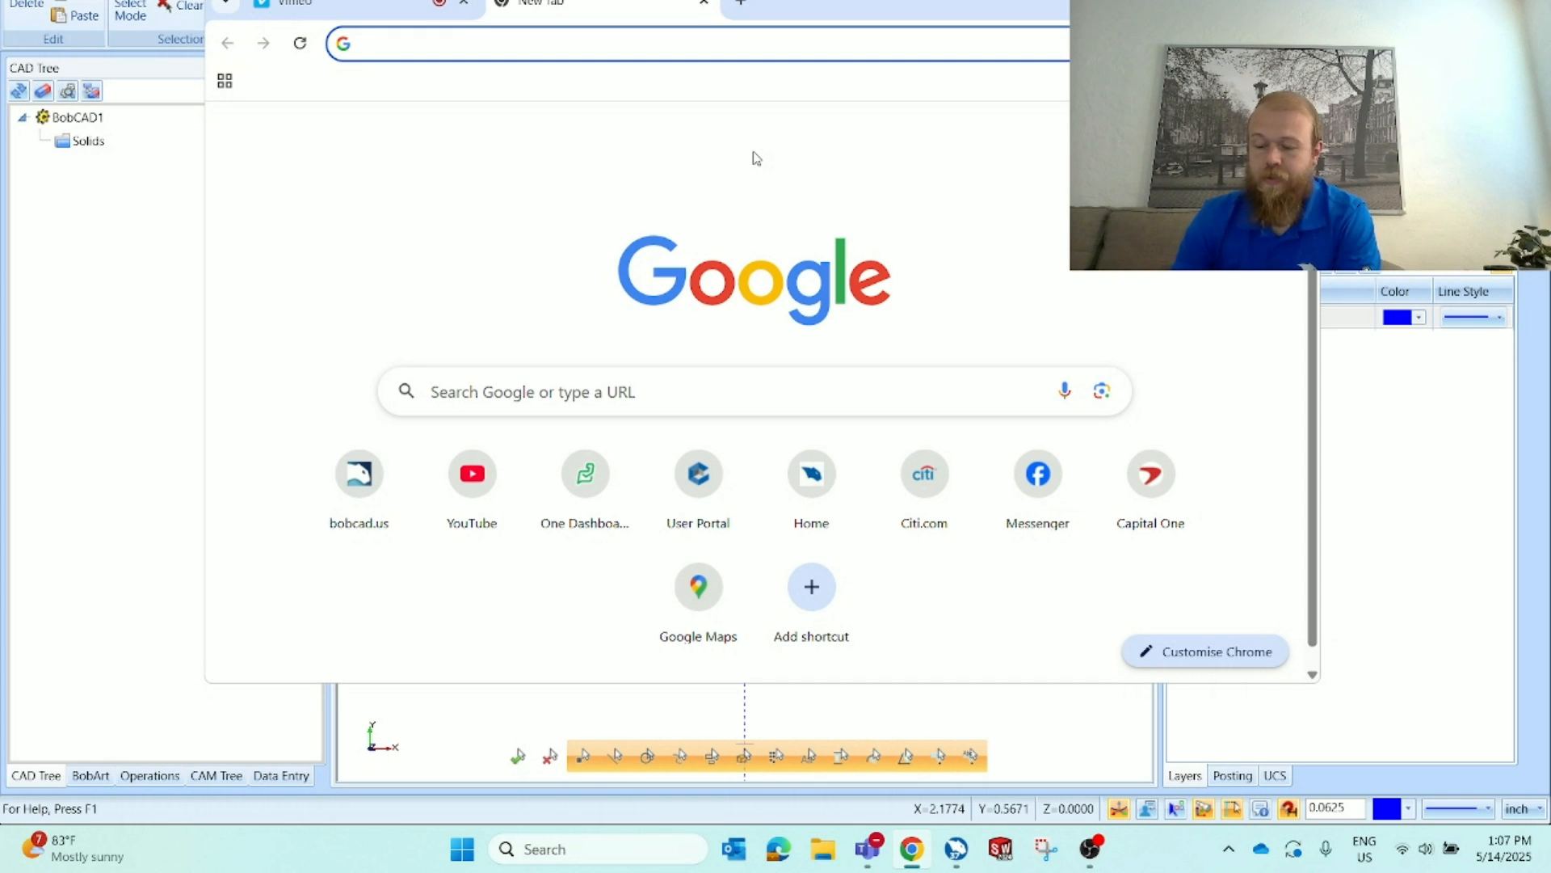
text(eagle)
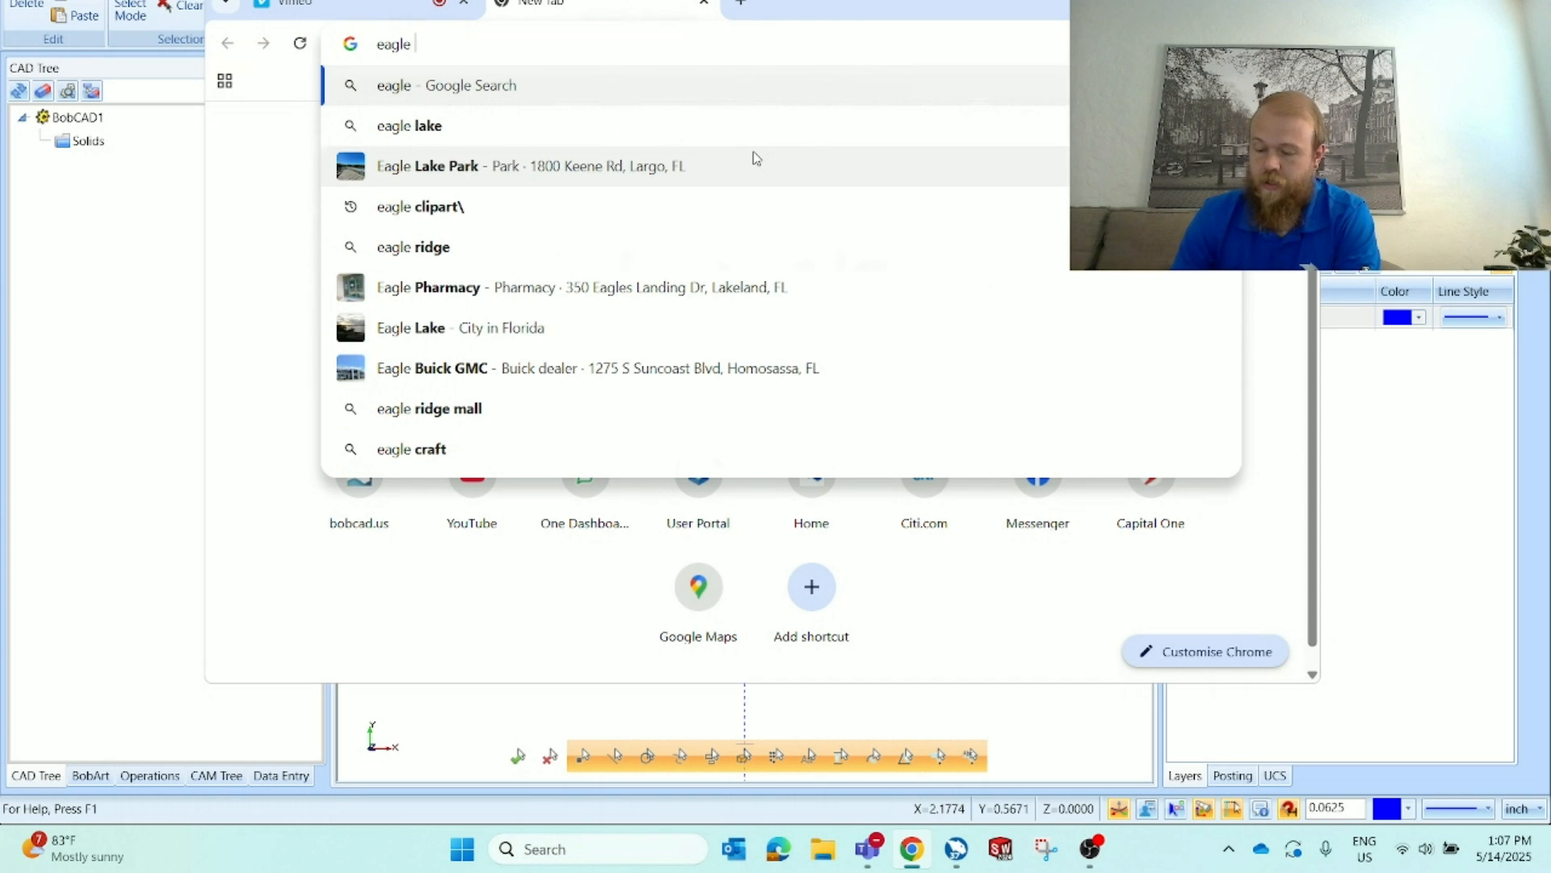
text( clip)
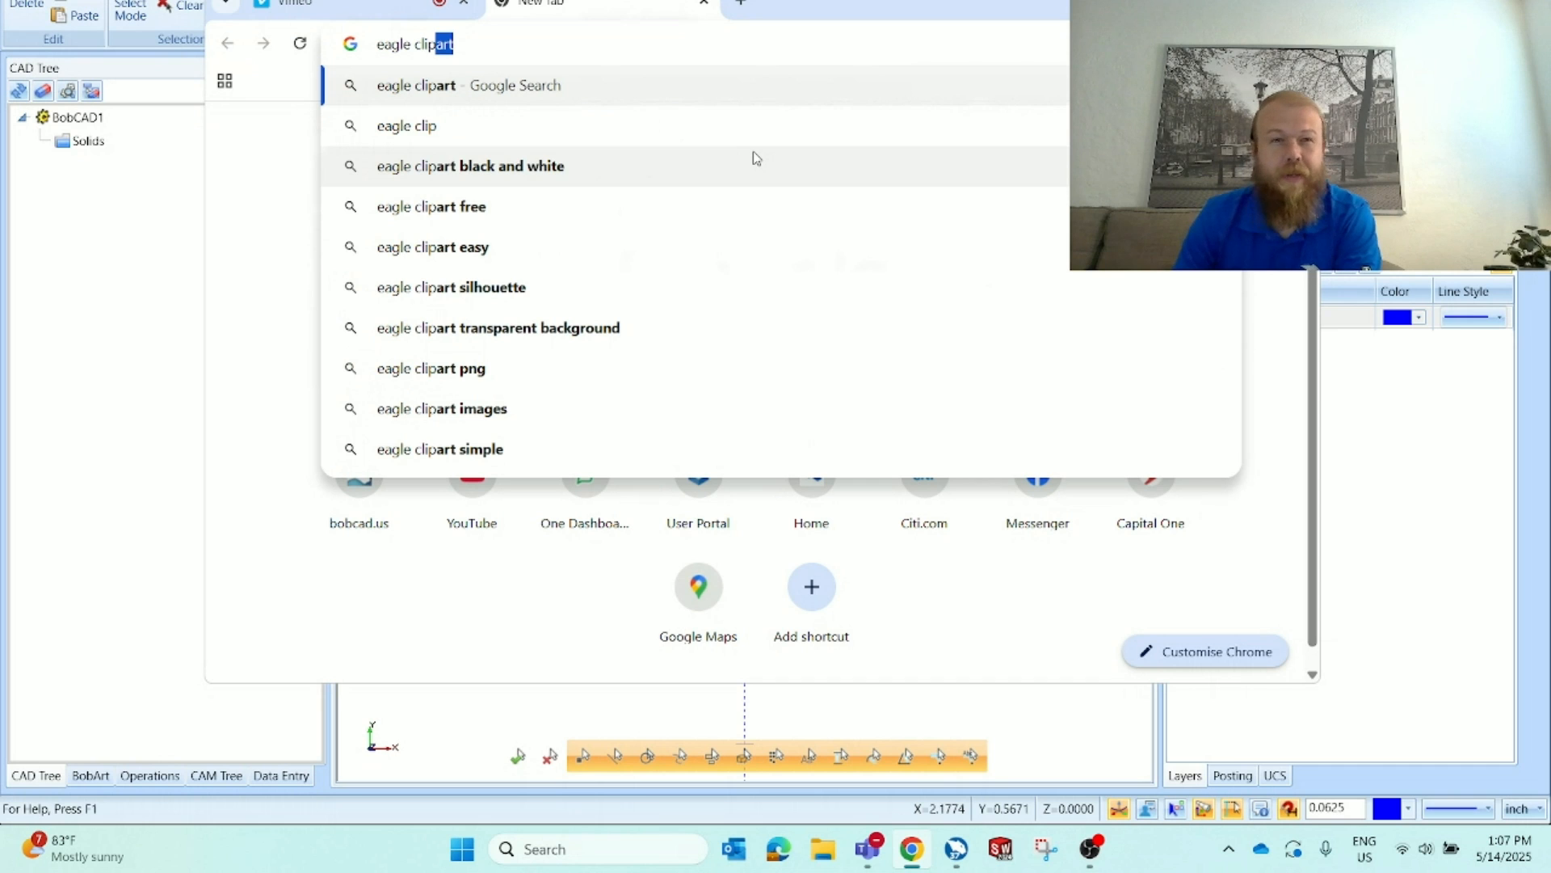
text(art)
key(Return)
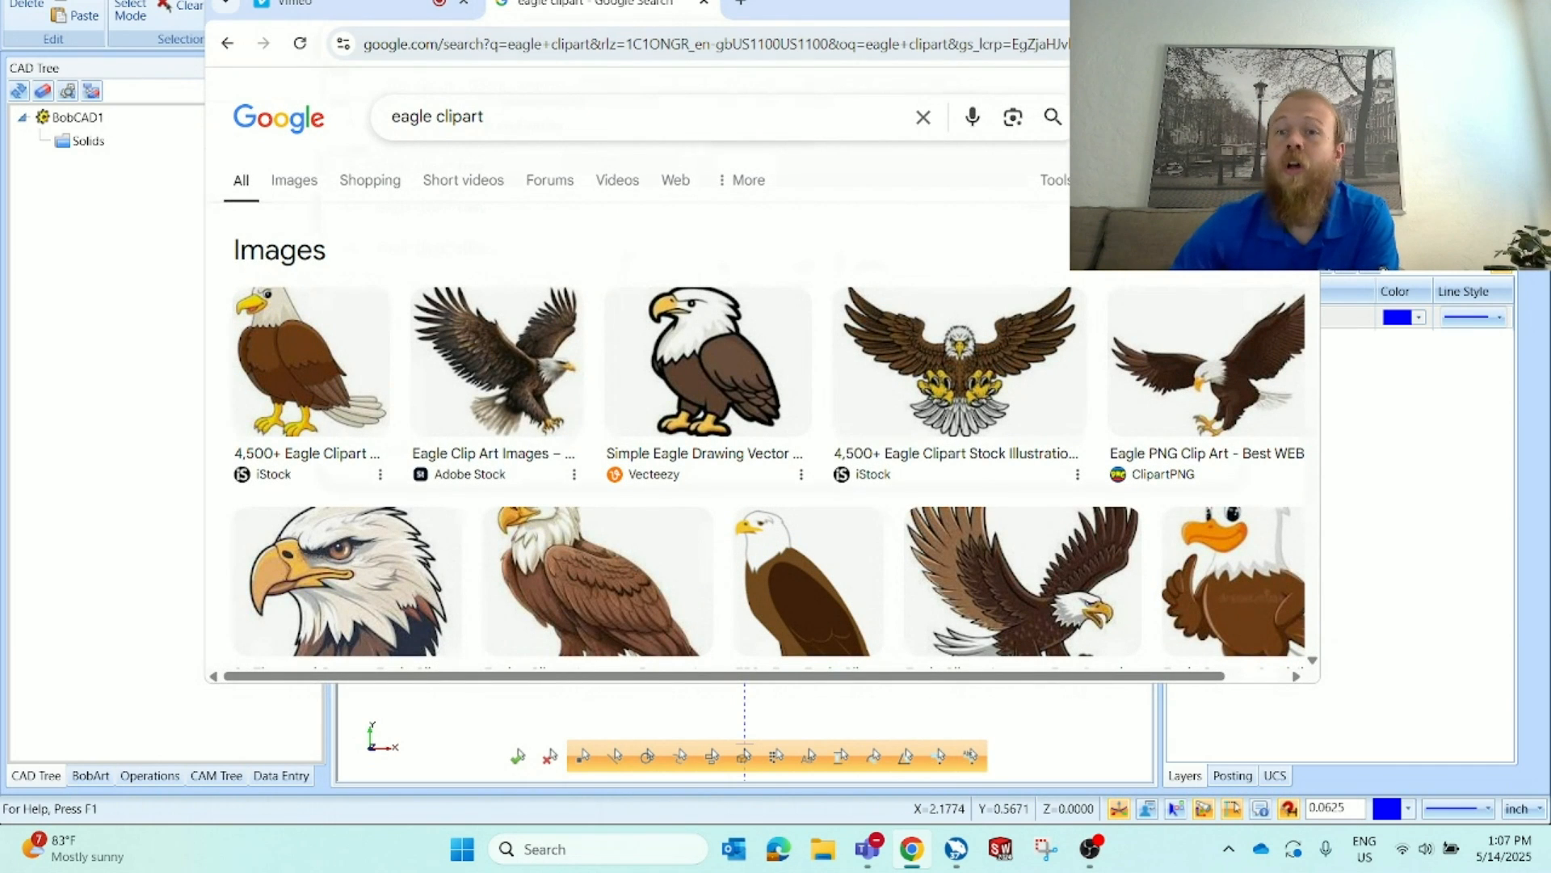
Switch to image results, filter the eagle clipart to silhouettes, and browse the silhouette images
click(1241, 2)
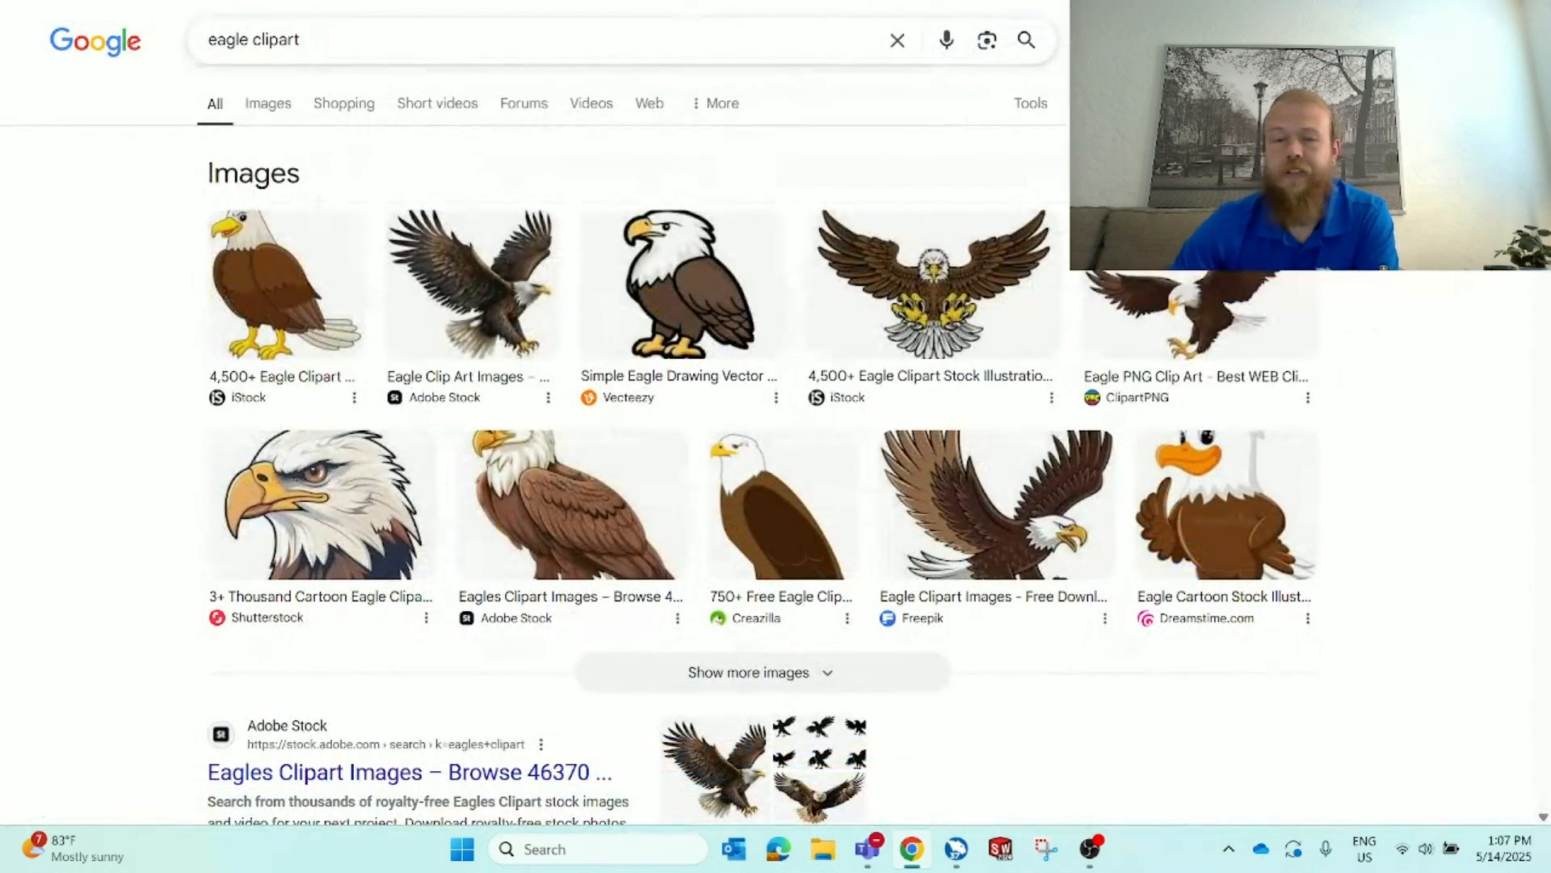
click(267, 108)
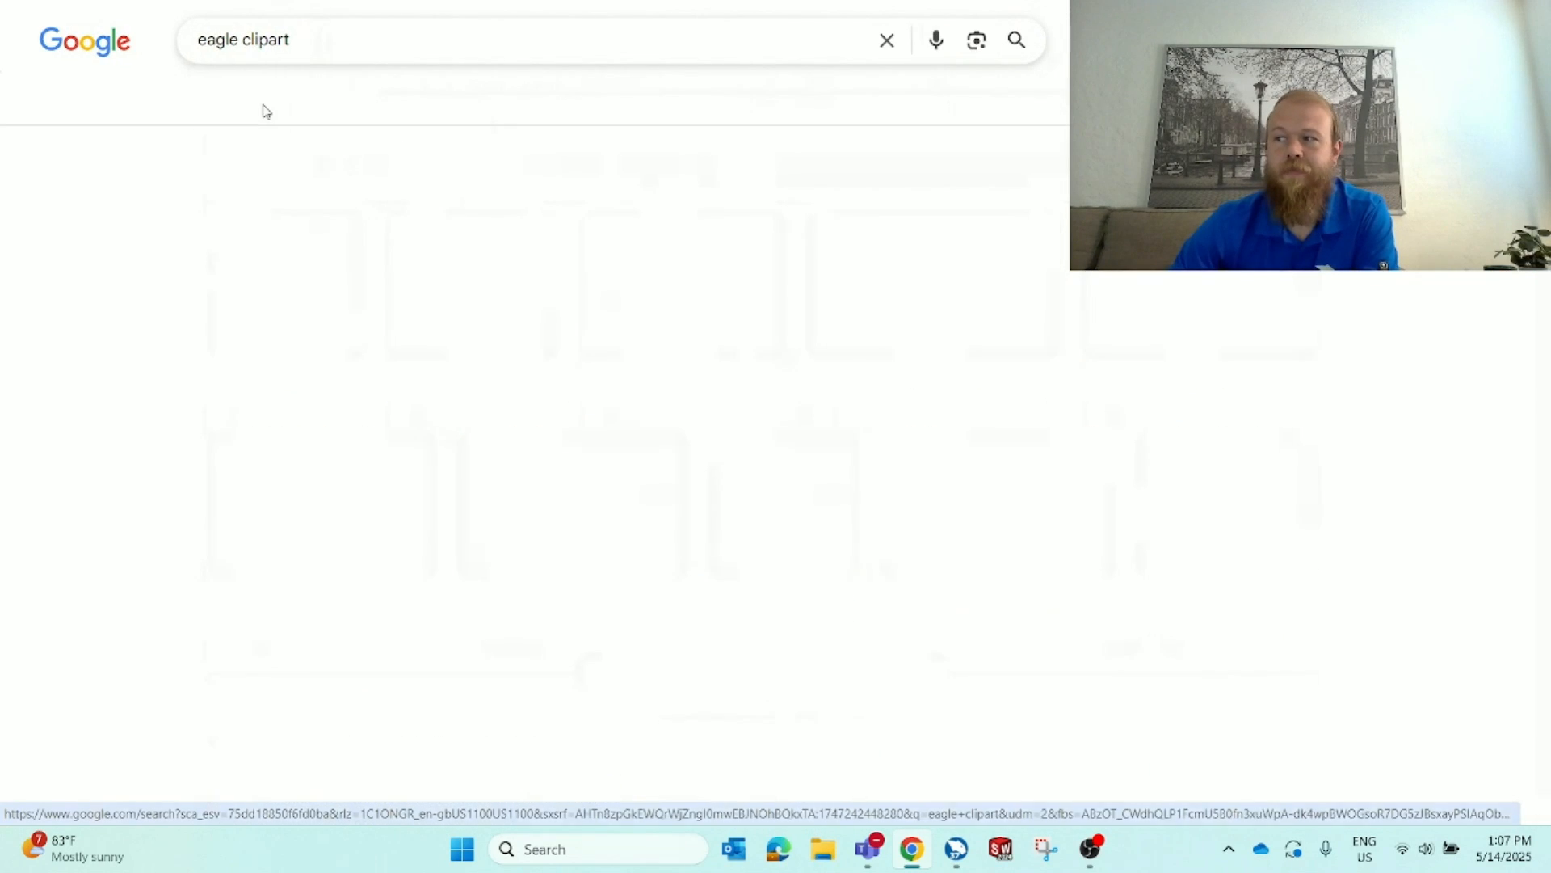
scroll(634, 307, down, 5)
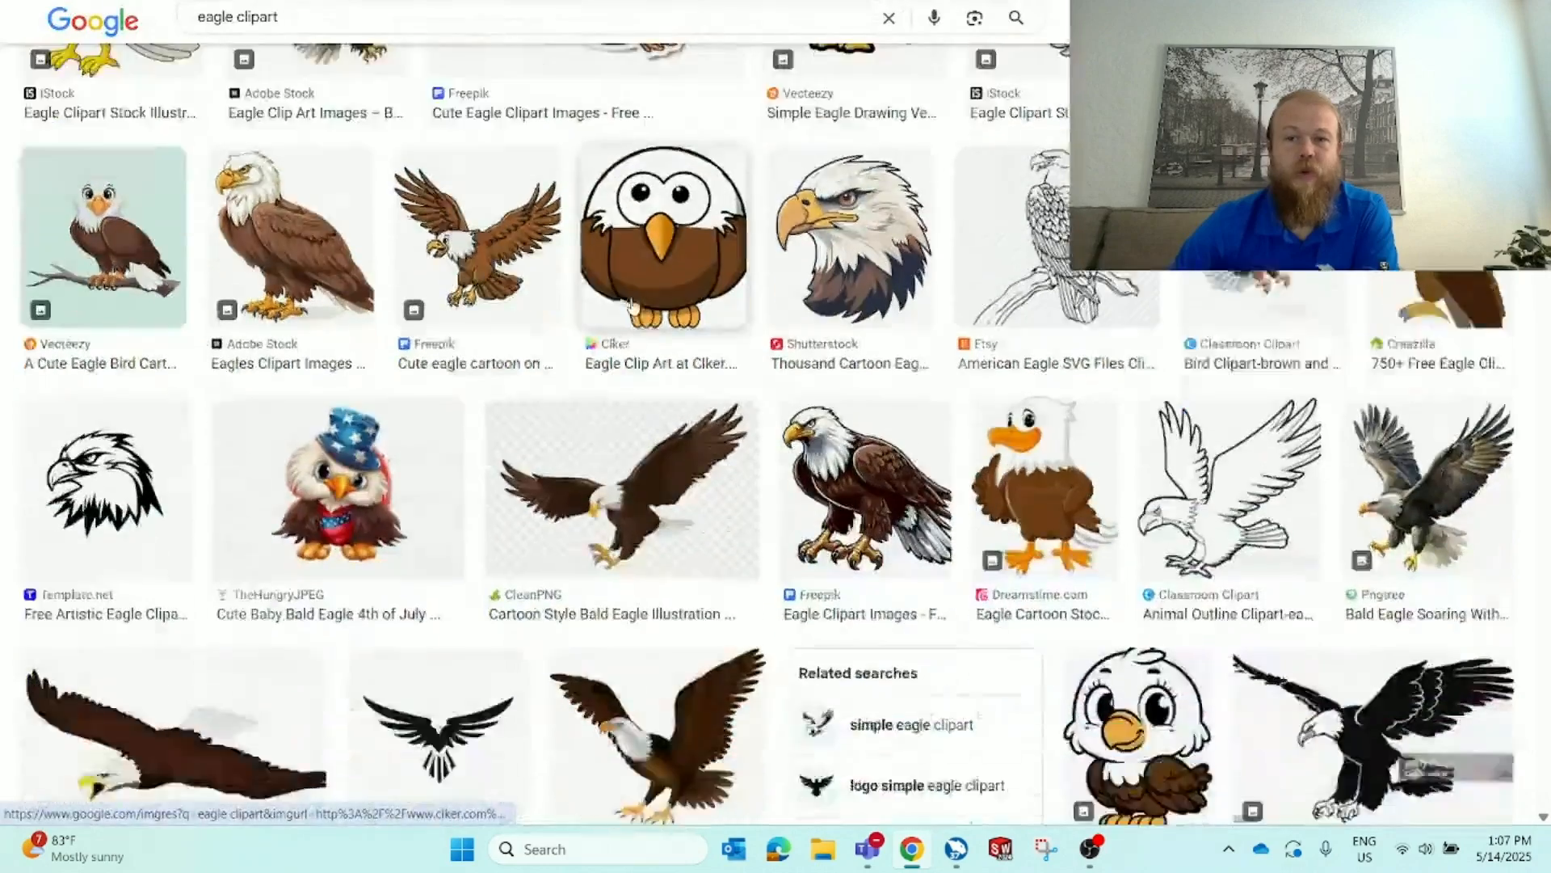
scroll(634, 307, up, 5)
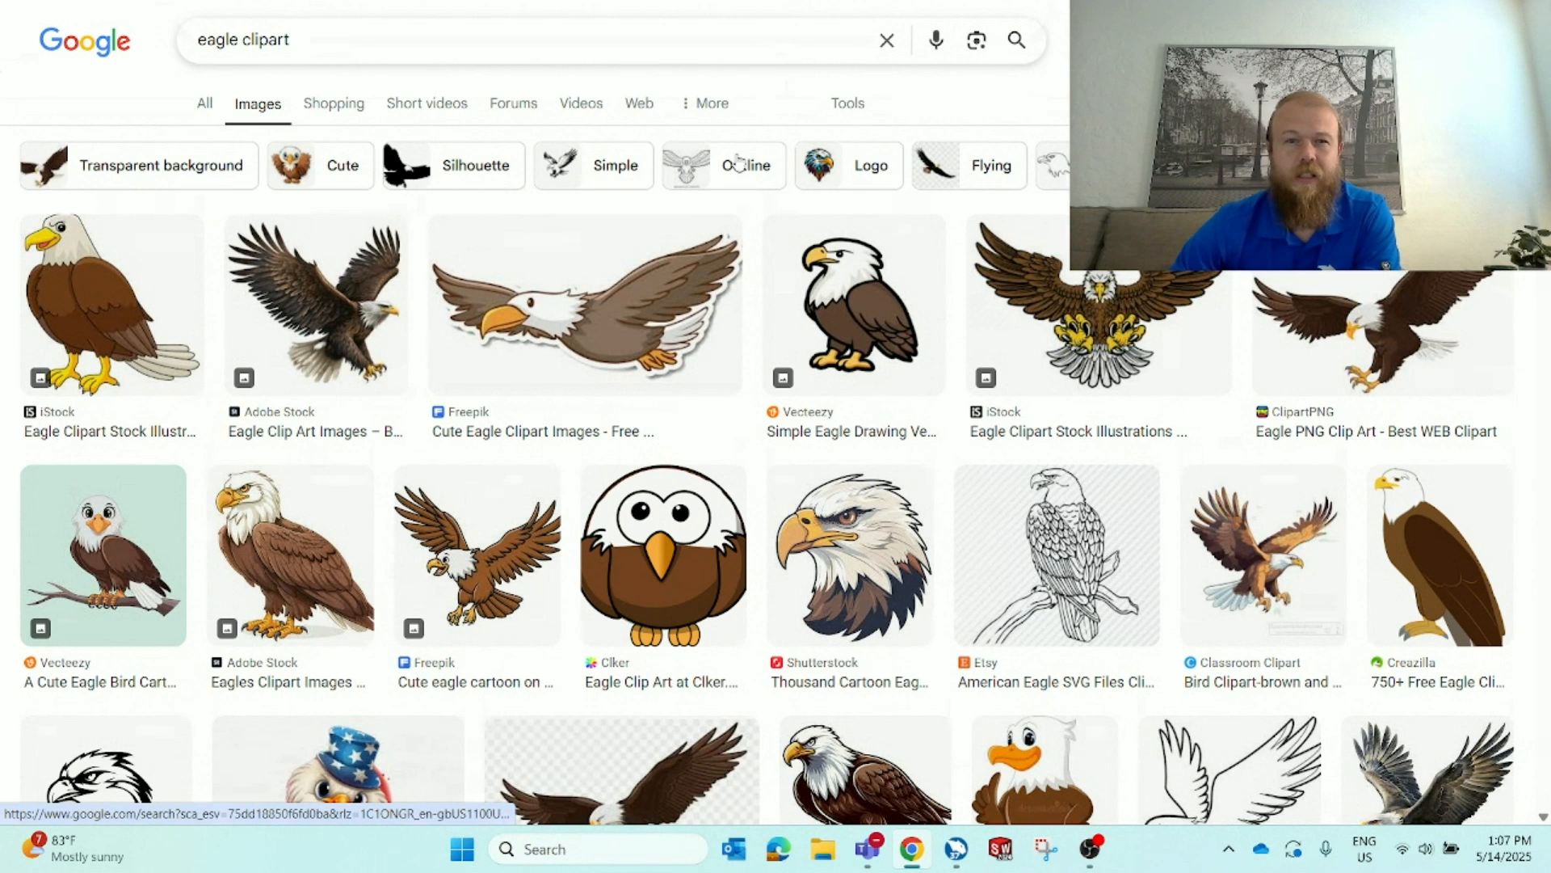
click(469, 175)
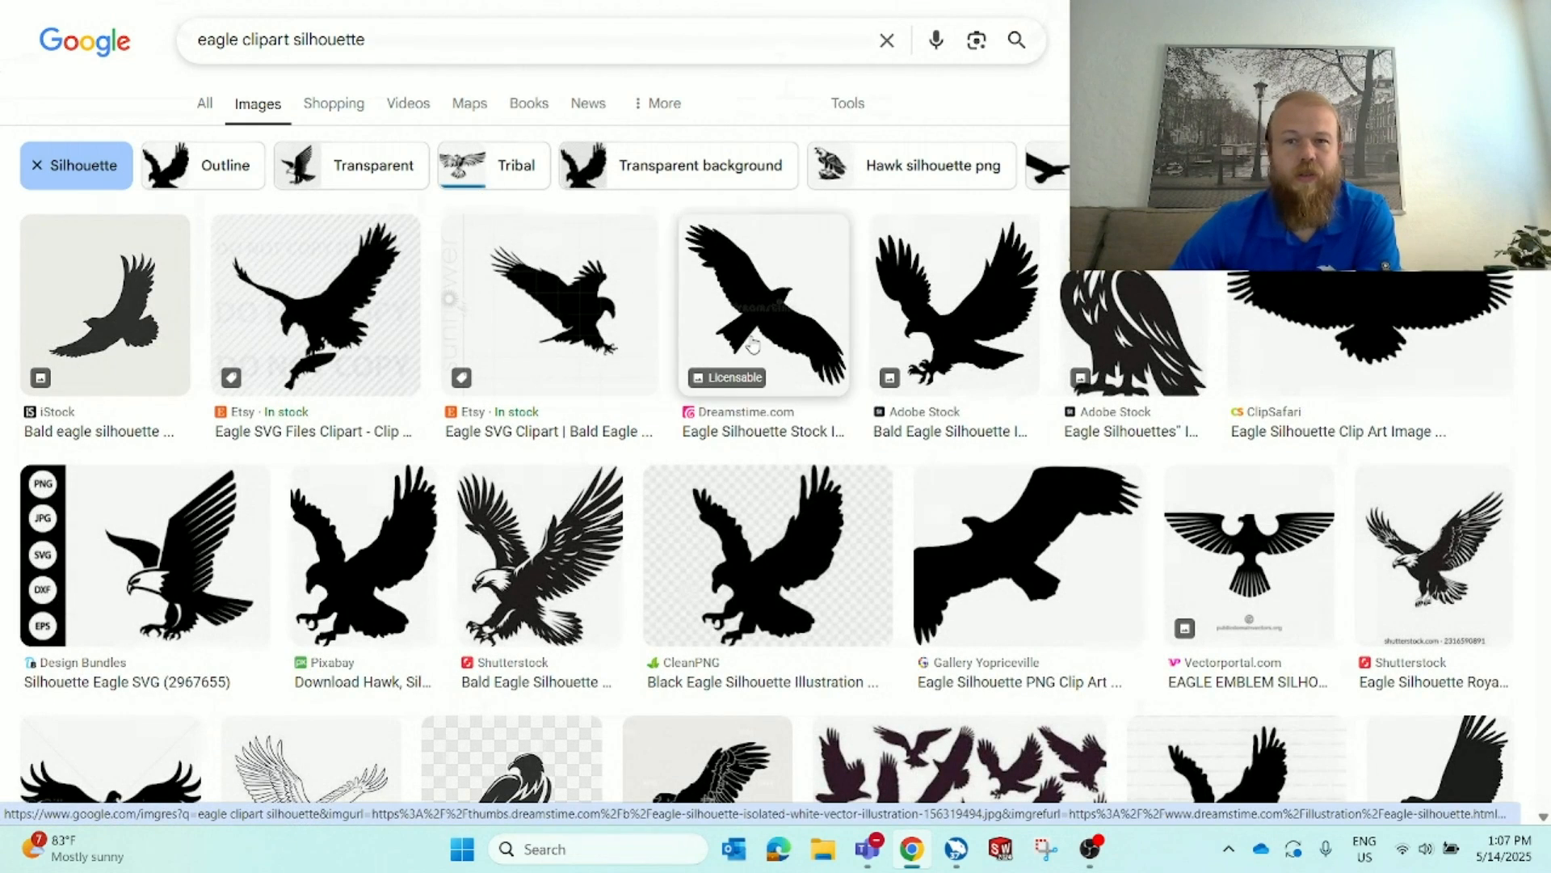
scroll(752, 345, down, 3)
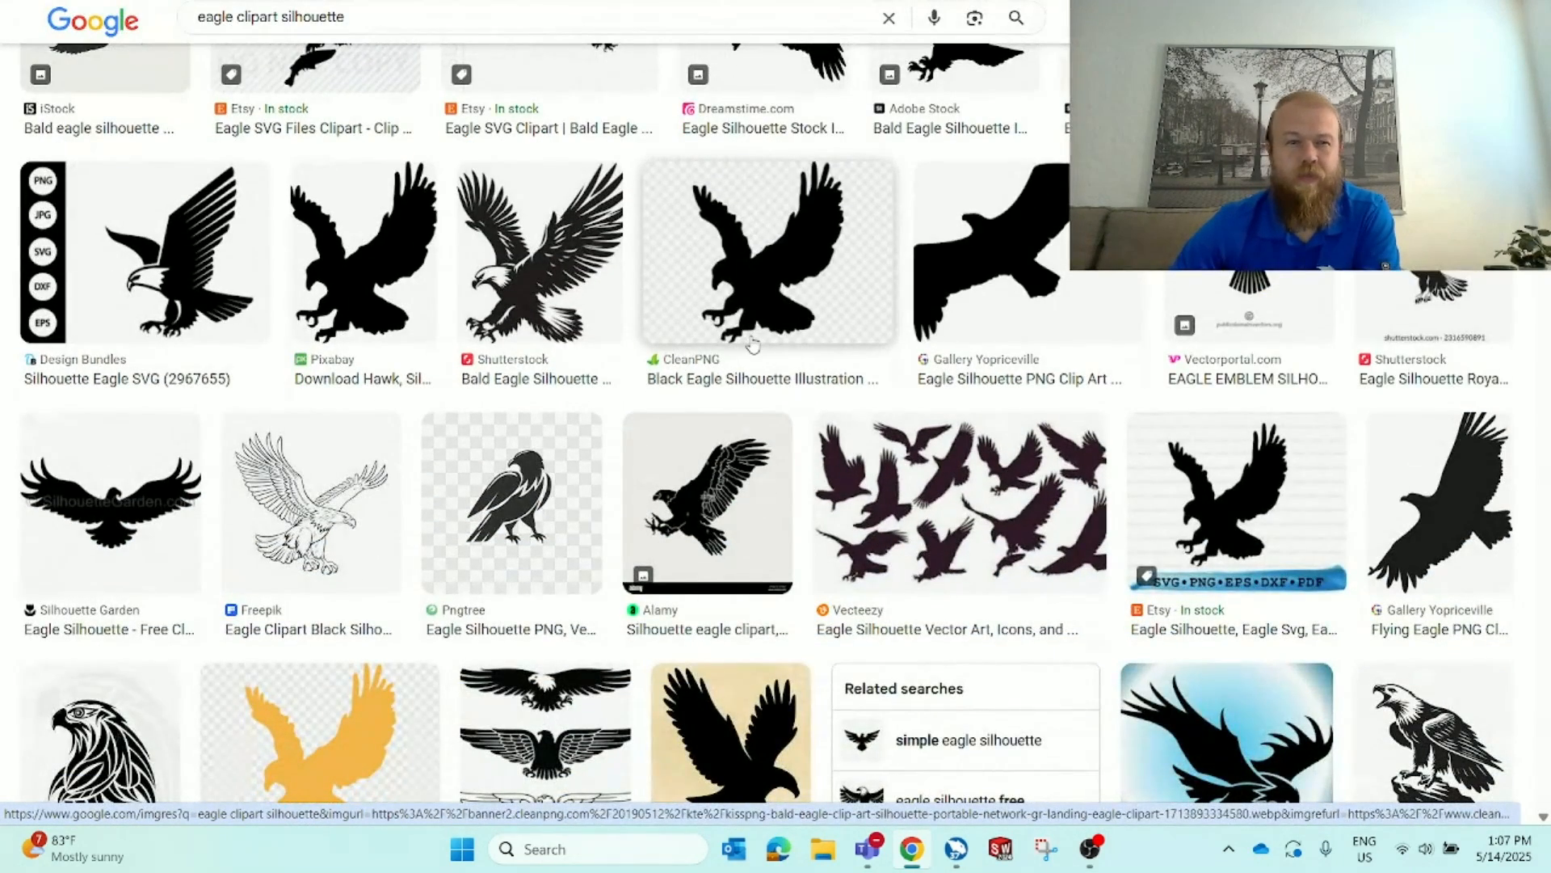
scroll(752, 345, down, 2)
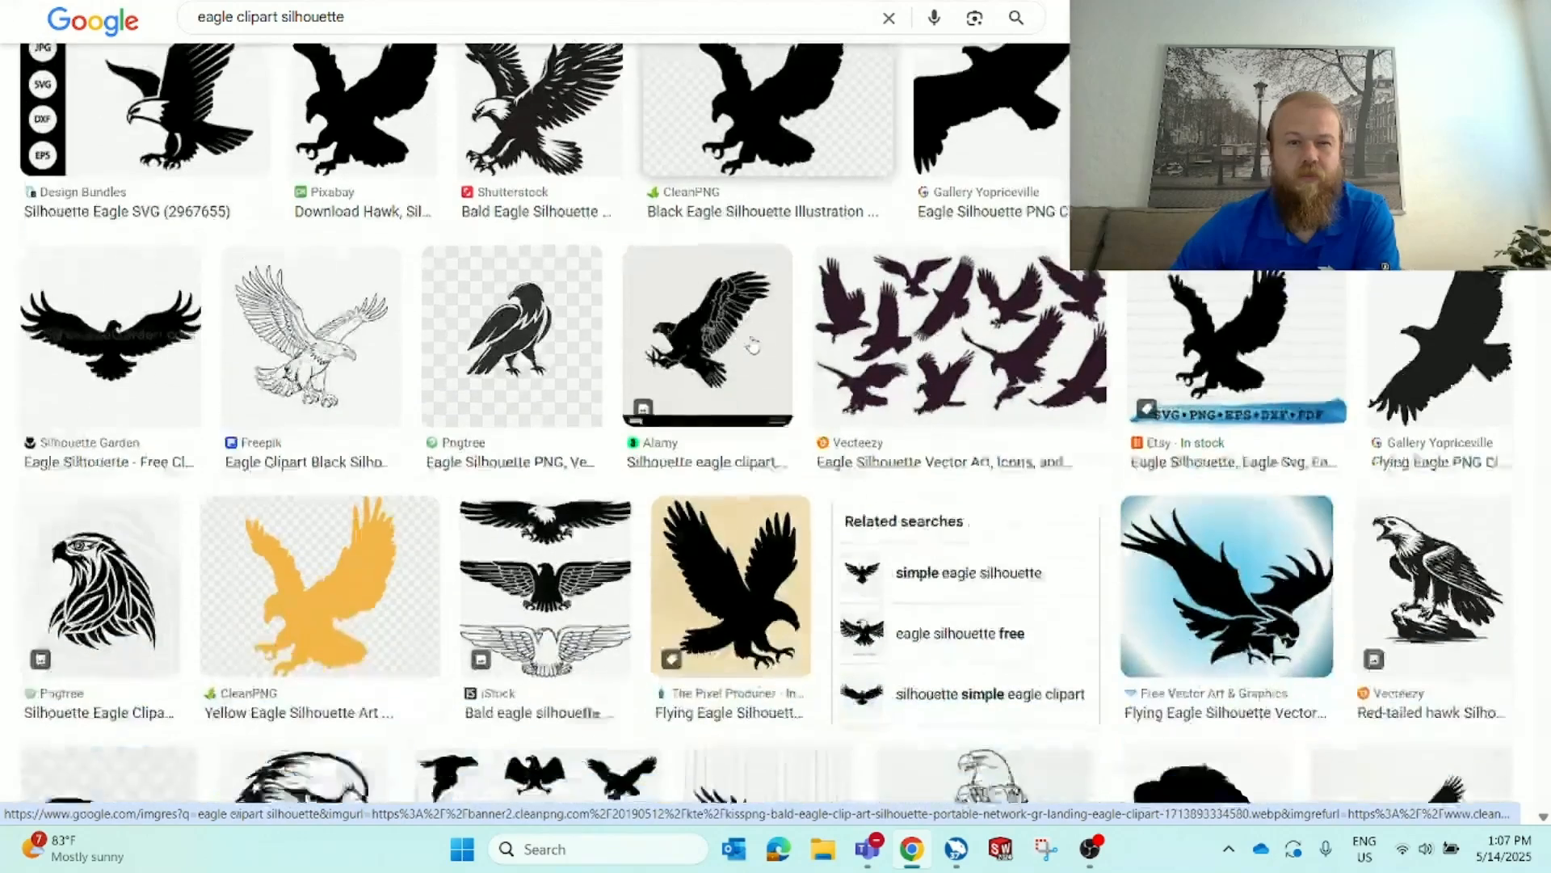
scroll(752, 345, up, 5)
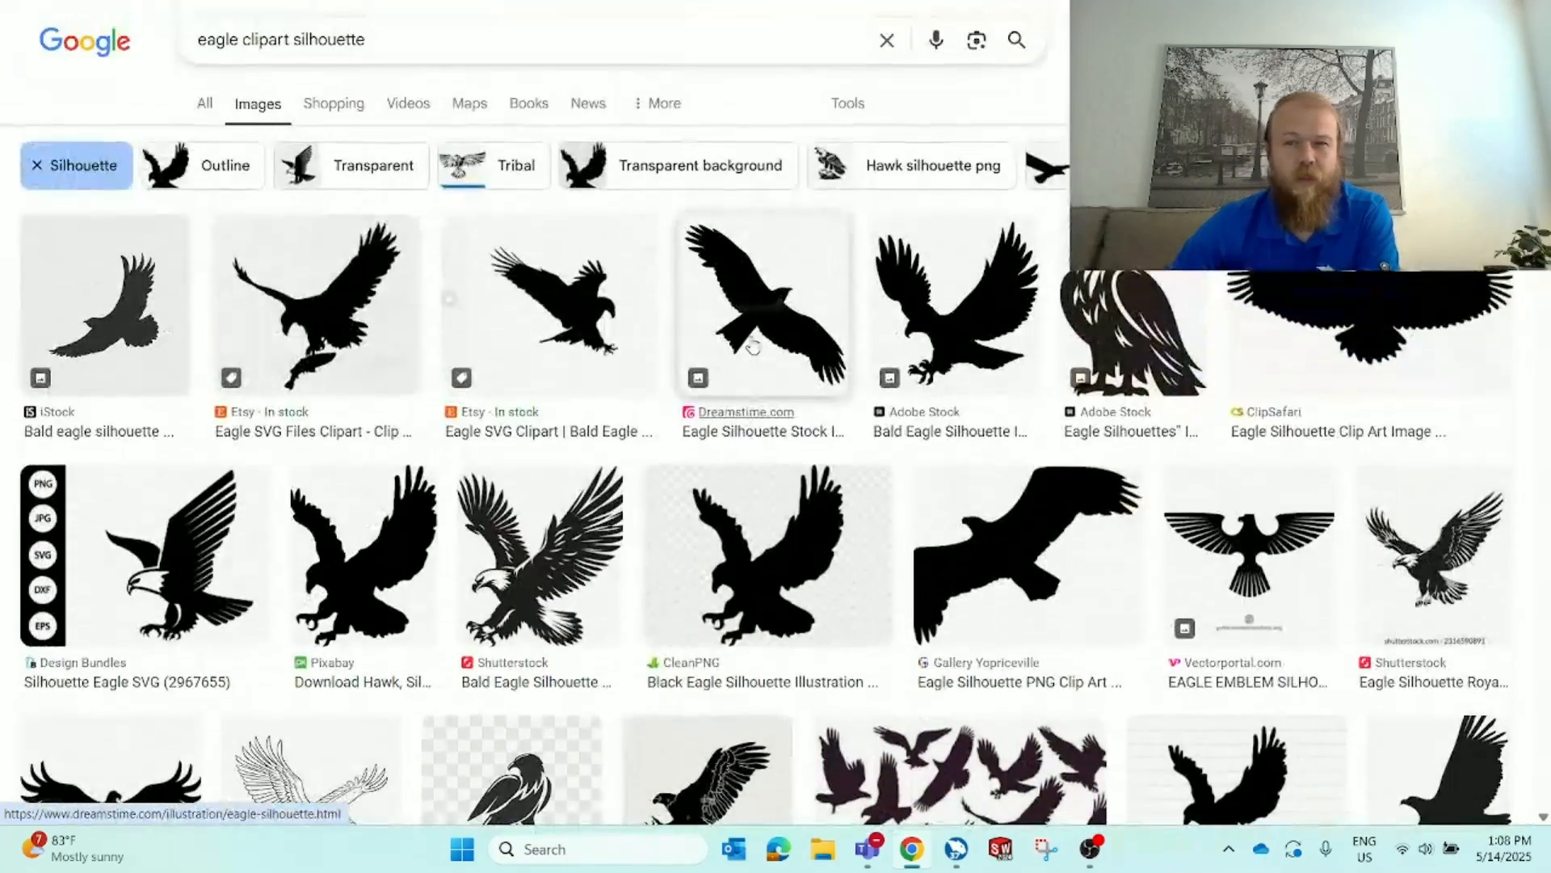
Save the perched eagle silhouette image to Downloads under the file name eagle webinar
right_click(1113, 301)
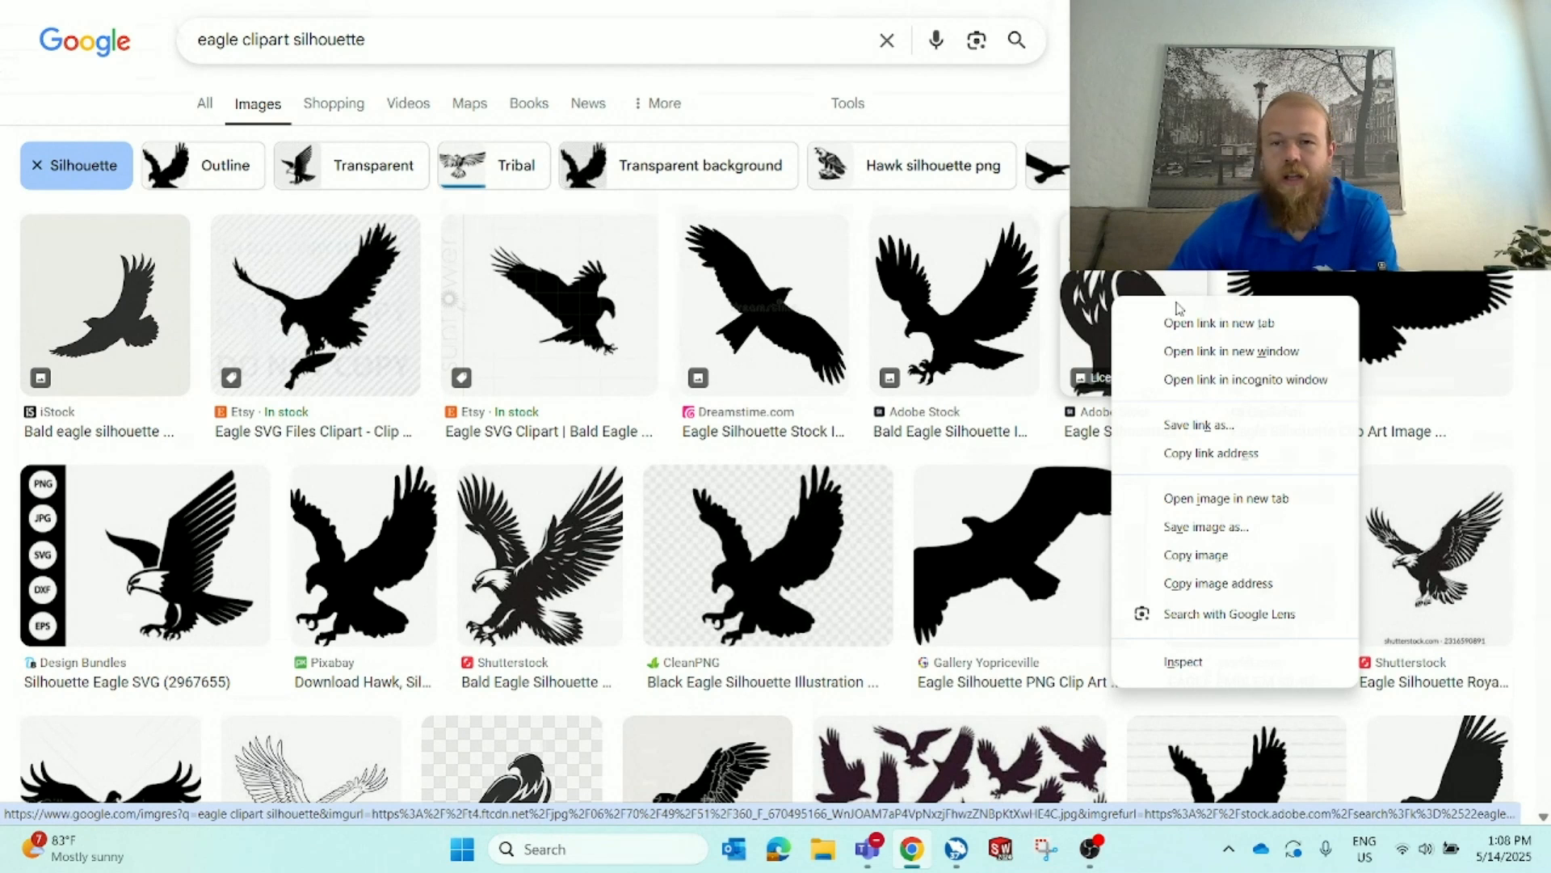
click(1285, 530)
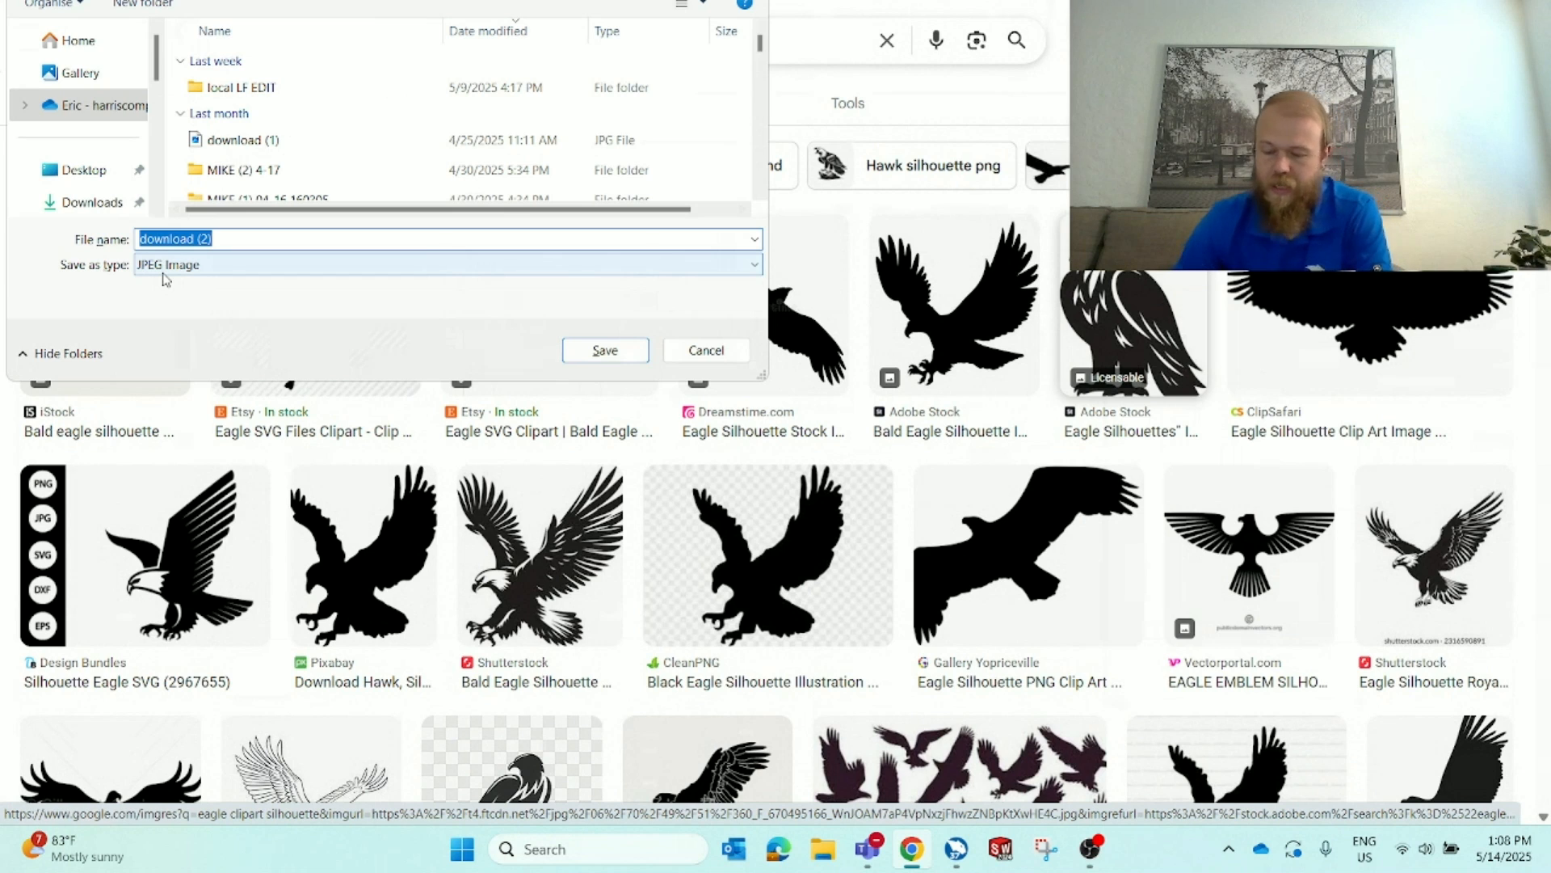
text(ea)
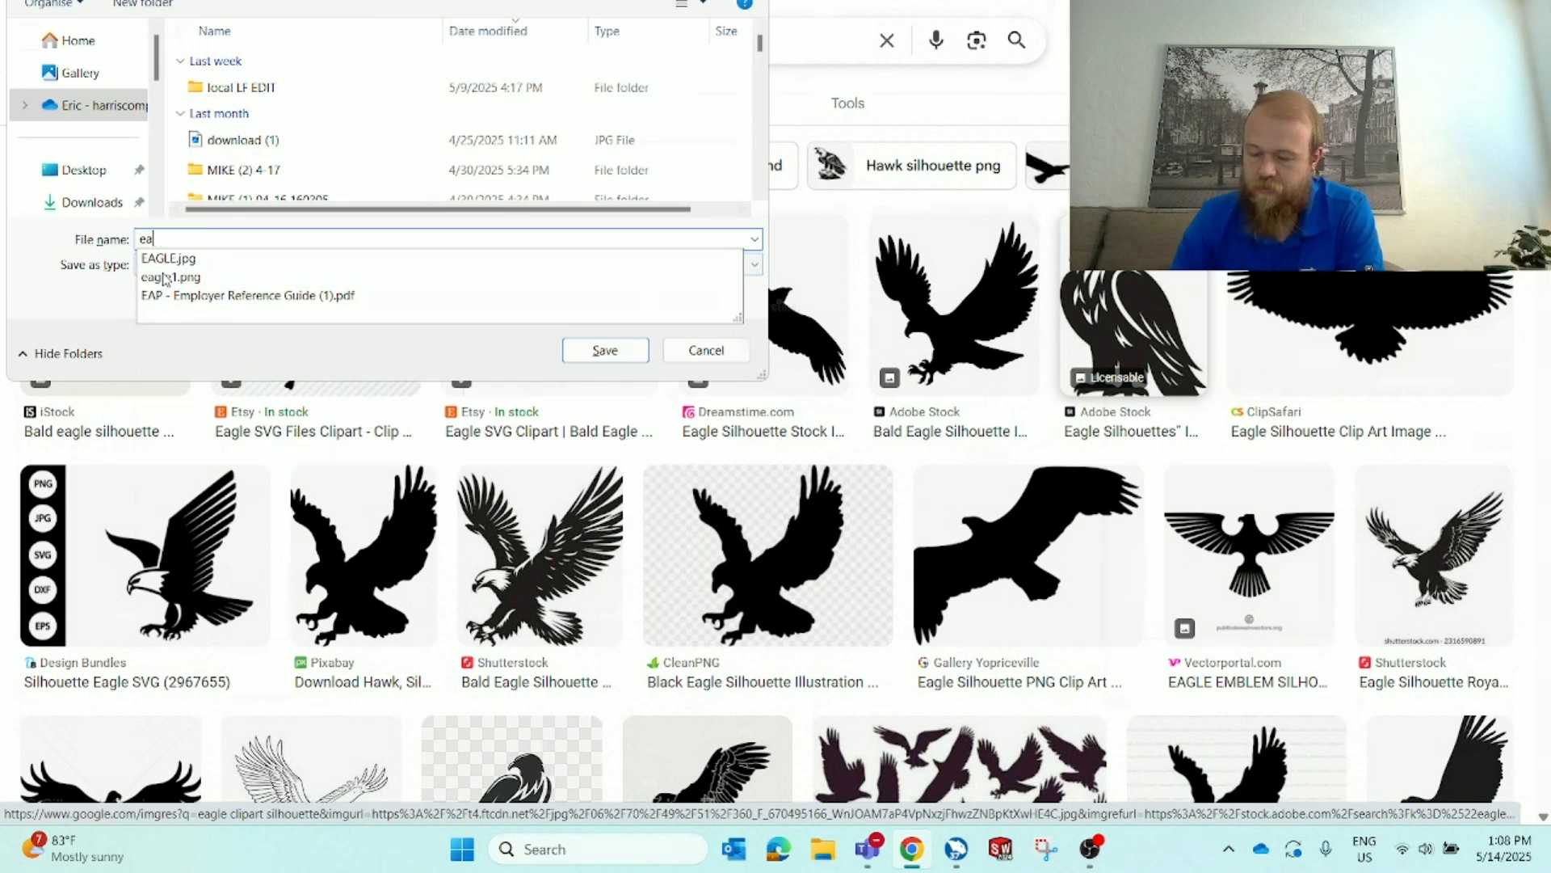
text(gle we)
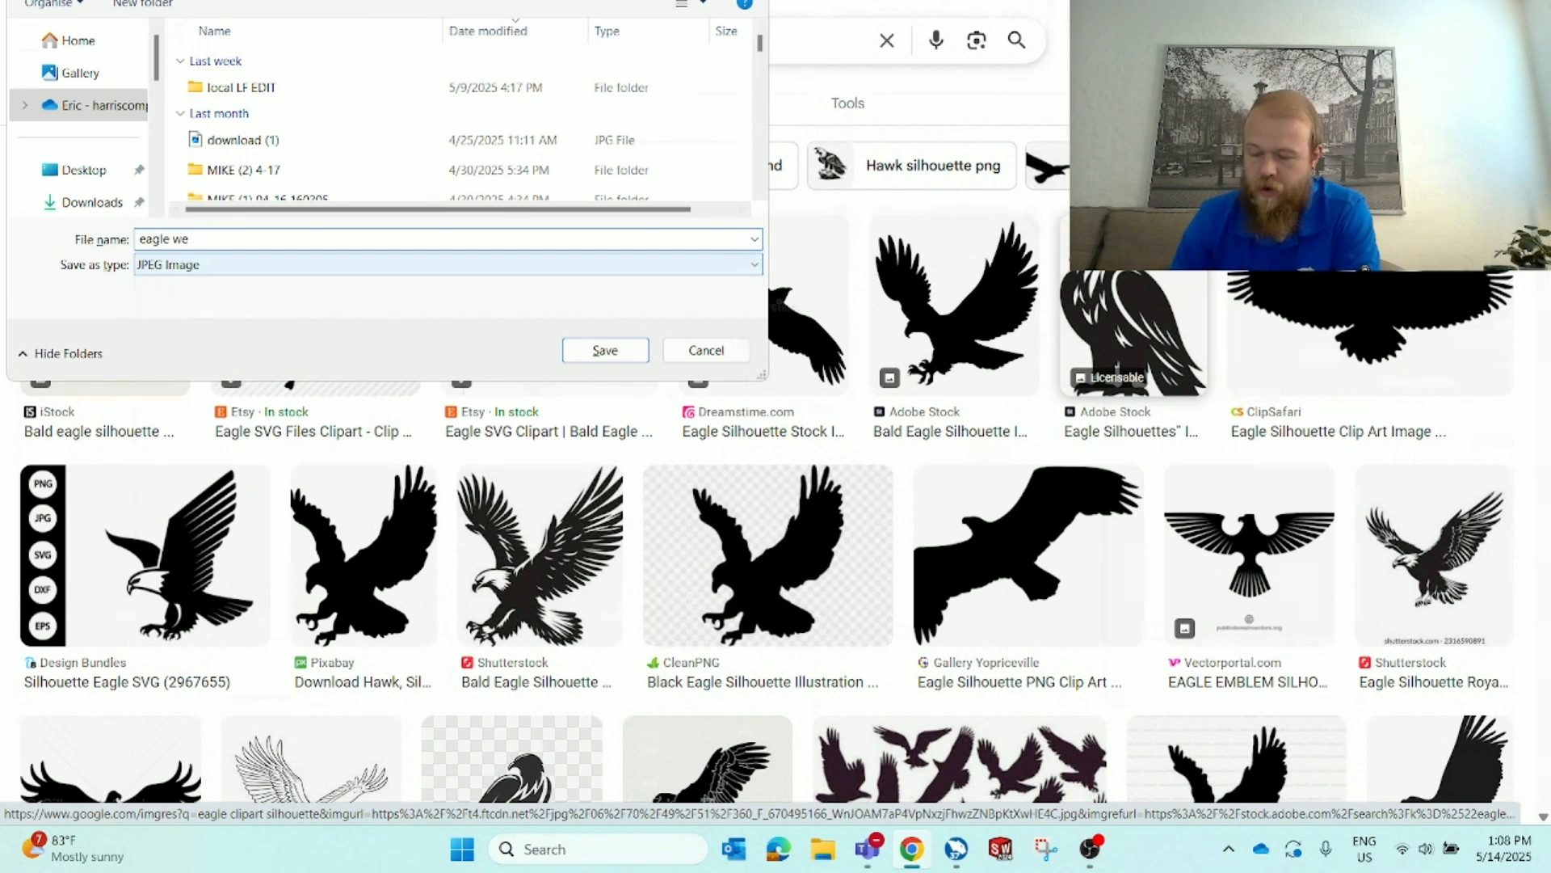
text(binar)
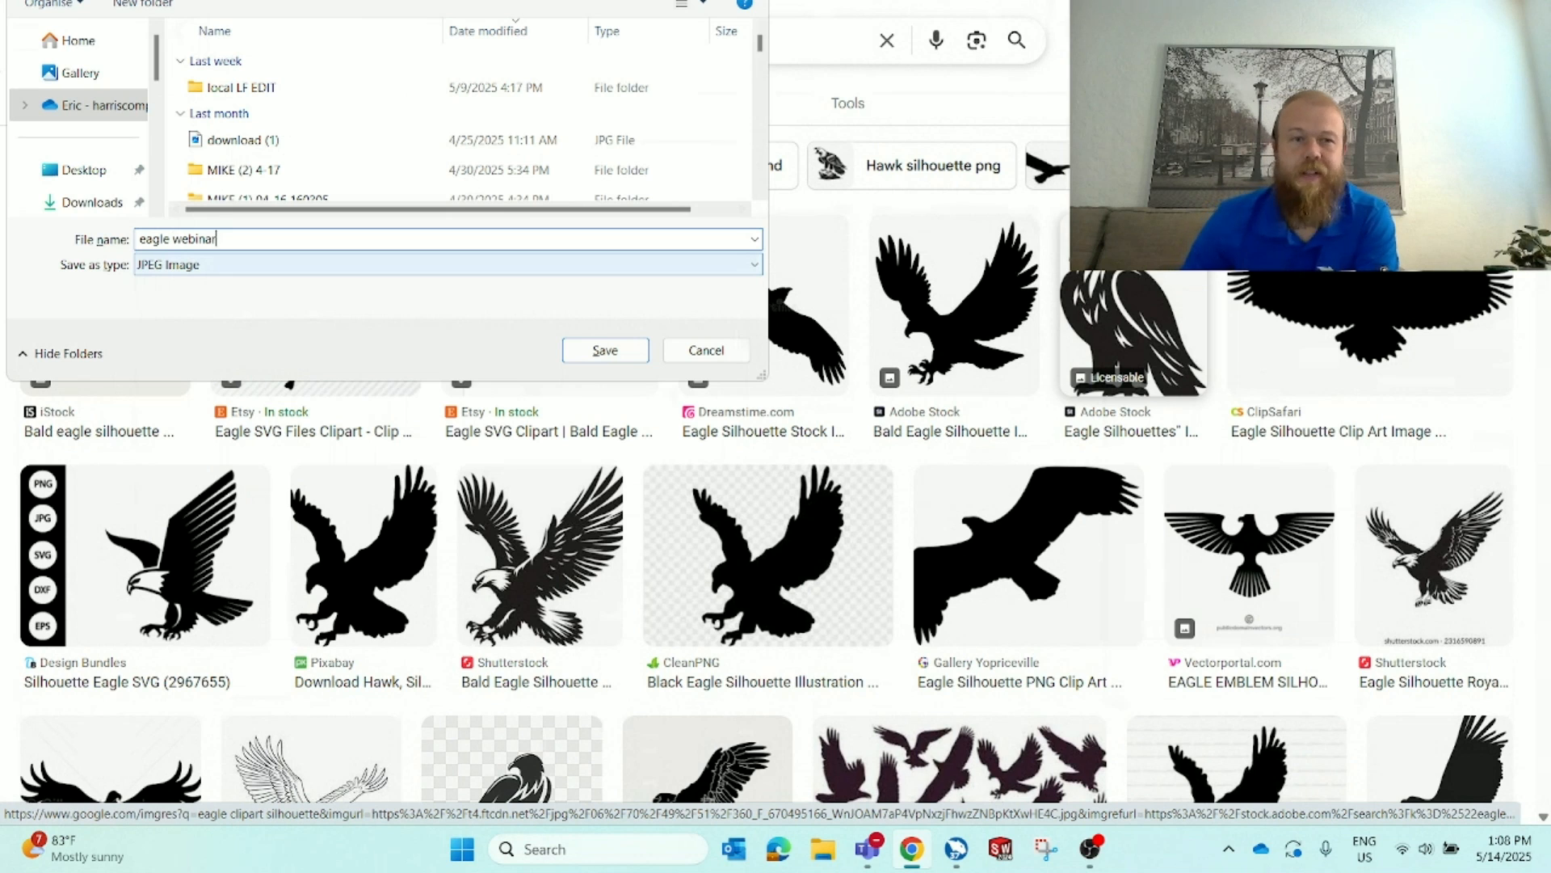
key(Return)
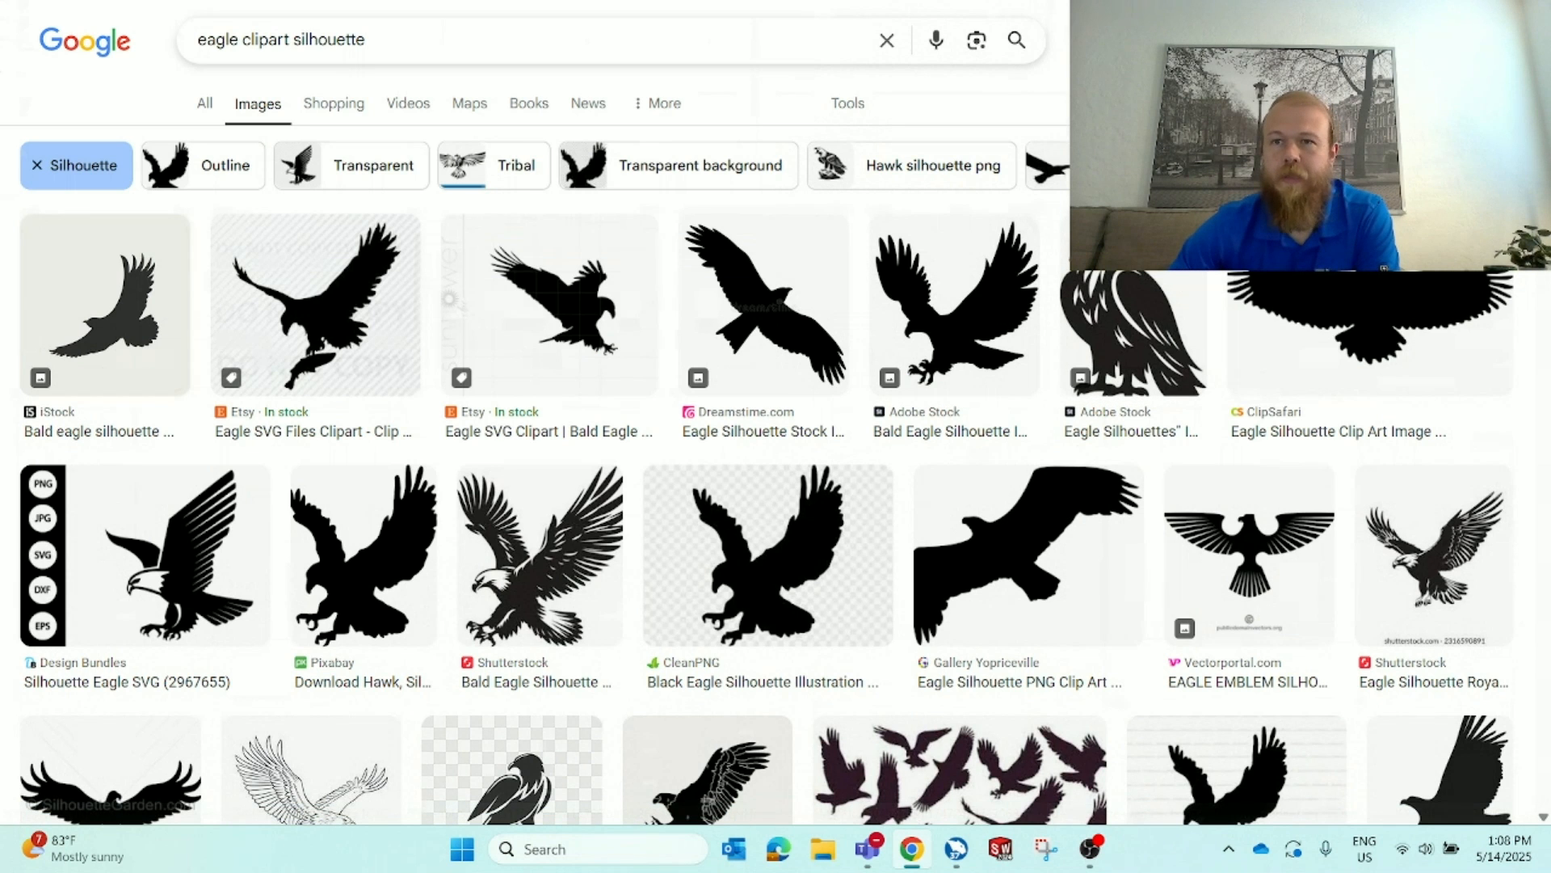
Return to the BobCAD drawing and open the BobArt panel
drag(1131, 3, 1547, 210)
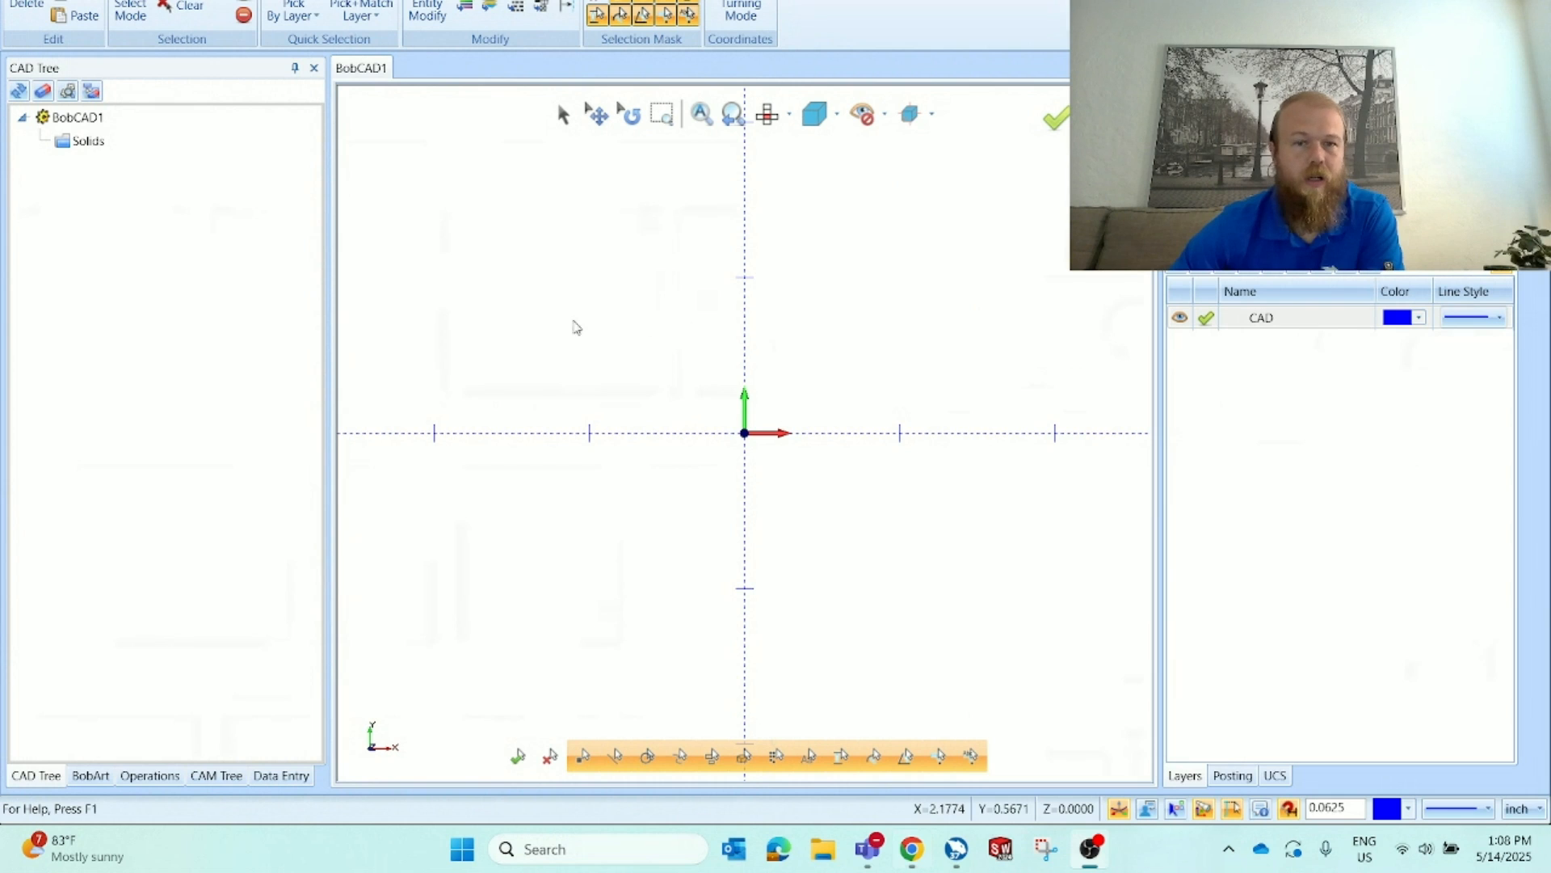
click(496, 334)
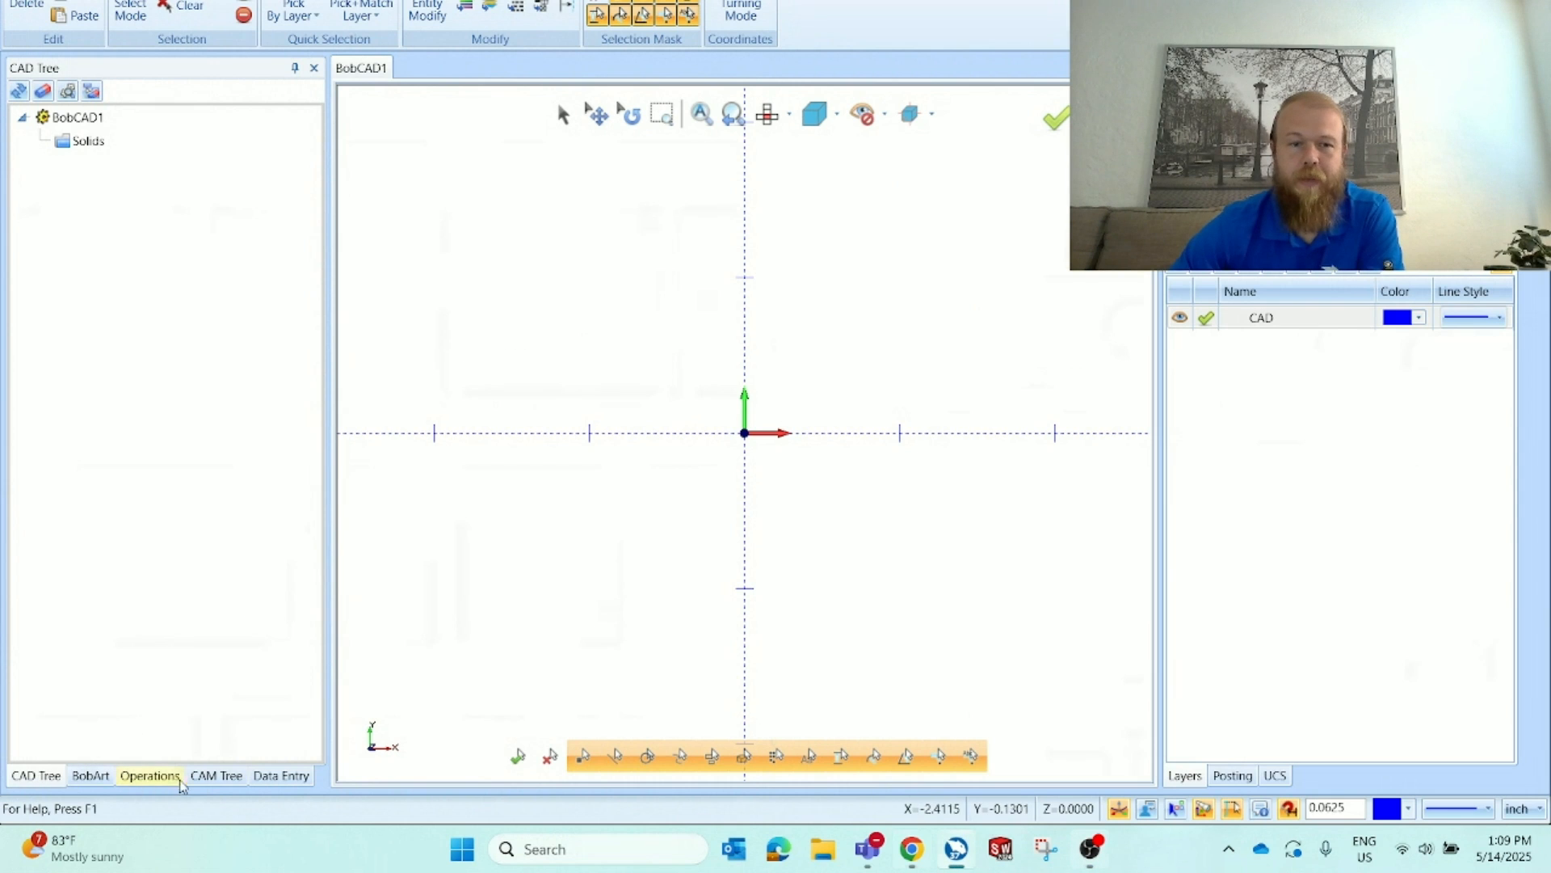
click(90, 777)
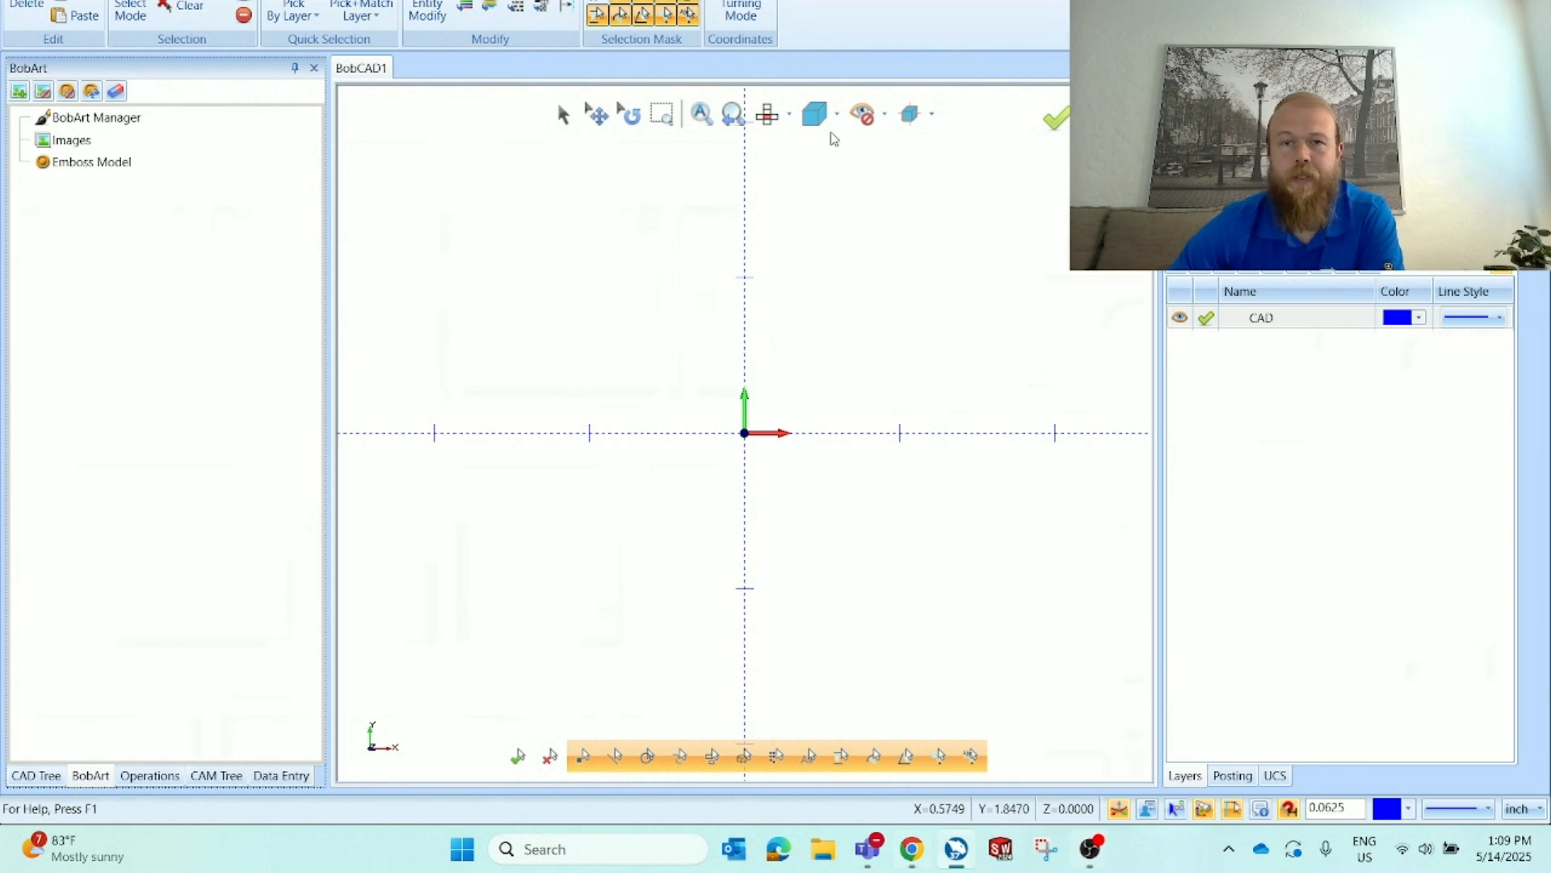
right_click(824, 34)
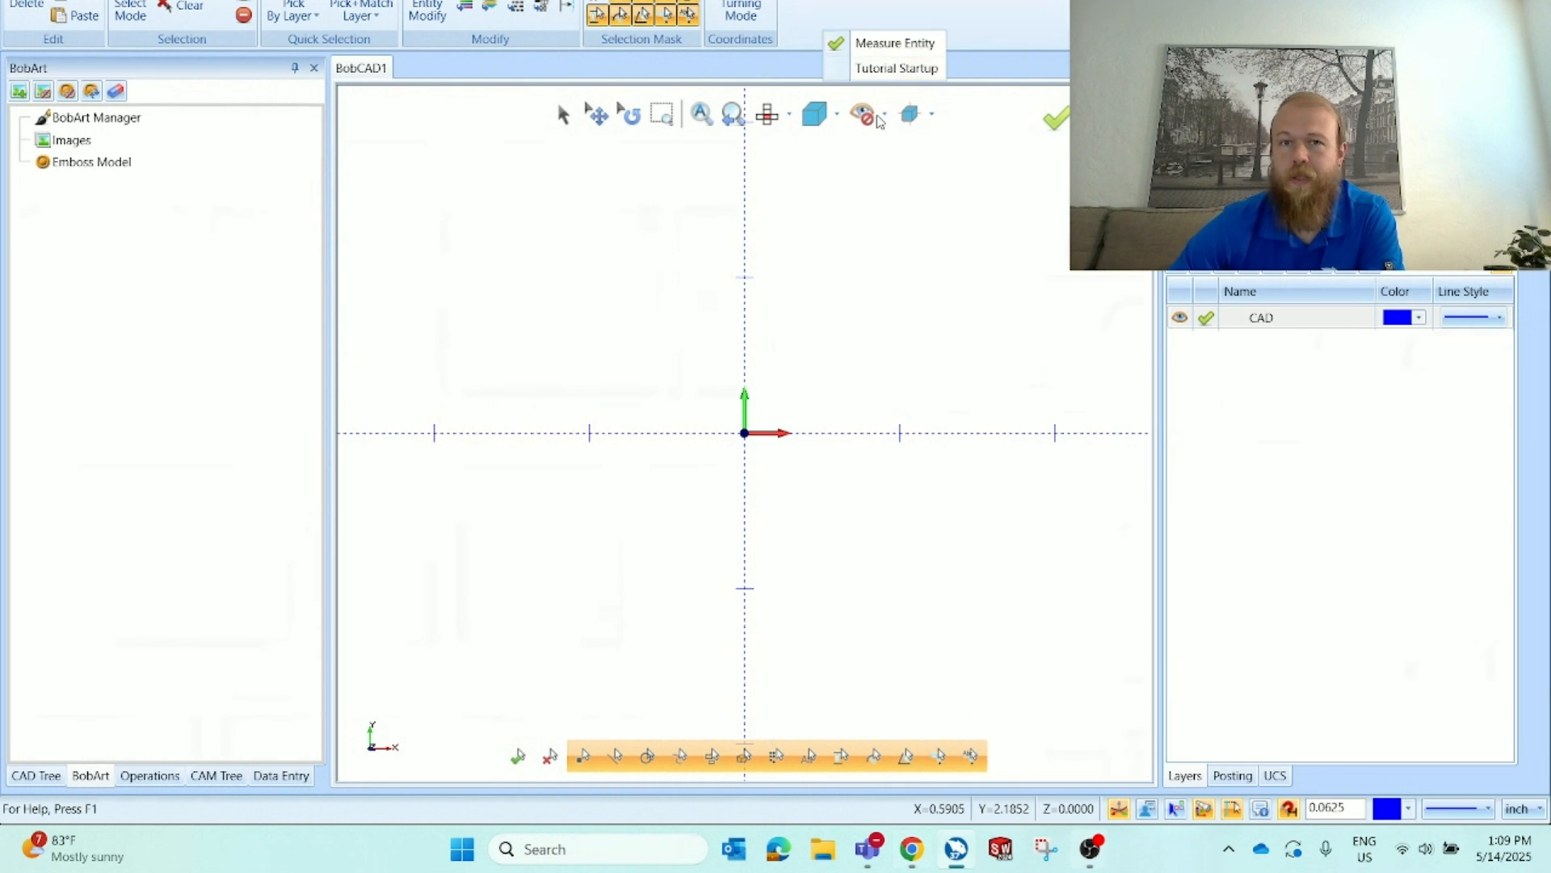
click(953, 155)
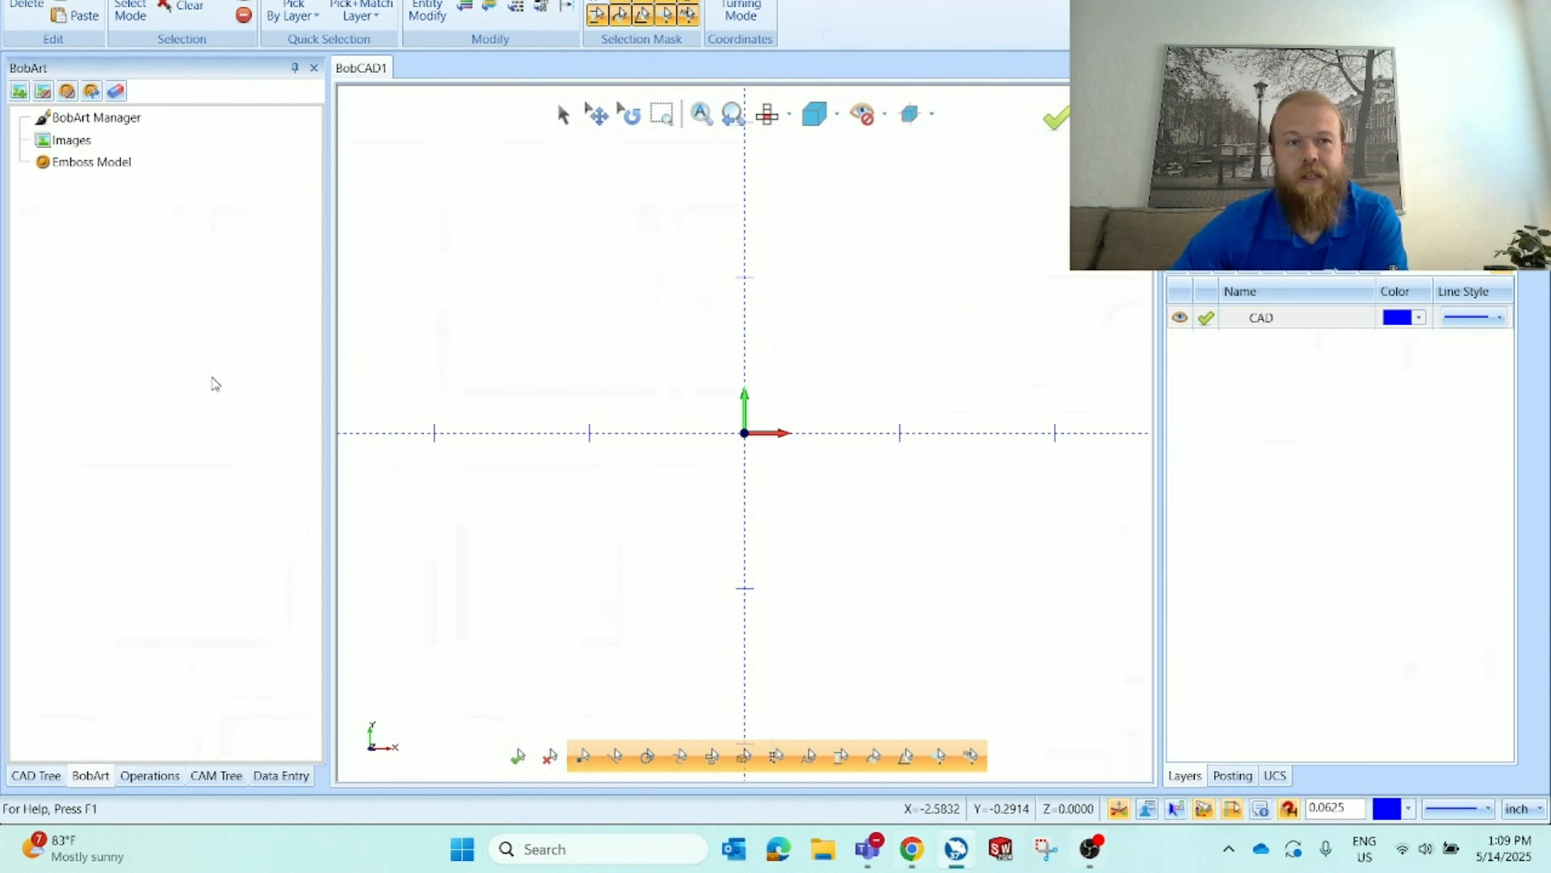
right_click(121, 144)
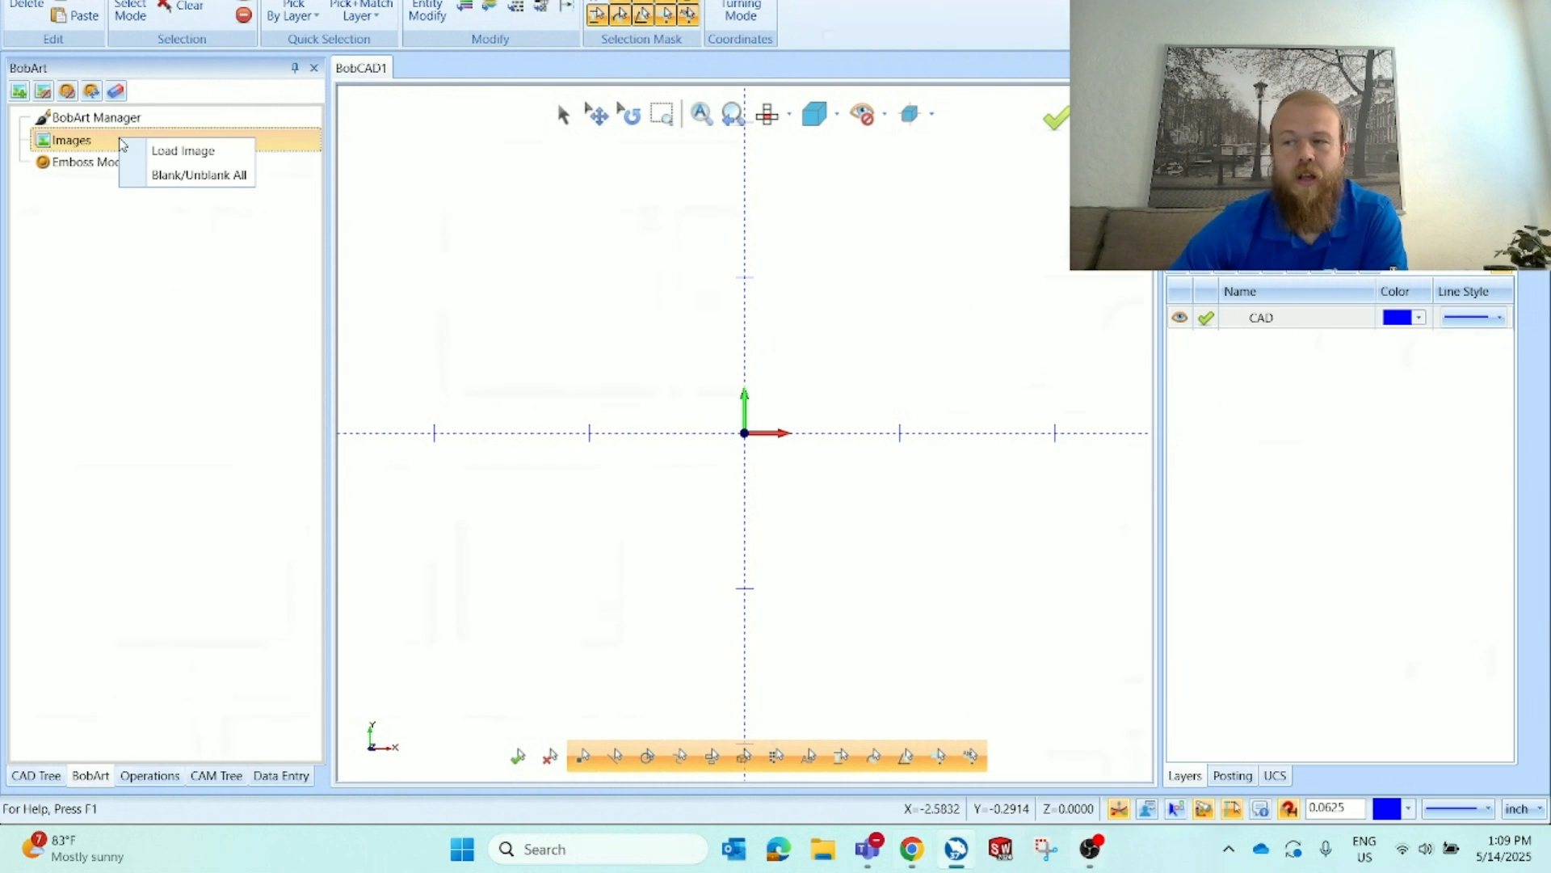
right_click(153, 119)
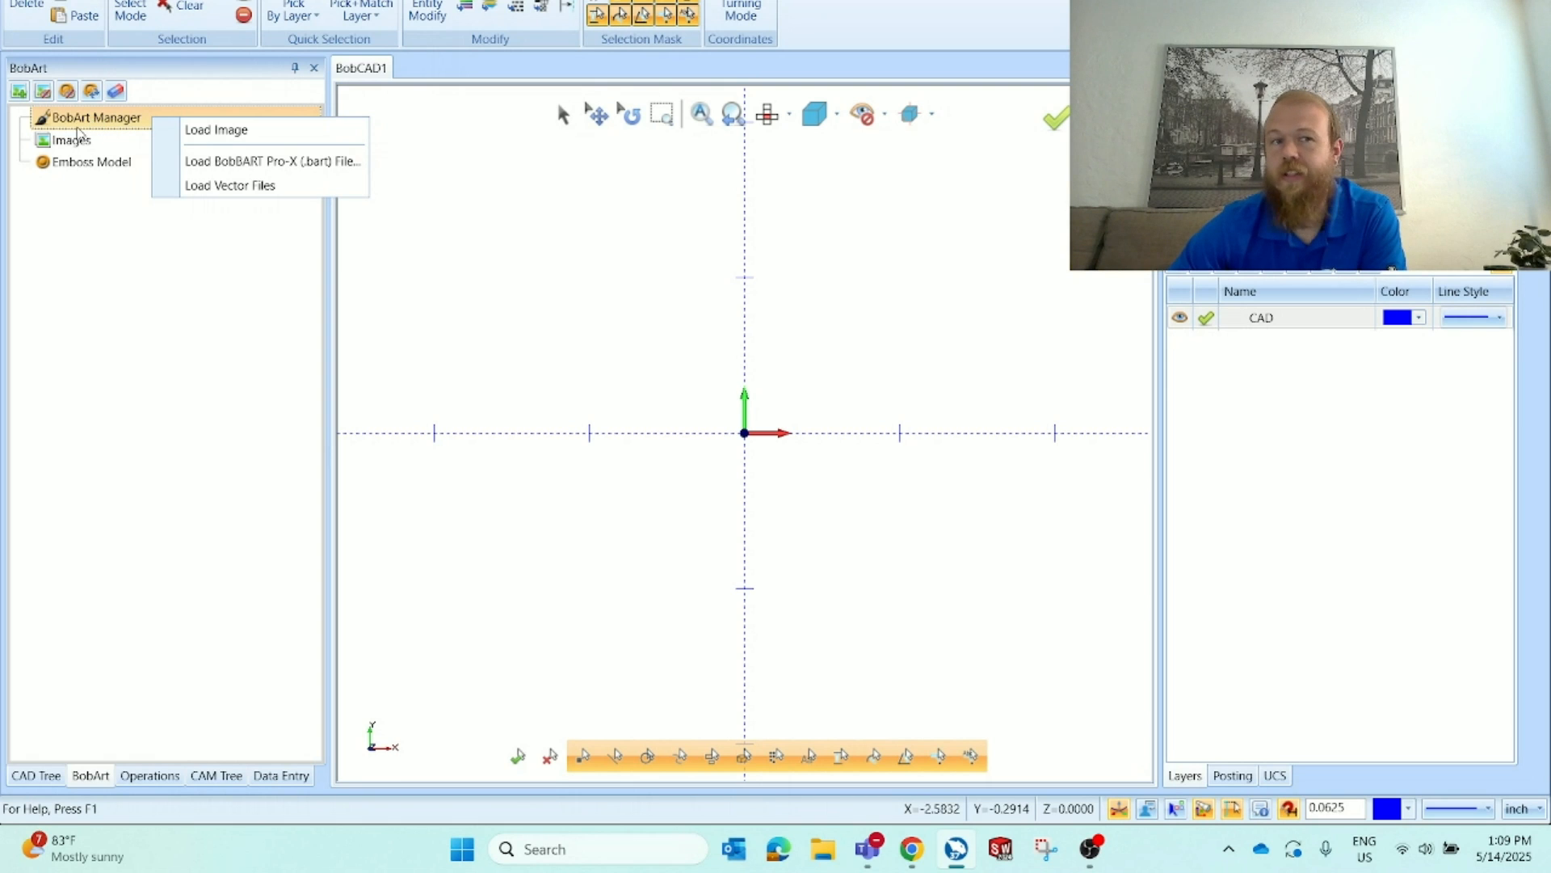
click(311, 188)
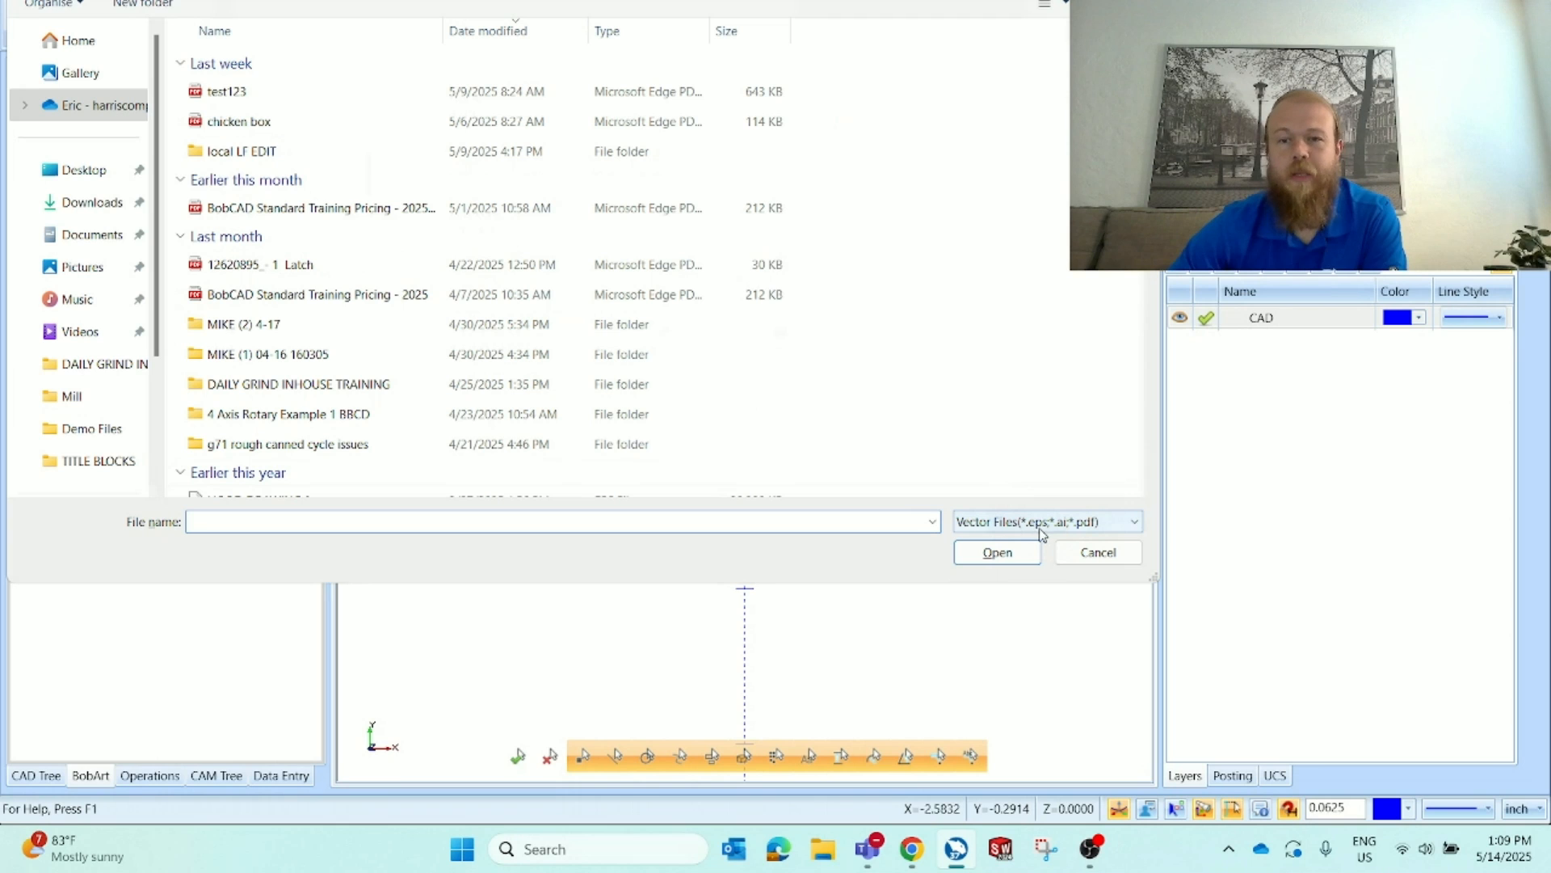
click(1084, 561)
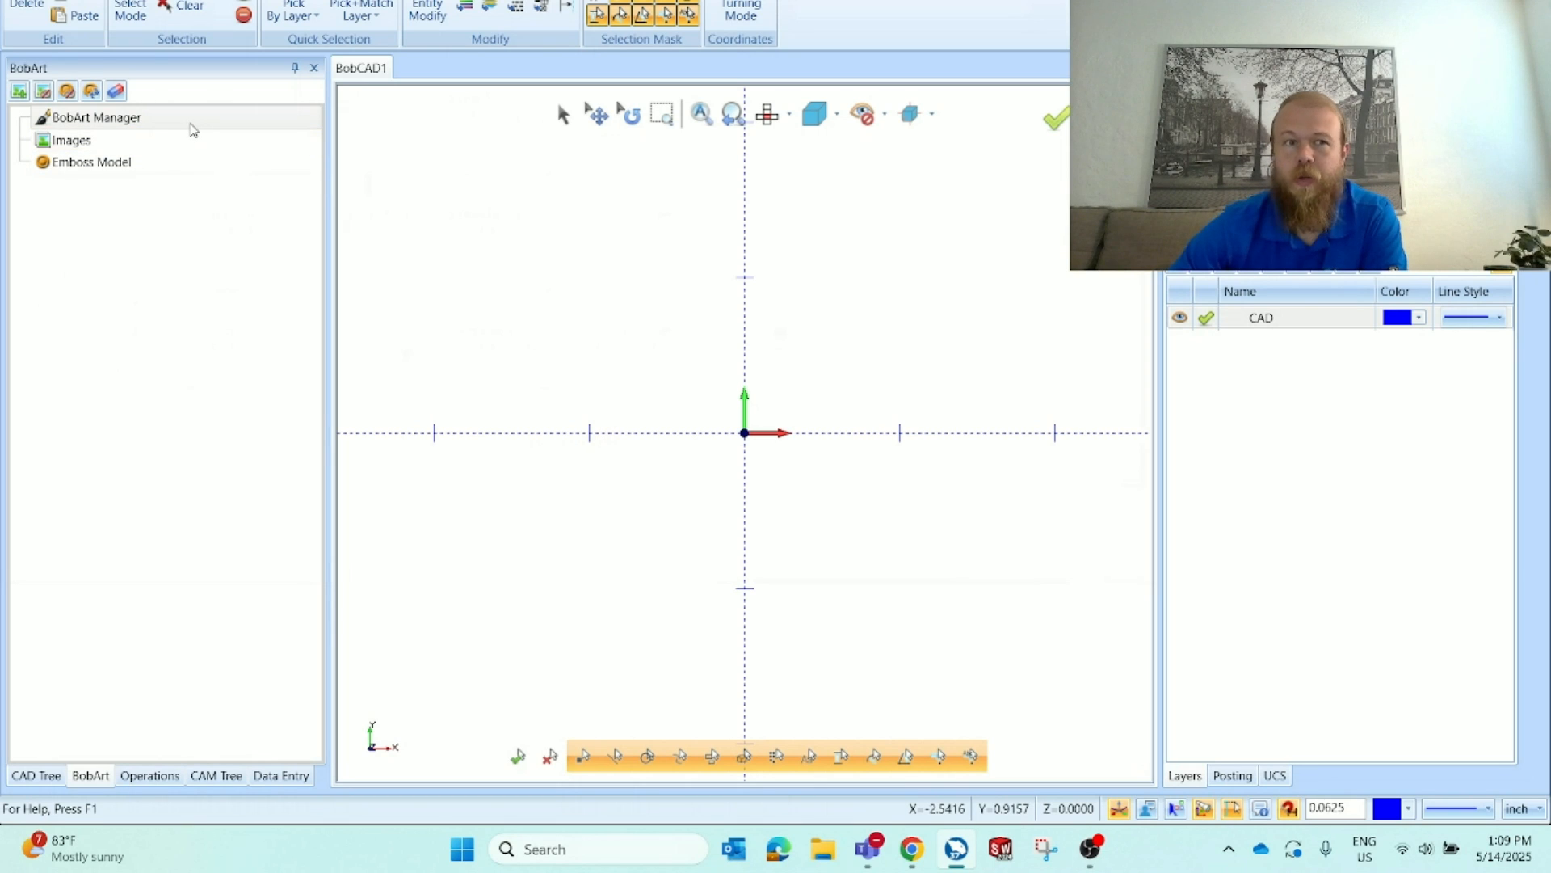
Start loading an image into BobArt, show all file types, and select the eagle webinar file in Downloads
click(176, 144)
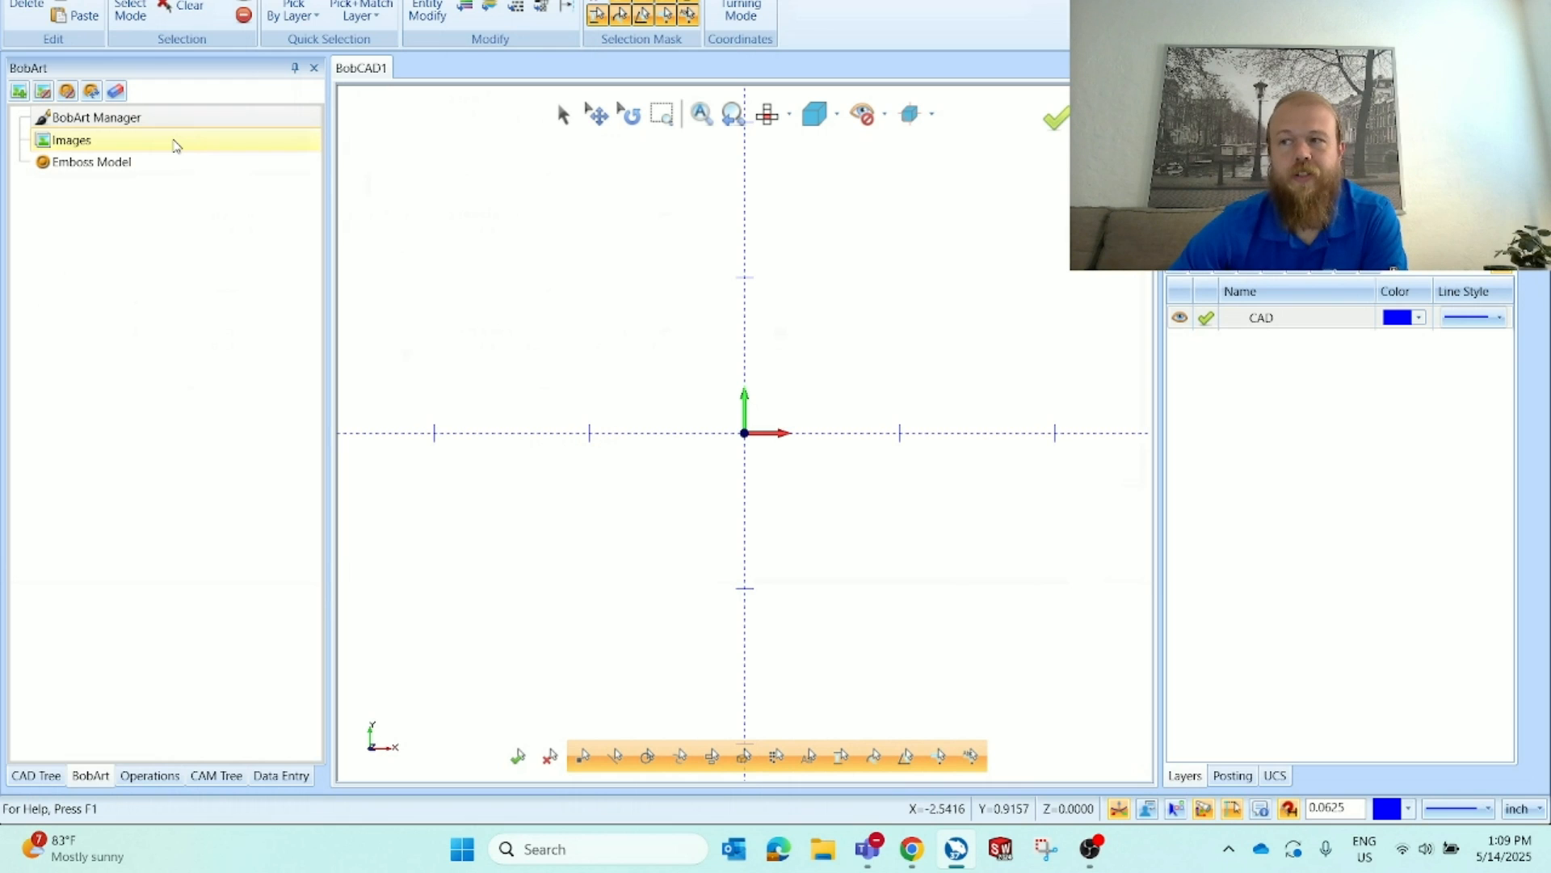
click(79, 145)
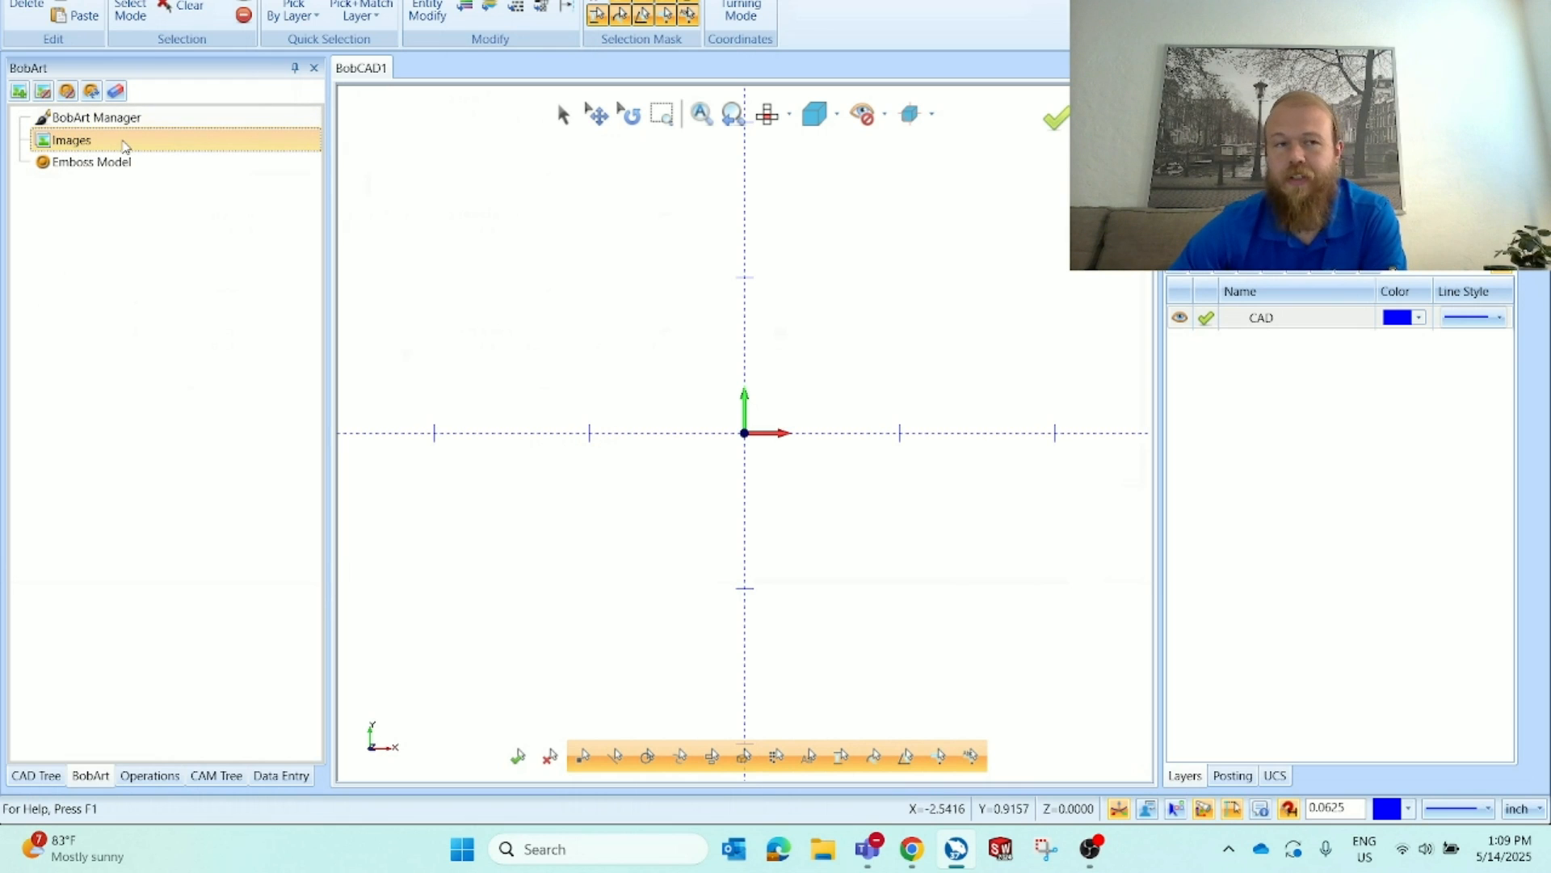
right_click(125, 145)
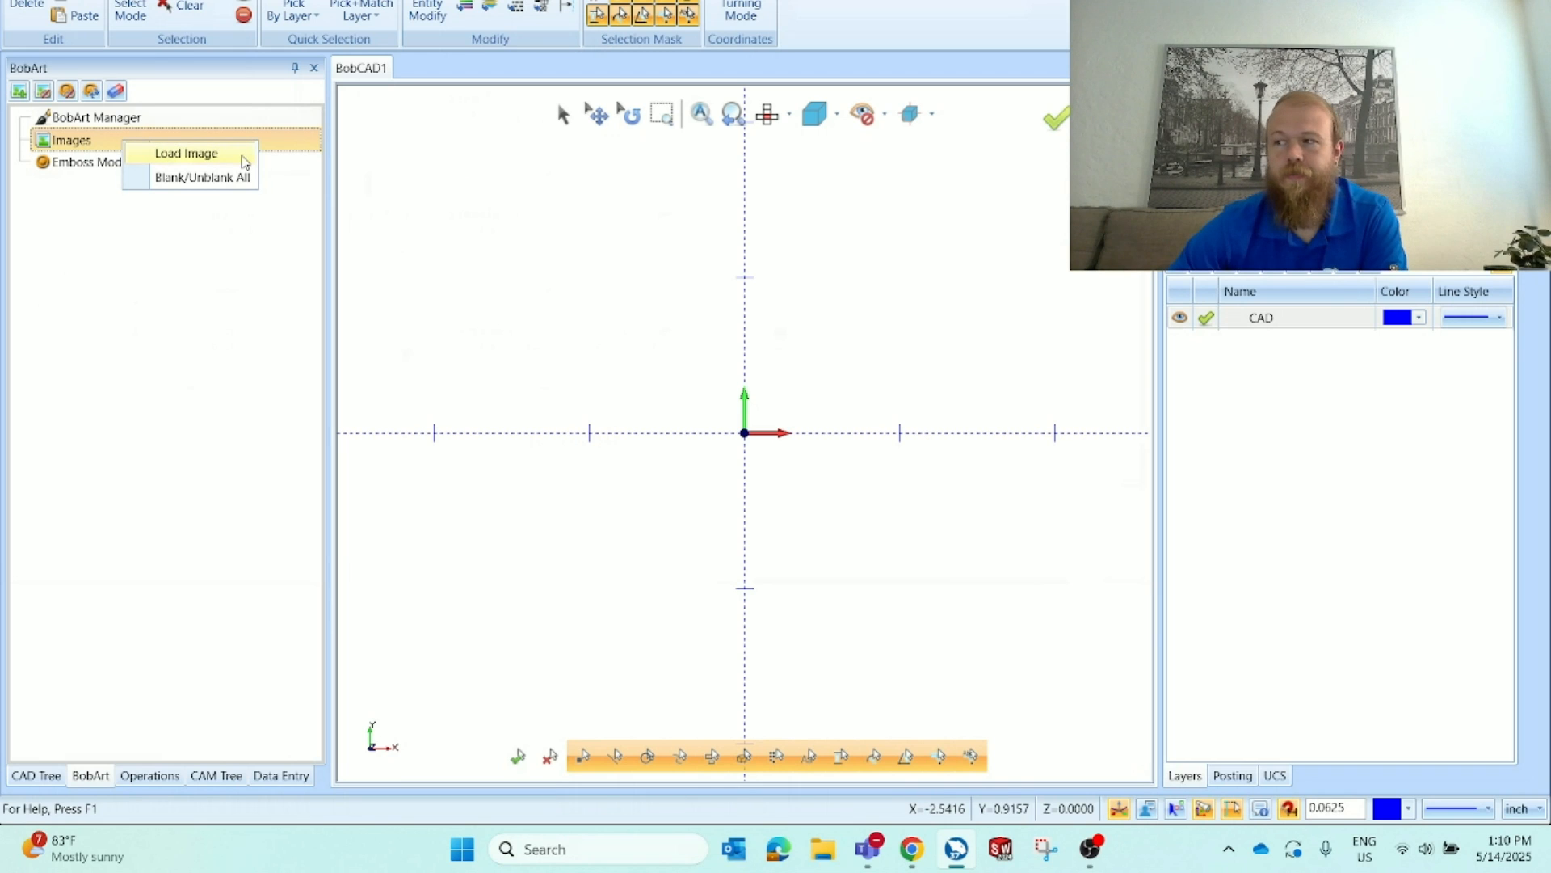
click(187, 154)
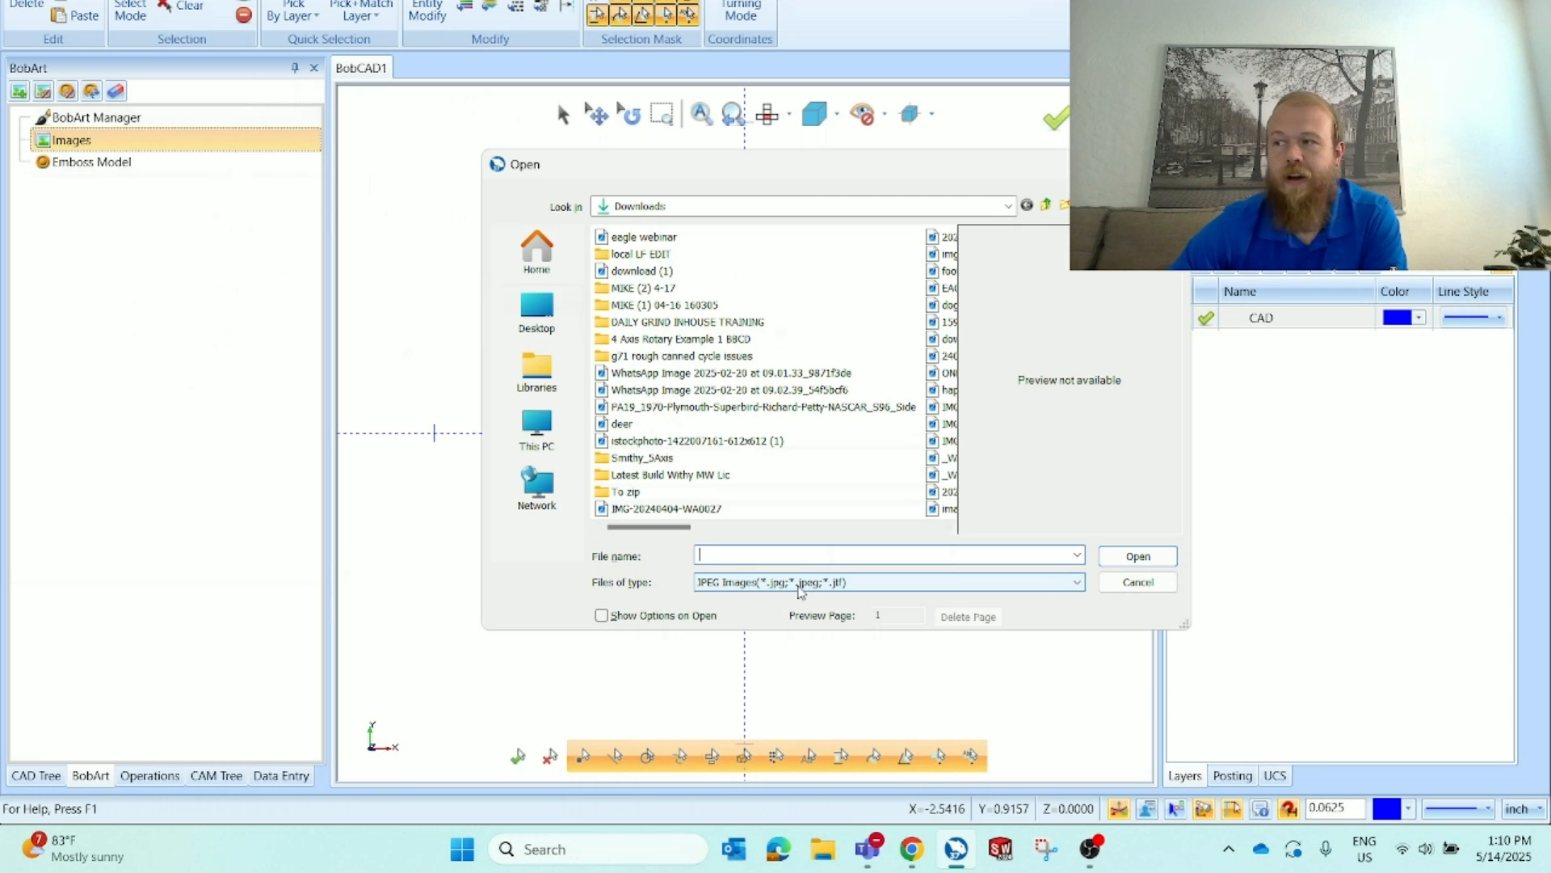
click(798, 583)
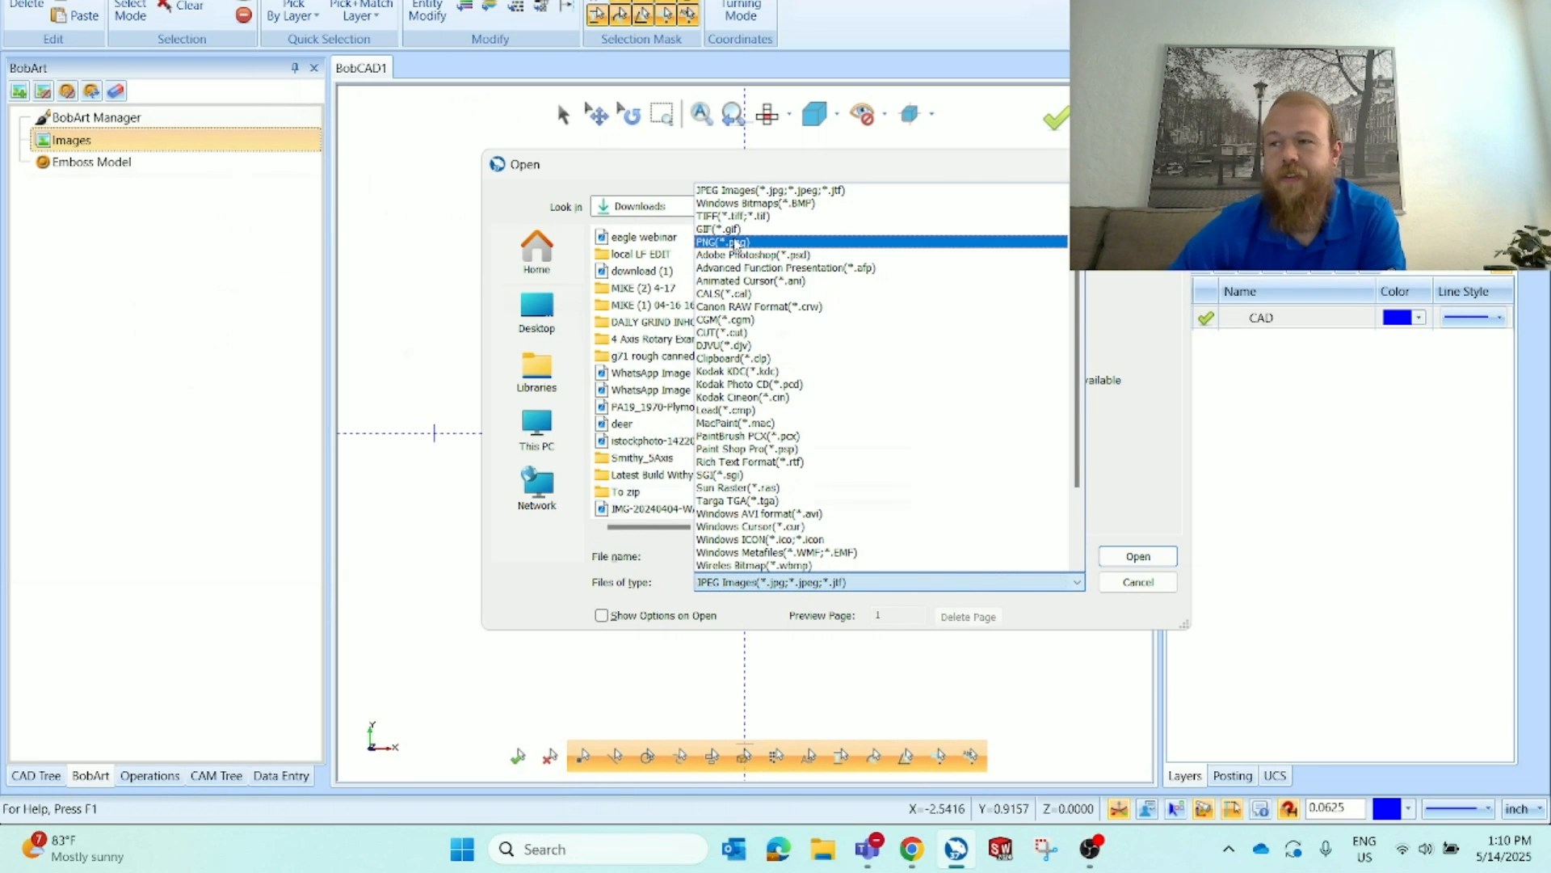
scroll(808, 474, down, 3)
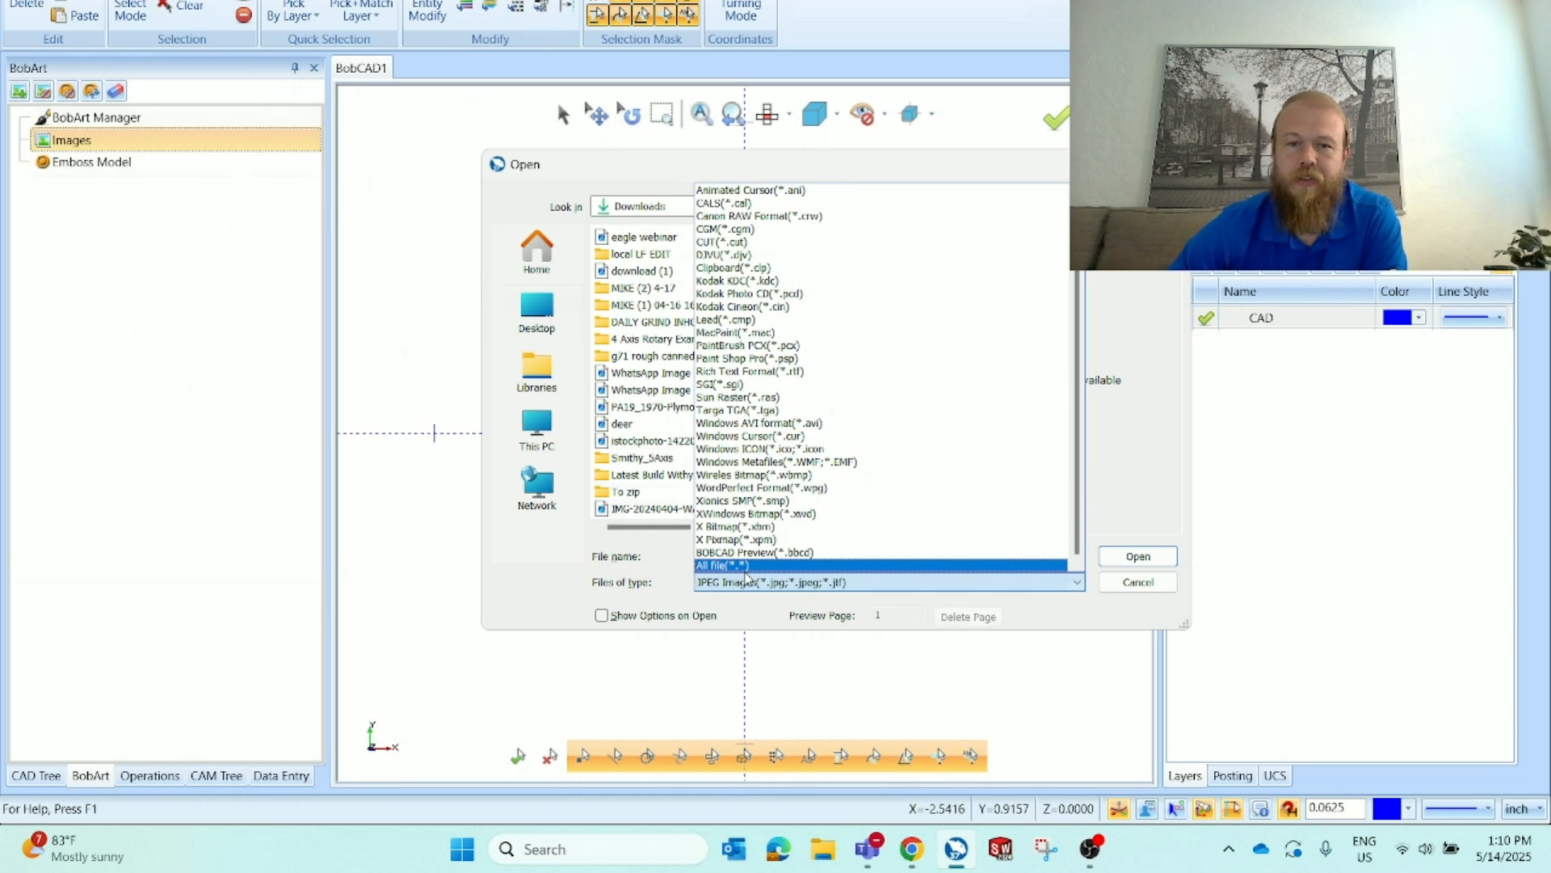
click(727, 566)
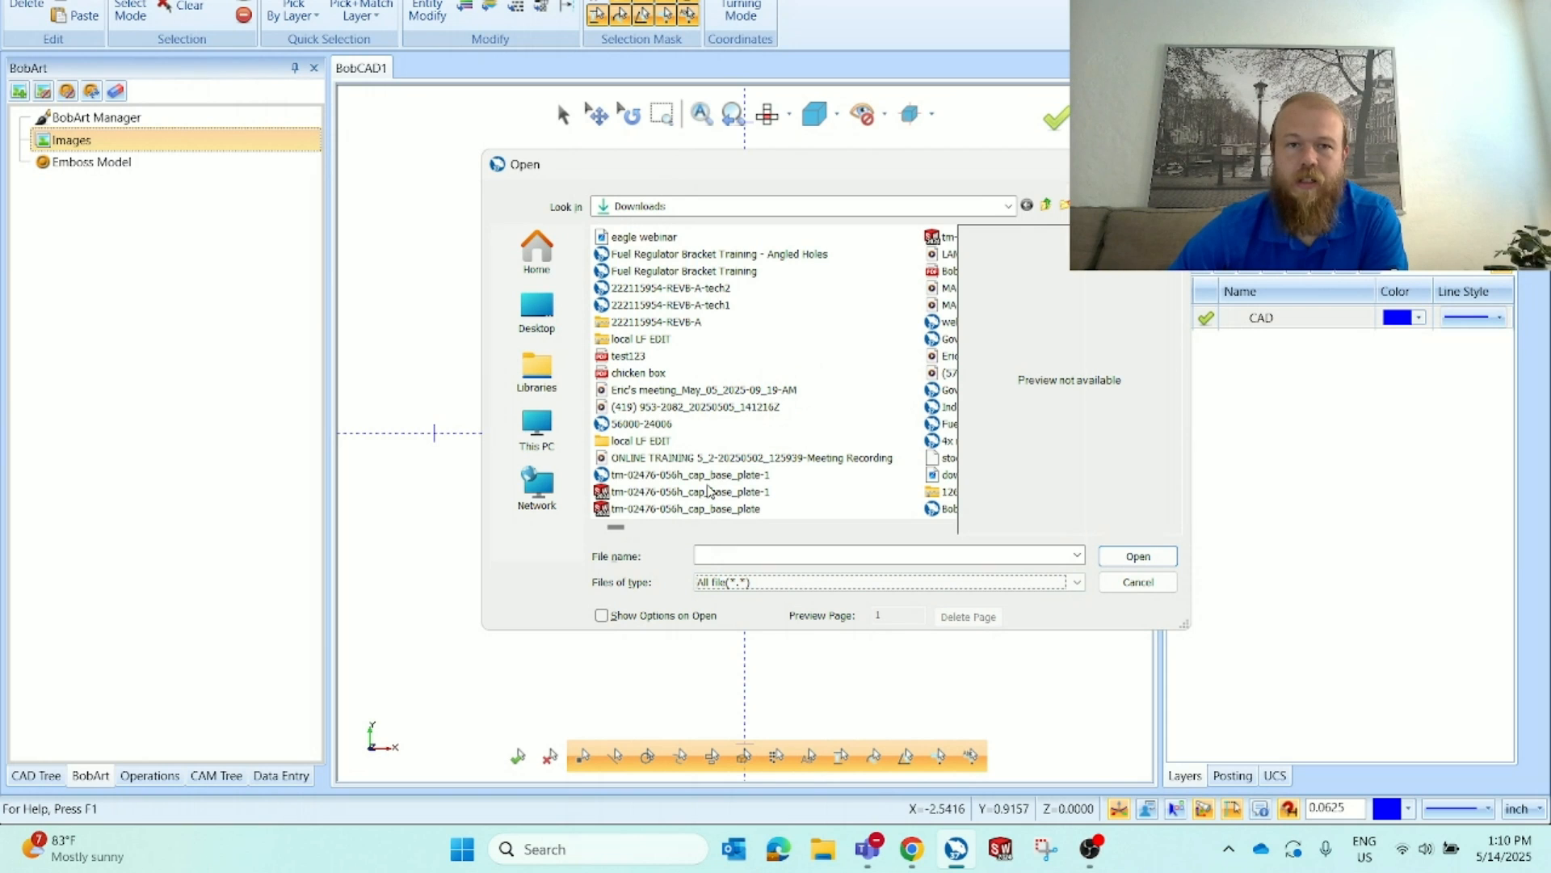
click(706, 239)
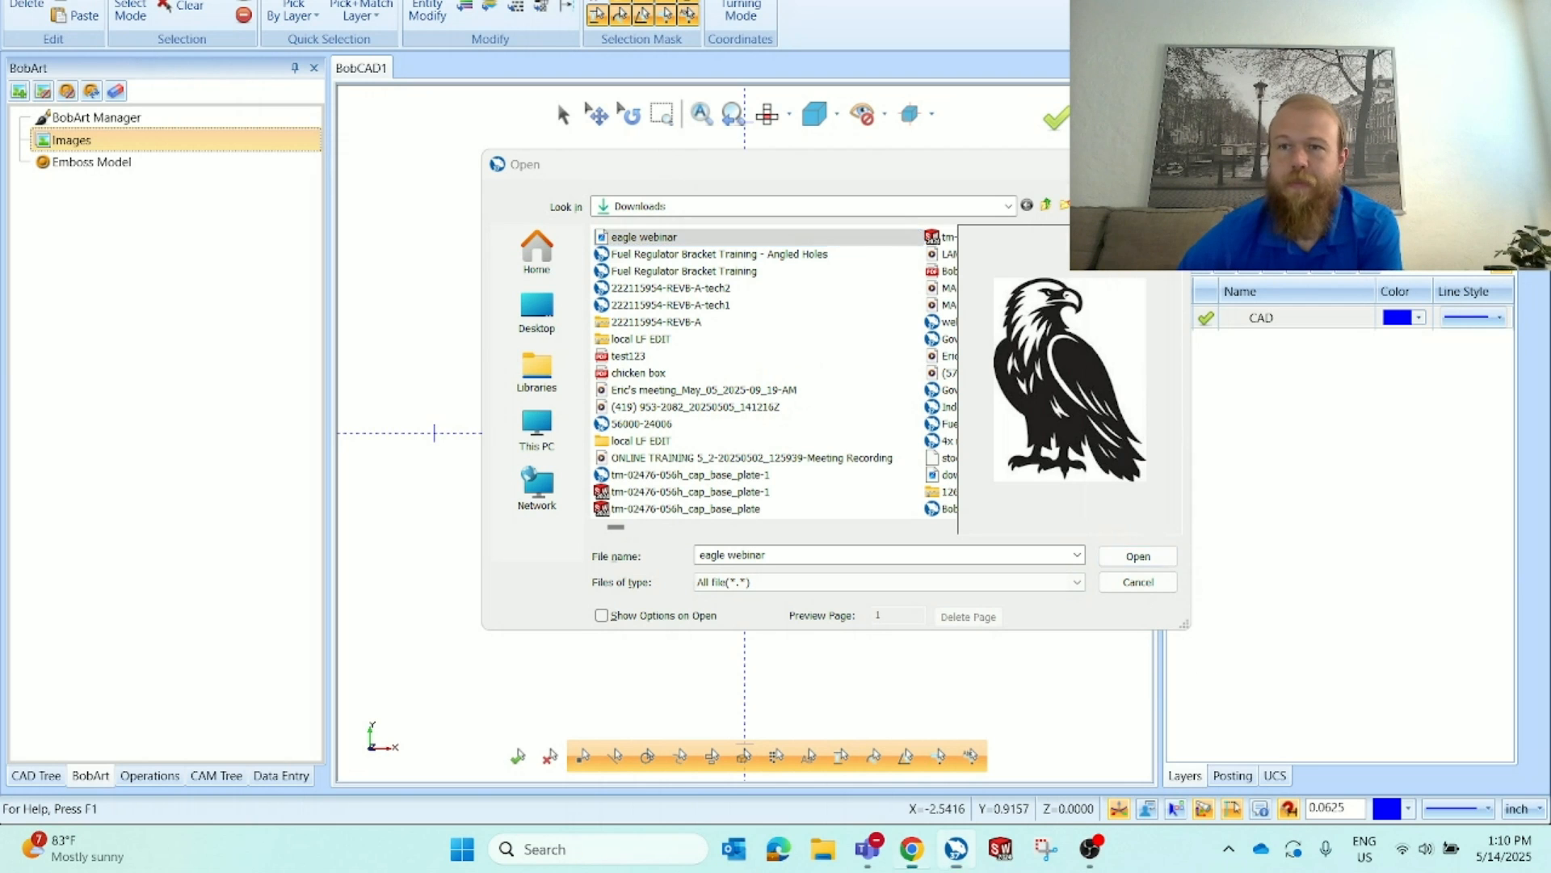
Switch back to the browser and preview other eagle silhouette image results
drag(1550, 299, 775, 1)
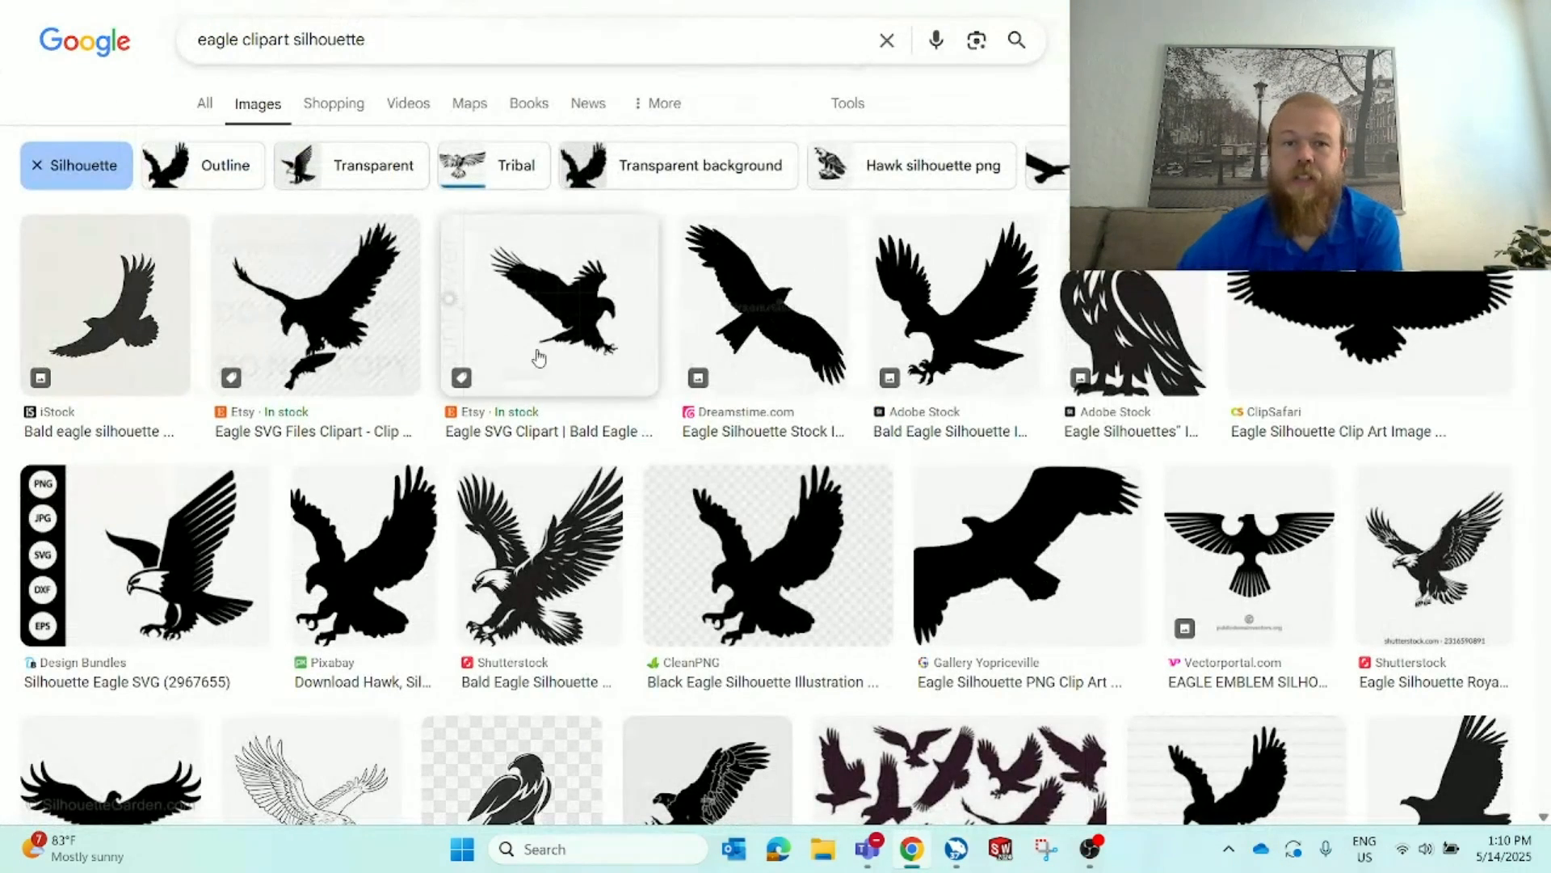
right_click(534, 311)
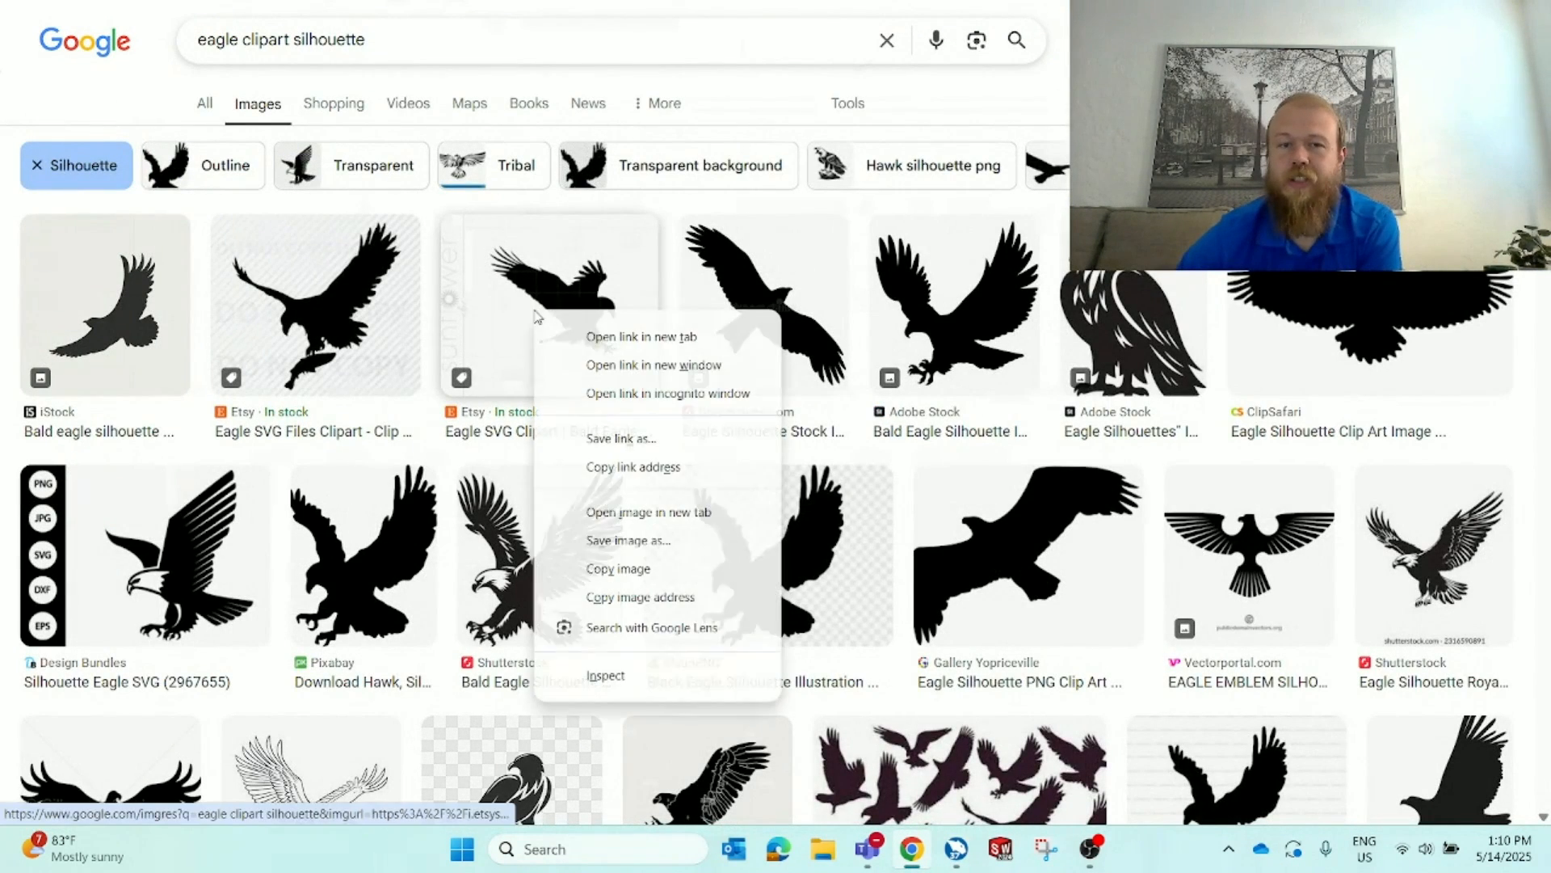
click(687, 548)
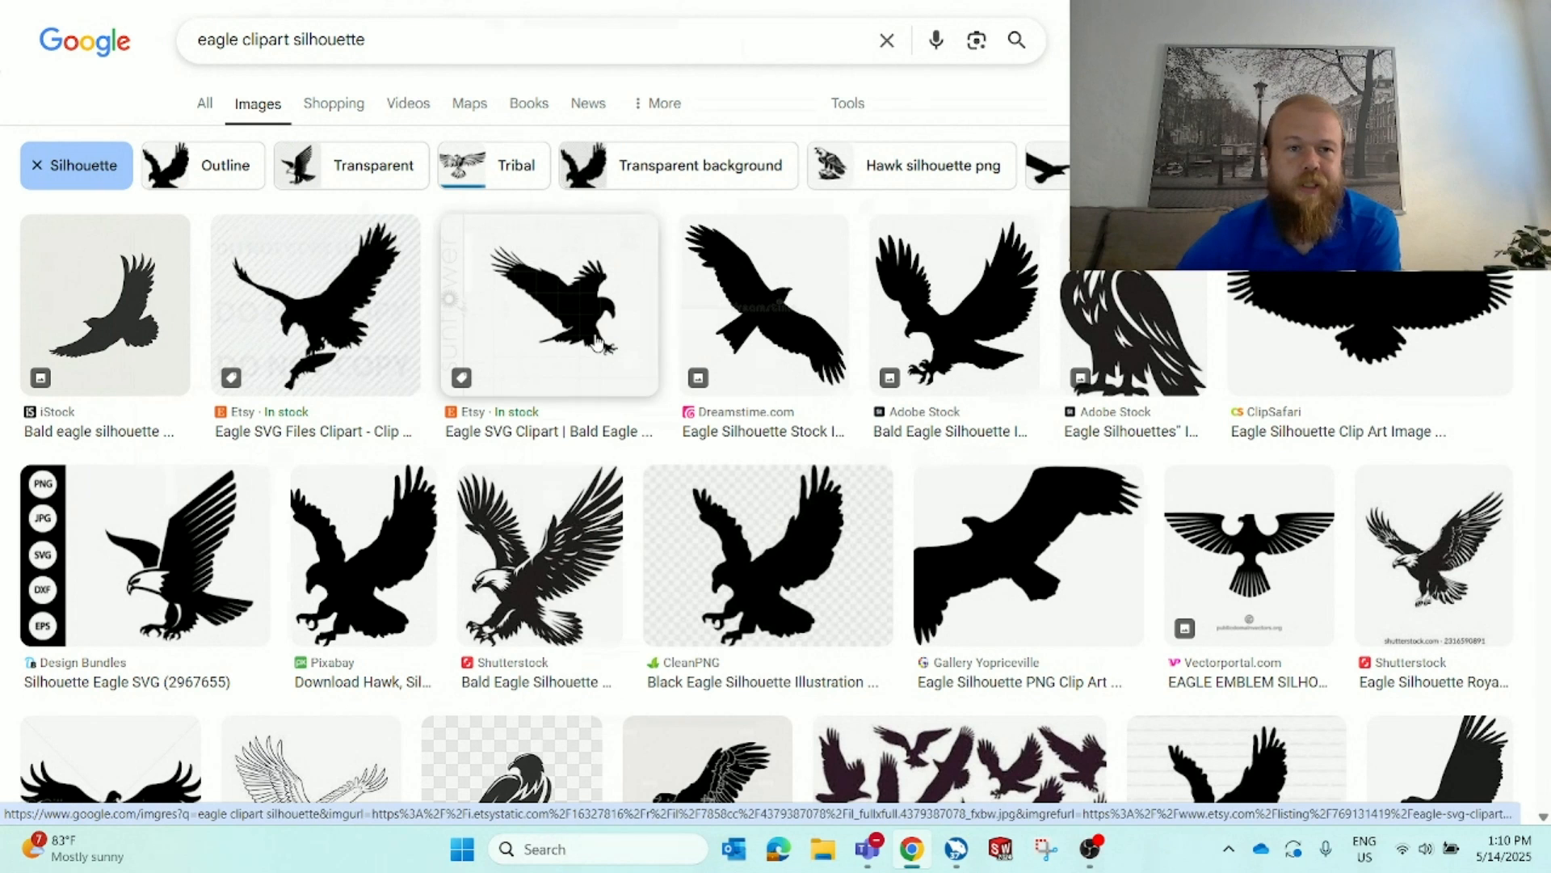
click(385, 334)
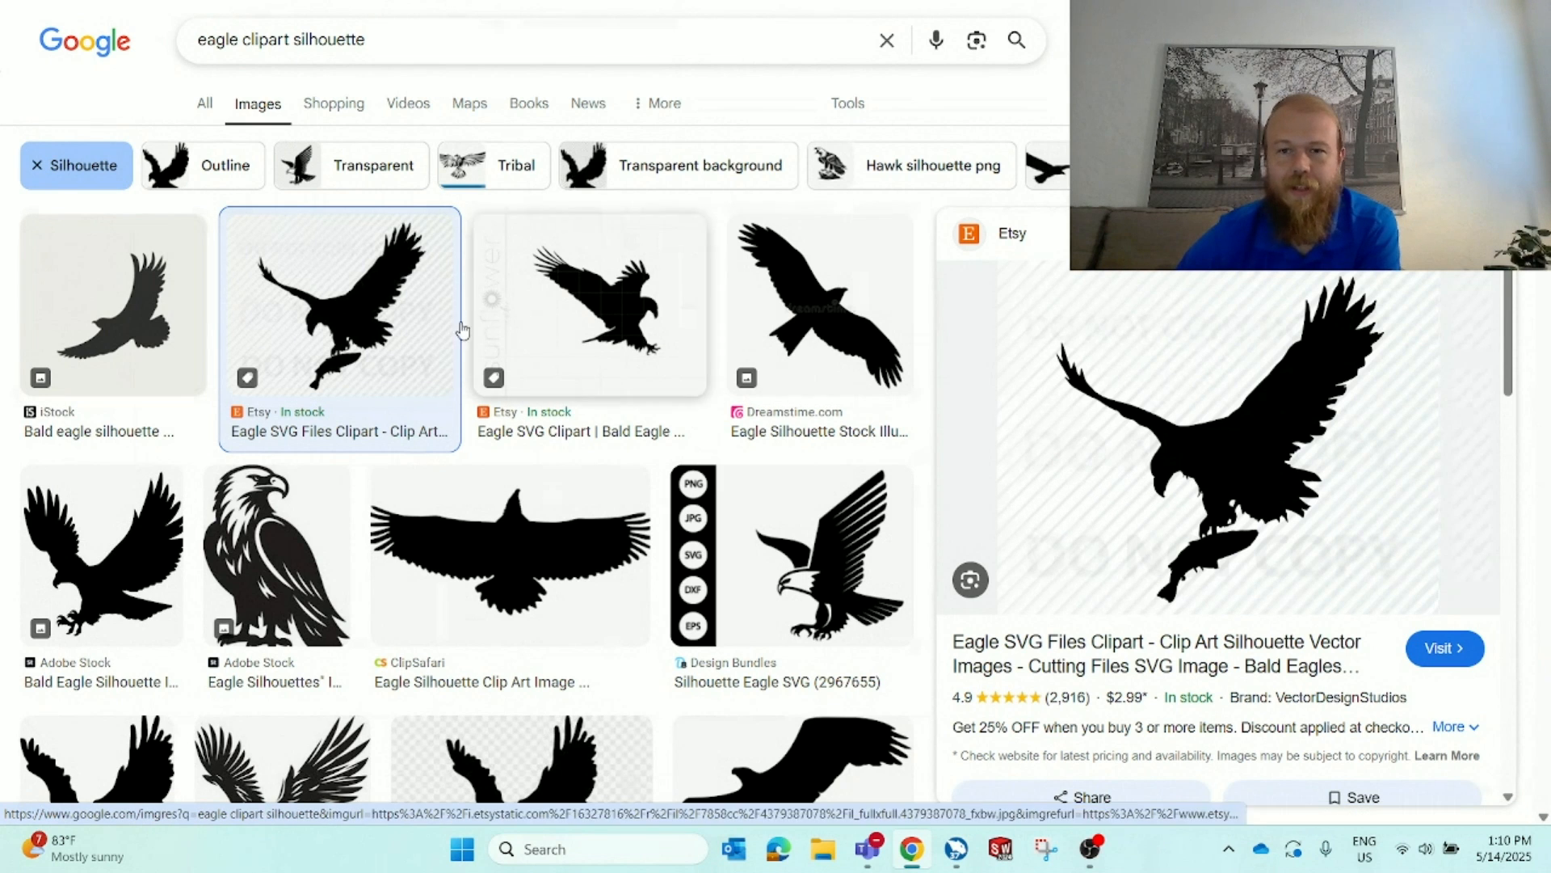
click(154, 293)
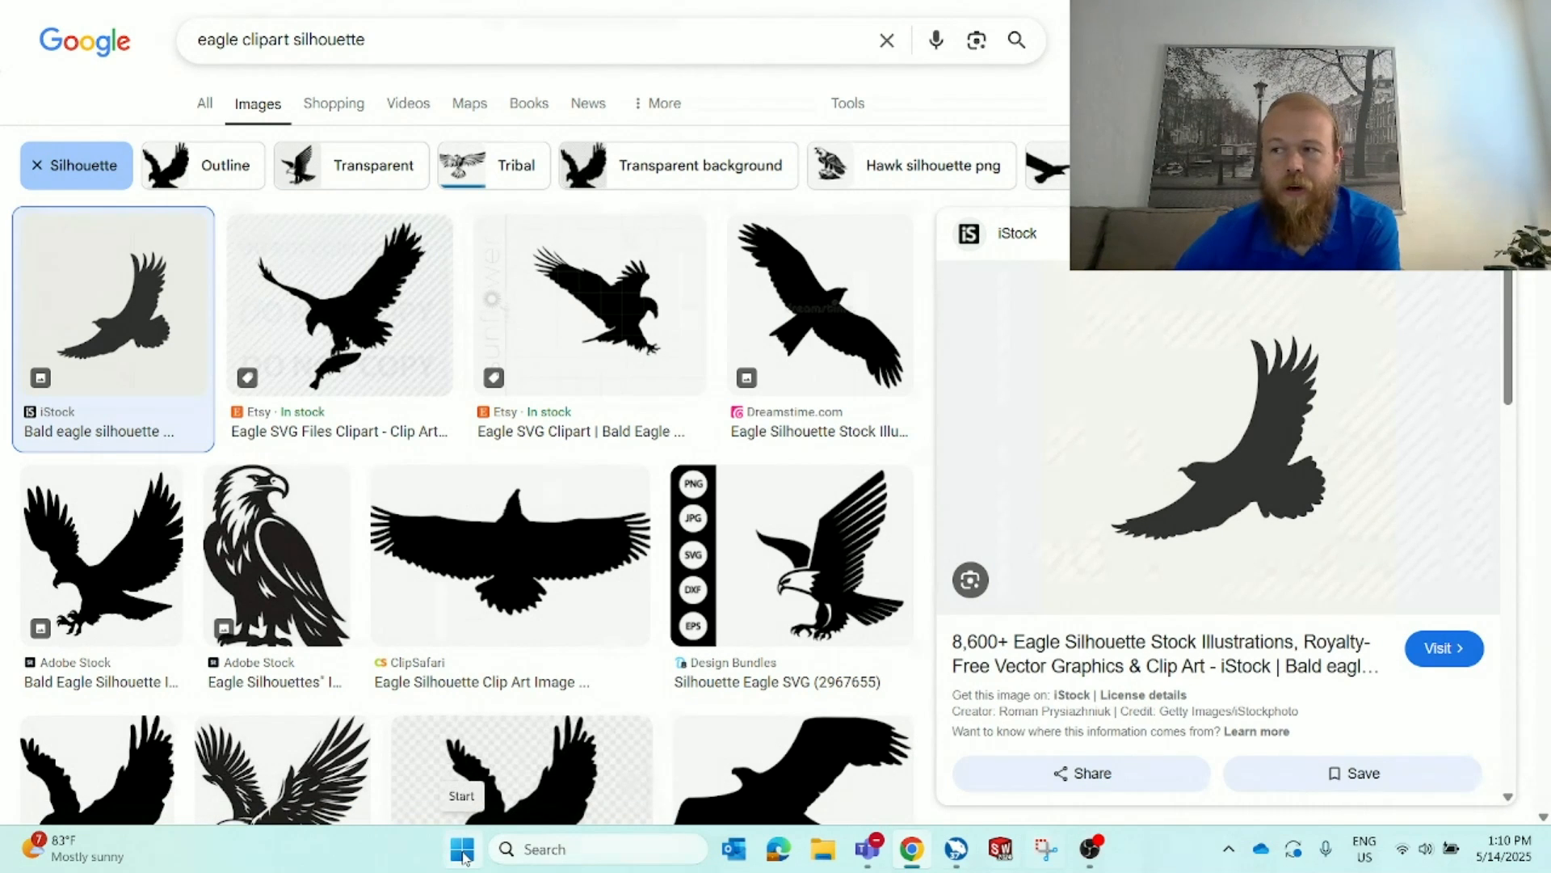
Open the Snipping Tool, capture the flying eagle silhouette preview, and close the capture
click(463, 850)
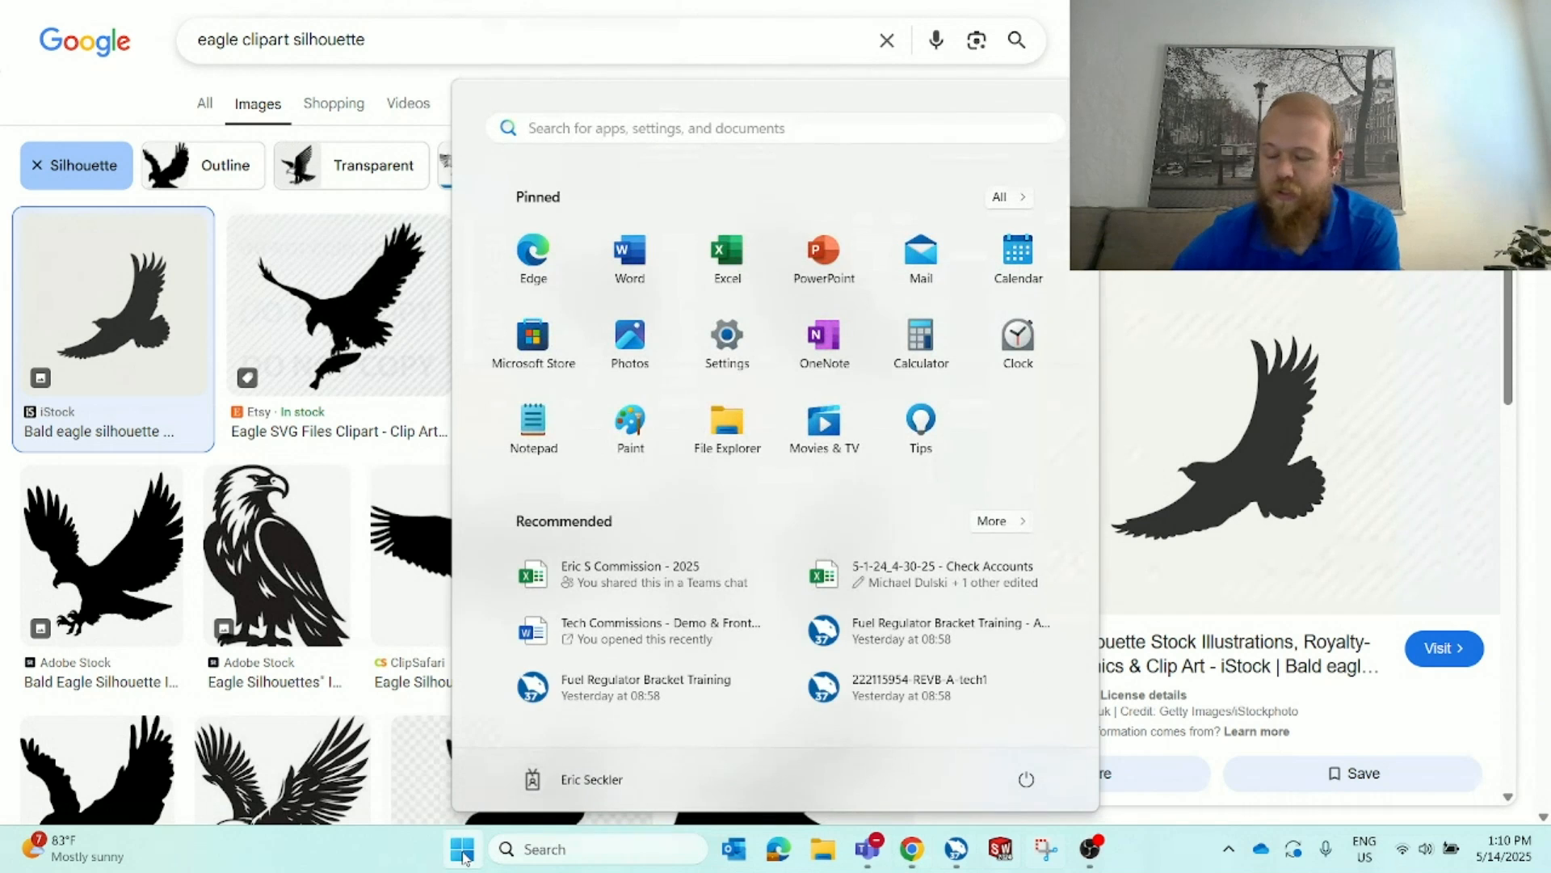
text(snip)
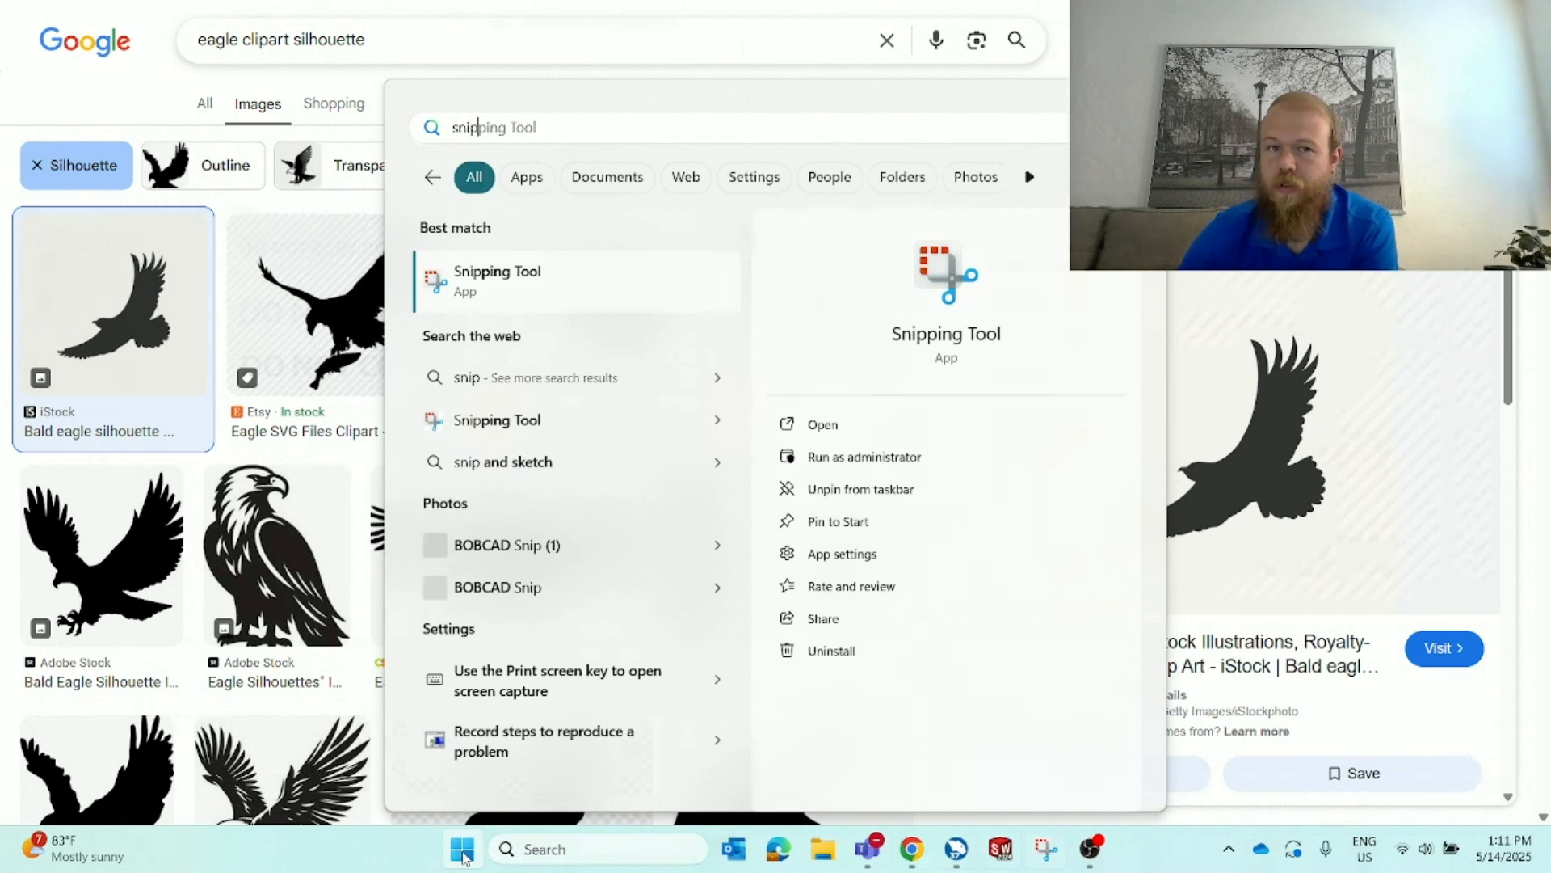
click(616, 284)
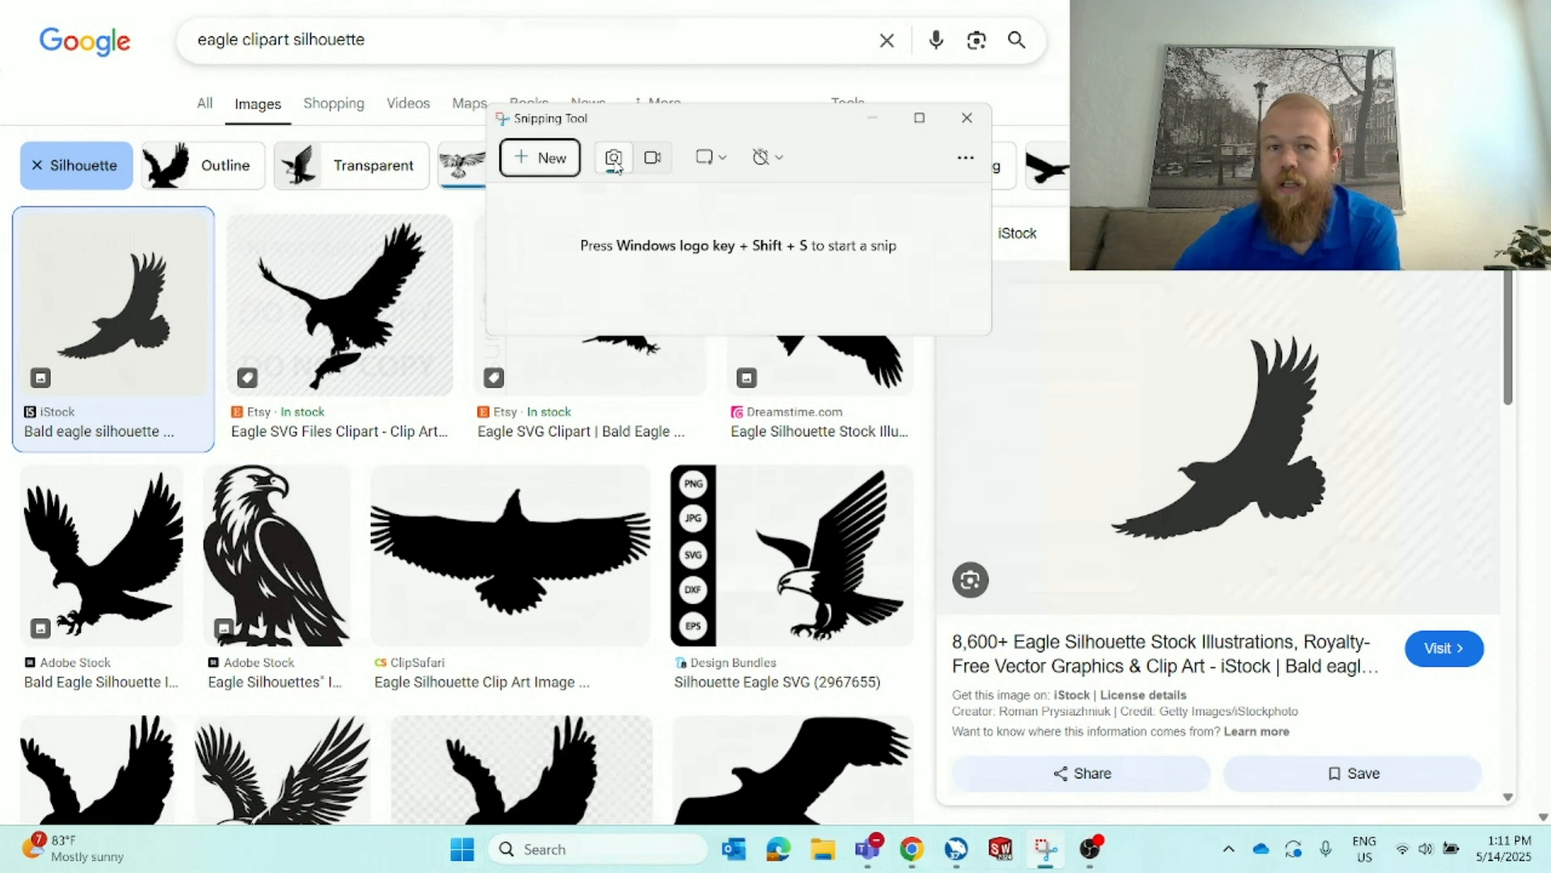
click(553, 166)
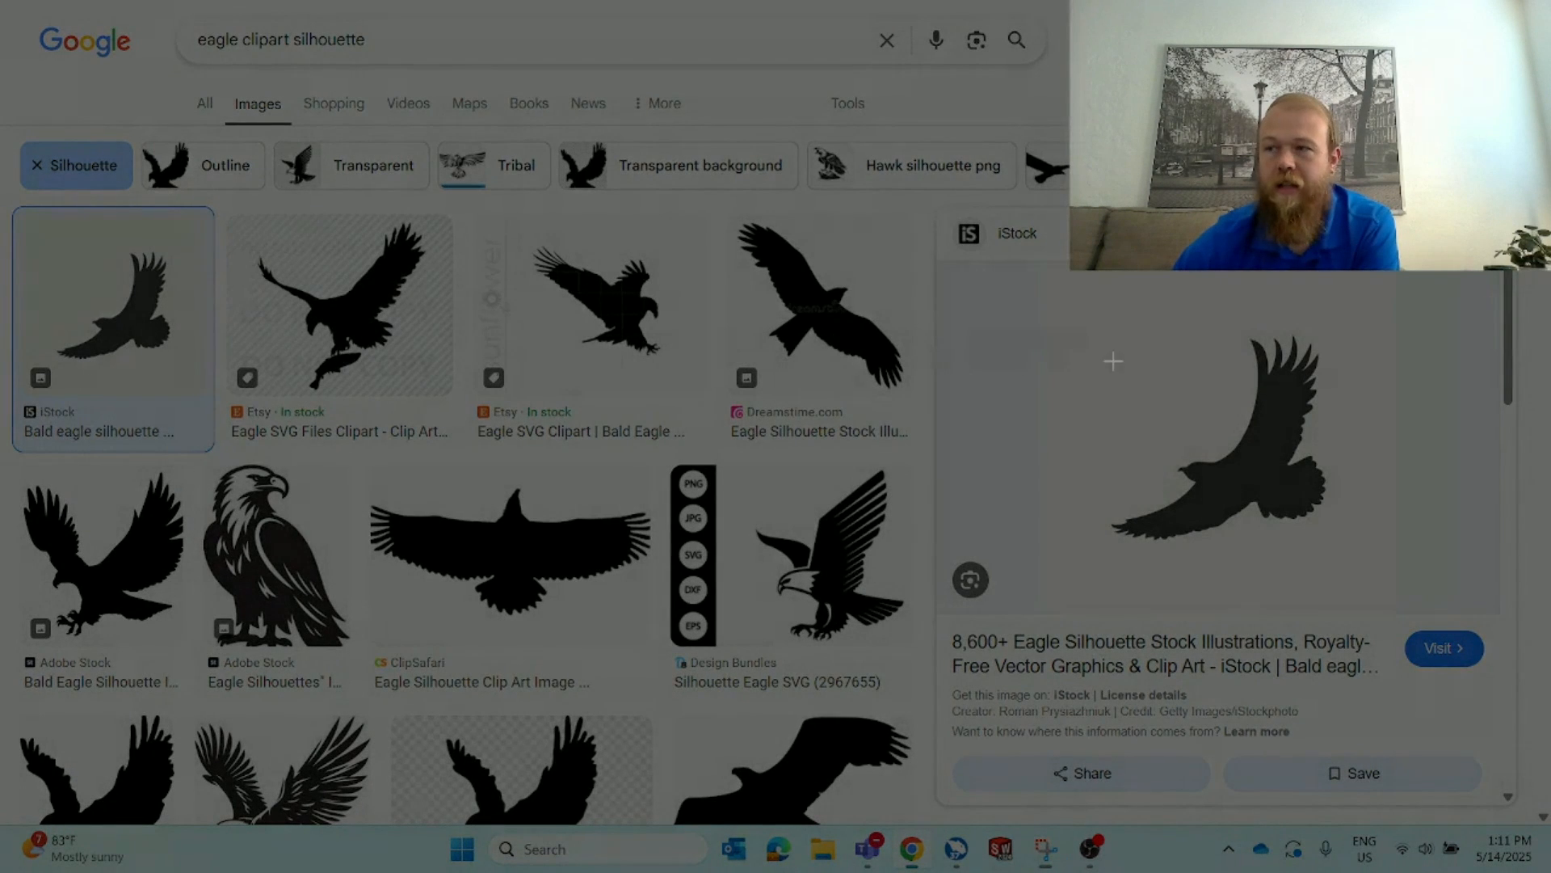
drag(1054, 315, 1414, 590)
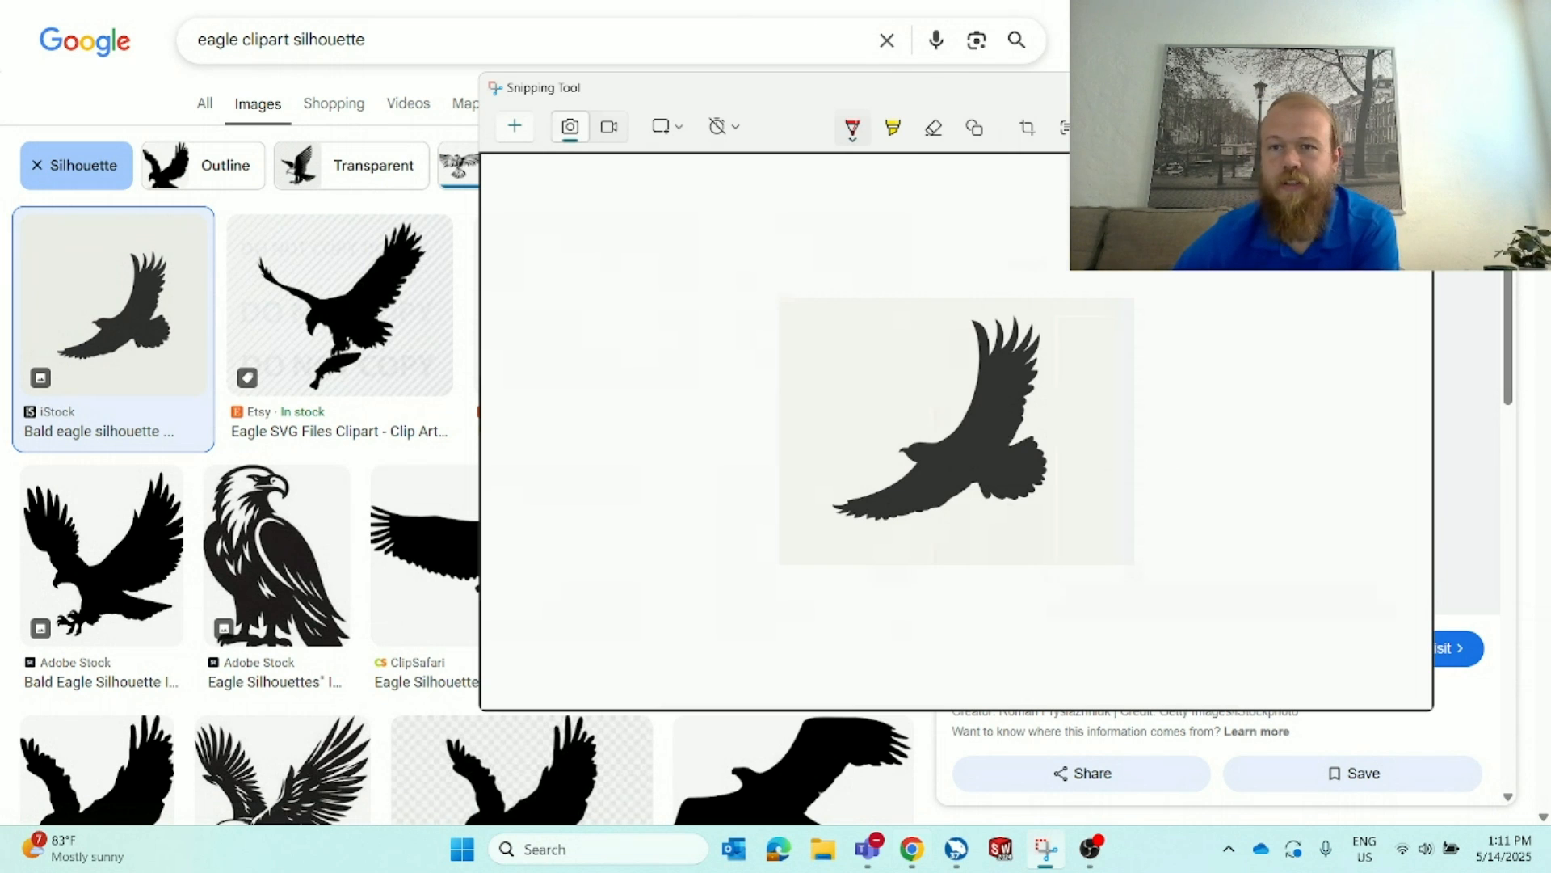
click(1410, 87)
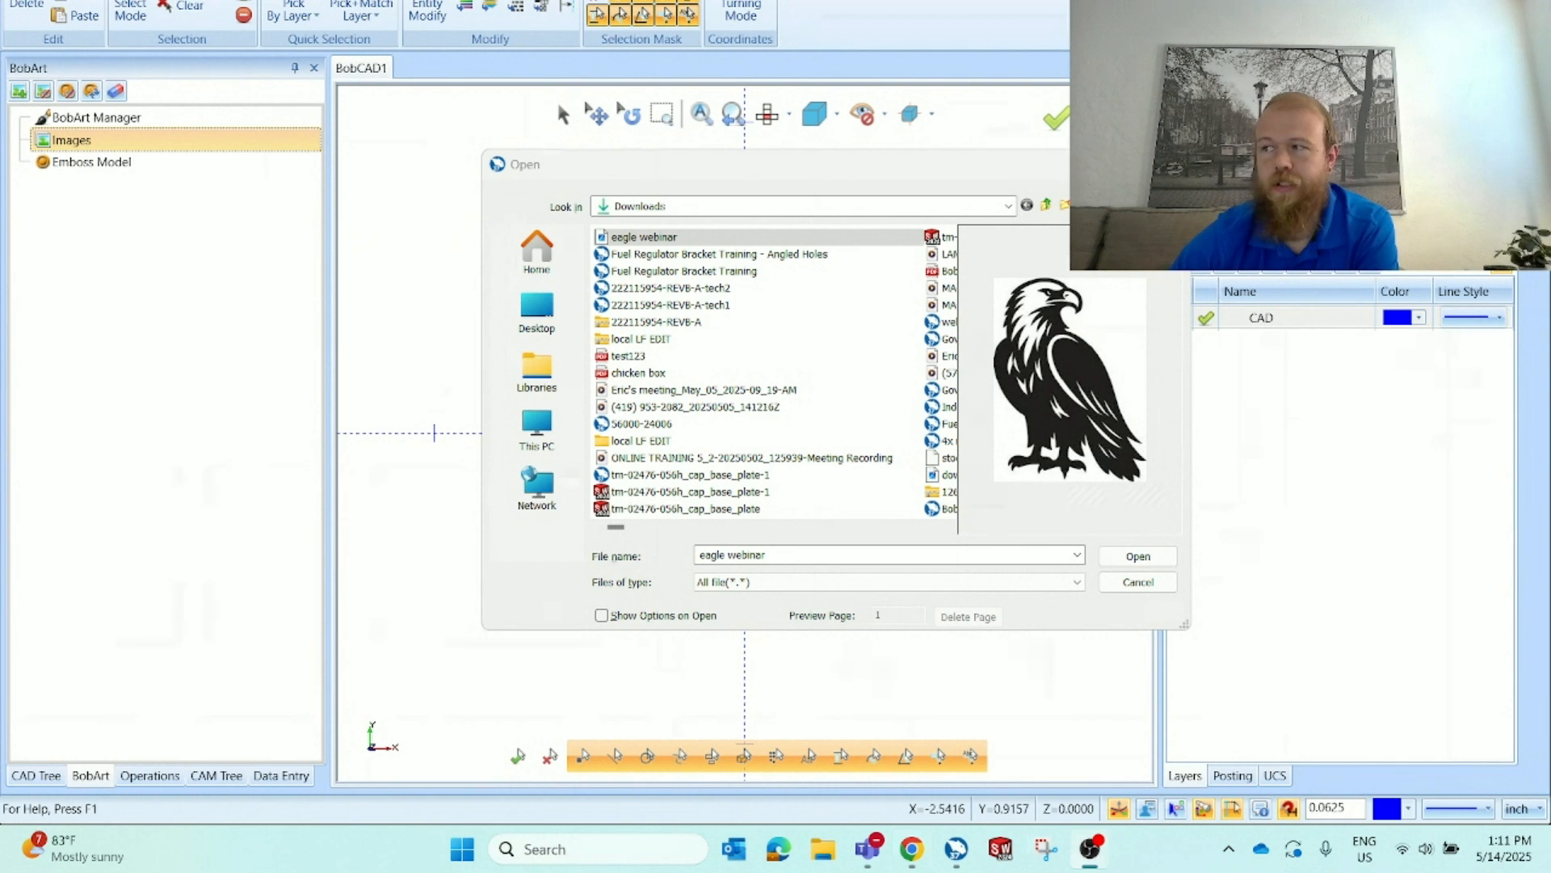
Open the eagle webinar image and set its X size to 6 with aspect ratio kept
click(1076, 409)
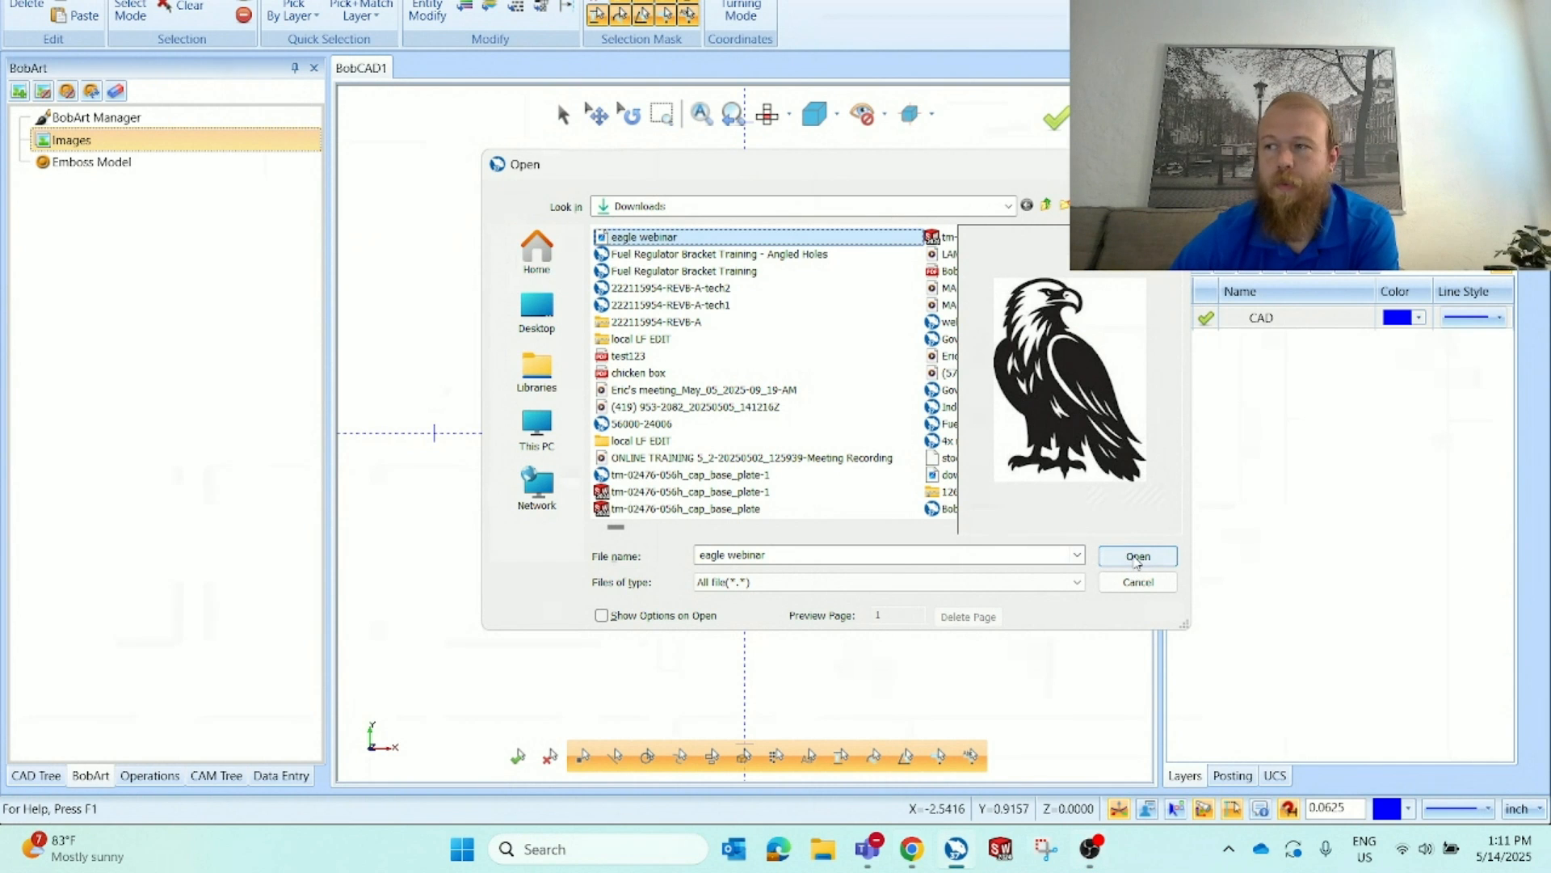
click(1136, 556)
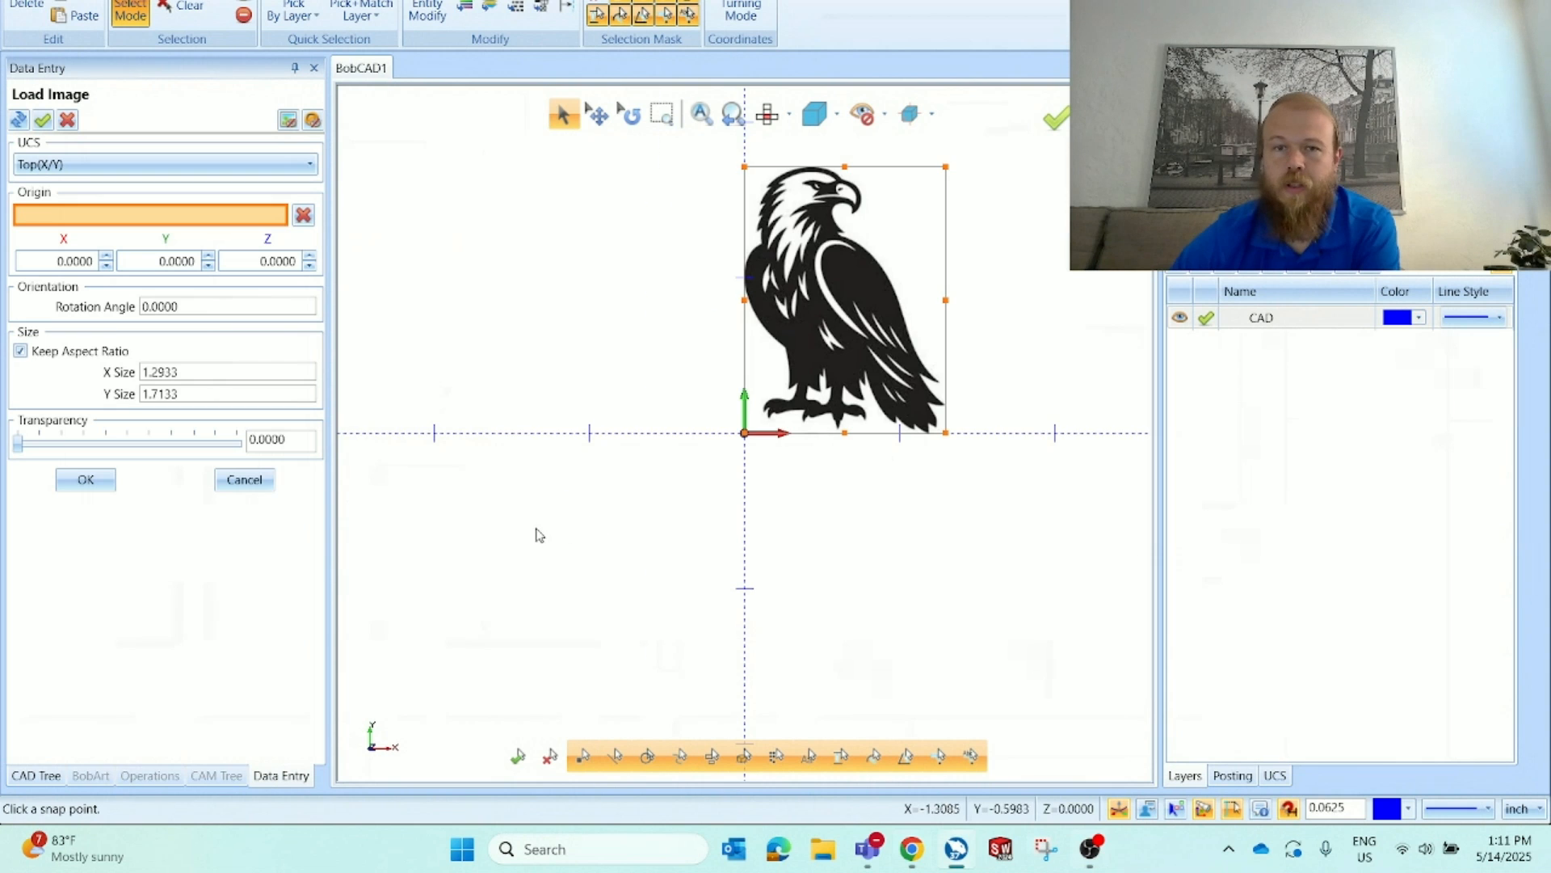
scroll(537, 530, down, 3)
scroll(667, 424, up, 3)
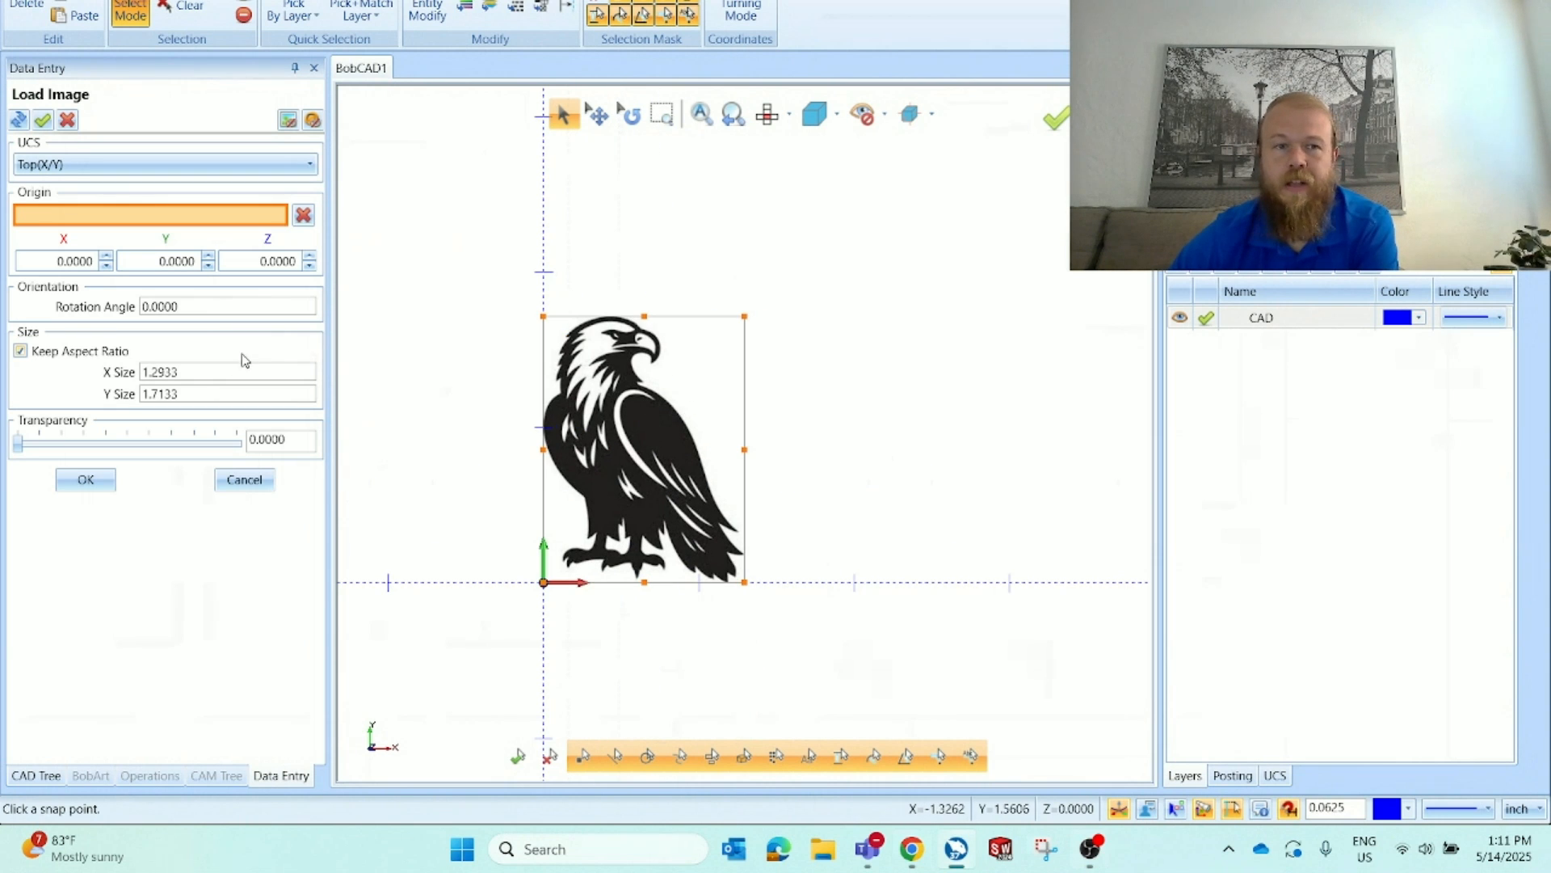
drag(196, 372, 137, 386)
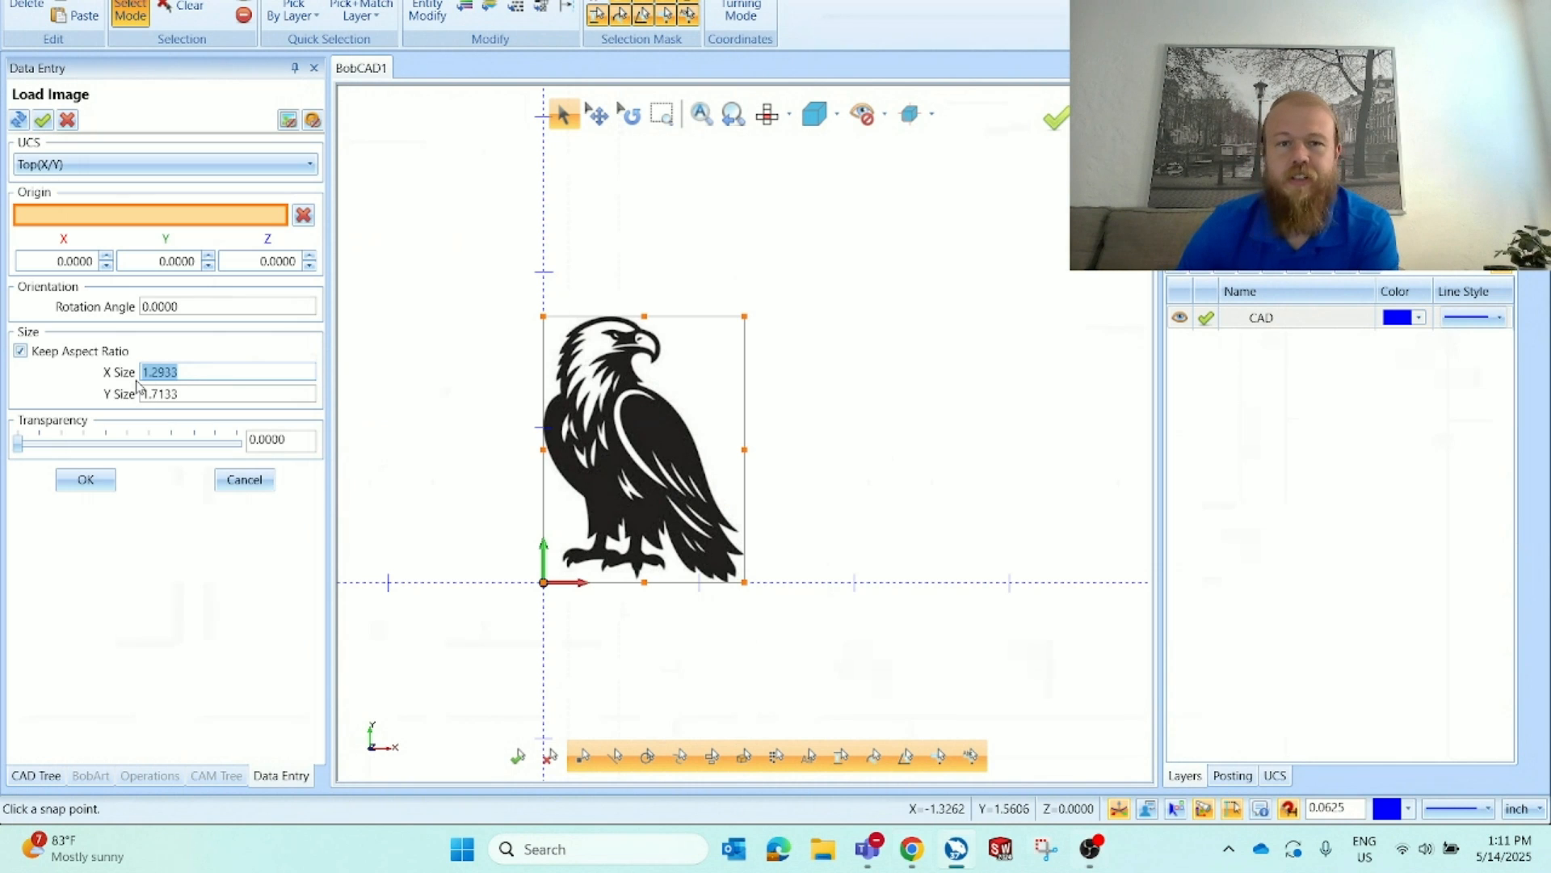
text(6)
key(Tab)
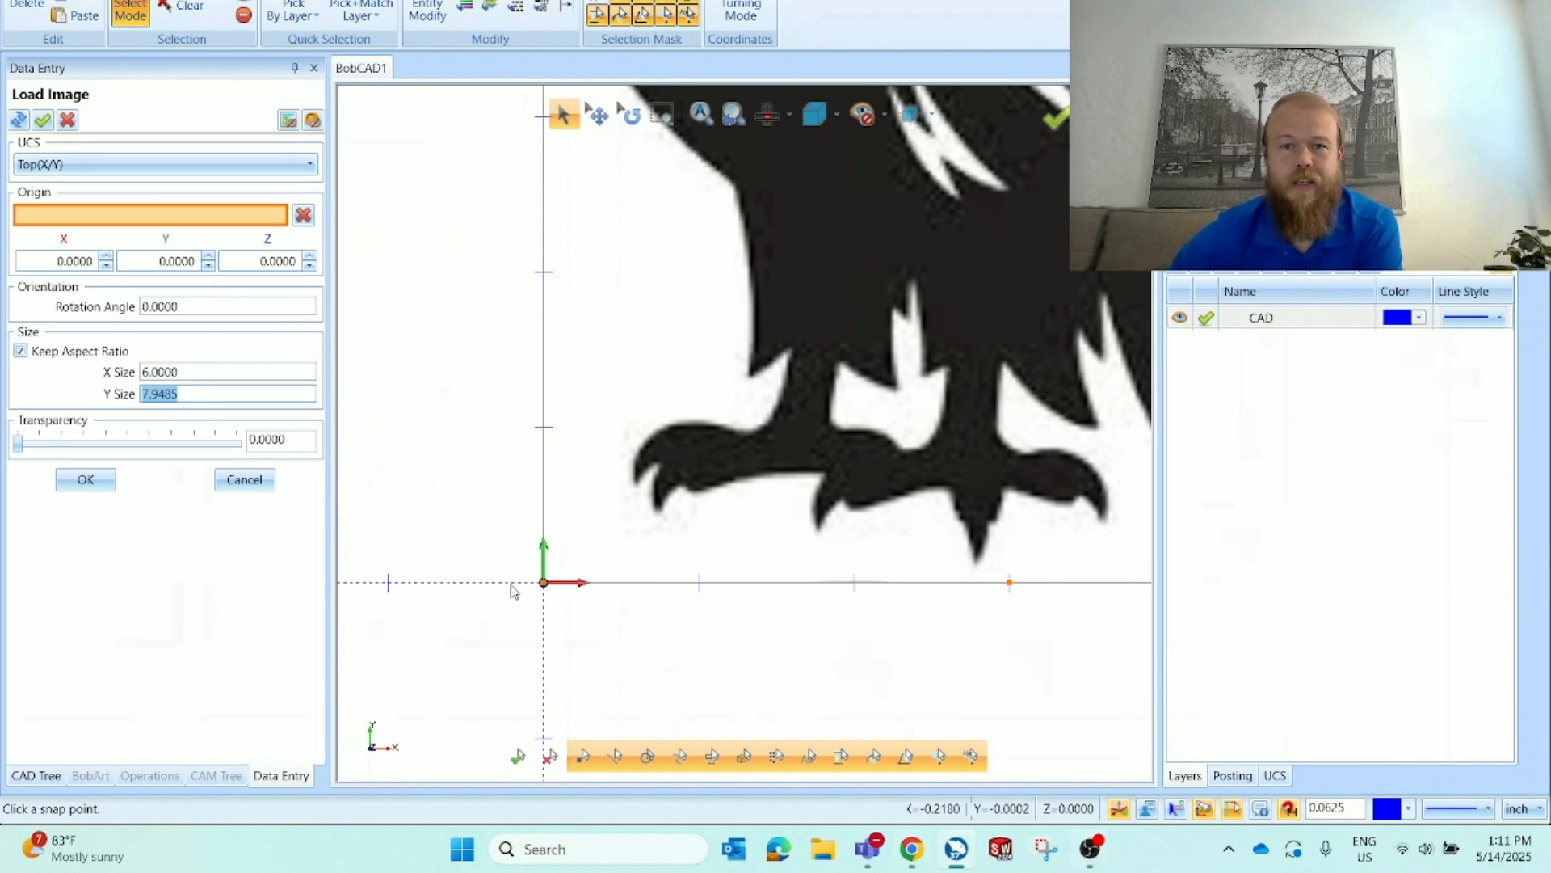
Zoom in and out on the loaded eagle image to inspect its edge quality
scroll(513, 589, down, 2)
scroll(748, 555, up, 6)
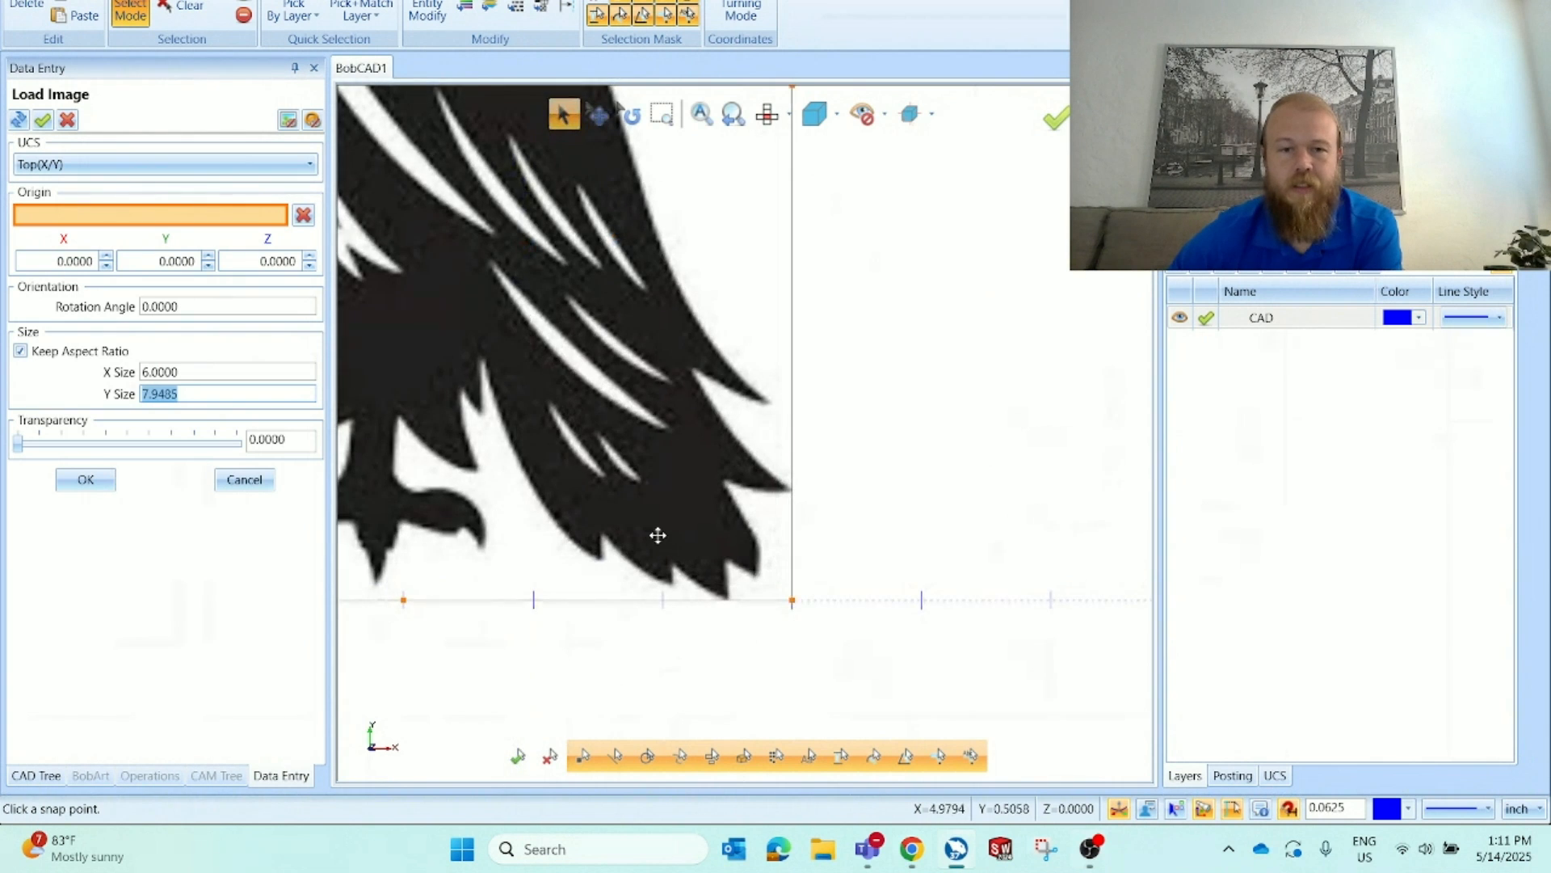
scroll(662, 592, down, 3)
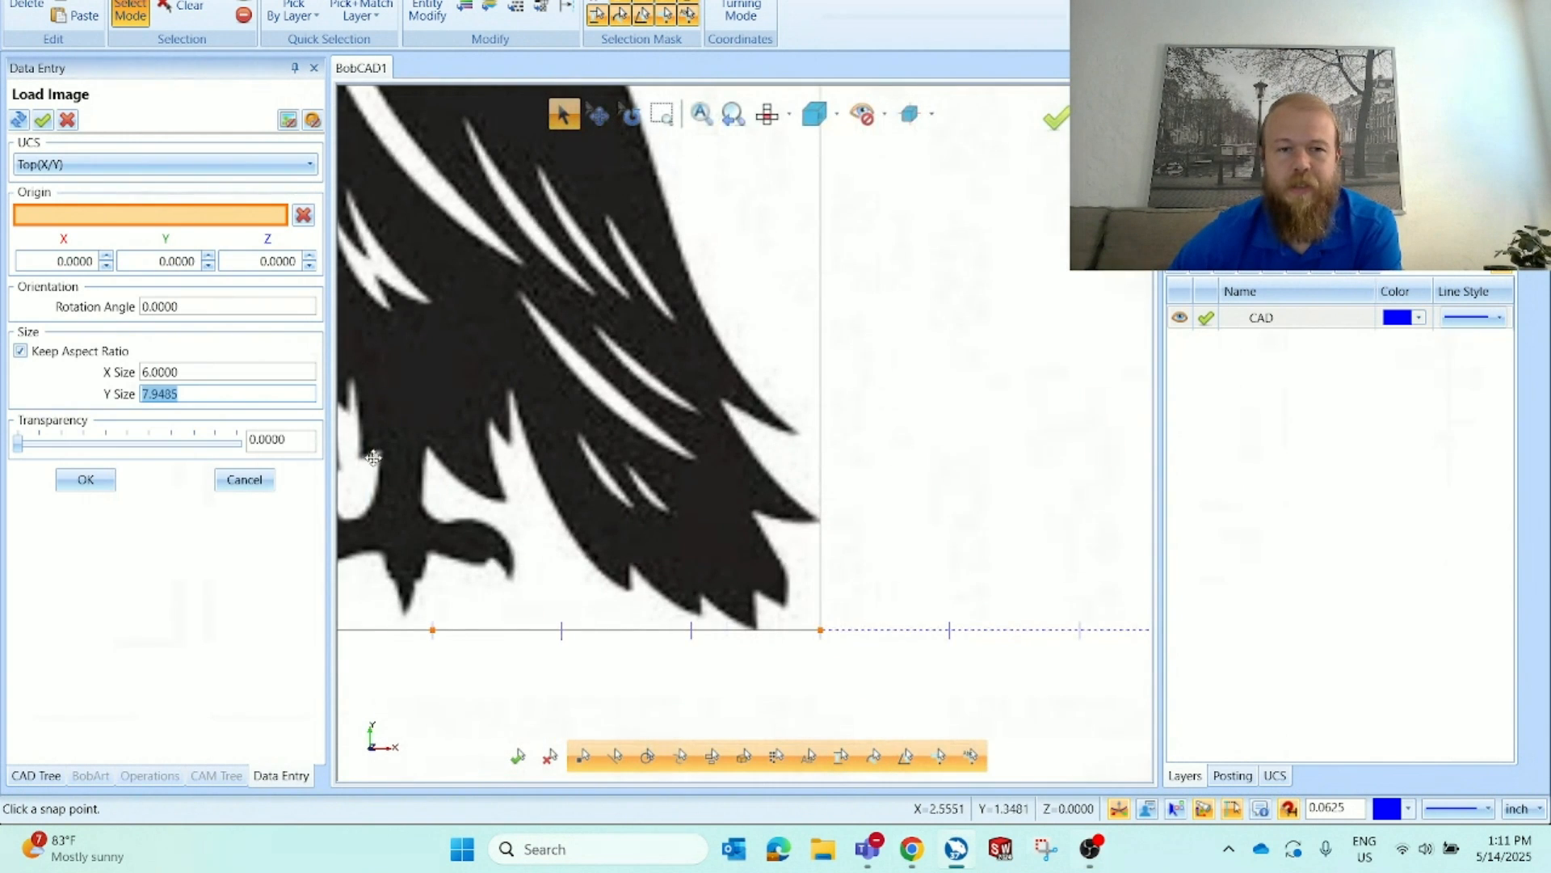
scroll(572, 560, up, 3)
scroll(794, 511, down, 1)
scroll(744, 409, down, 3)
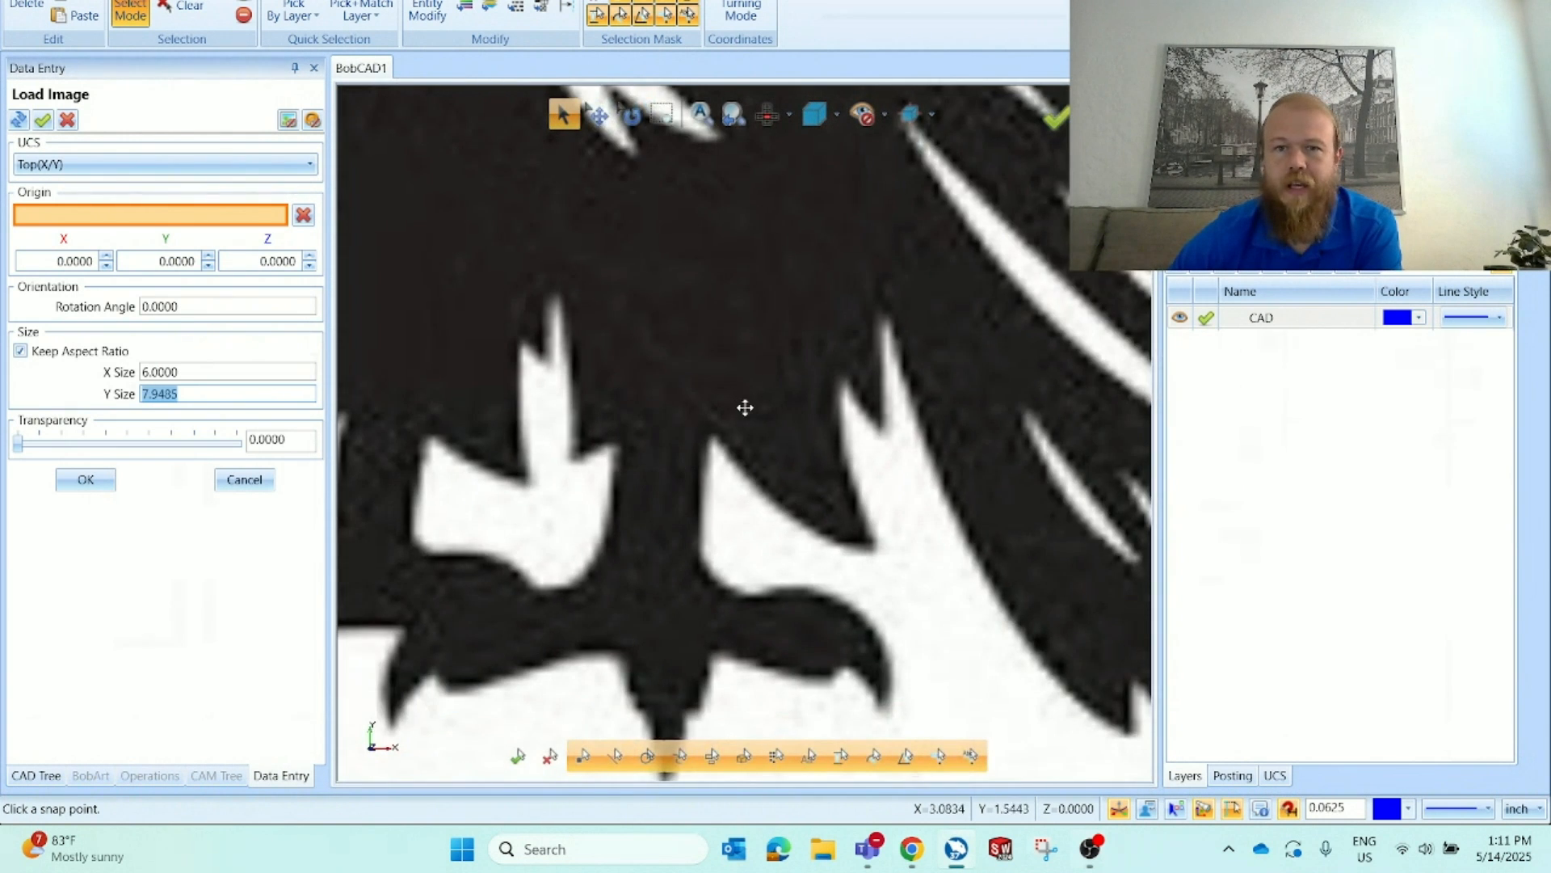
scroll(695, 290, up, 4)
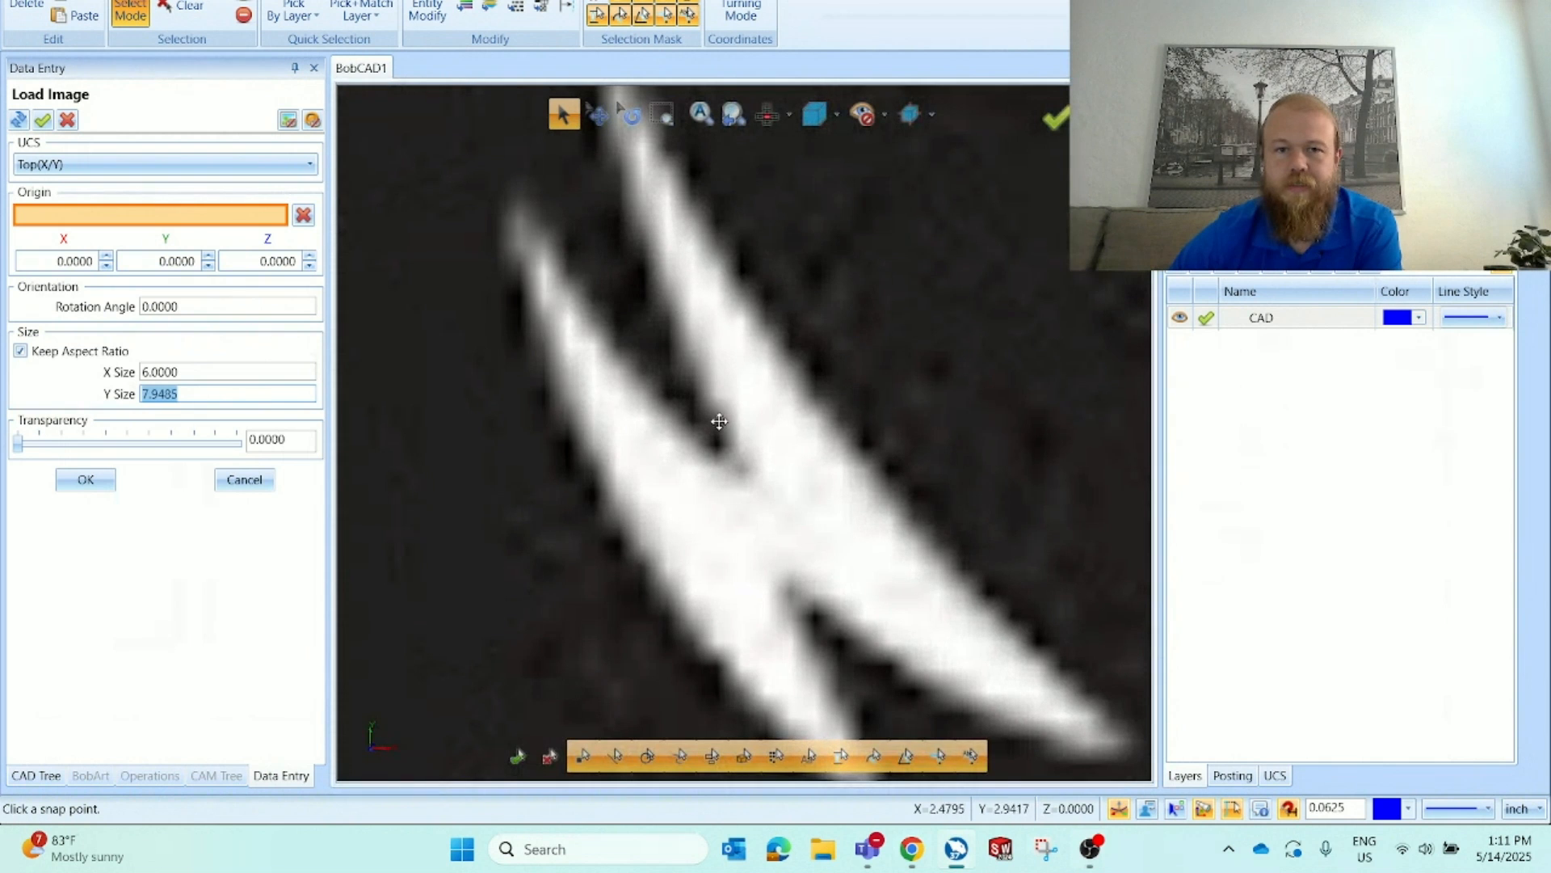
scroll(723, 446, down, 3)
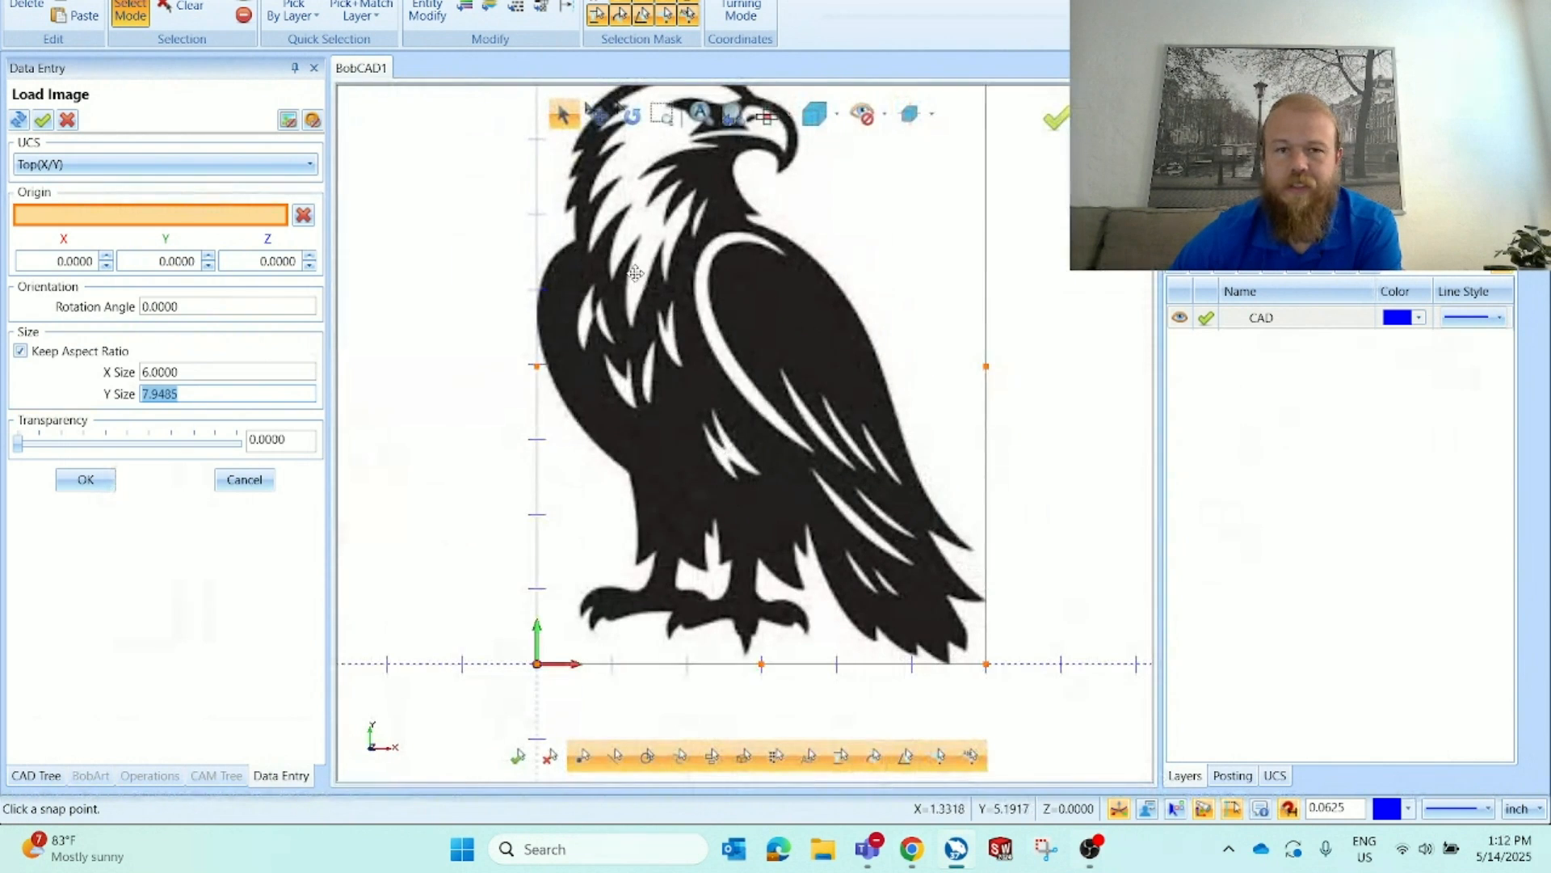
scroll(635, 274, up, 3)
scroll(639, 311, down, 3)
scroll(644, 334, down, 3)
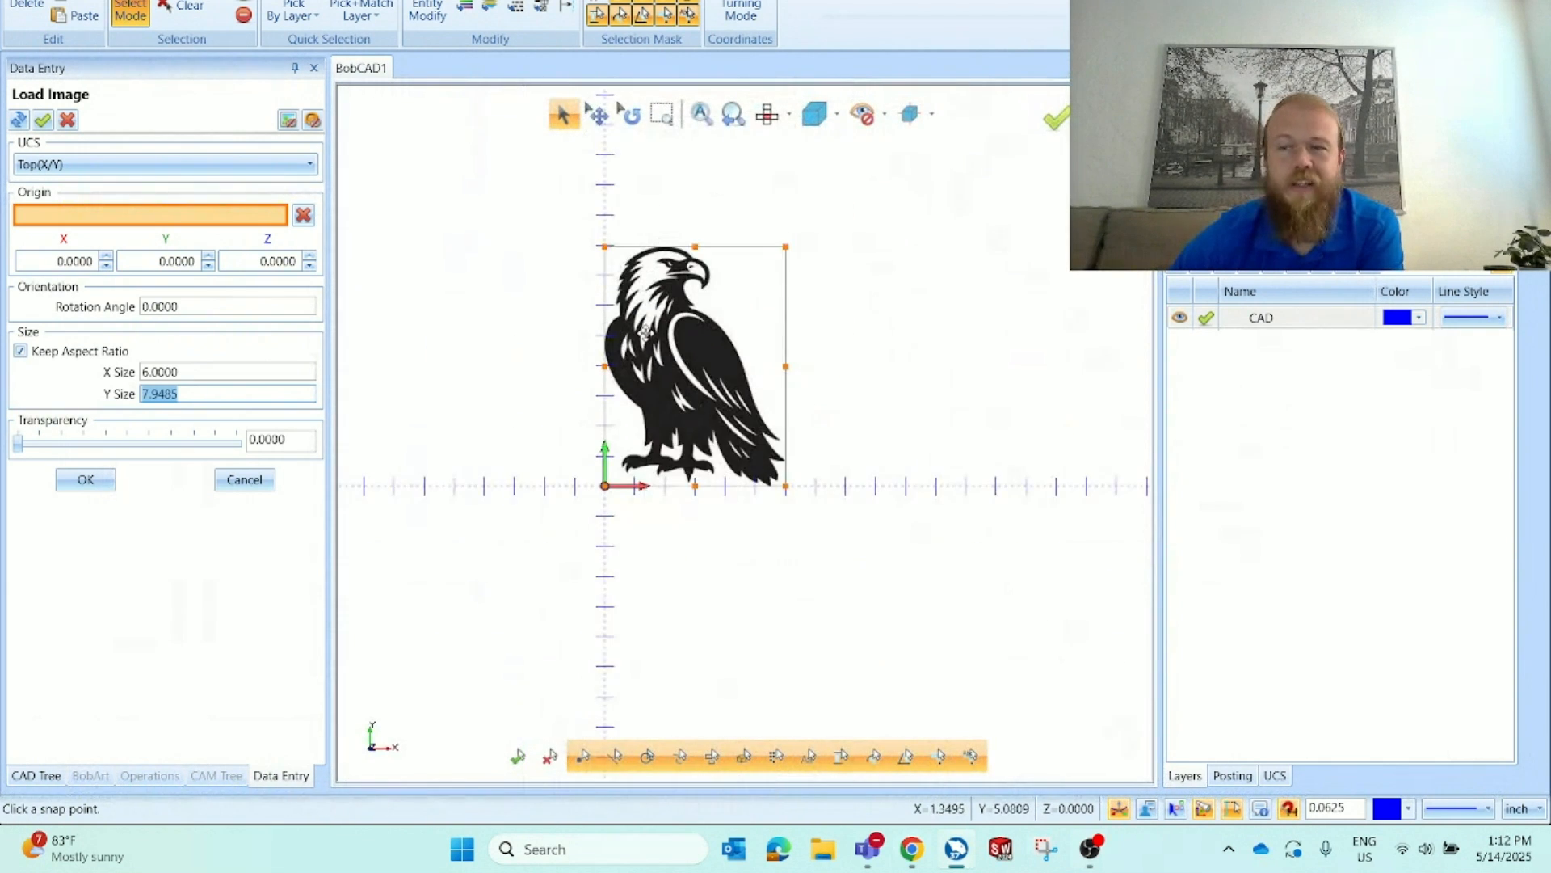
scroll(644, 333, up, 2)
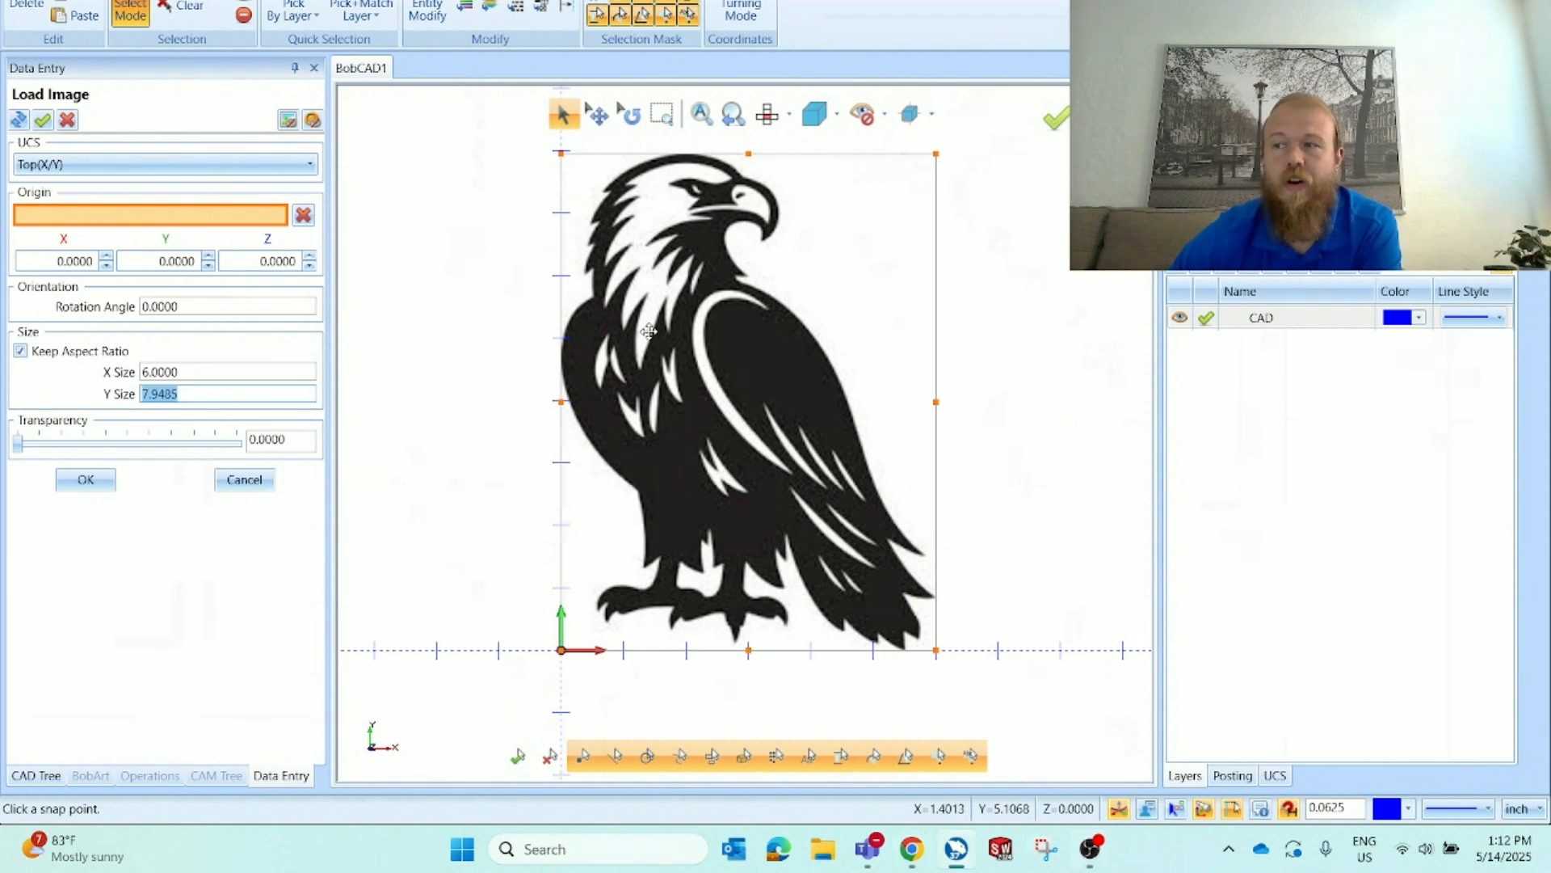
Turn off Keep Aspect Ratio and set the image's Y size to 8
double_click(174, 373)
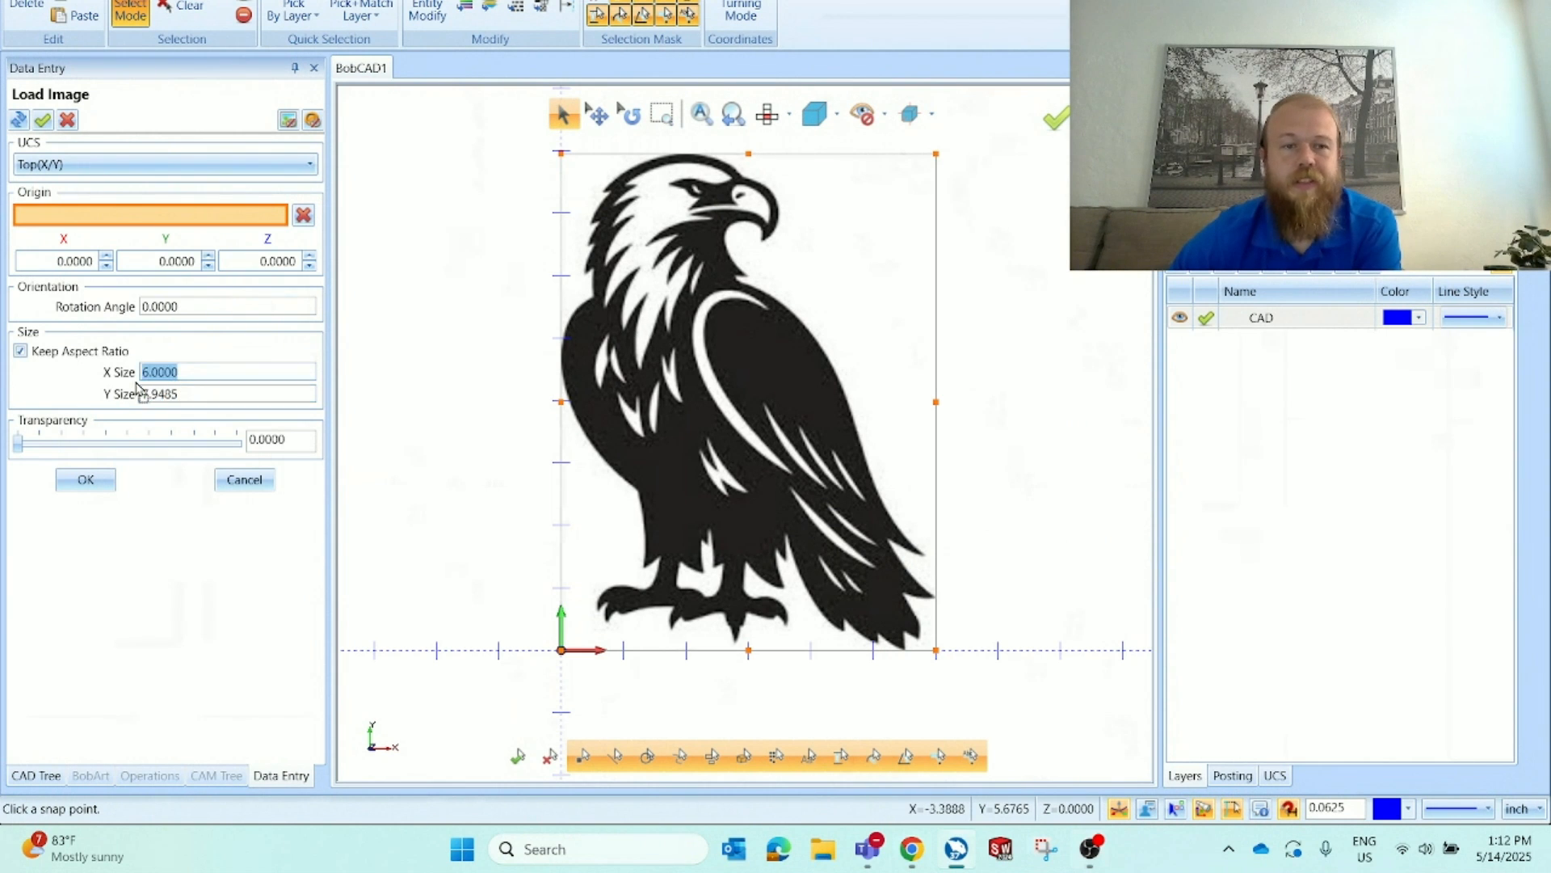
double_click(225, 392)
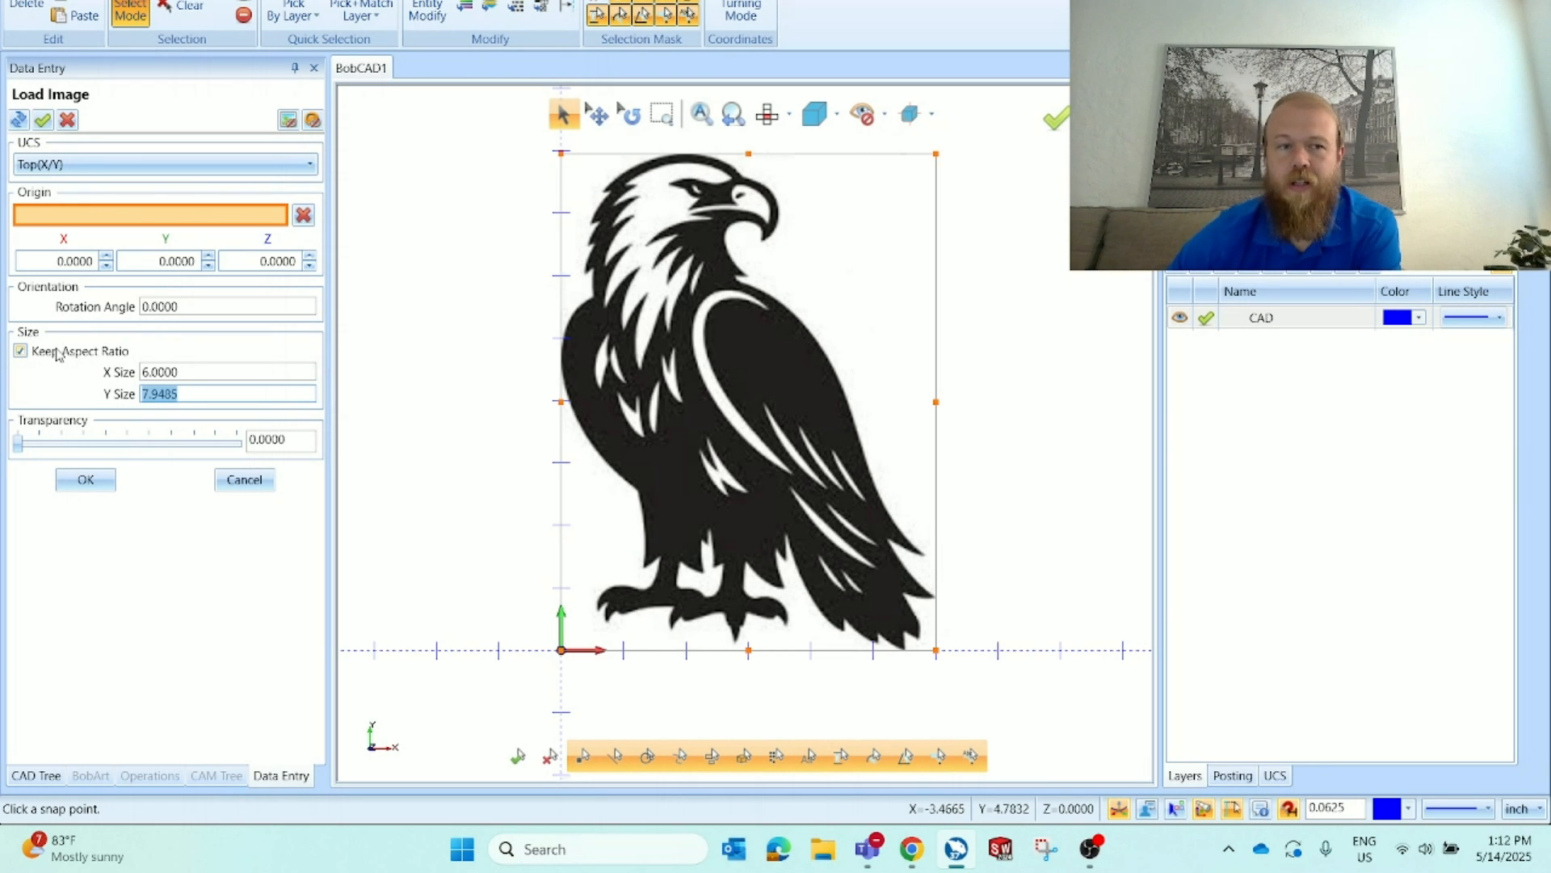
click(20, 350)
drag(195, 393, 132, 407)
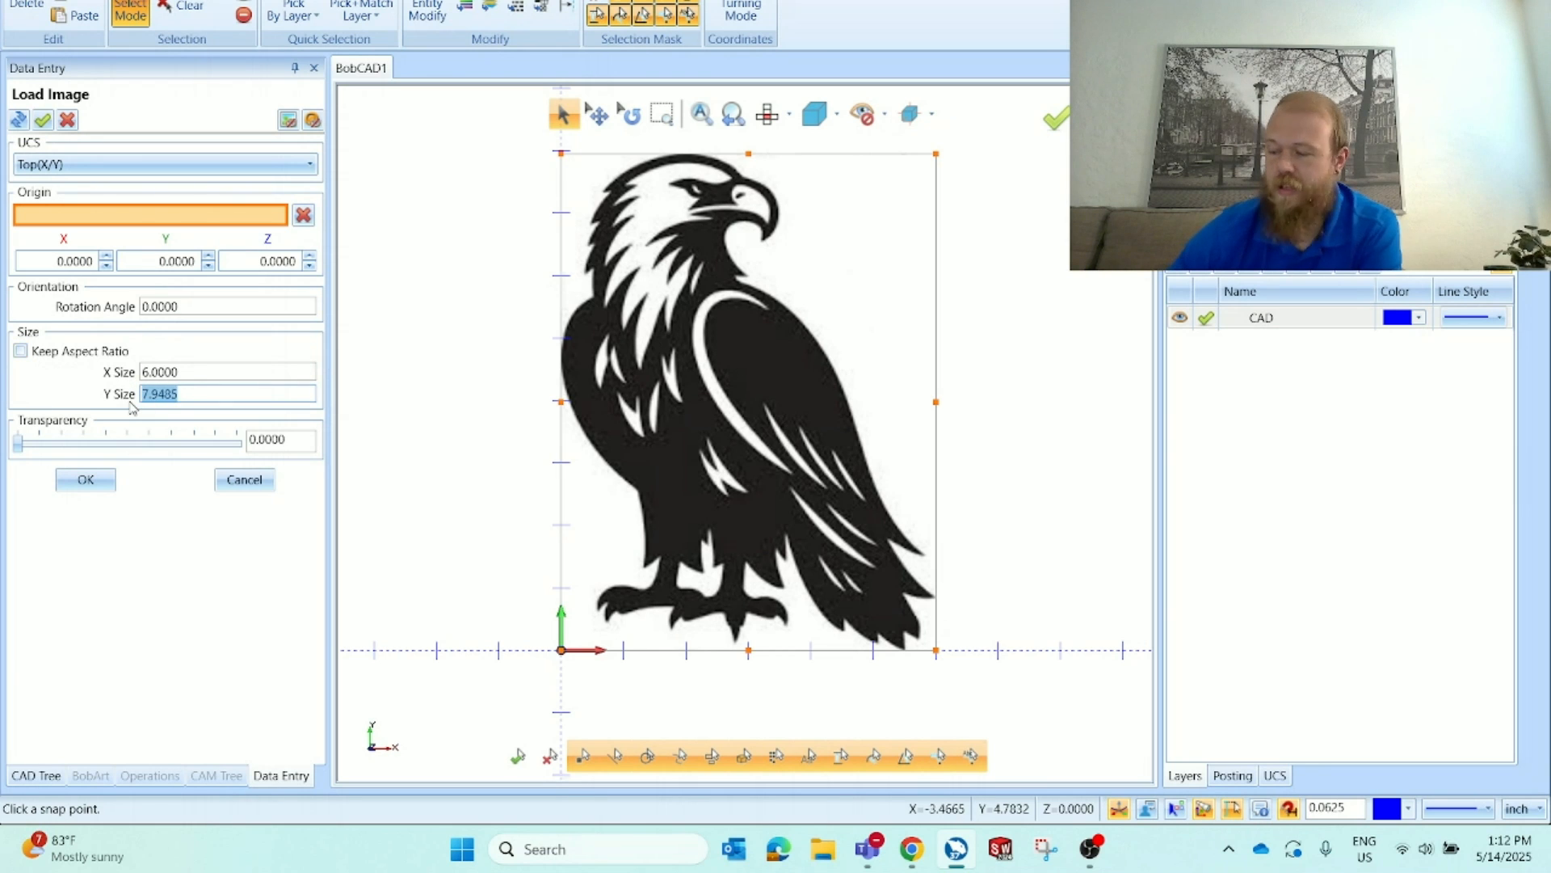
text(8)
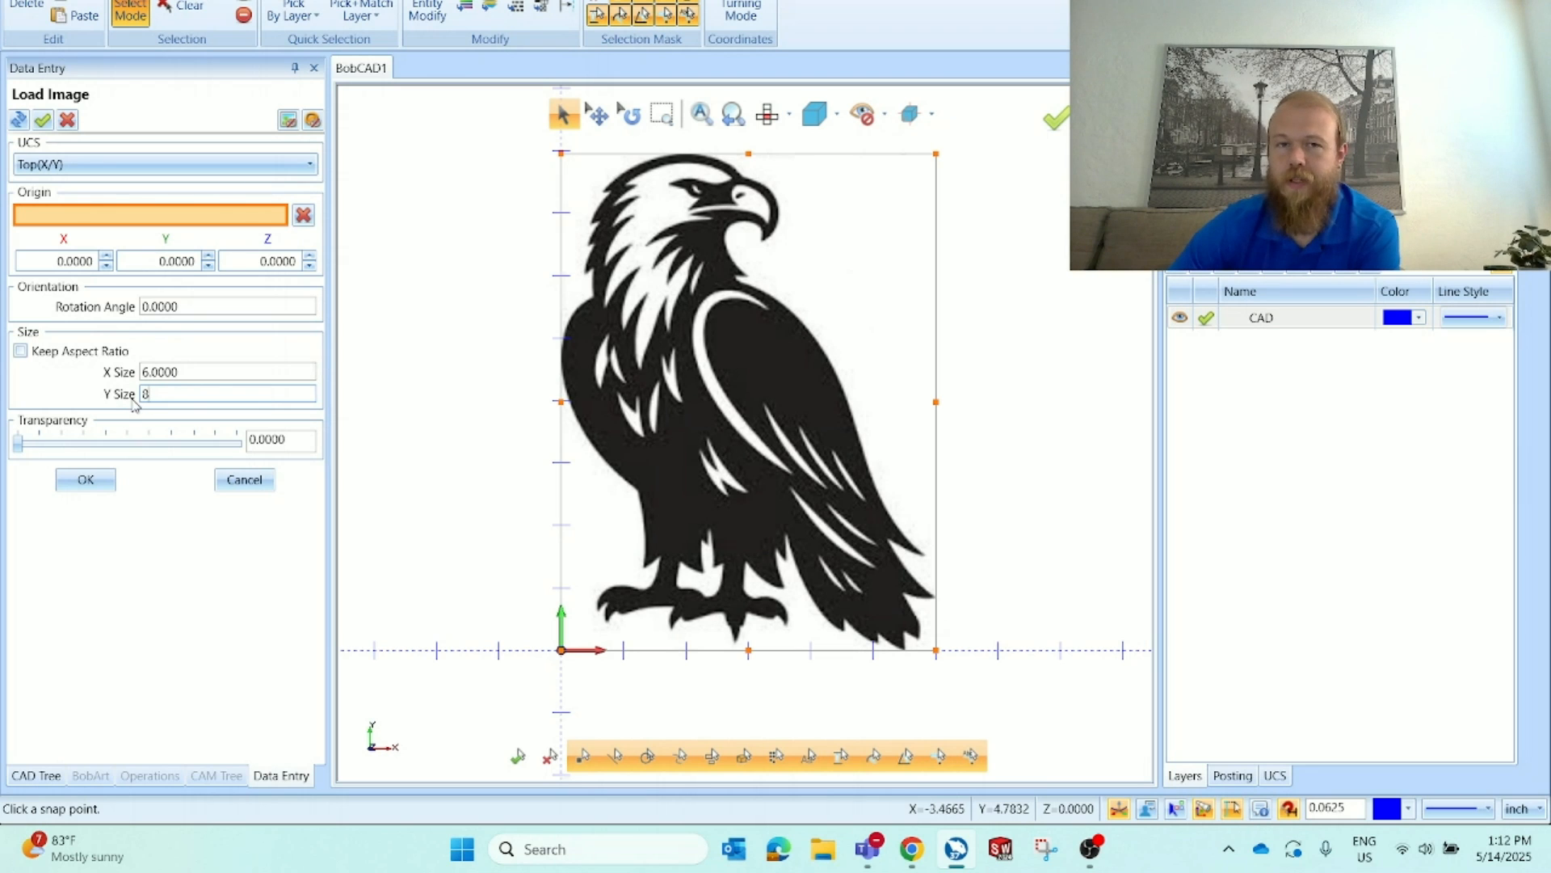
Apply the 8 Y size and finish loading the eagle image
key(Return)
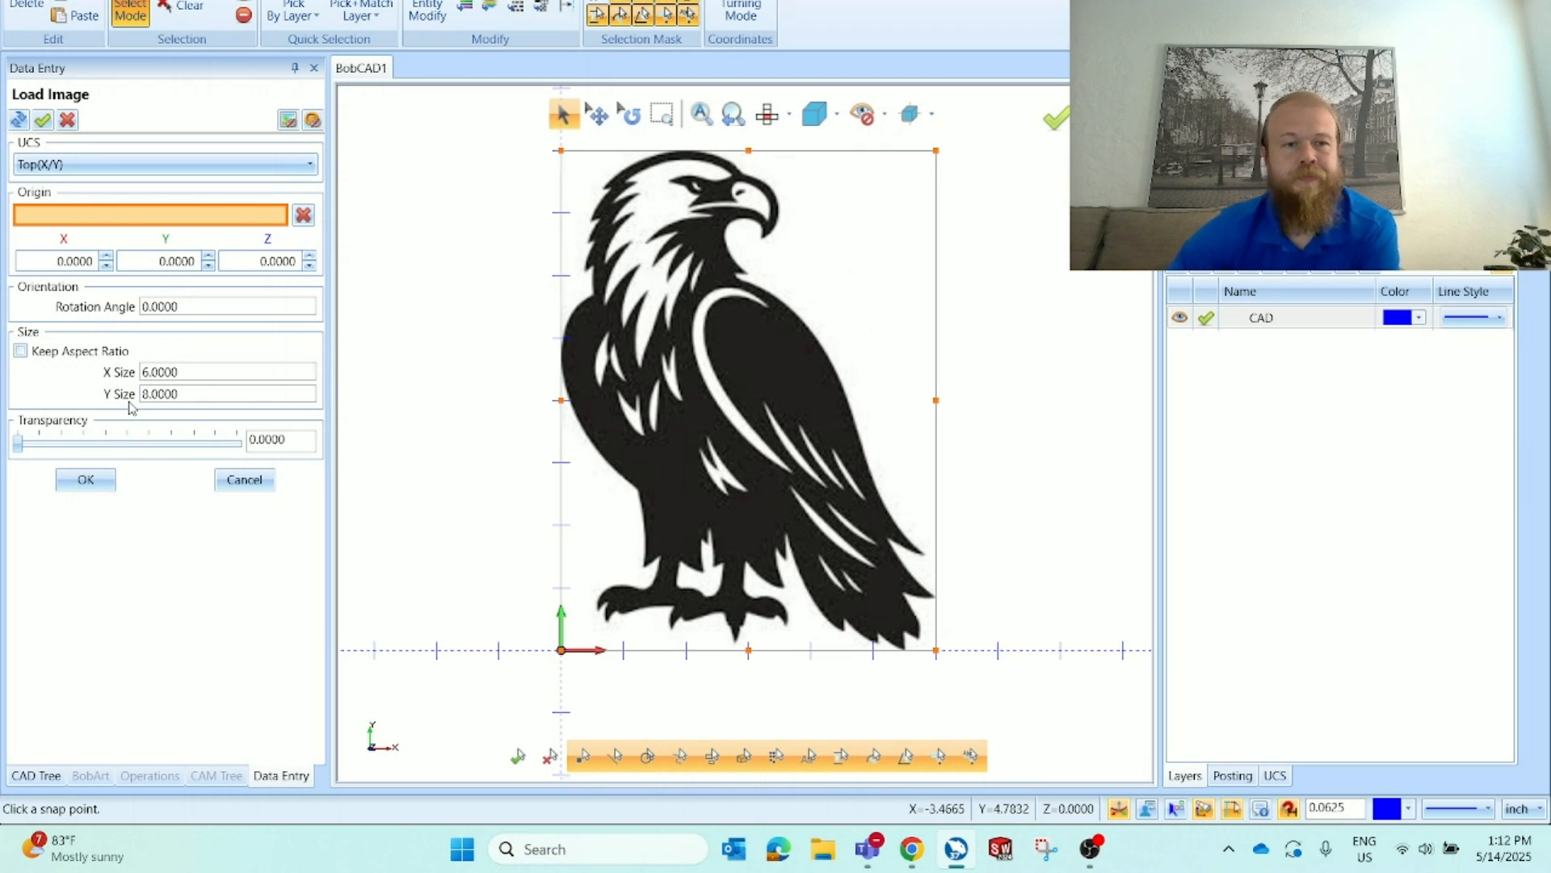
click(89, 484)
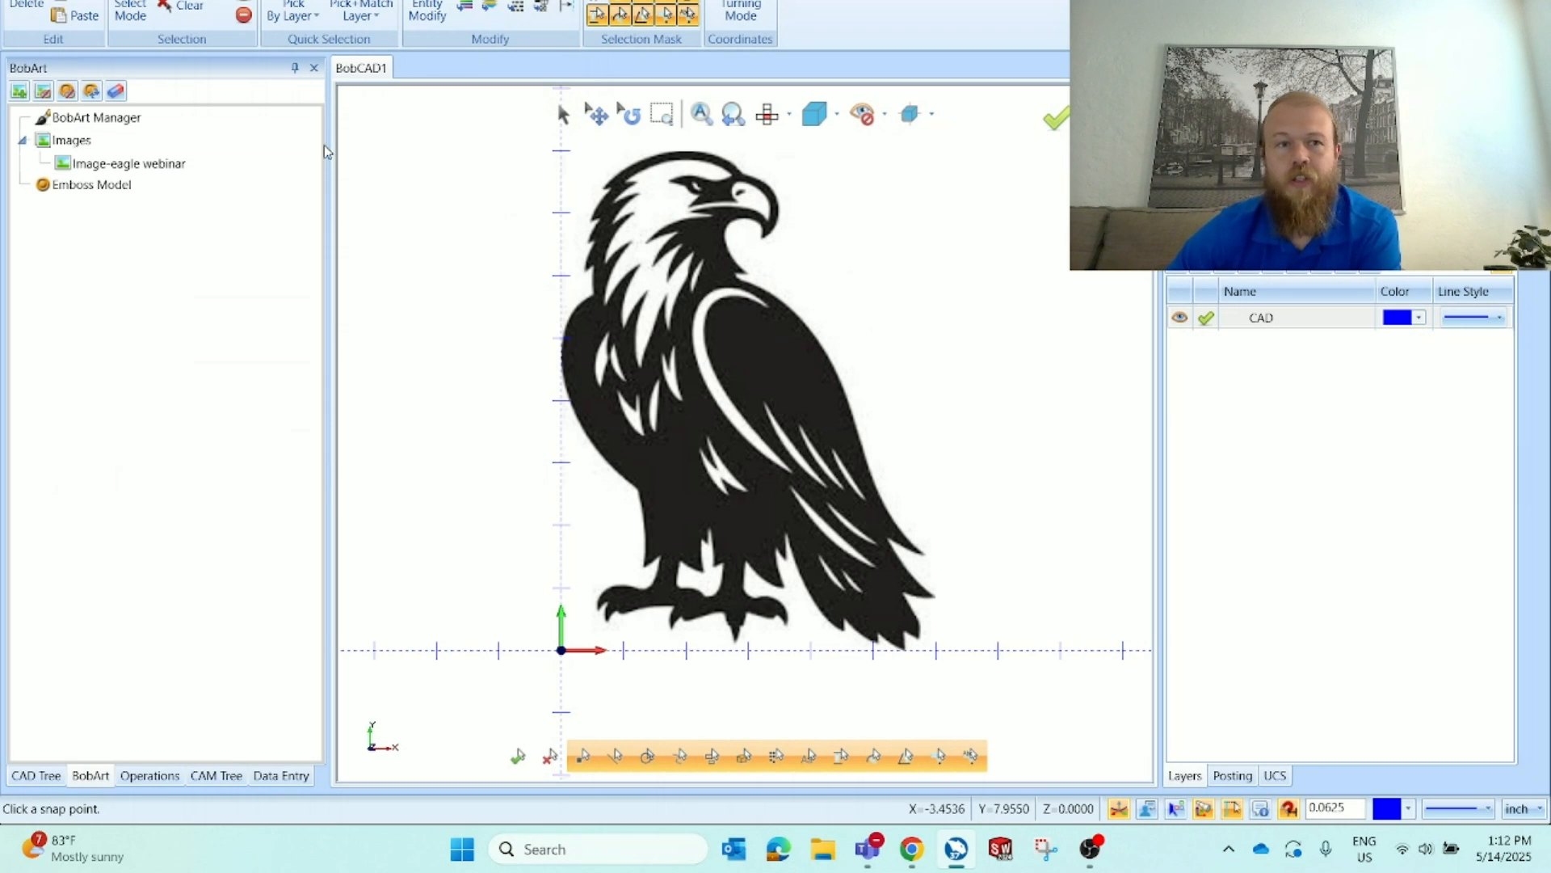
Vectorize the eagle image with the 2-Level Black/White strategy at a threshold value of 130
click(99, 169)
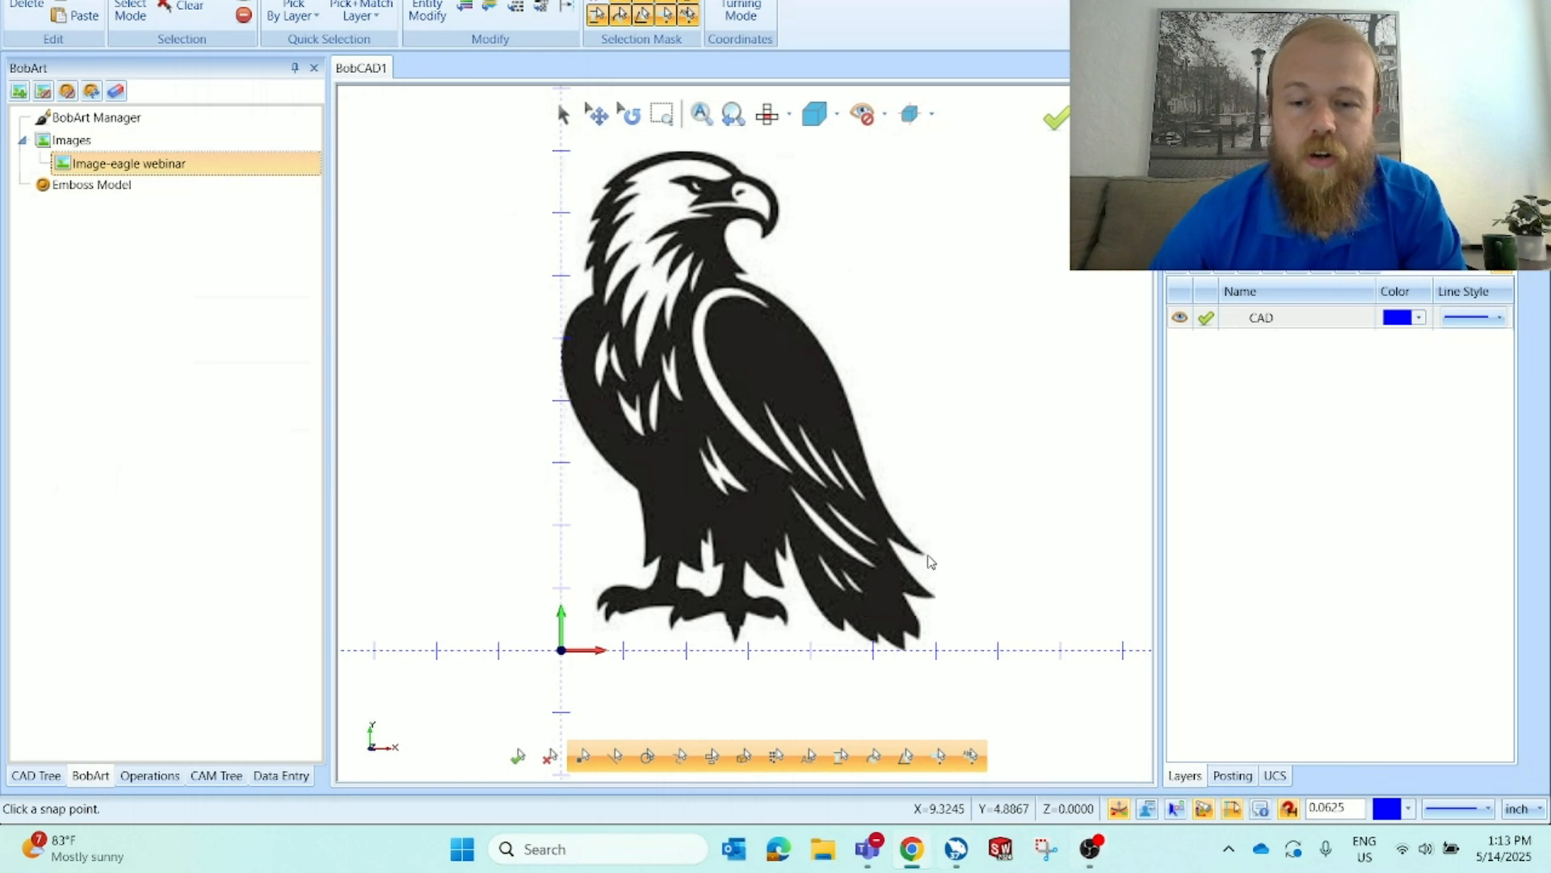
click(1092, 856)
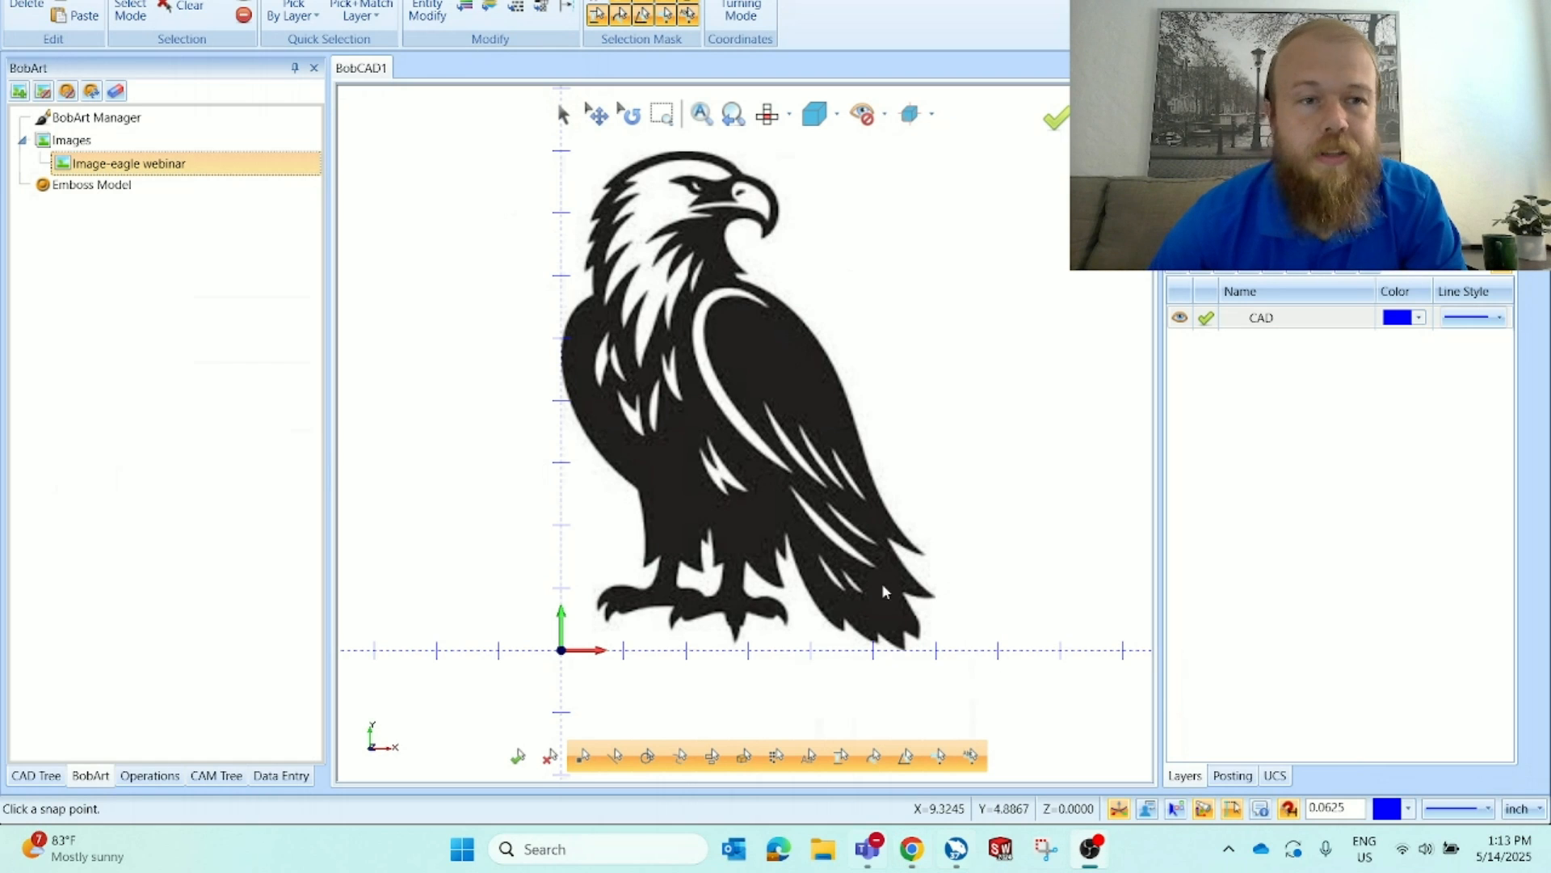
right_click(201, 167)
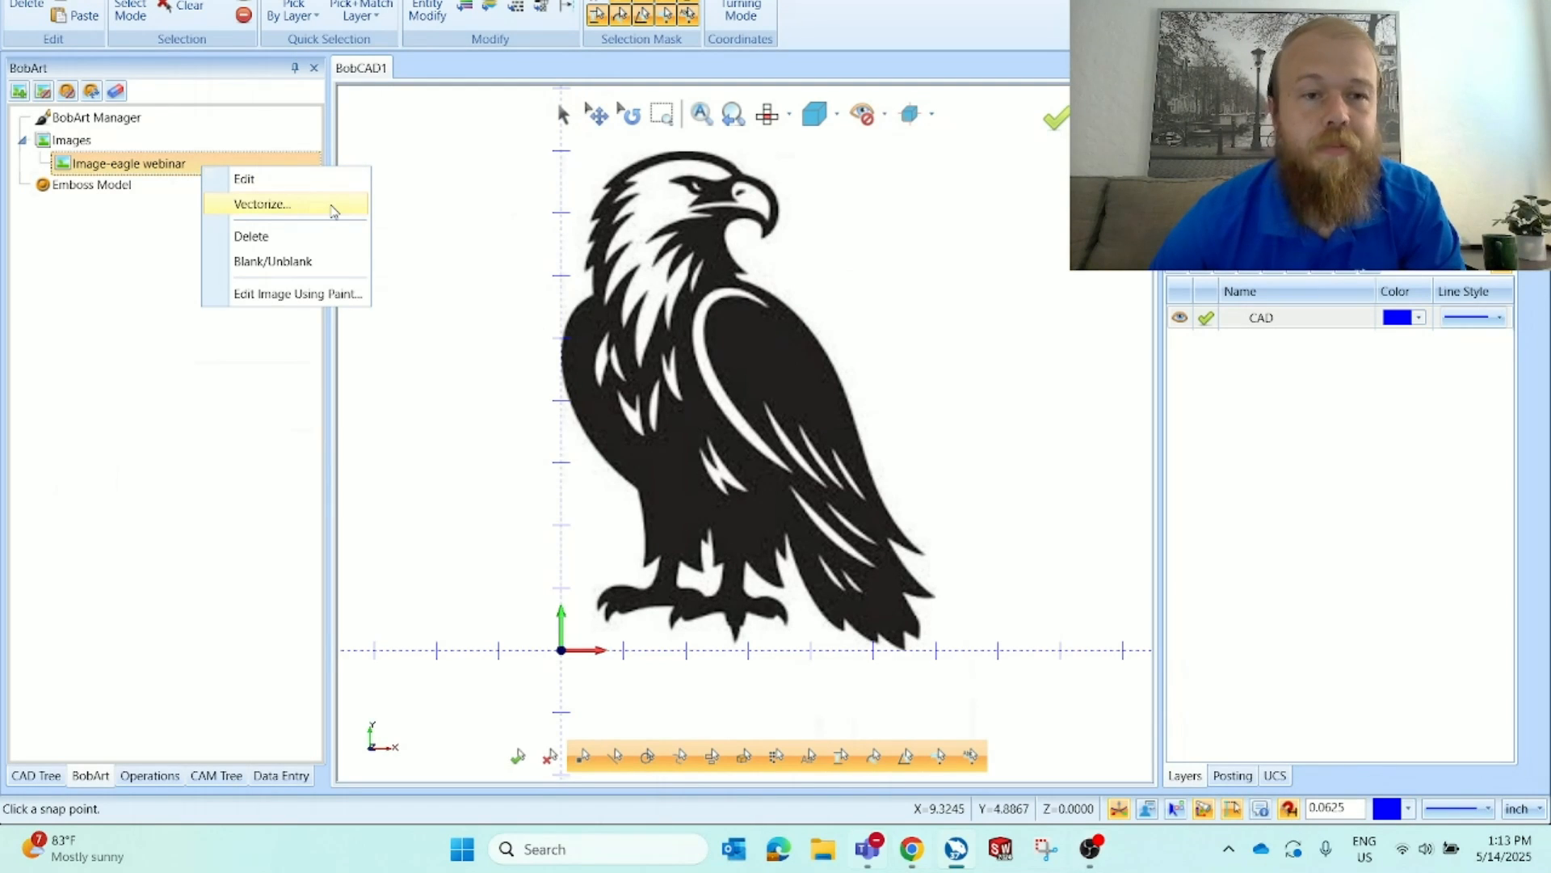
click(334, 211)
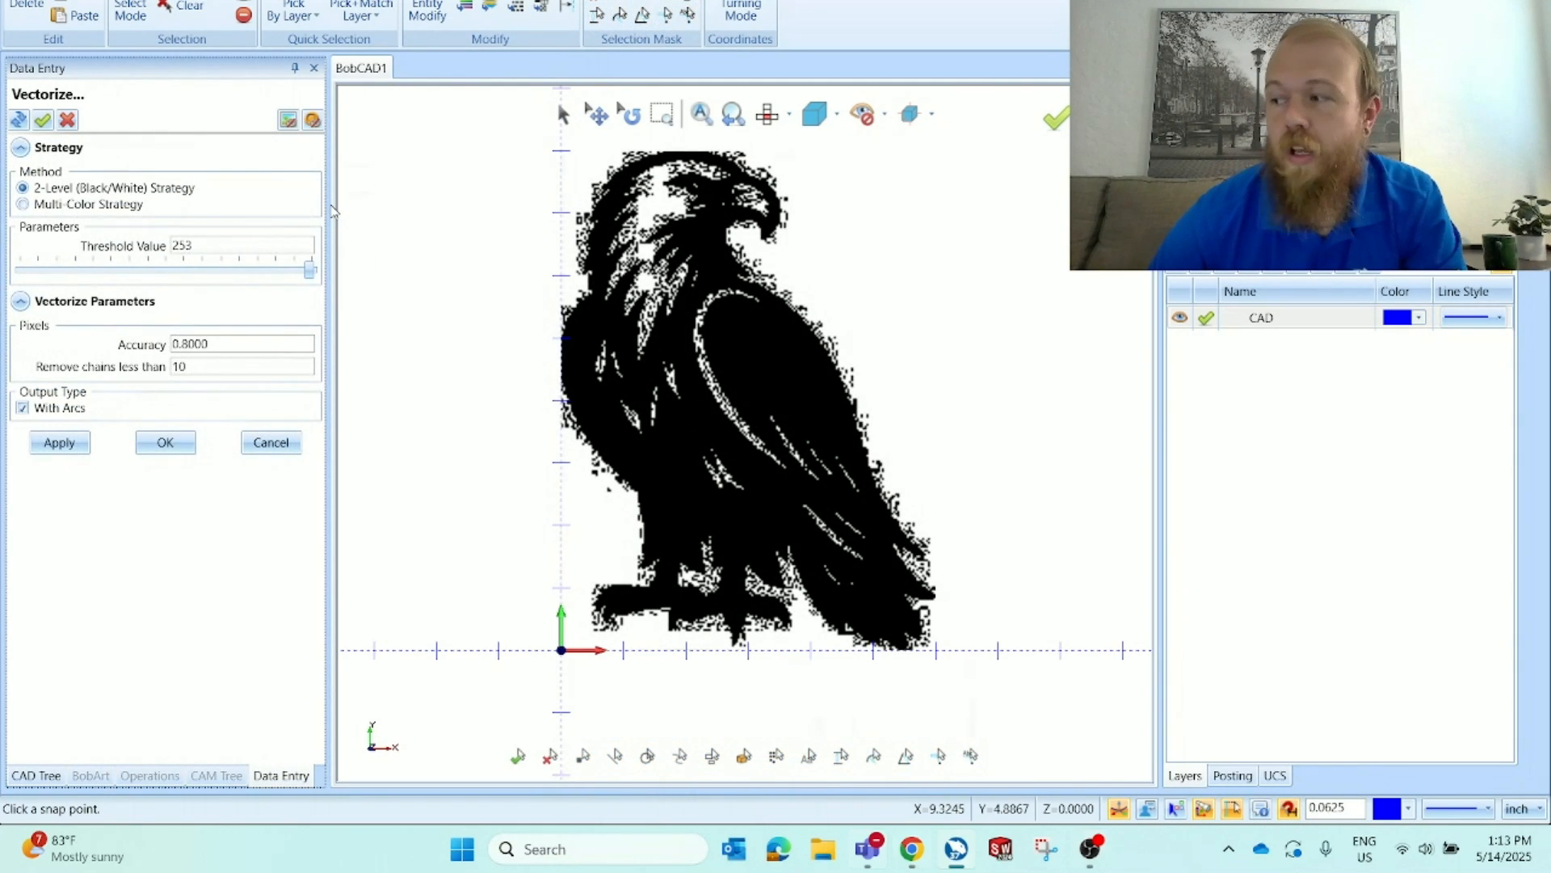
scroll(635, 171, up, 5)
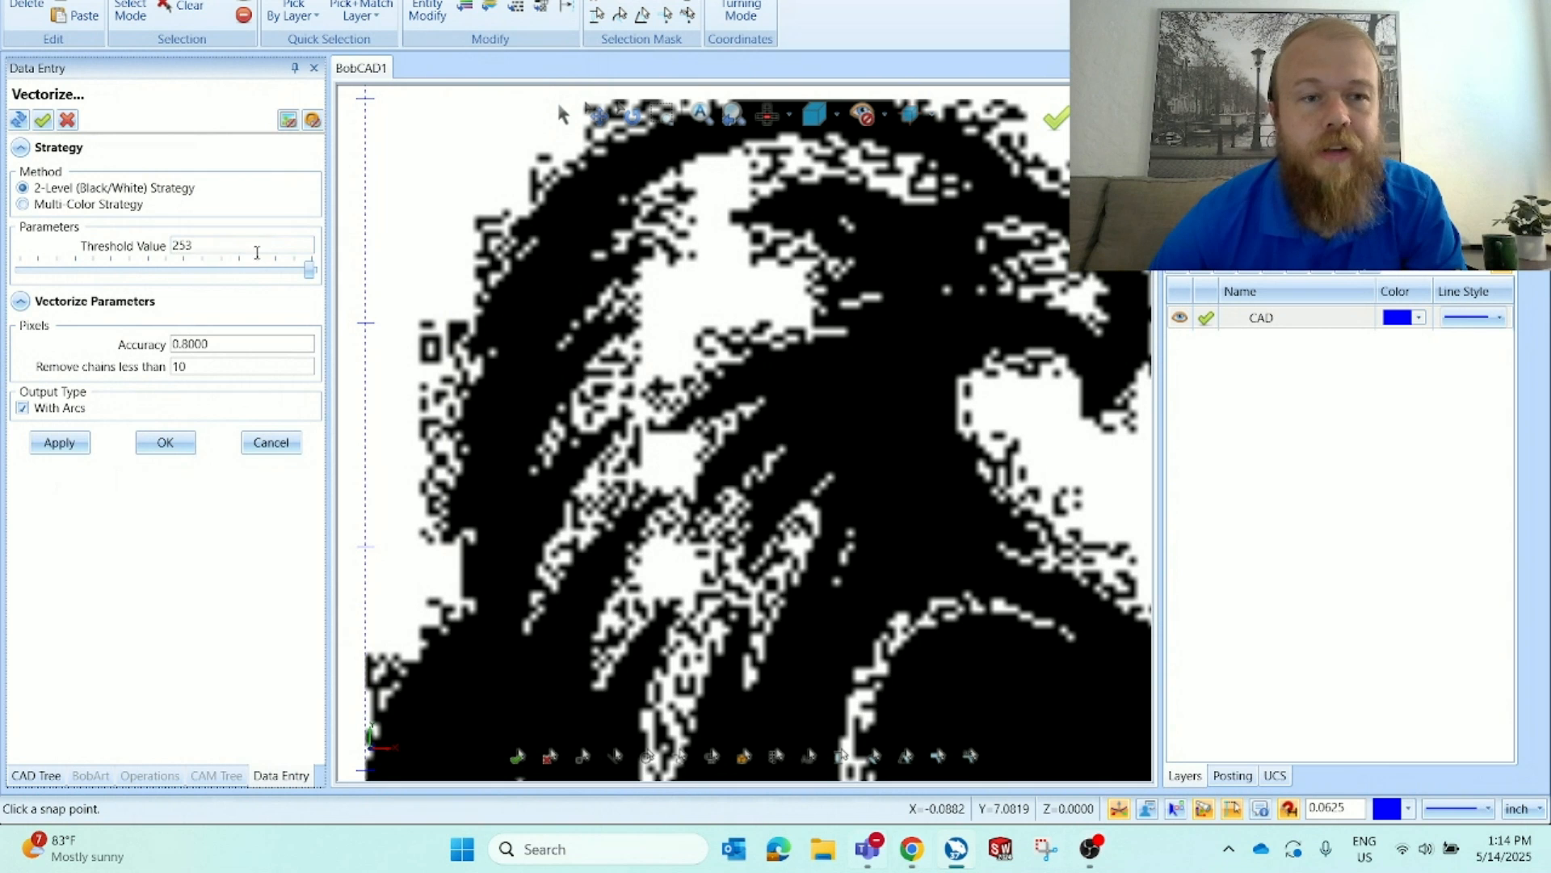
drag(305, 271, 38, 297)
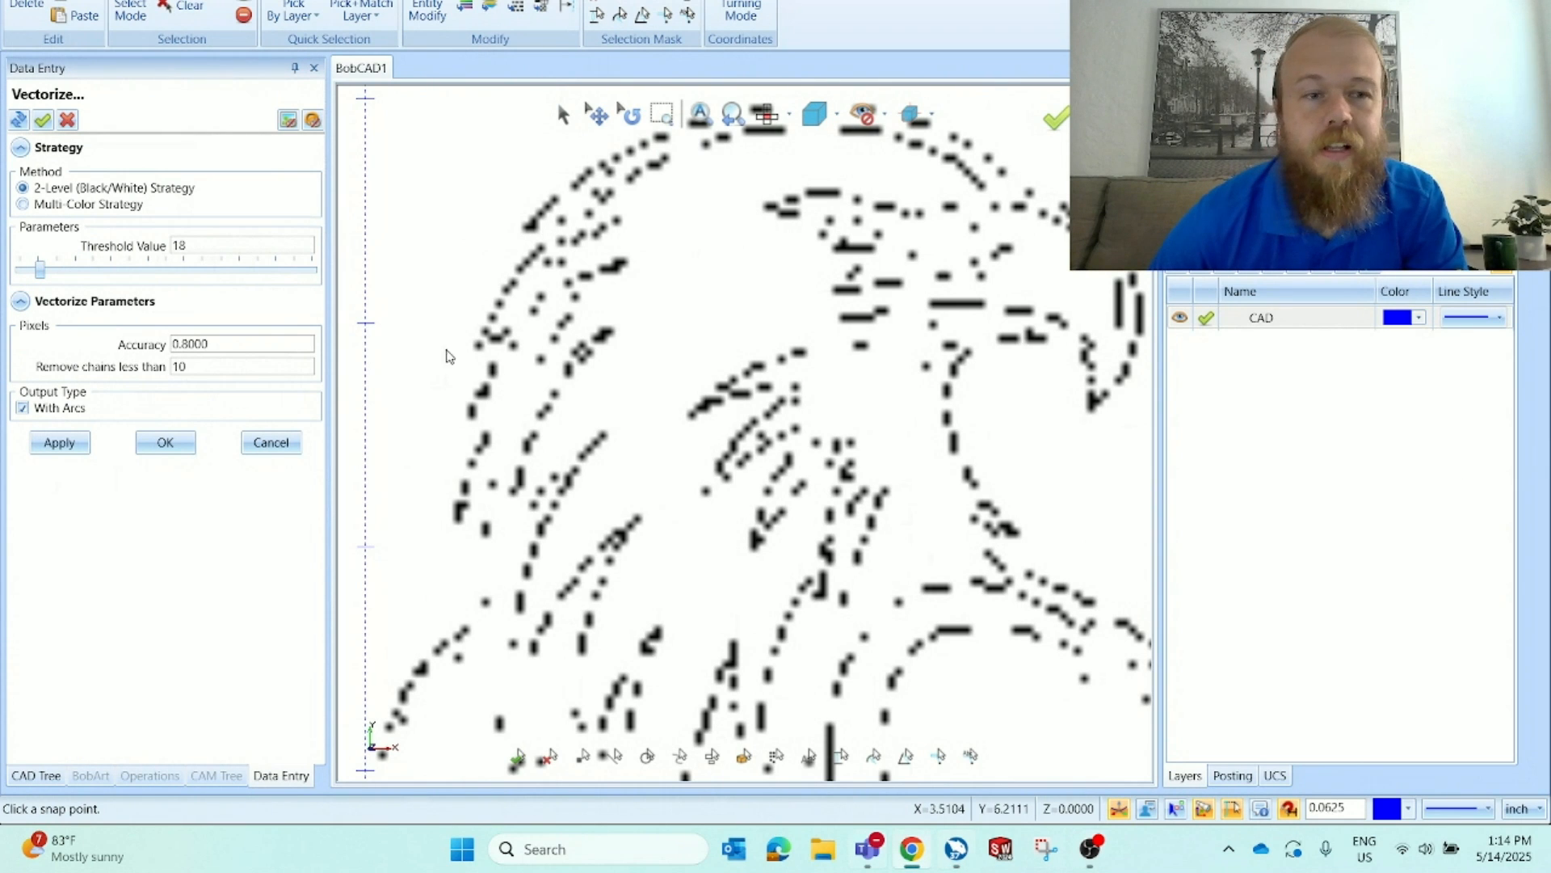
drag(39, 274, 292, 276)
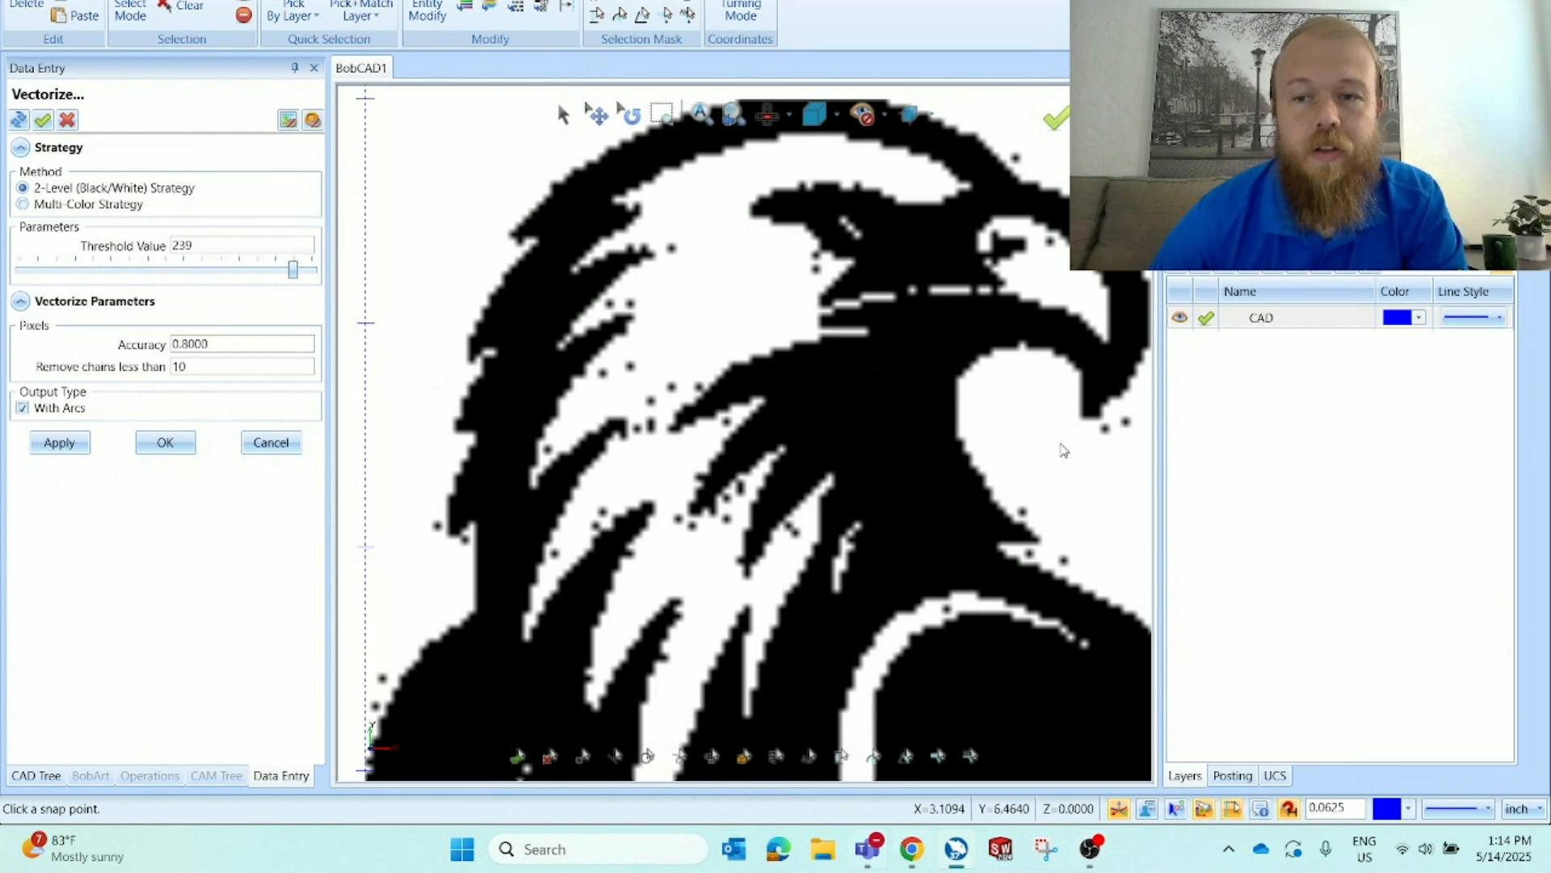
scroll(766, 462, down, 3)
scroll(767, 472, up, 2)
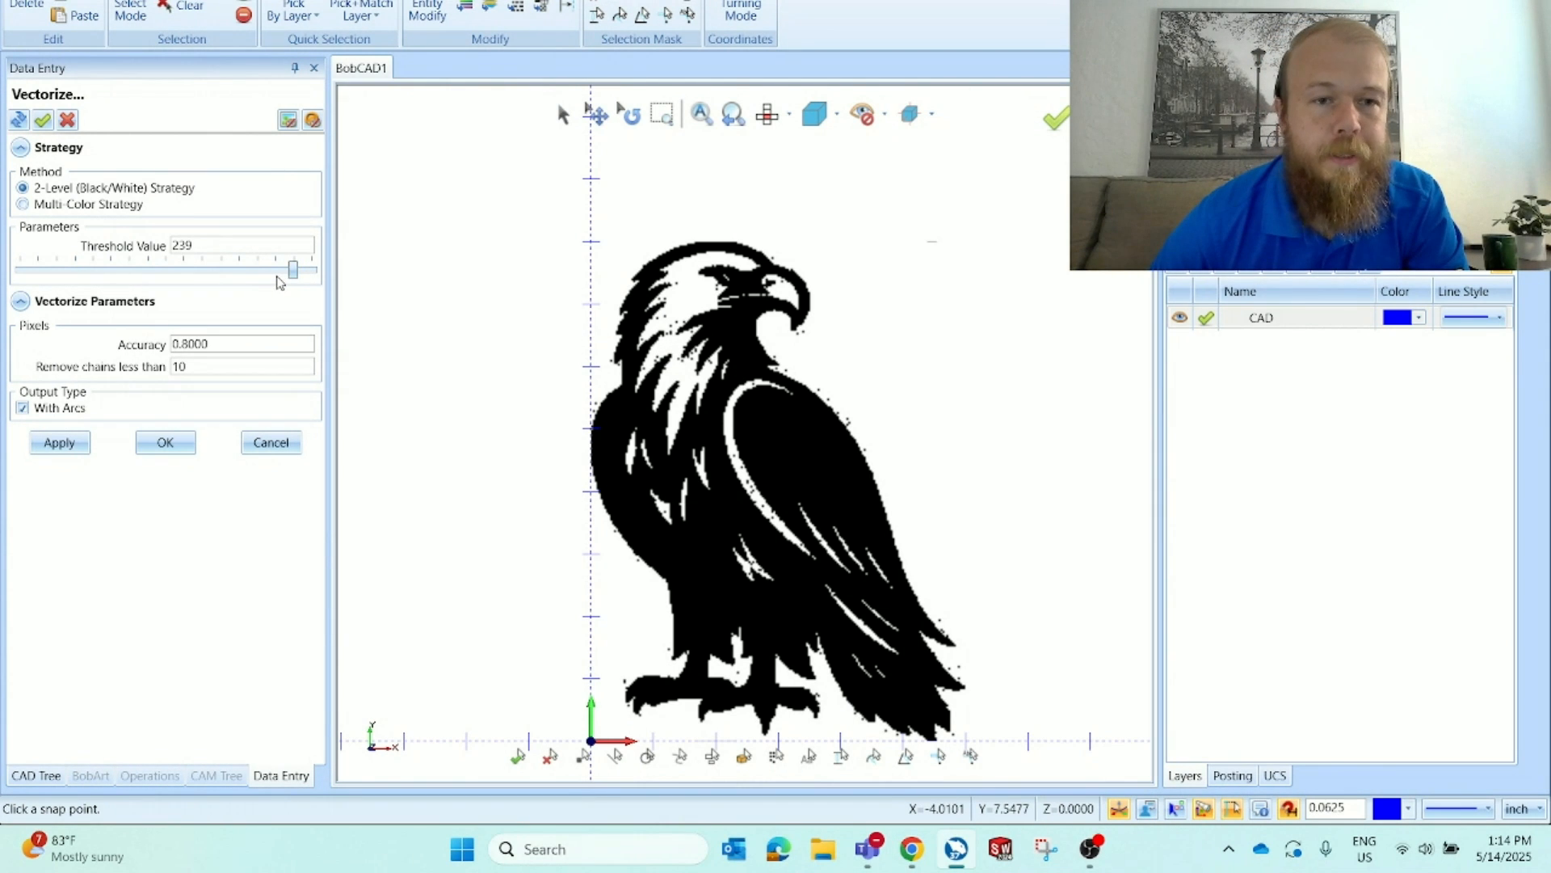
drag(293, 270, 172, 273)
scroll(699, 299, up, 3)
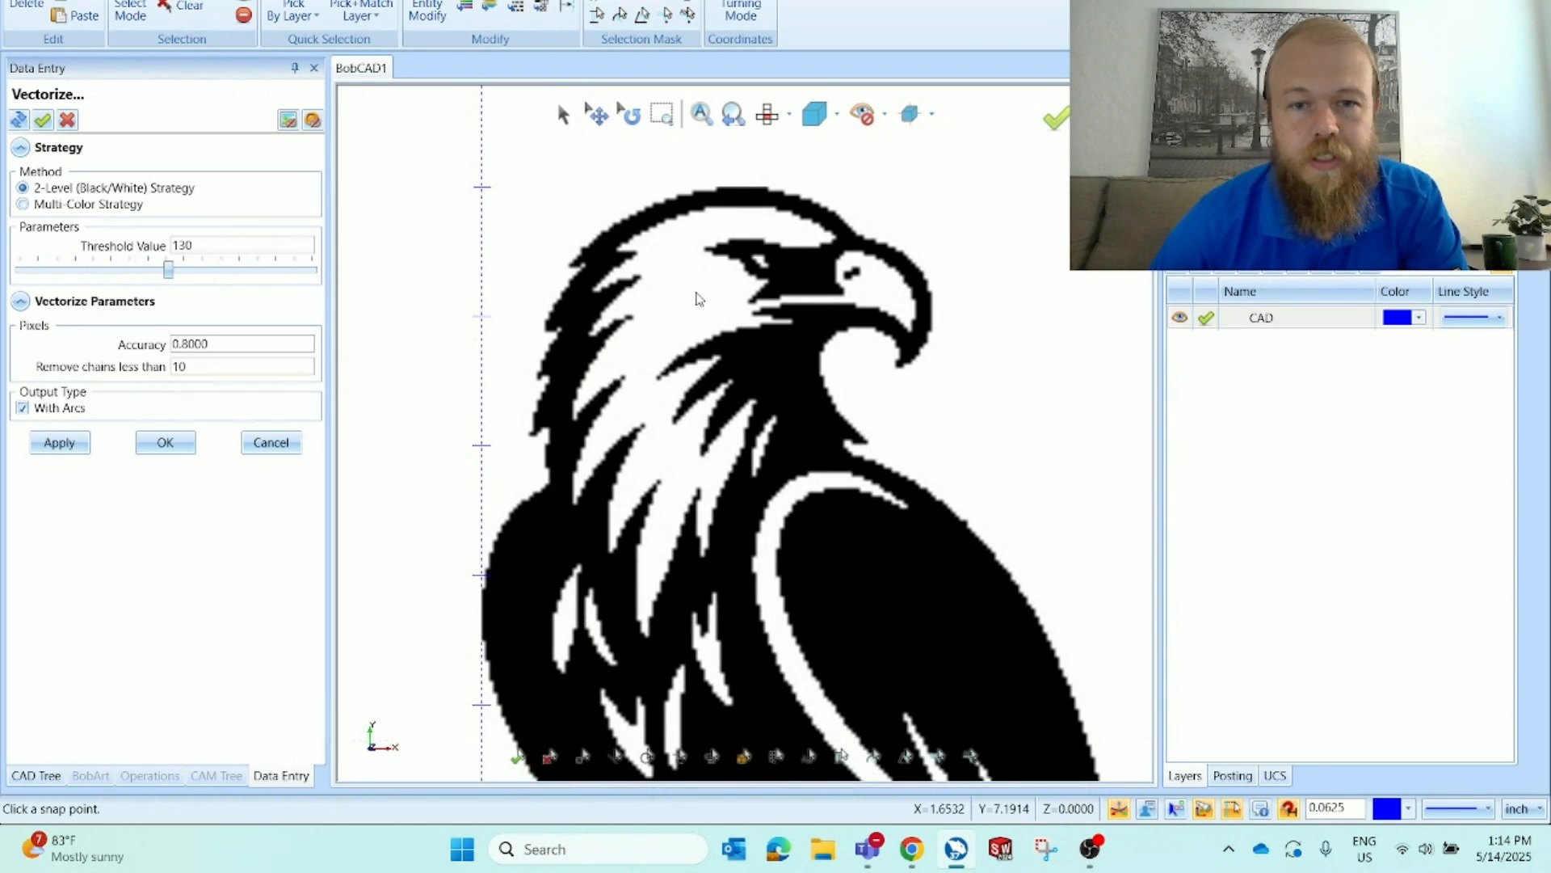
click(166, 443)
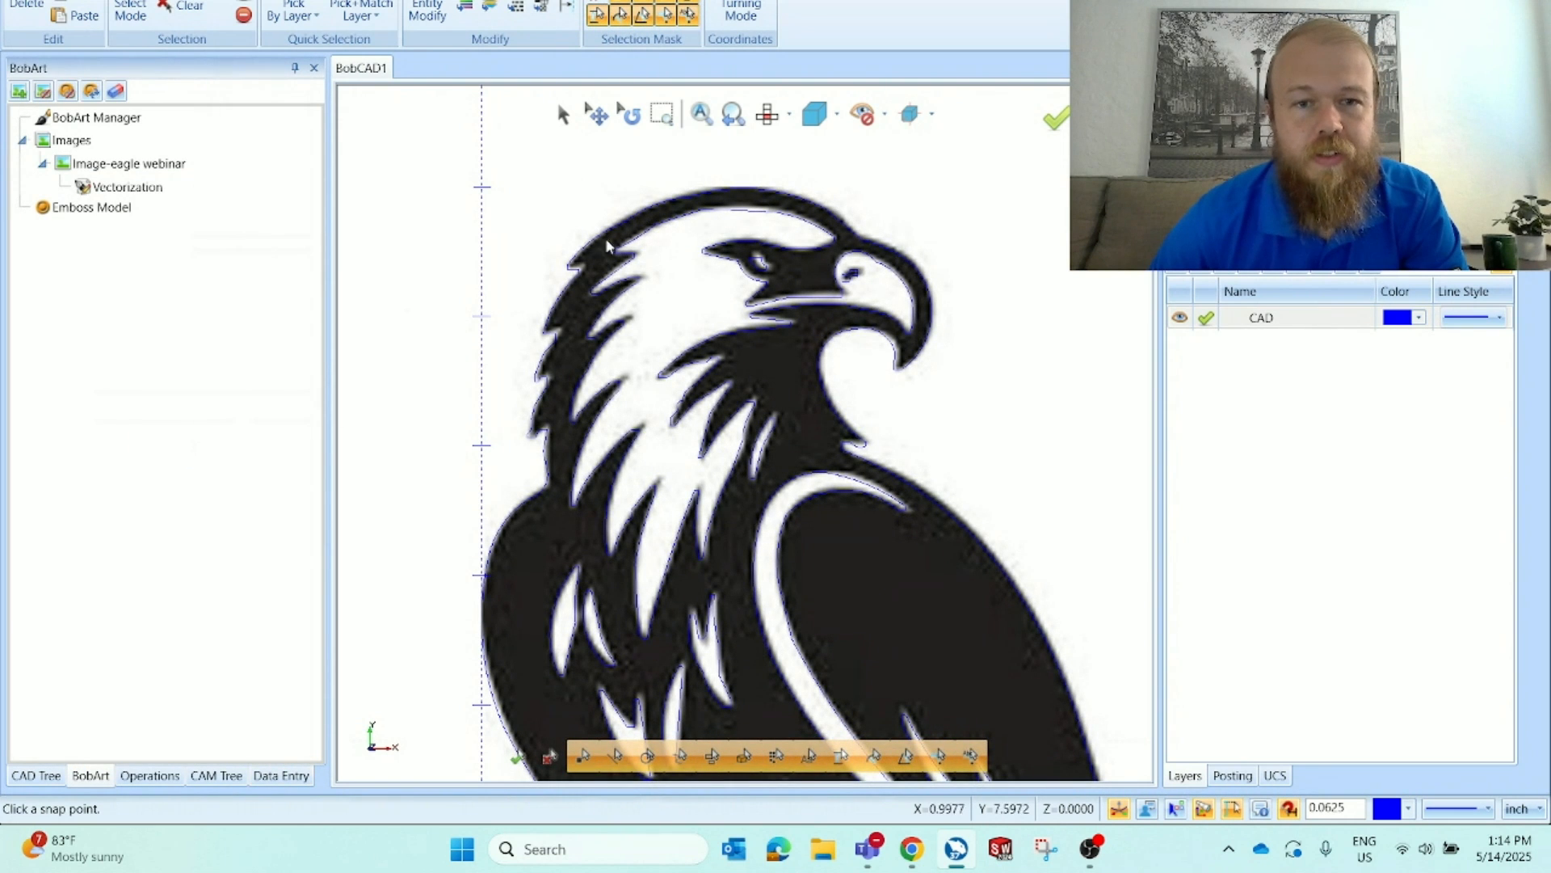
Hide and then show the eagle image again to compare it with the vectorized outline
scroll(665, 247, down, 3)
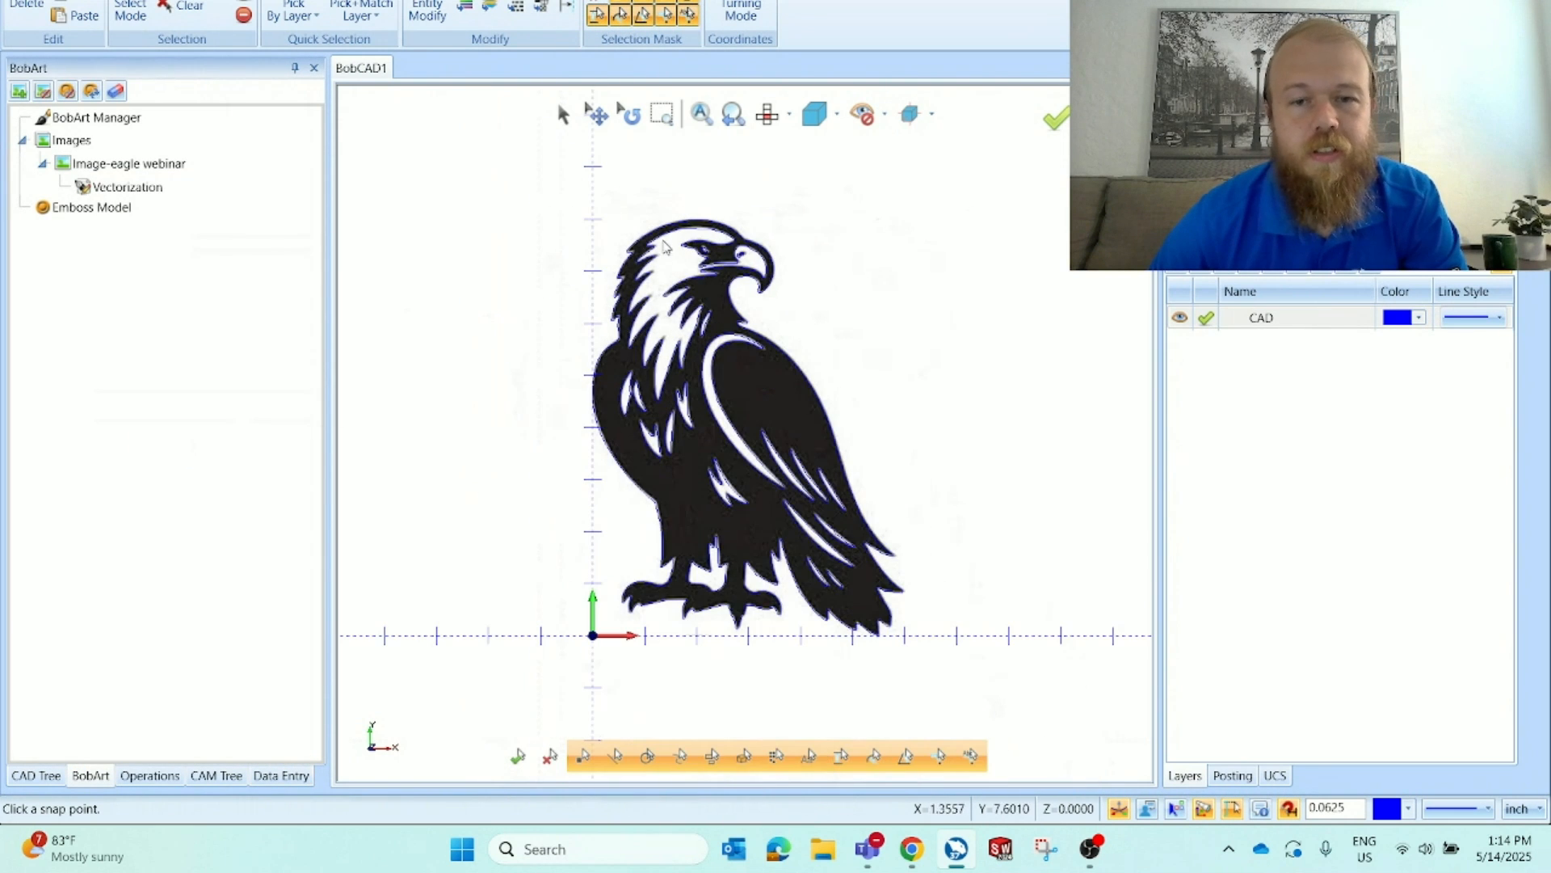
right_click(232, 166)
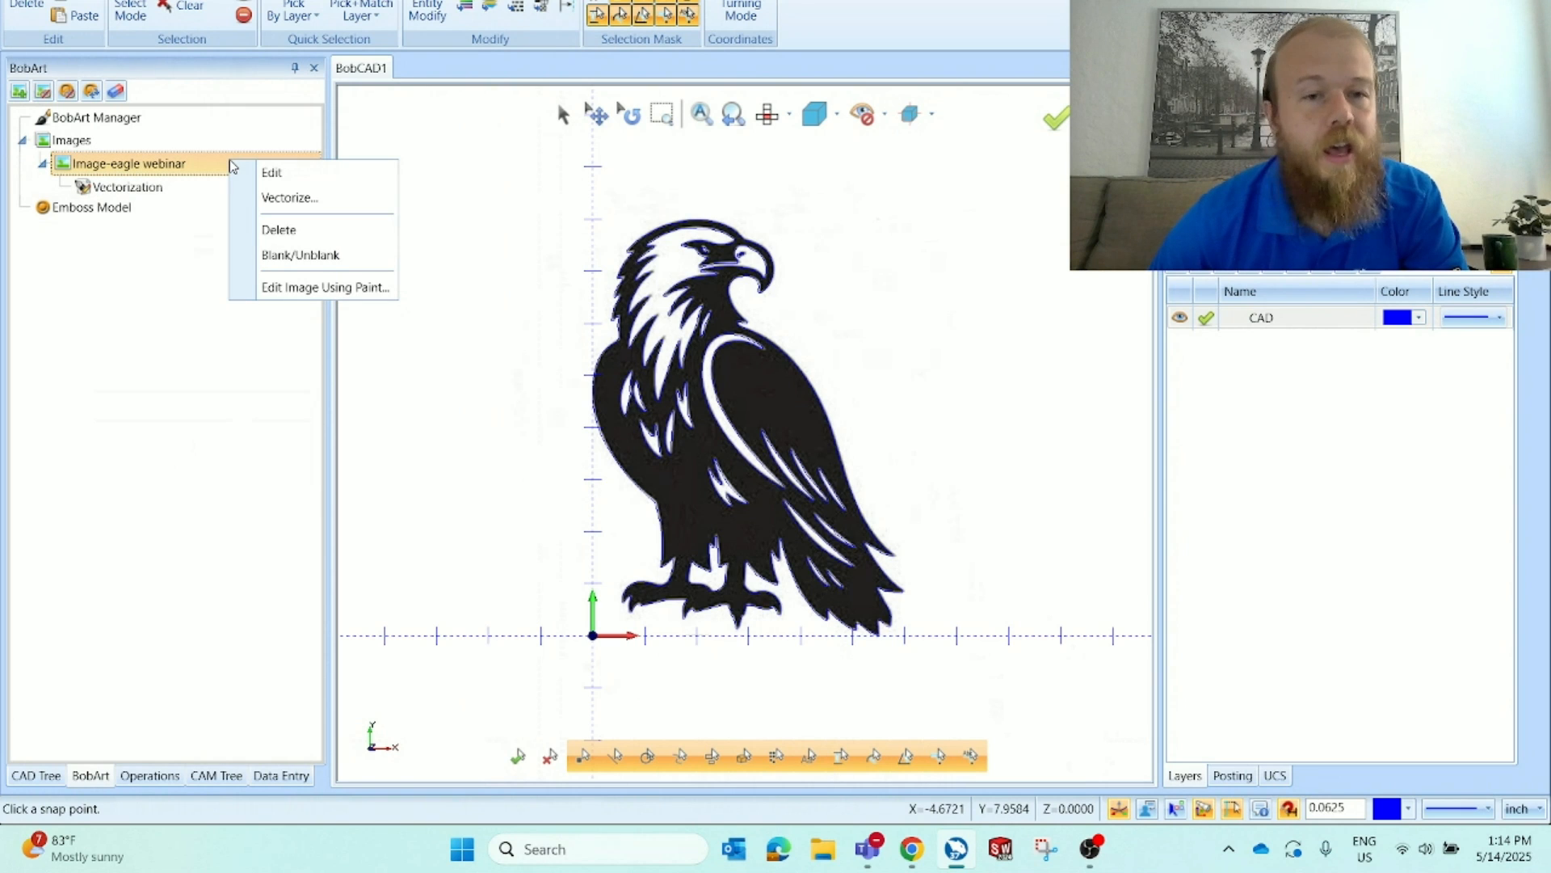
click(374, 256)
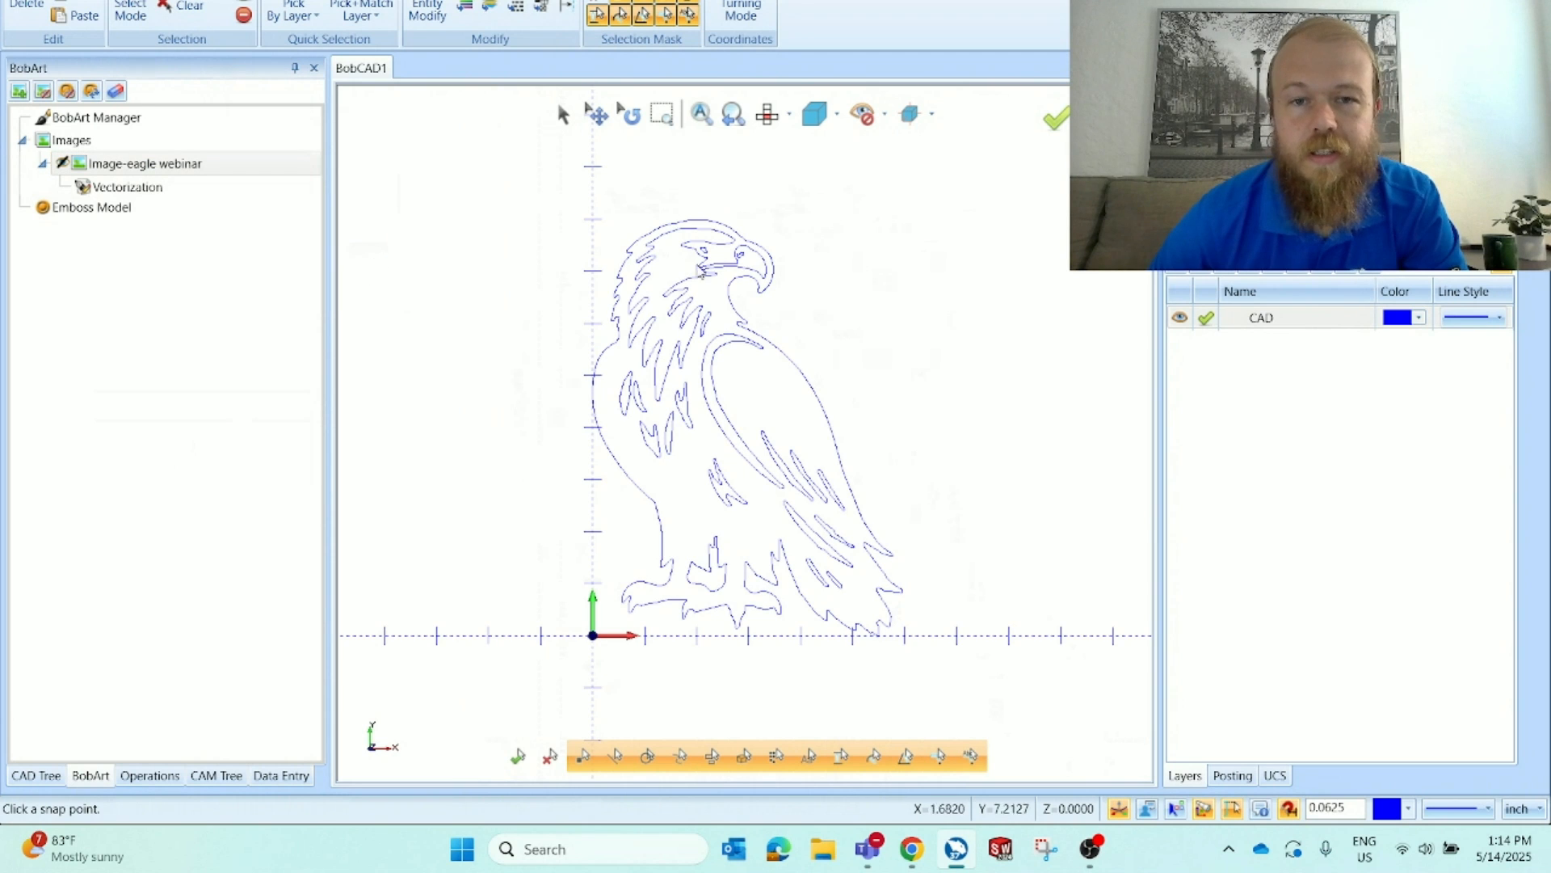
scroll(711, 266, up, 3)
scroll(657, 447, down, 1)
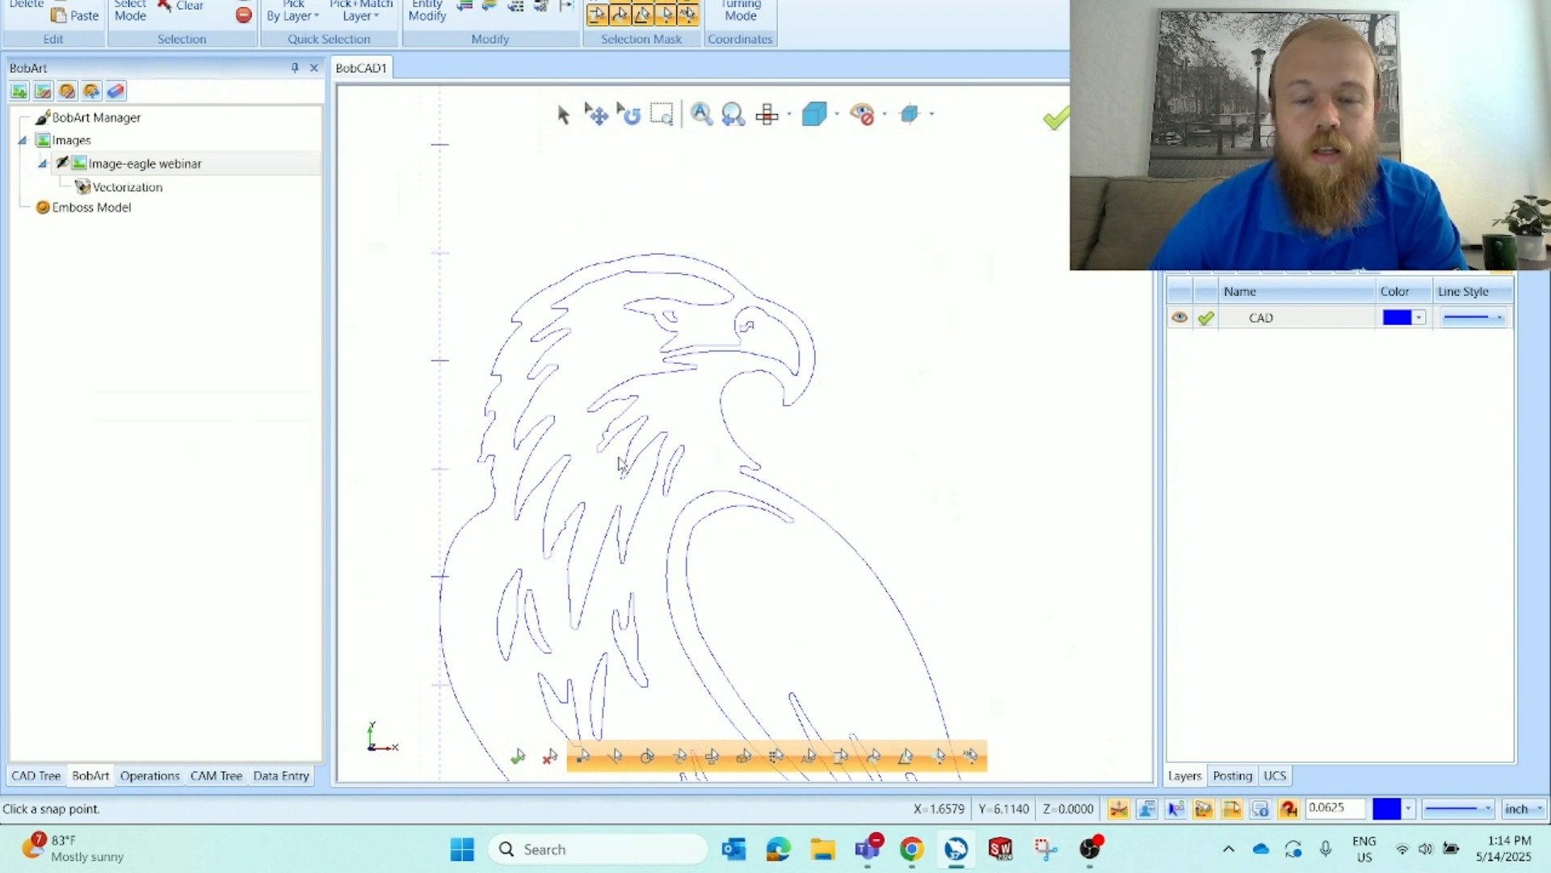
right_click(257, 165)
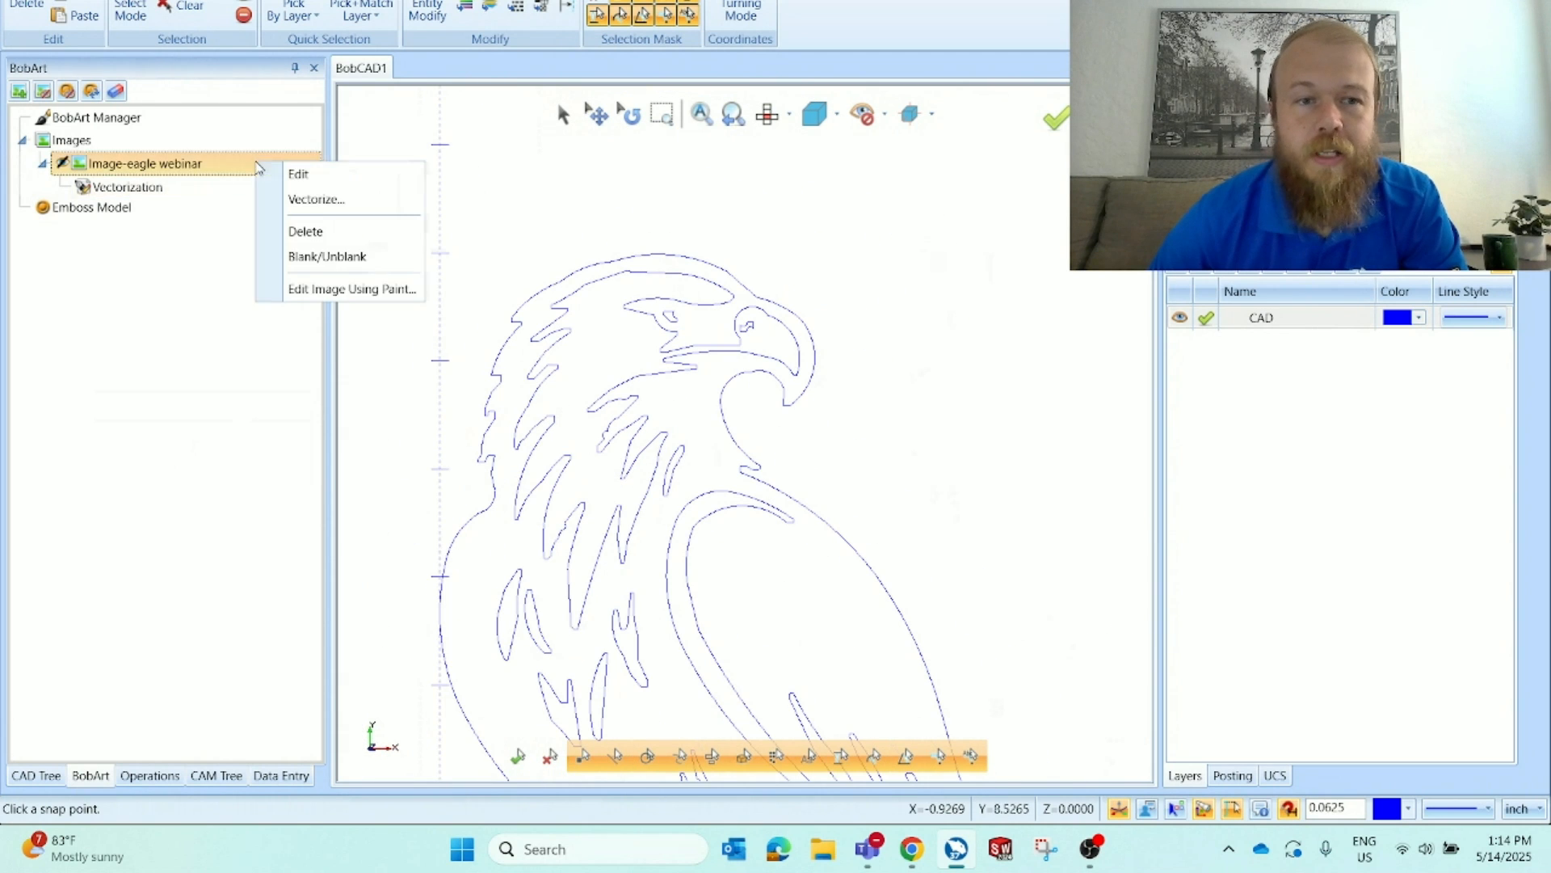
click(394, 258)
Inspect the vector outline around the eagle's eye and beak, toggling the image on and off
scroll(804, 466, up, 6)
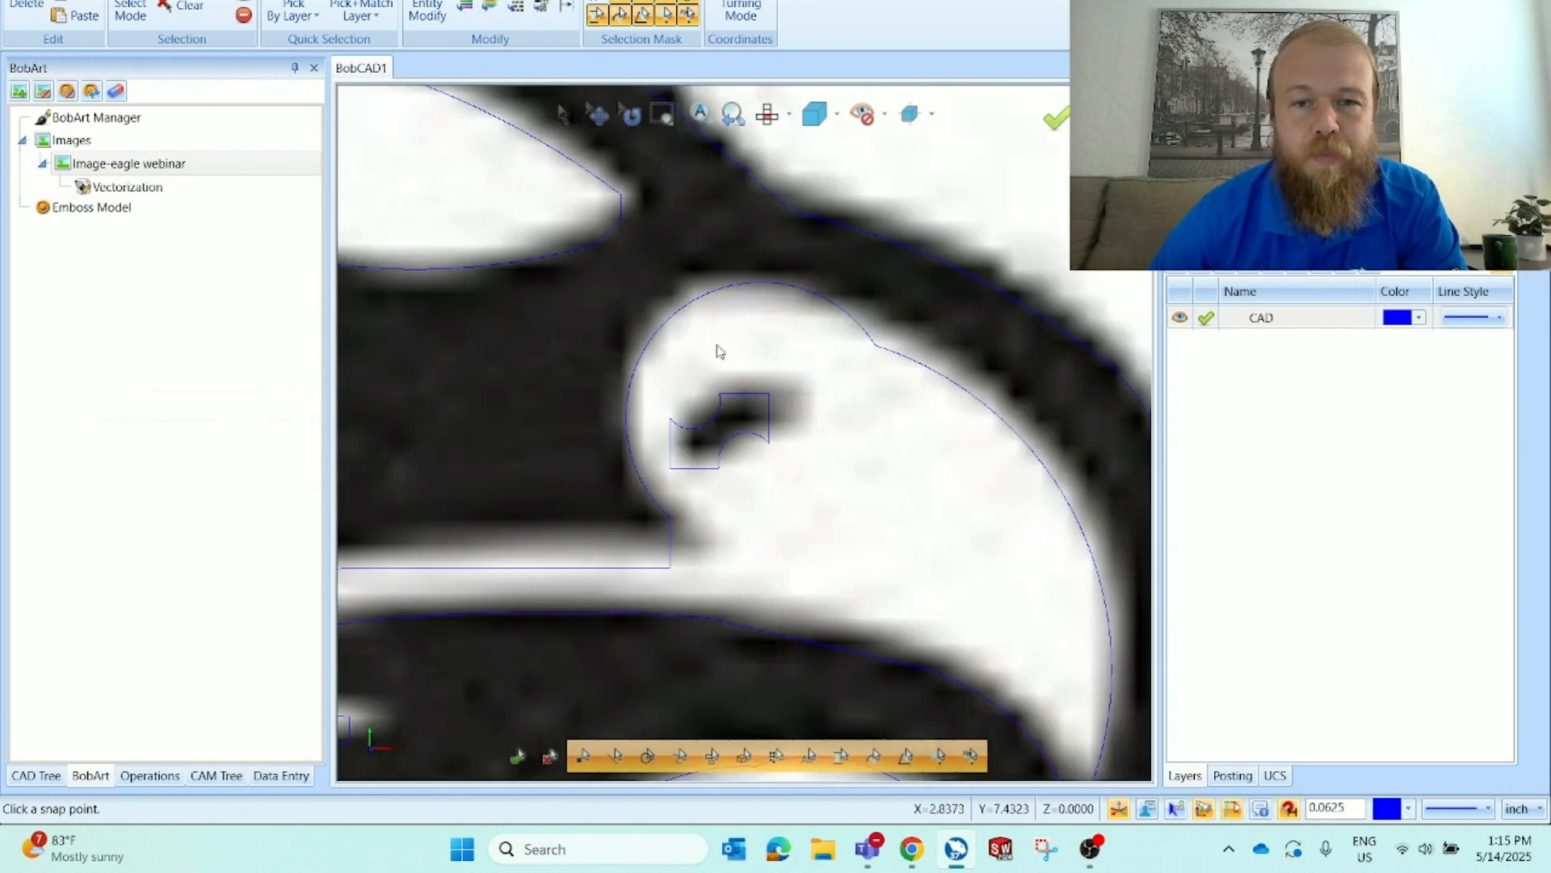
scroll(805, 466, down, 6)
scroll(614, 441, up, 6)
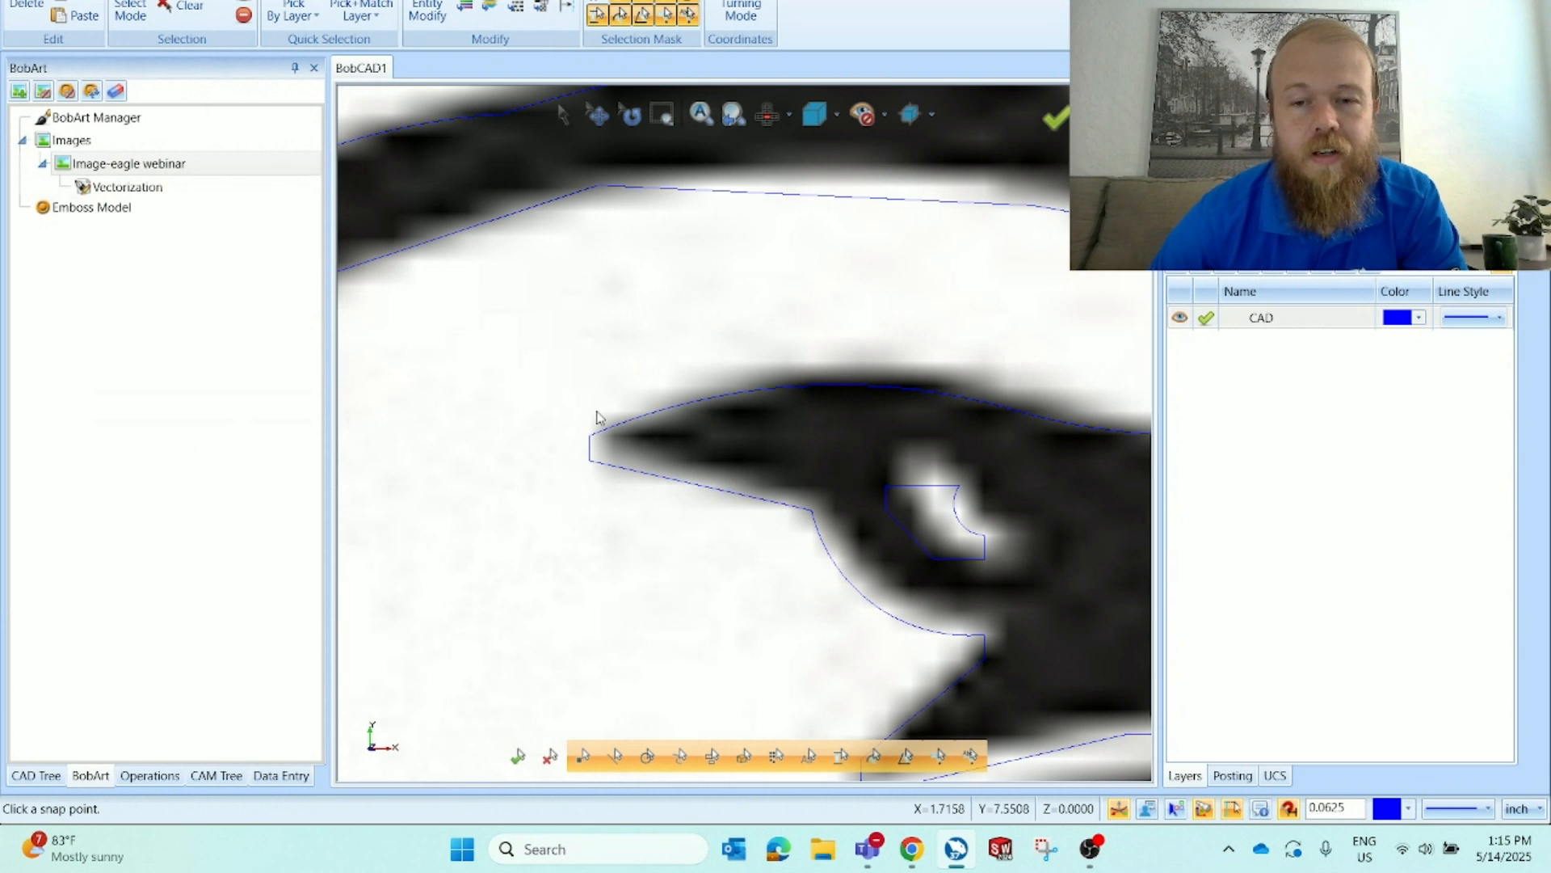
scroll(598, 415, down, 3)
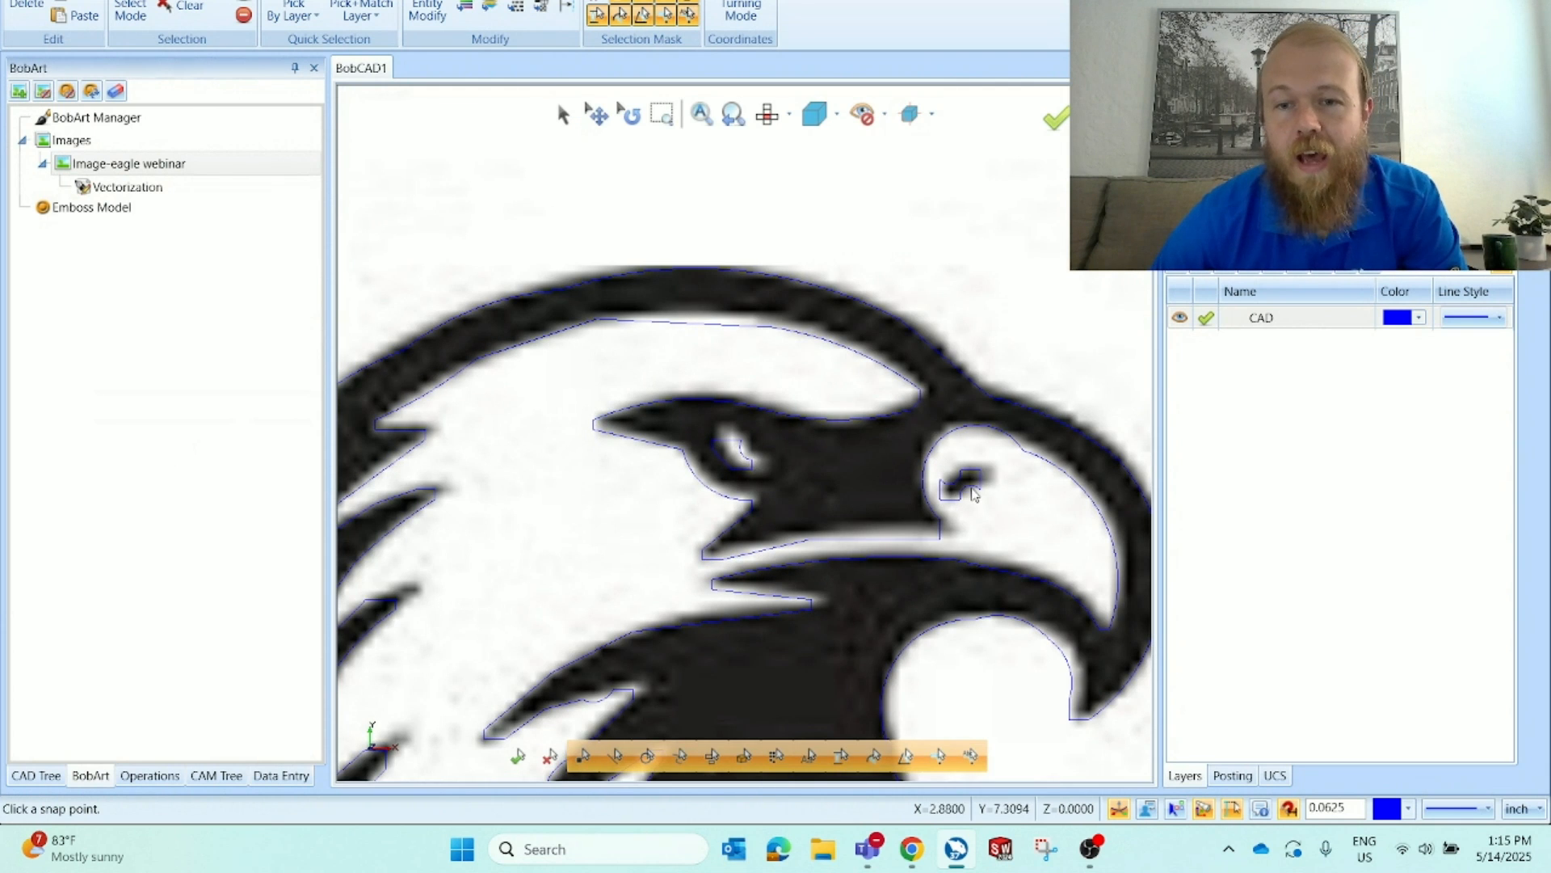
scroll(972, 490, up, 5)
scroll(950, 495, down, 5)
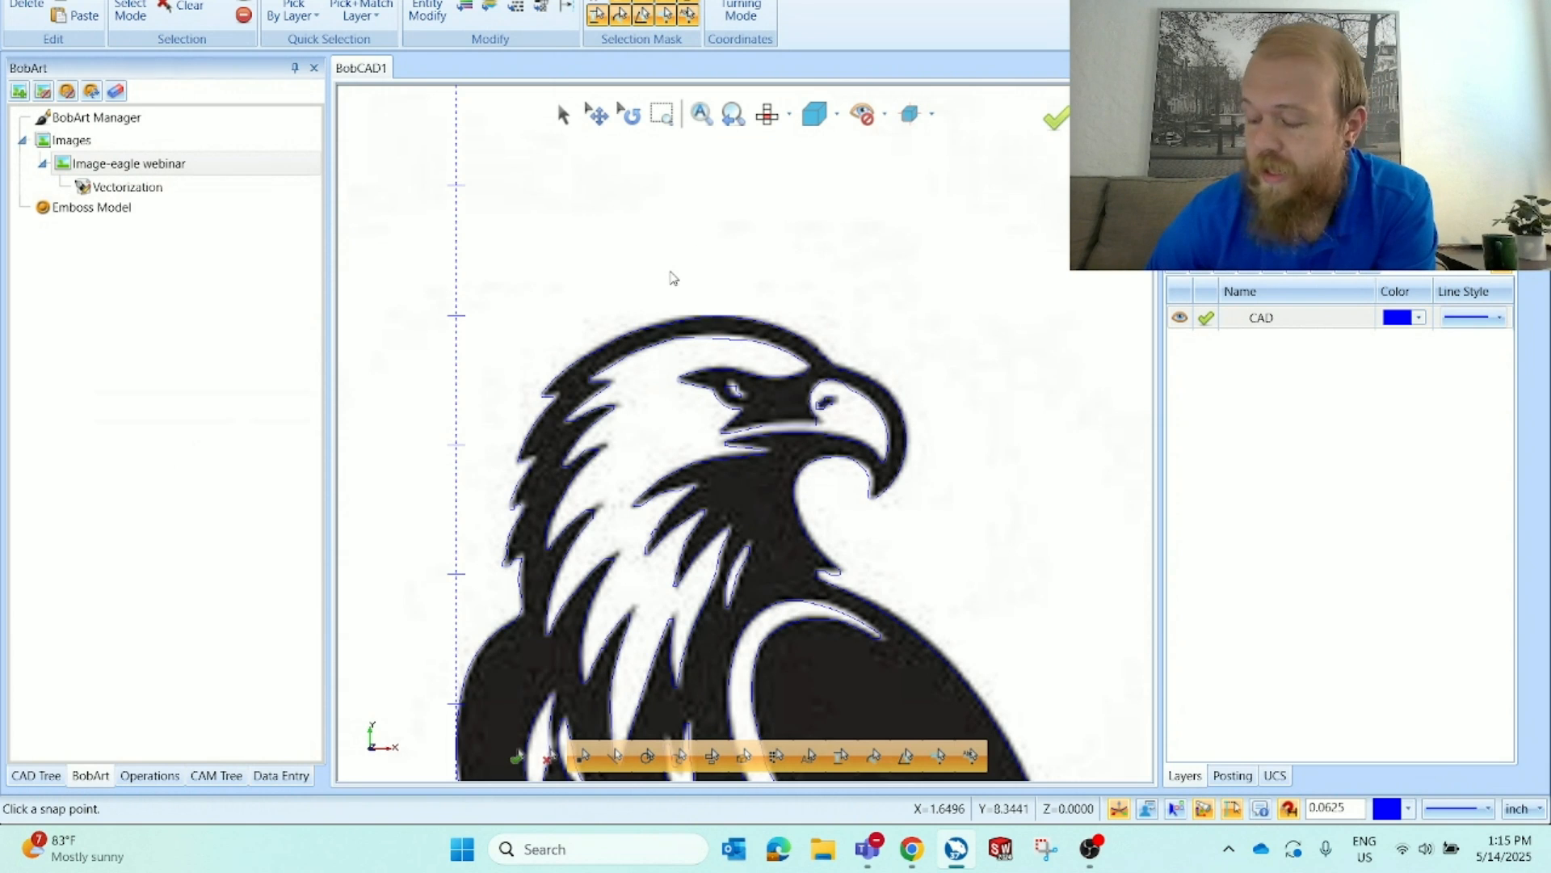
key(alt+i)
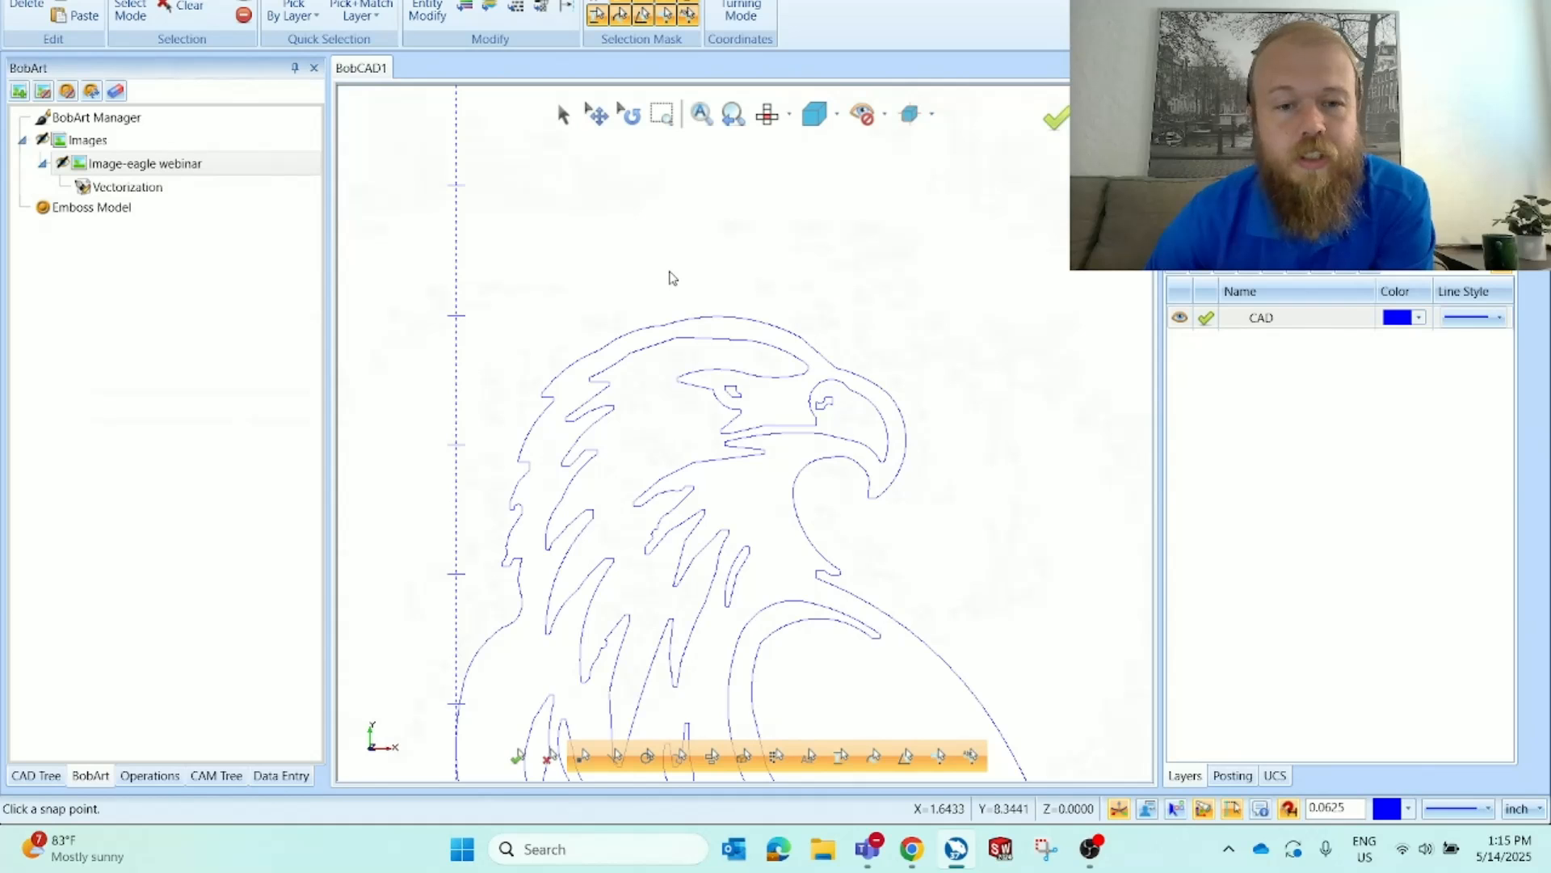
key(alt+i)
key(alt+i)
scroll(701, 224, down, 2)
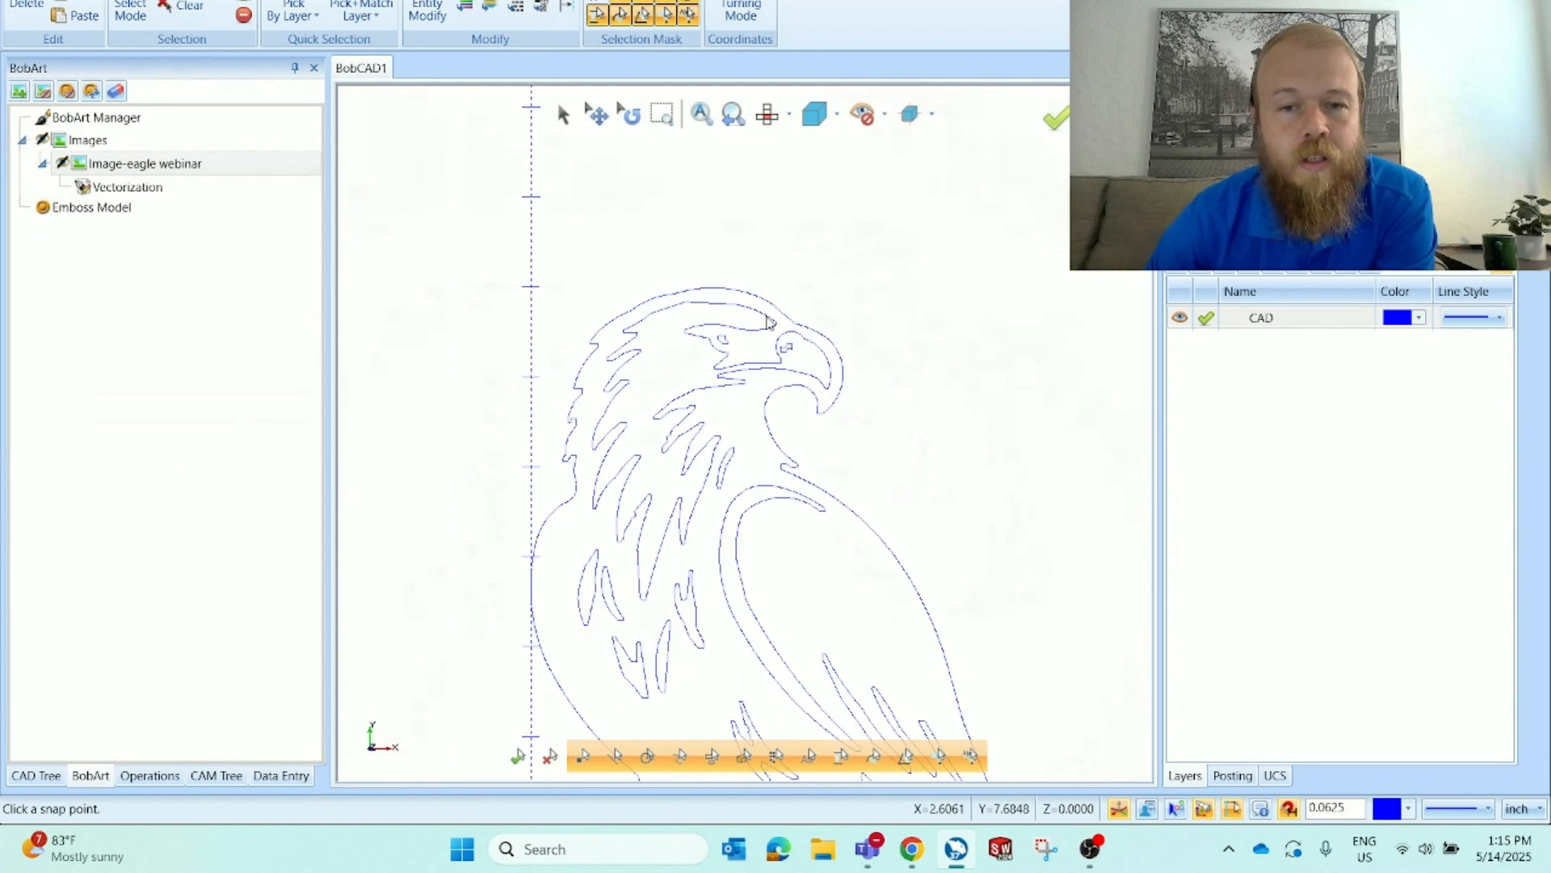
scroll(767, 322, up, 5)
key(alt+i)
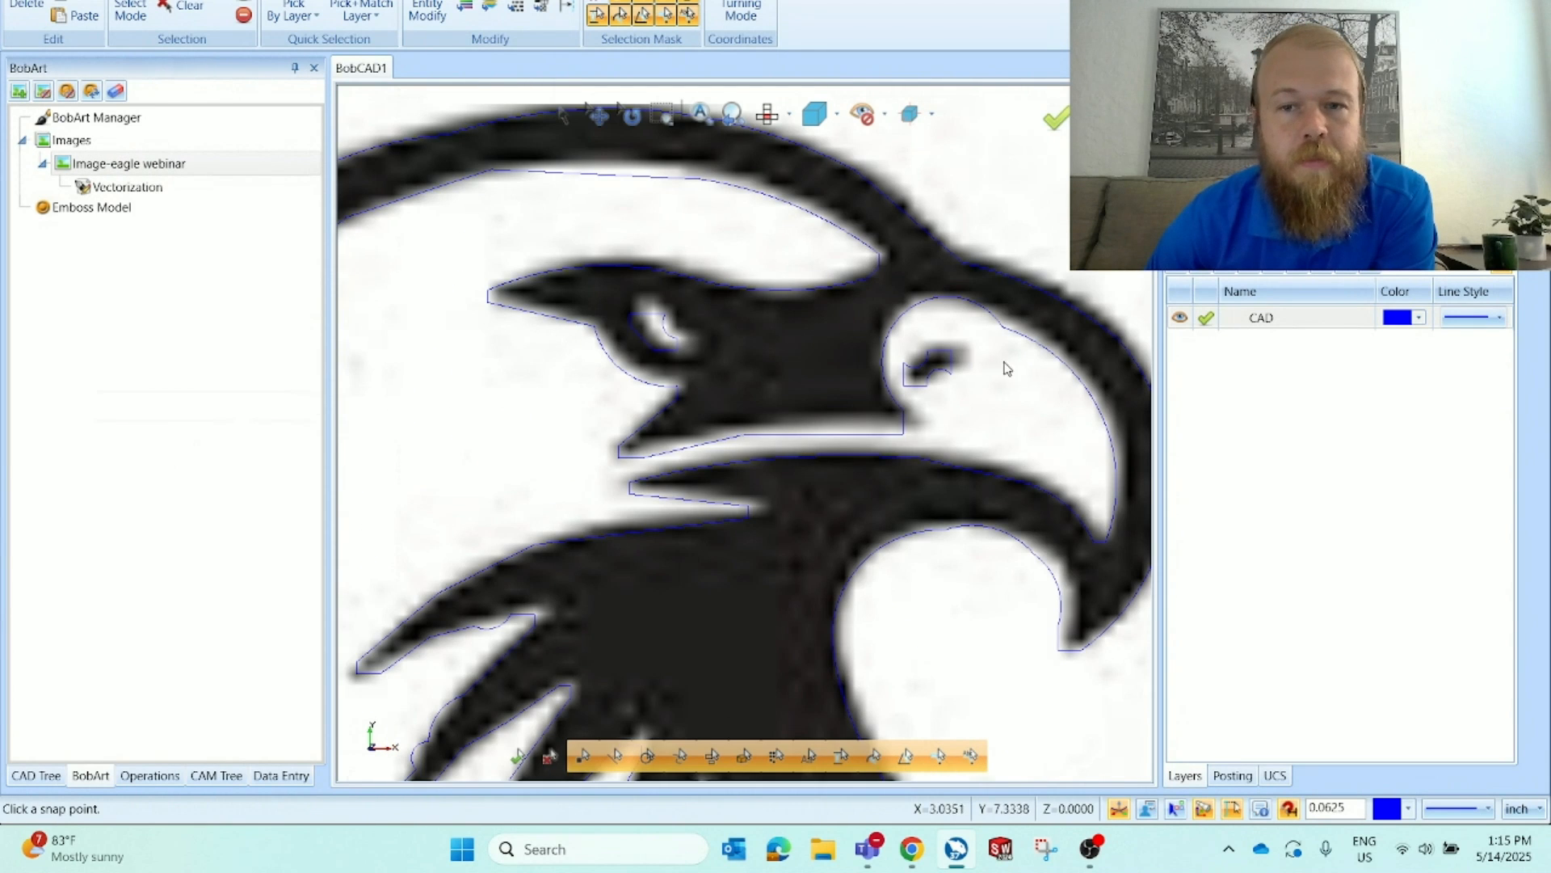
scroll(985, 344, up, 3)
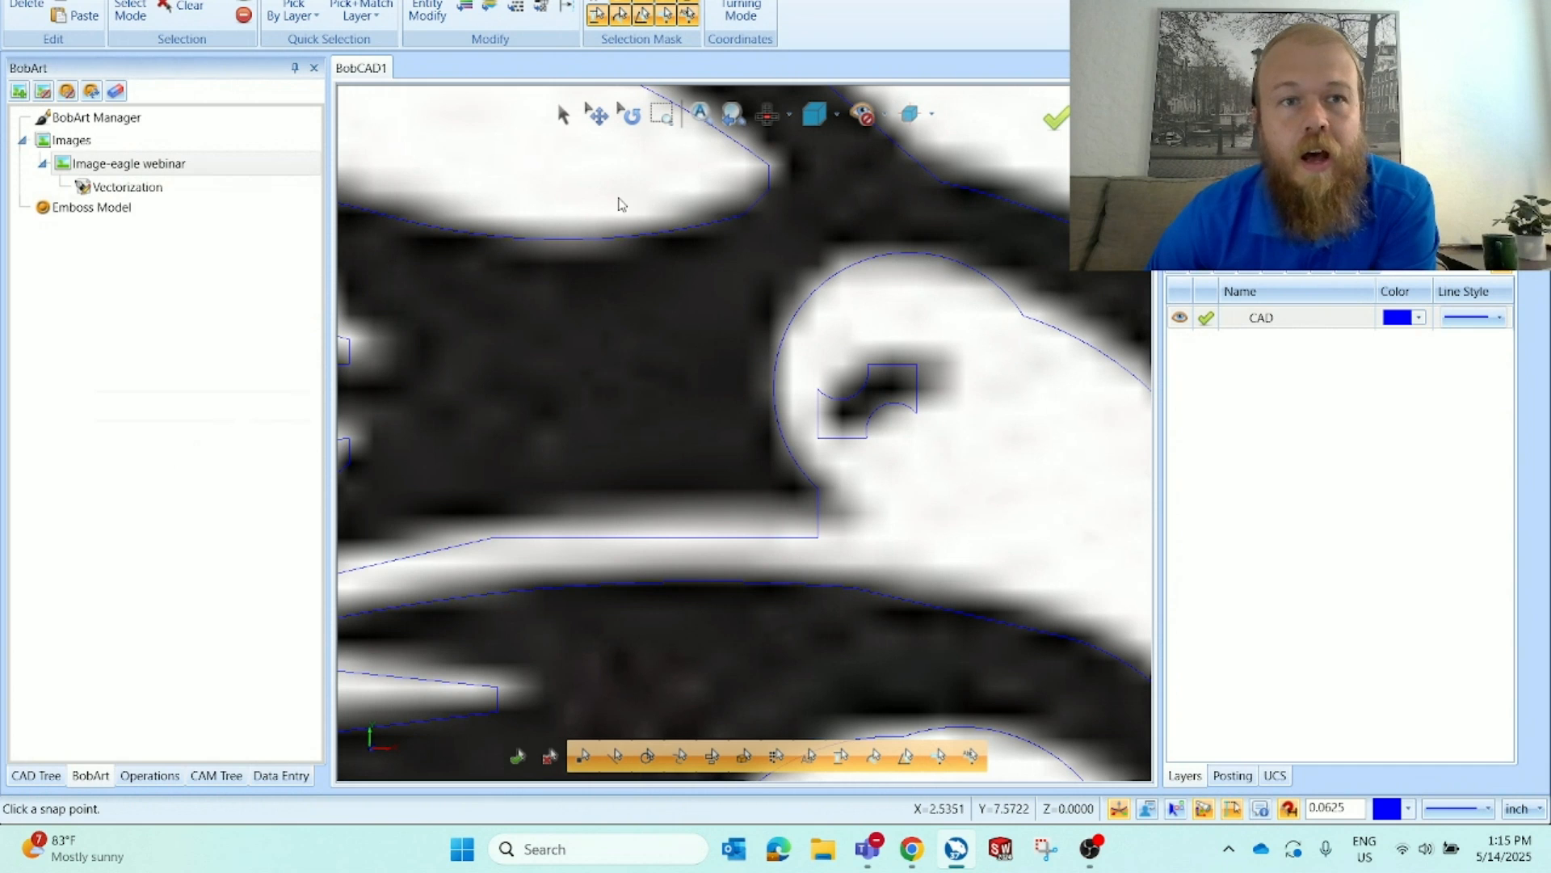
Open Deform with a line tolerance of 0.0005 and try reshaping the eye's lower arc
click(284, 1)
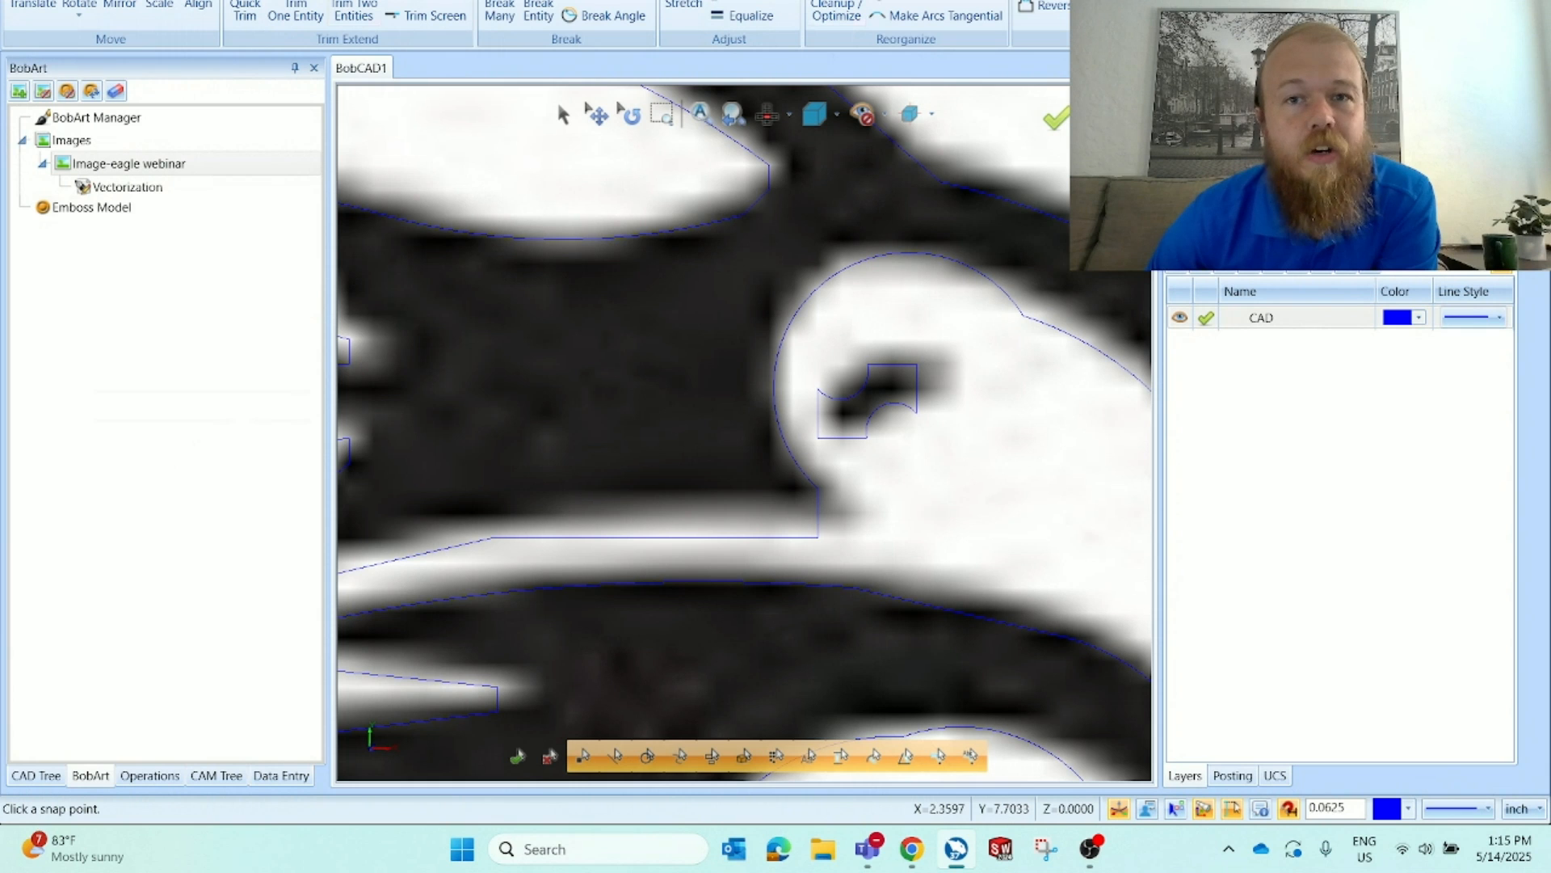
scroll(725, 178, down, 5)
scroll(797, 200, up, 5)
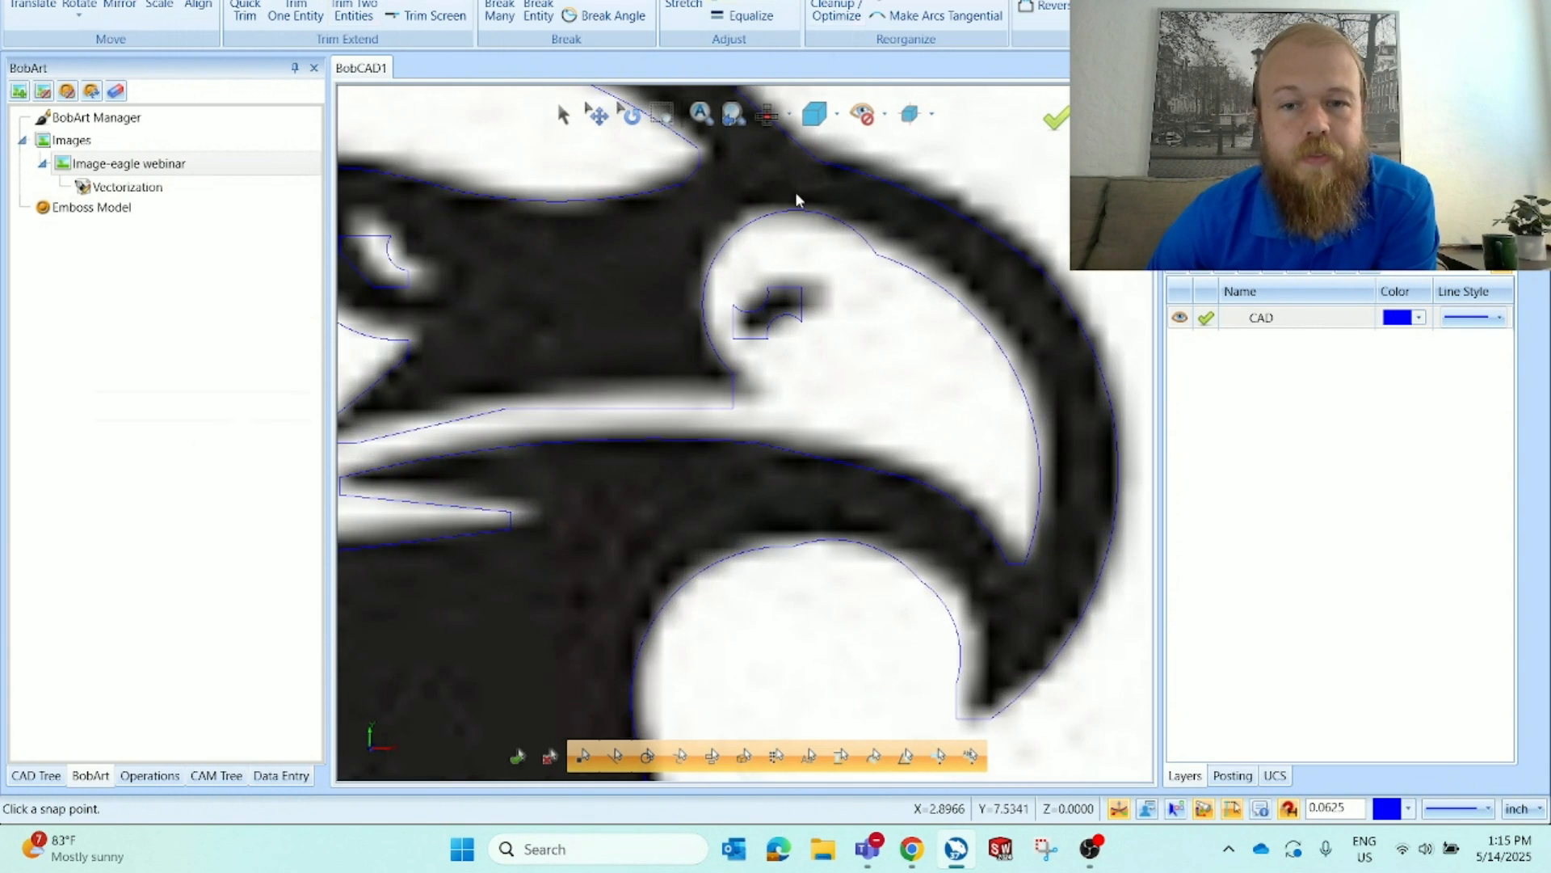
click(755, 4)
scroll(776, 360, up, 3)
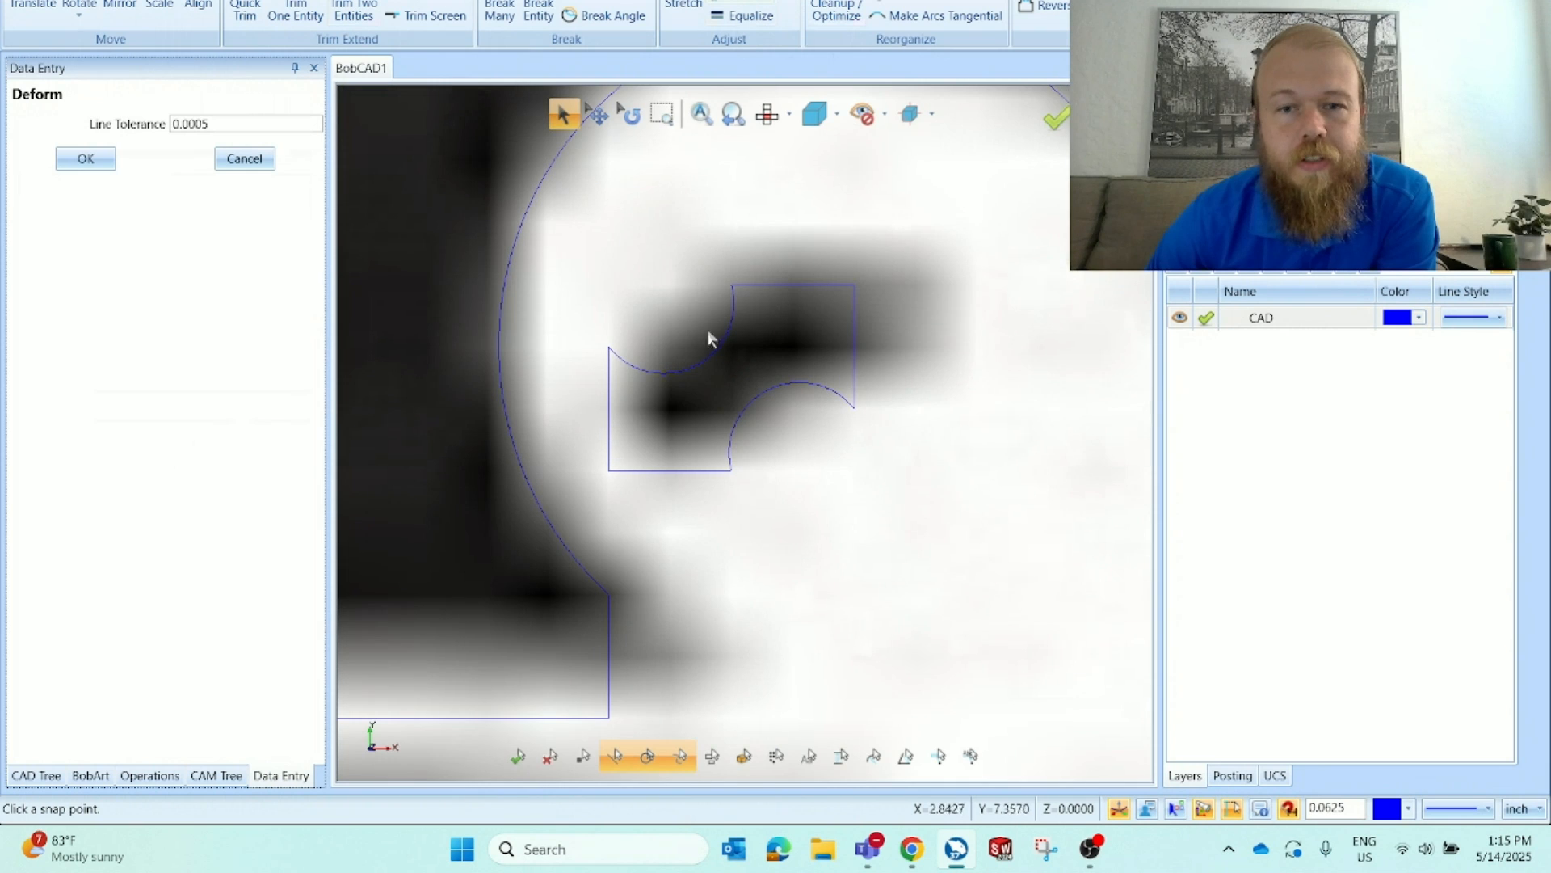
scroll(725, 385, down, 4)
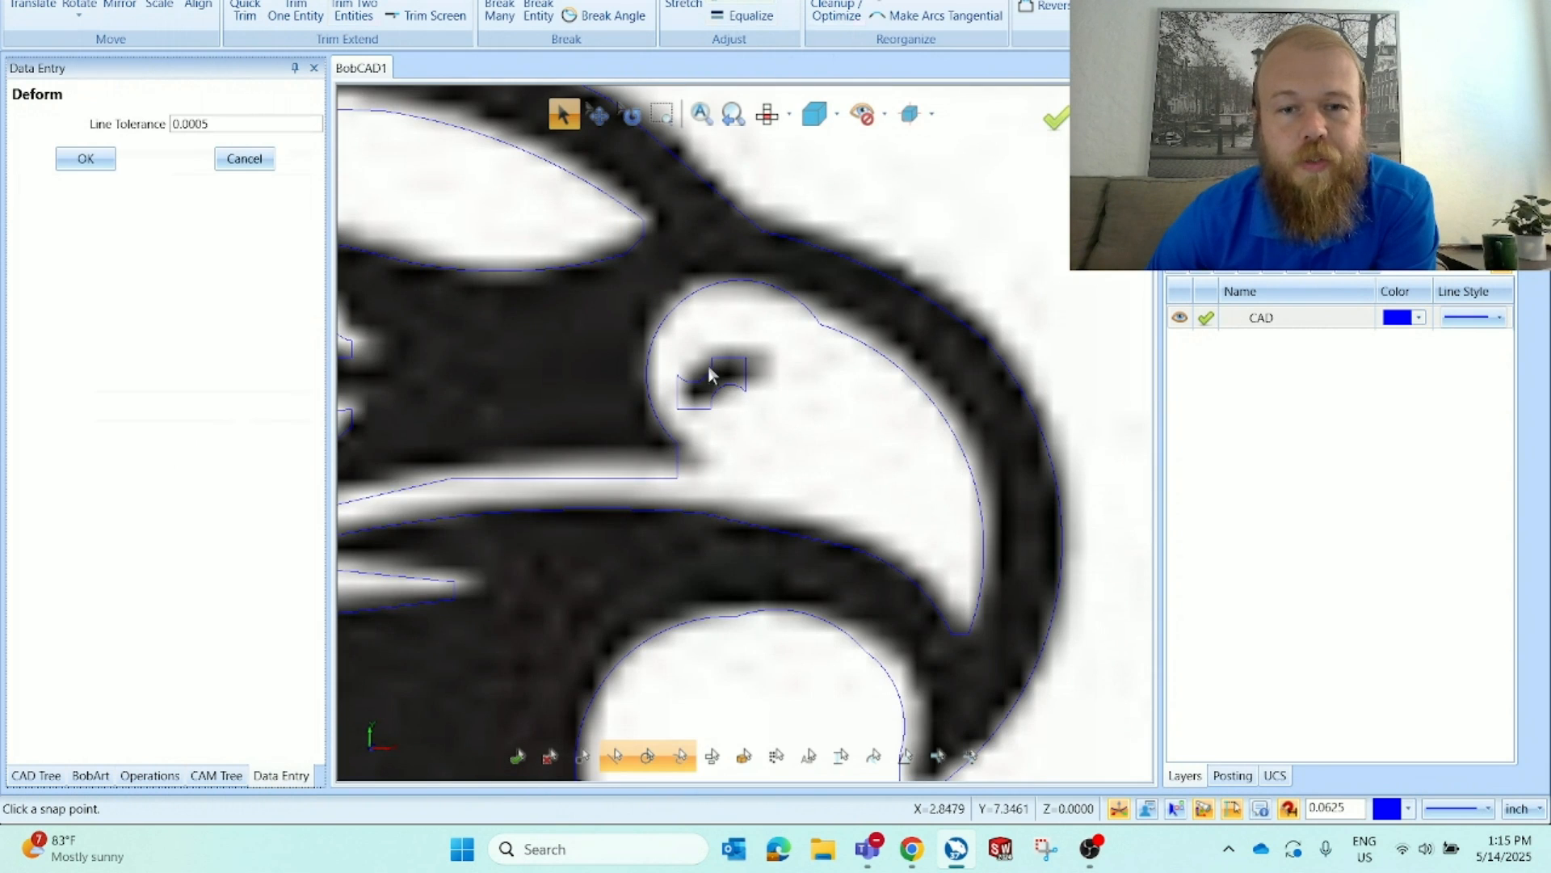
scroll(709, 380, up, 3)
drag(697, 414, 670, 378)
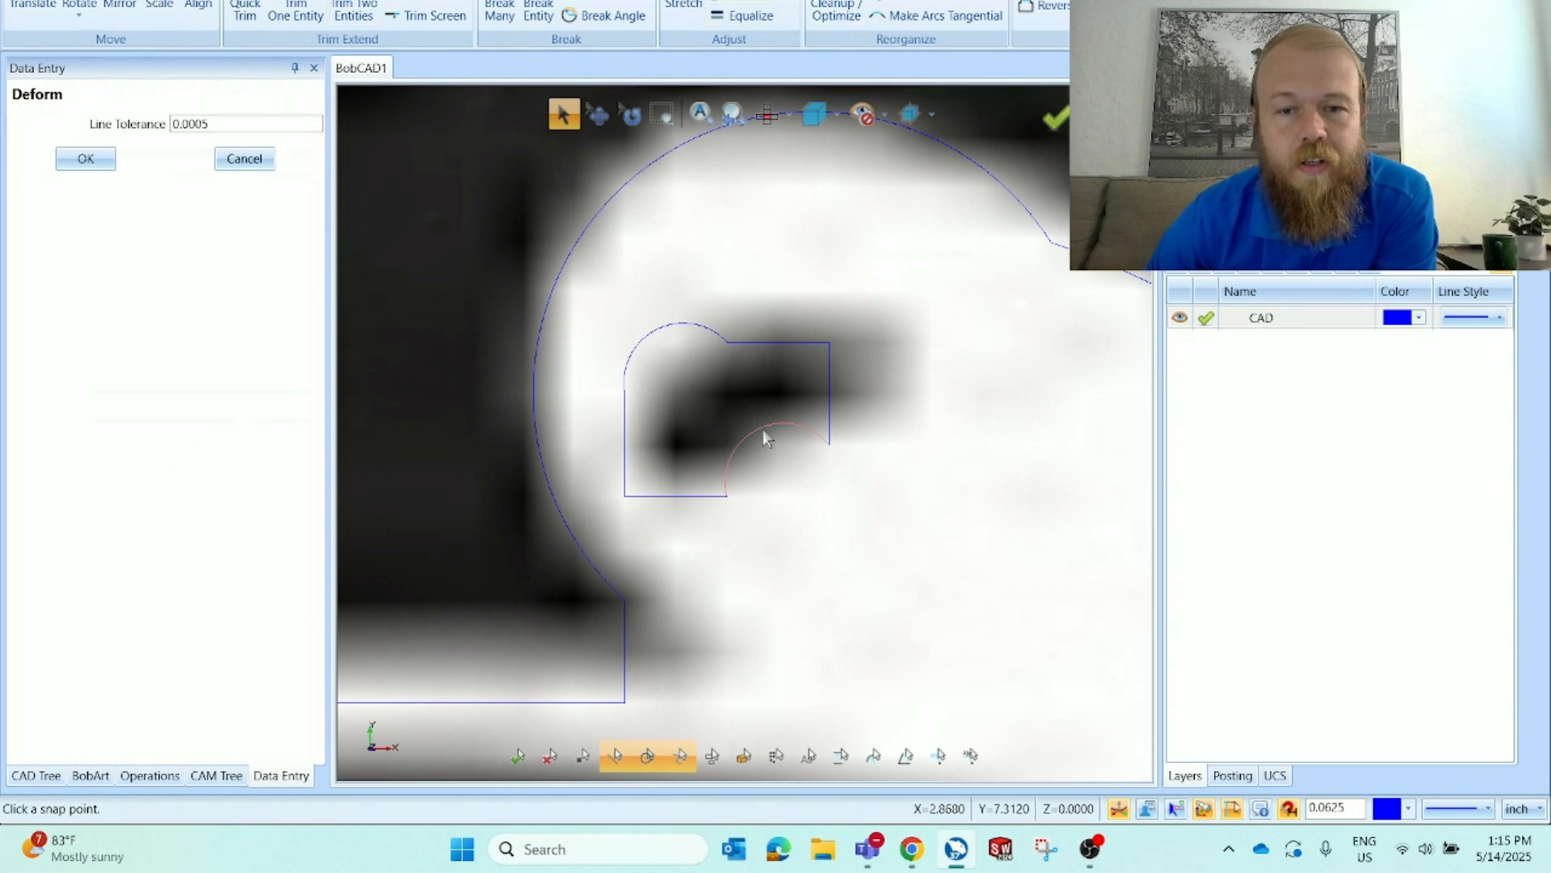
drag(764, 431, 774, 467)
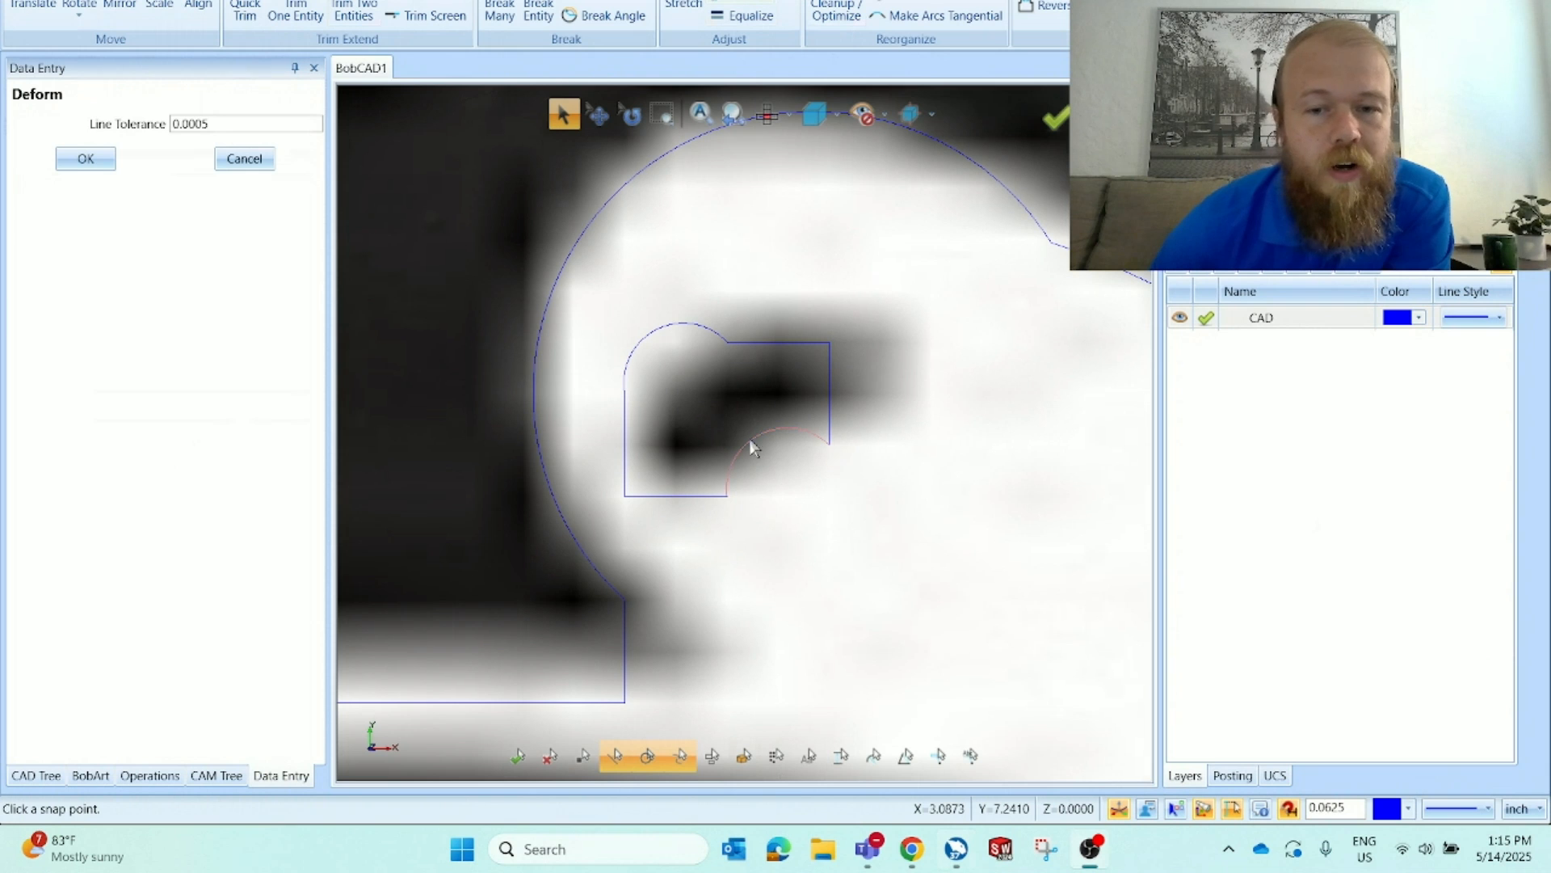
click(749, 438)
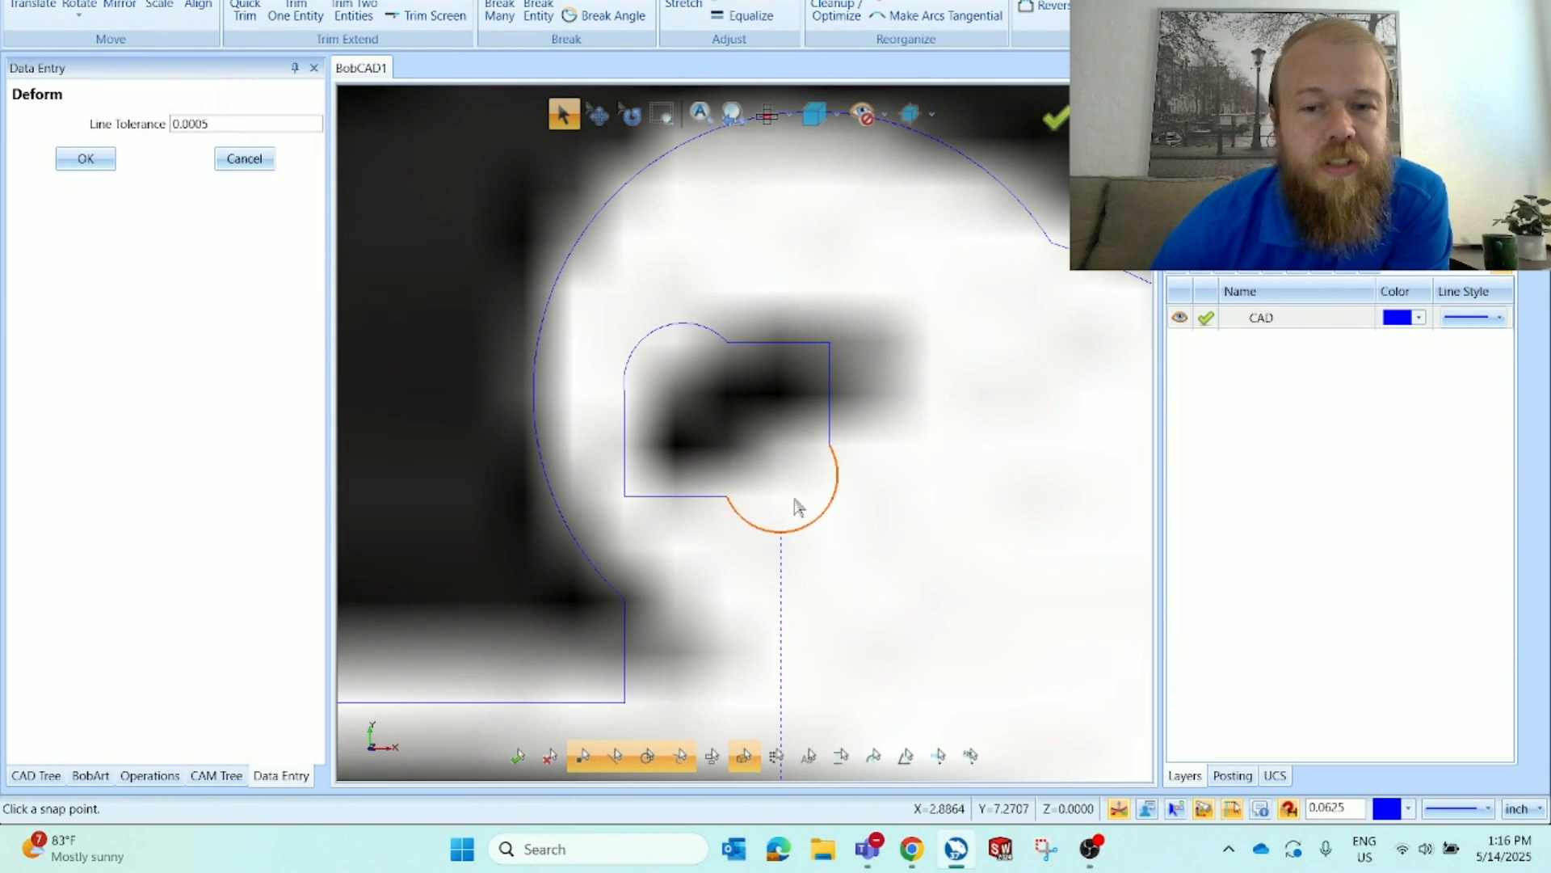
click(786, 468)
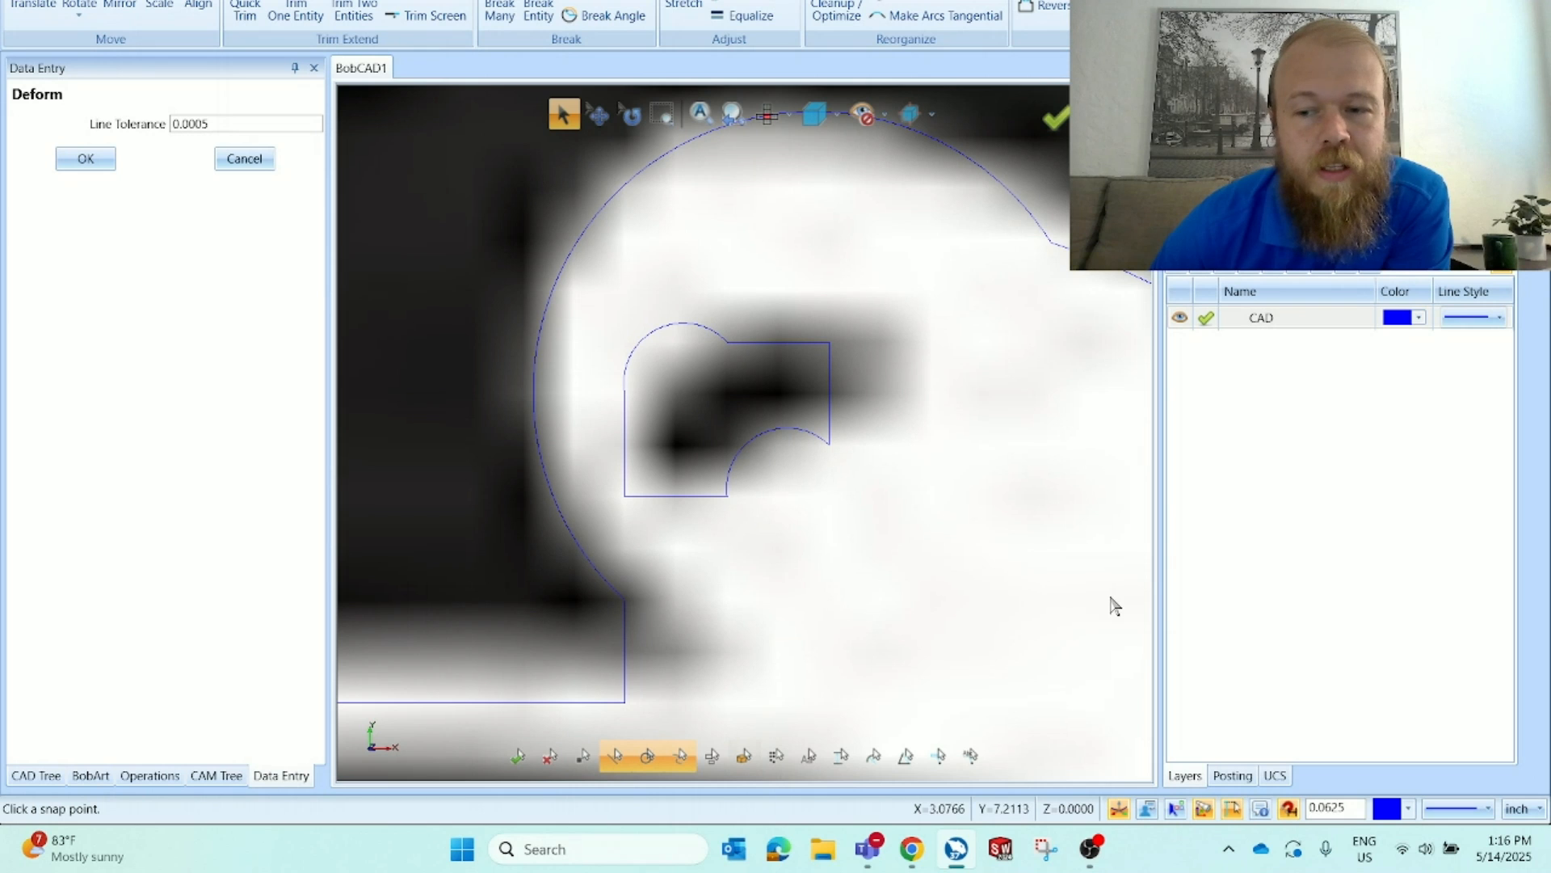
Turn off snapping and deform the eye outline's curved edges into straighter segments with Deform
click(1292, 813)
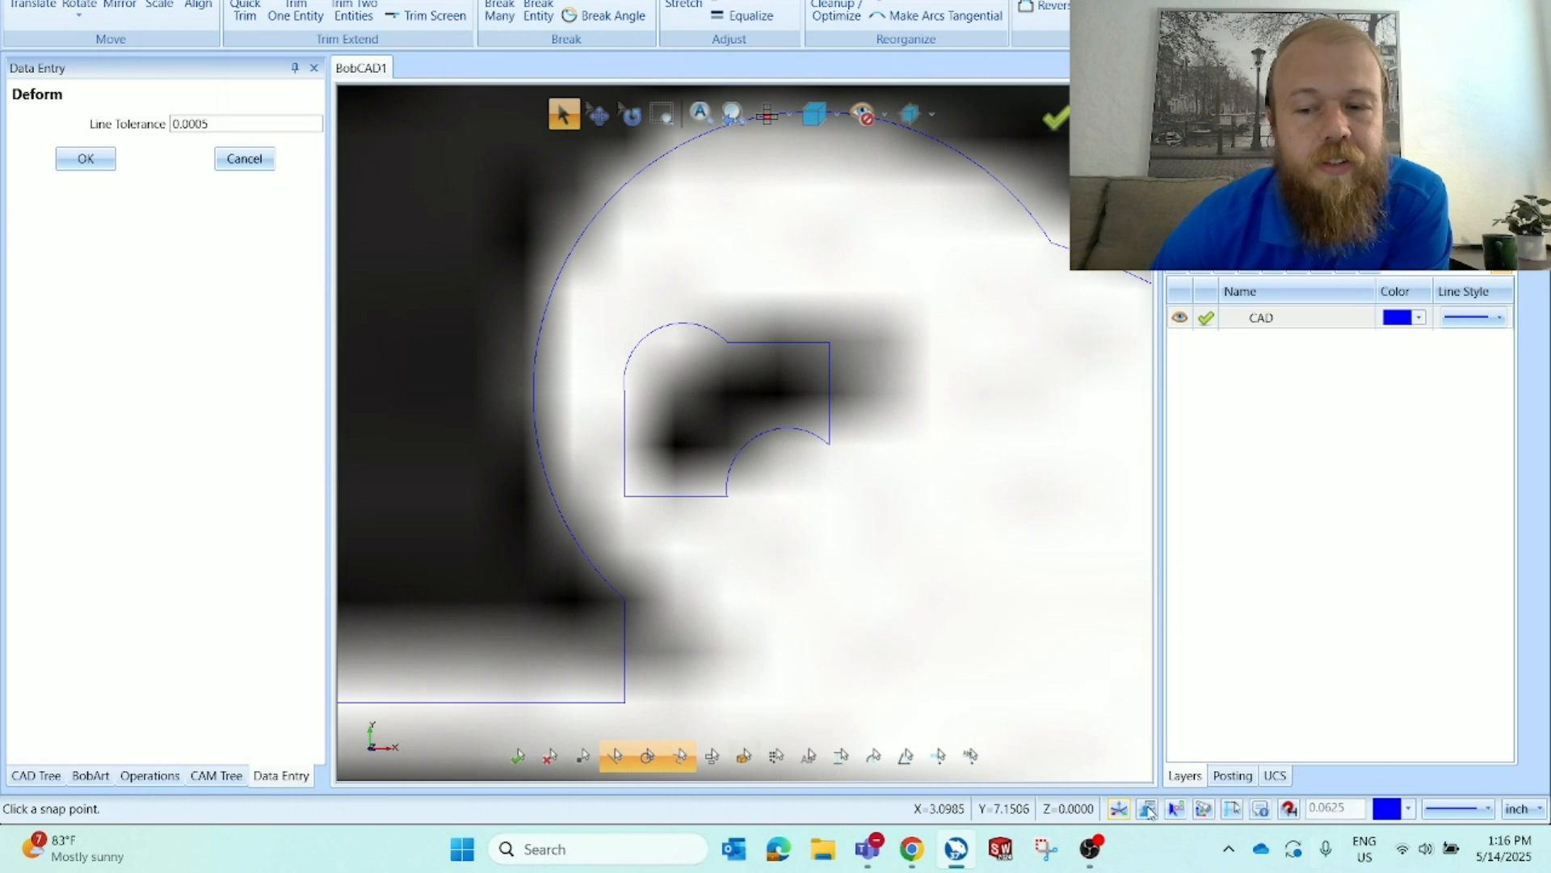
click(755, 438)
click(778, 467)
click(661, 339)
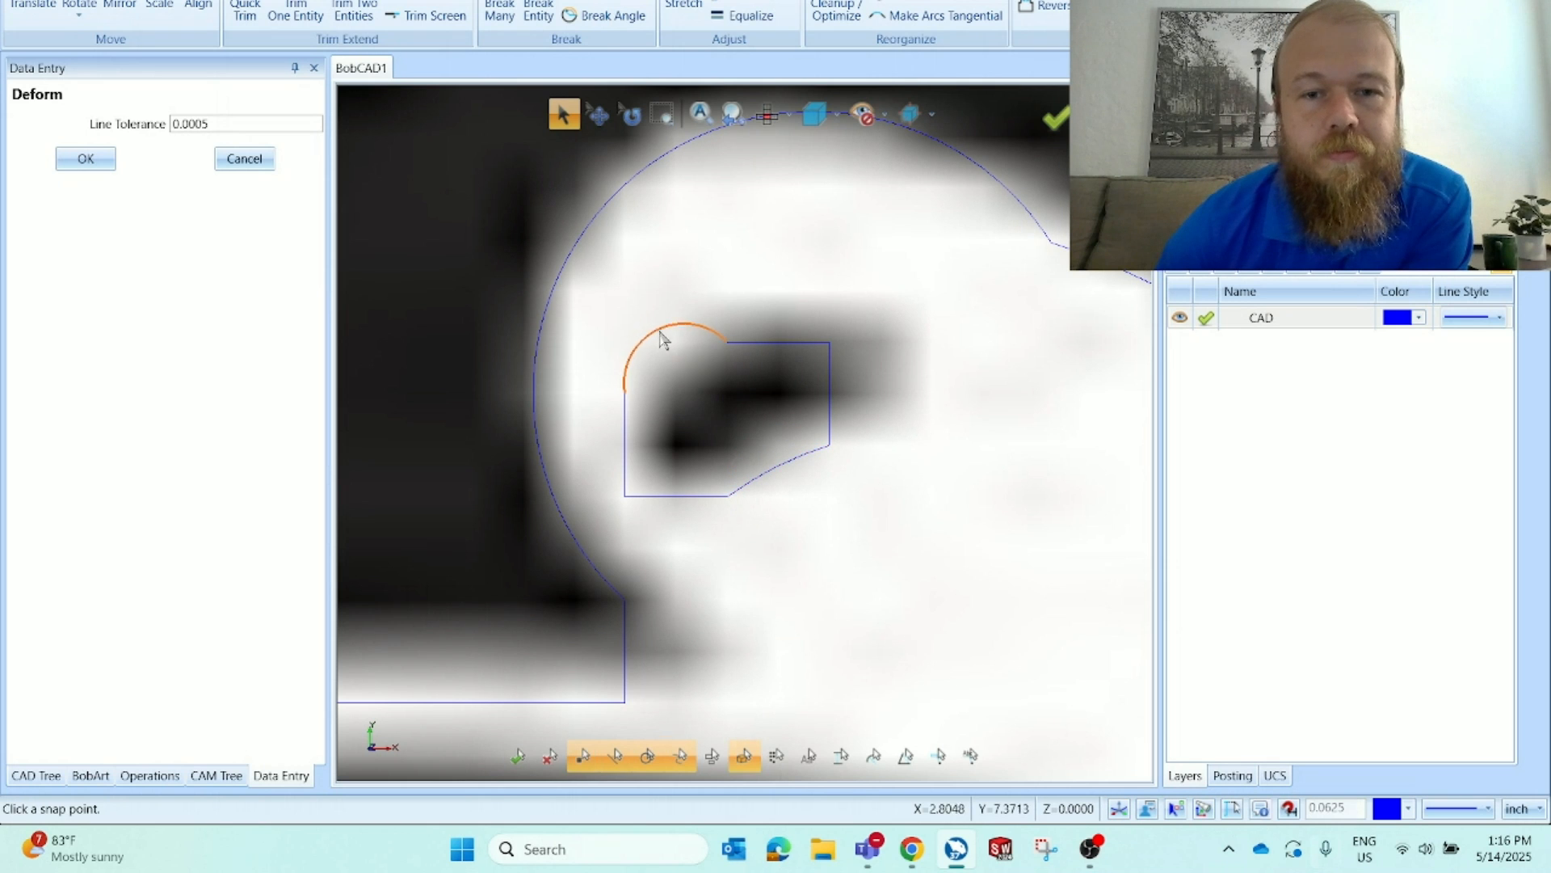
click(680, 366)
scroll(830, 519, down, 5)
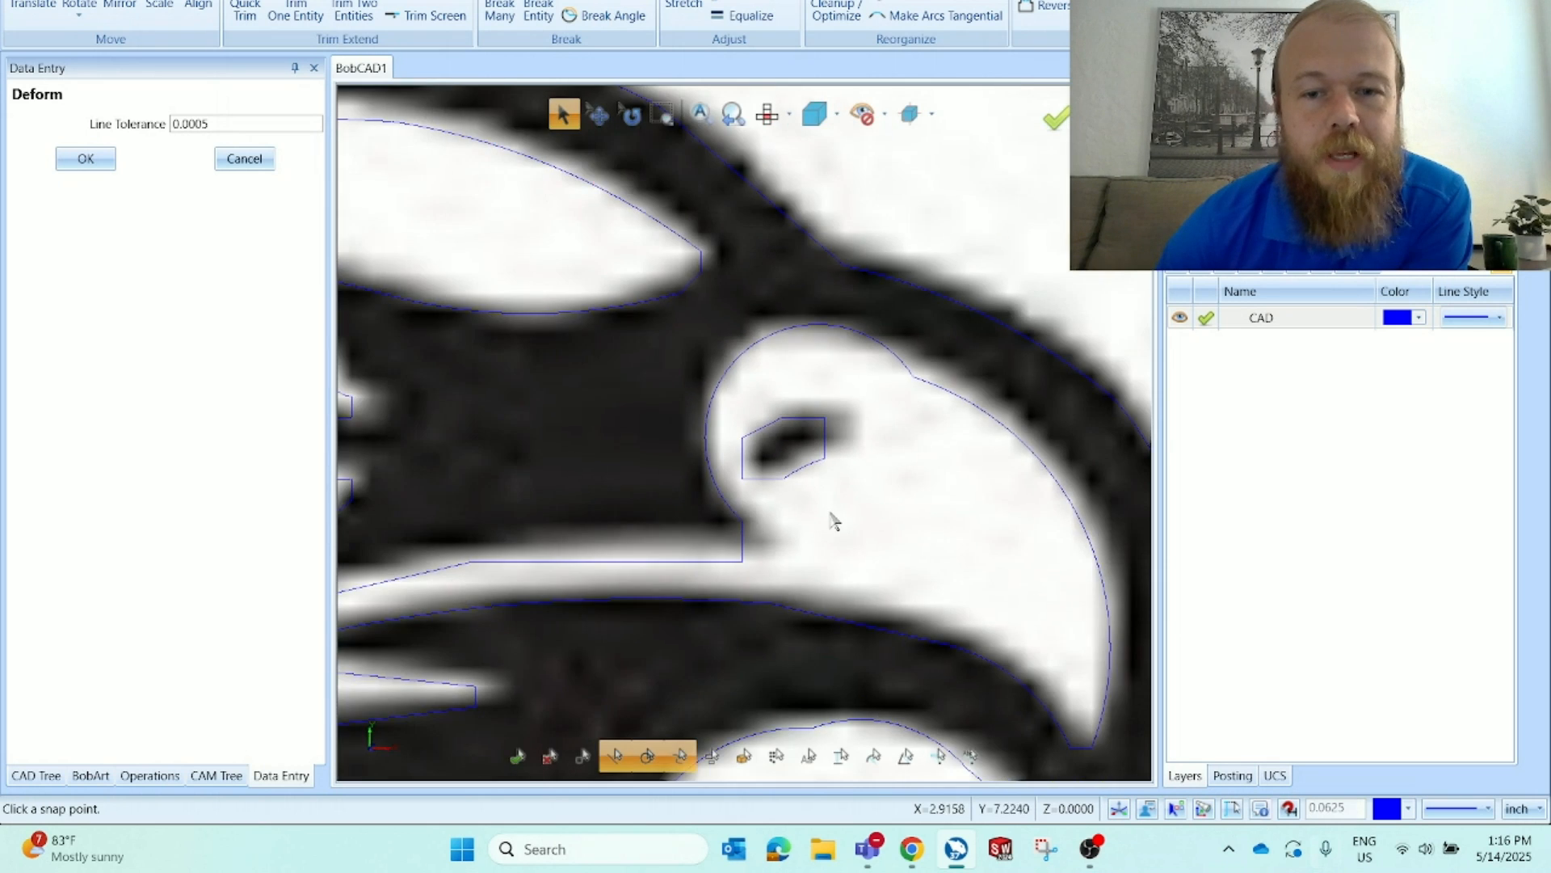
scroll(636, 489, up, 5)
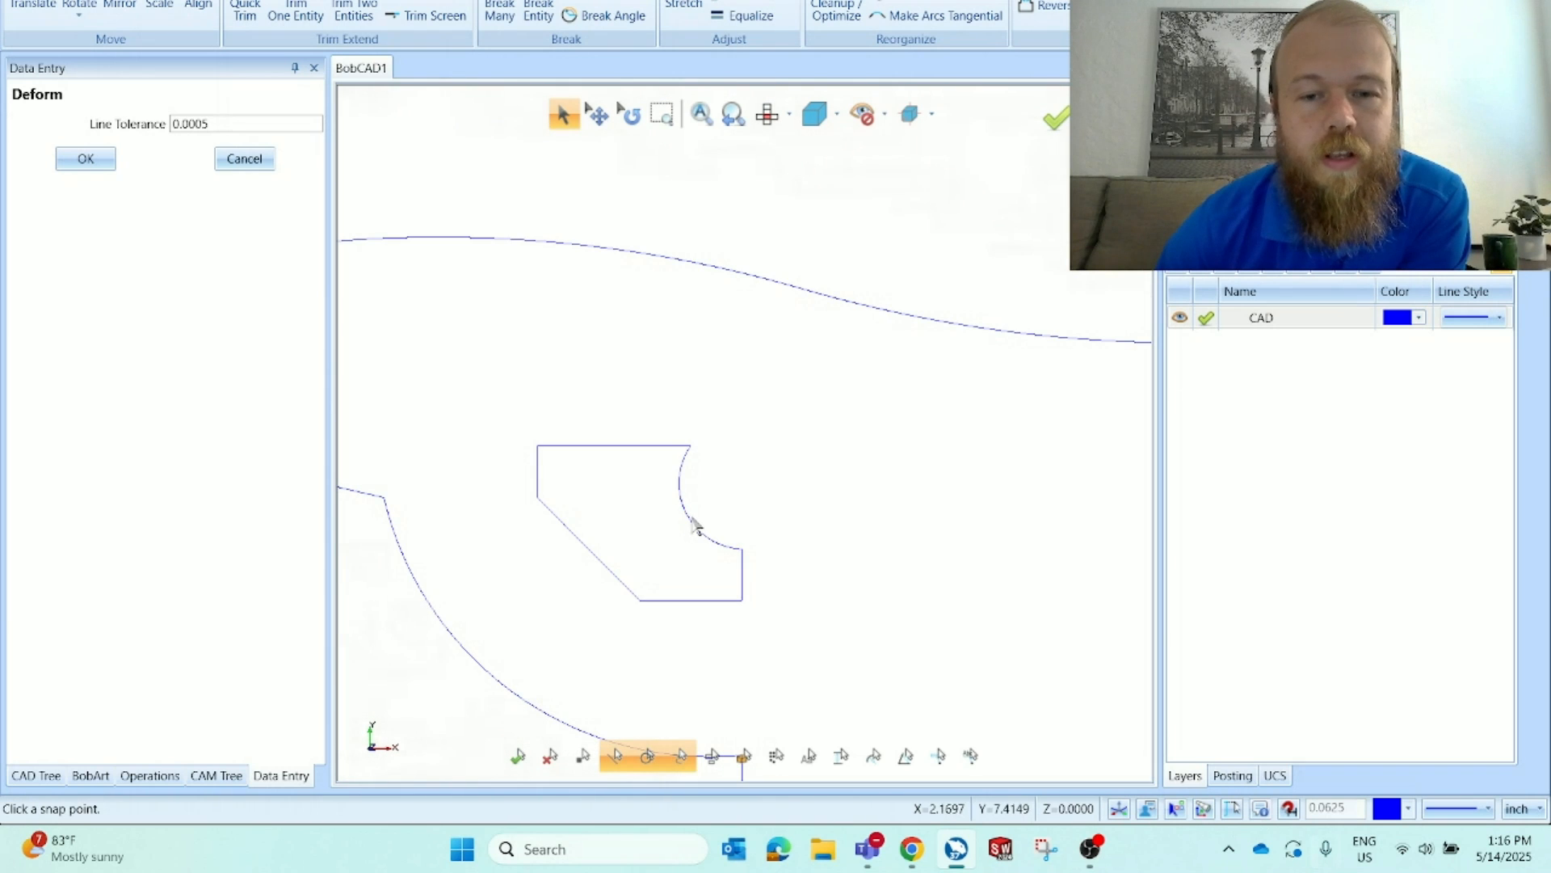
click(693, 526)
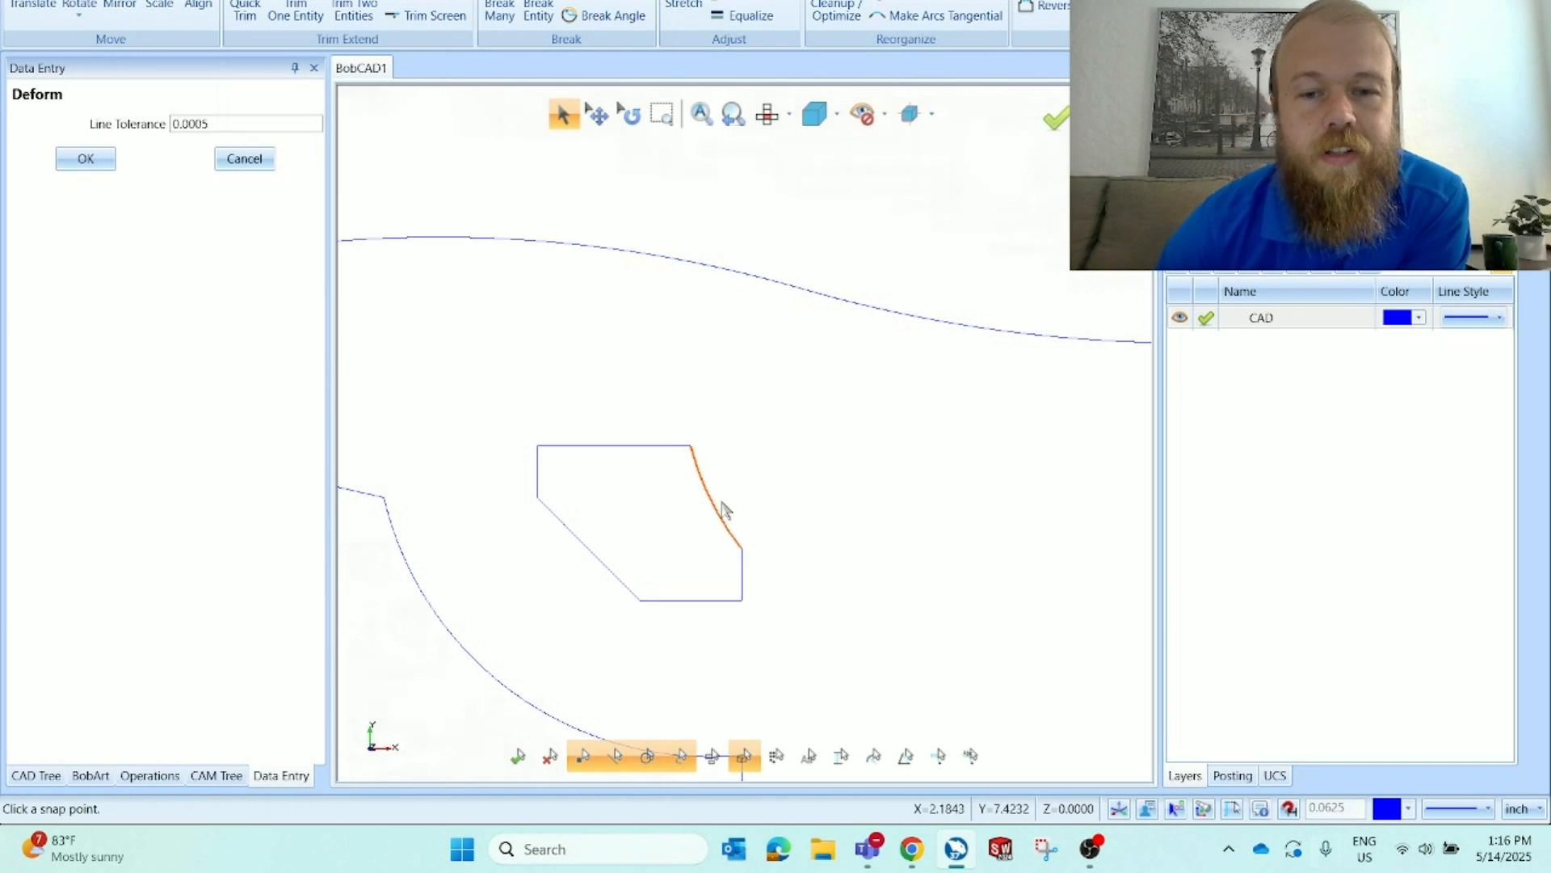
scroll(711, 524, down, 2)
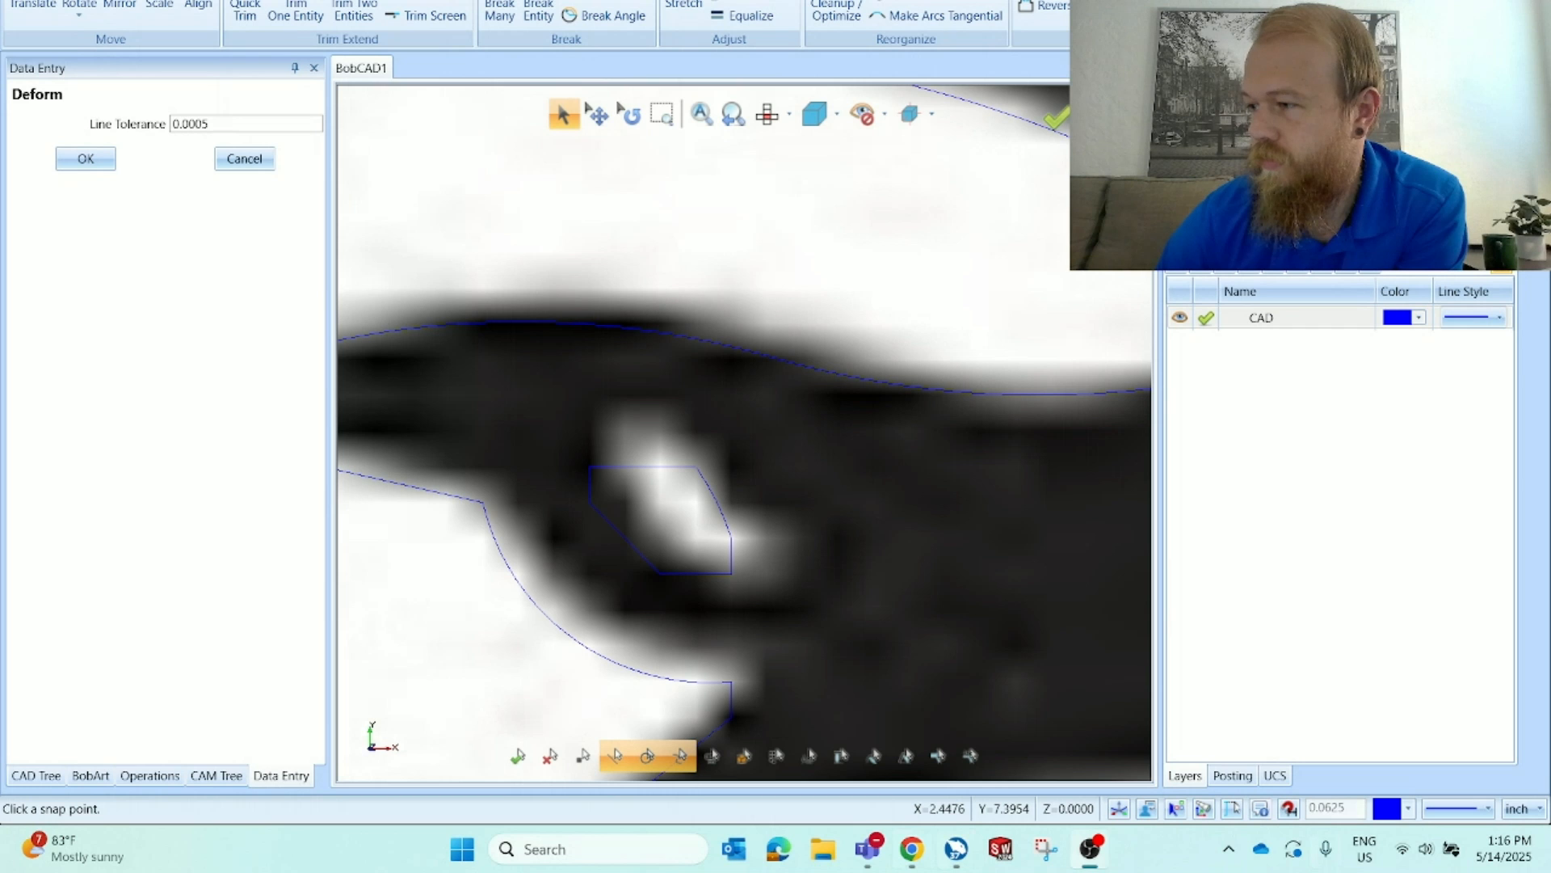
click(1426, 848)
click(1333, 723)
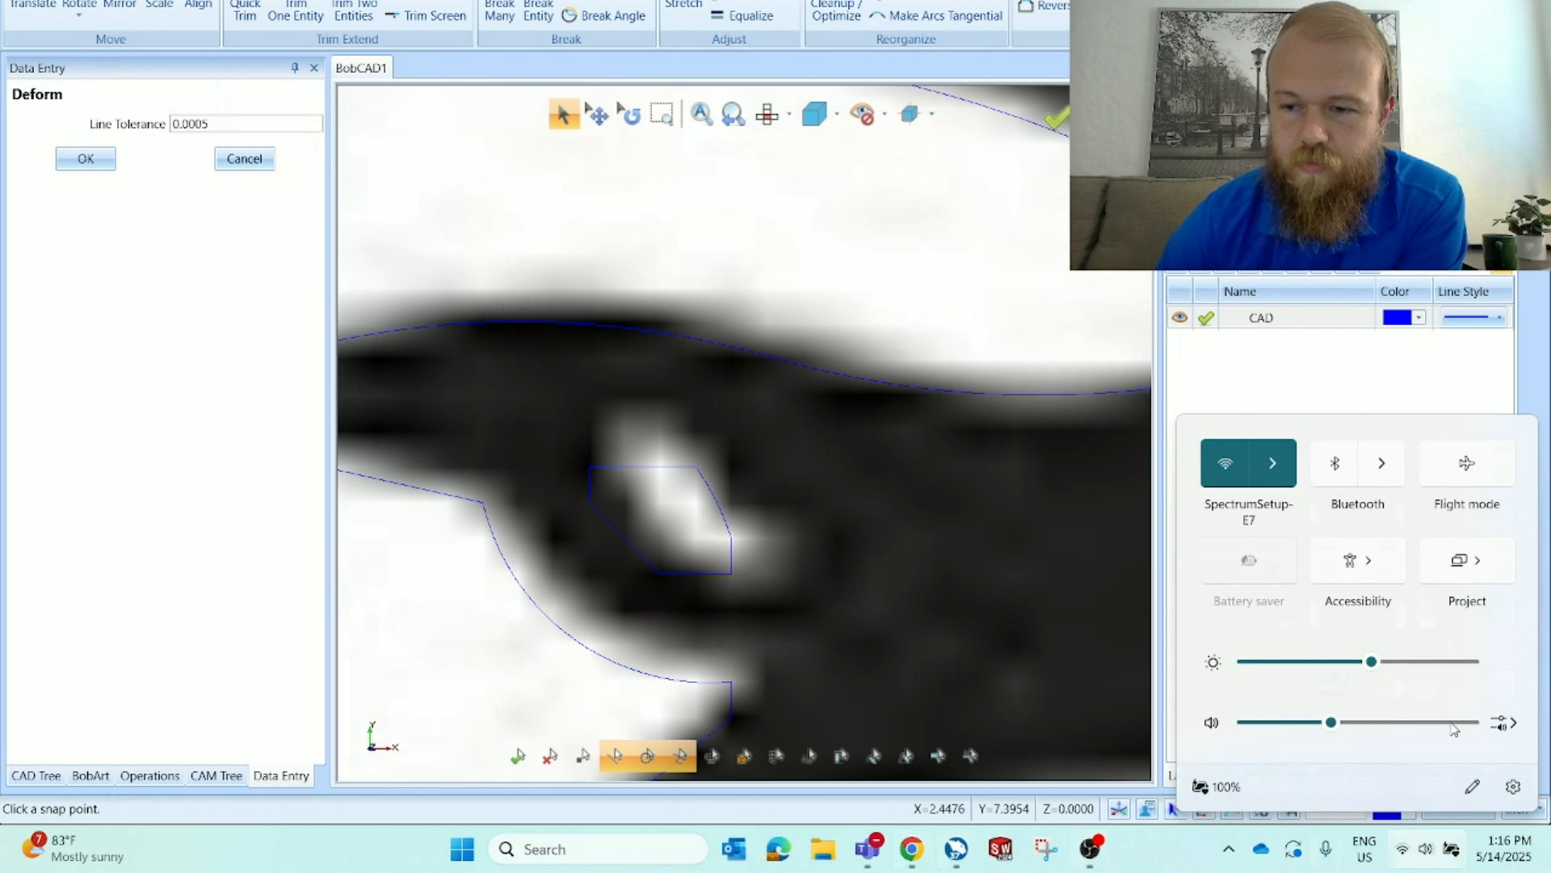
click(1452, 724)
drag(1450, 724, 1422, 724)
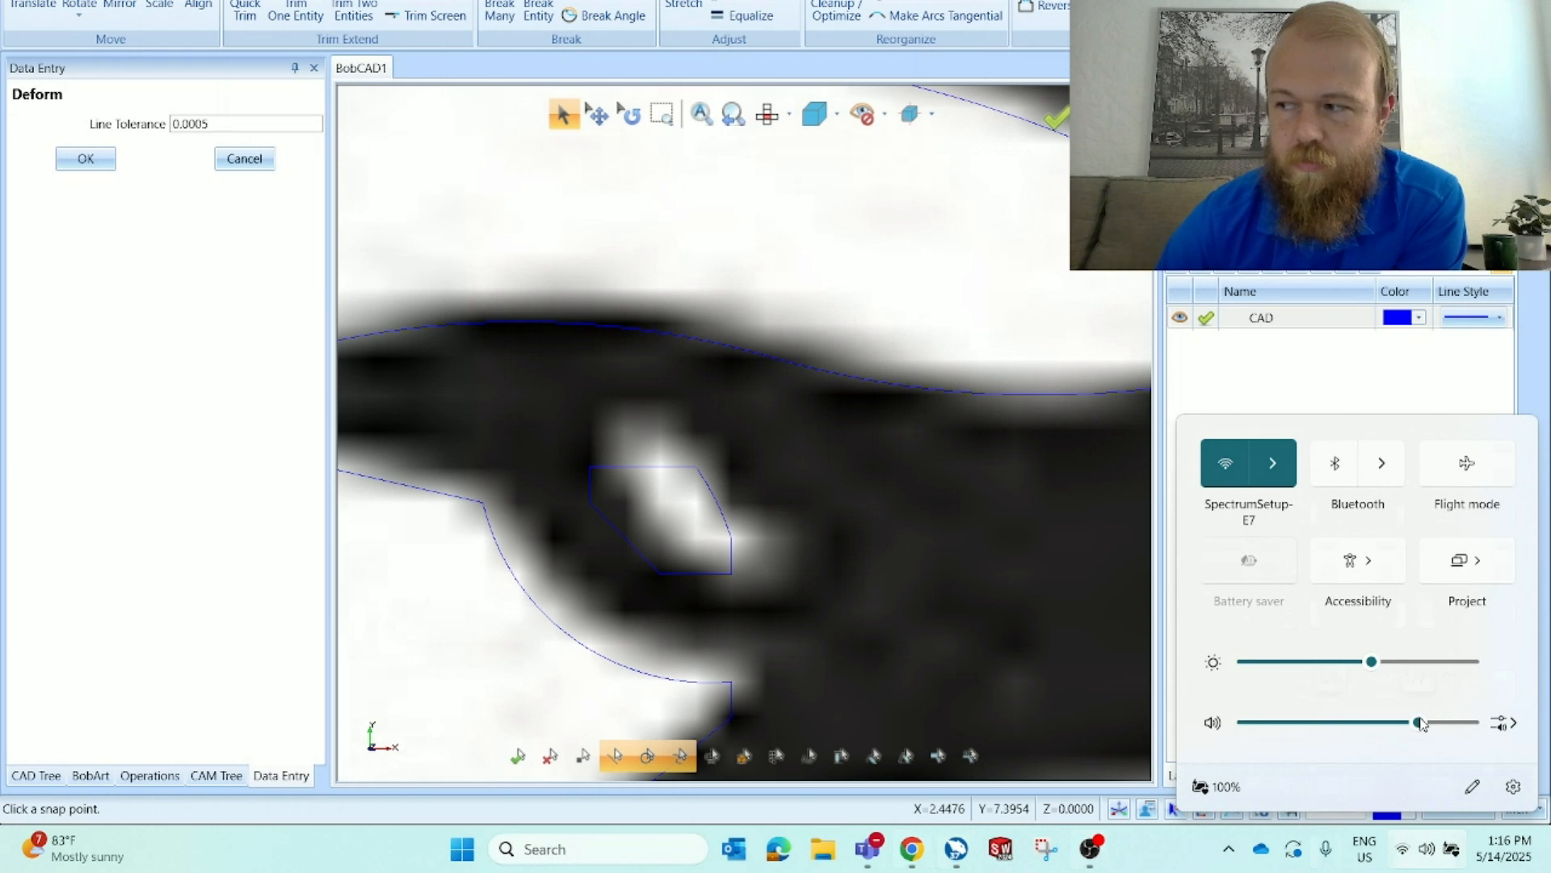
click(986, 595)
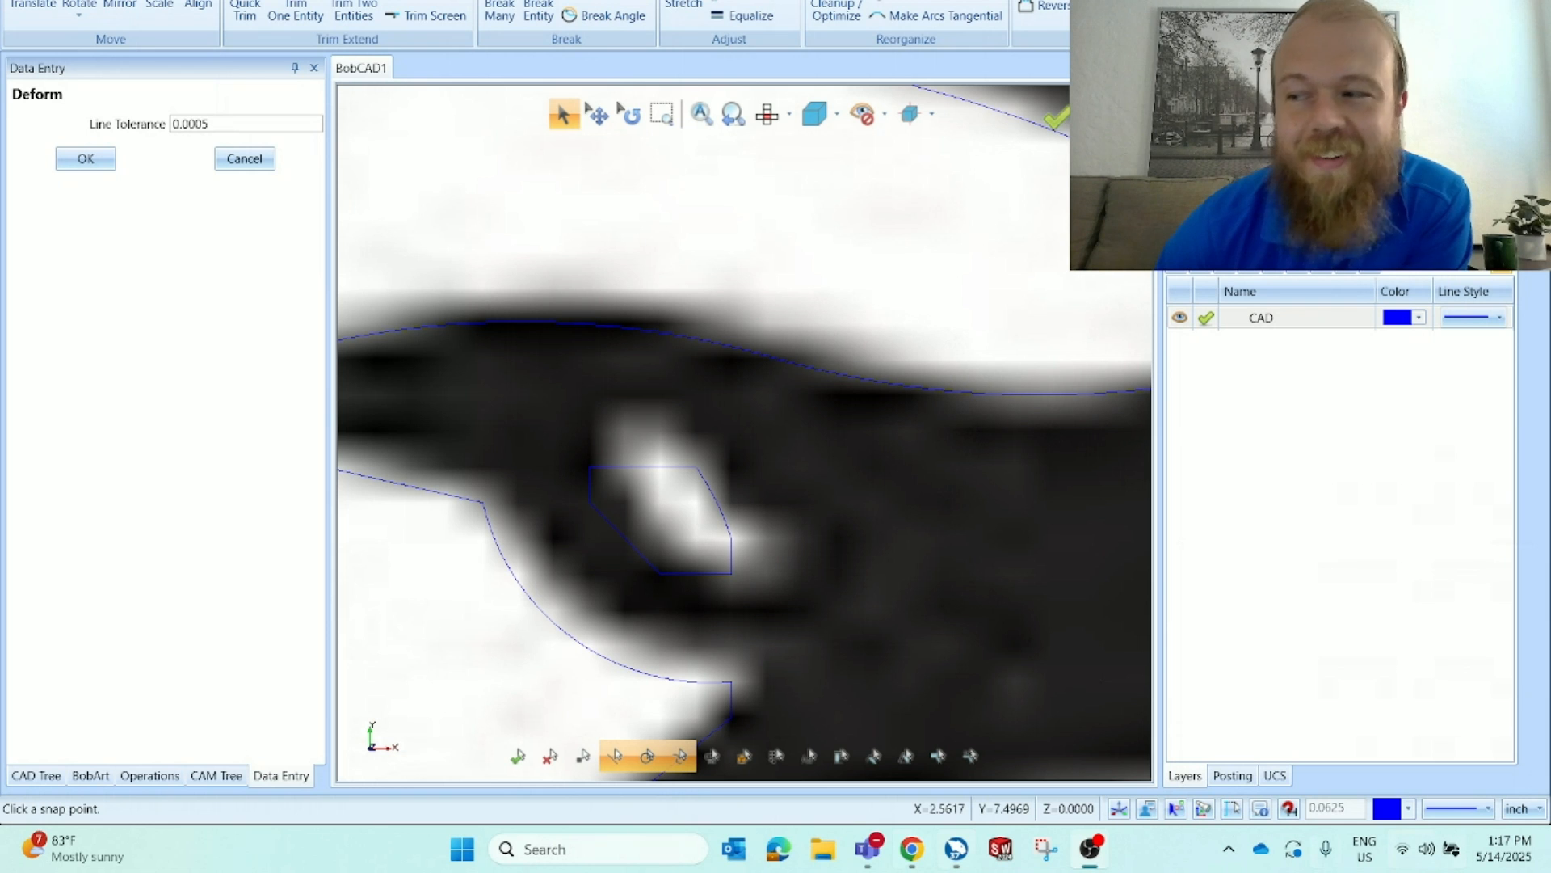
Review the whole eagle outline and close the Deform command
scroll(660, 420, down, 10)
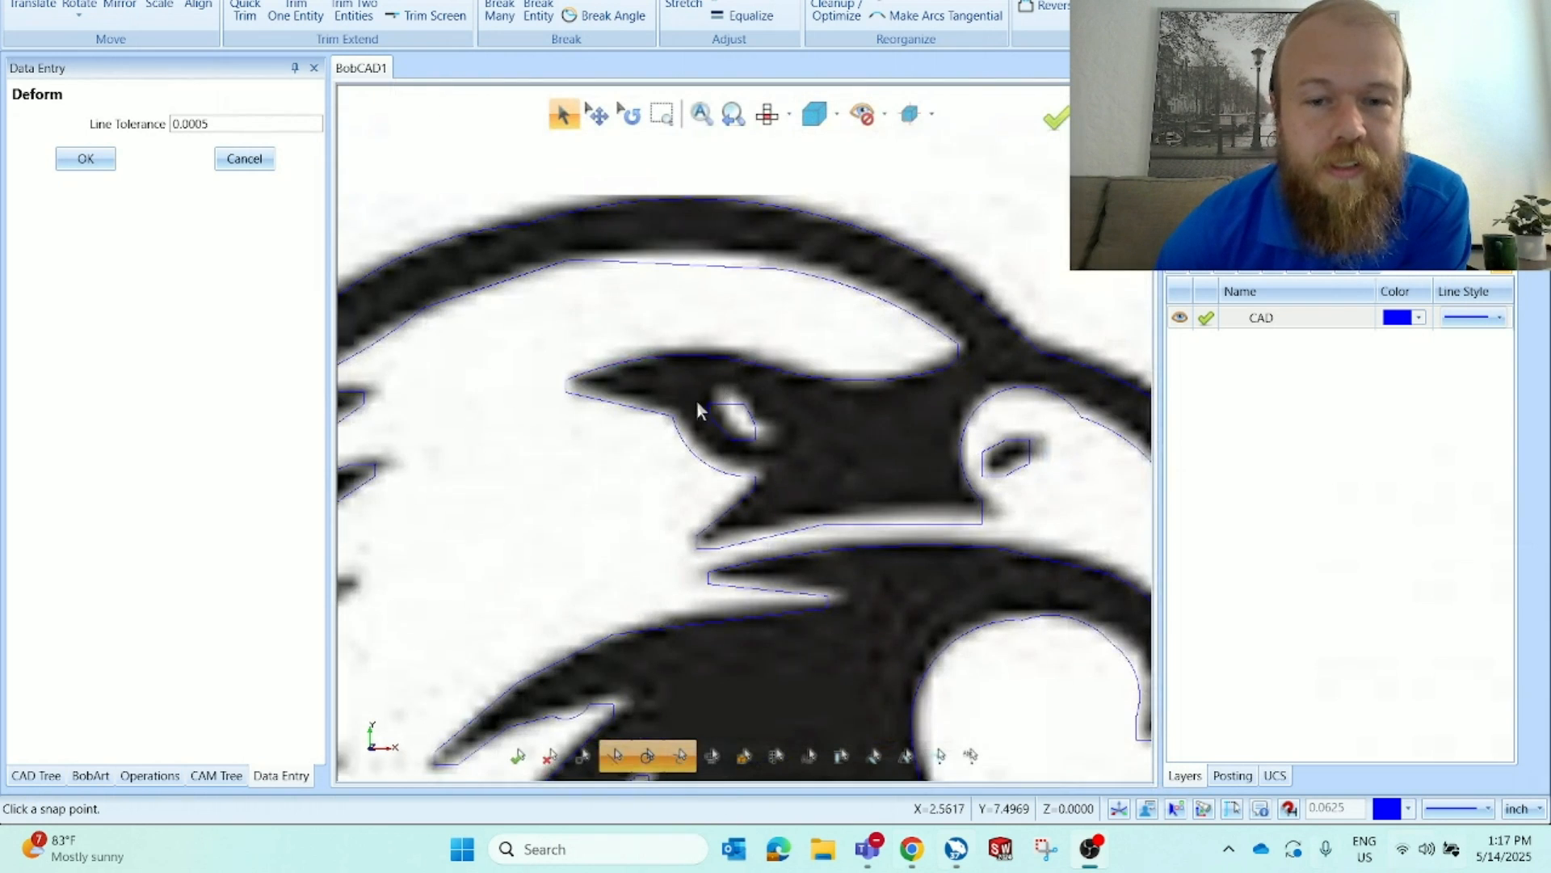
scroll(598, 558, up, 8)
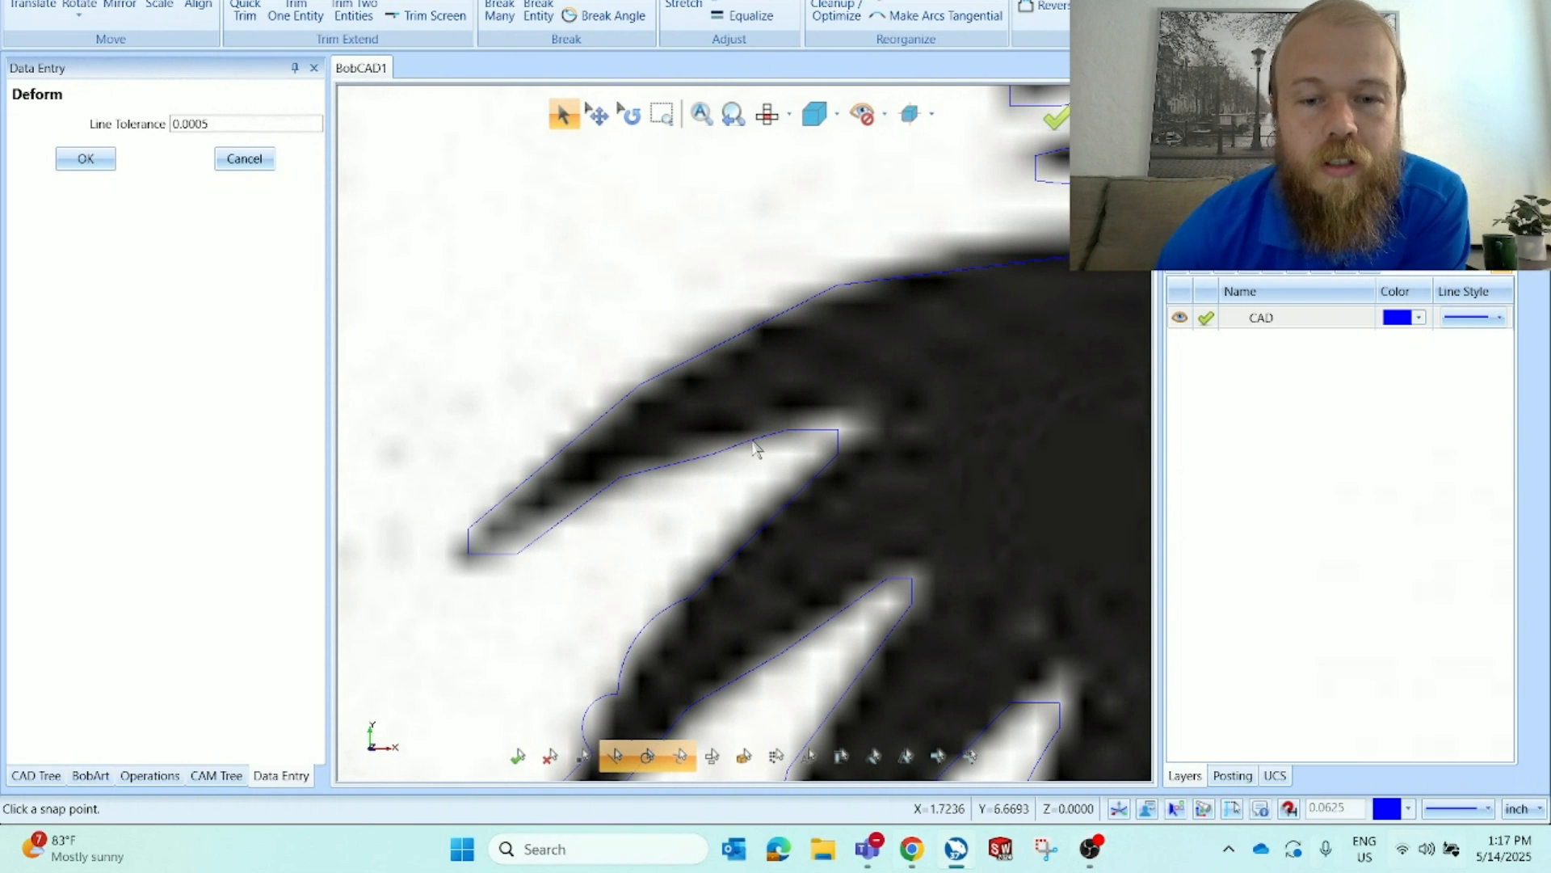
scroll(727, 436, down, 8)
scroll(697, 420, down, 5)
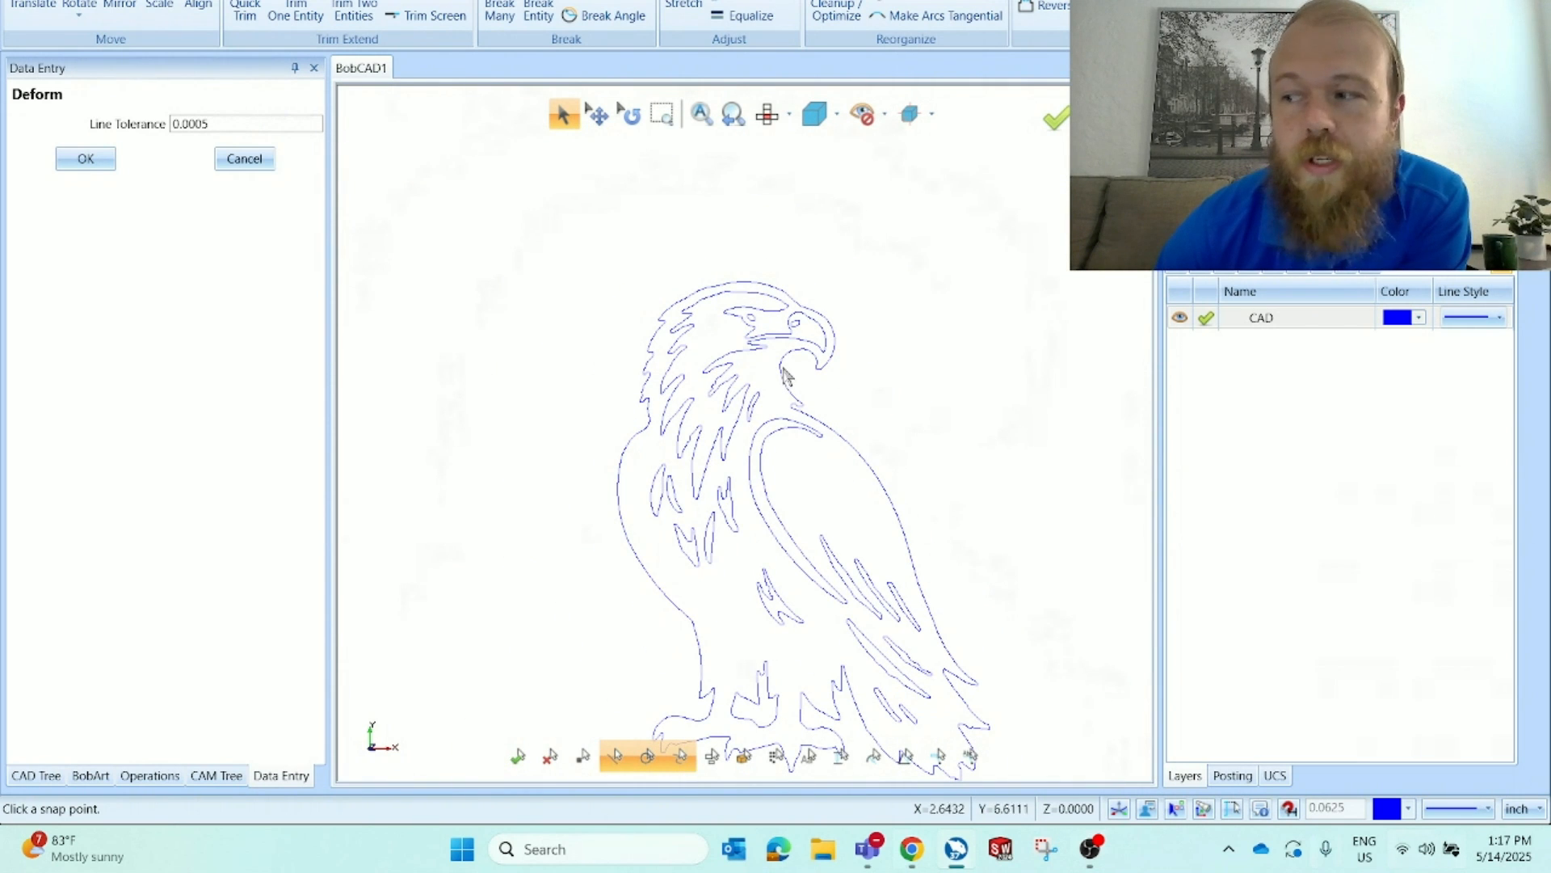
click(264, 159)
scroll(743, 387, down, 4)
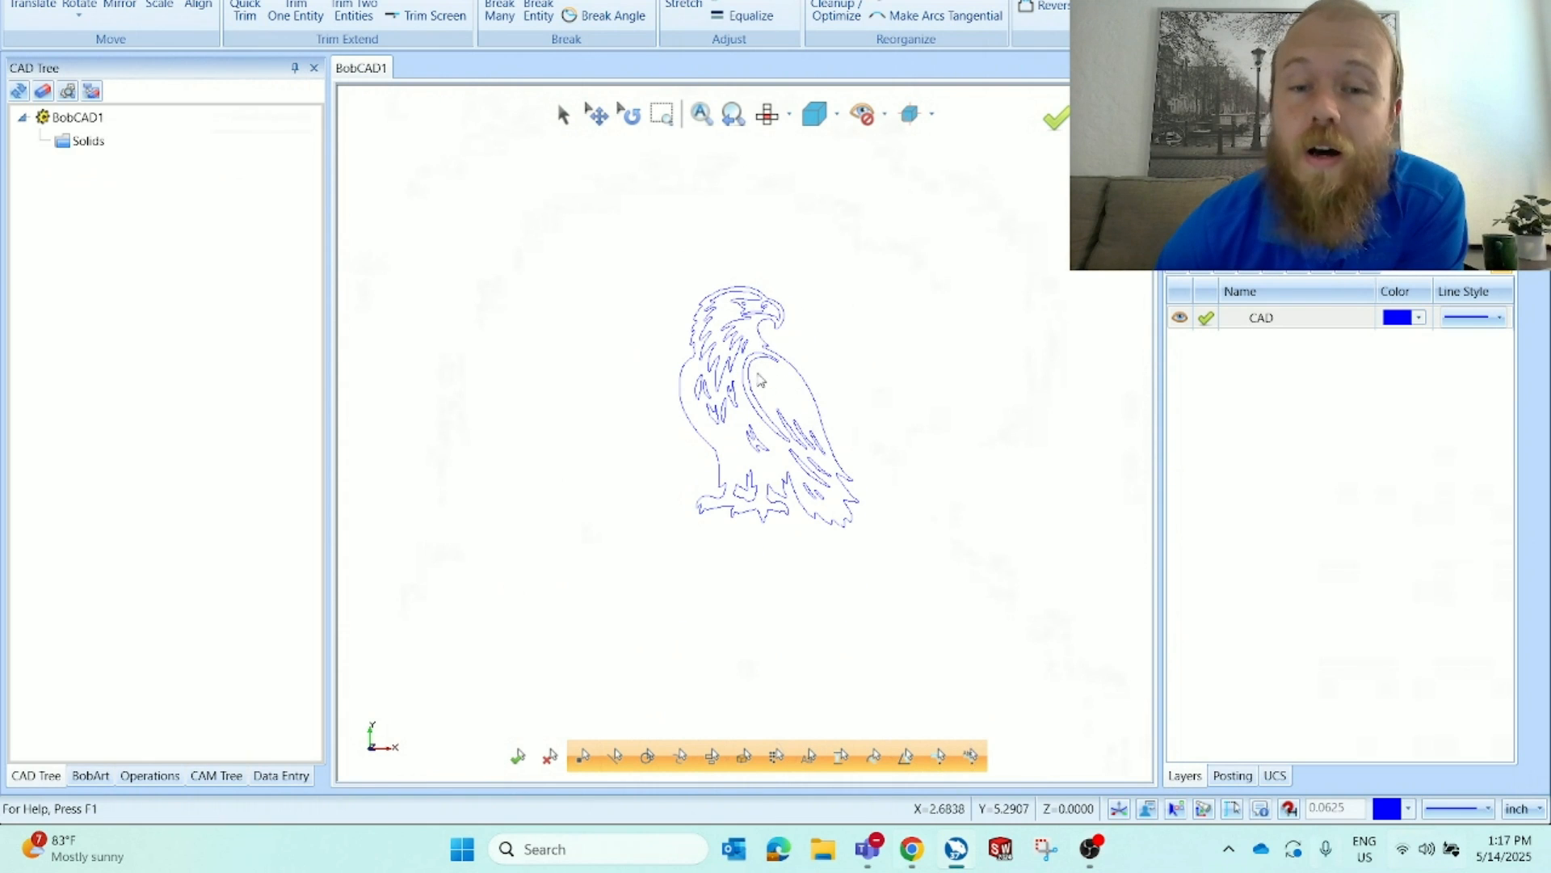
scroll(758, 390, up, 2)
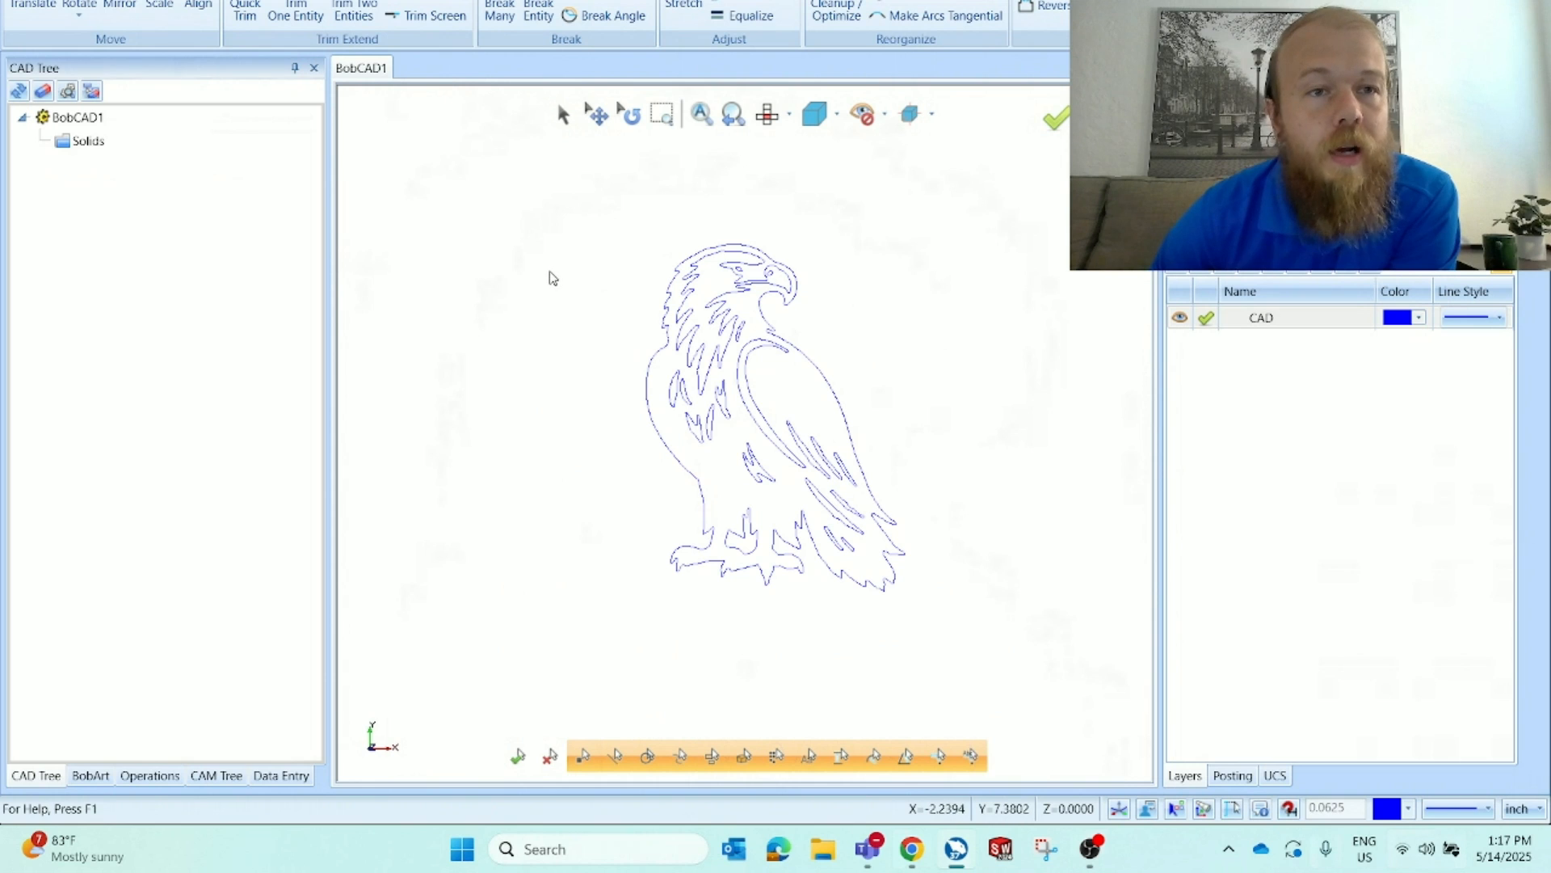
Edit the Emboss Model canvas in BobArt and set the canvas X size to 6 inches
click(95, 775)
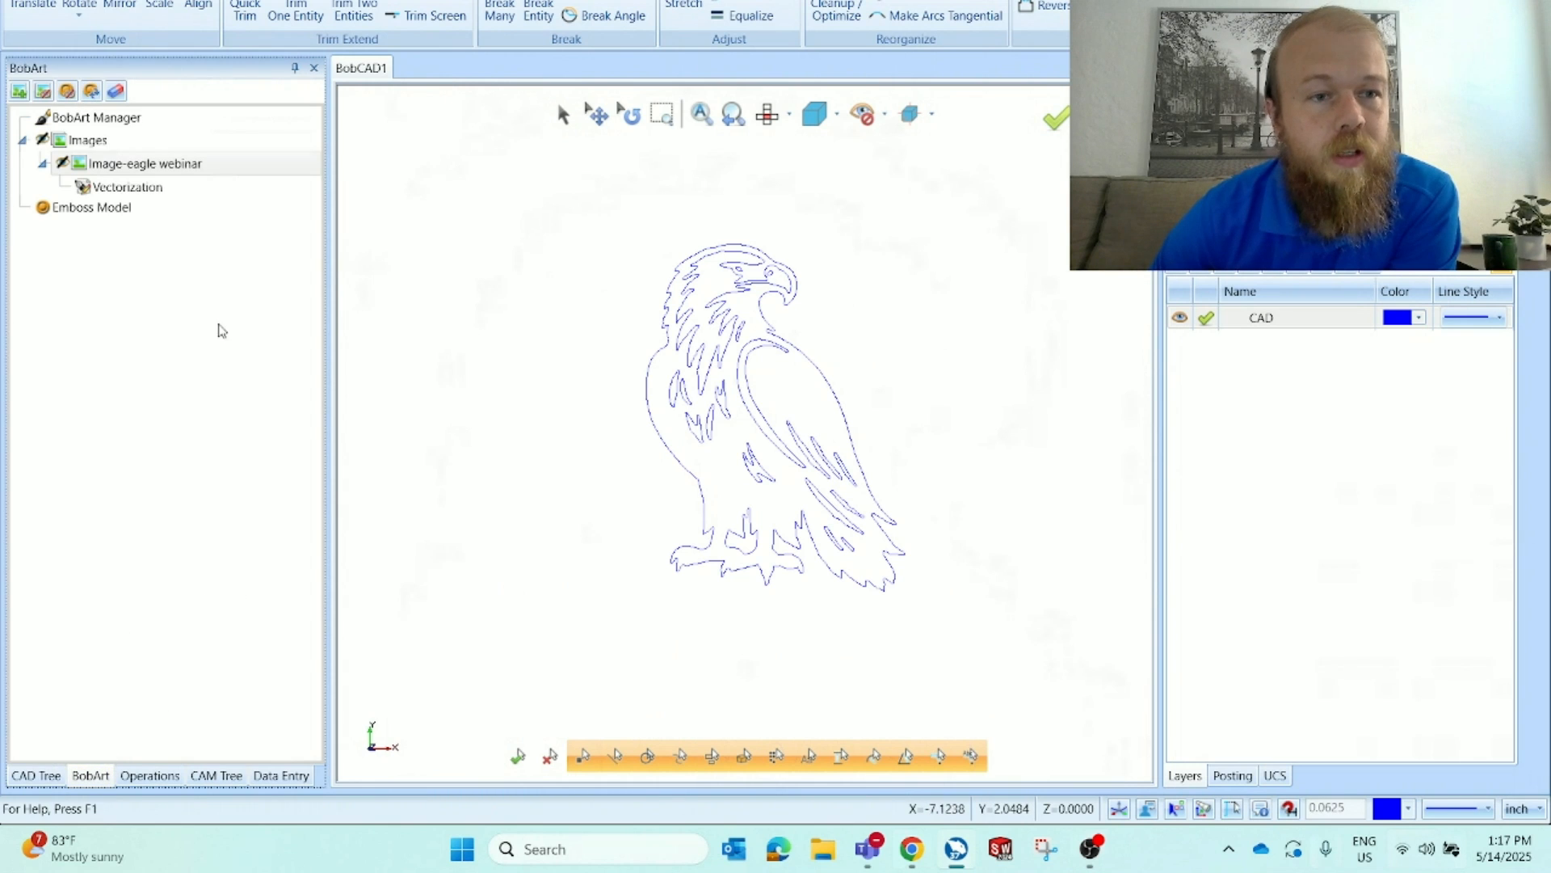
right_click(170, 210)
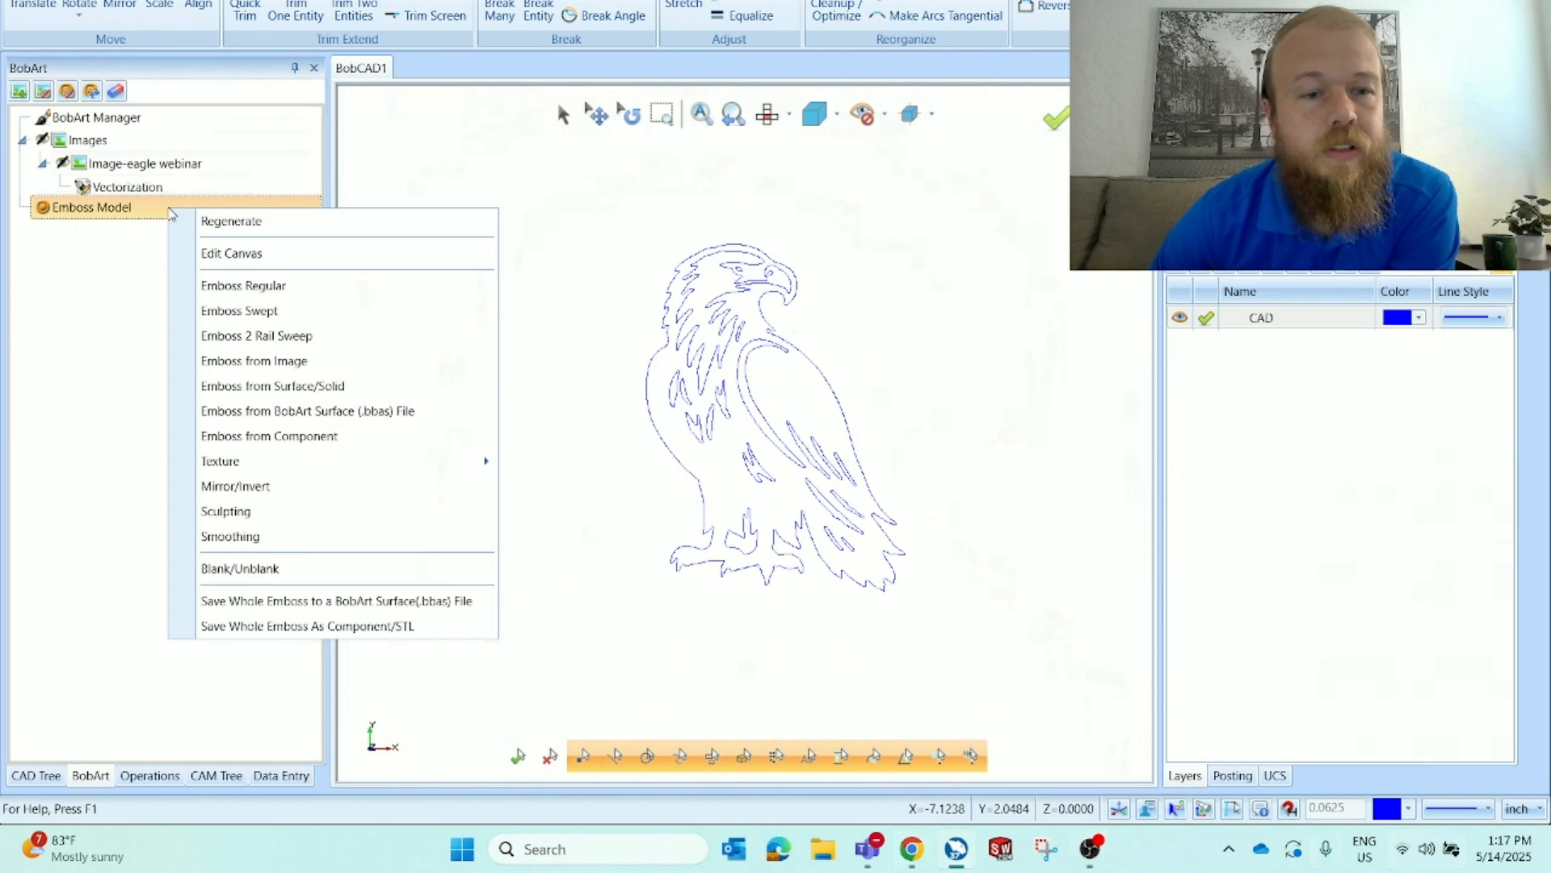
click(322, 258)
scroll(643, 502, down, 4)
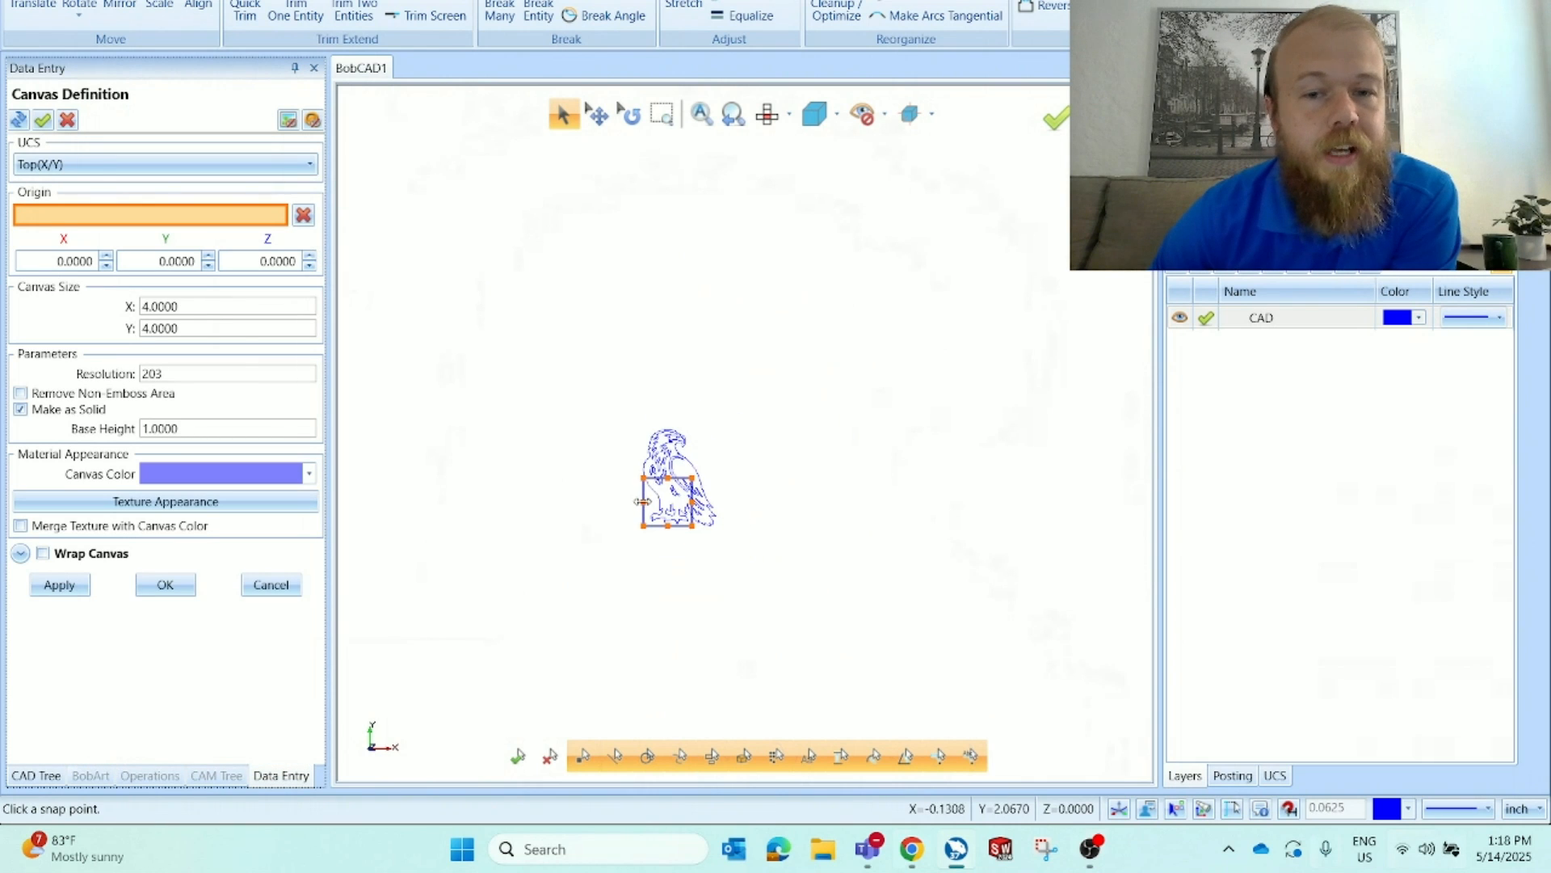
scroll(643, 502, up, 5)
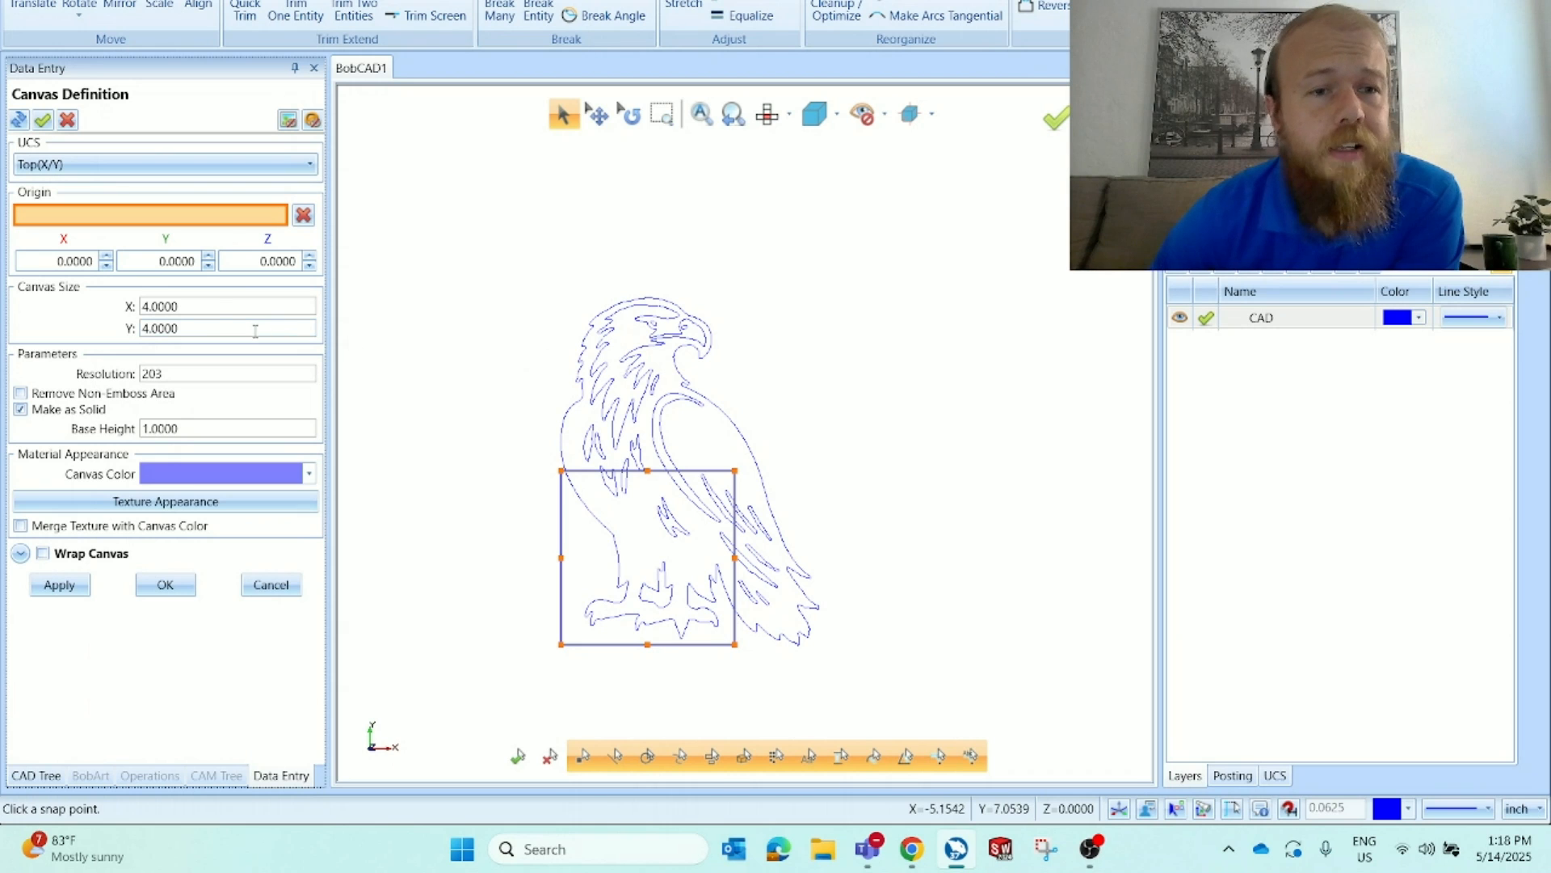
drag(216, 308, 142, 315)
key(BackSpace)
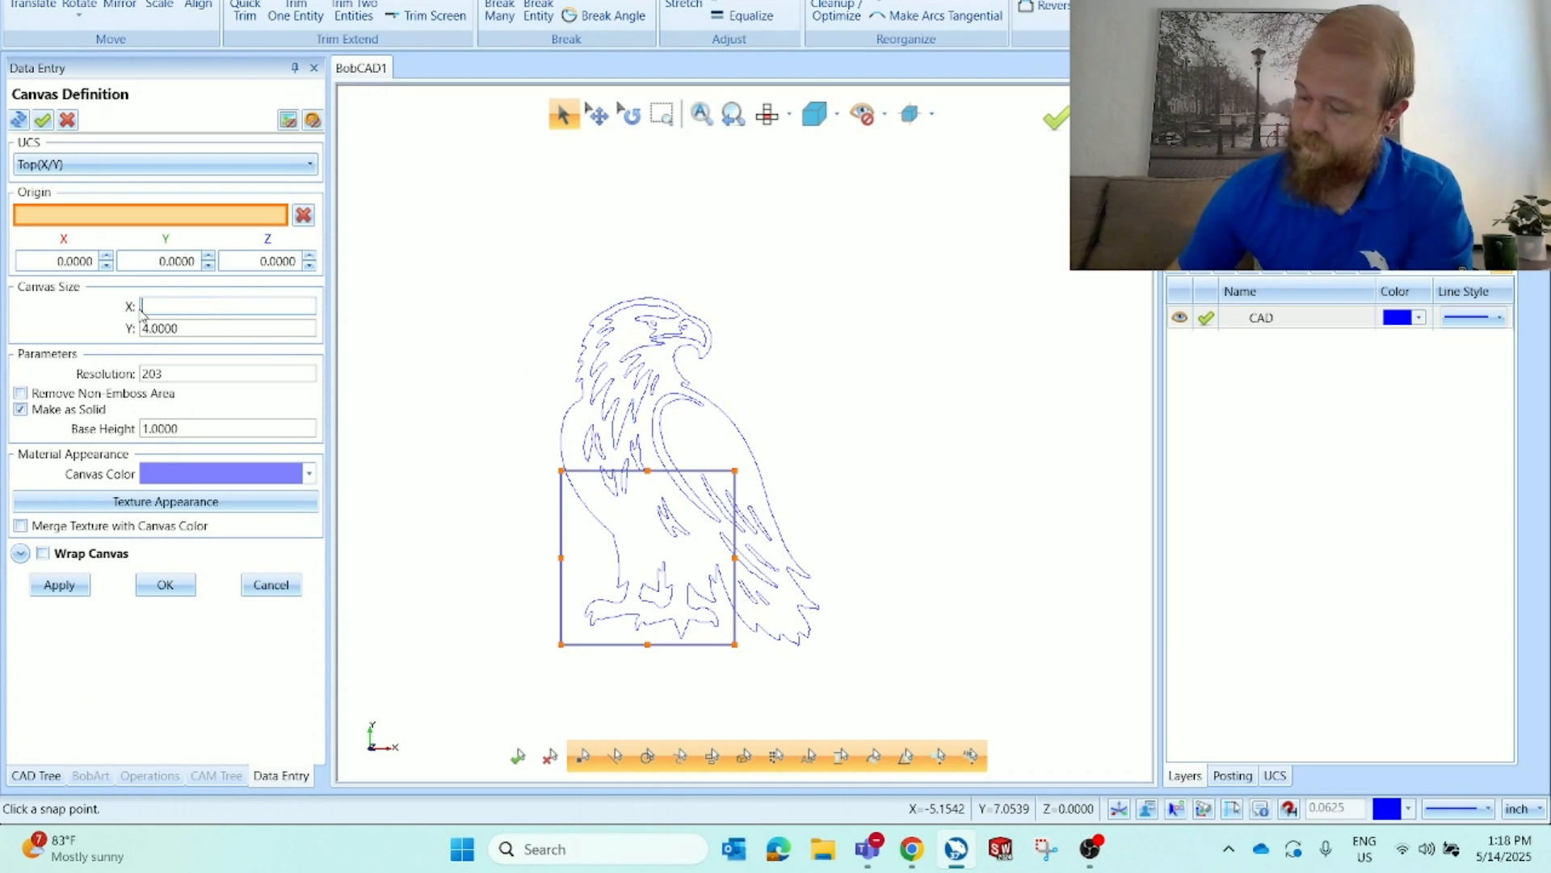
text(10)
key(Tab)
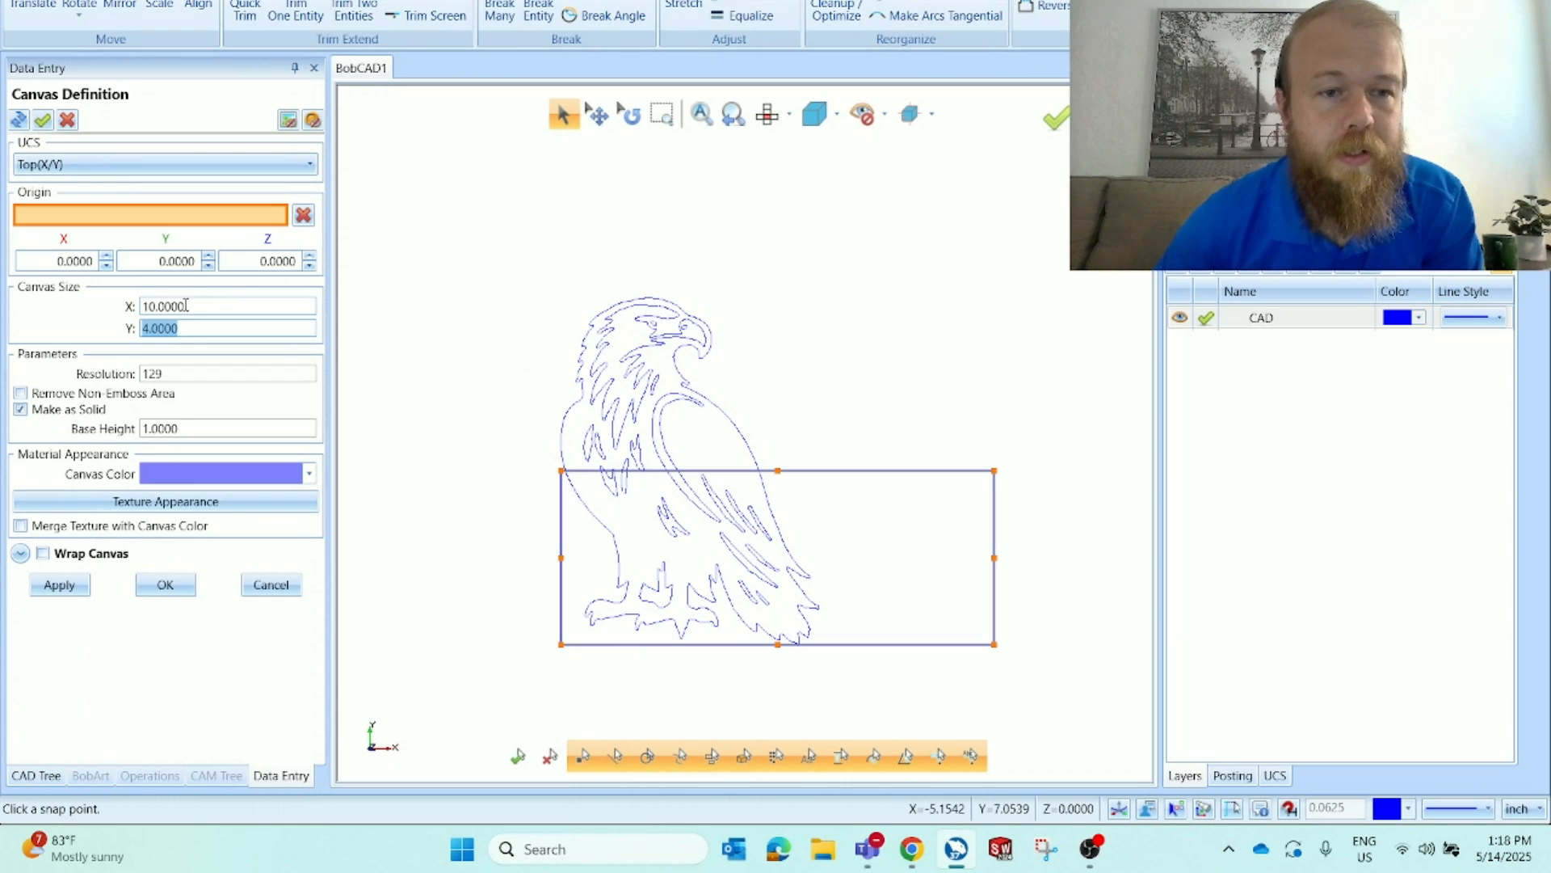
drag(186, 305, 123, 330)
text(68)
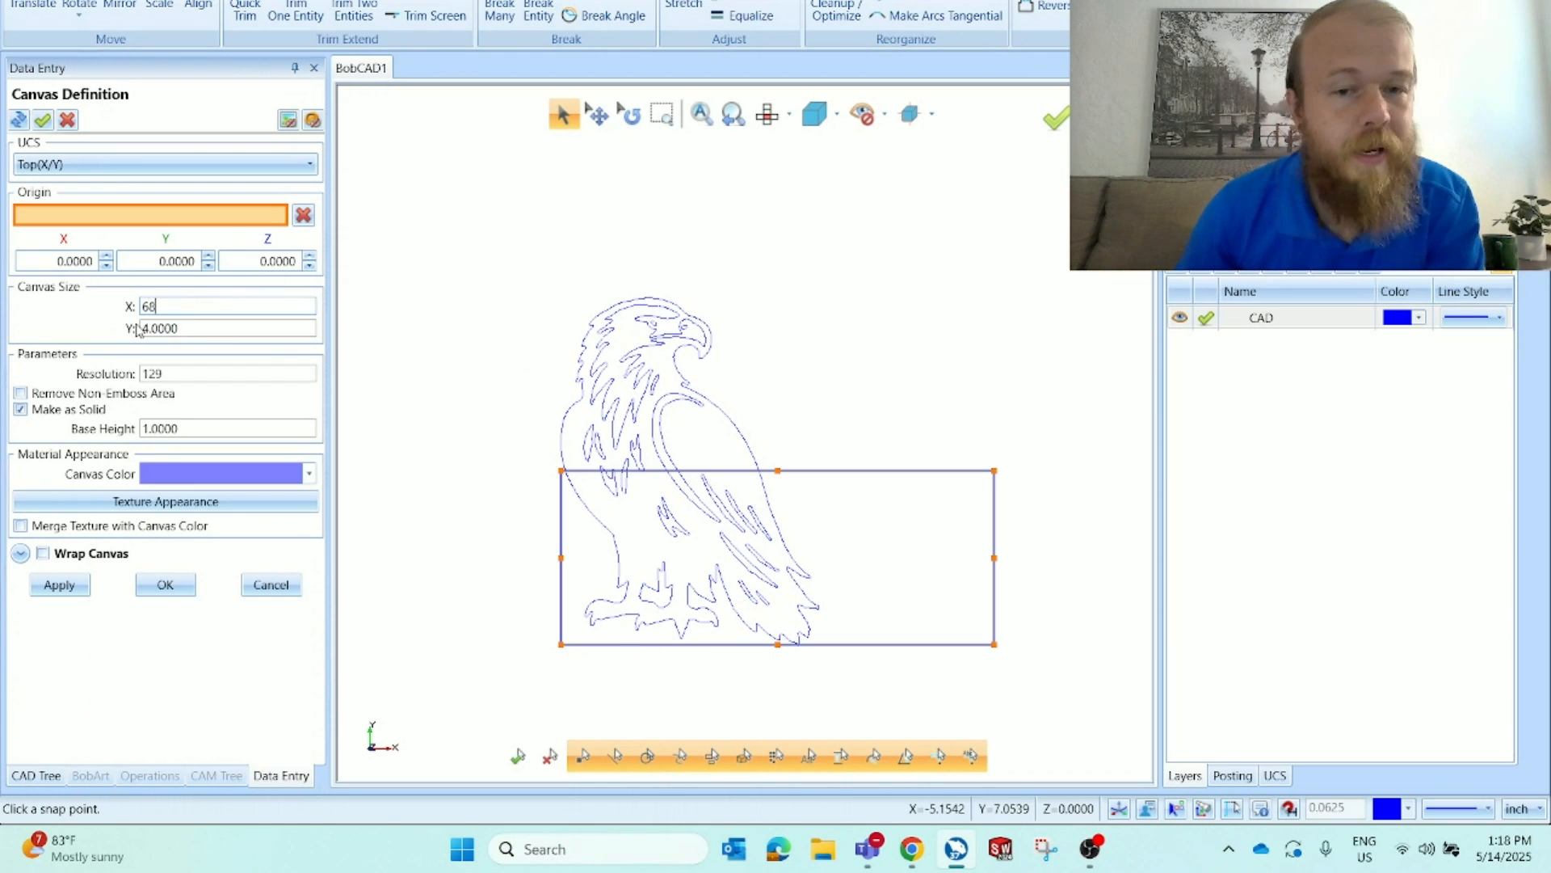
key(BackSpace)
key(Tab)
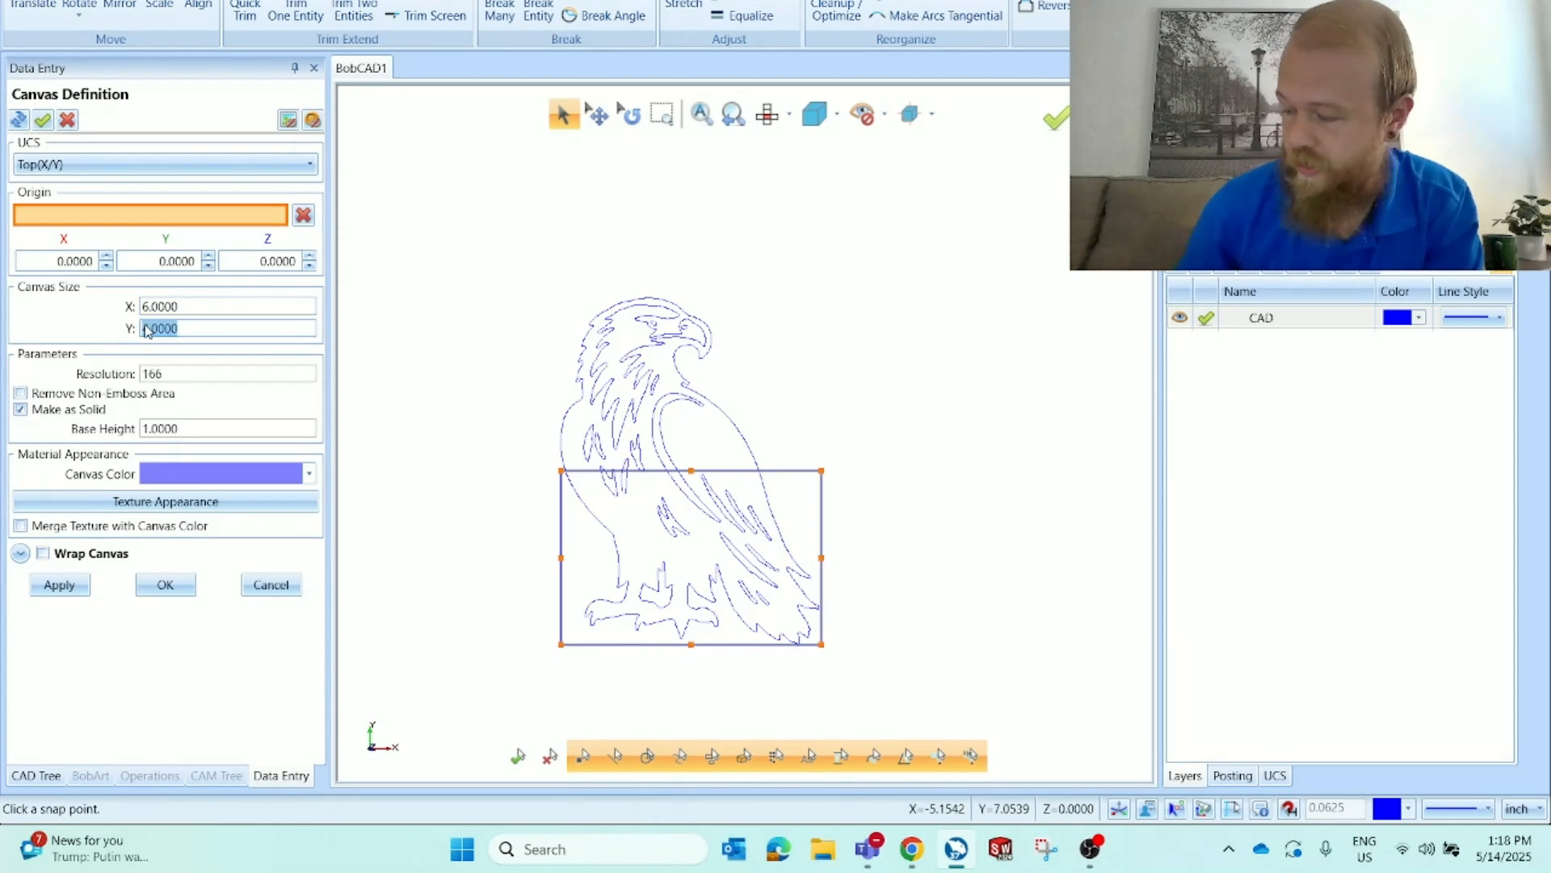
Set the canvas Y size to 8 inches and apply the canvas definition
key(BackSpace)
text(8)
key(Tab)
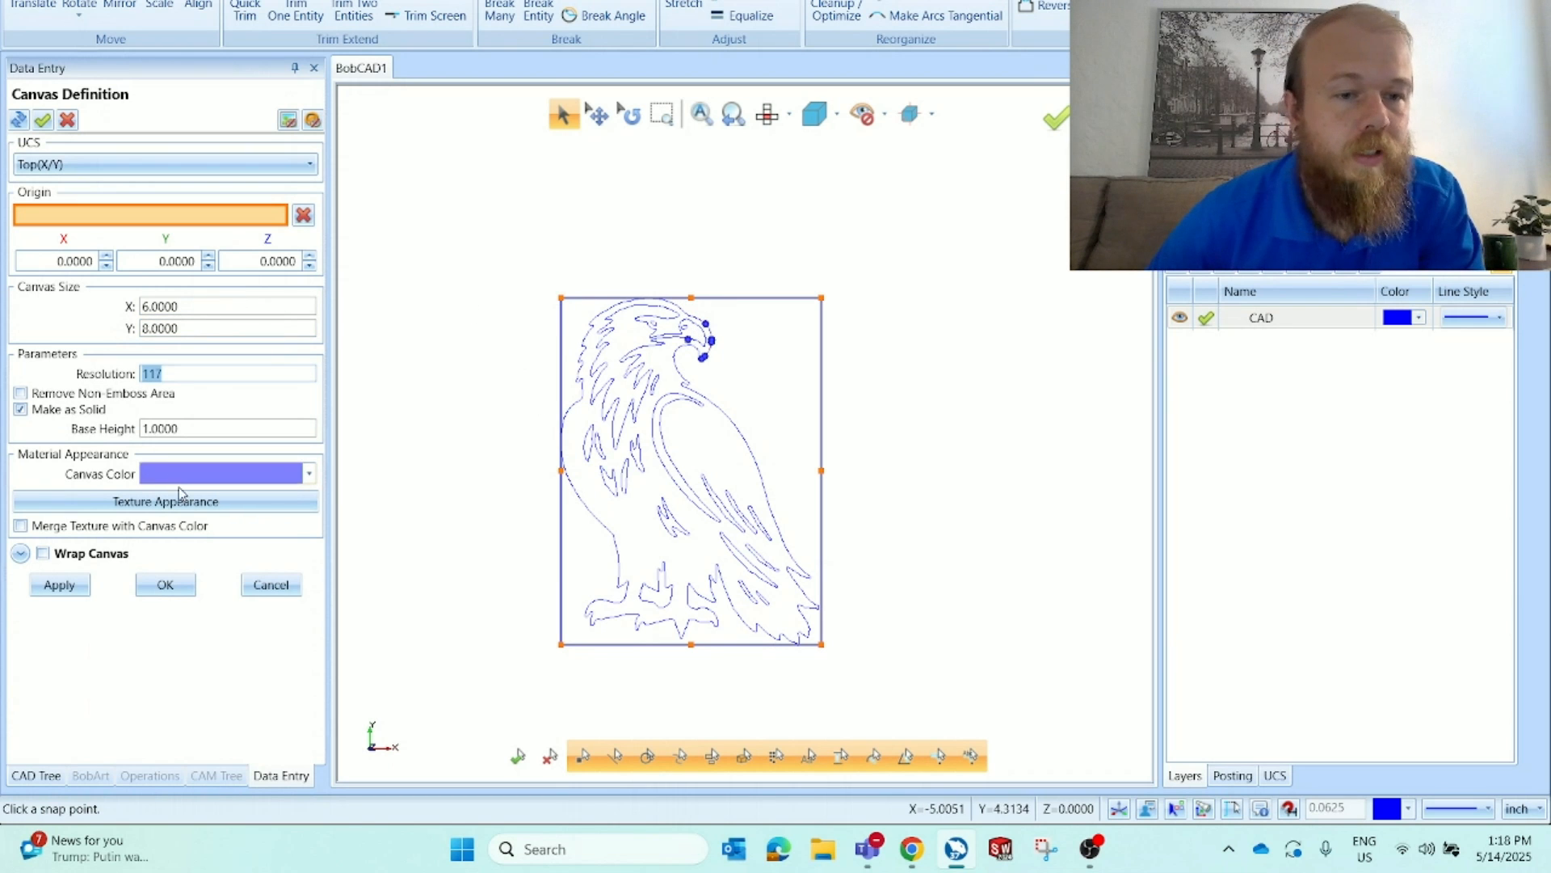
drag(179, 427, 136, 438)
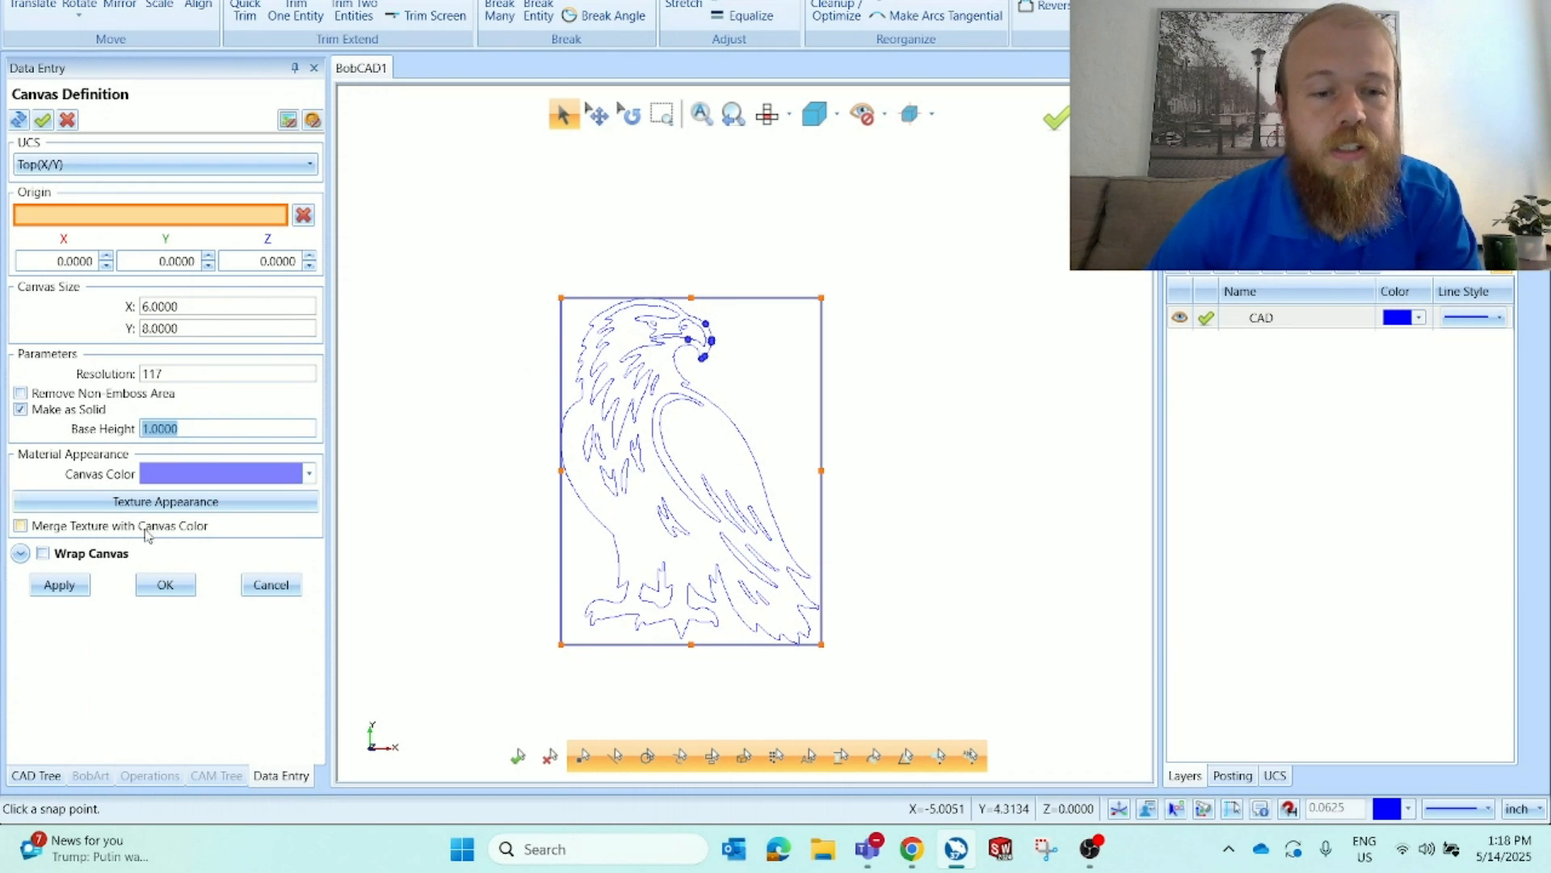
click(166, 585)
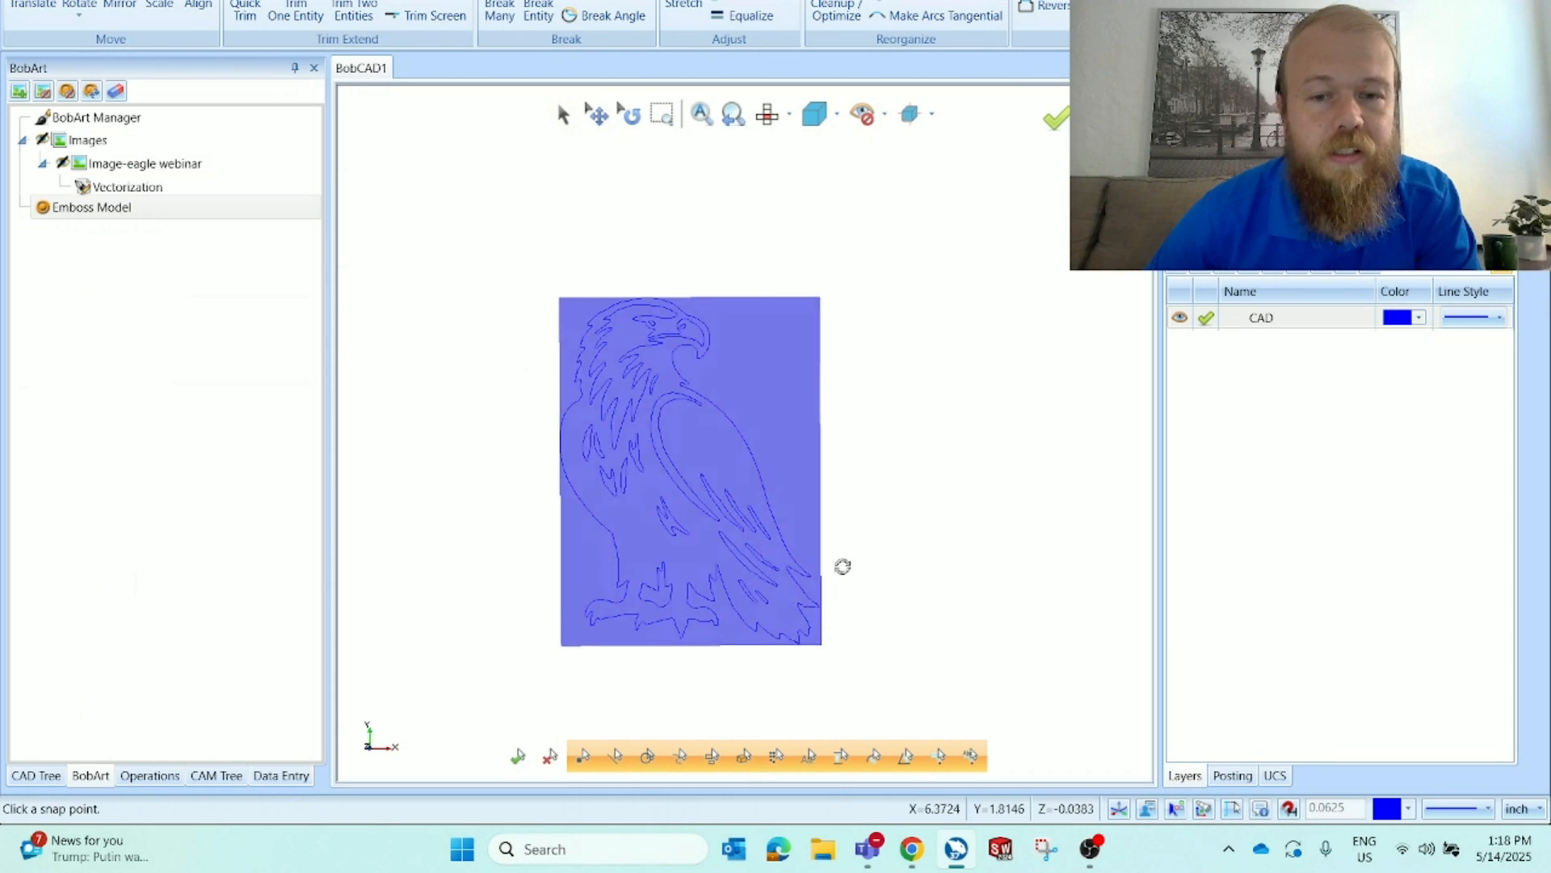
Inspect the solid canvas in a 3D view and return to the top view
scroll(477, 707, up, 3)
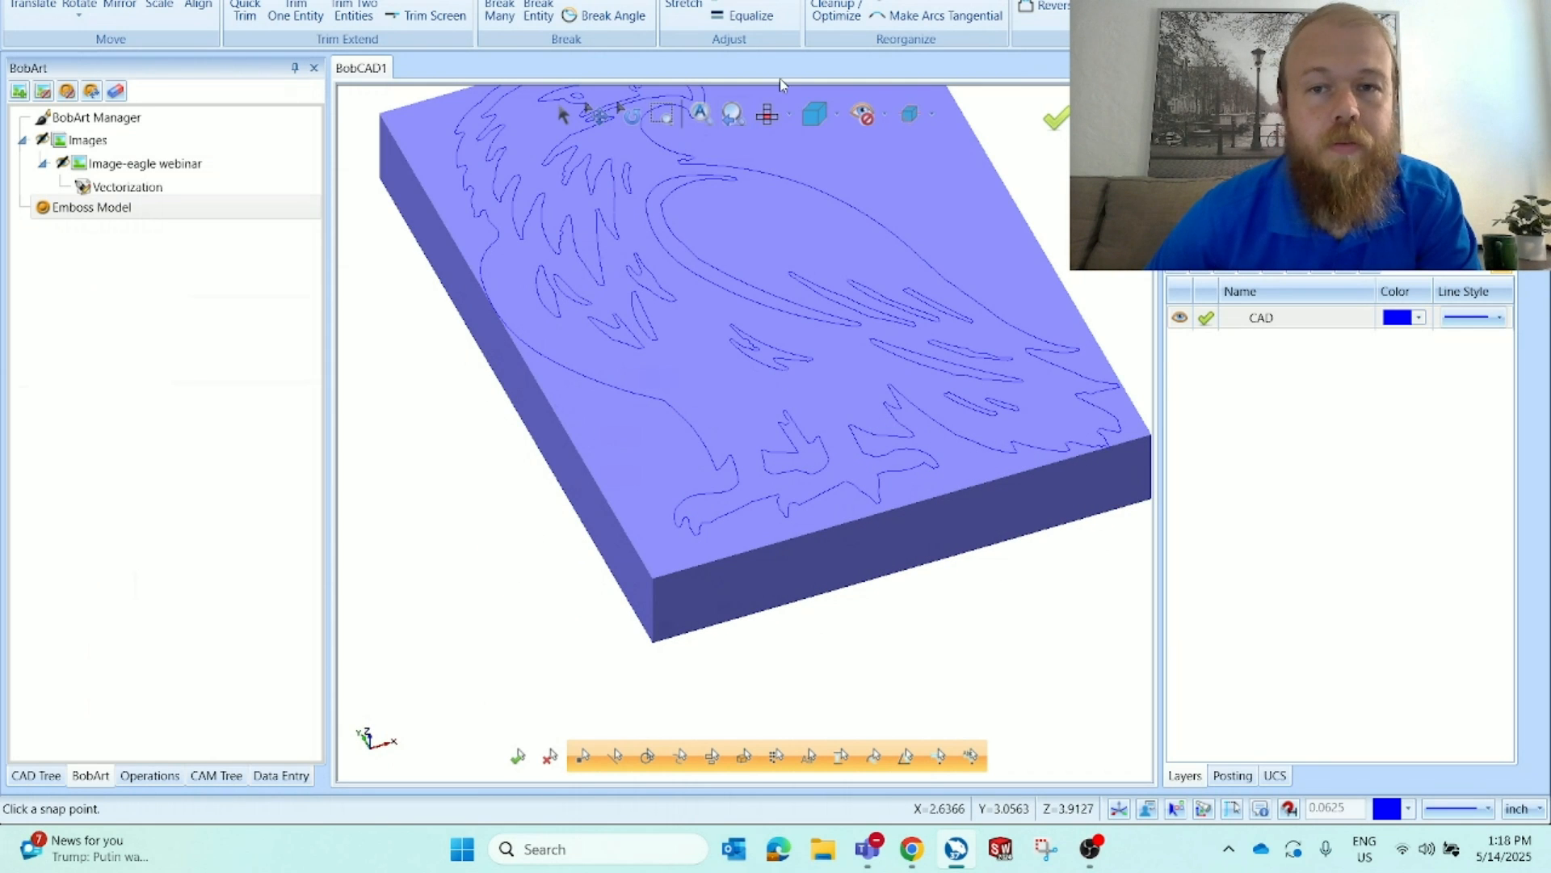
click(773, 115)
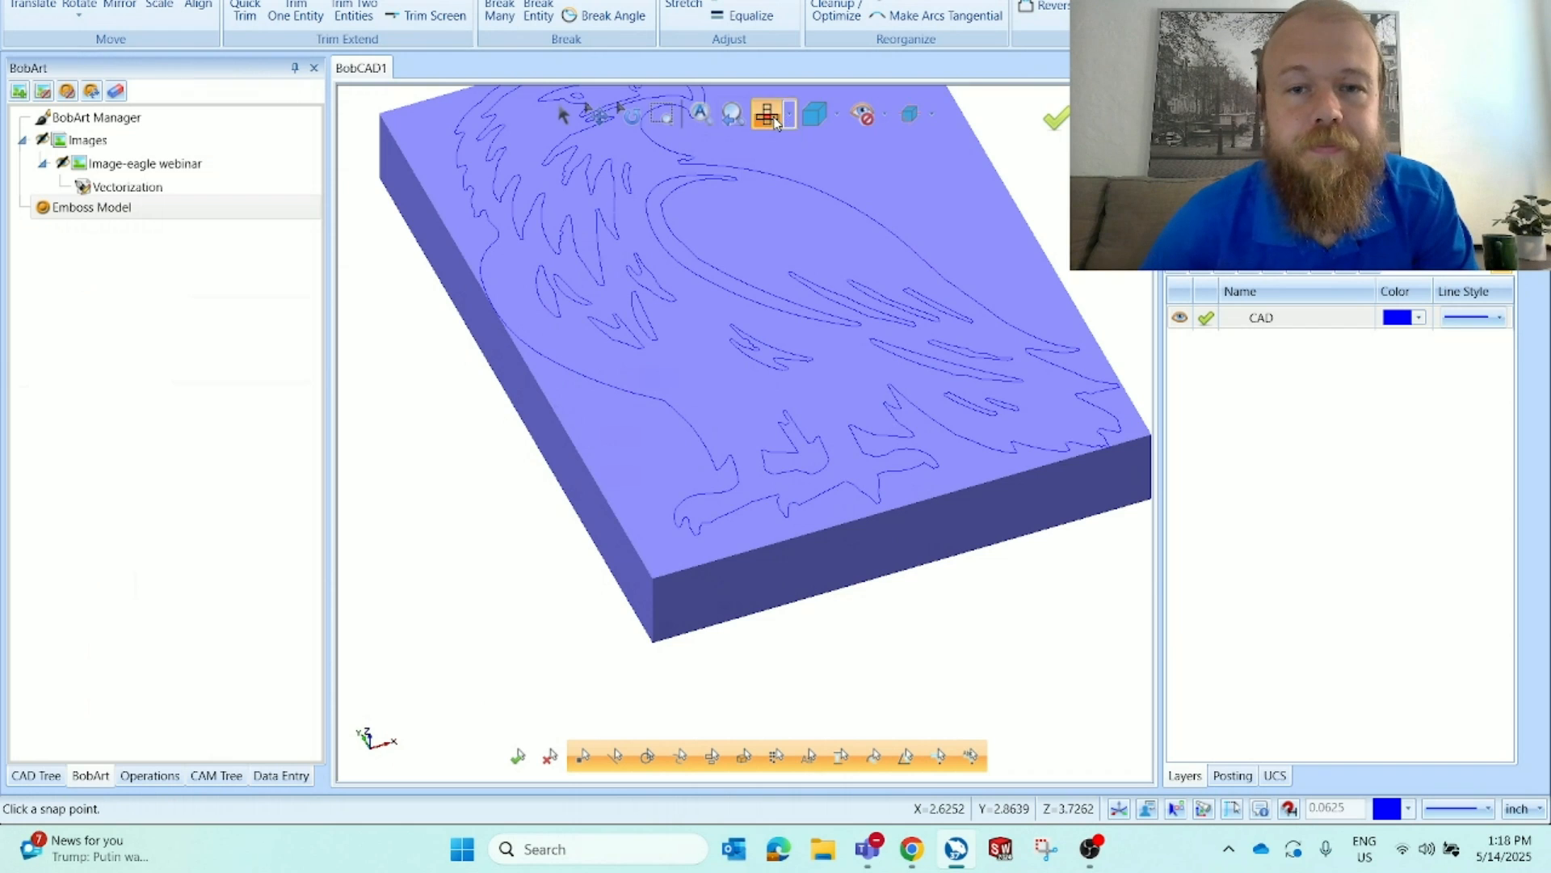
scroll(668, 504, up, 5)
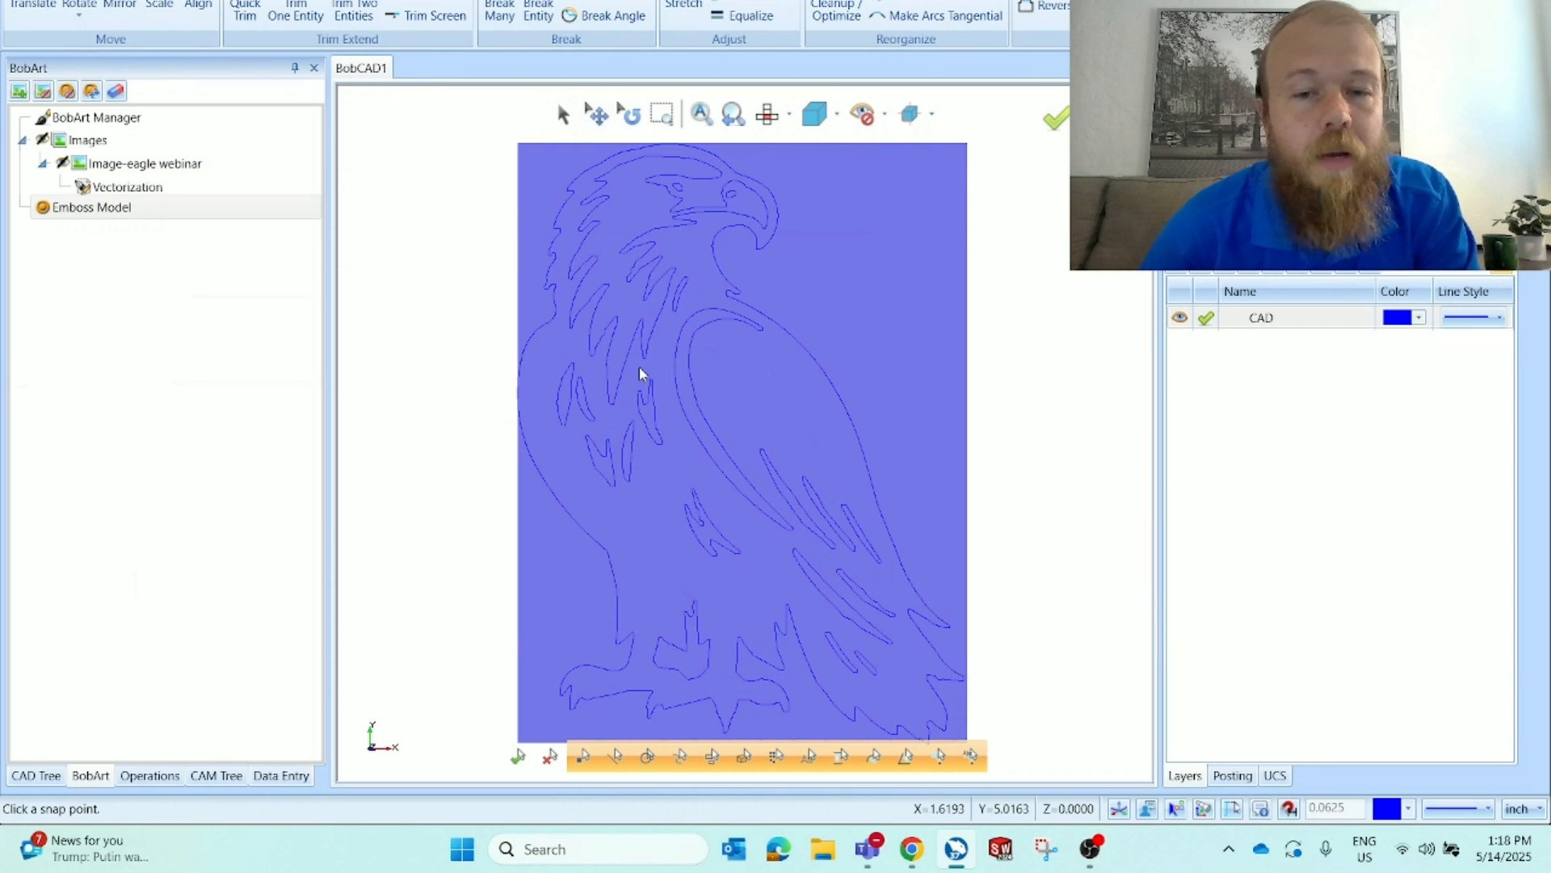
scroll(654, 420, down, 3)
scroll(665, 460, up, 2)
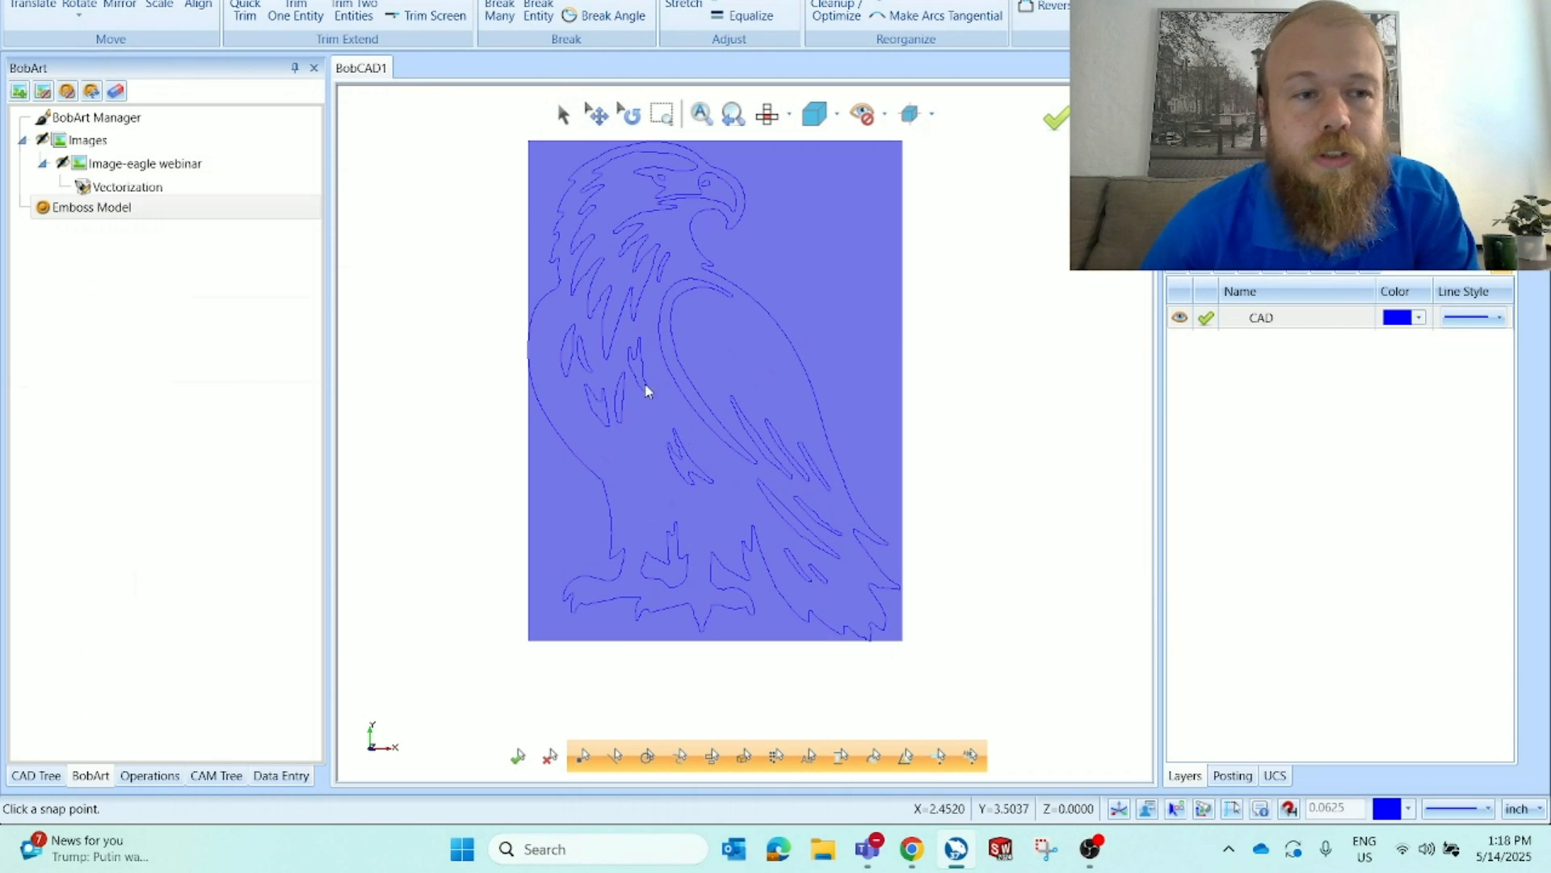
Start an Emboss Regular on the Emboss Model and chain-select the eagle's outer outline
right_click(168, 218)
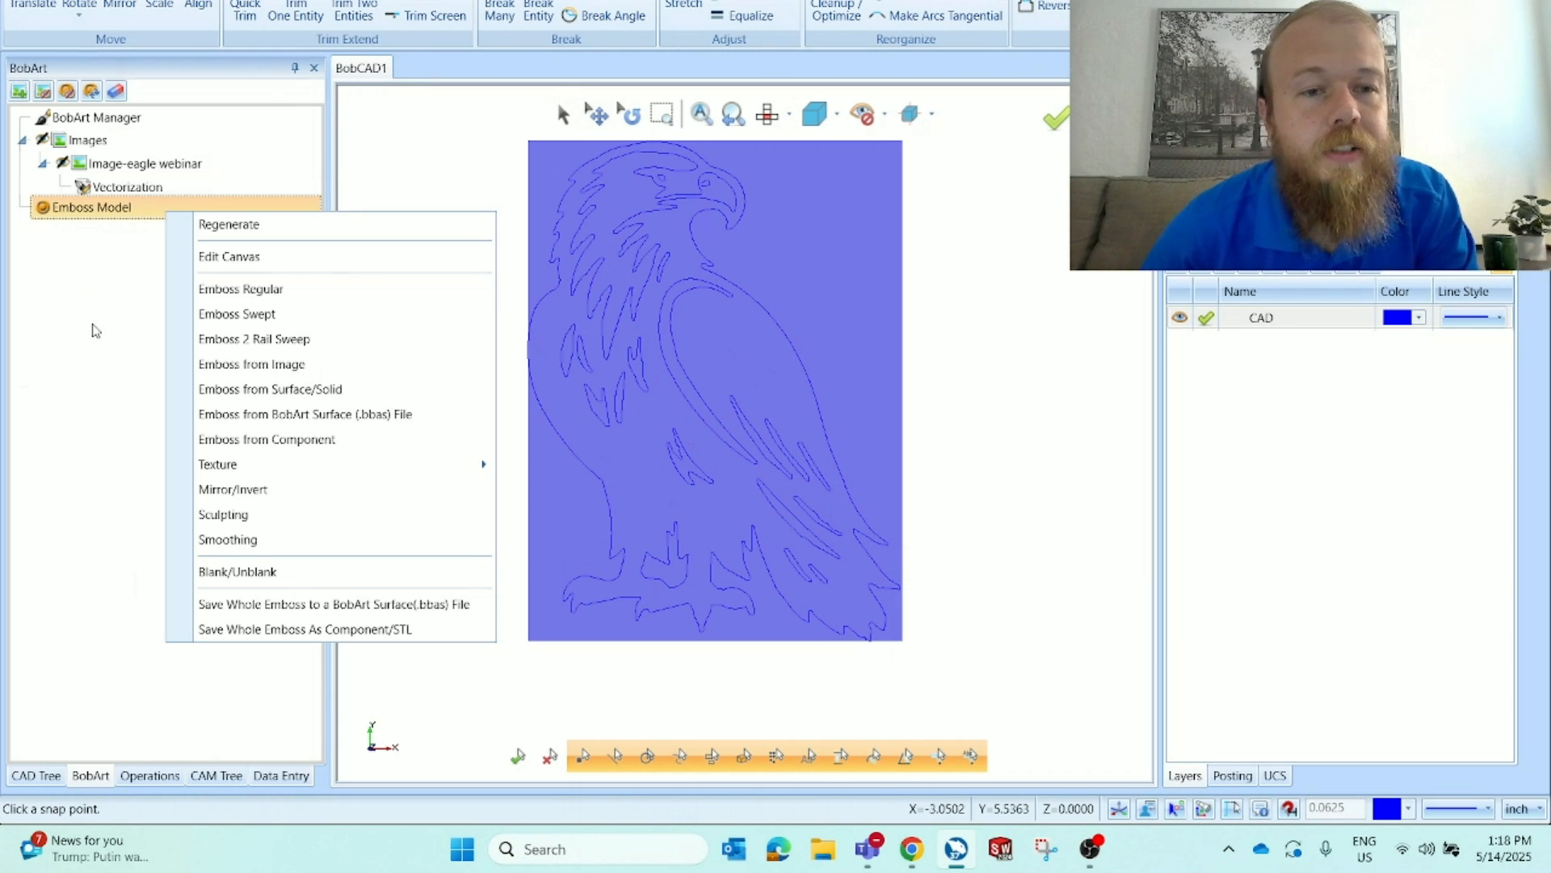
click(265, 291)
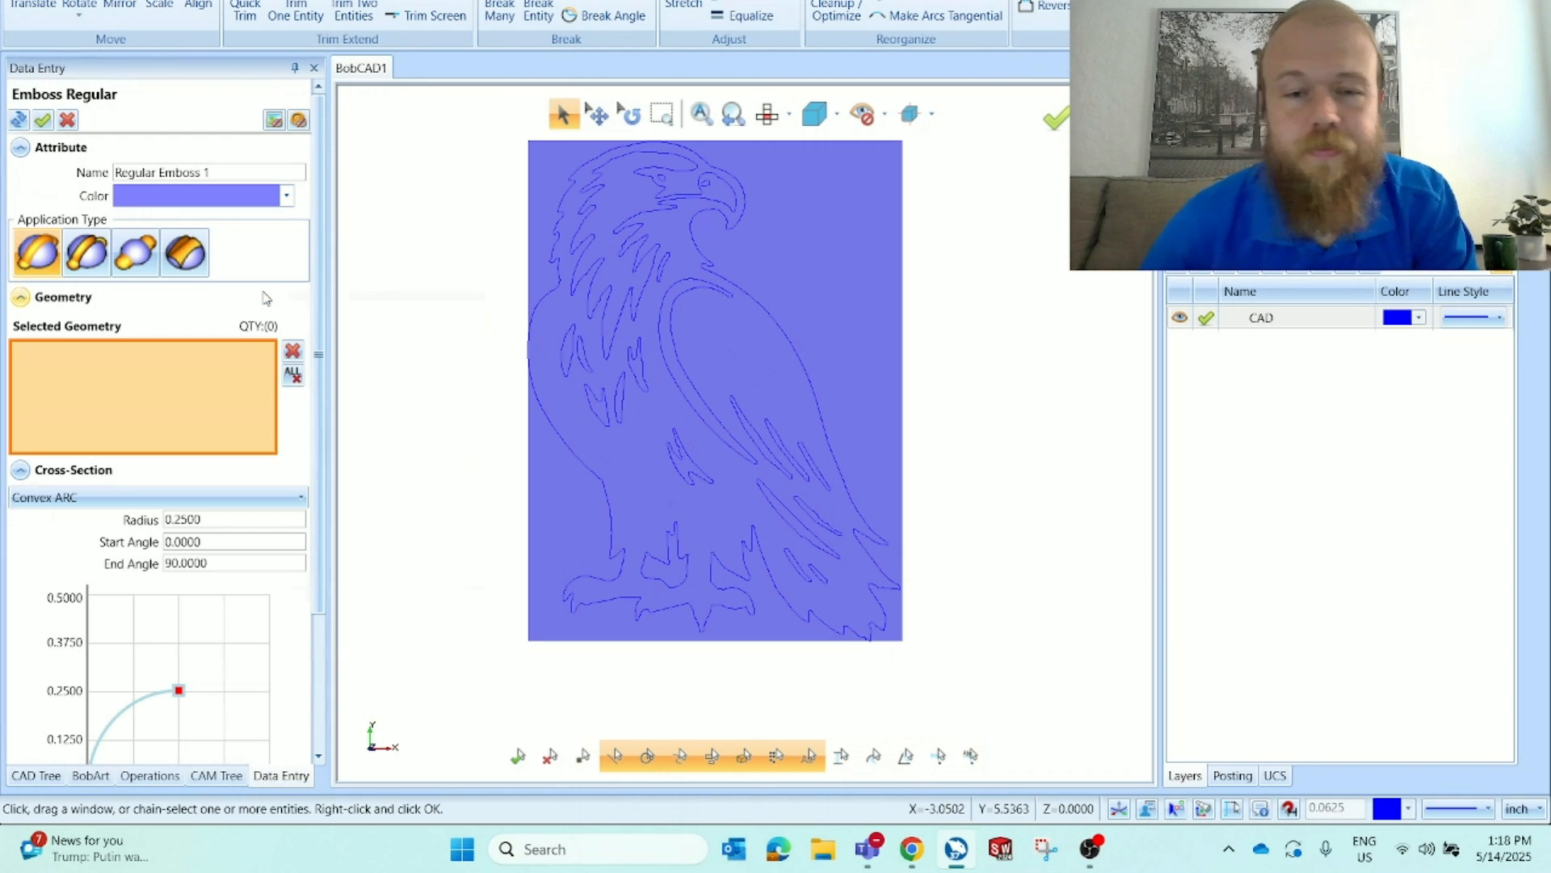
click(537, 308)
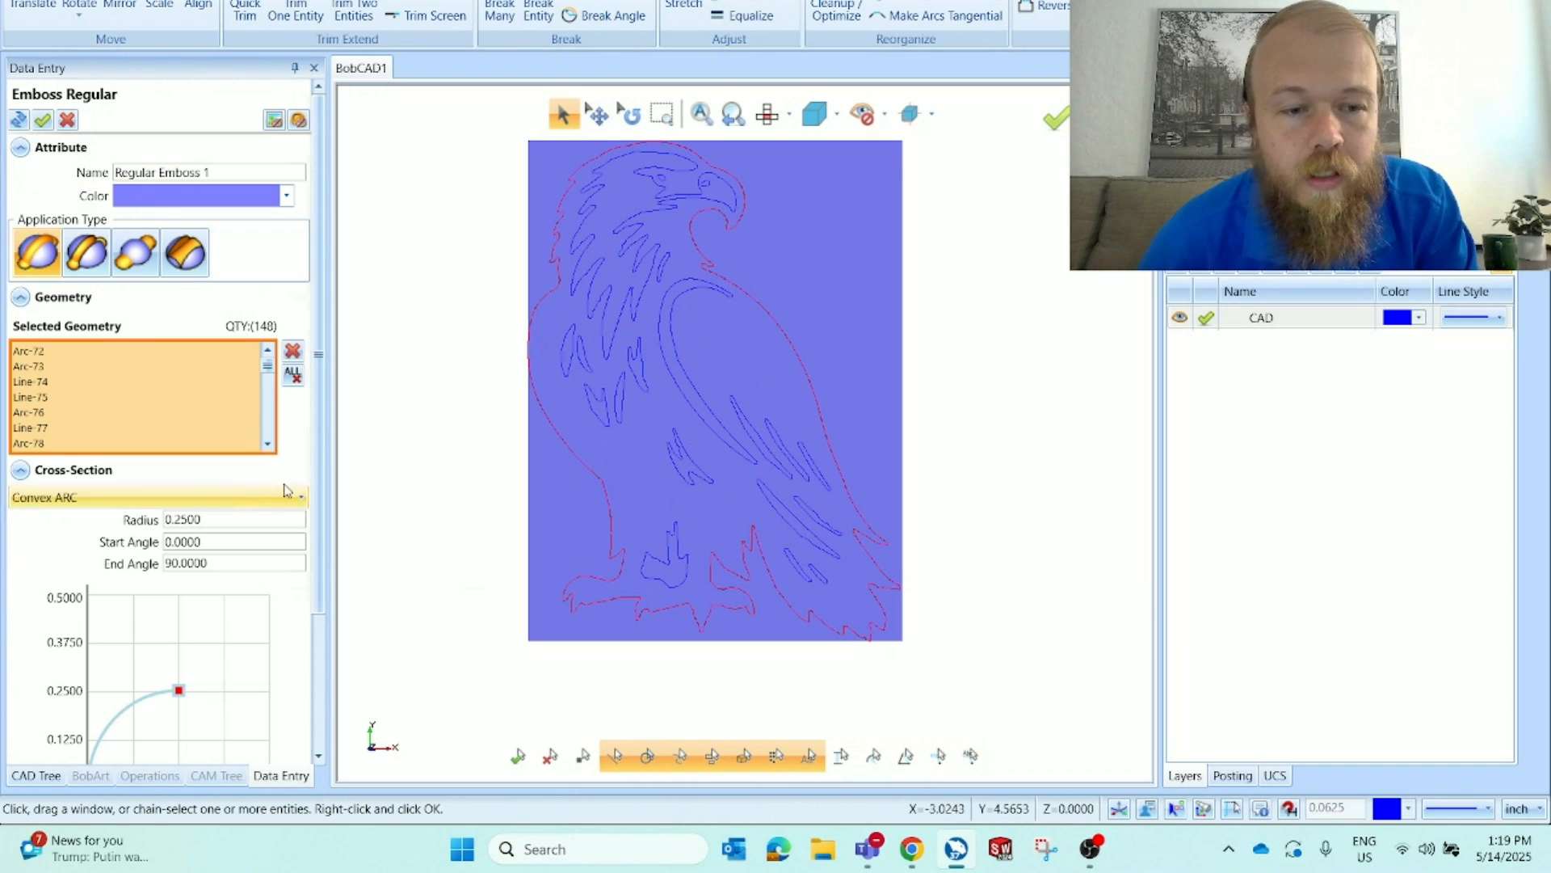
Set the emboss cross-section type to Line
scroll(292, 463, down, 2)
click(62, 399)
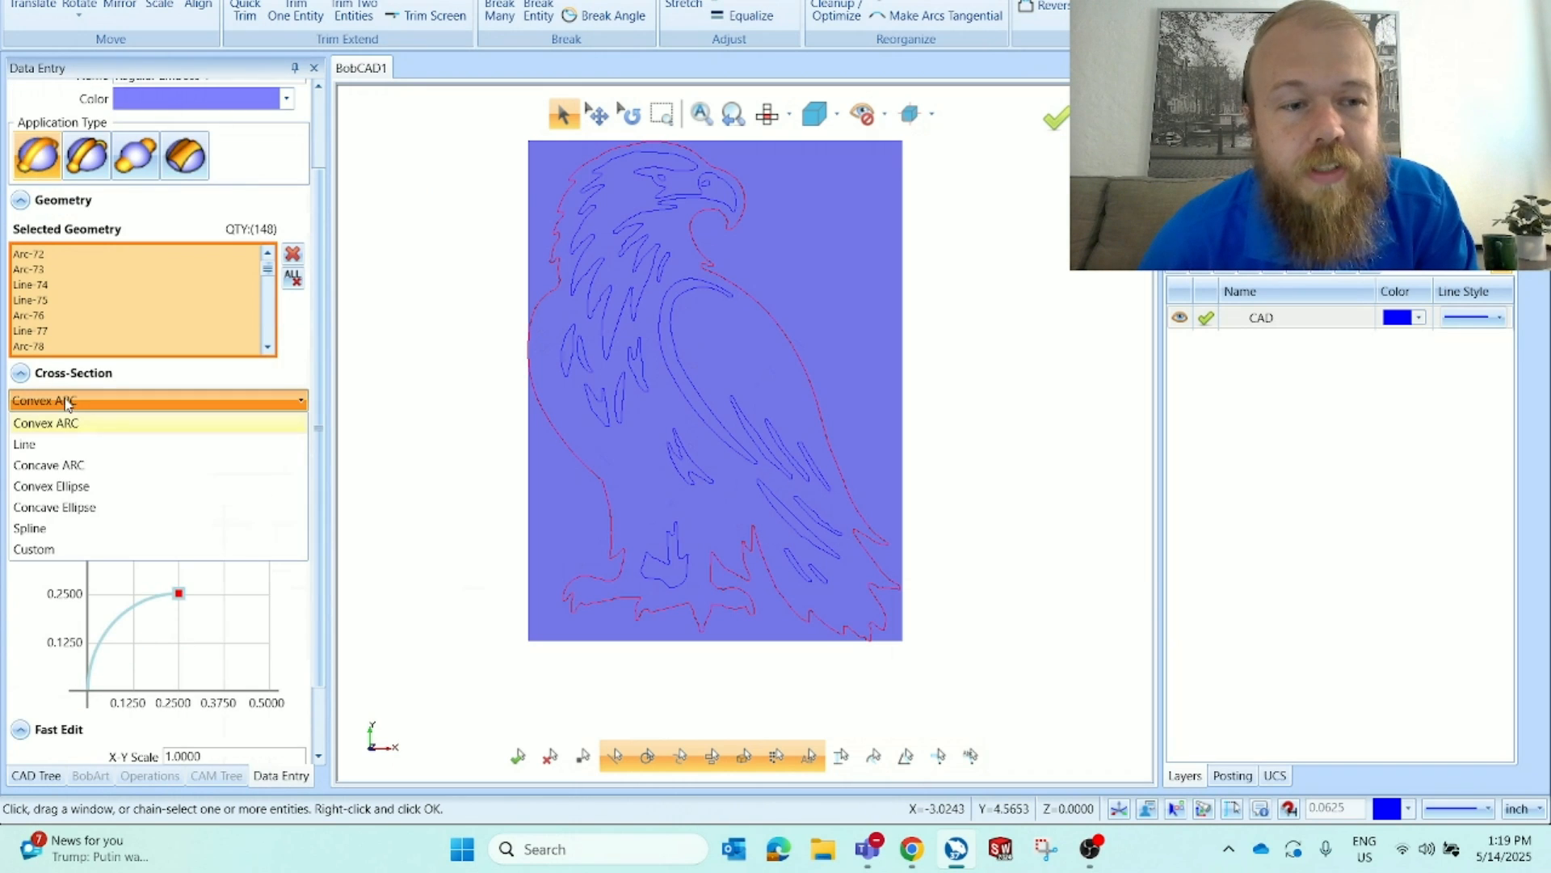
click(58, 466)
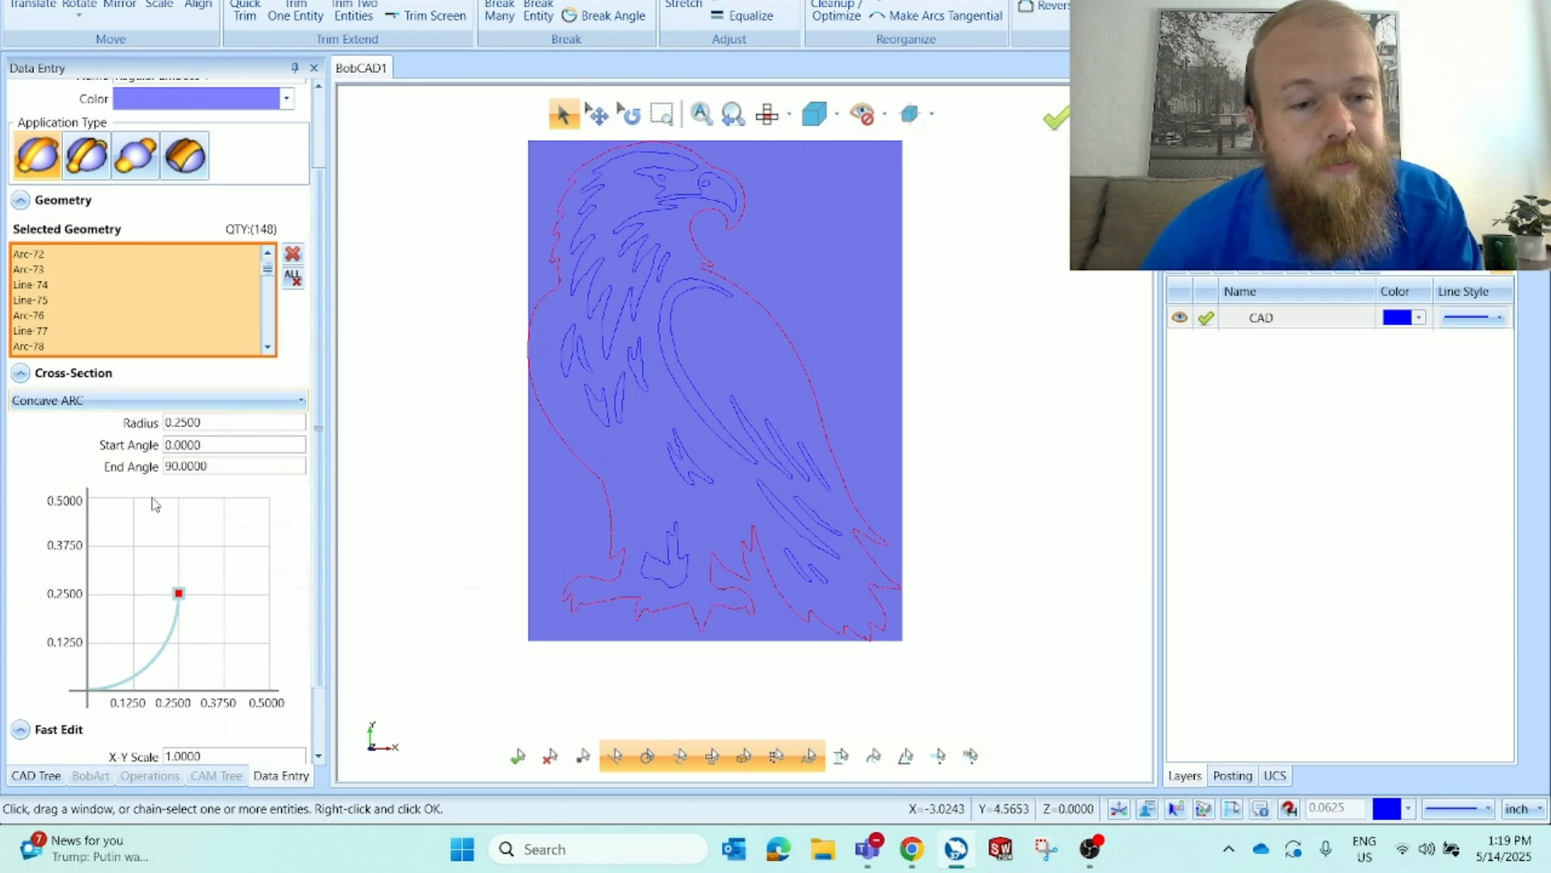
click(93, 401)
click(81, 446)
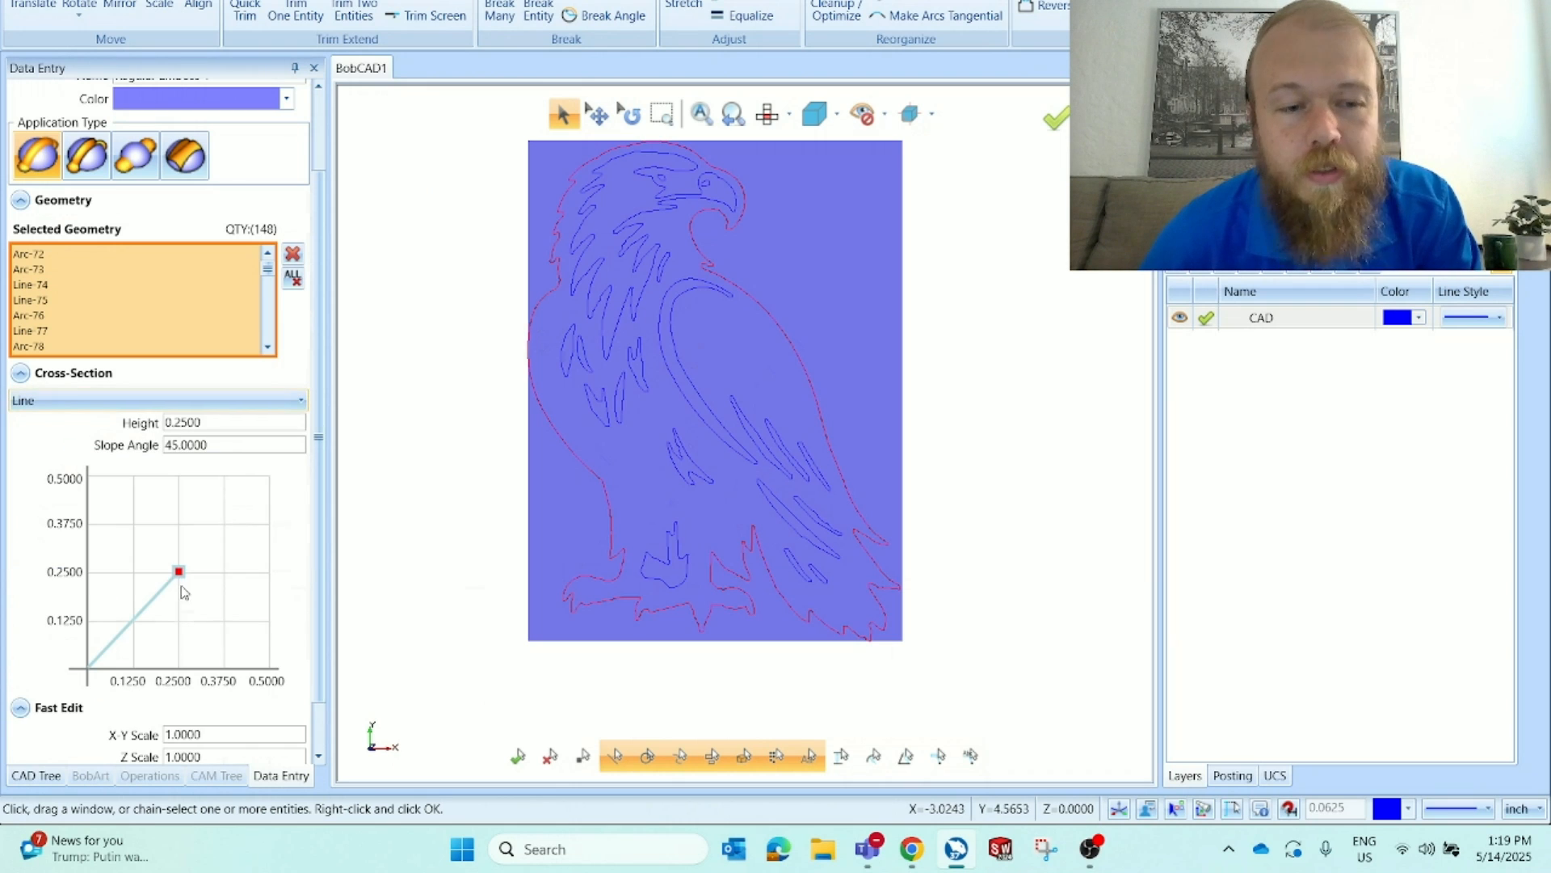
Switch the emboss cross-section type to Spline
mouse_move(181, 576)
mouse_down()
mouse_move(199, 579)
mouse_move(148, 564)
mouse_move(161, 577)
mouse_up()
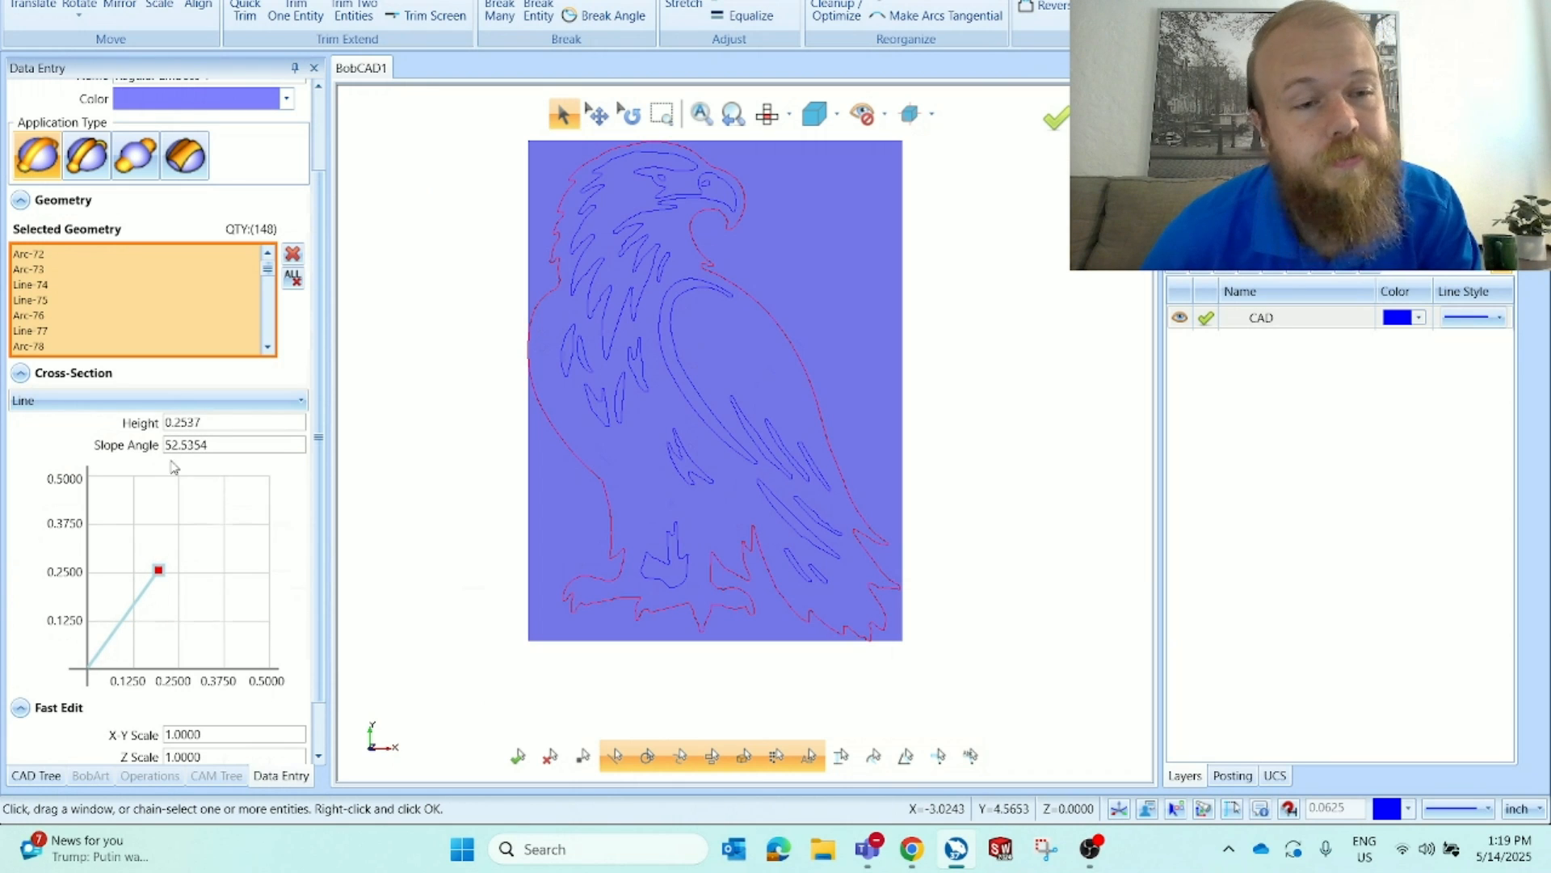
click(162, 402)
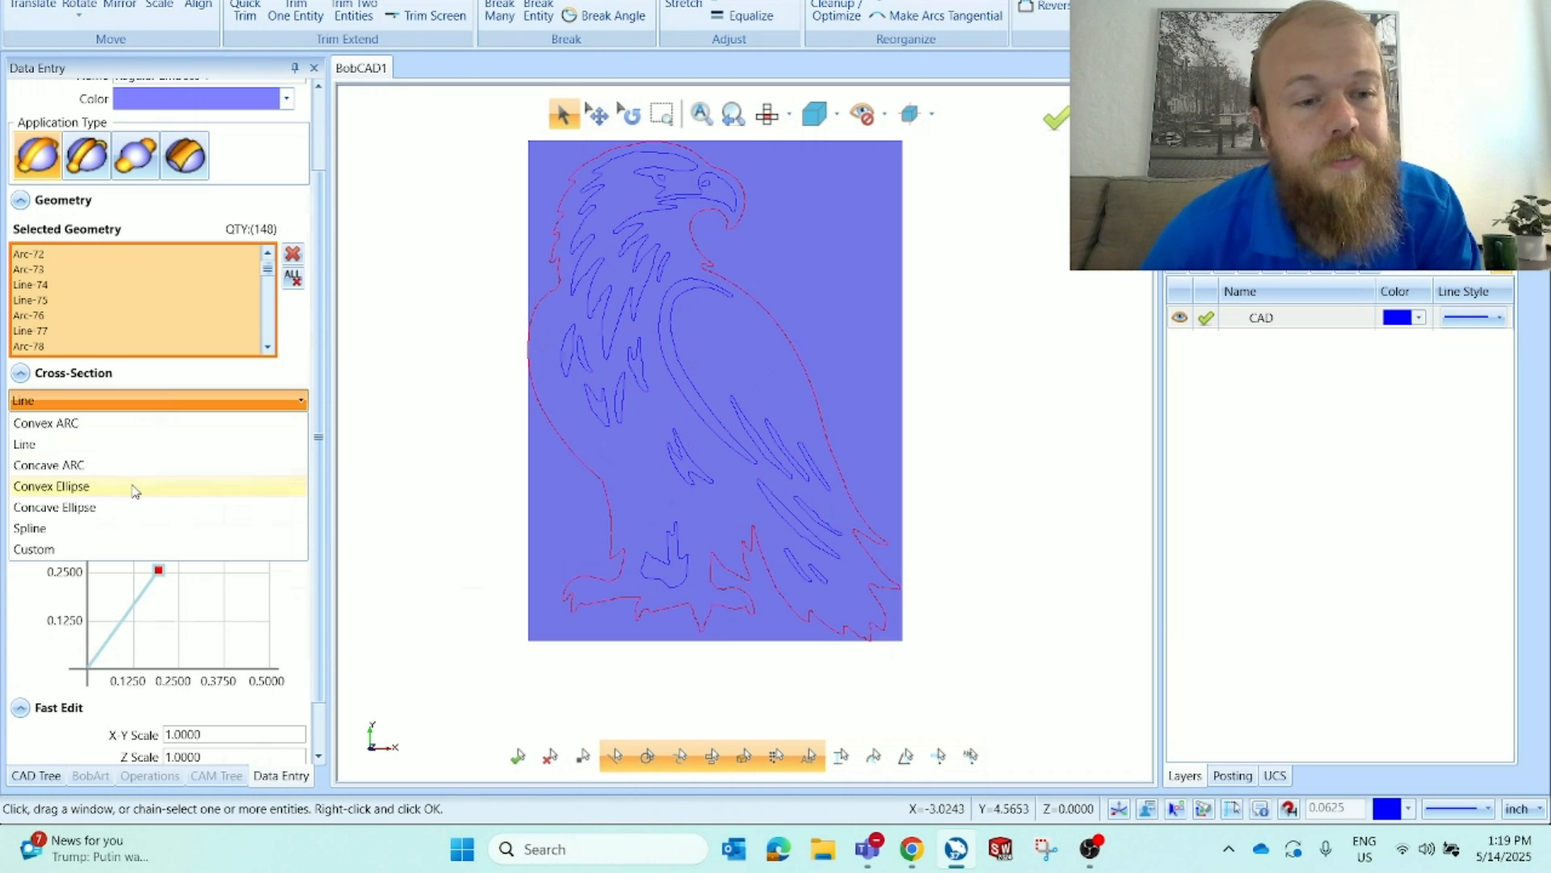
click(134, 486)
click(154, 402)
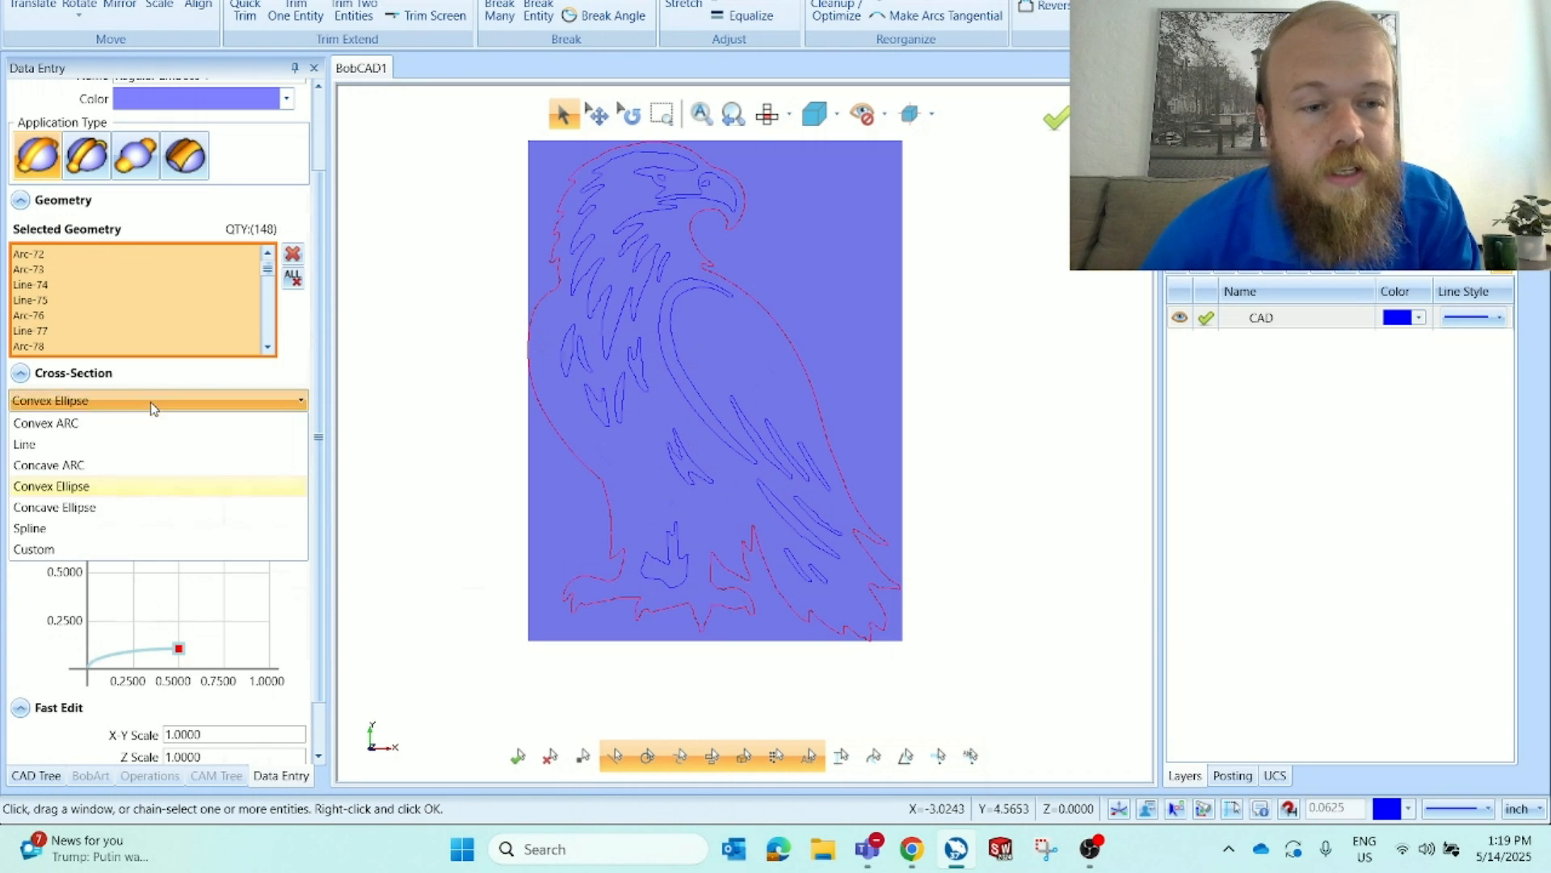
click(135, 530)
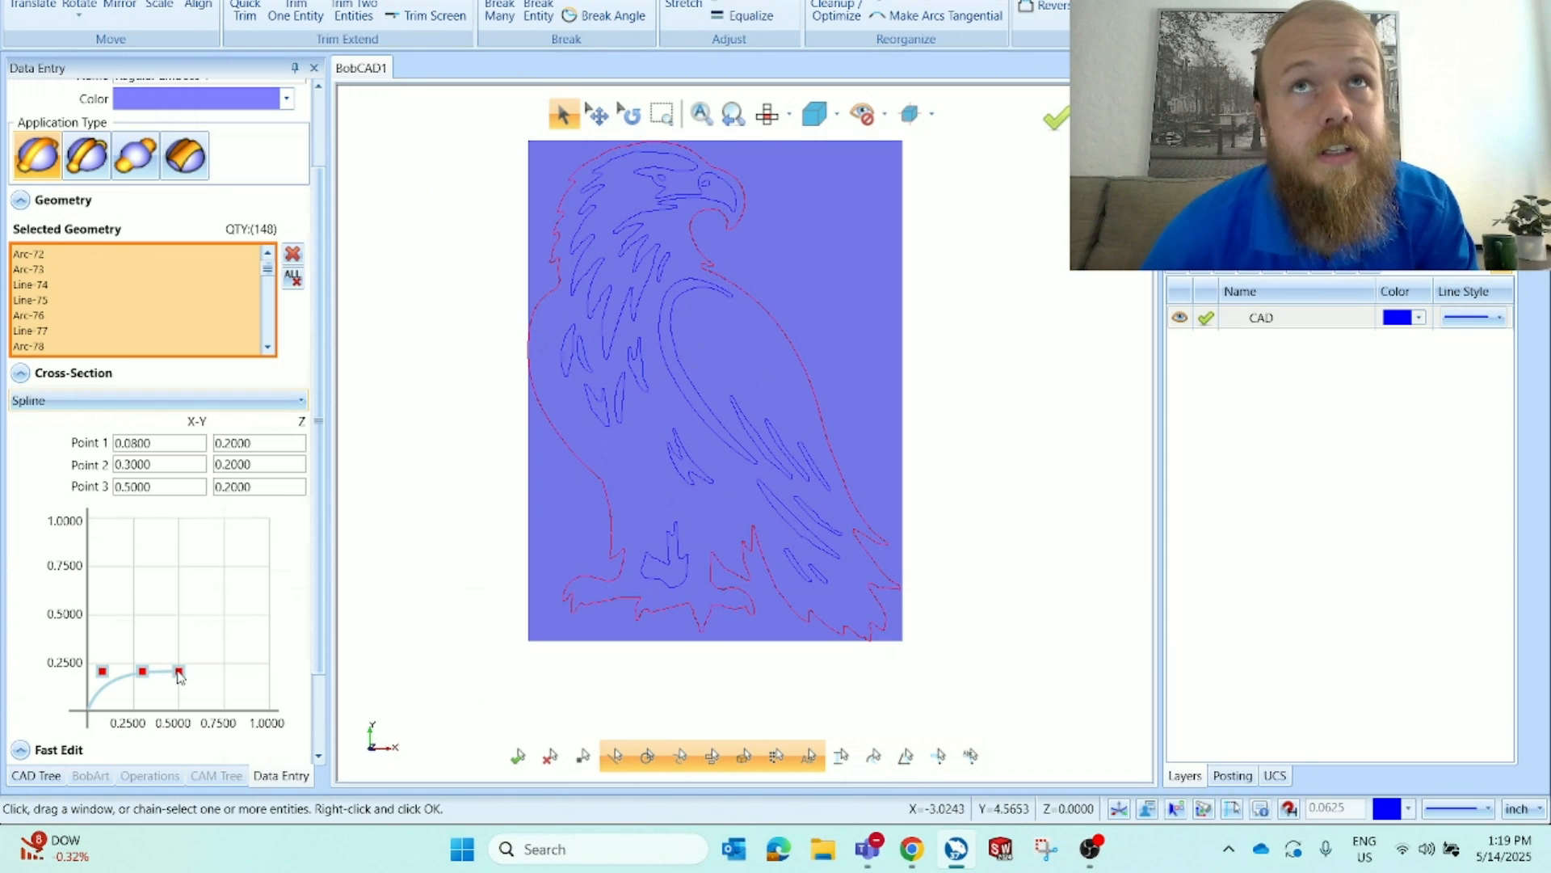
Reshape the spline cross-section, moving its end point to about 0.50 by 0.31, and accept the emboss
drag(179, 672, 131, 662)
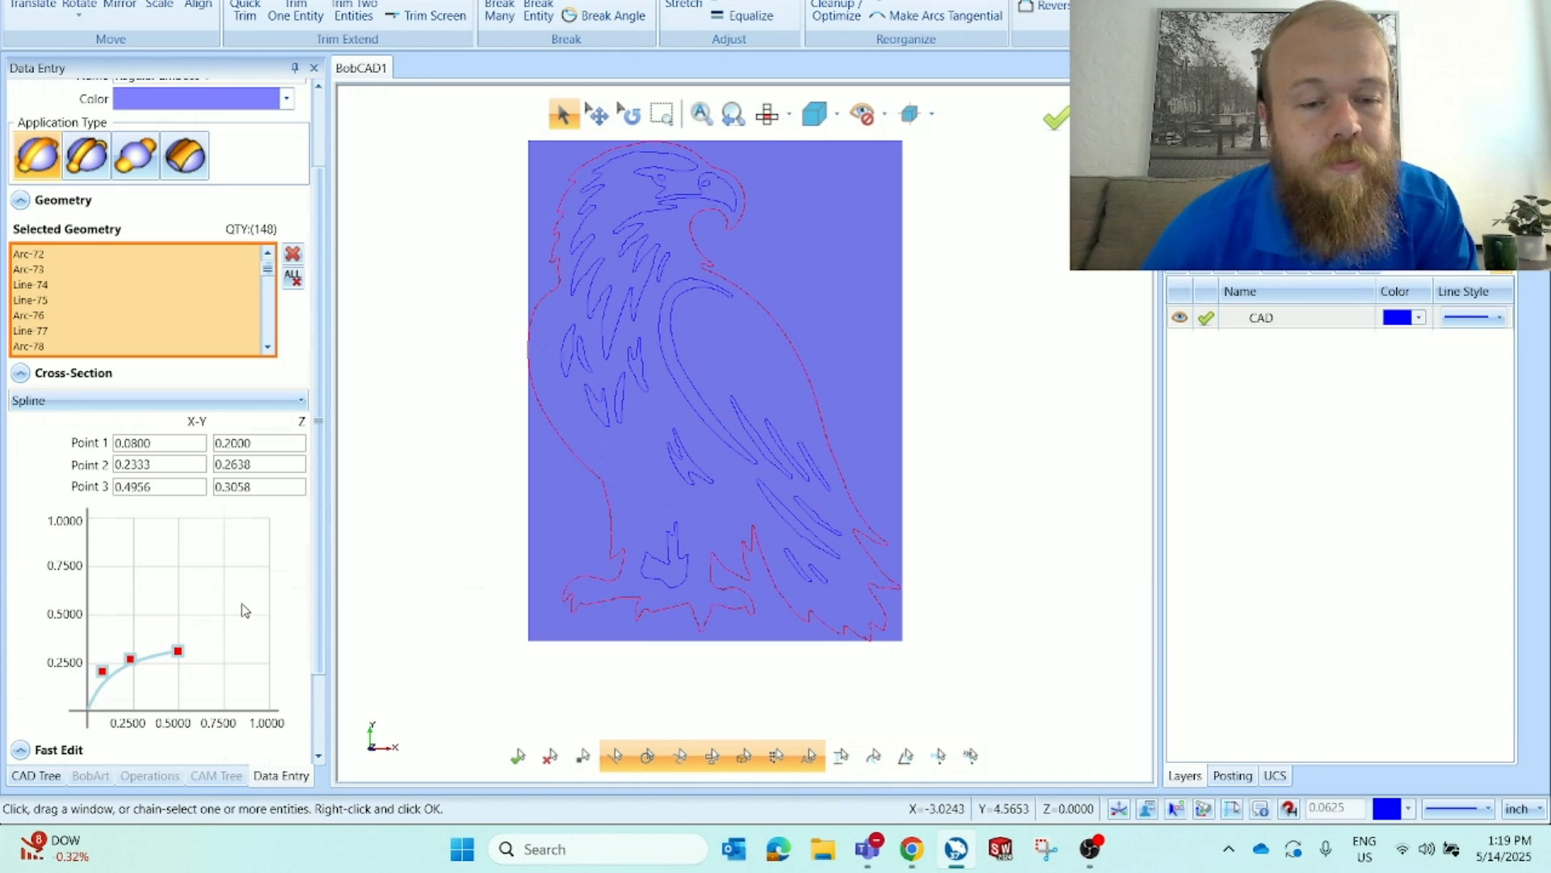
scroll(284, 583, down, 2)
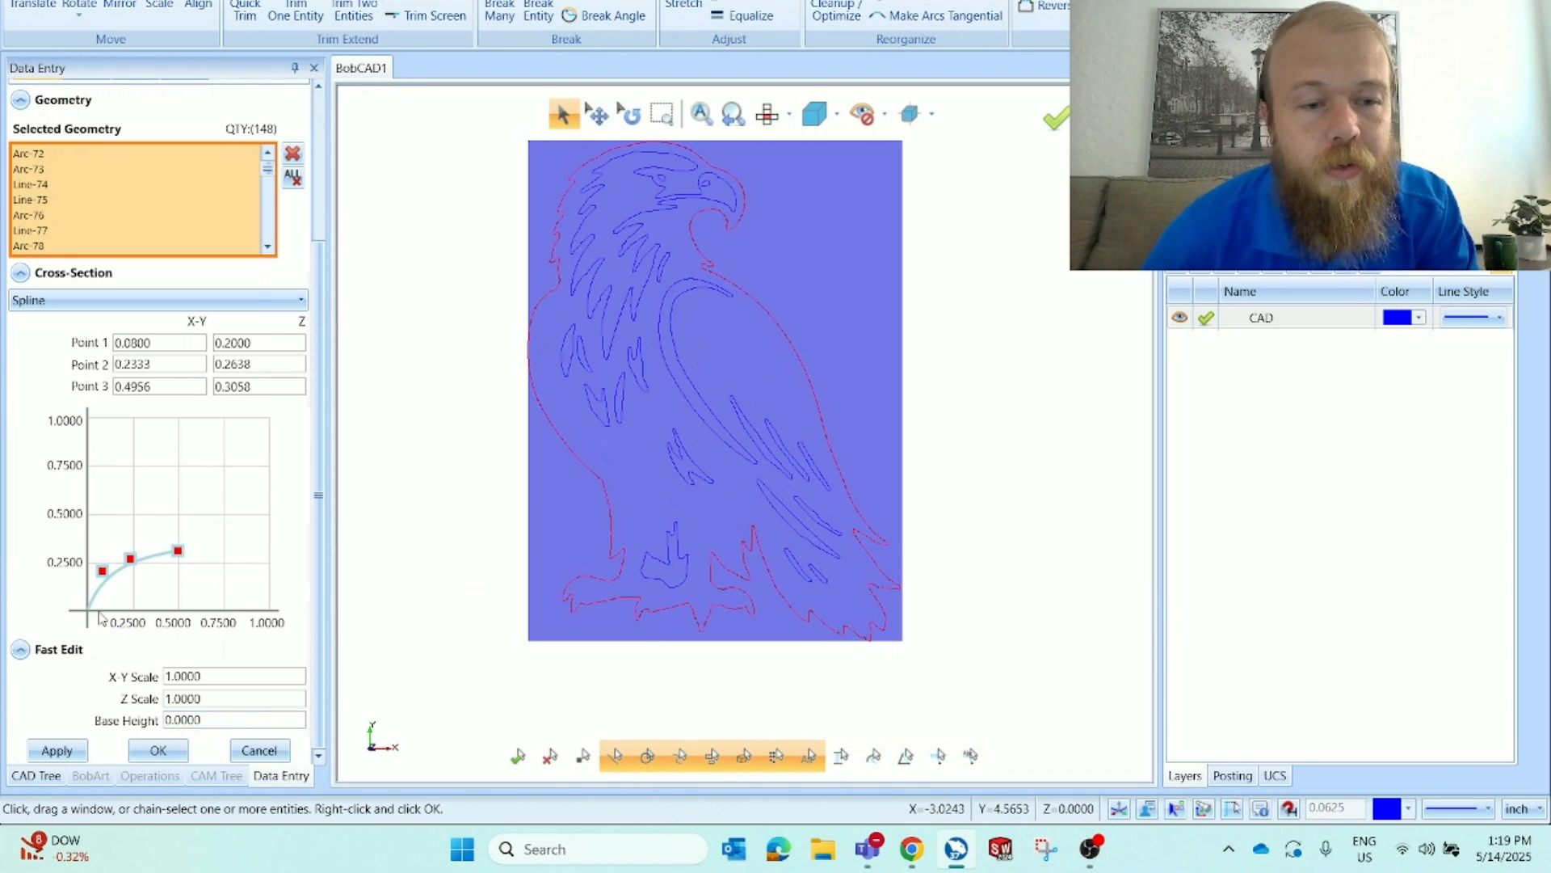
click(177, 749)
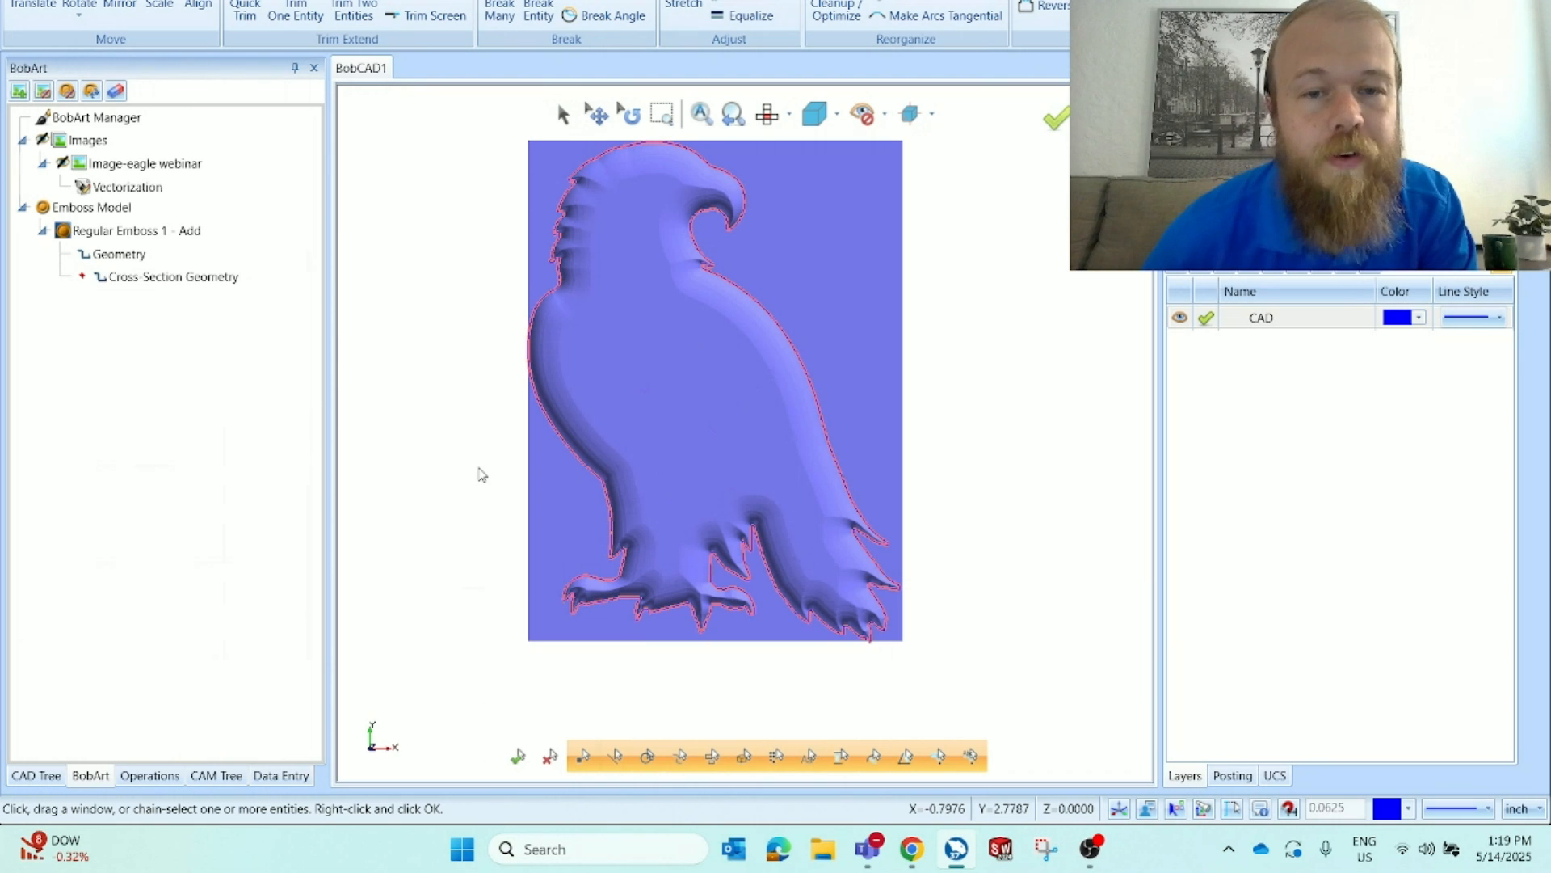
Inspect the embossed eagle from several 3D angles and return to the top view
key(f)
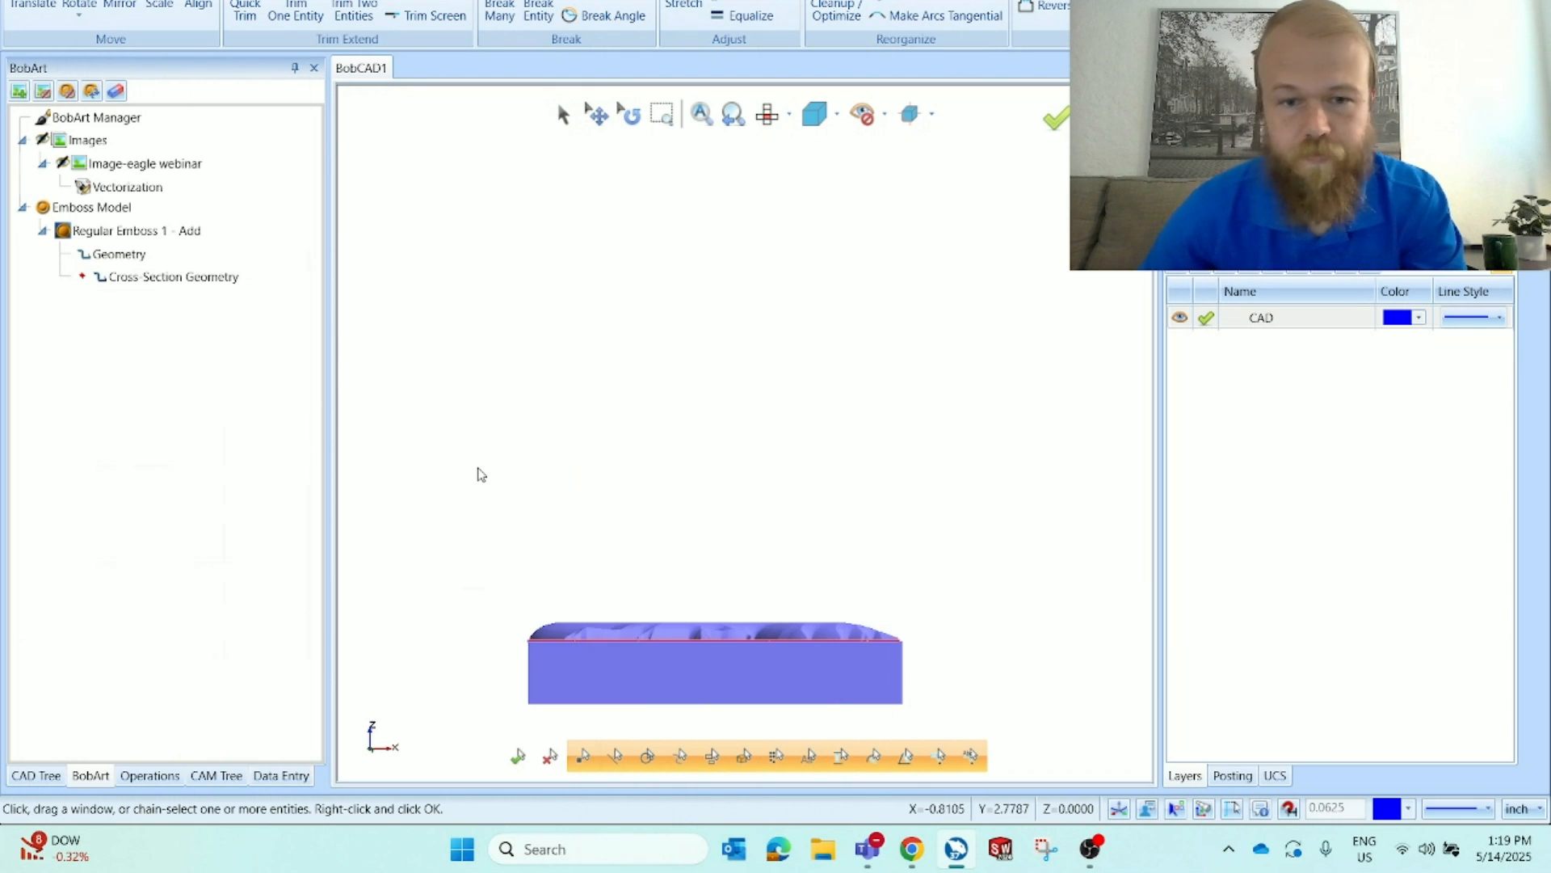
scroll(582, 654, up, 4)
scroll(524, 441, down, 2)
middle_drag(523, 442, 679, 525)
middle_drag(917, 454, 939, 503)
scroll(941, 509, down, 3)
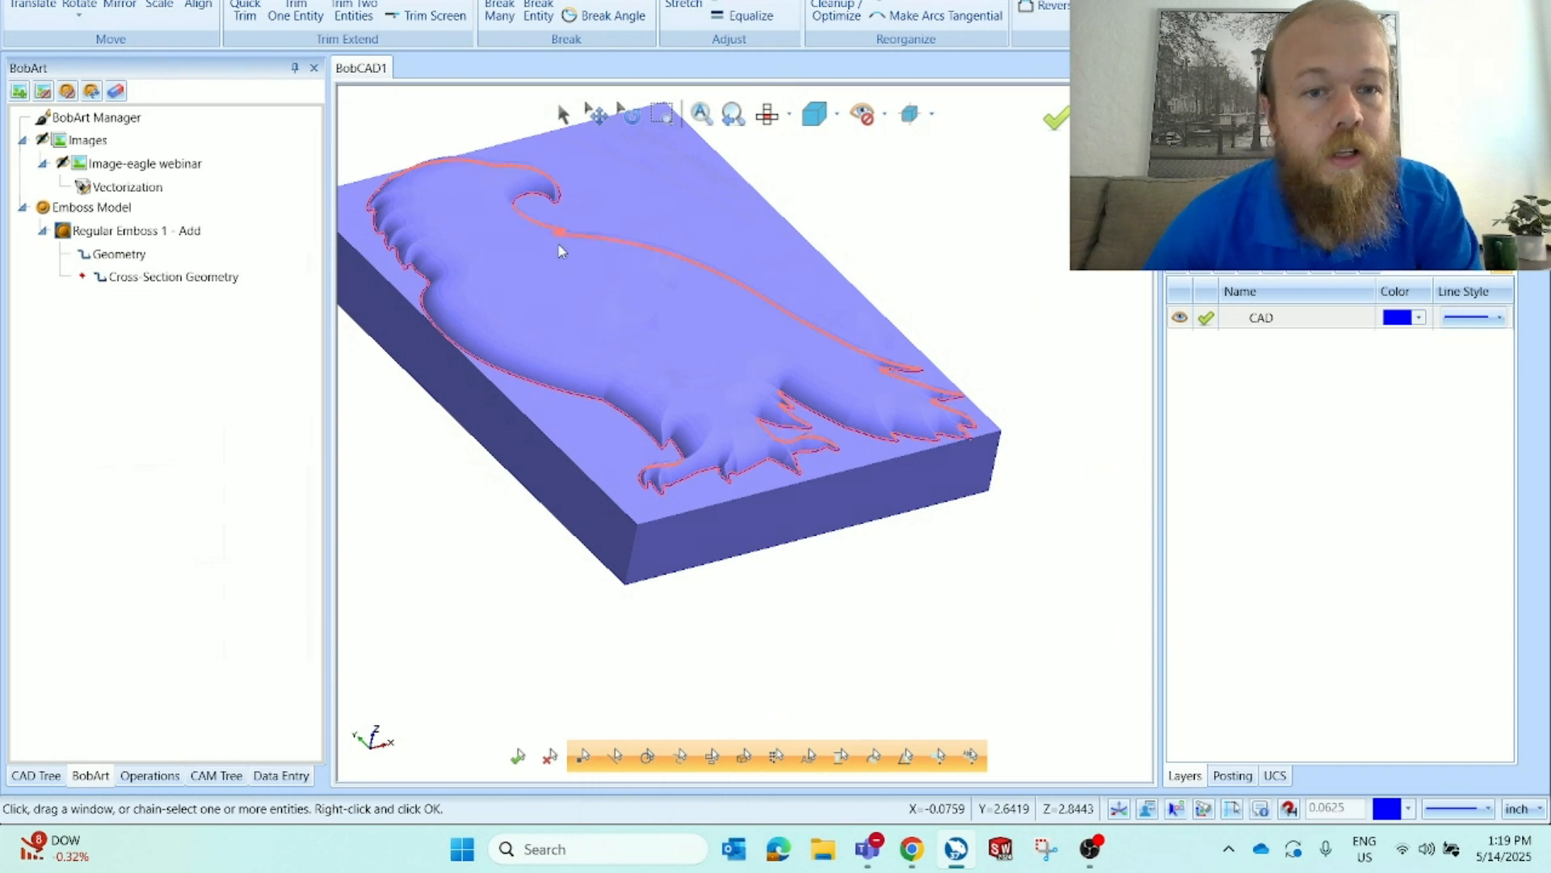
scroll(862, 356, up, 3)
scroll(818, 377, down, 3)
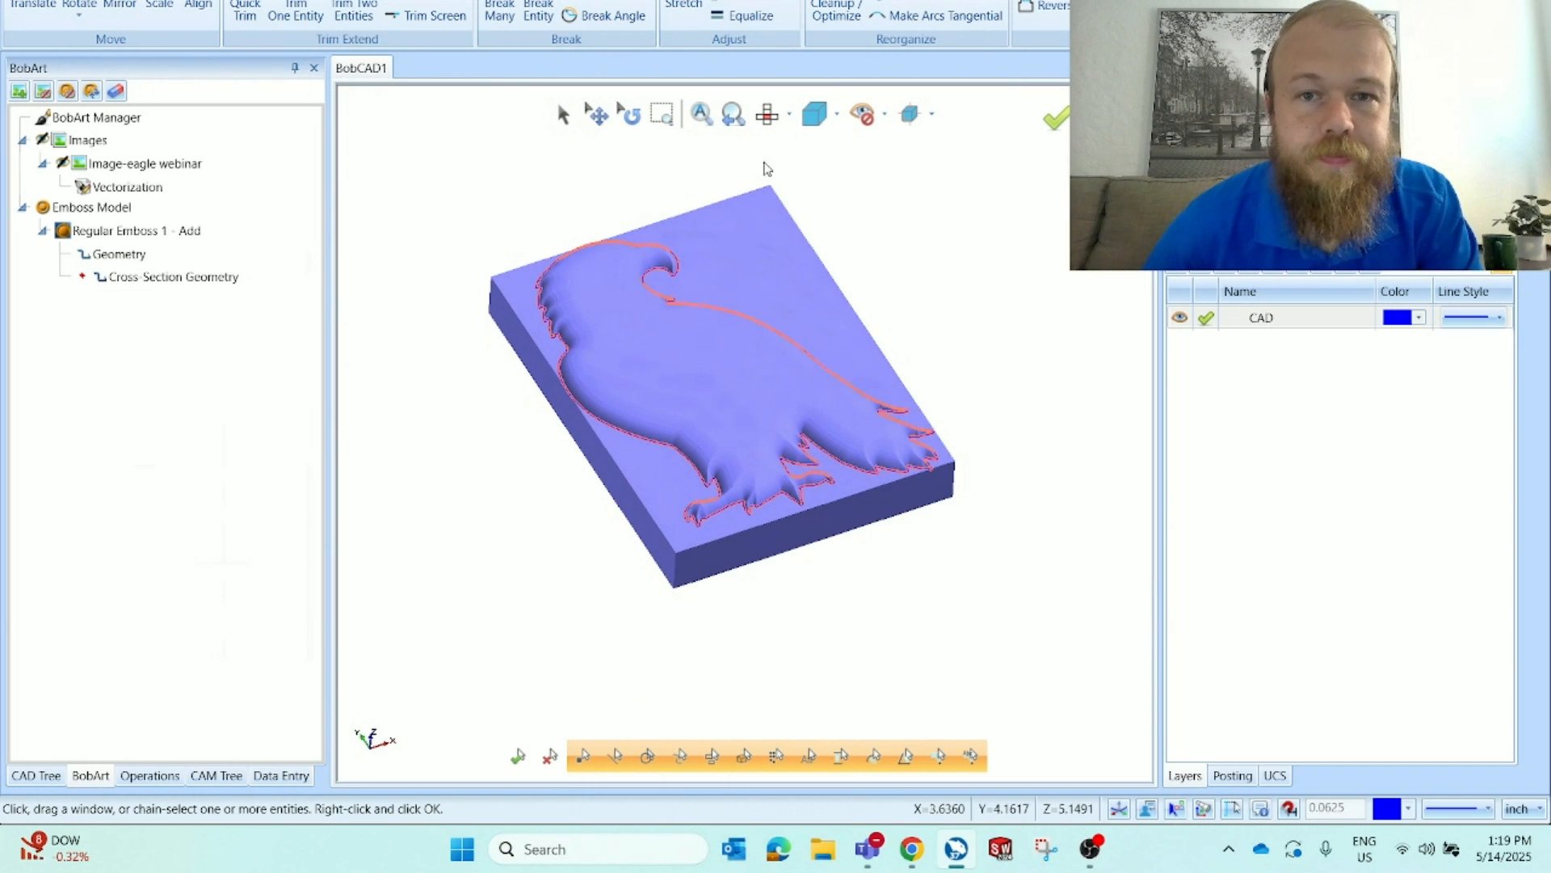
click(767, 114)
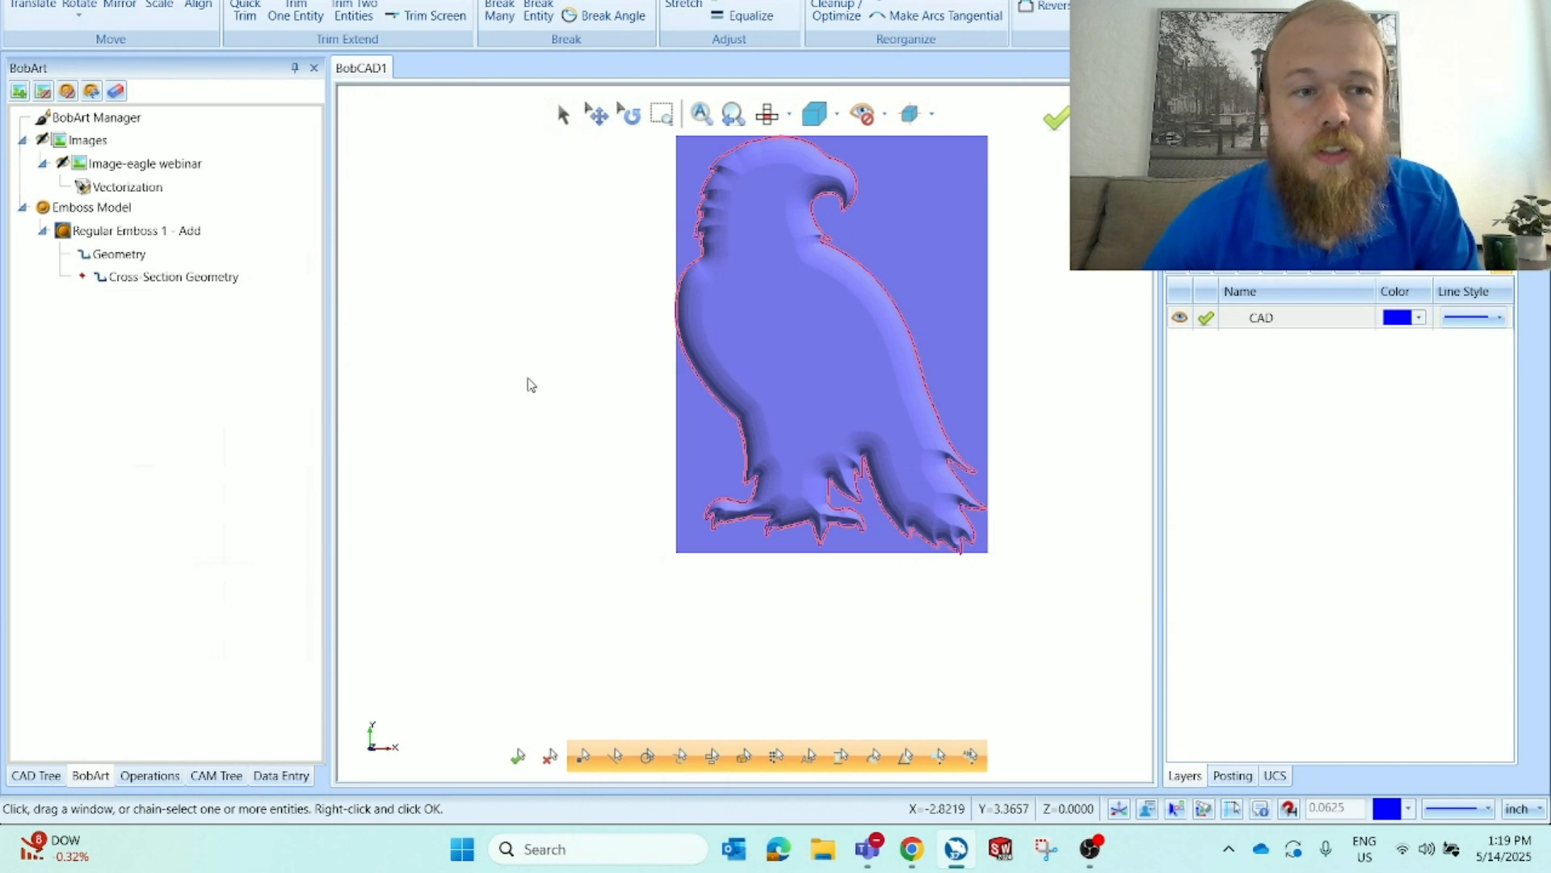
scroll(887, 309, up, 3)
scroll(606, 469, down, 3)
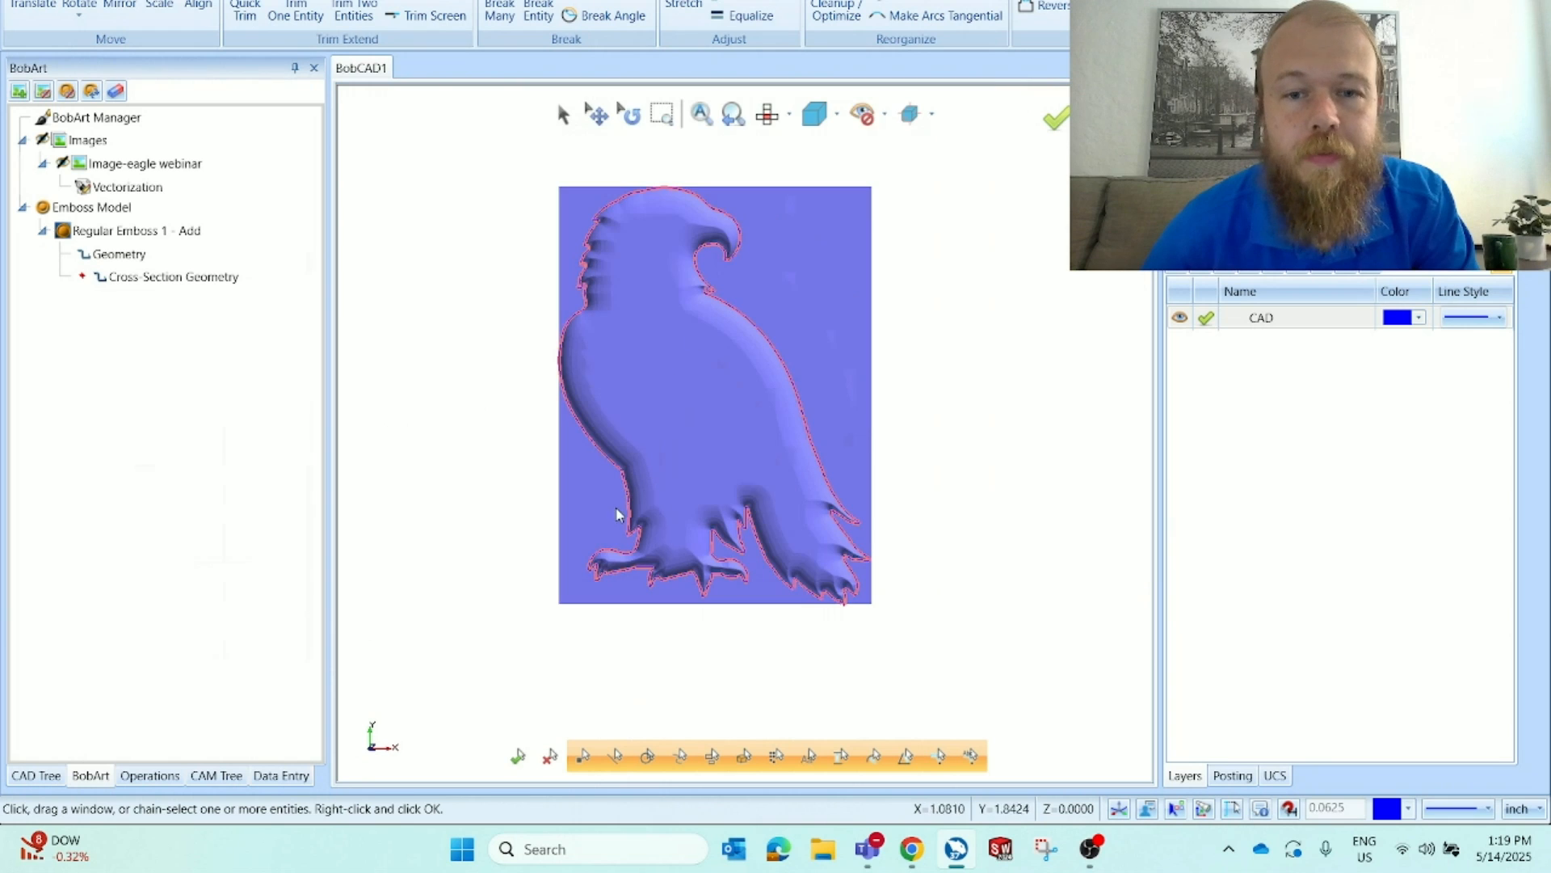
scroll(659, 363, up, 2)
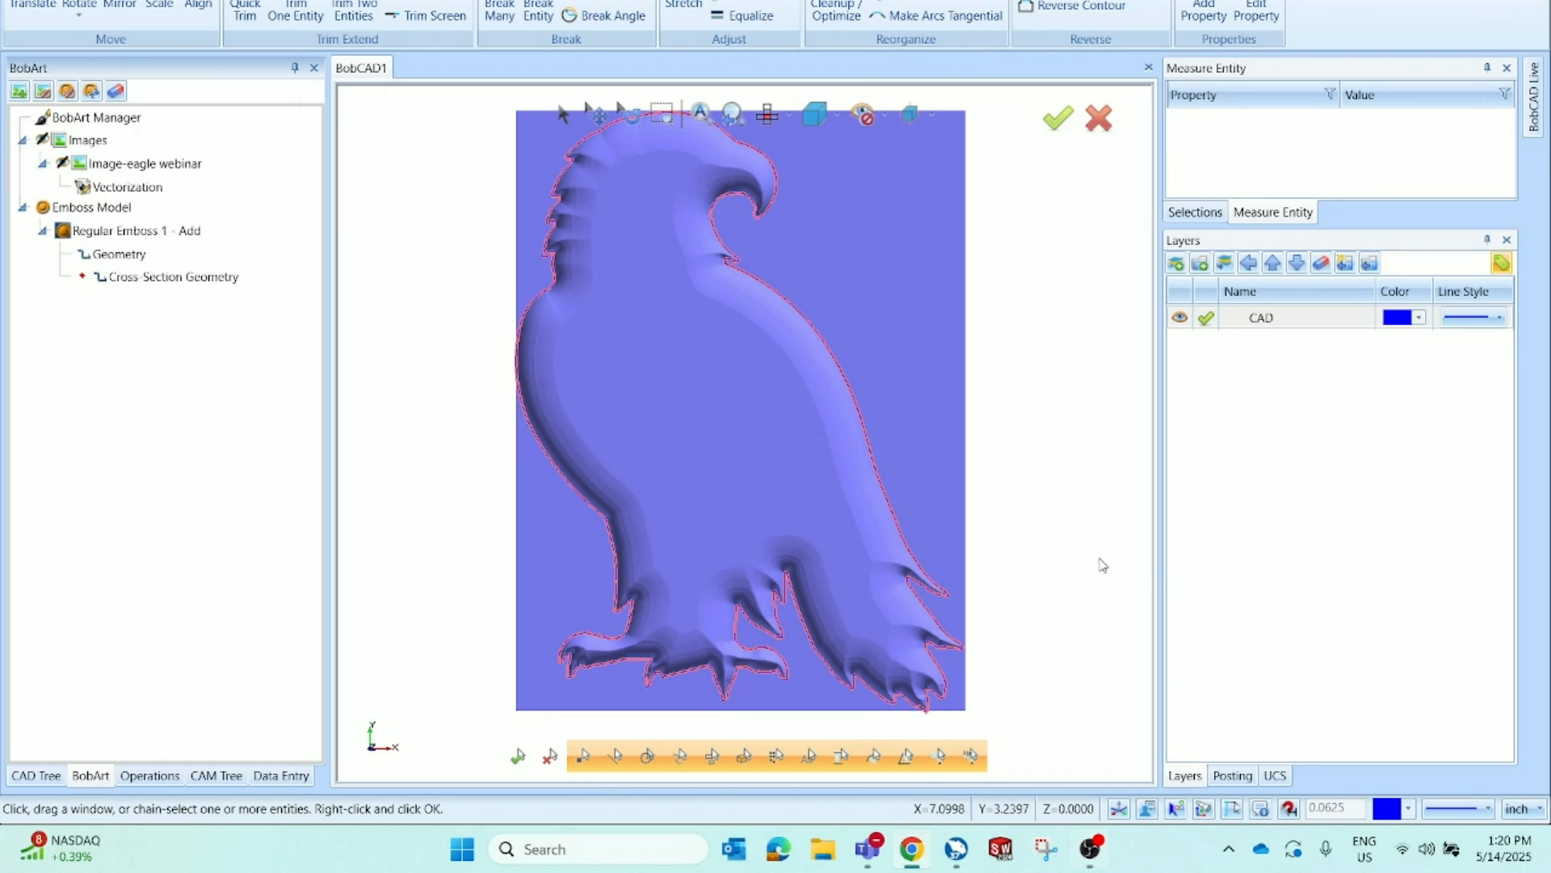
Reopen the regular emboss's geometry selection and chain-select the eagle's head outline as well
right_click(206, 260)
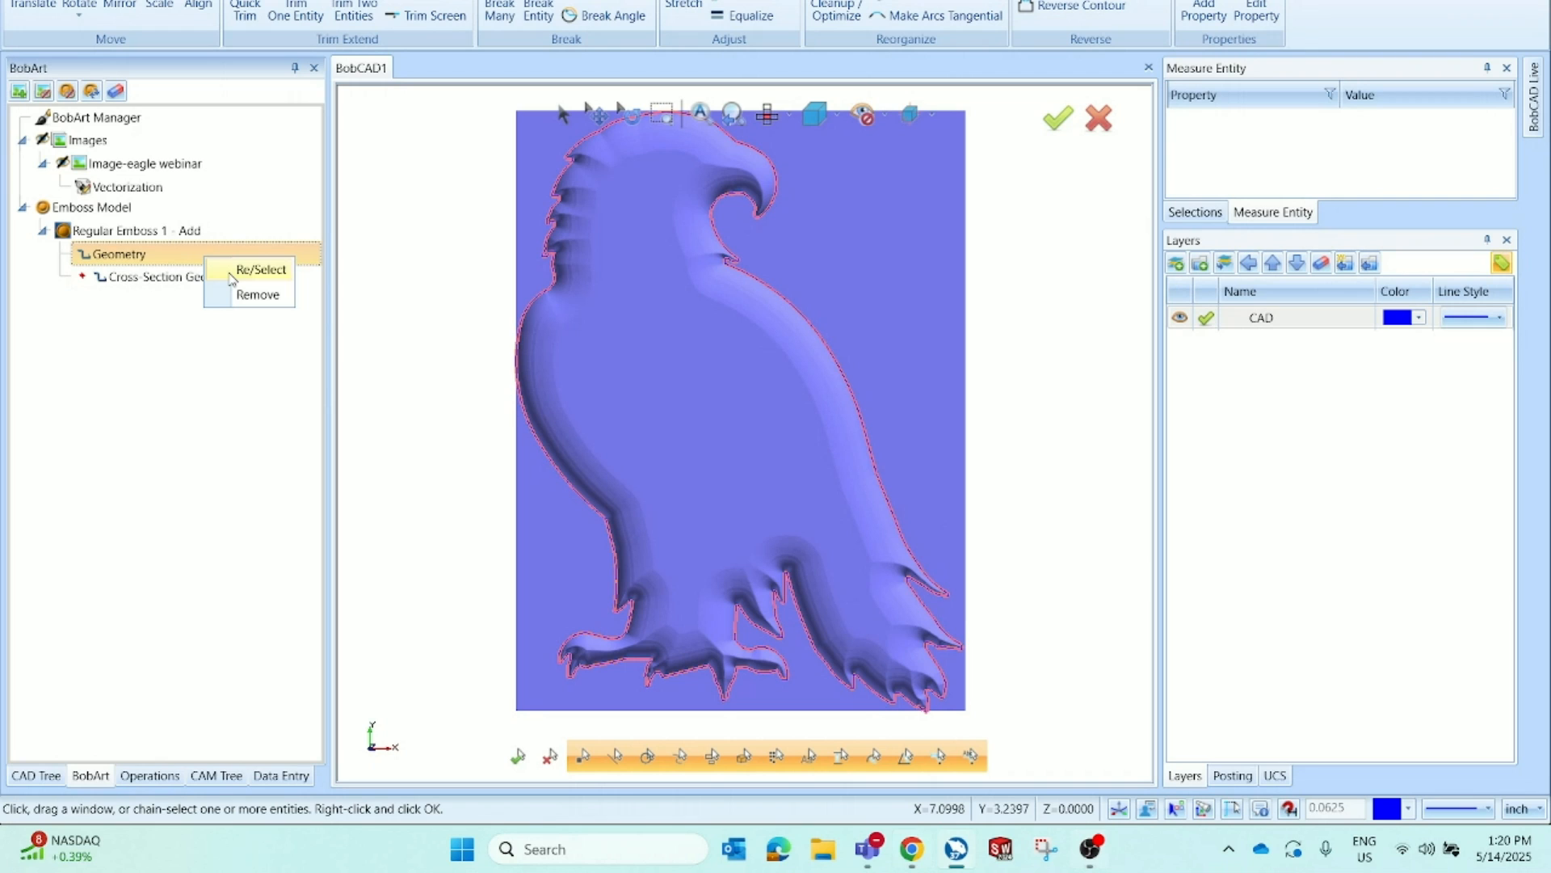
click(233, 271)
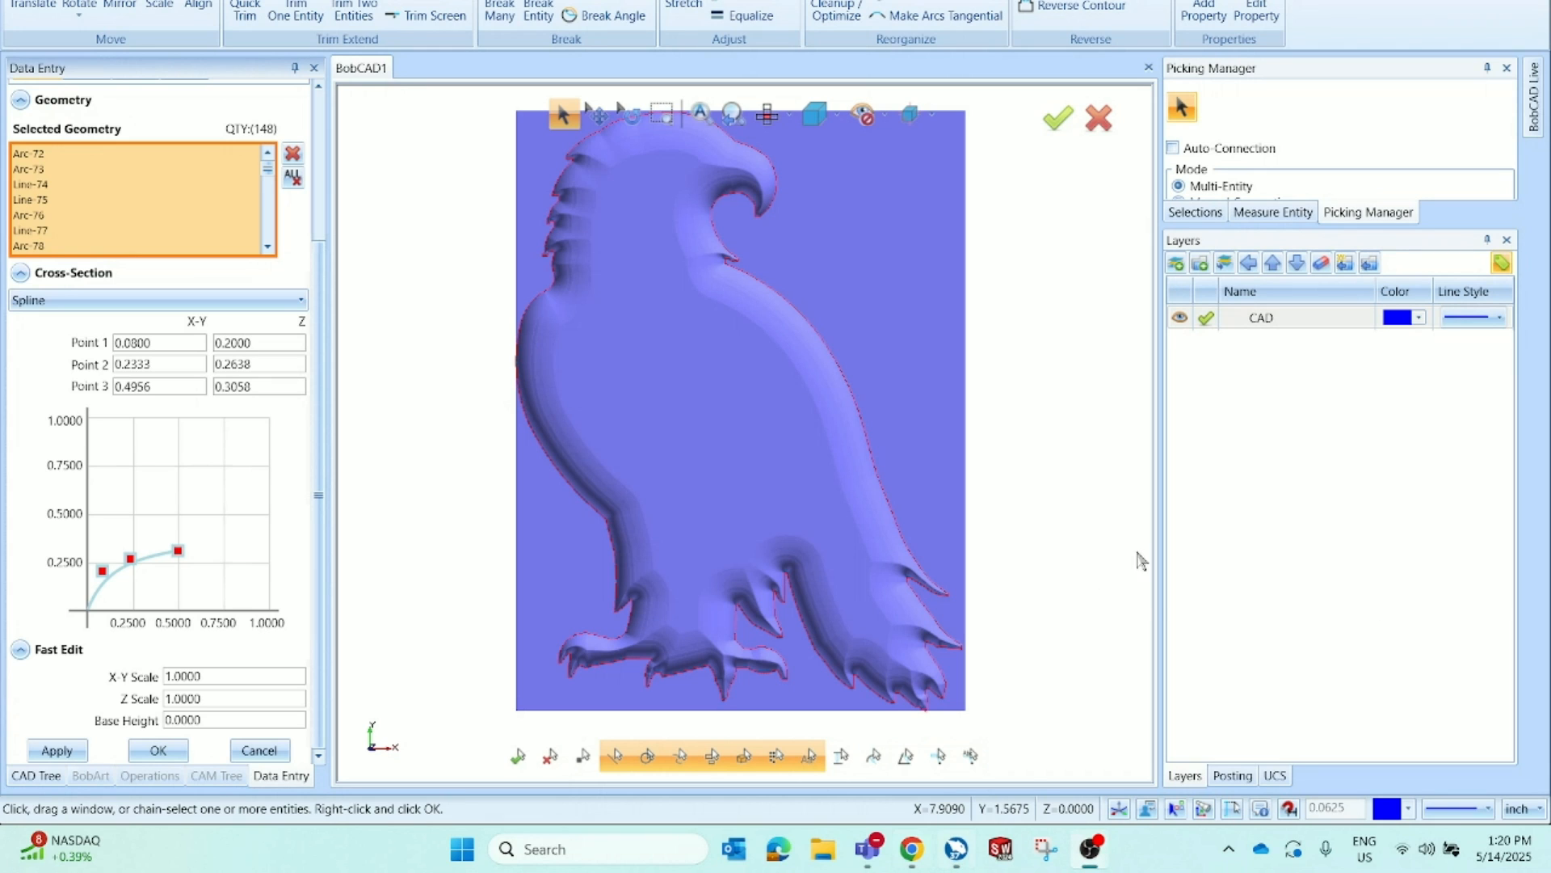
key(ctrl+z)
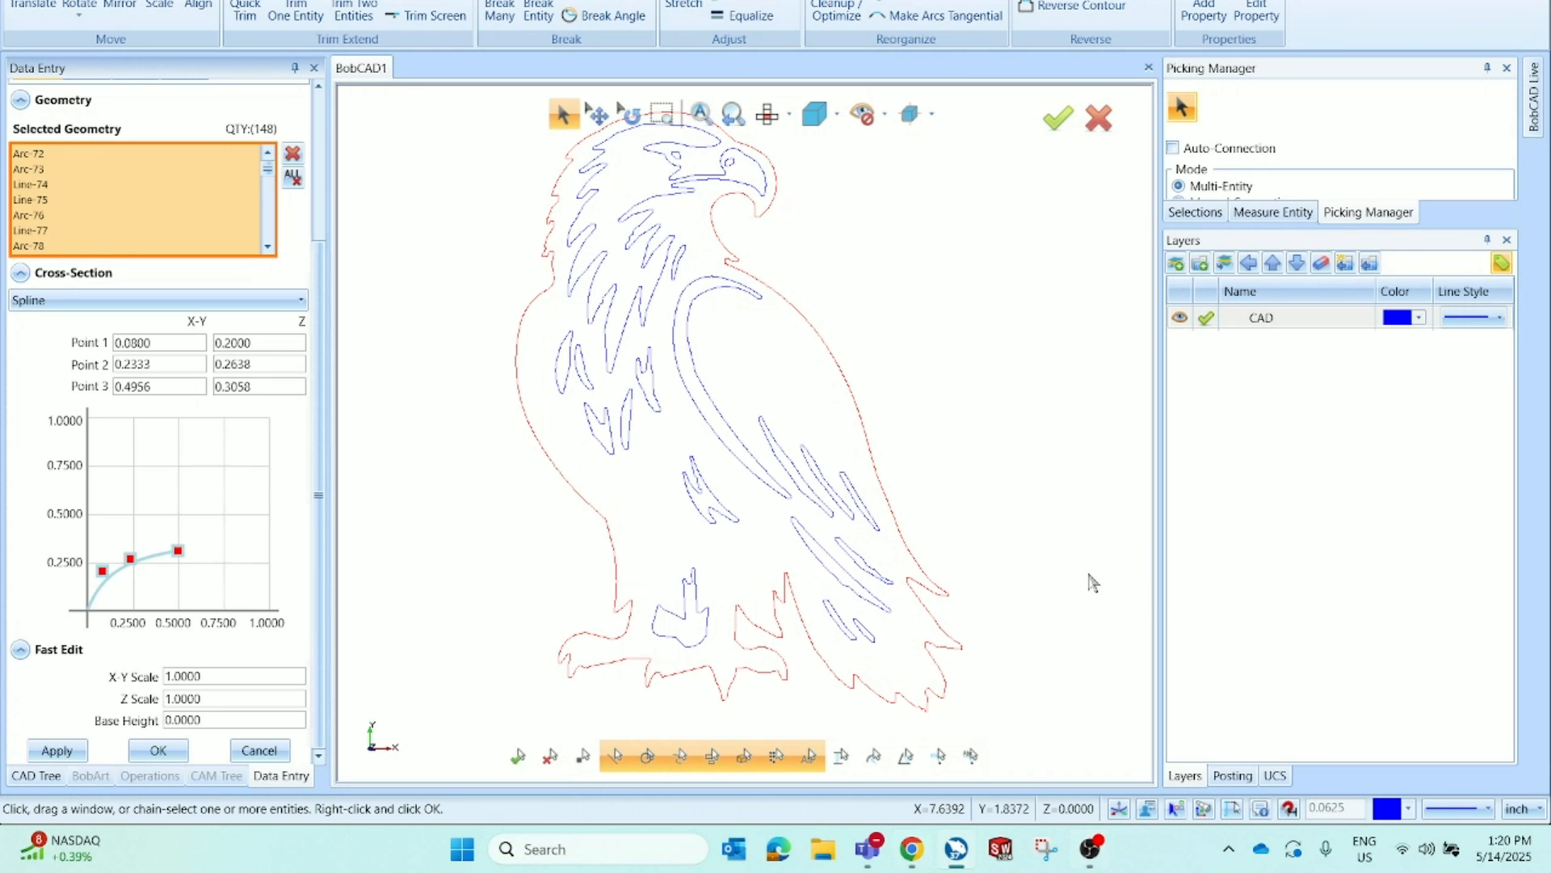
key(ctrl+y)
key(ctrl+z)
key(ctrl+y)
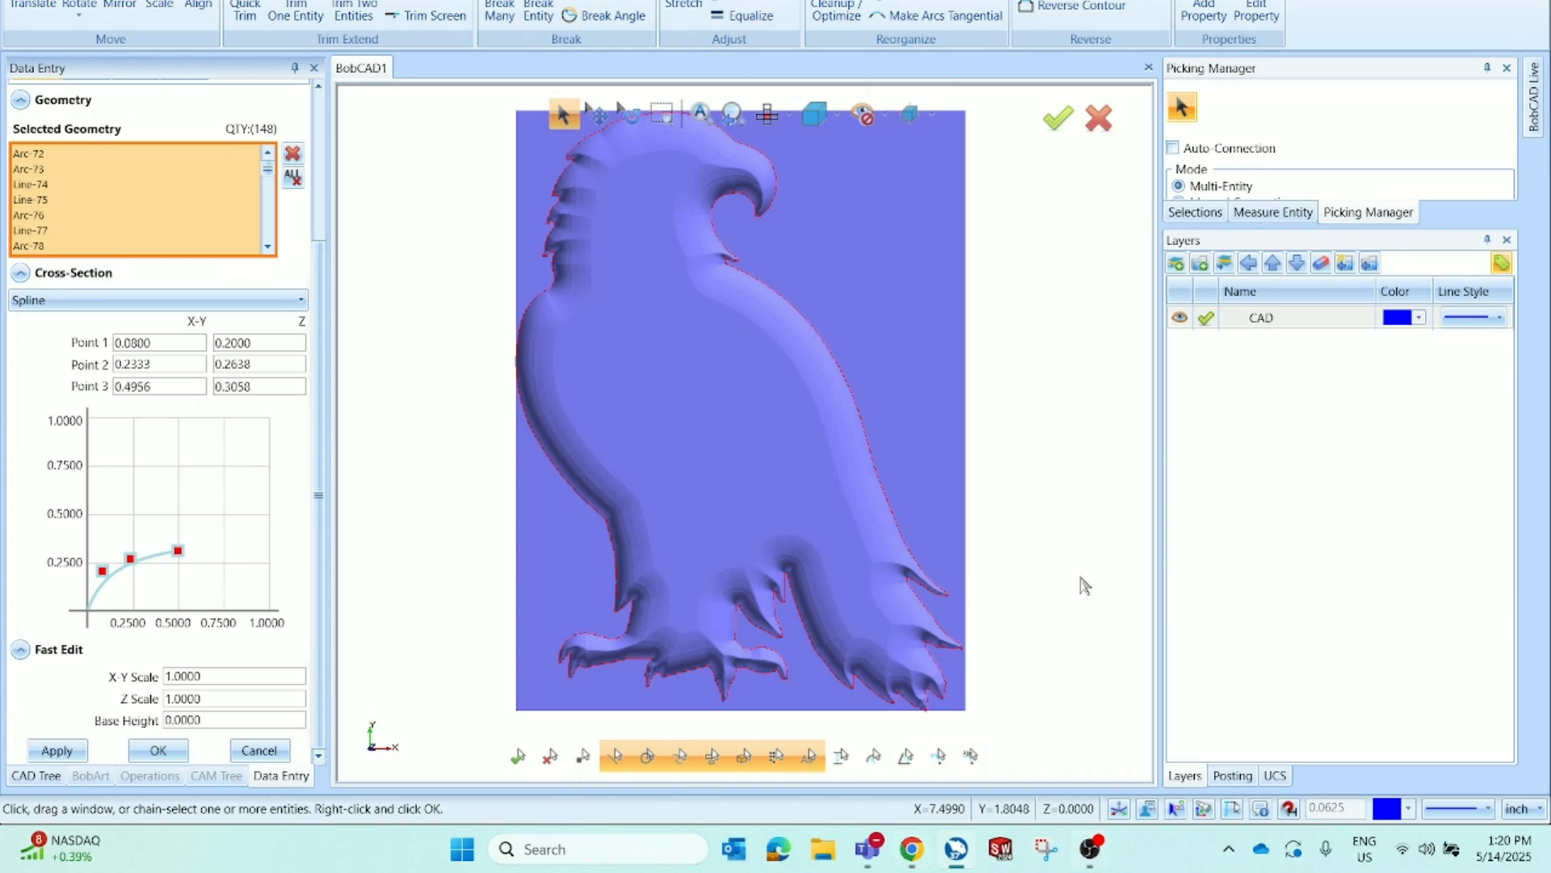
scroll(661, 437, down, 2)
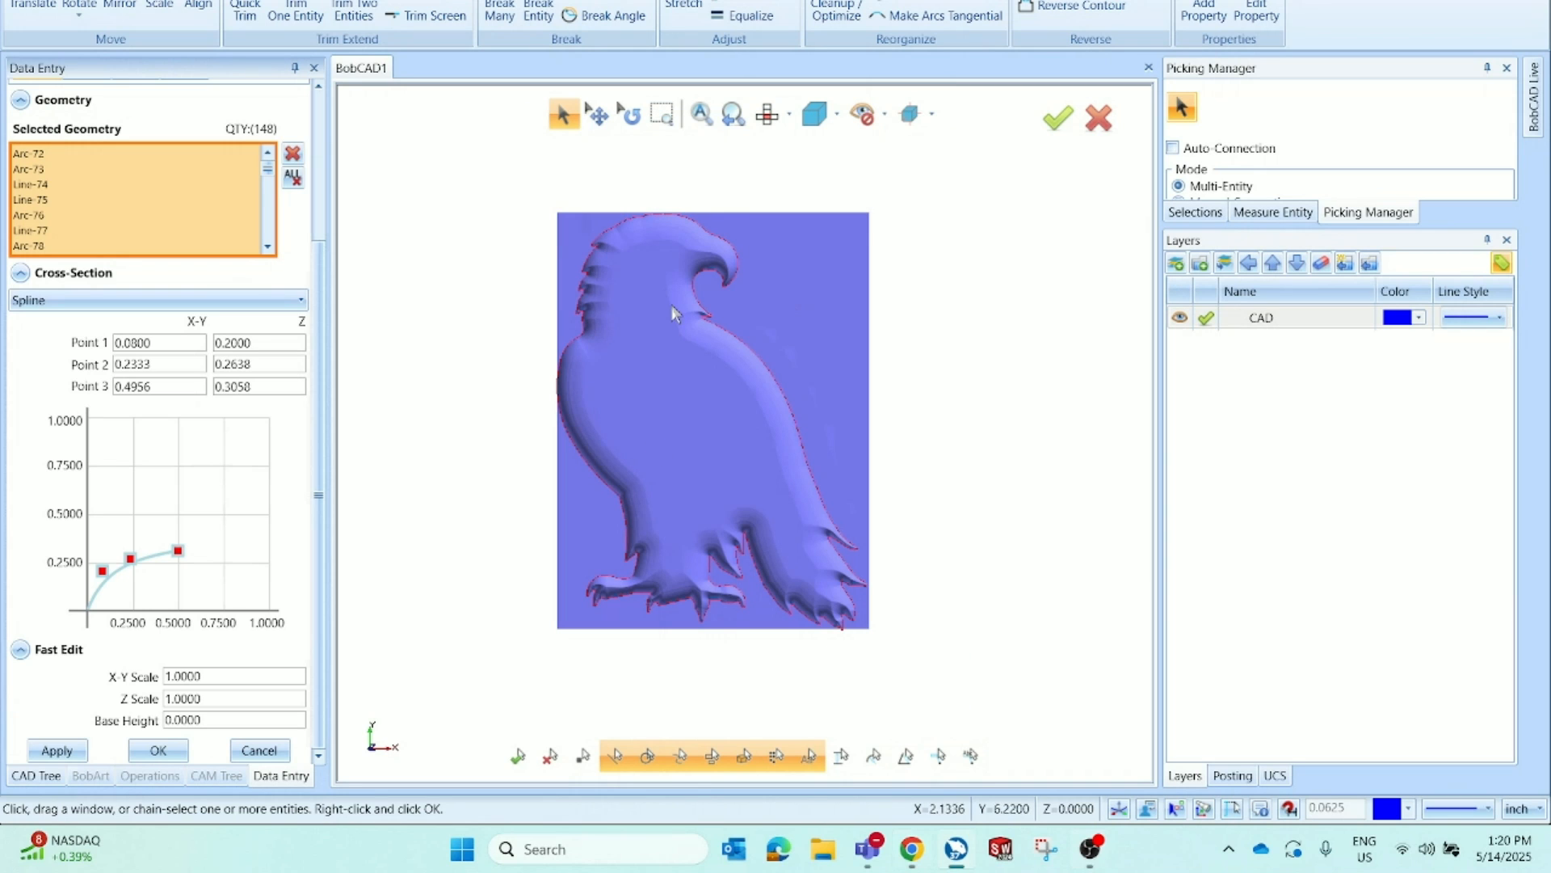
key(ctrl+z)
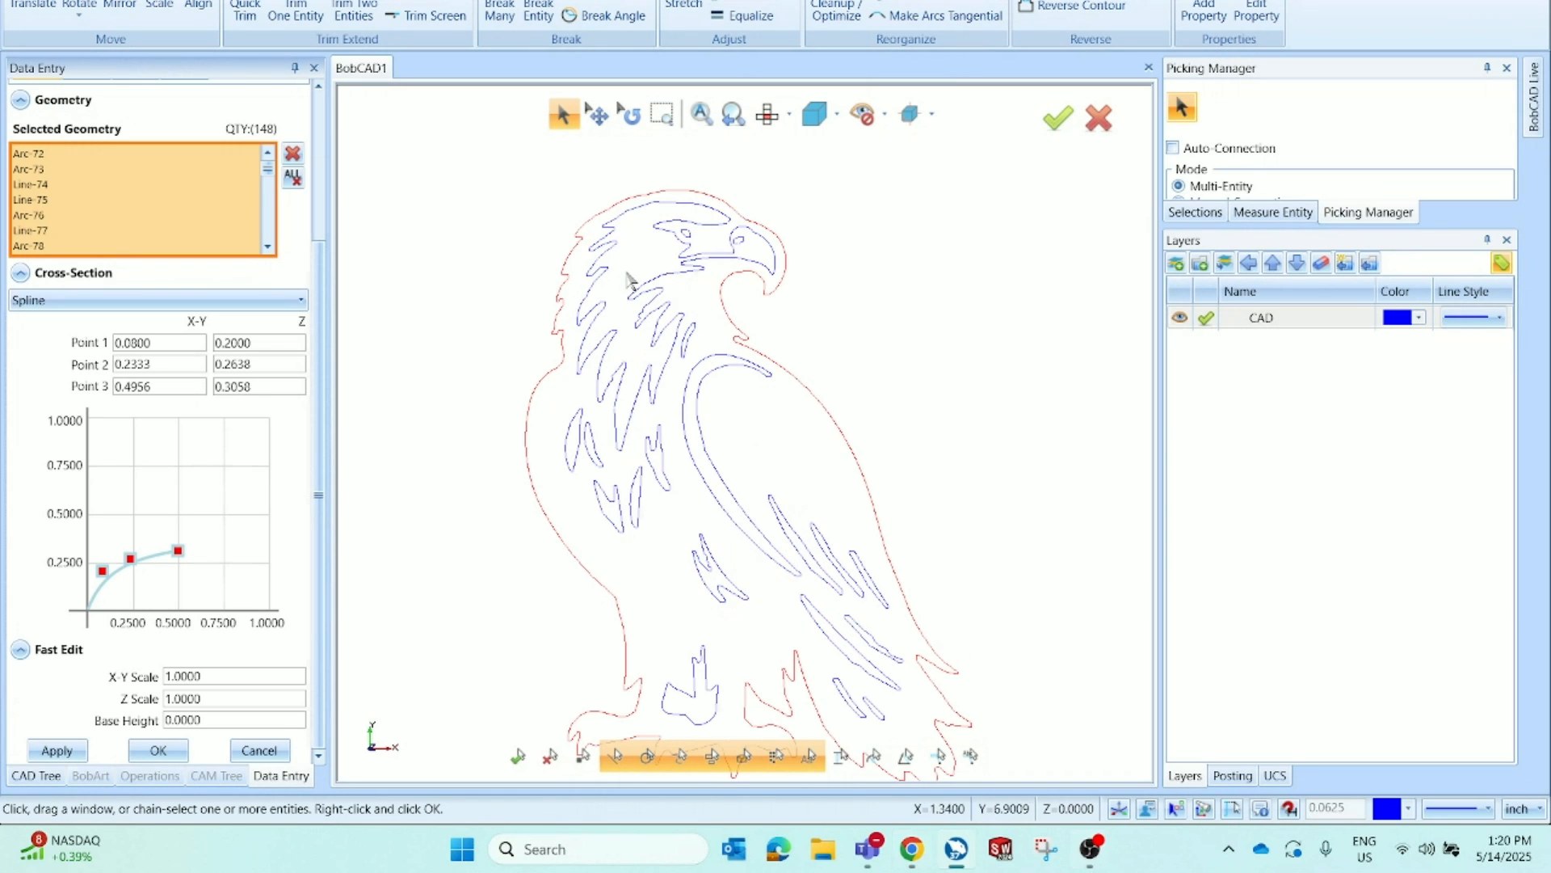
scroll(658, 265, up, 2)
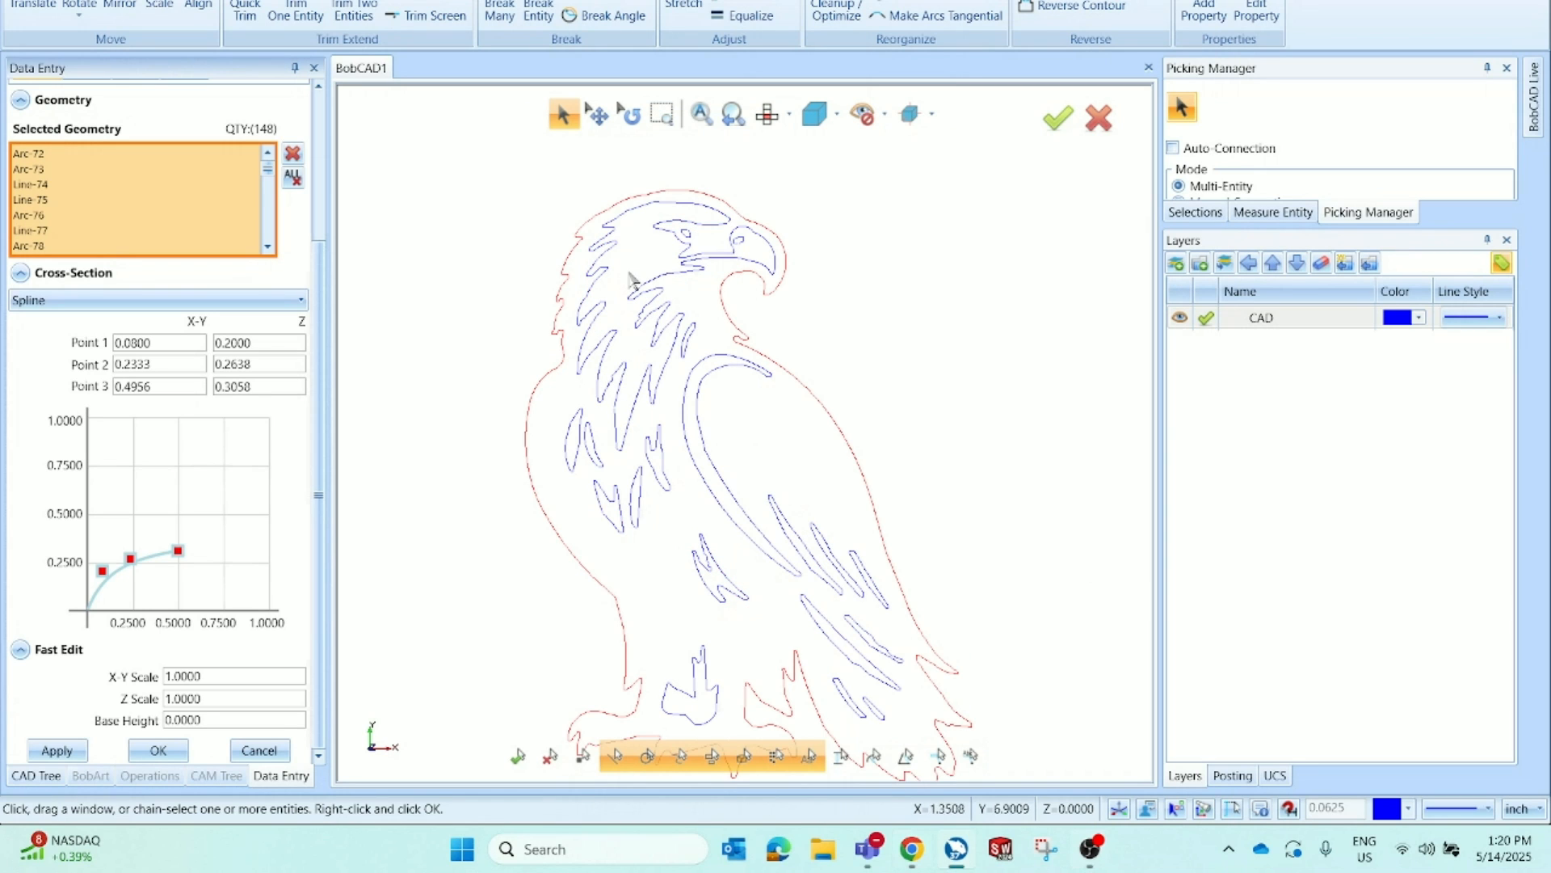
click(700, 232)
scroll(569, 240, down, 2)
scroll(705, 416, up, 2)
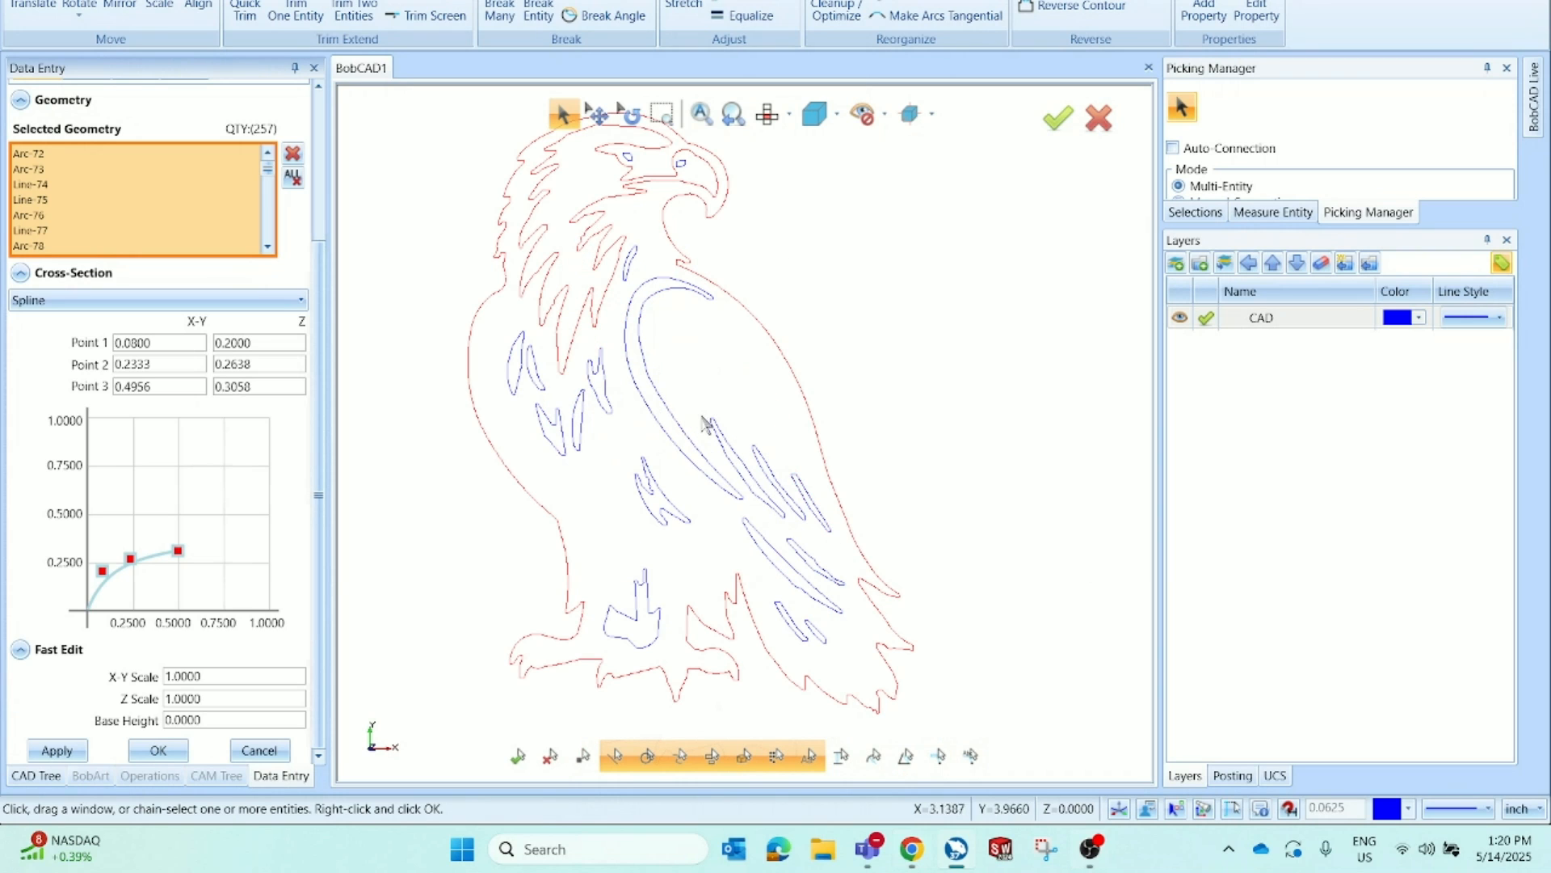
Add the inner feather contours to the emboss geometry and accept the updated emboss
click(664, 435)
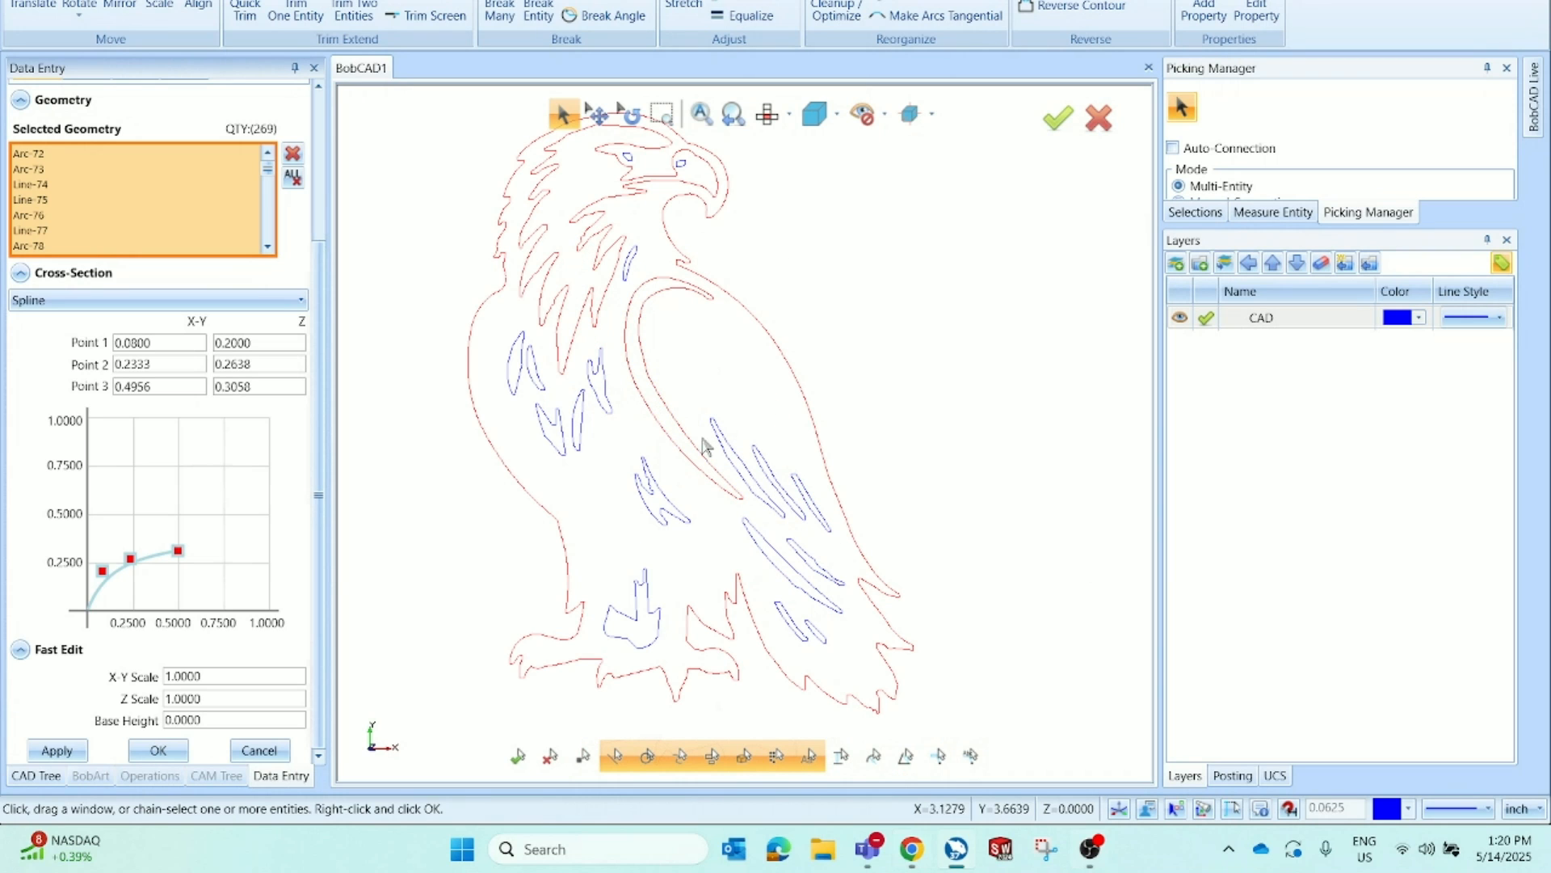
click(764, 483)
click(814, 501)
click(158, 751)
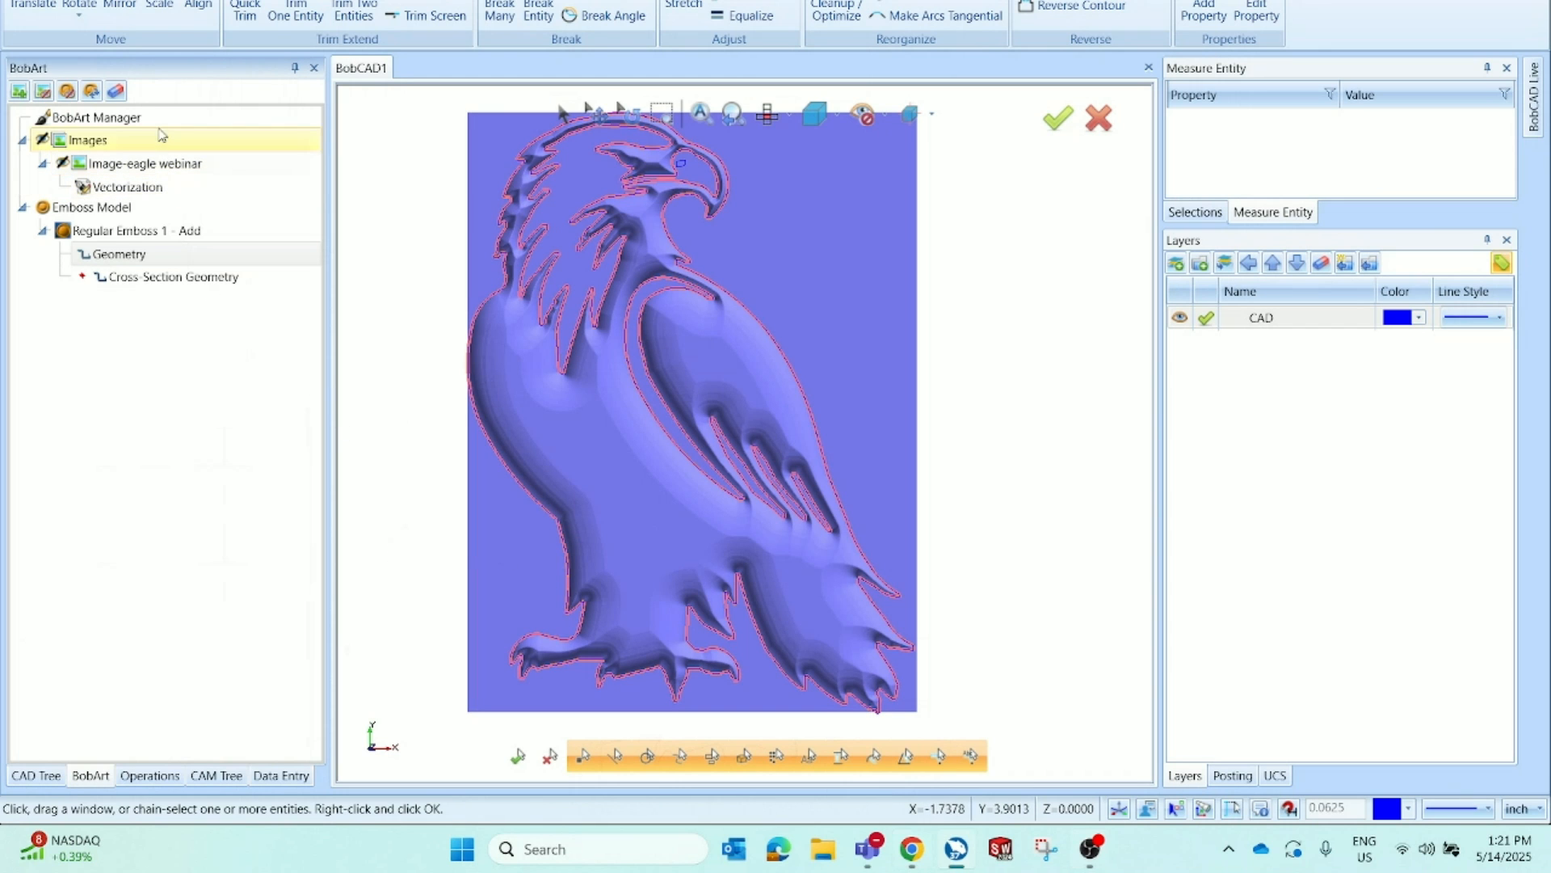
Orbit and zoom around the updated emboss to inspect the feather detail
middle_drag(725, 461, 500, 450)
scroll(458, 465, down, 4)
scroll(453, 461, up, 5)
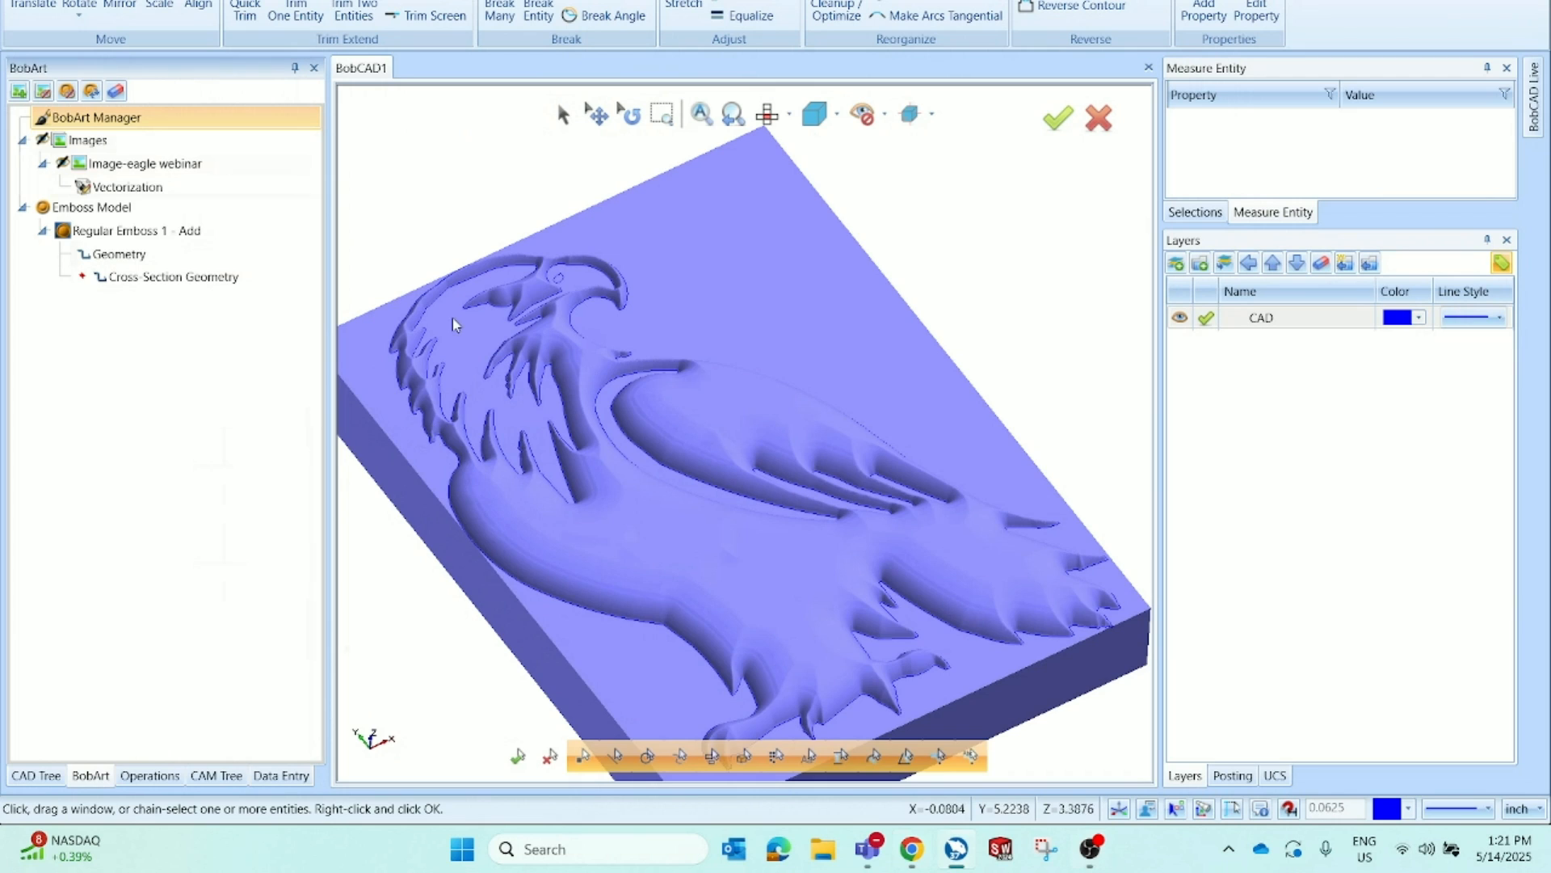
scroll(452, 318, up, 2)
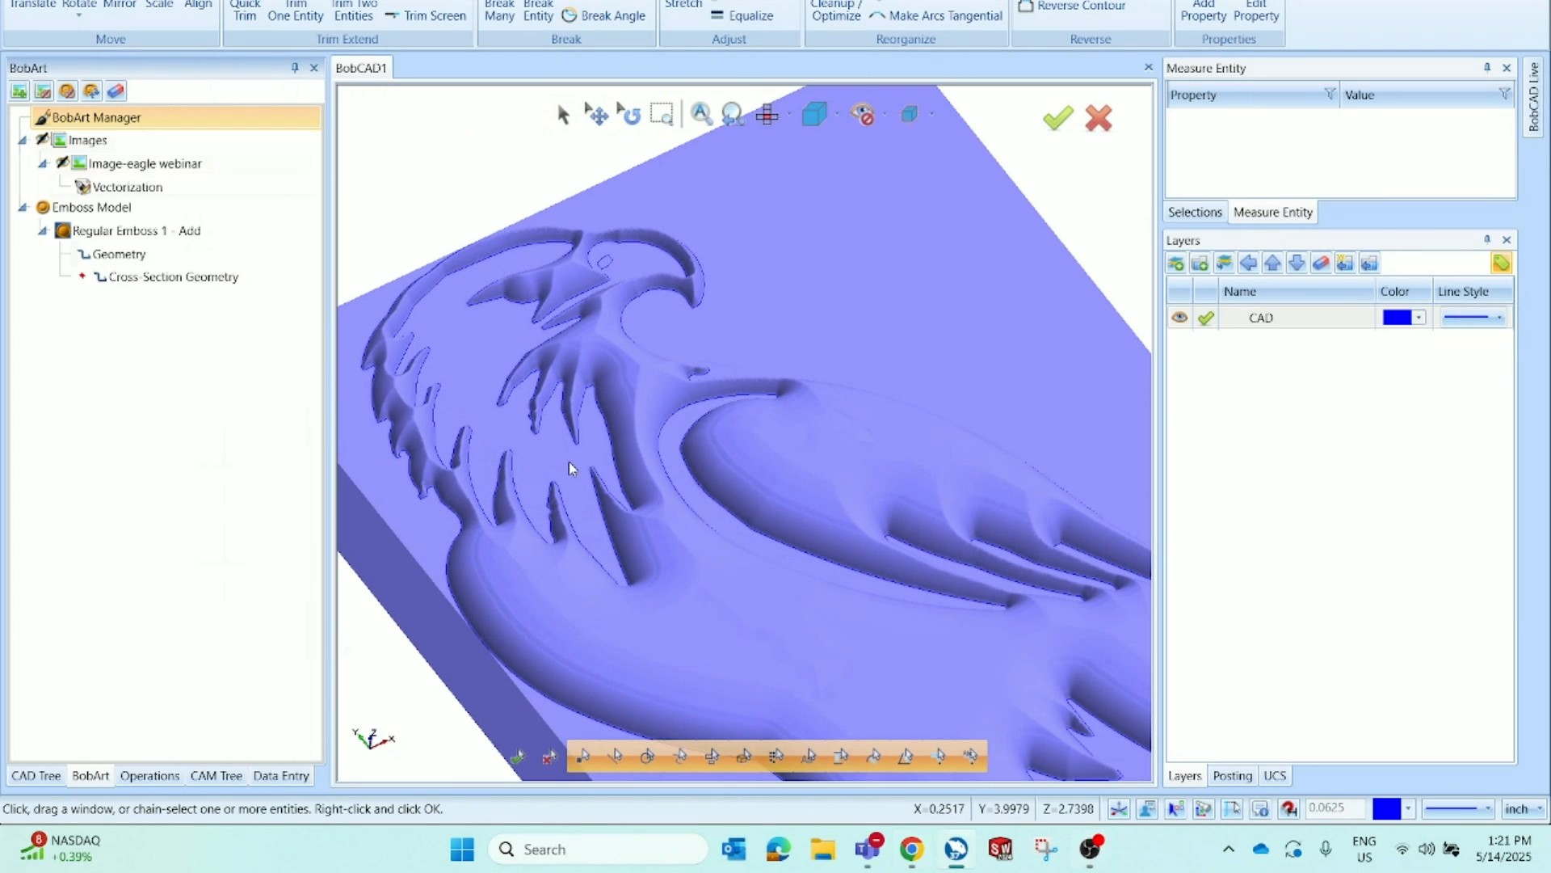
scroll(570, 464, down, 1)
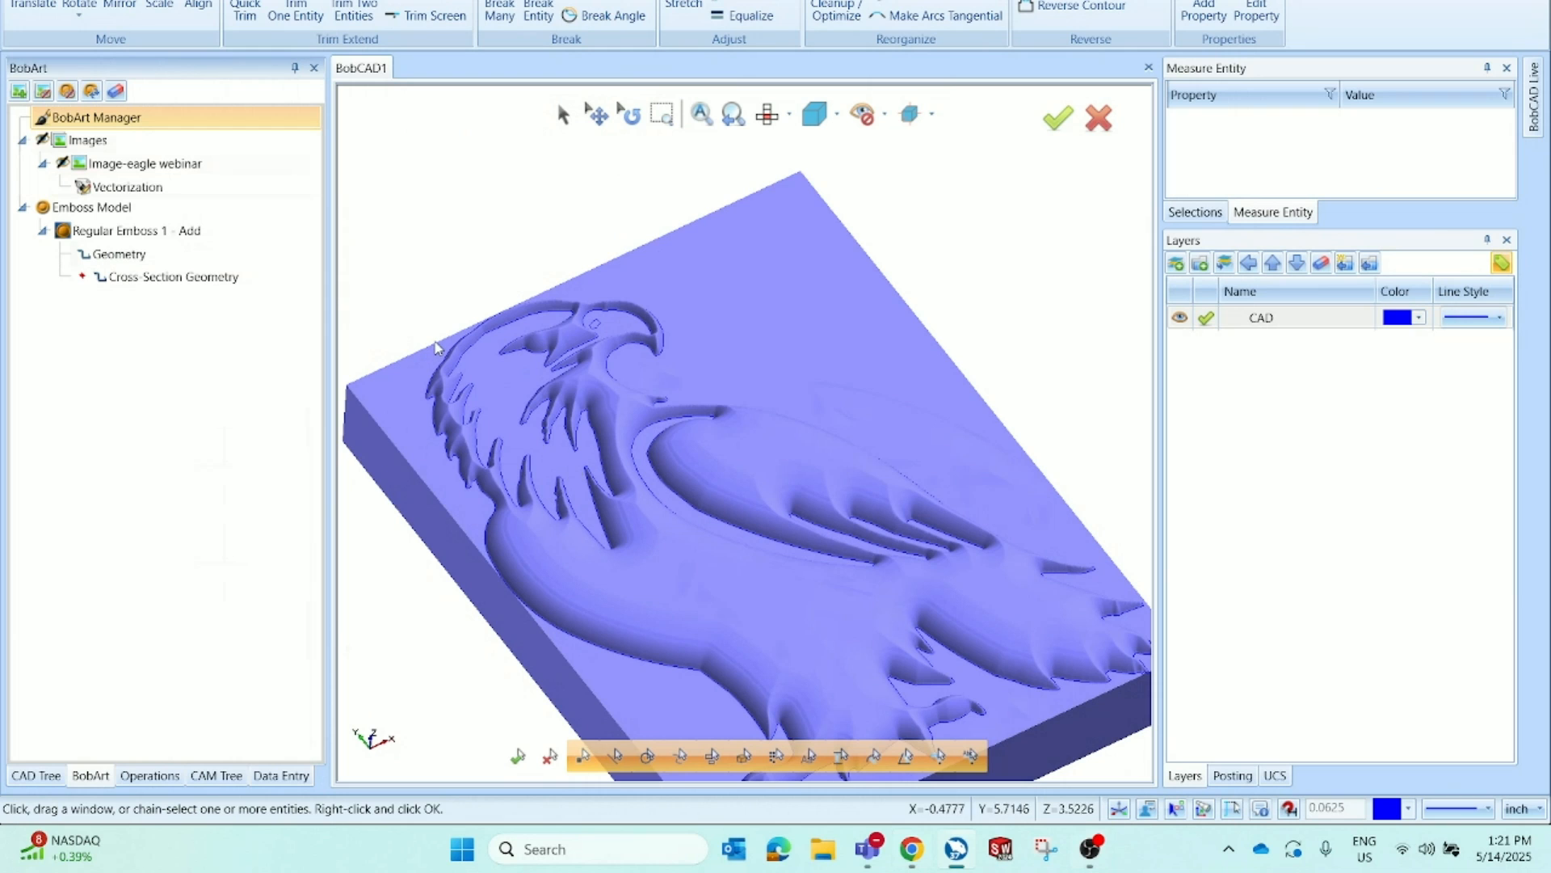
Start a second Emboss Regular on the Emboss Model and chain-select the eagle's head contours in wireframe top view
right_click(176, 207)
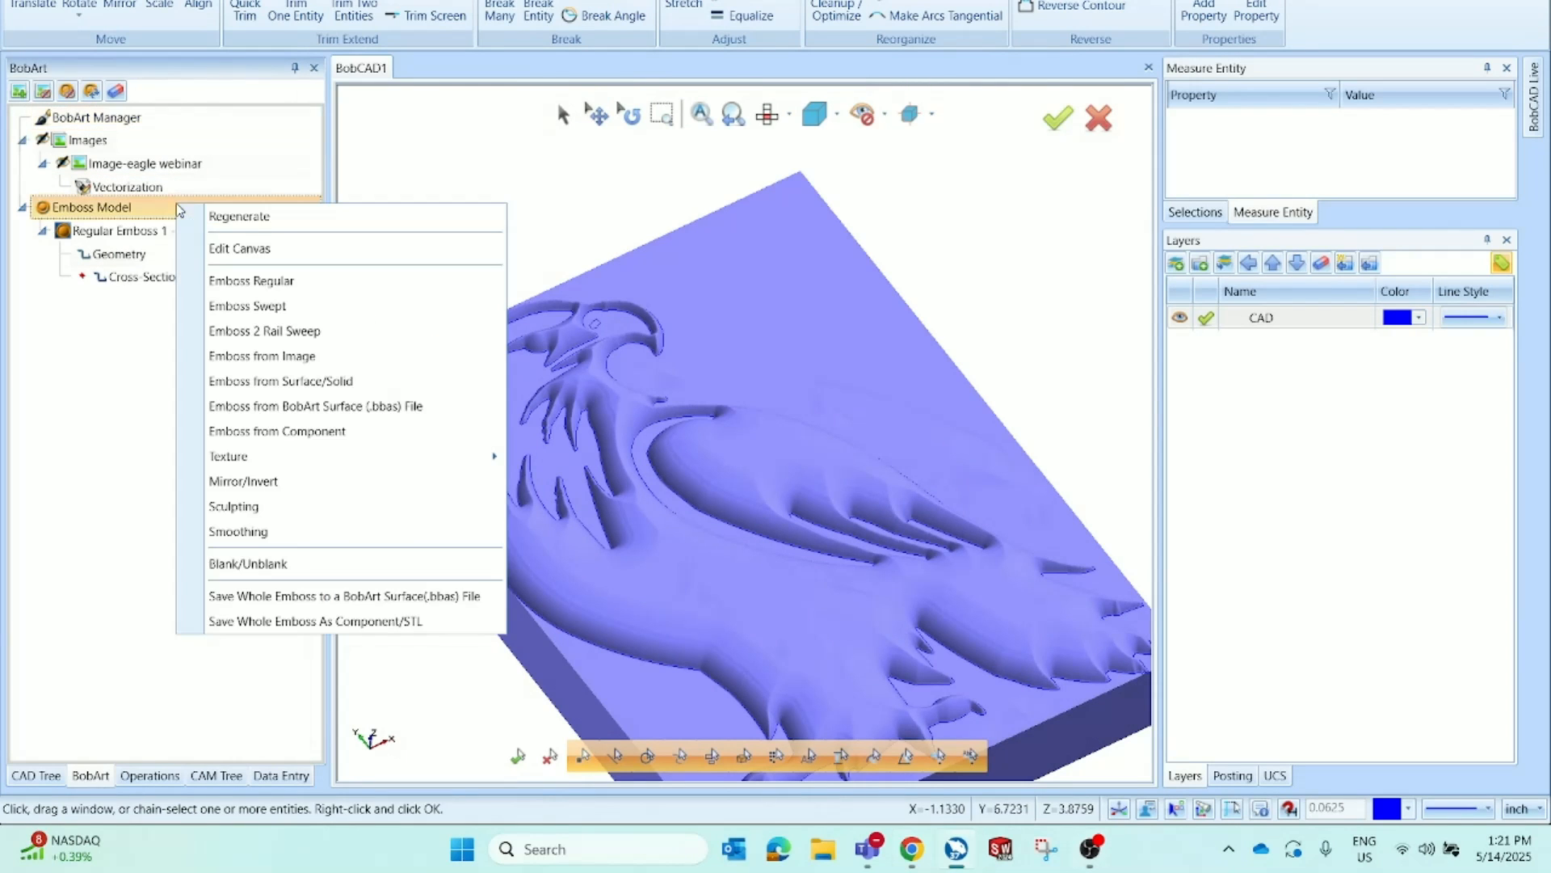
click(336, 282)
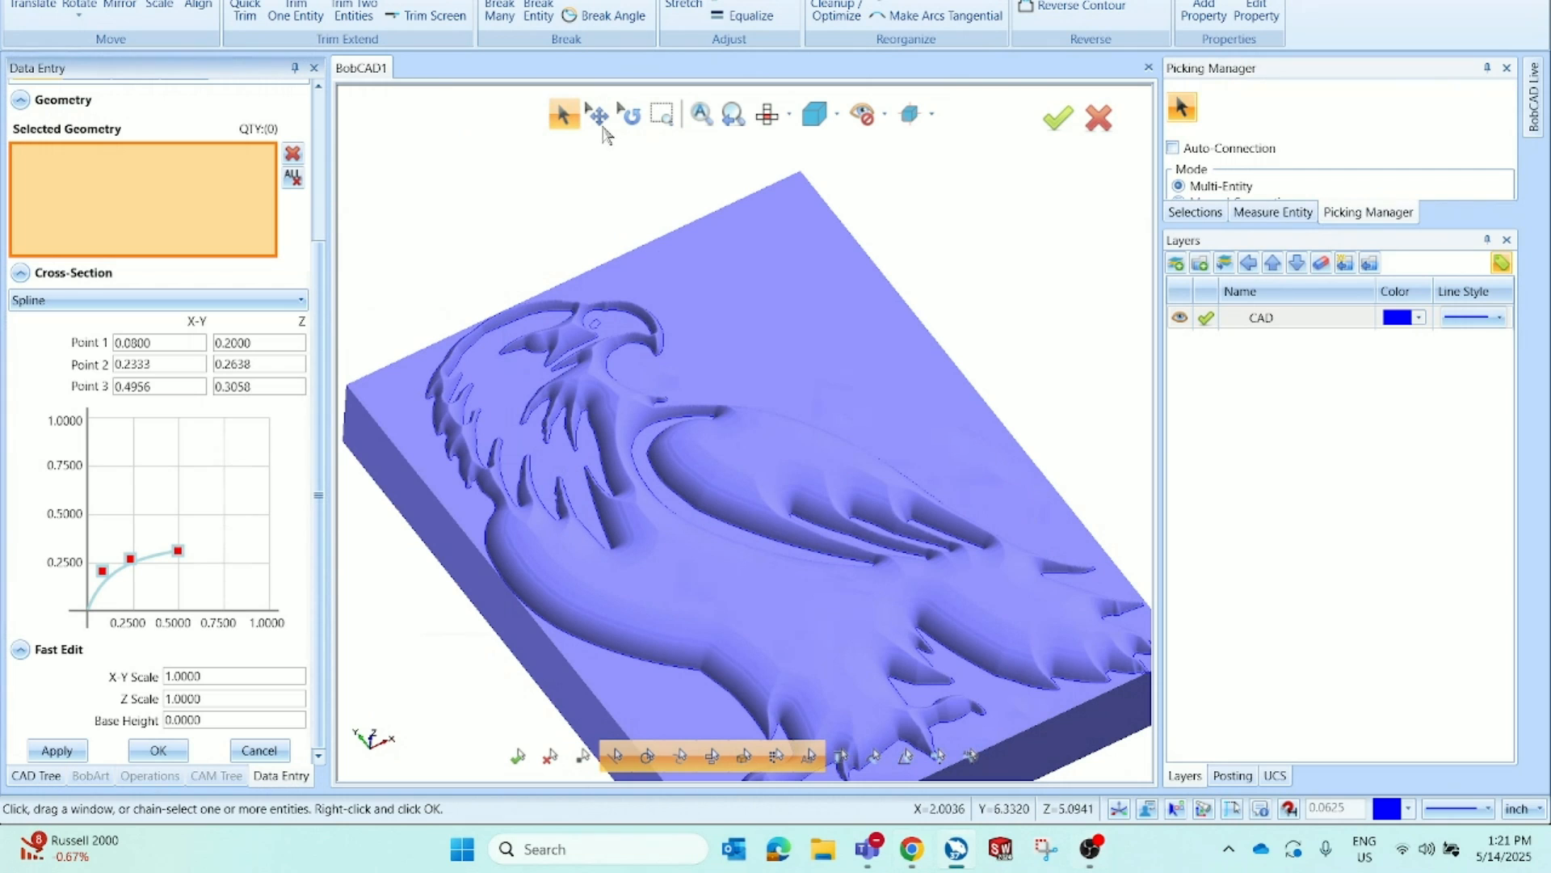
click(763, 115)
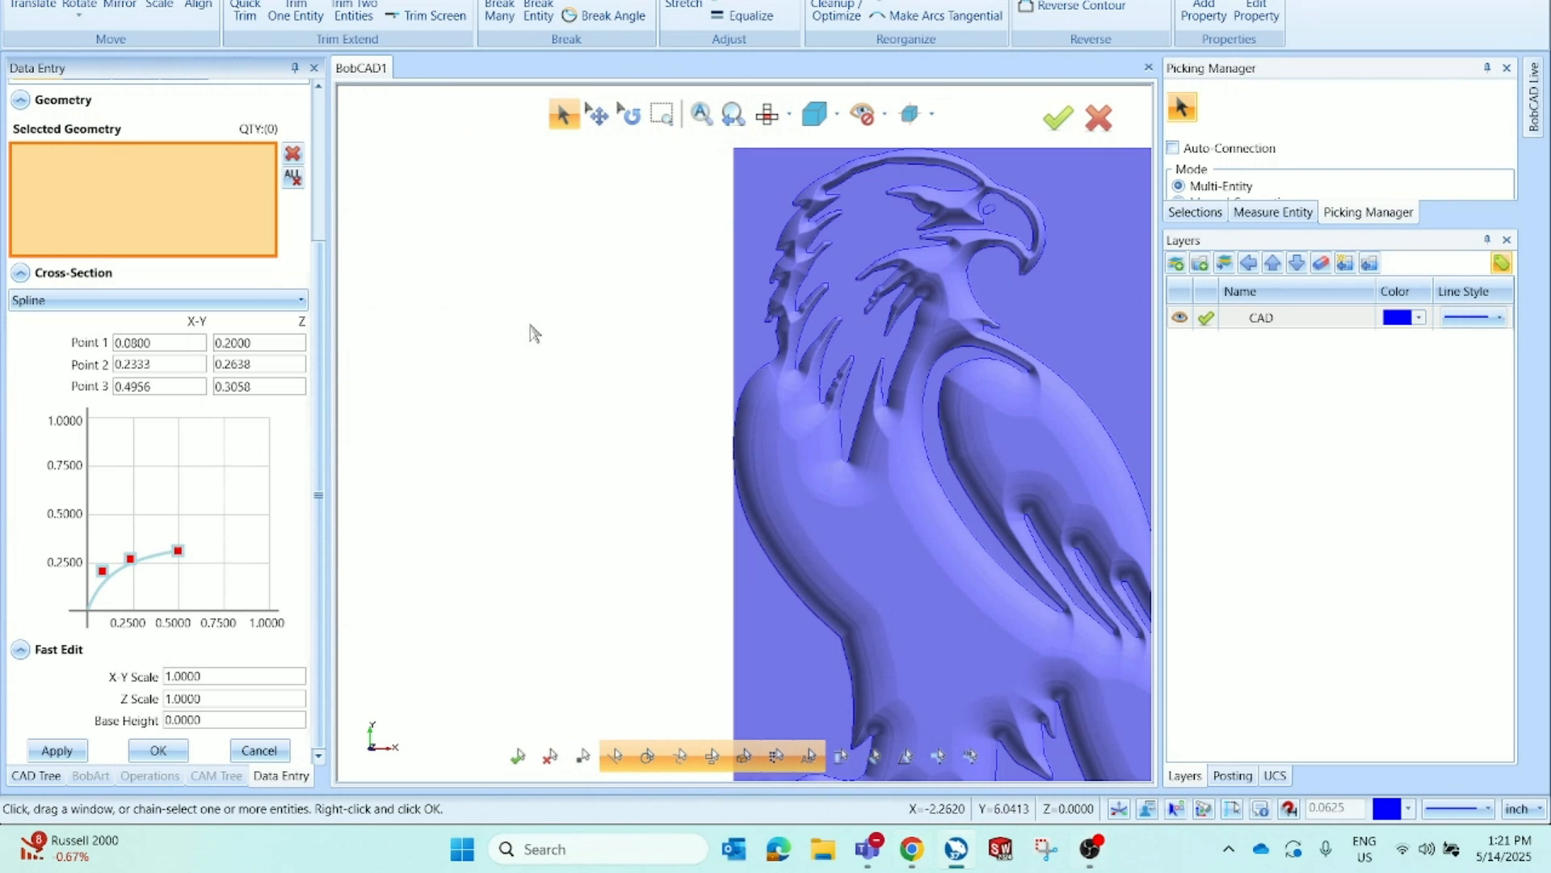
key(s)
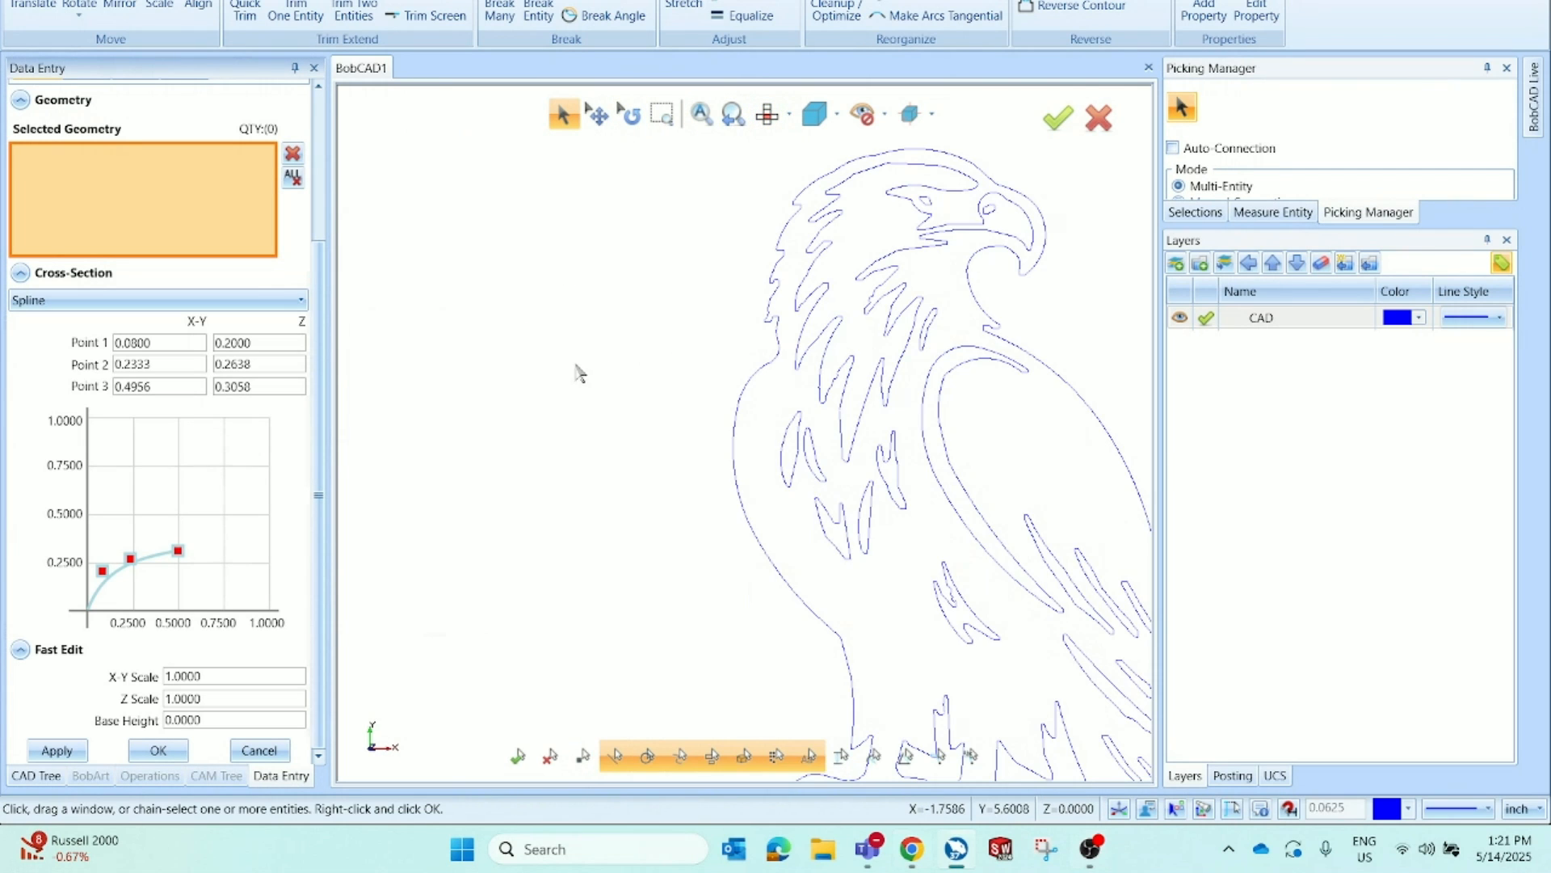
scroll(1015, 276, down, 3)
scroll(1106, 246, up, 6)
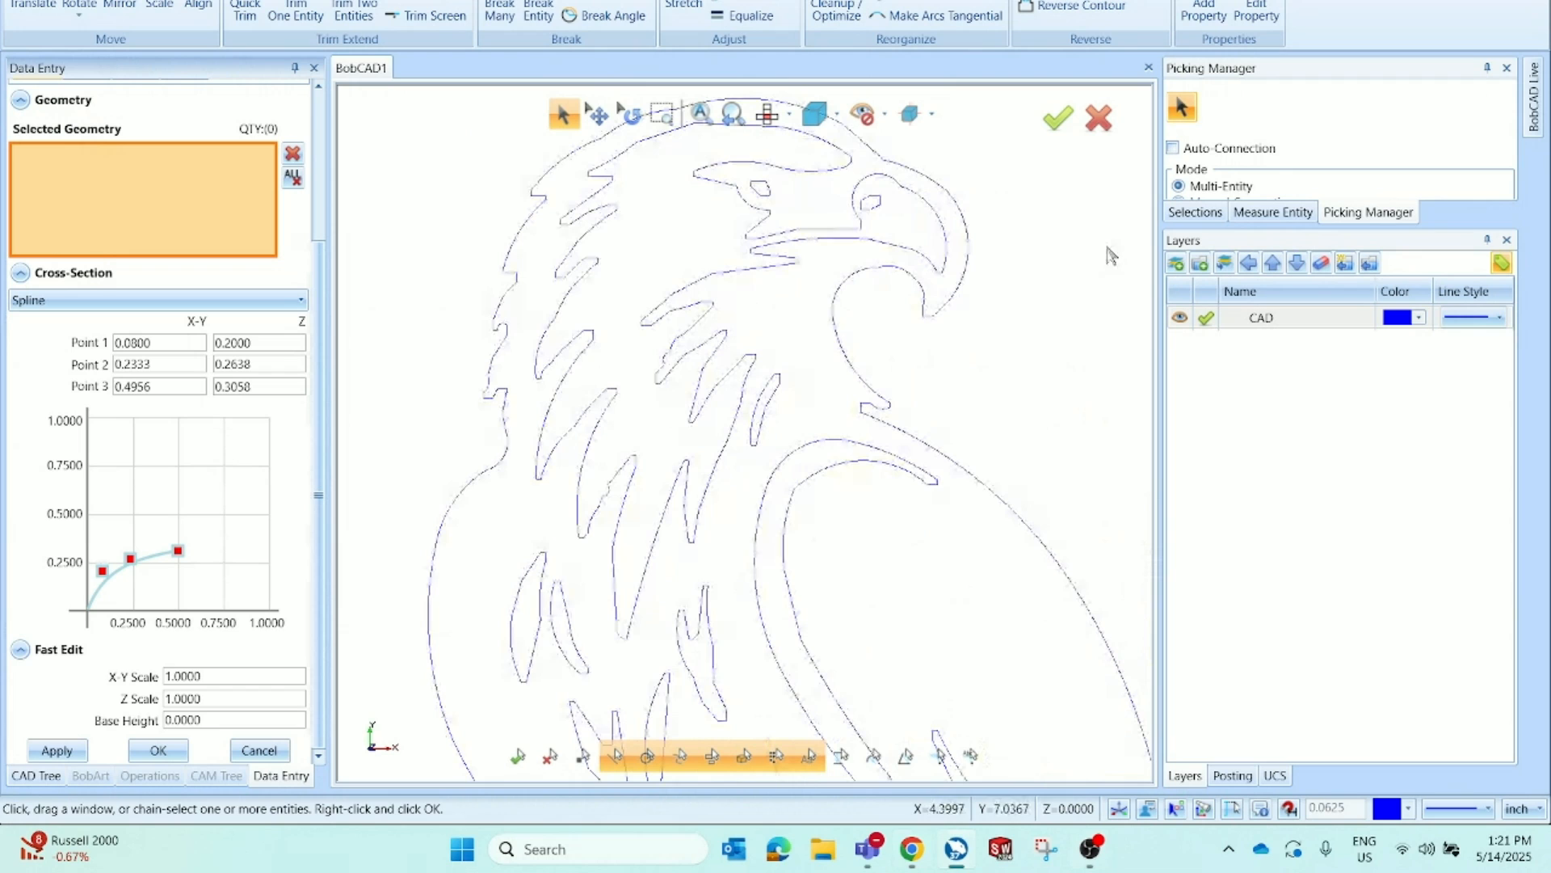
click(775, 275)
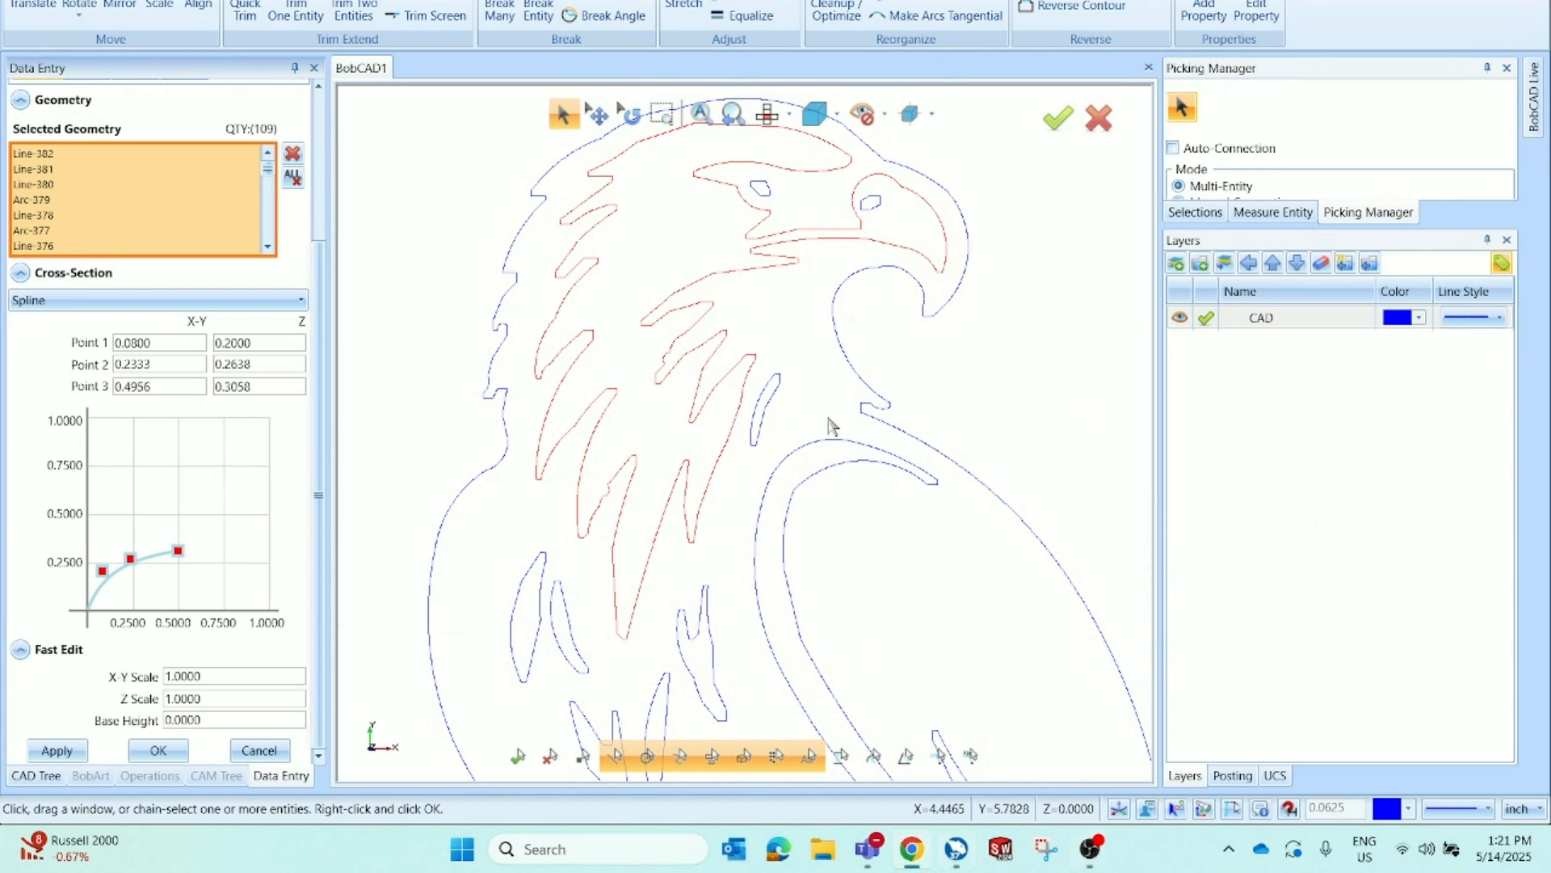
click(1427, 849)
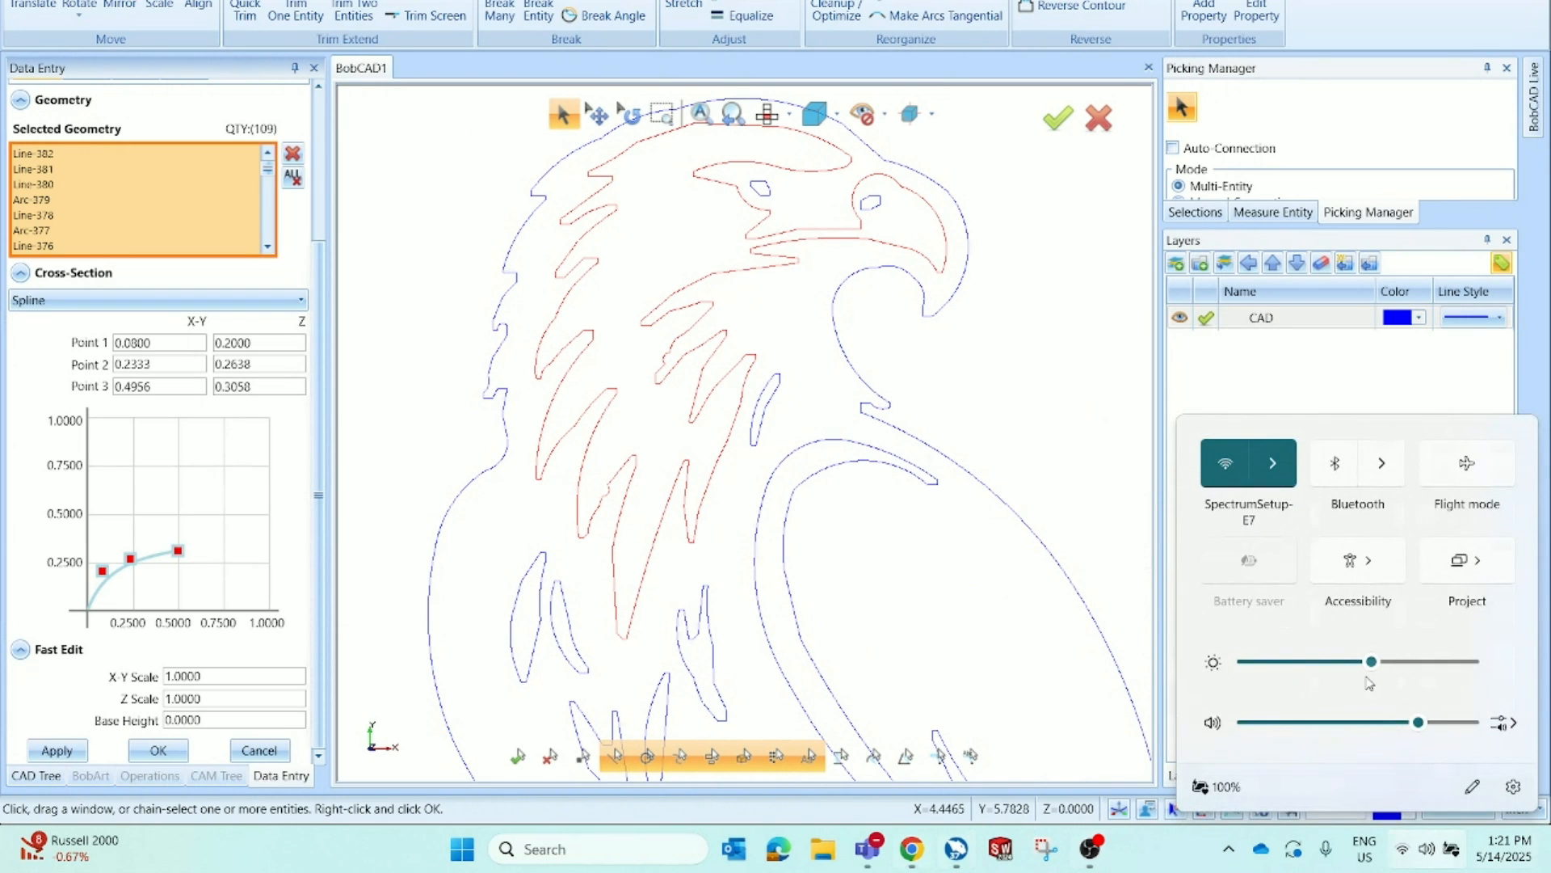
drag(1371, 661, 1269, 662)
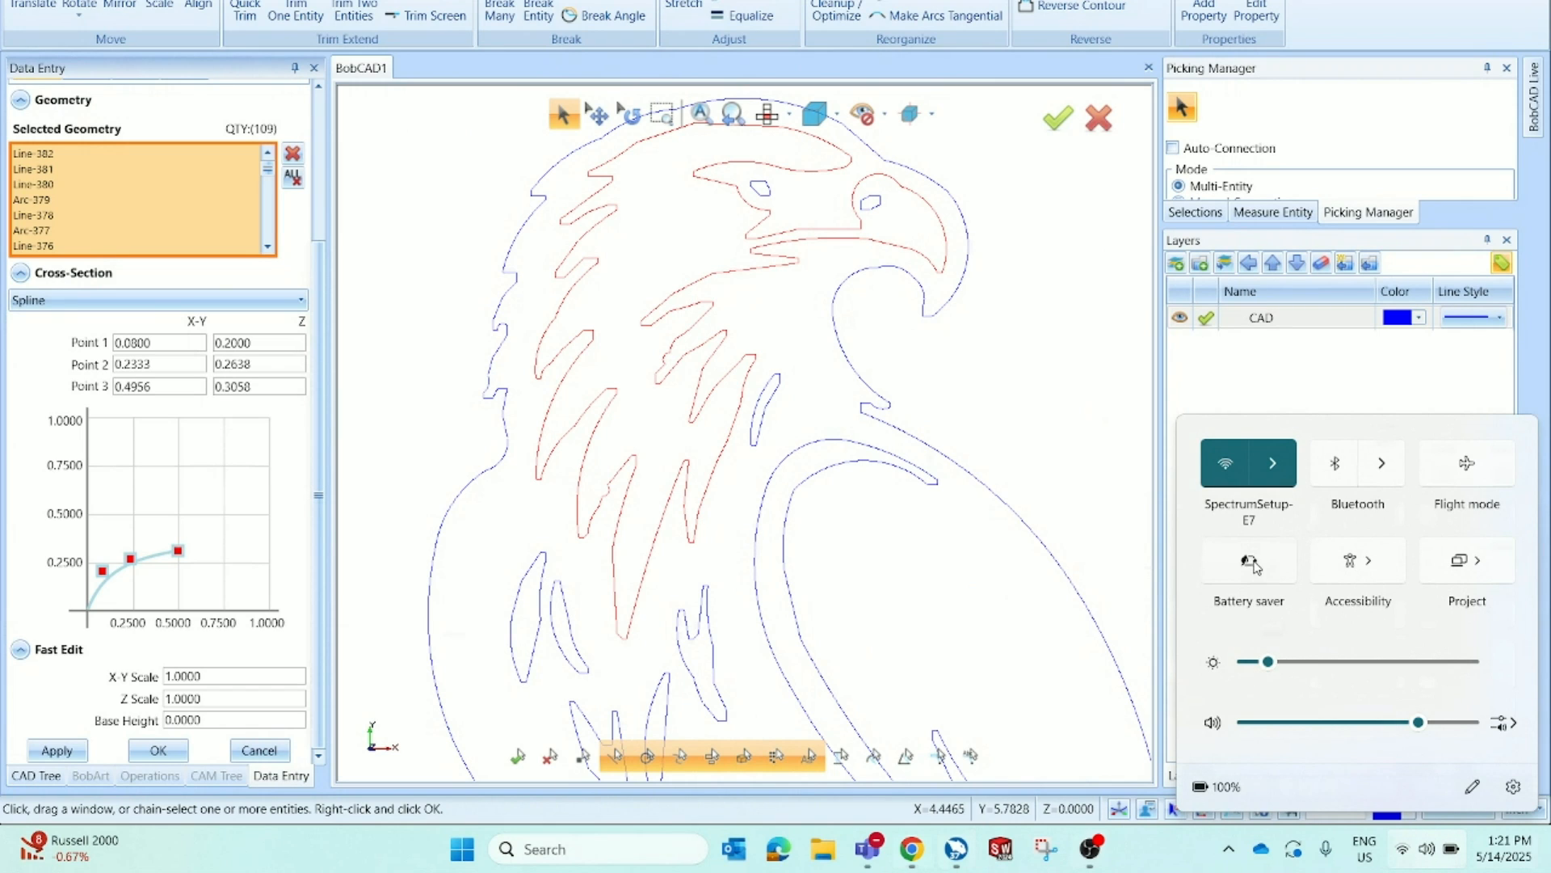
click(1251, 564)
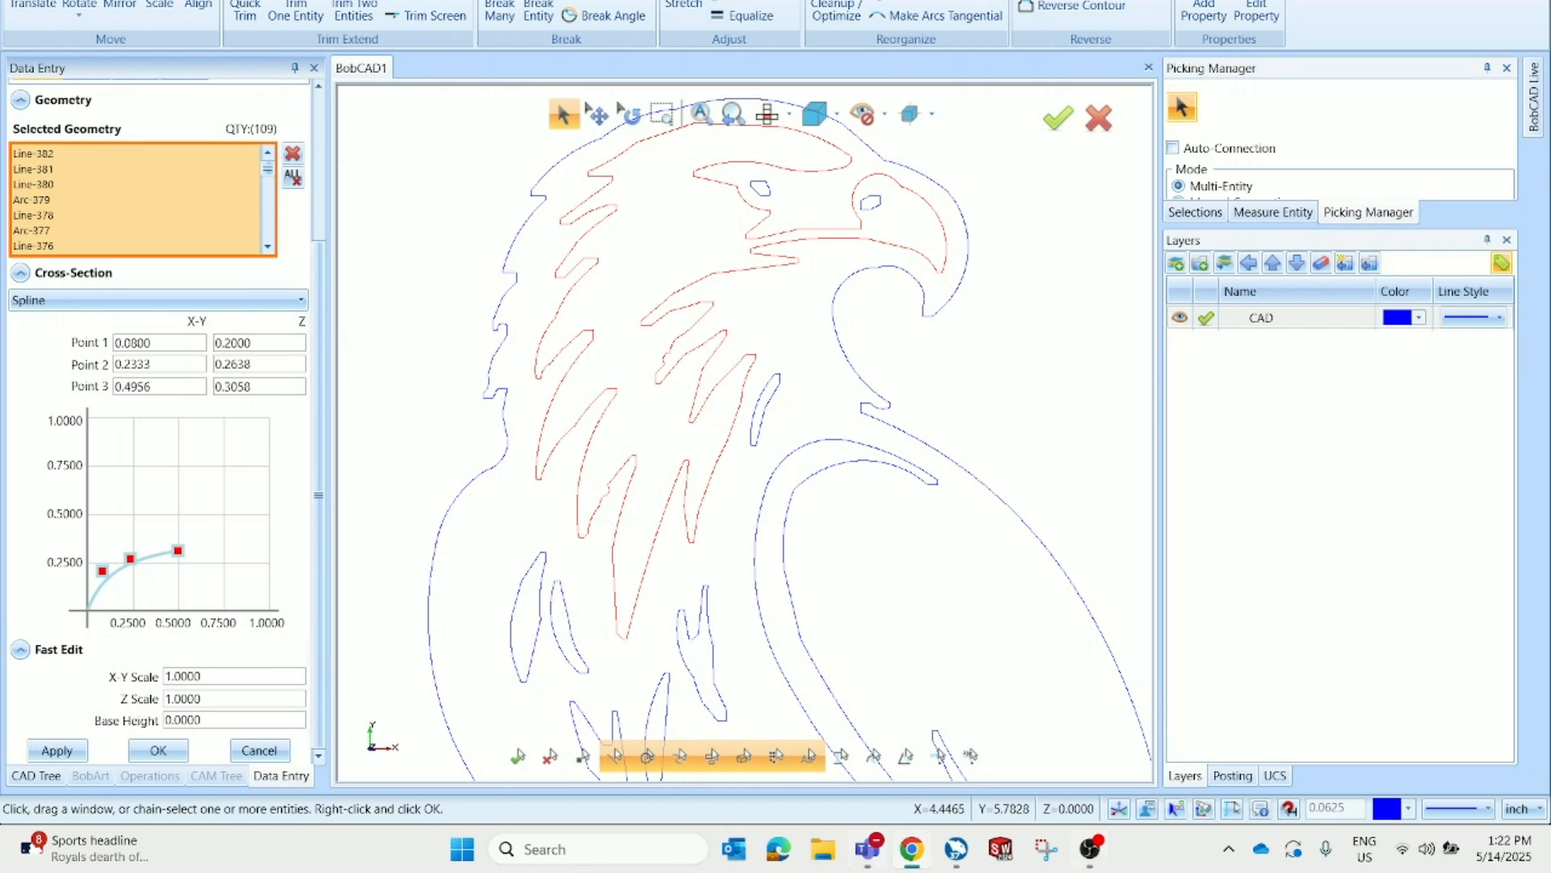
click(1232, 561)
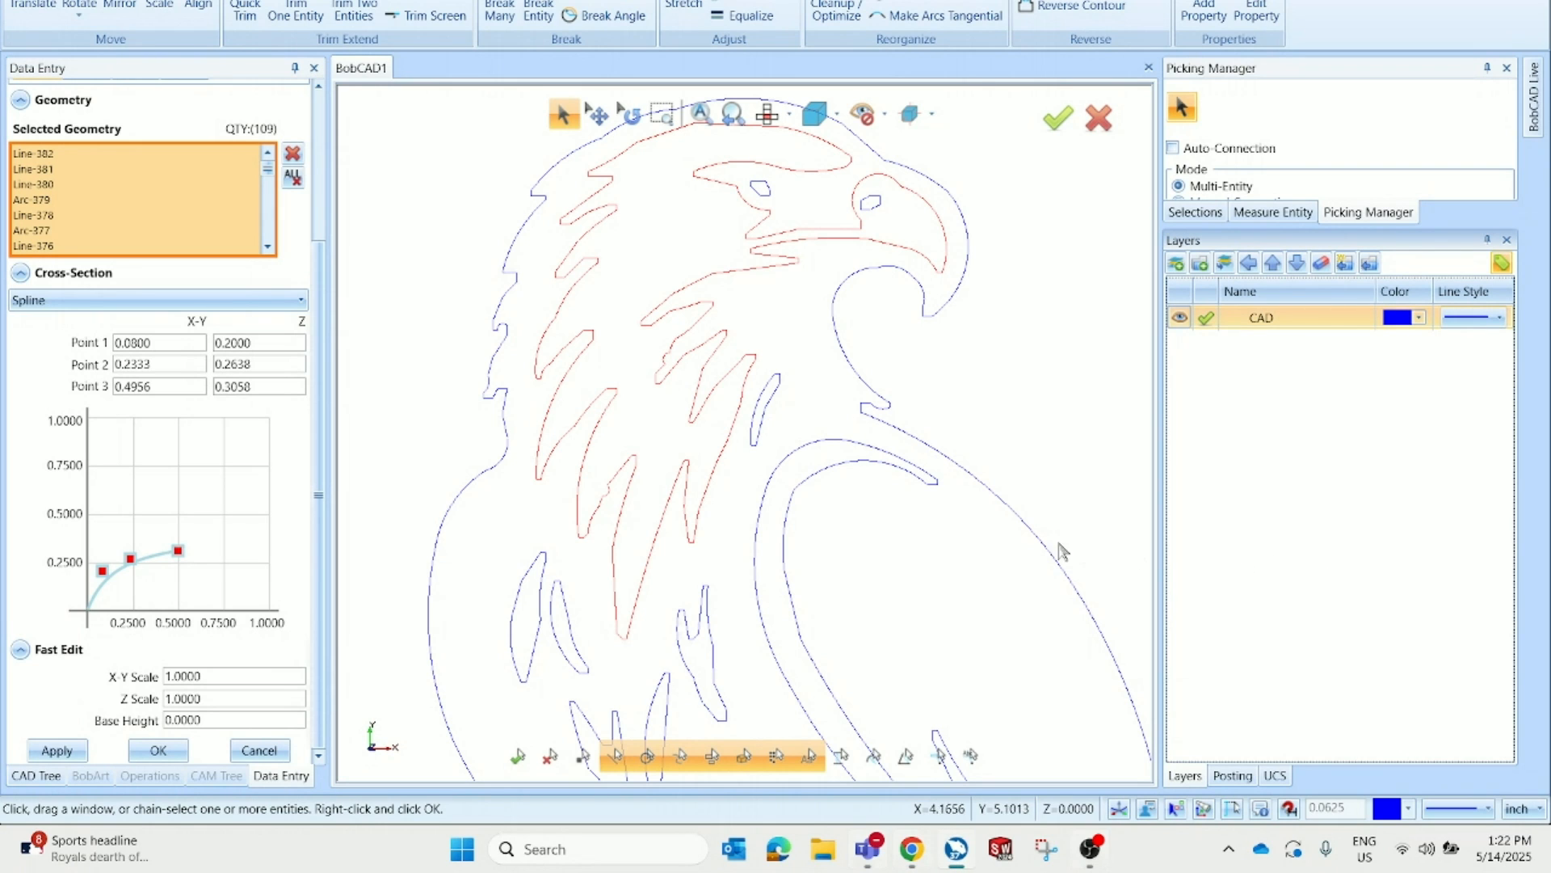
Accept the second regular emboss built from the eagle's head contours
scroll(764, 359, down, 3)
scroll(763, 359, down, 2)
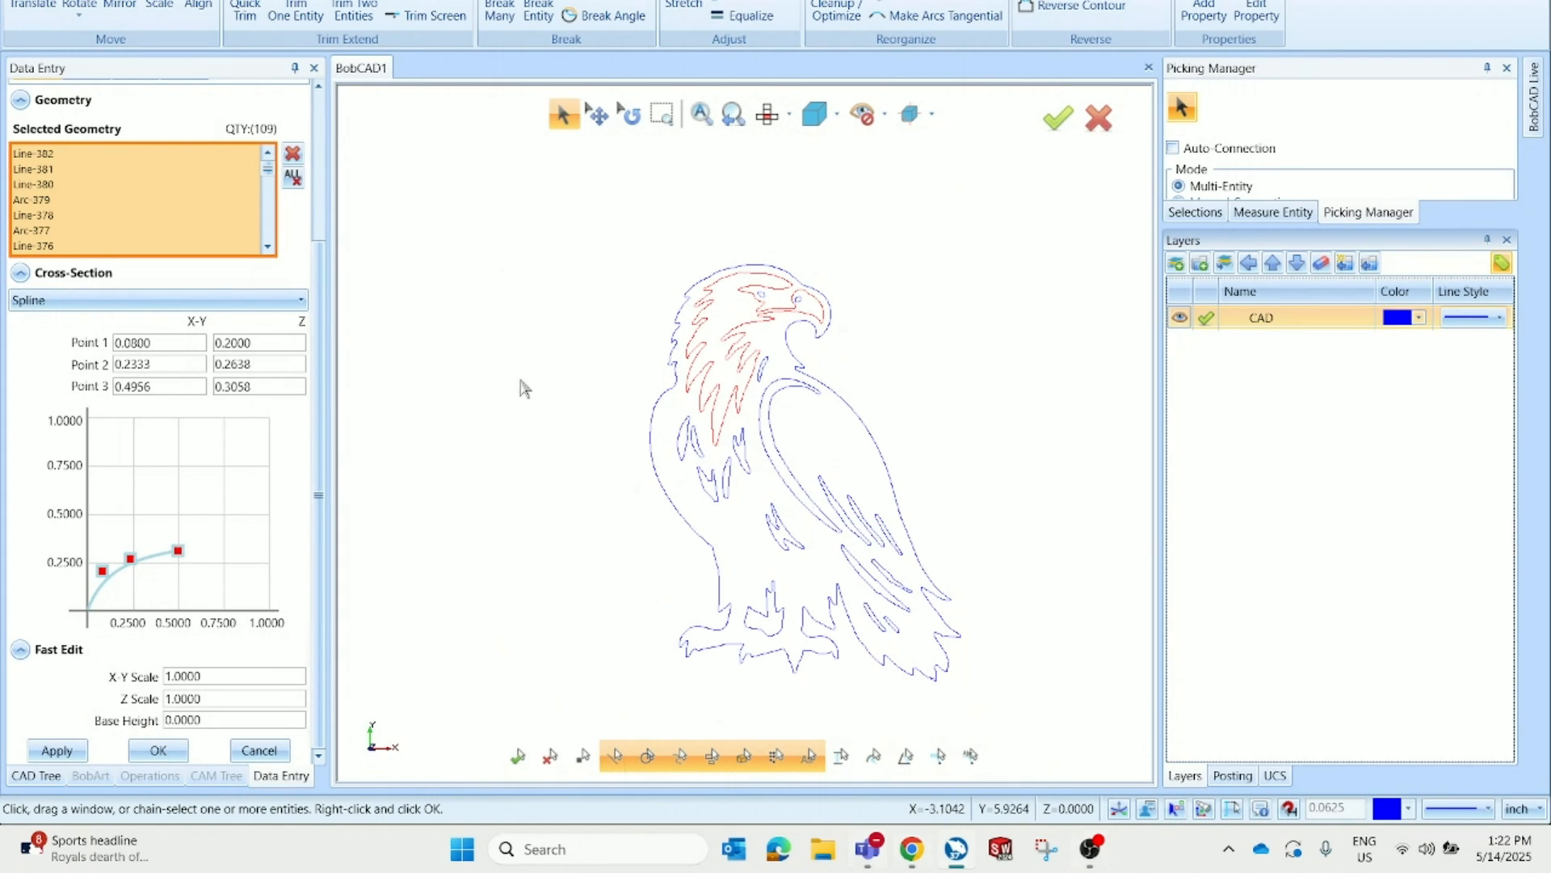
scroll(790, 373, up, 1)
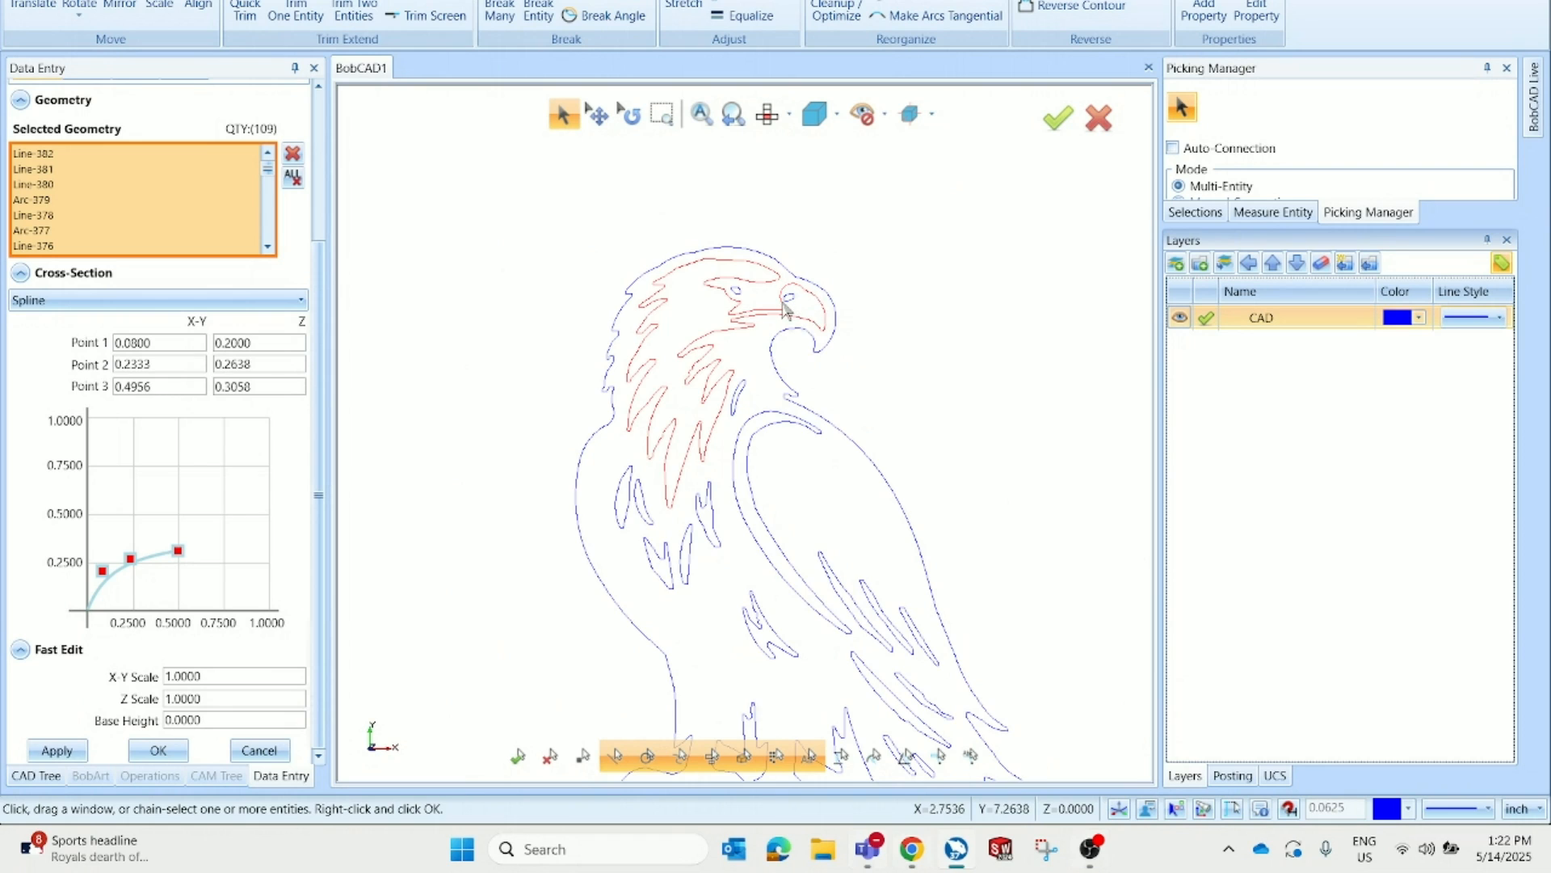
scroll(779, 311, up, 1)
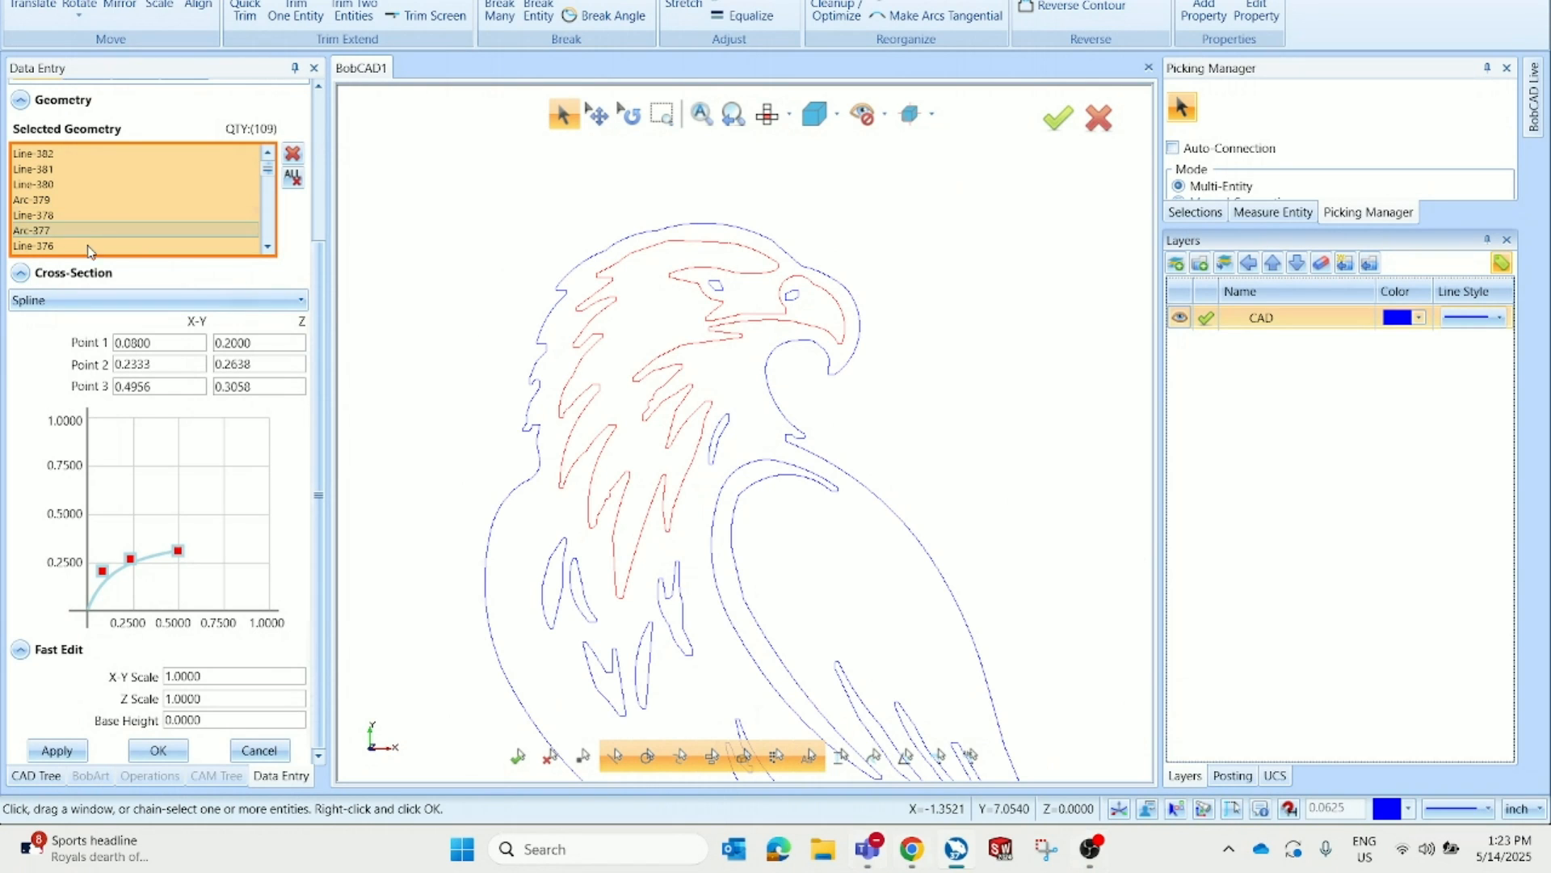
scroll(317, 257, up, 4)
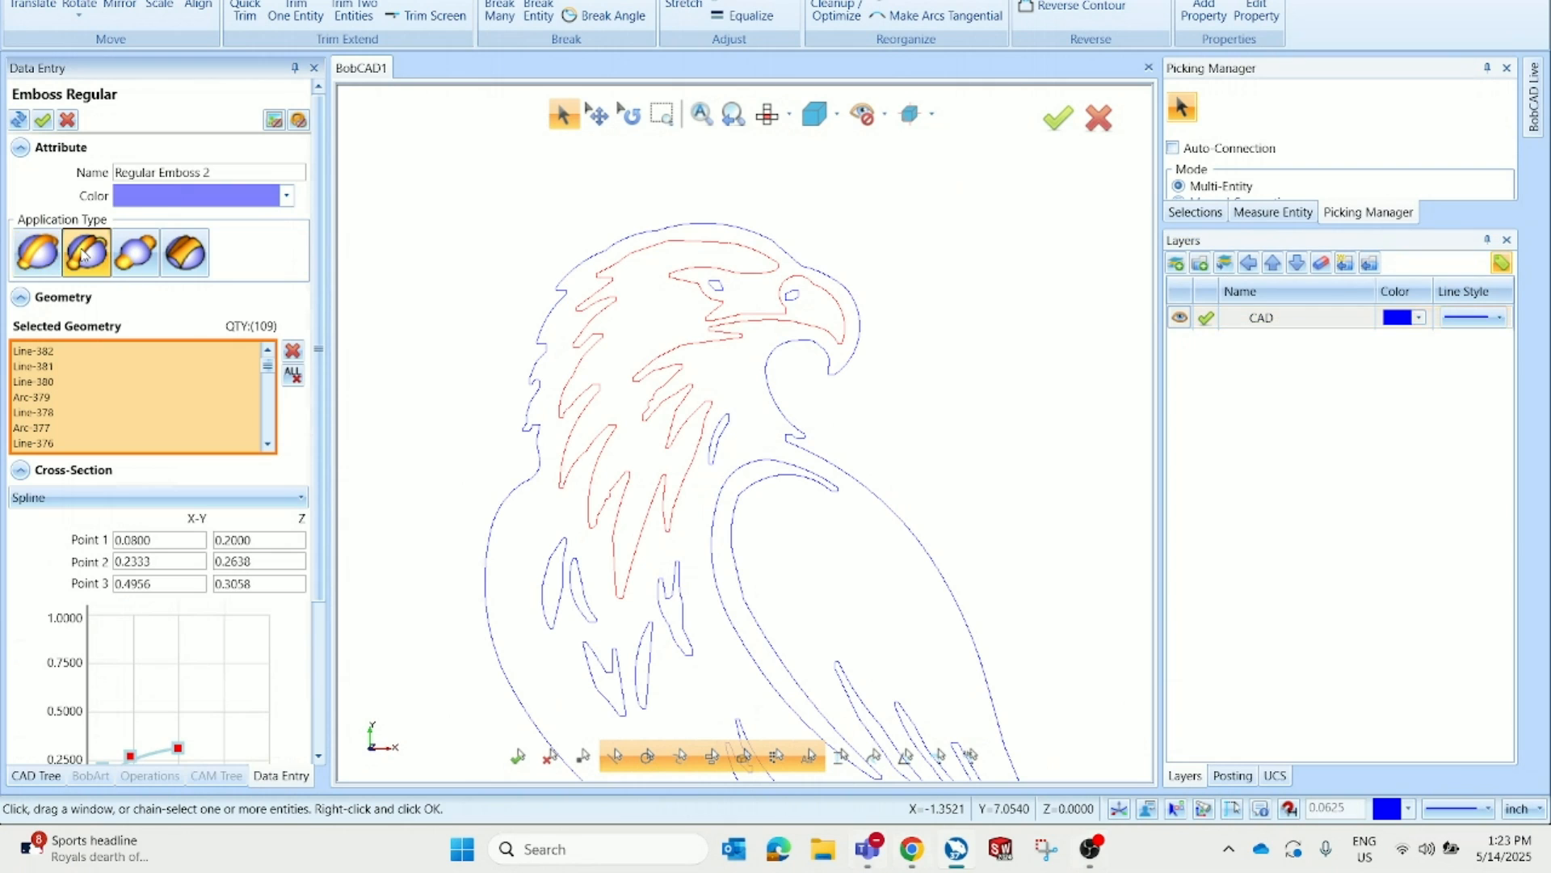
scroll(311, 297, down, 3)
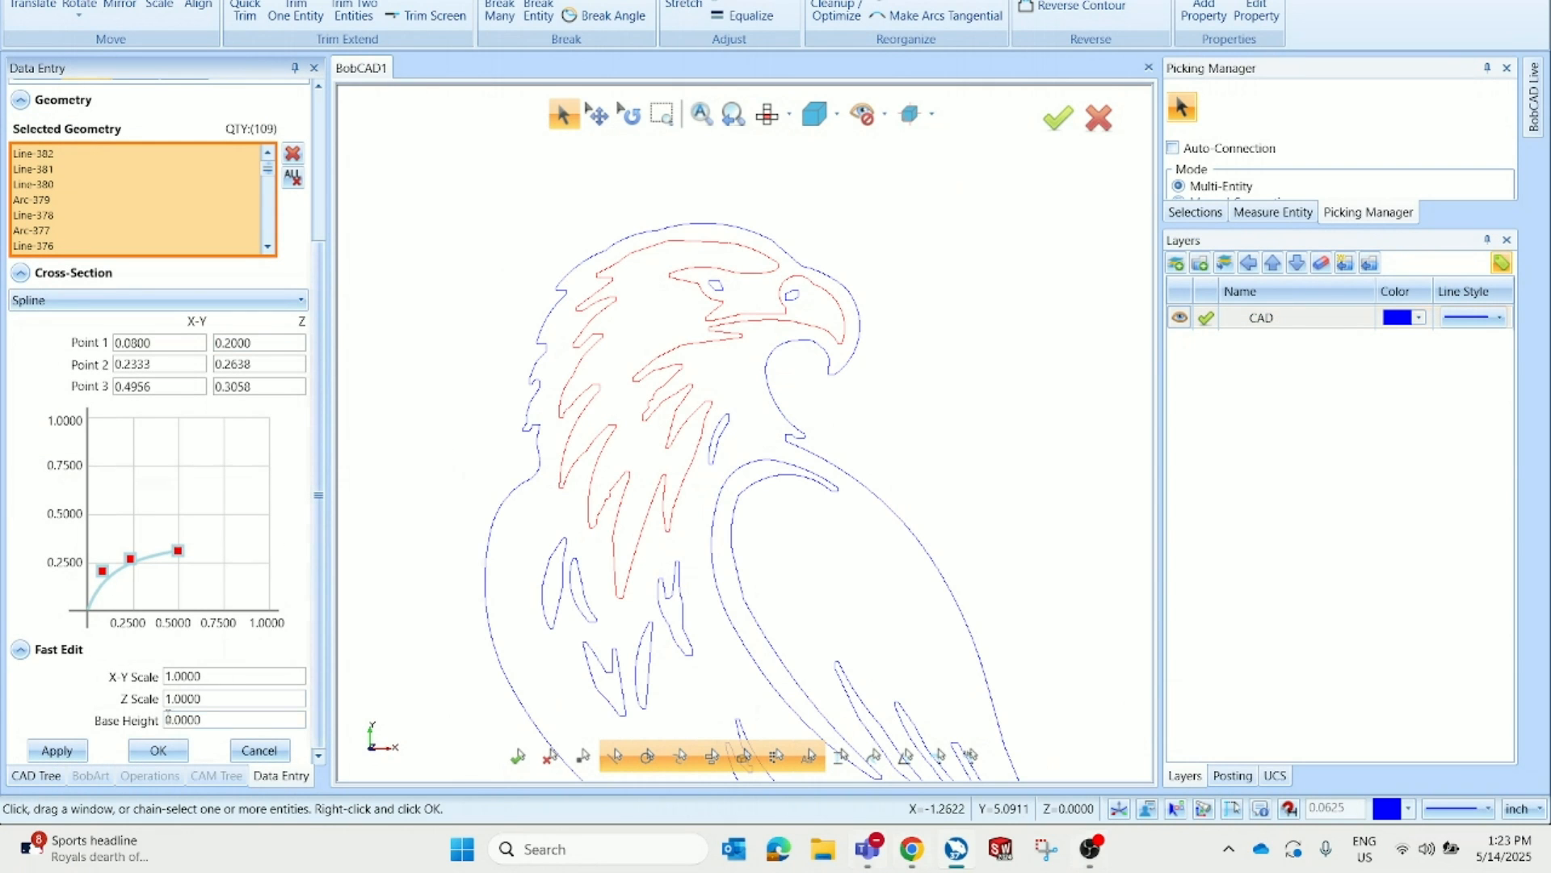
click(158, 749)
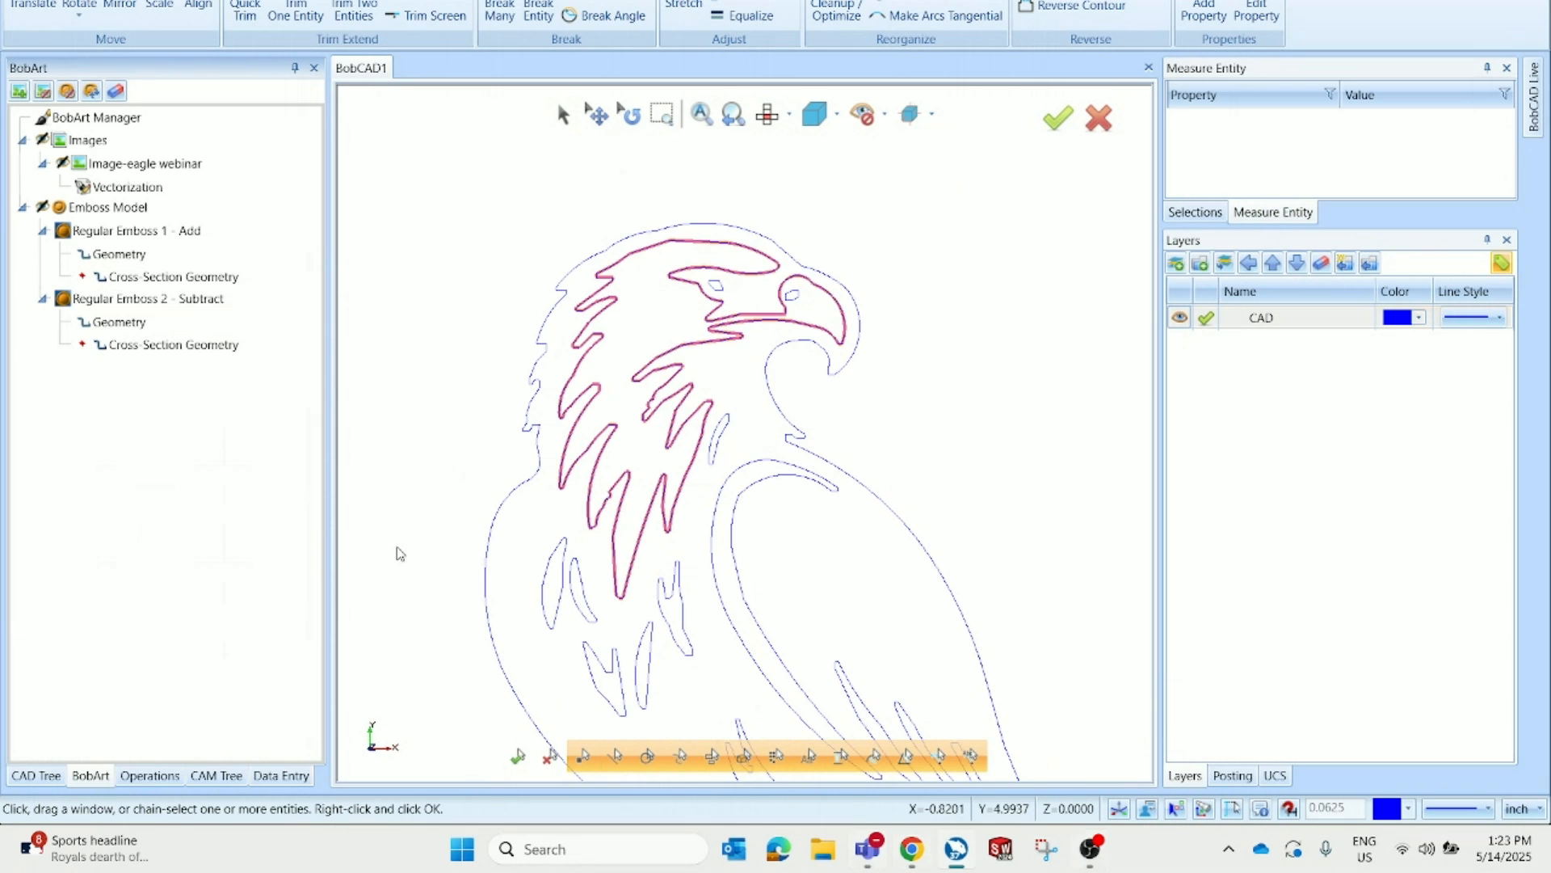
Orbit and zoom around the emboss model to inspect the combined head emboss
mouse_move(838, 460)
middle_down()
mouse_move(949, 449)
mouse_move(840, 454)
middle_up()
scroll(841, 454, down, 3)
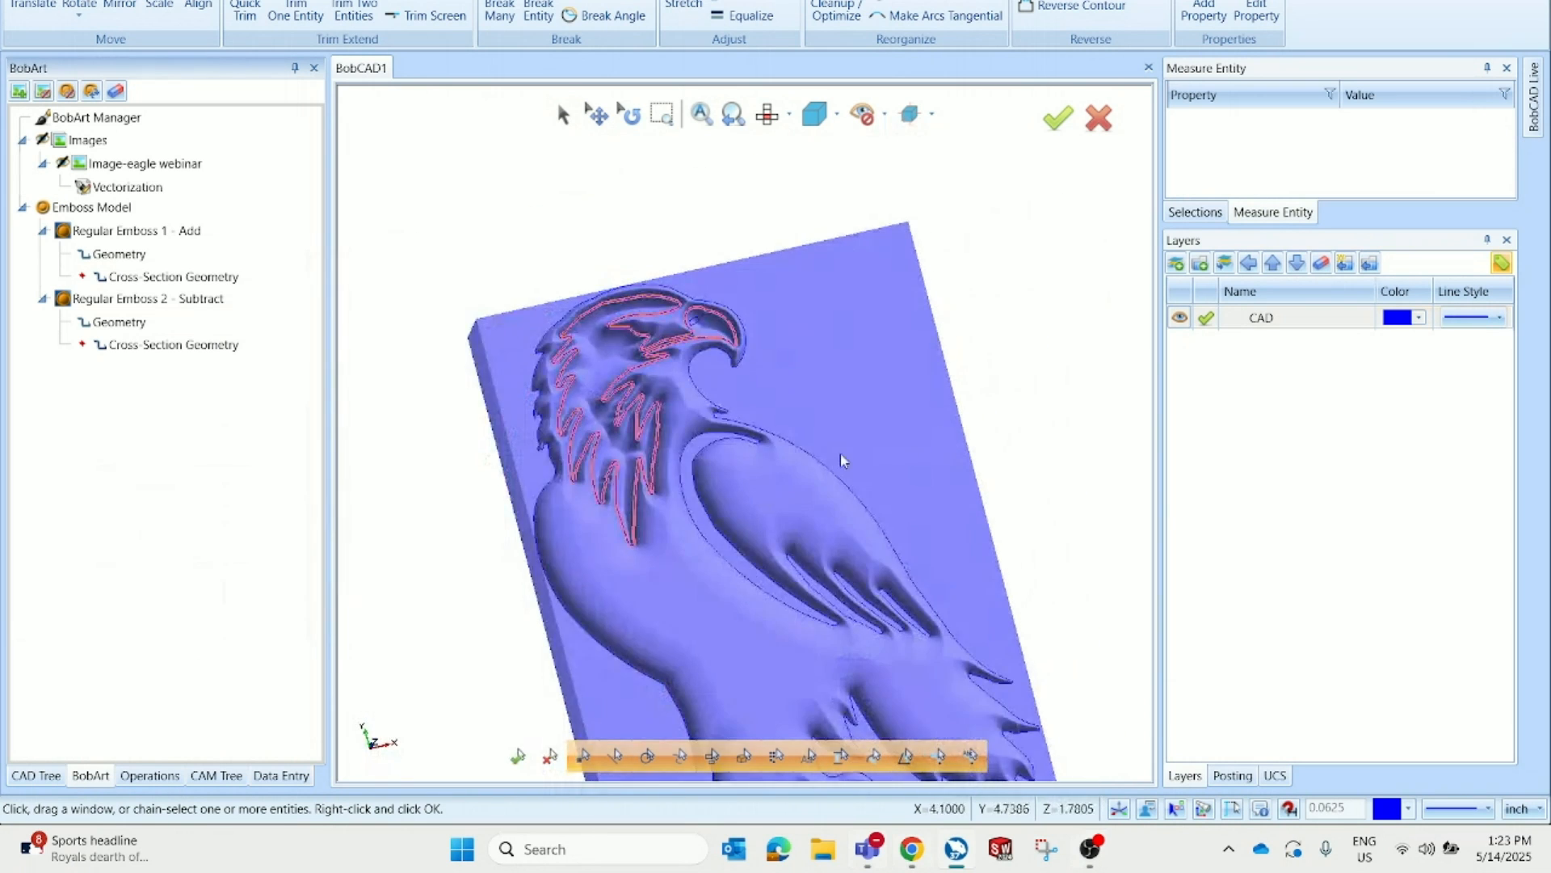
scroll(890, 433, up, 5)
scroll(738, 305, up, 5)
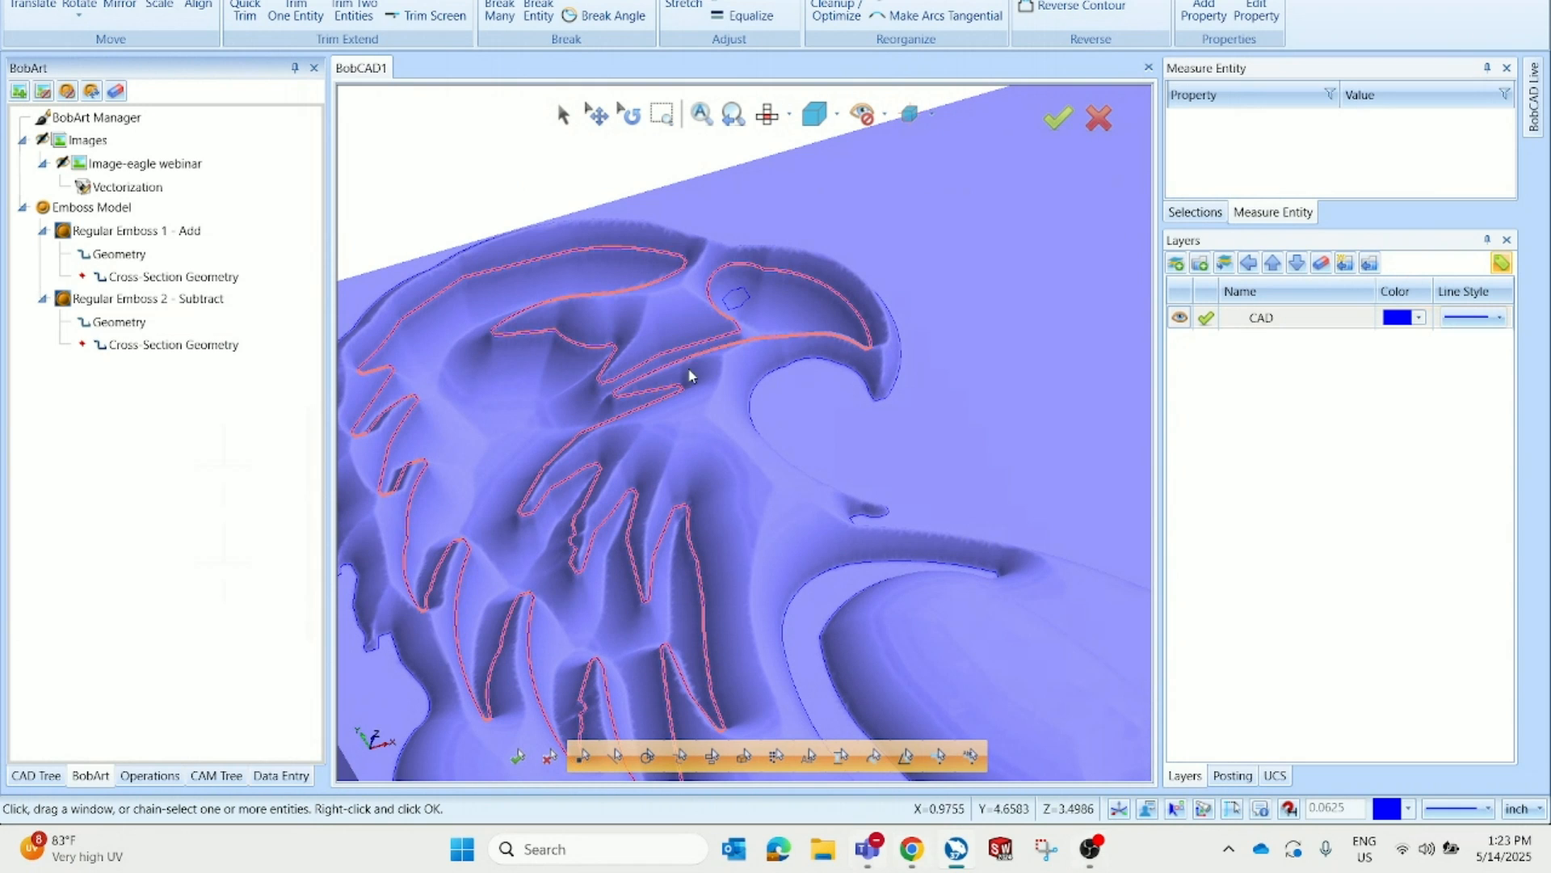
click(207, 141)
scroll(866, 356, down, 2)
scroll(443, 441, down, 3)
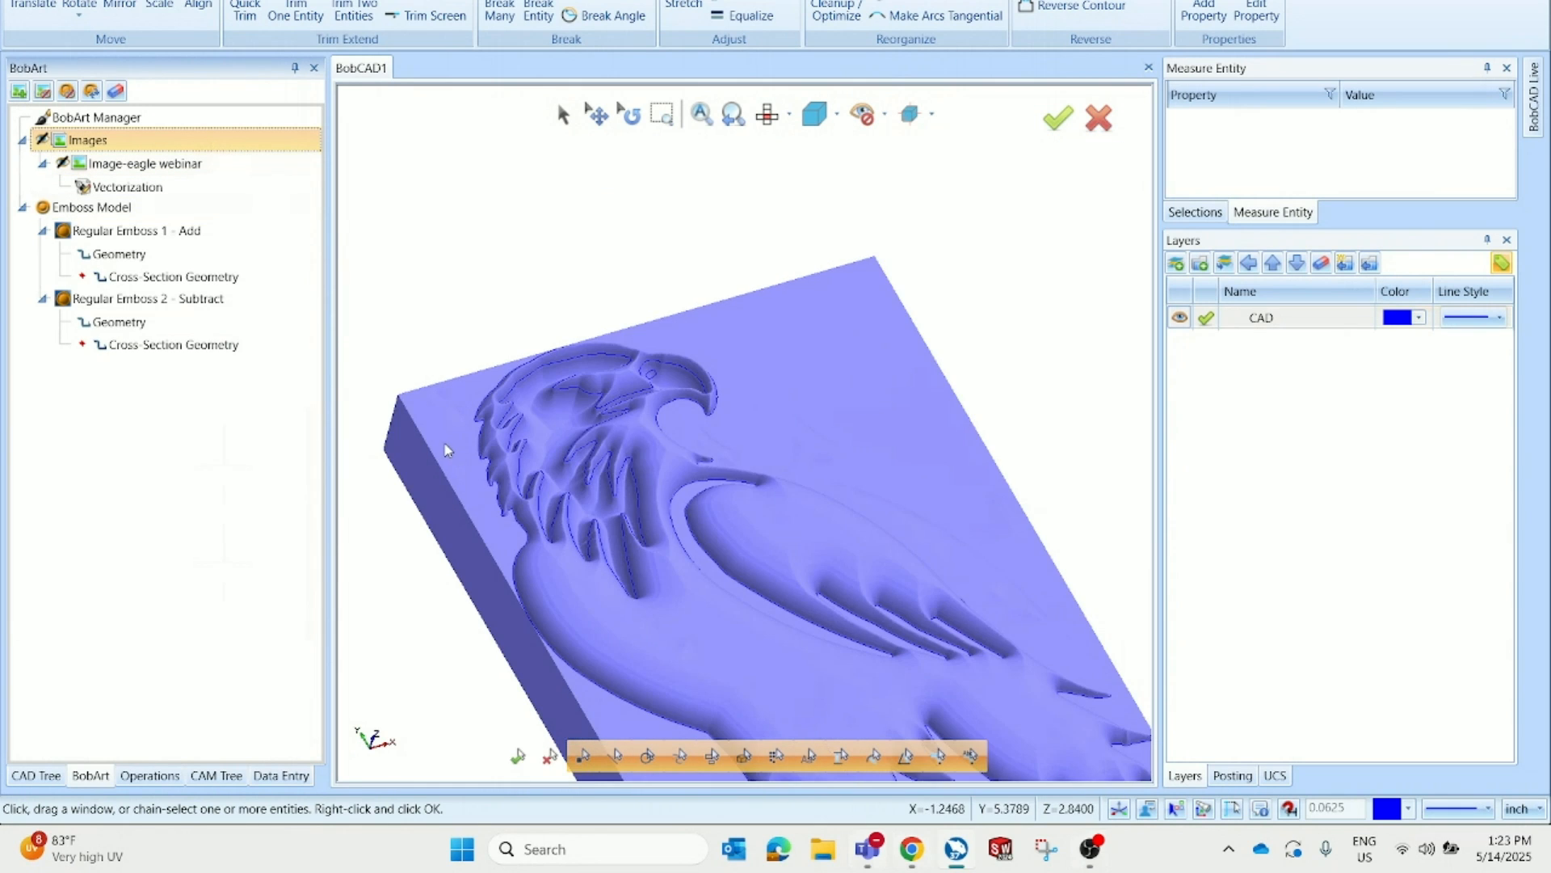
scroll(447, 443, up, 3)
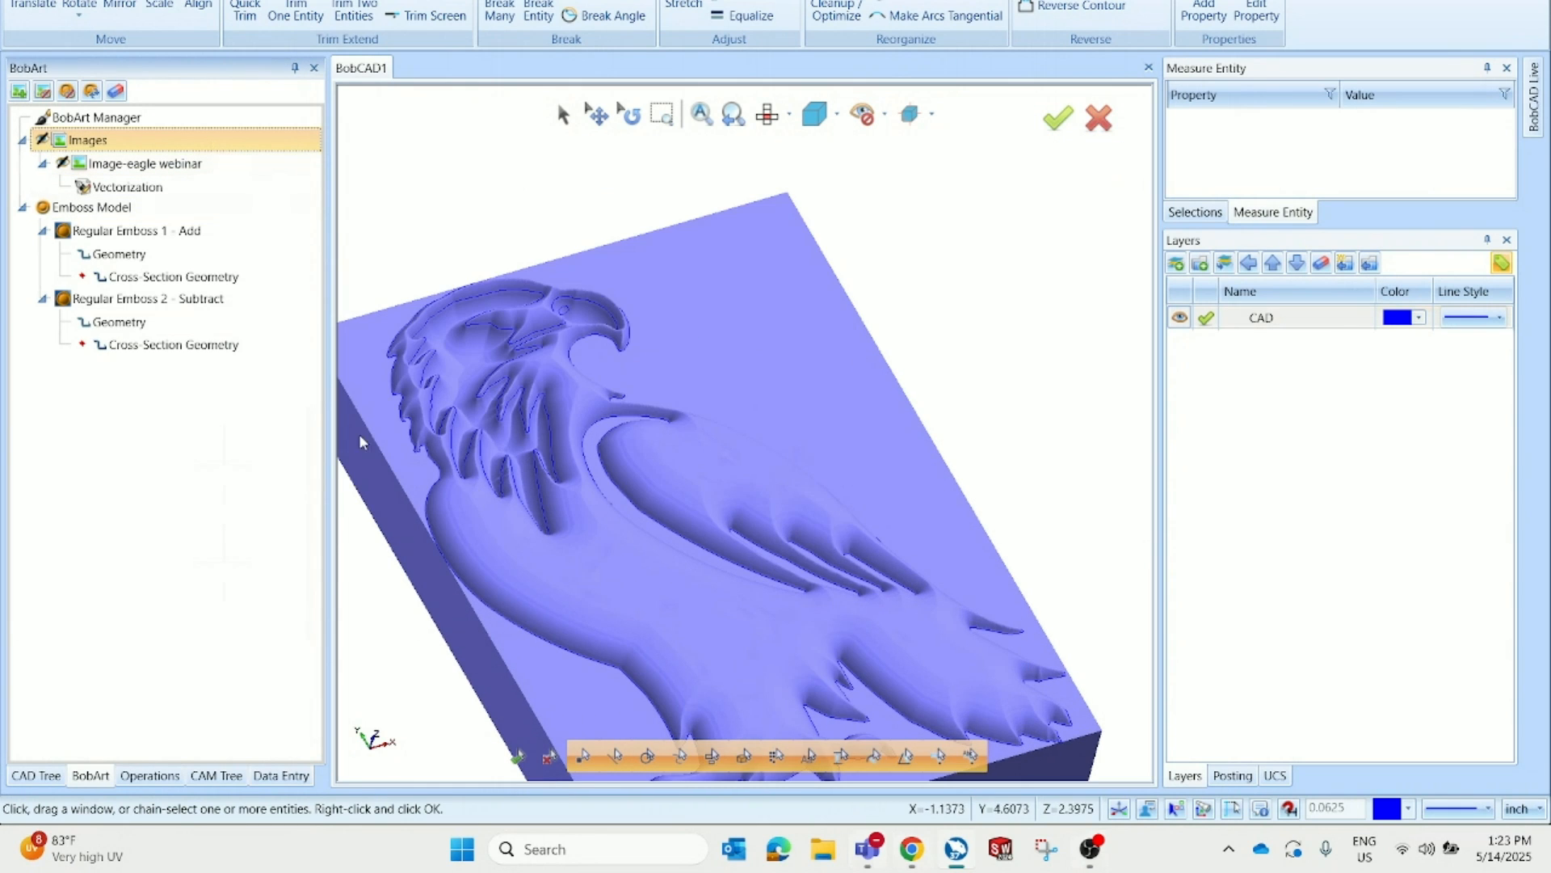
Delete Regular Emboss 2 from the Emboss Model
click(240, 301)
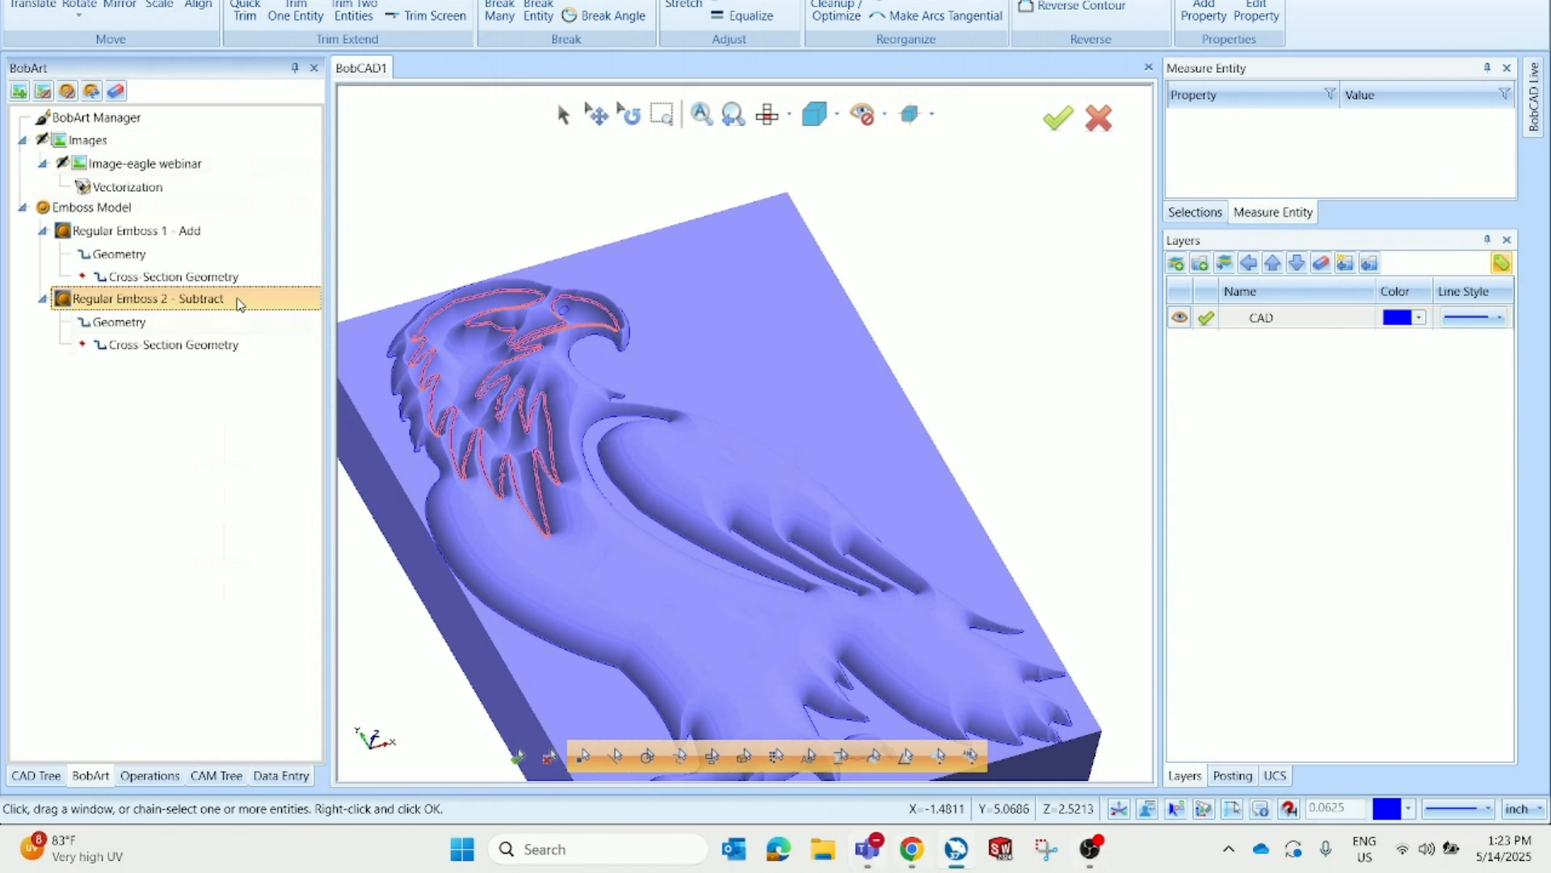
key(Delete)
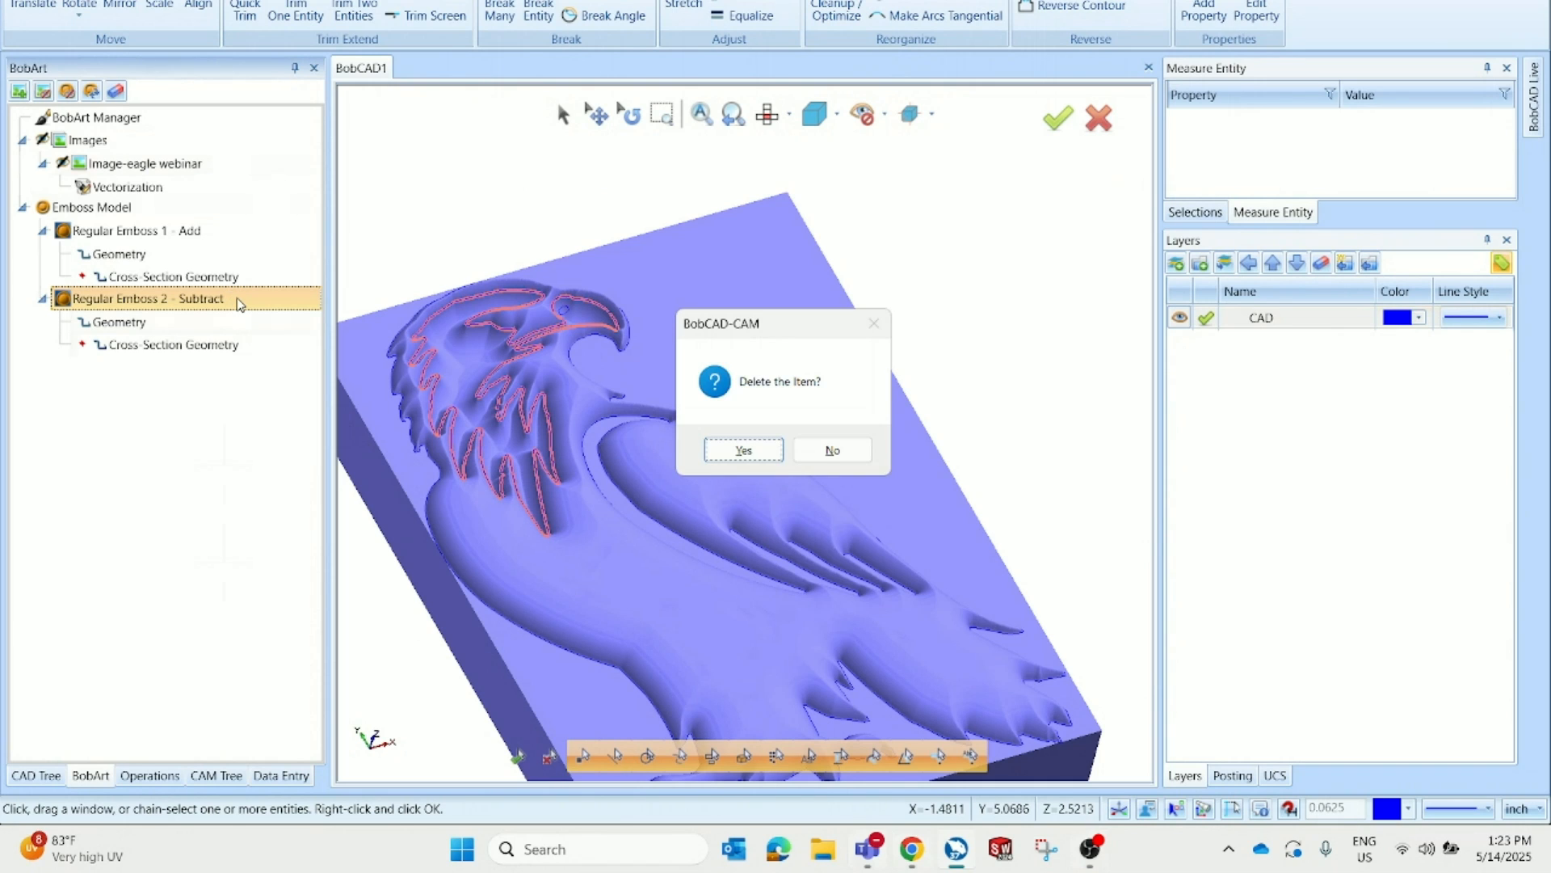
key(Return)
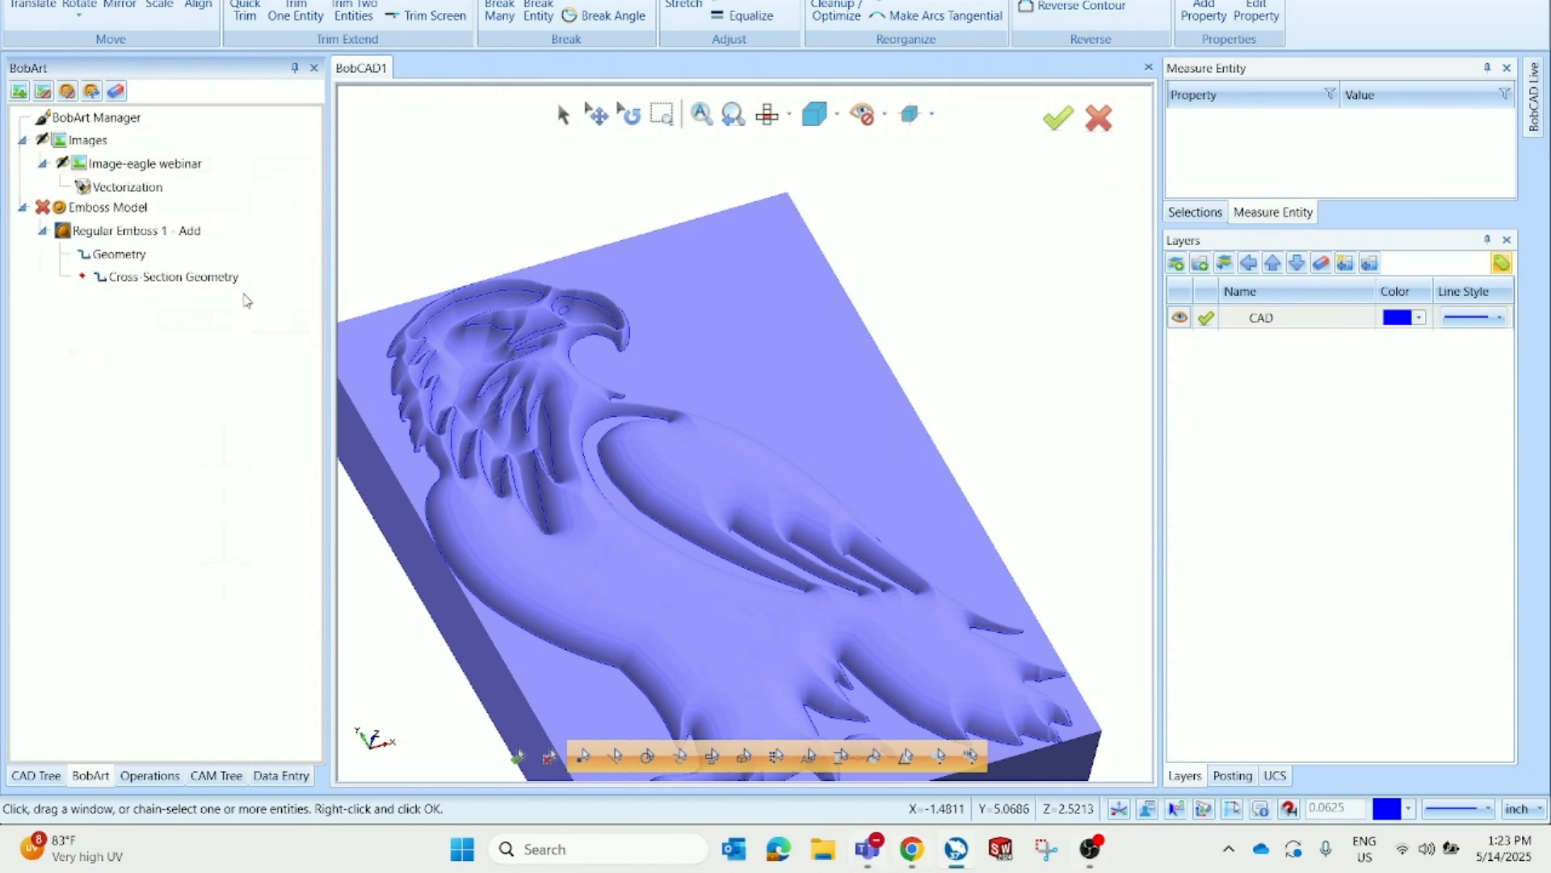
Edit Regular Emboss 1 and change its application type from Add to Subtract
right_click(241, 231)
click(257, 243)
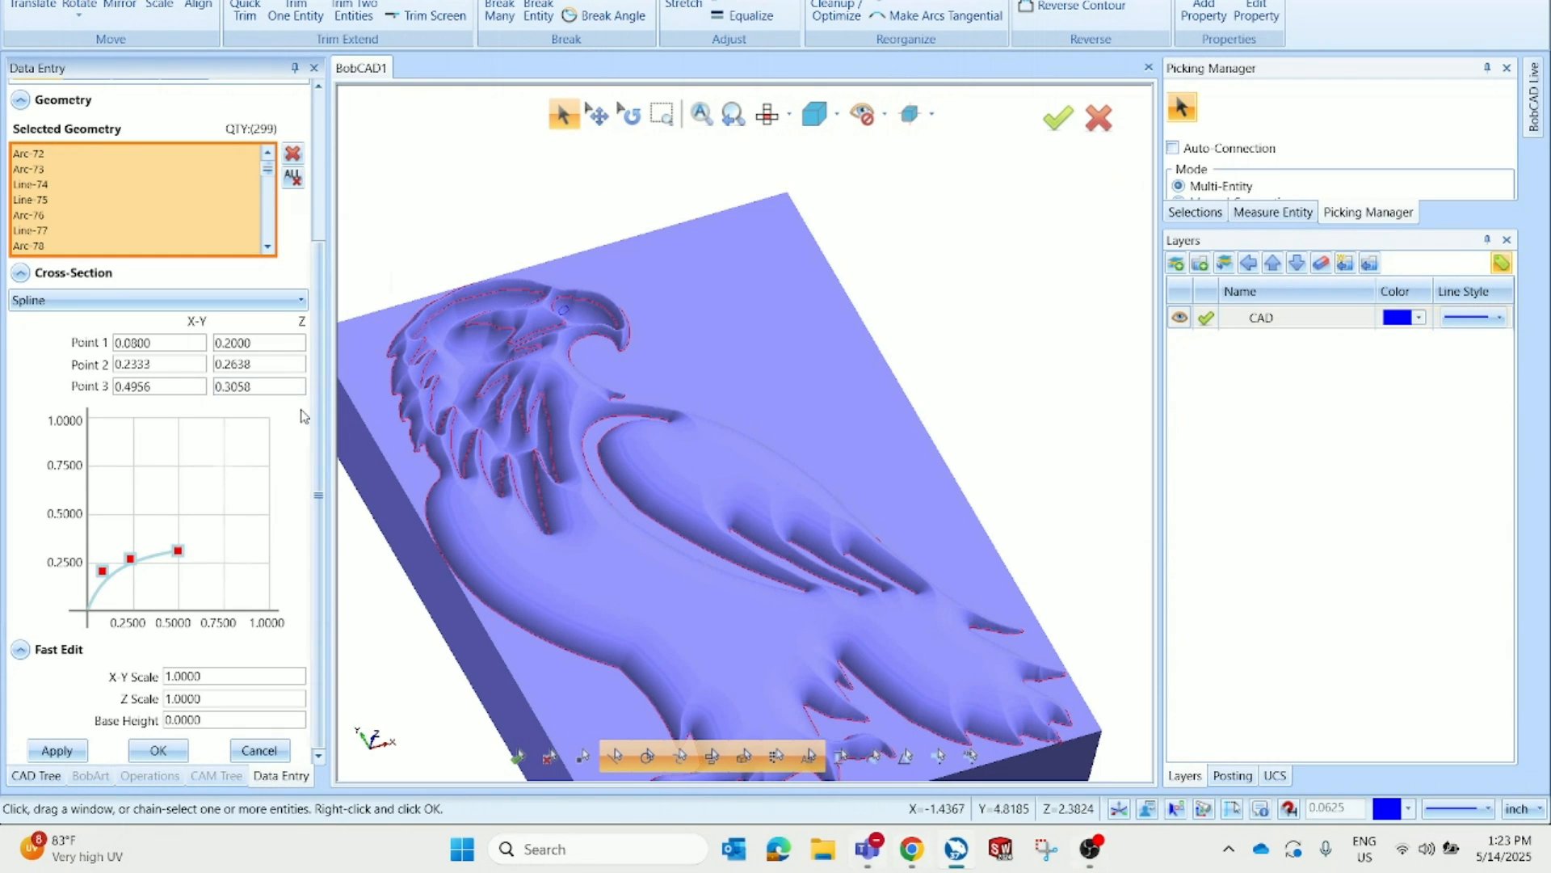
scroll(202, 340, up, 3)
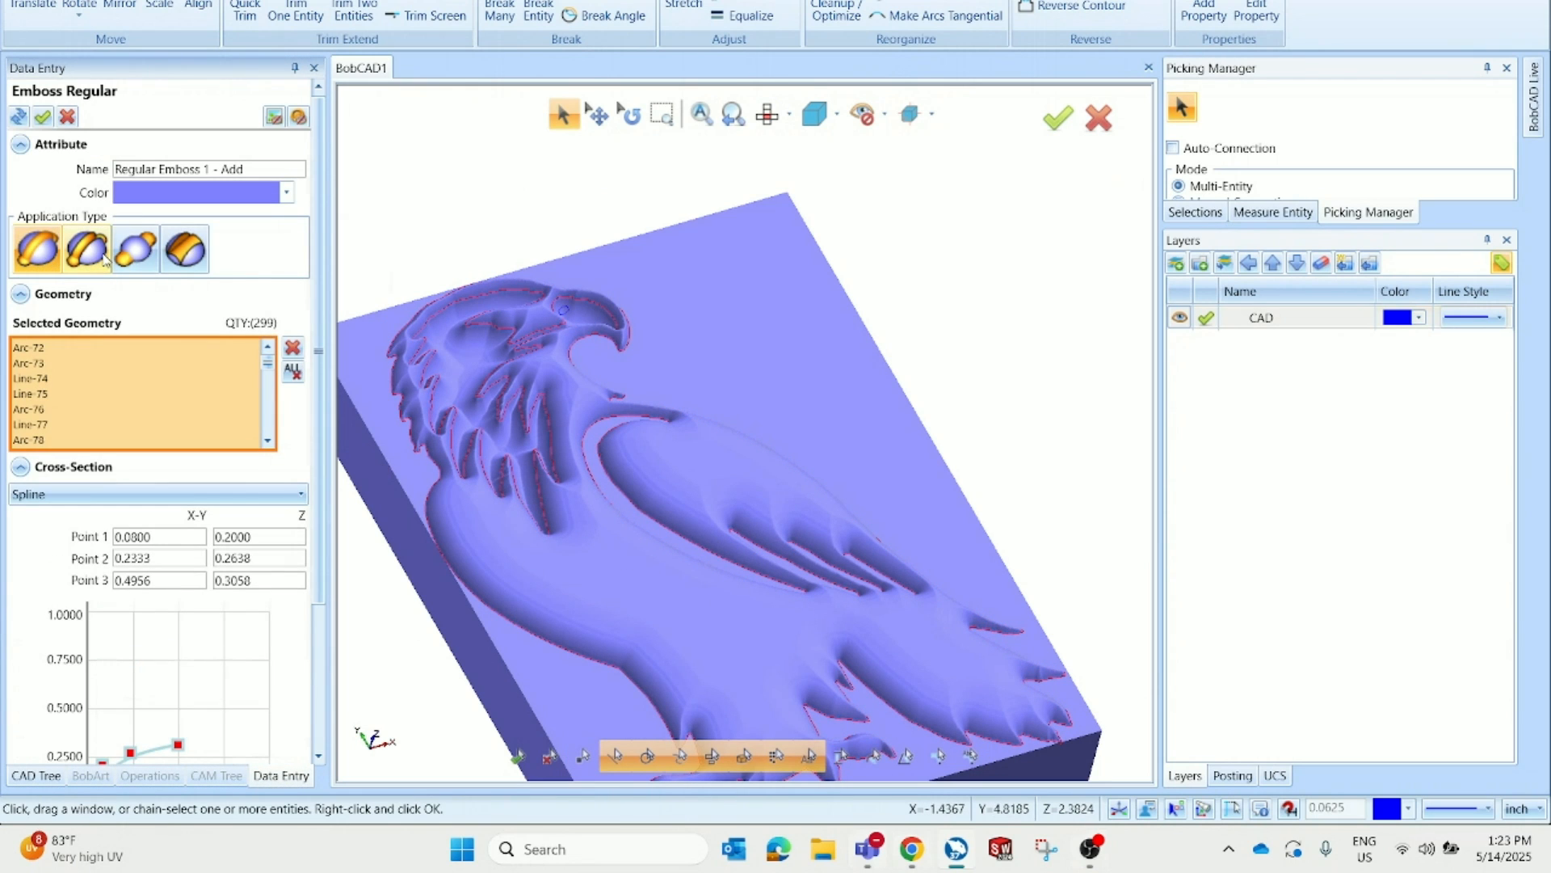
scroll(310, 483, down, 3)
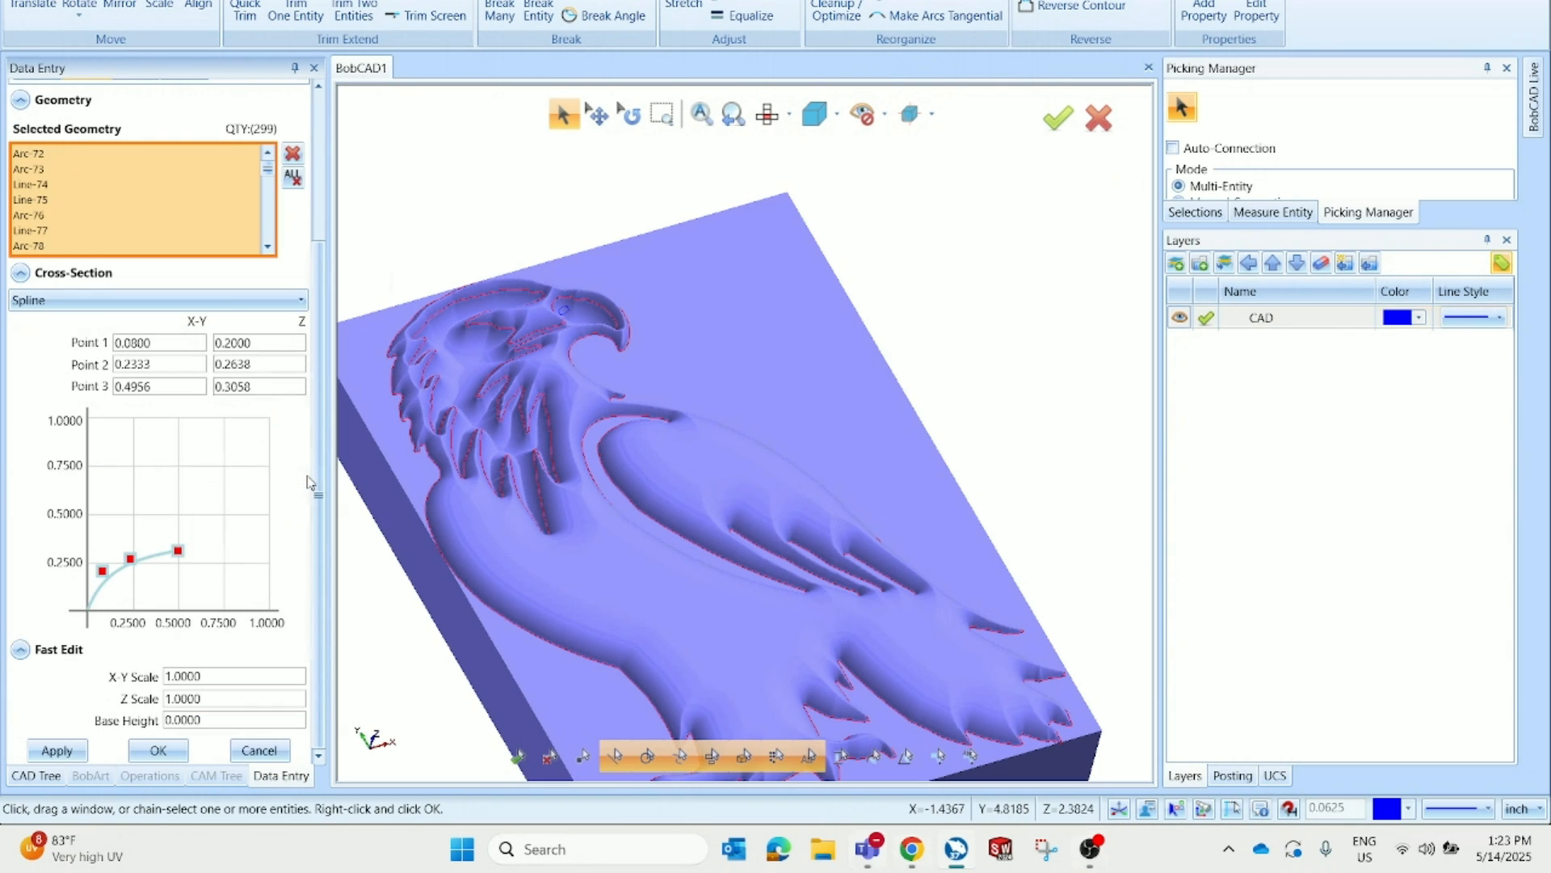
click(157, 750)
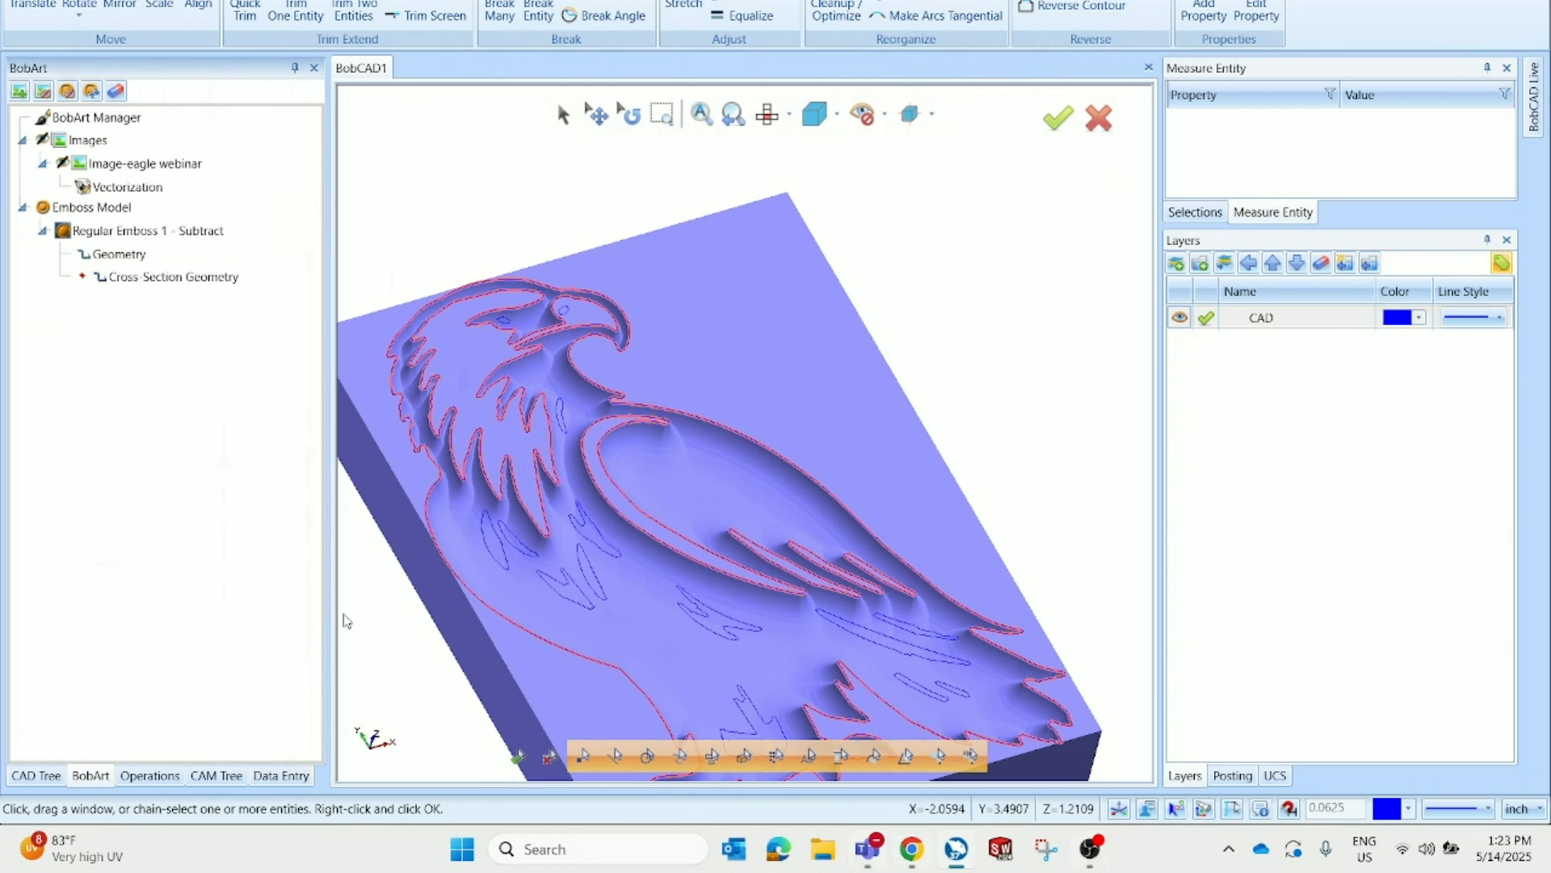
Zoom around the model to inspect the recessed eagle emboss
scroll(705, 464, down, 5)
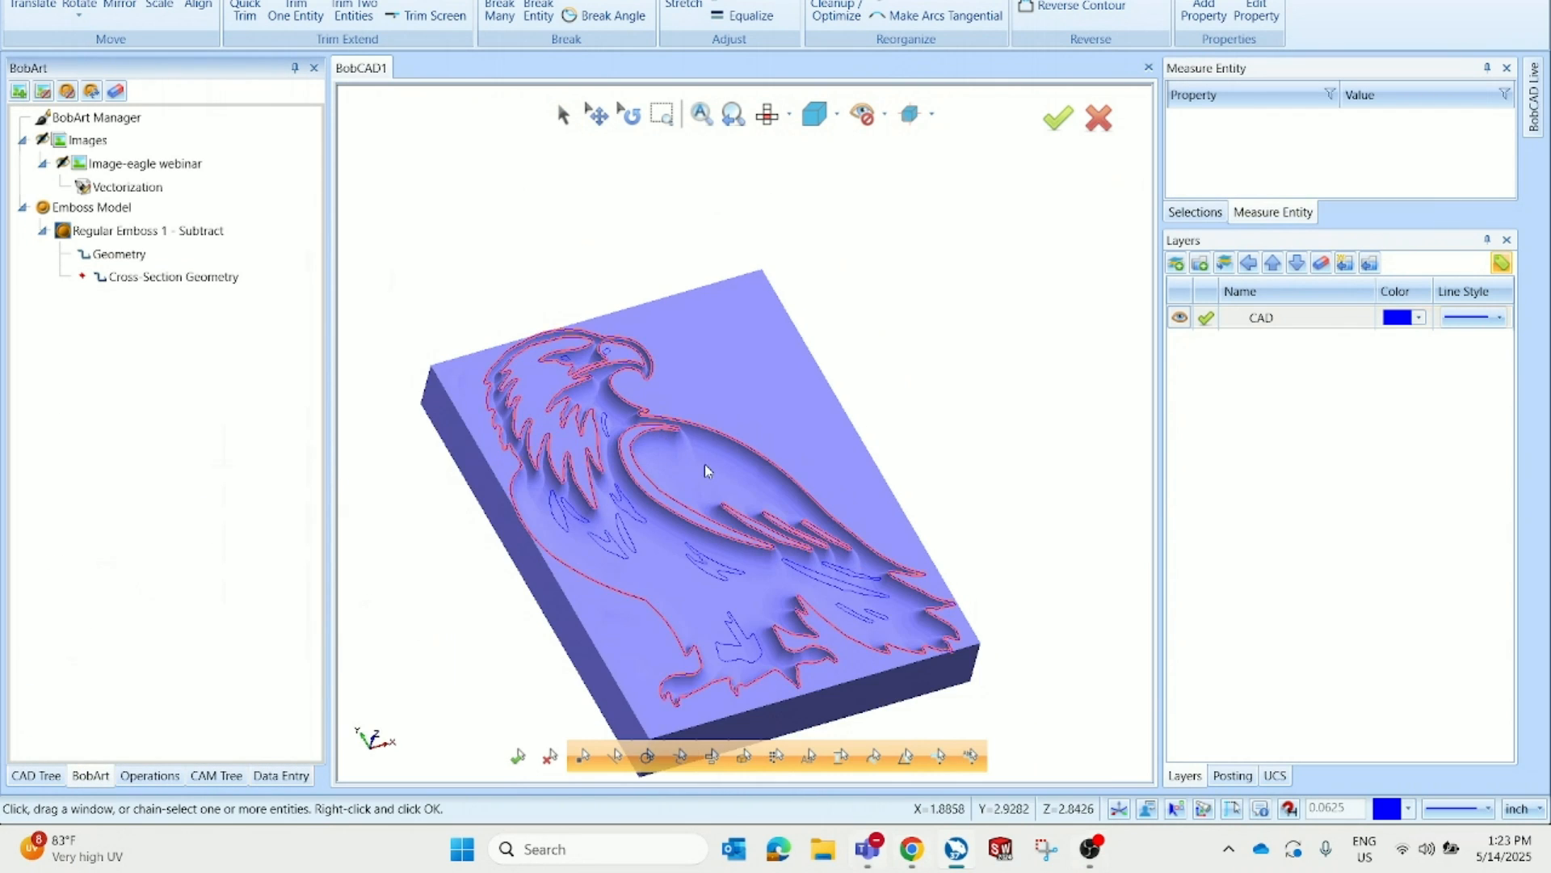
scroll(703, 474, up, 5)
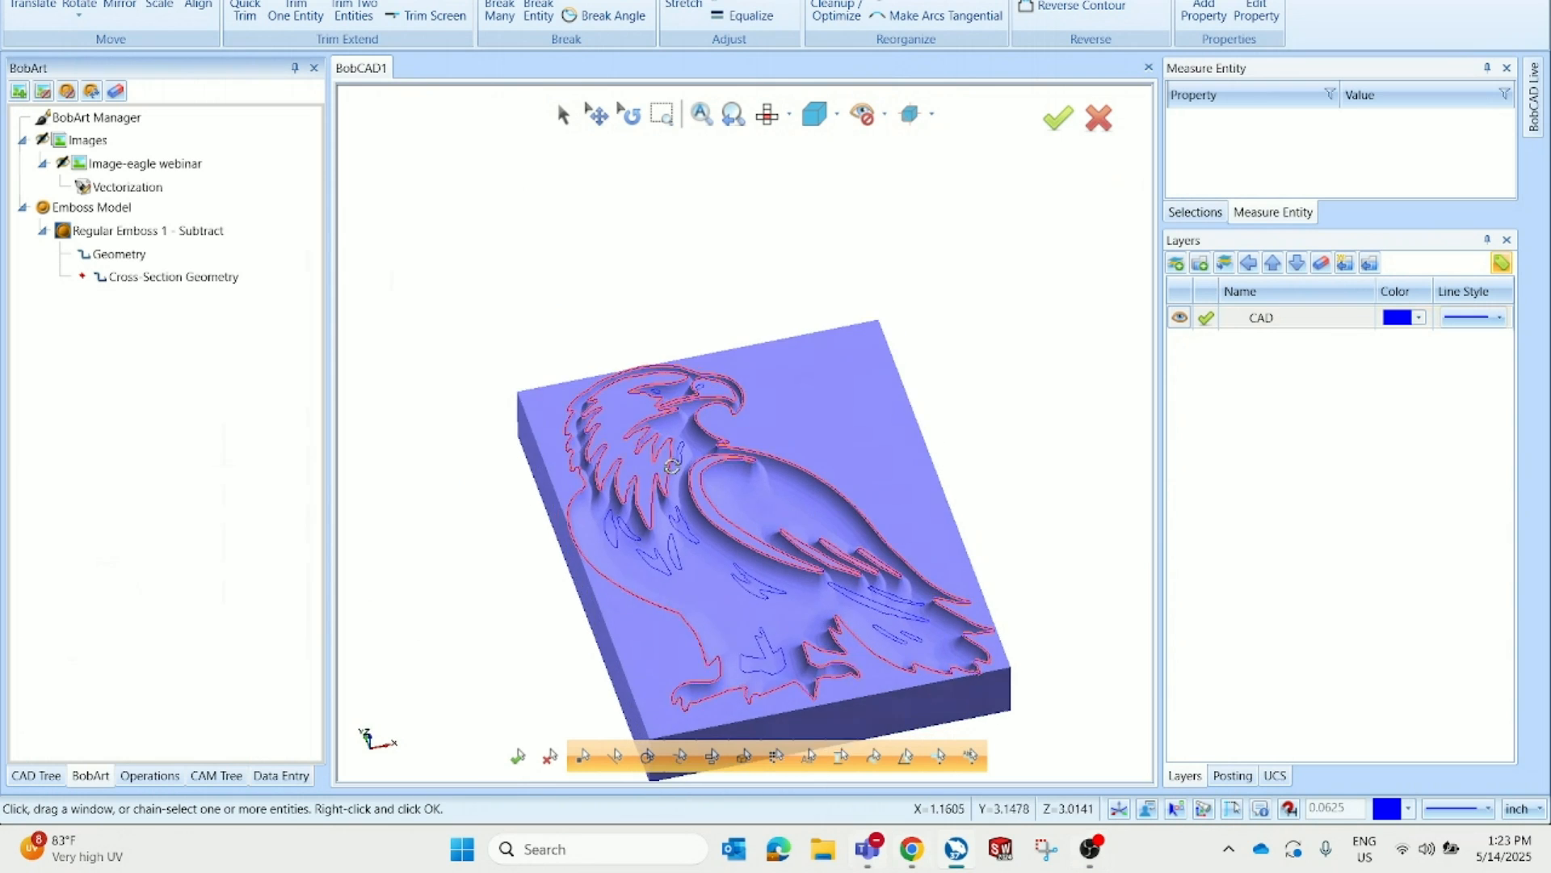
scroll(558, 374, up, 1)
scroll(782, 458, down, 2)
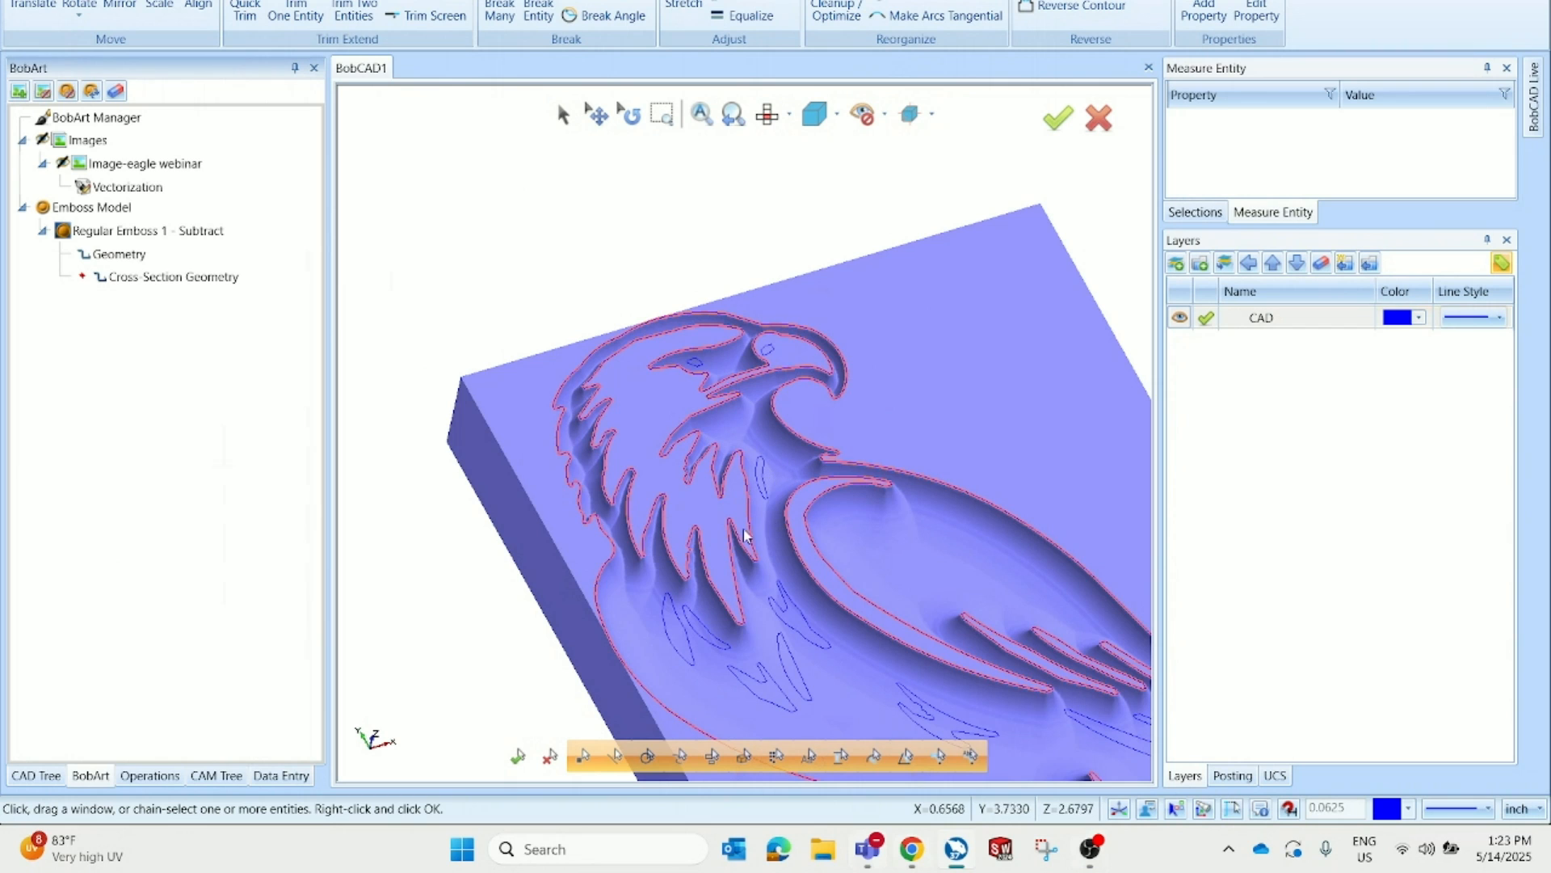
scroll(748, 538, down, 2)
scroll(863, 685, down, 1)
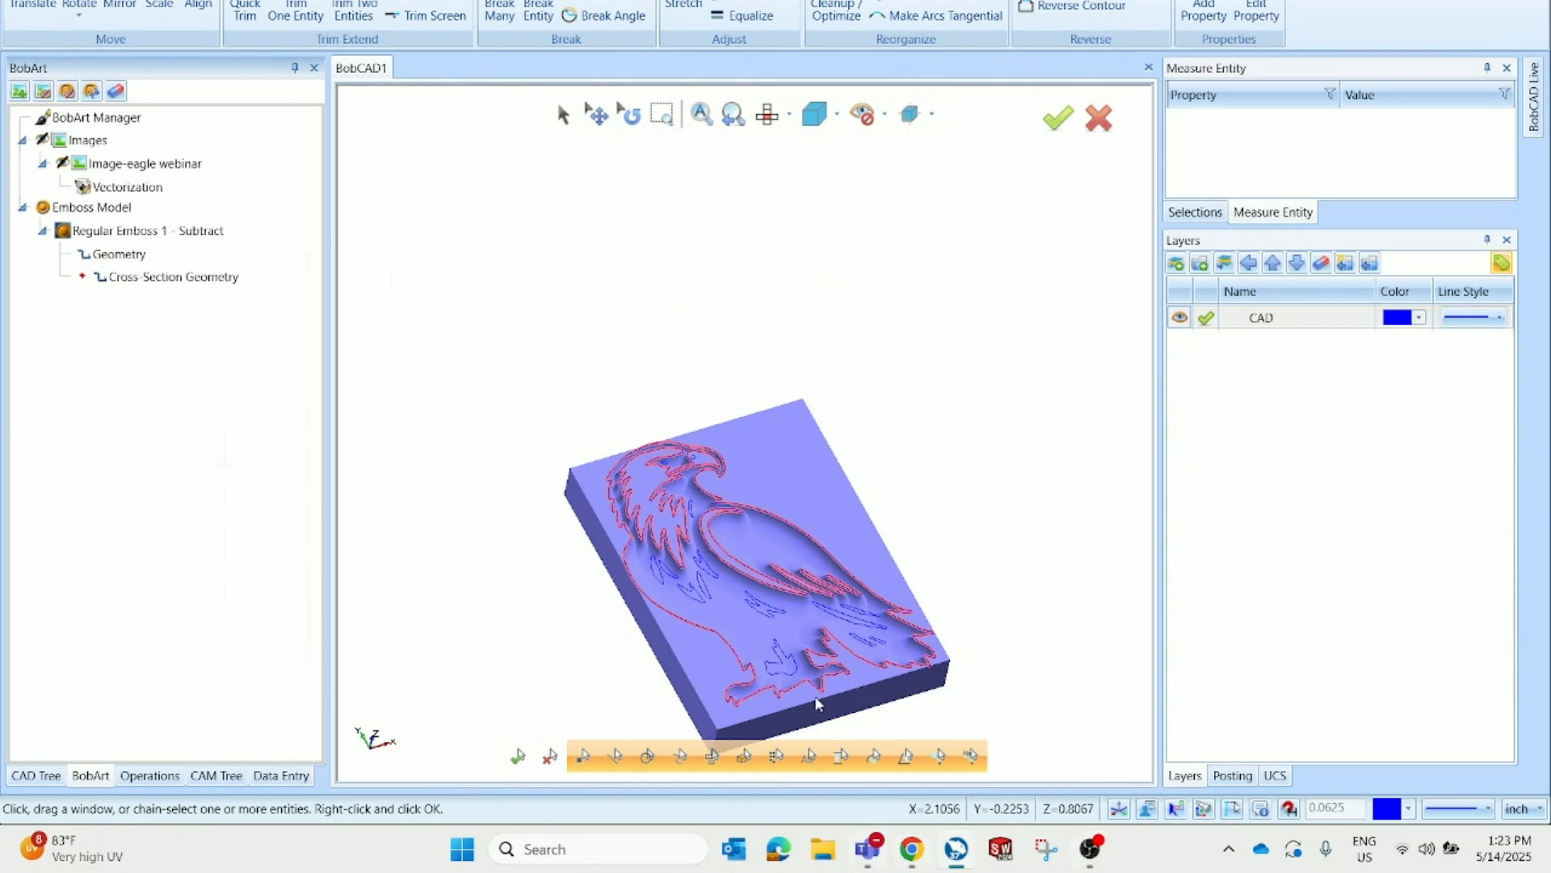
scroll(747, 622, up, 2)
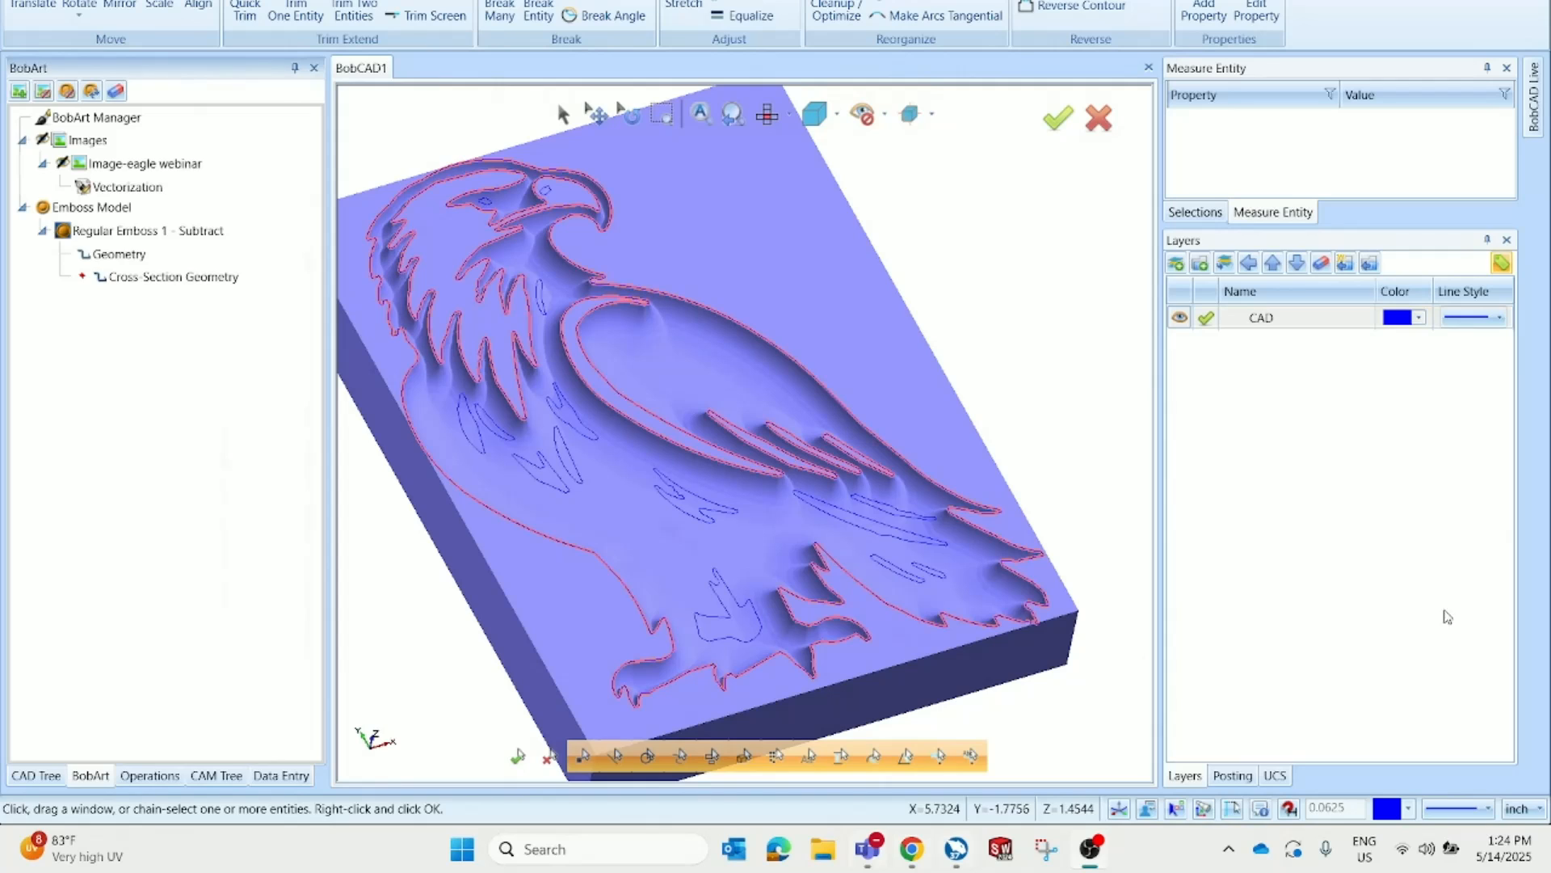
click(1194, 560)
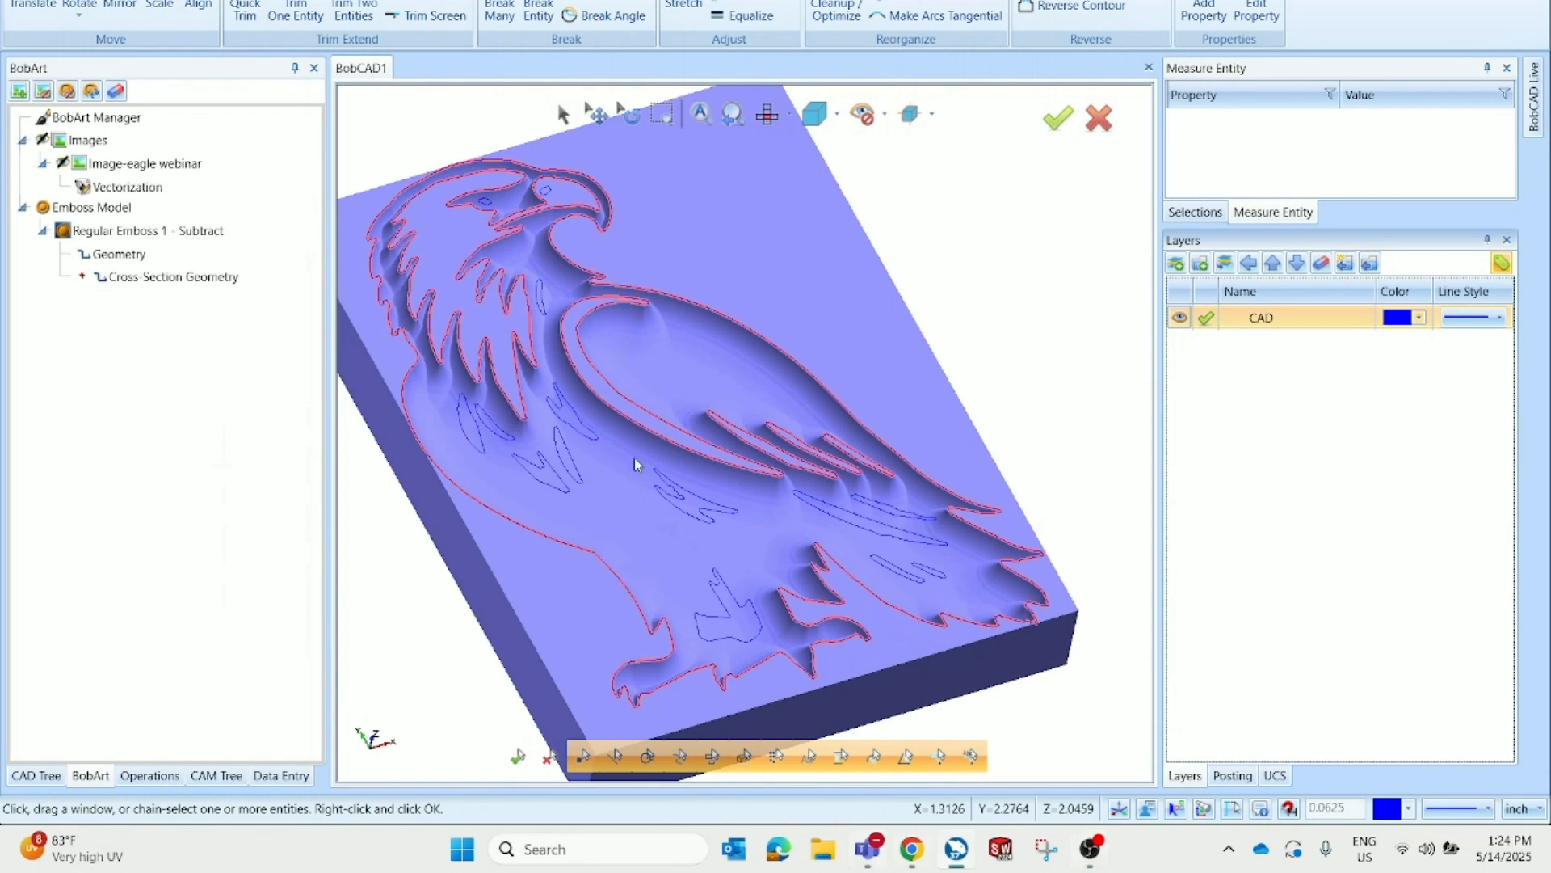
click(1427, 848)
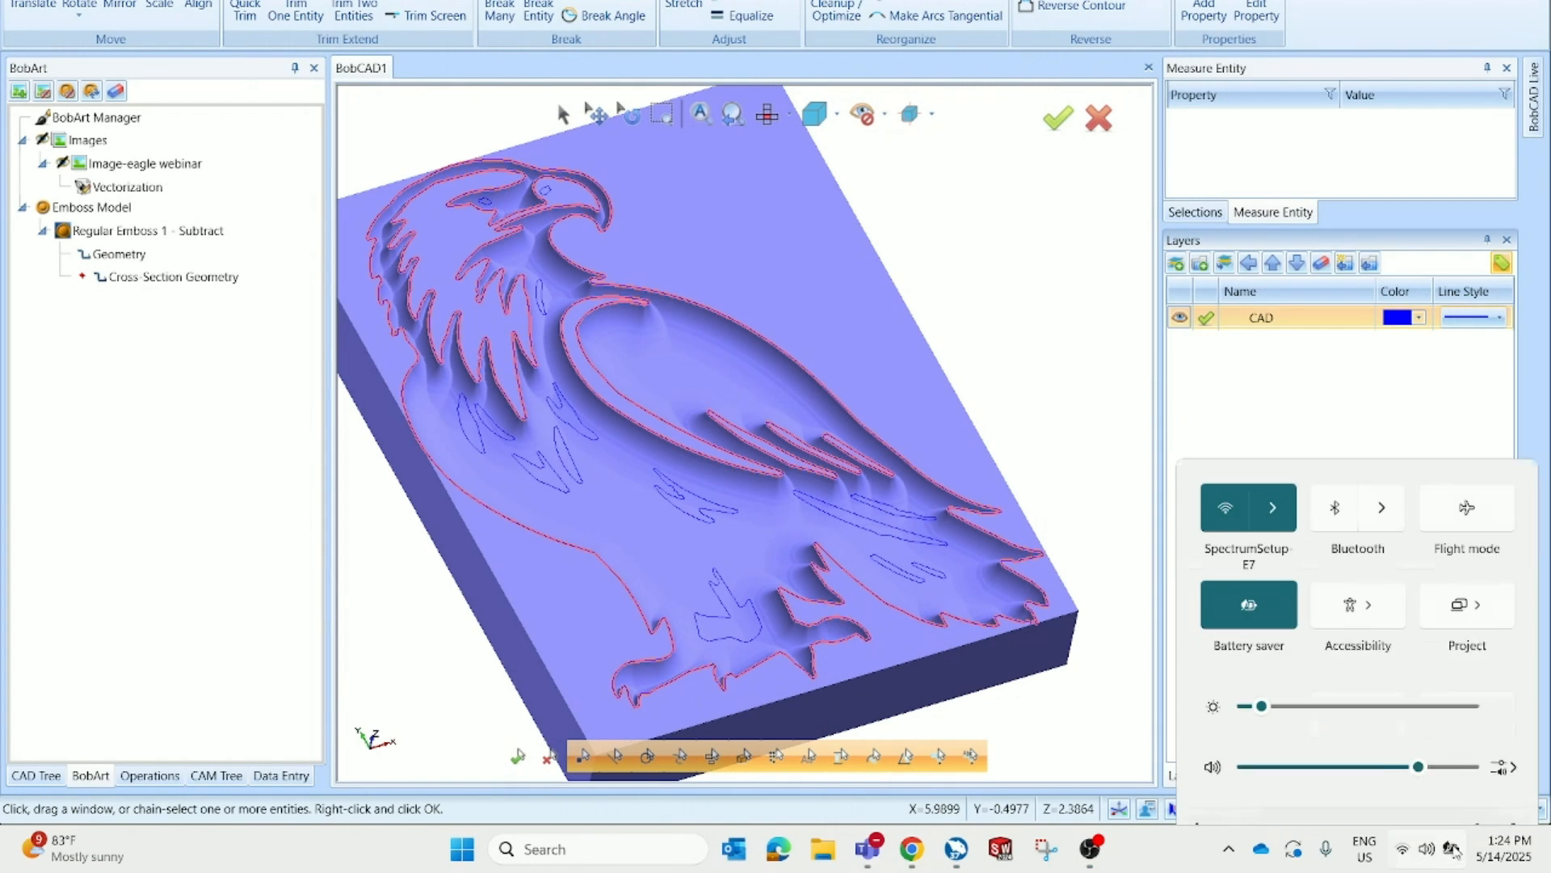
click(1468, 722)
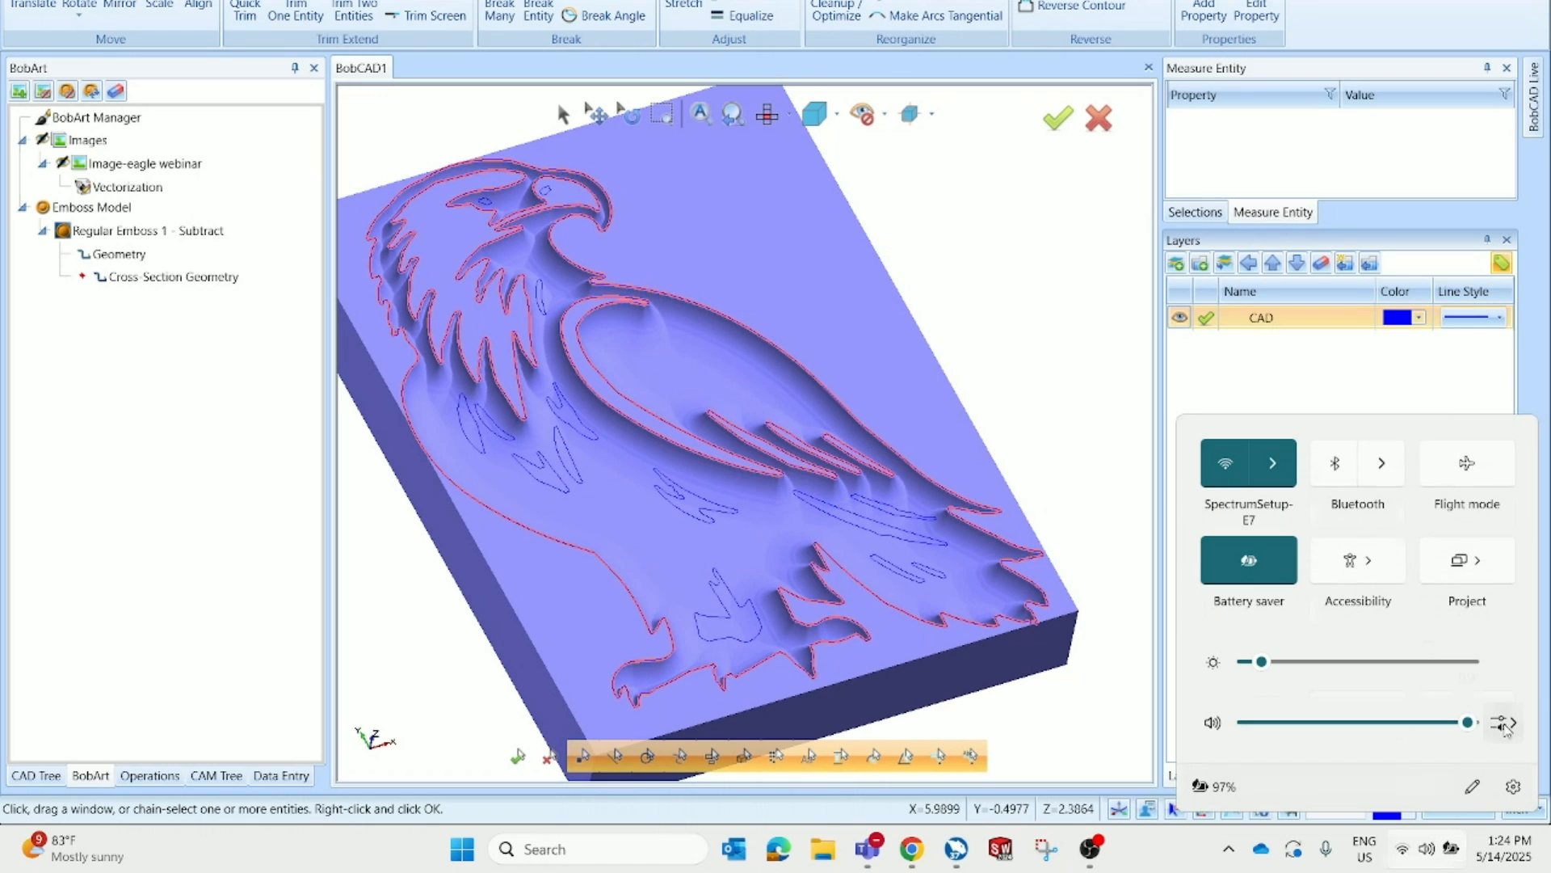
click(1037, 473)
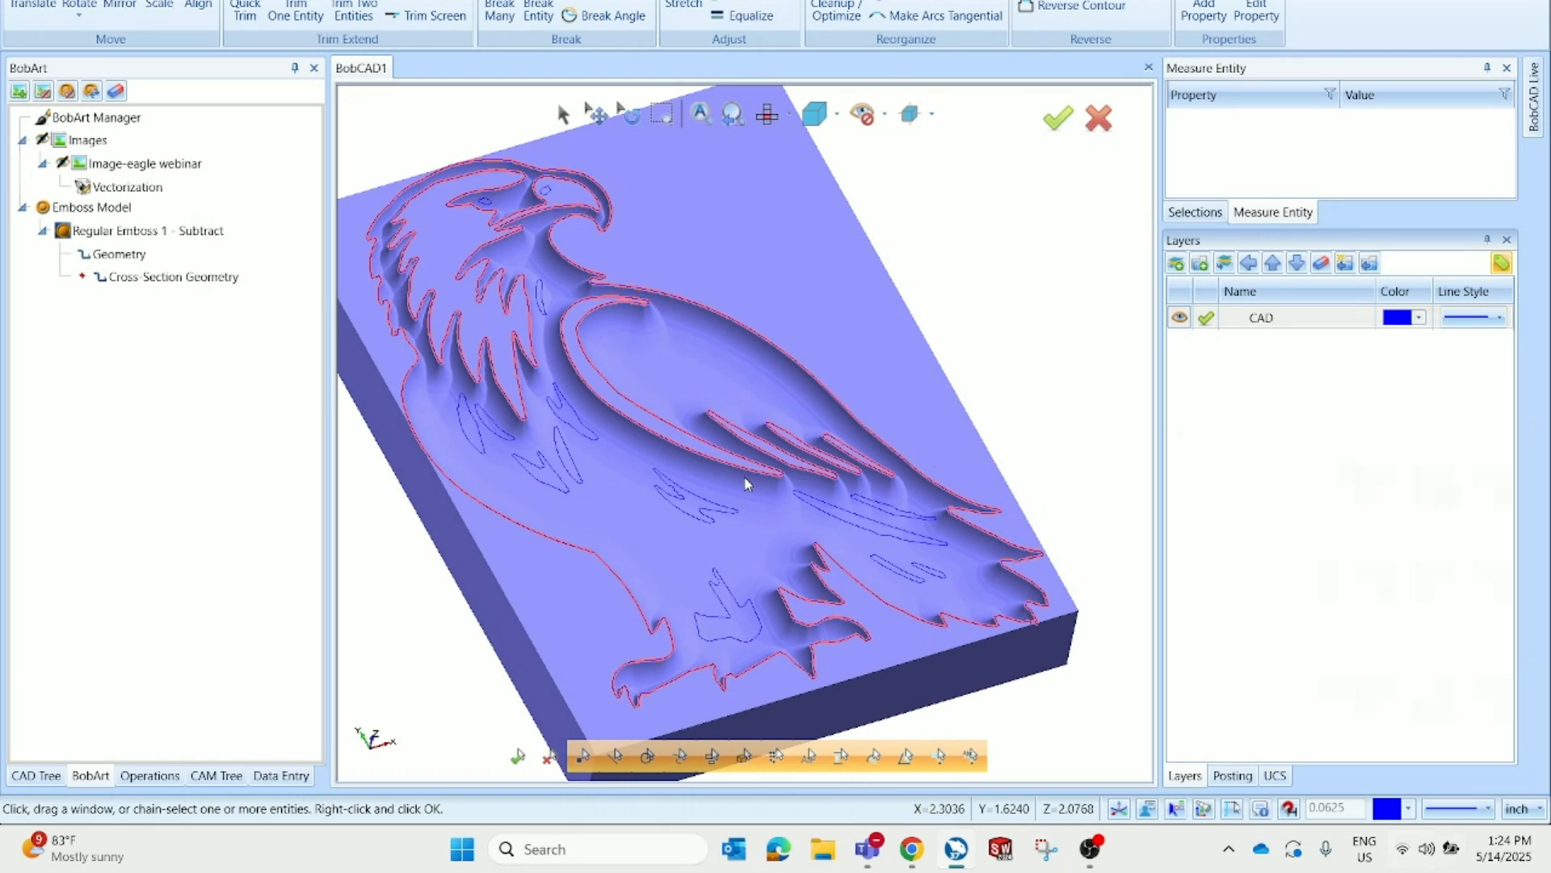
scroll(747, 483, down, 2)
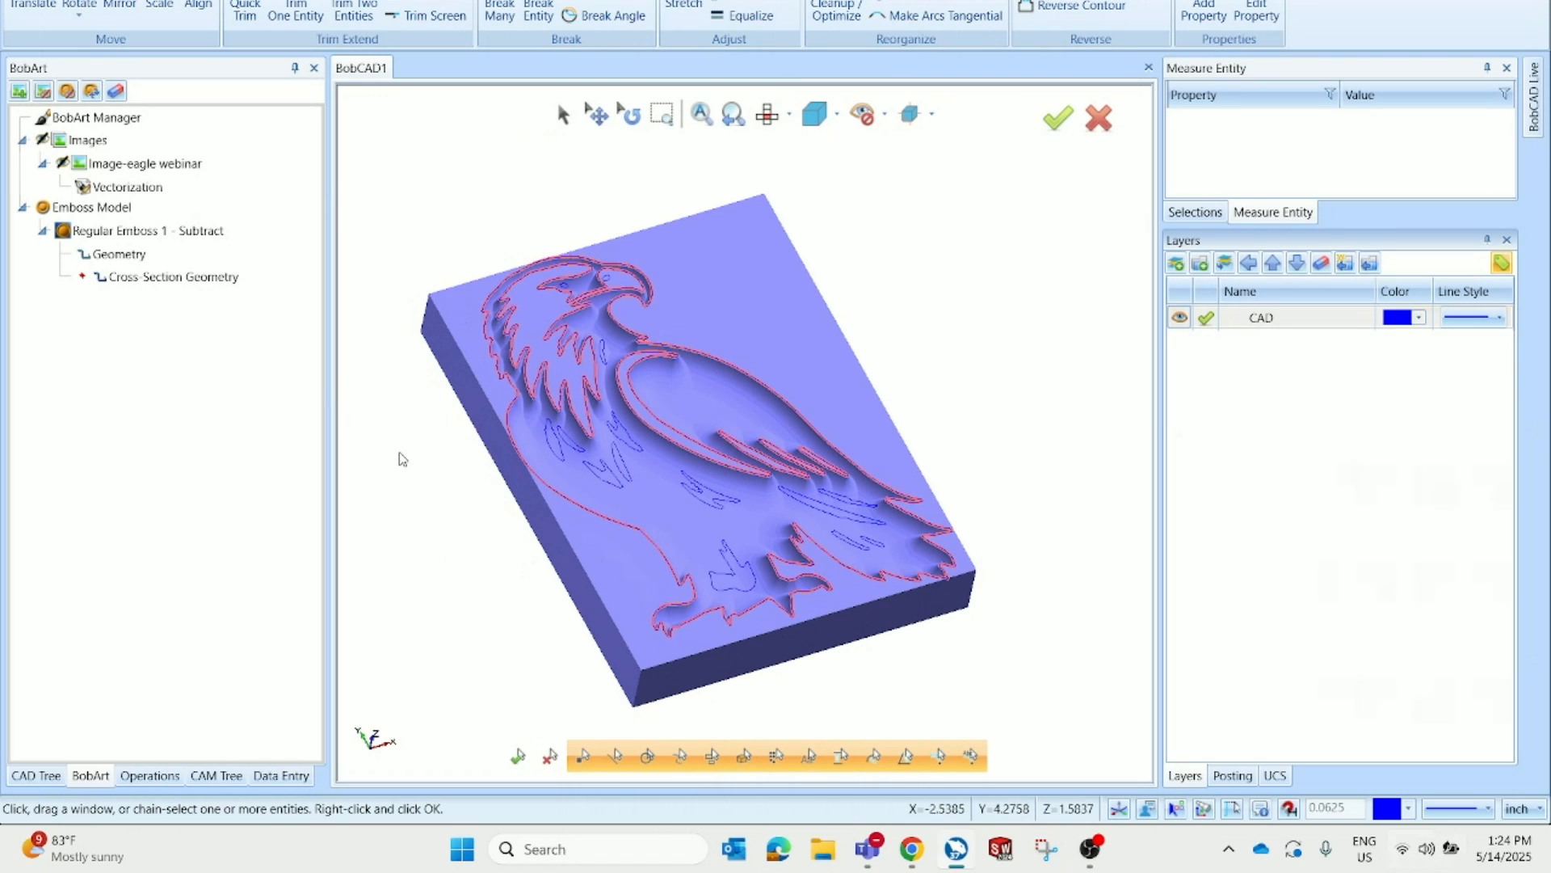
Hide the Emboss Model so only the eagle wireframe is displayed in top view
click(153, 209)
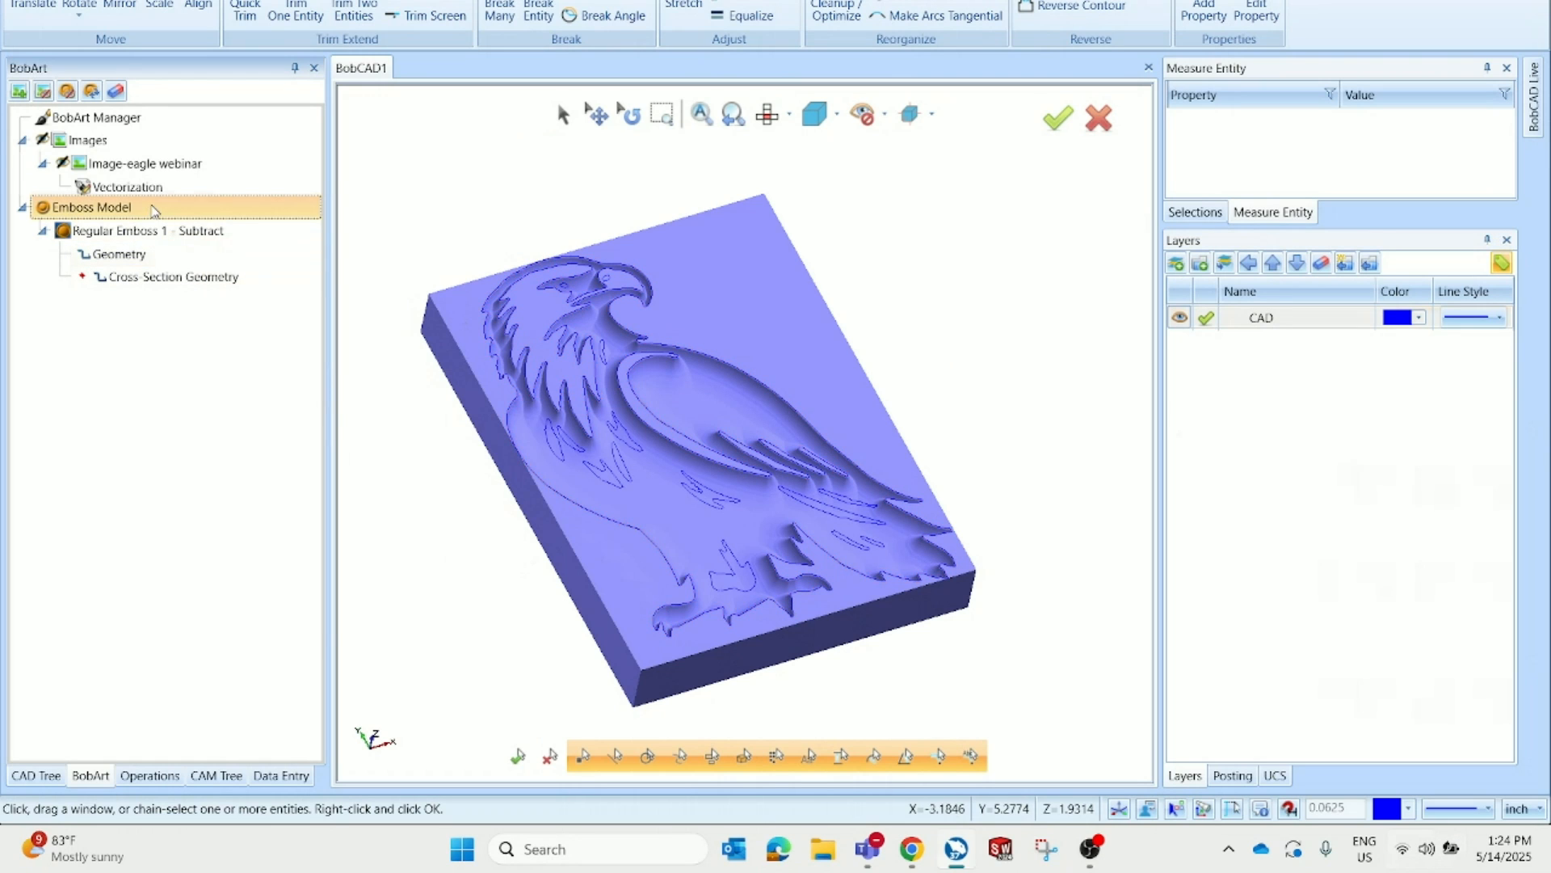
right_click(153, 209)
click(198, 563)
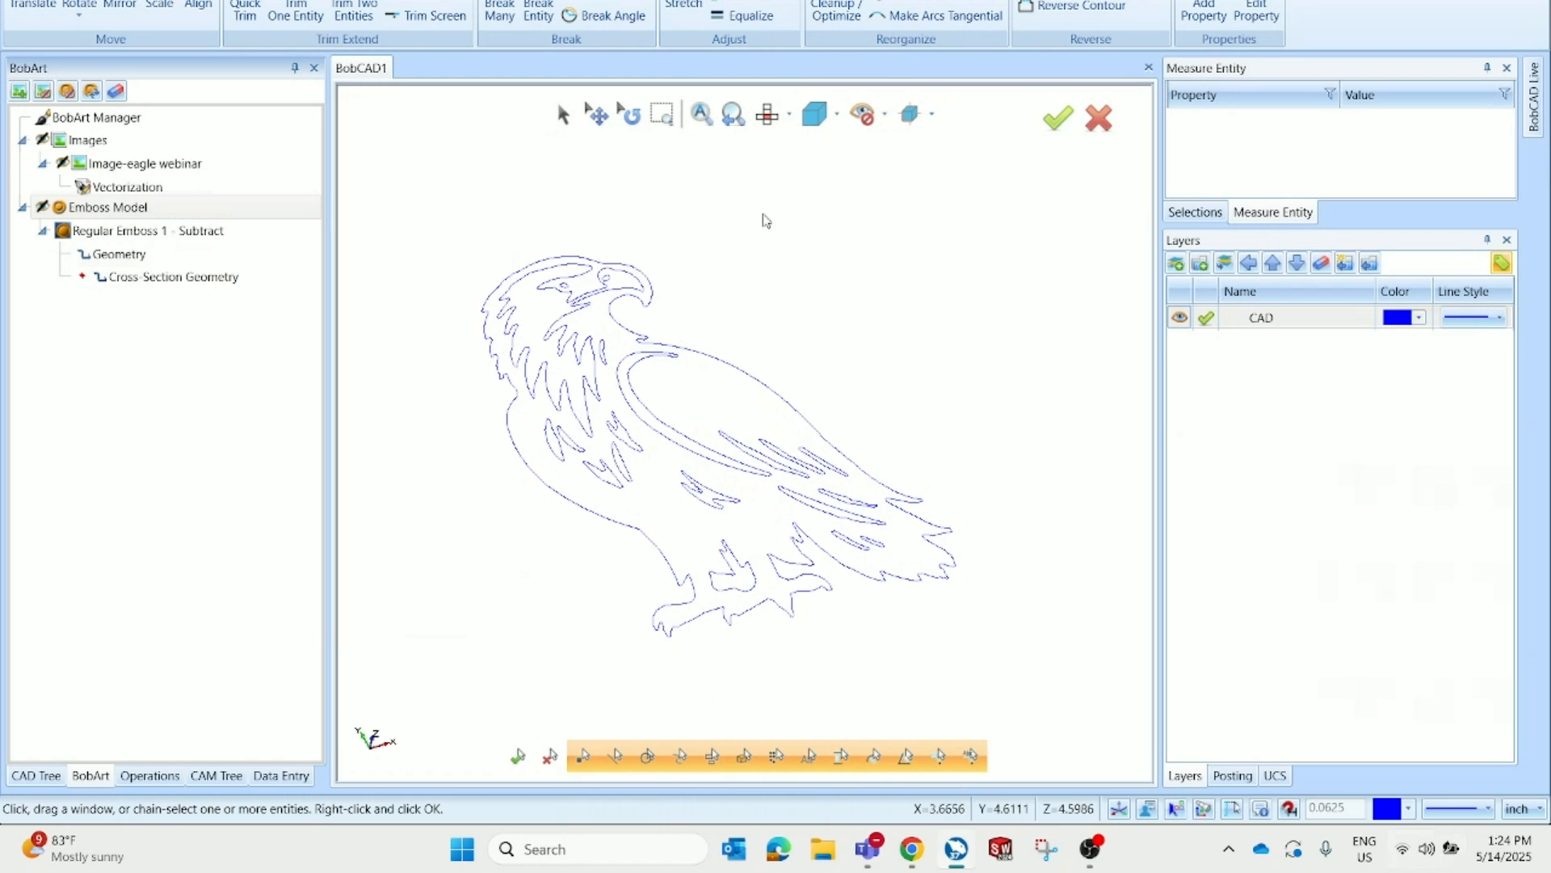
click(766, 123)
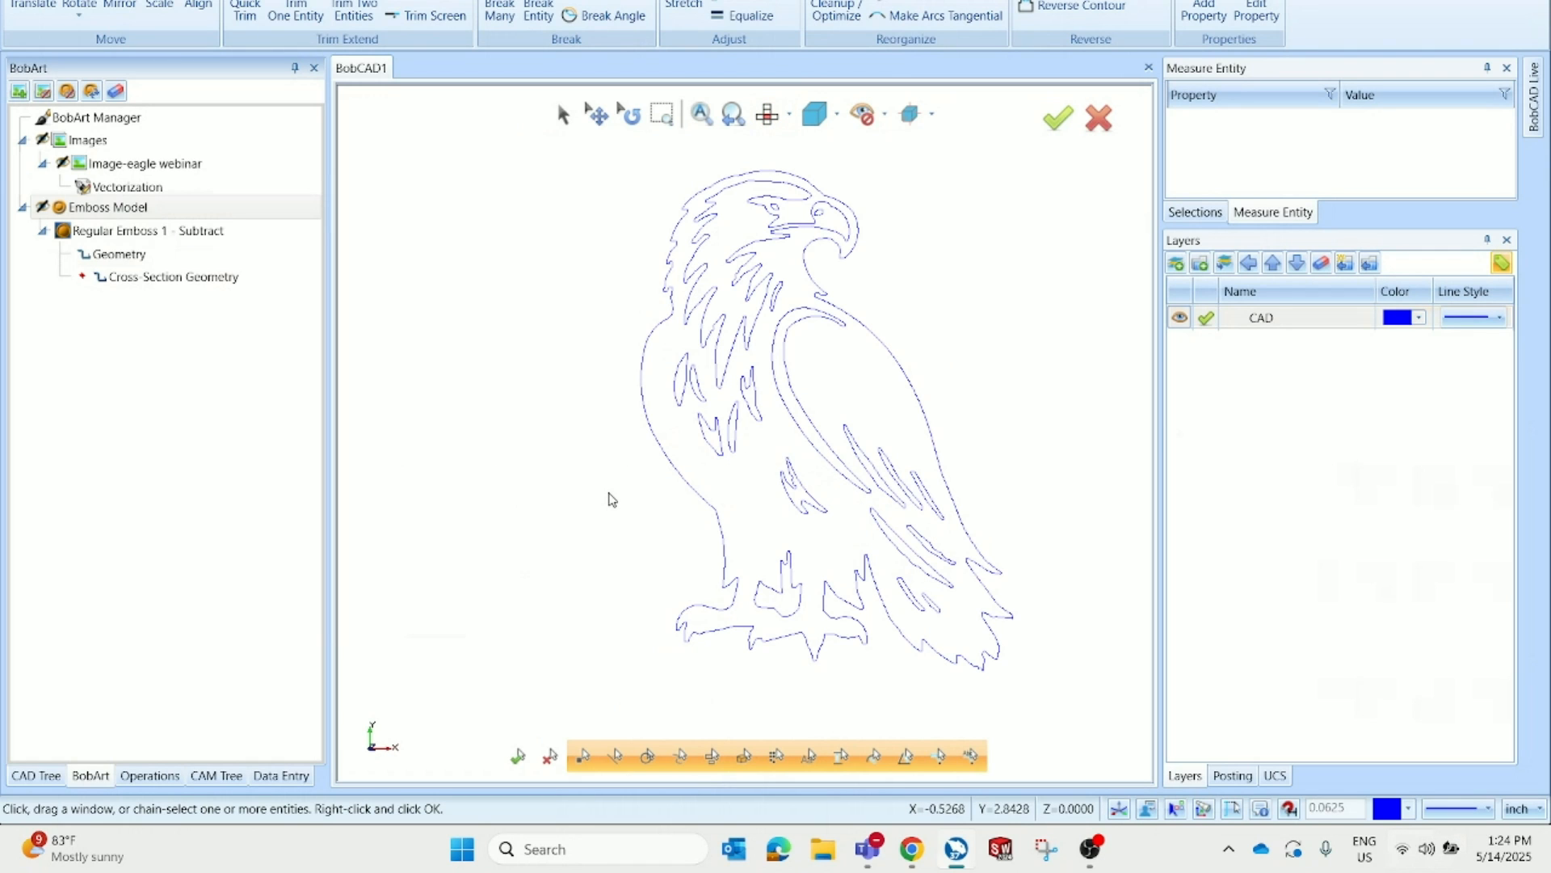
scroll(927, 436, down, 1)
scroll(927, 437, up, 1)
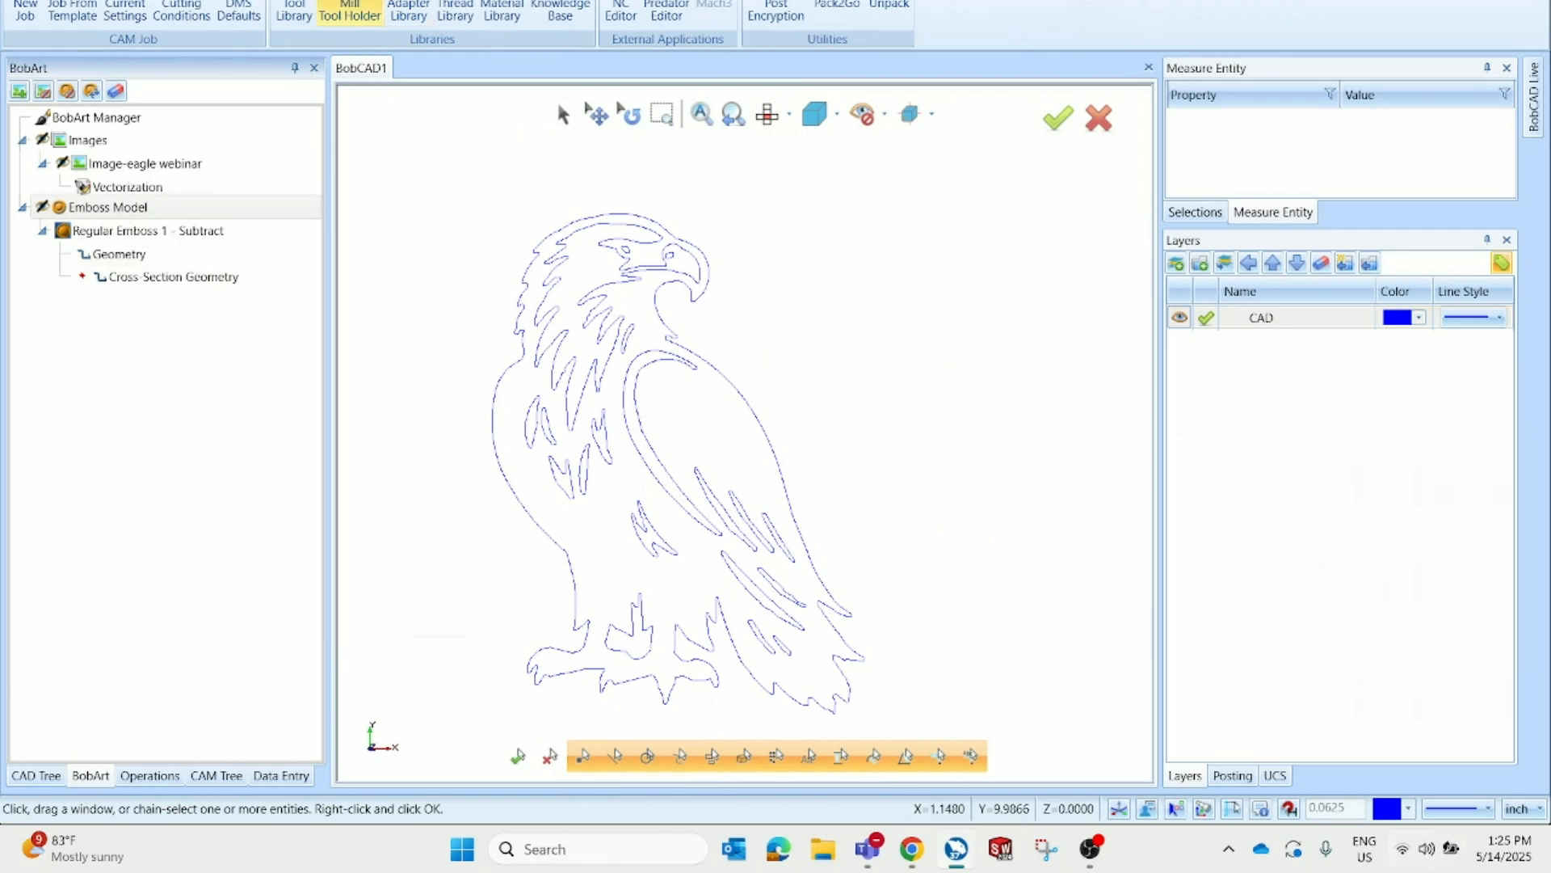
Create a new milling job on the BC_3x_Mill machine and open the Stock Wizard, skipping workpiece selection
click(22, 12)
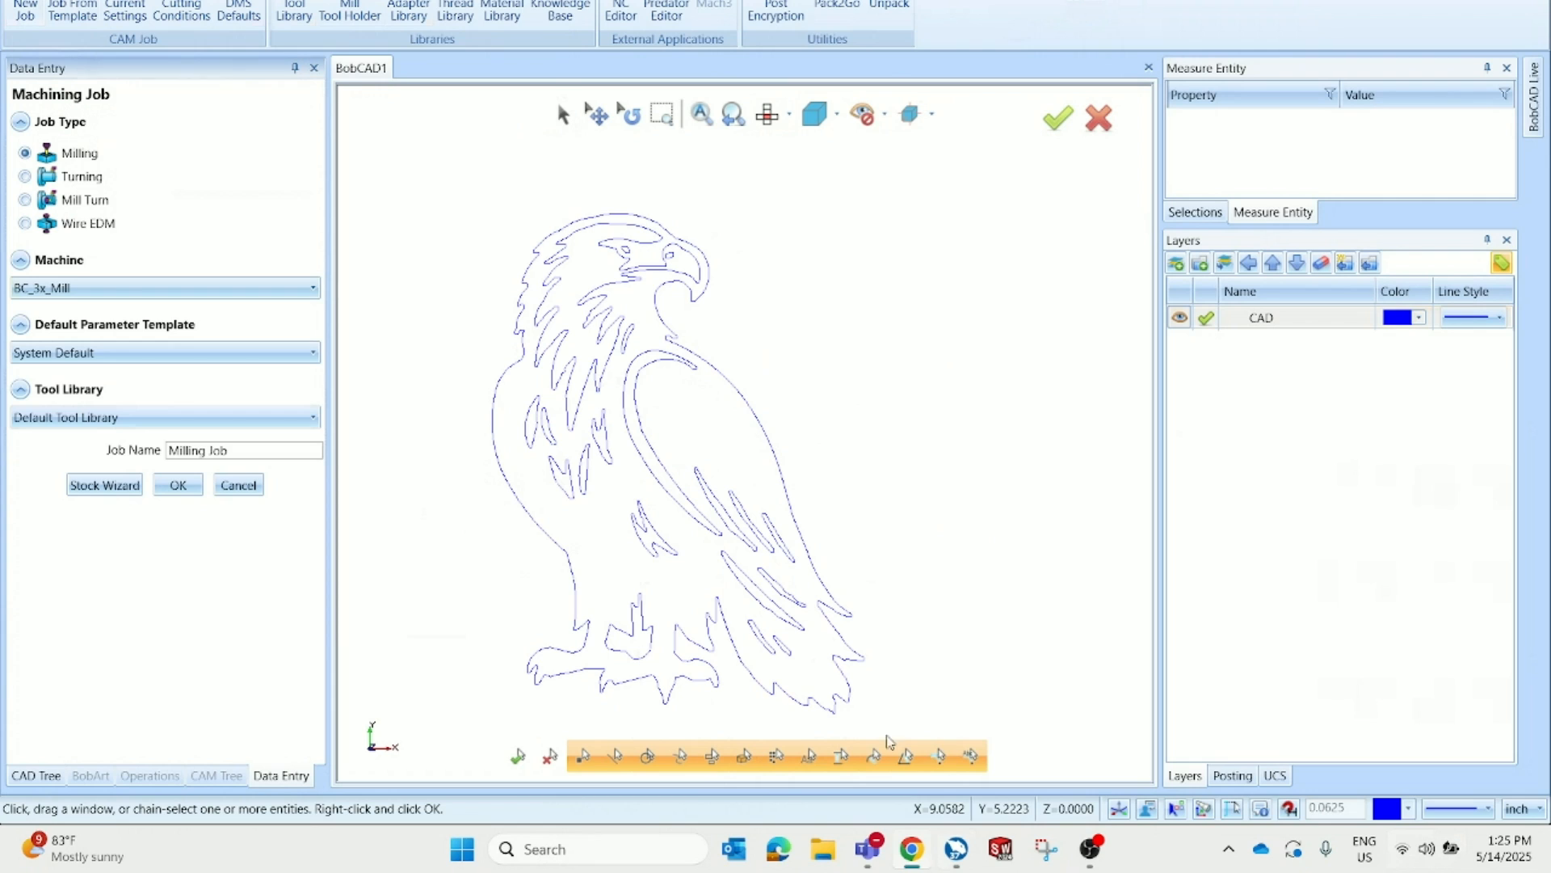
click(1090, 848)
click(376, 333)
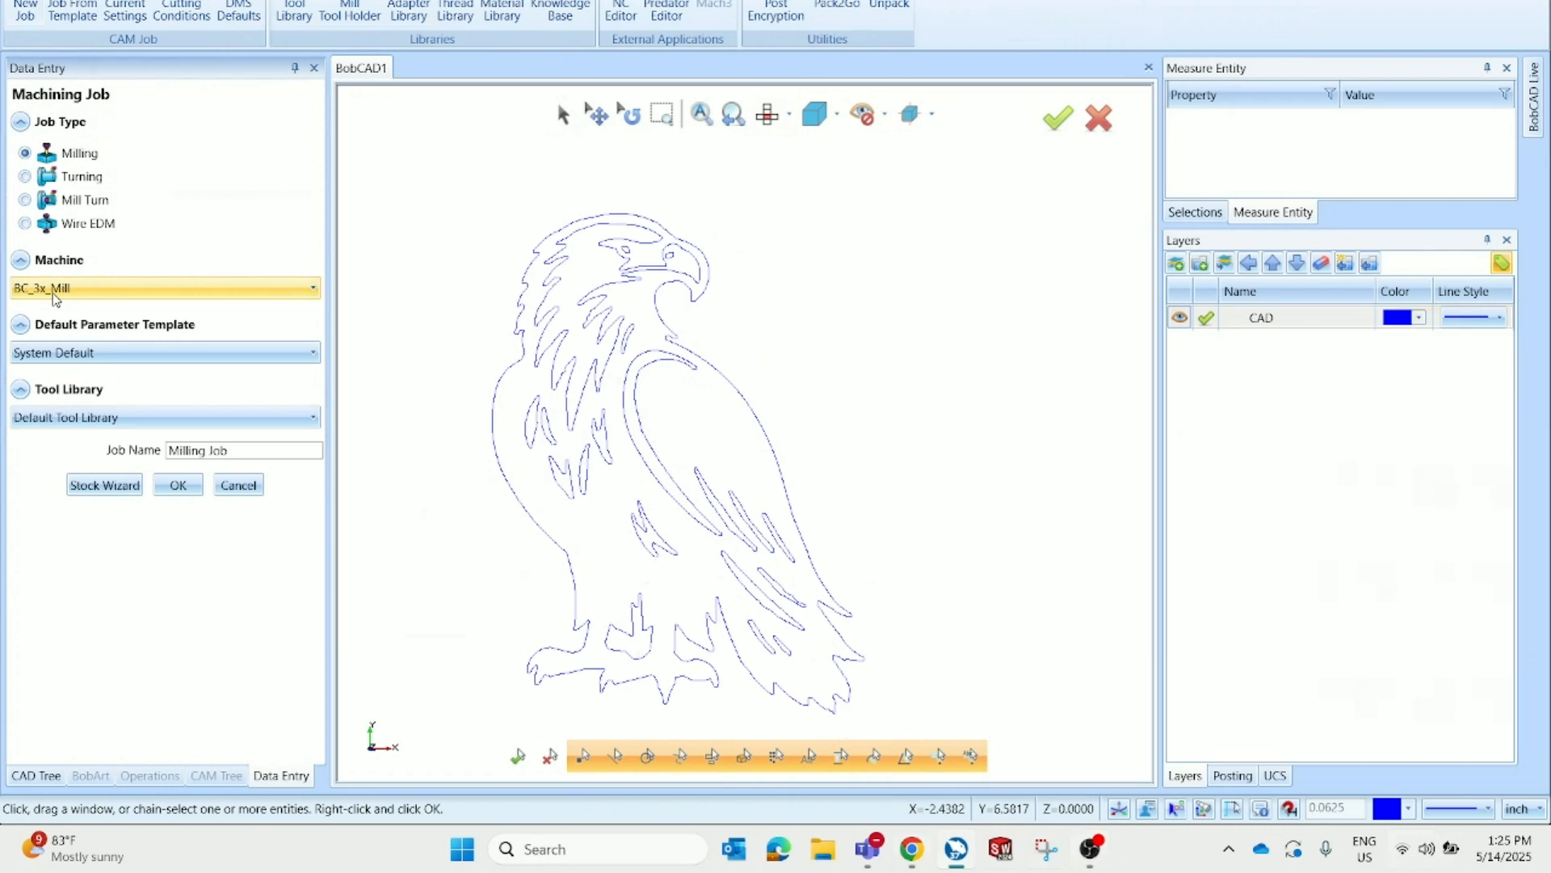
click(125, 492)
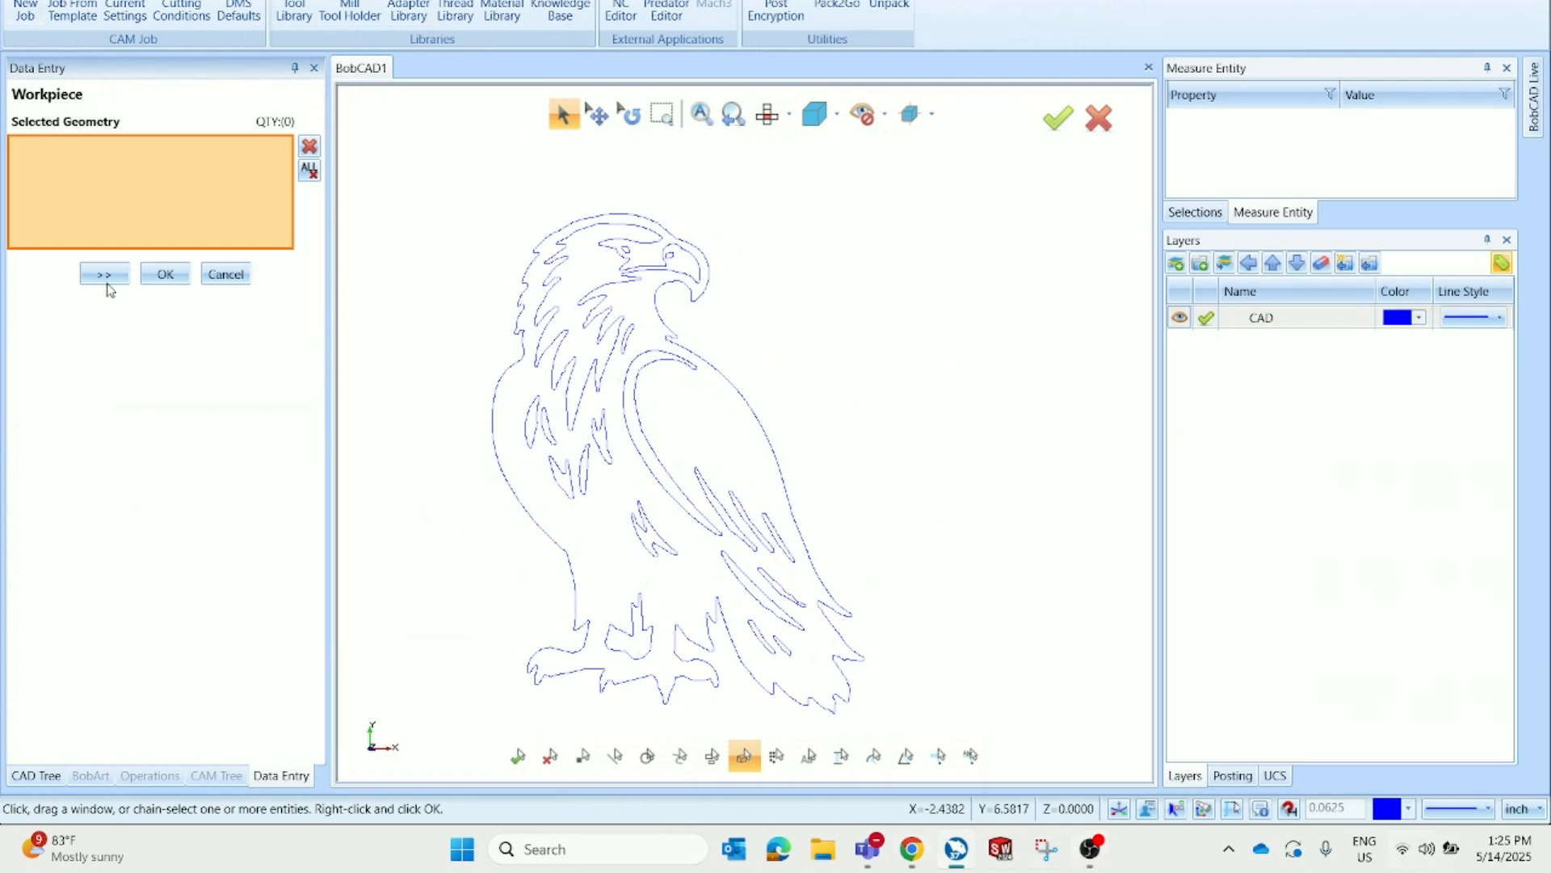
click(105, 276)
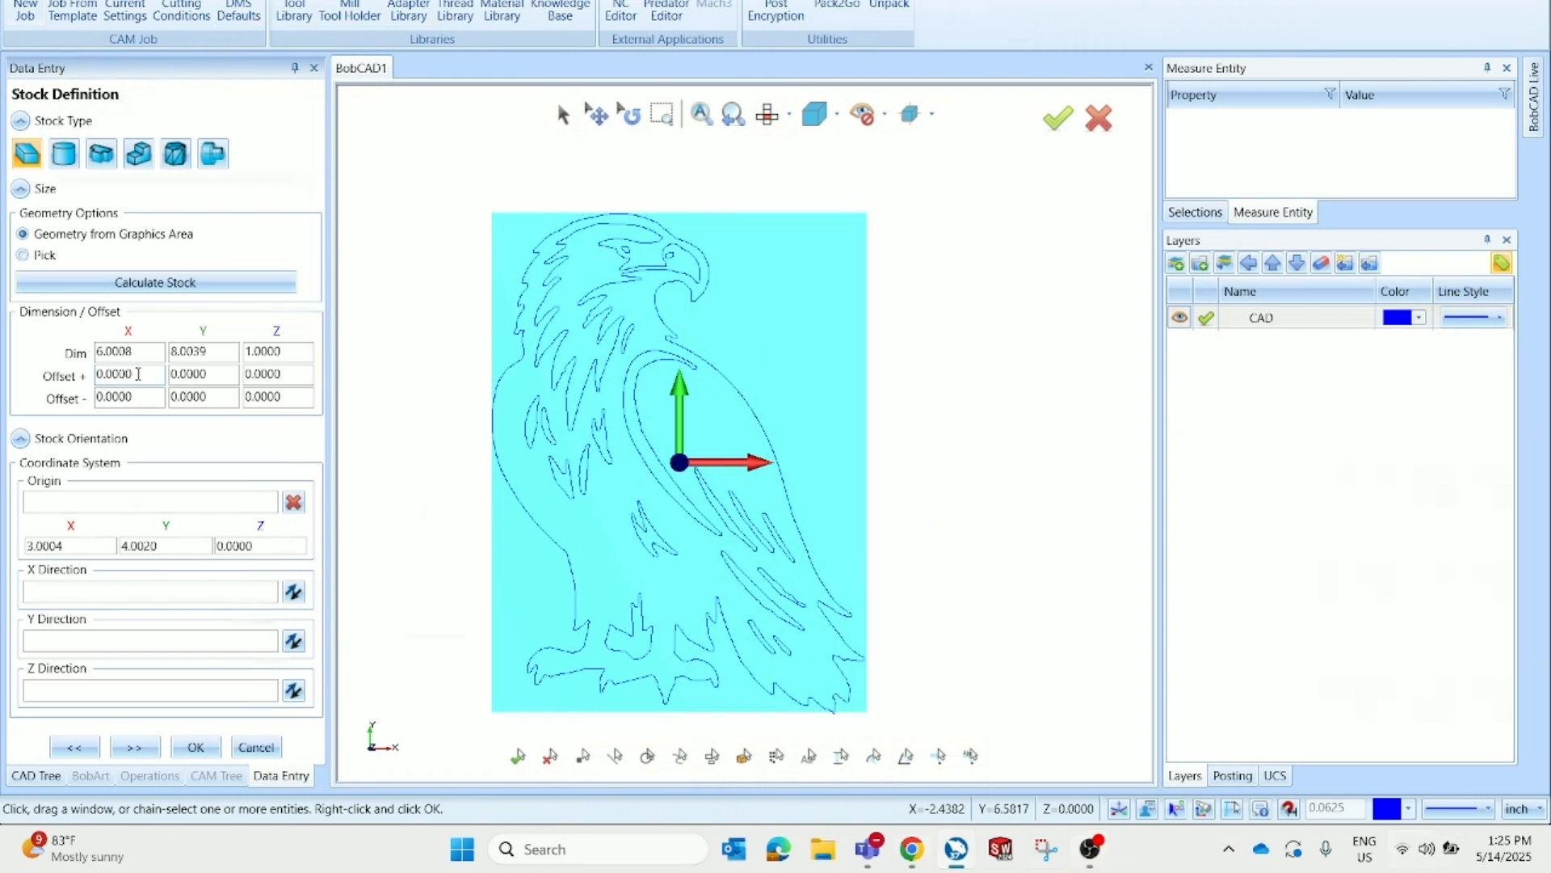
Define a block stock sized from the geometry in the graphics area and continue to machine setup
drag(142, 354, 102, 372)
drag(219, 352, 168, 357)
drag(290, 358, 231, 368)
mouse_move(682, 560)
middle_down()
mouse_move(705, 494)
mouse_move(692, 543)
middle_up()
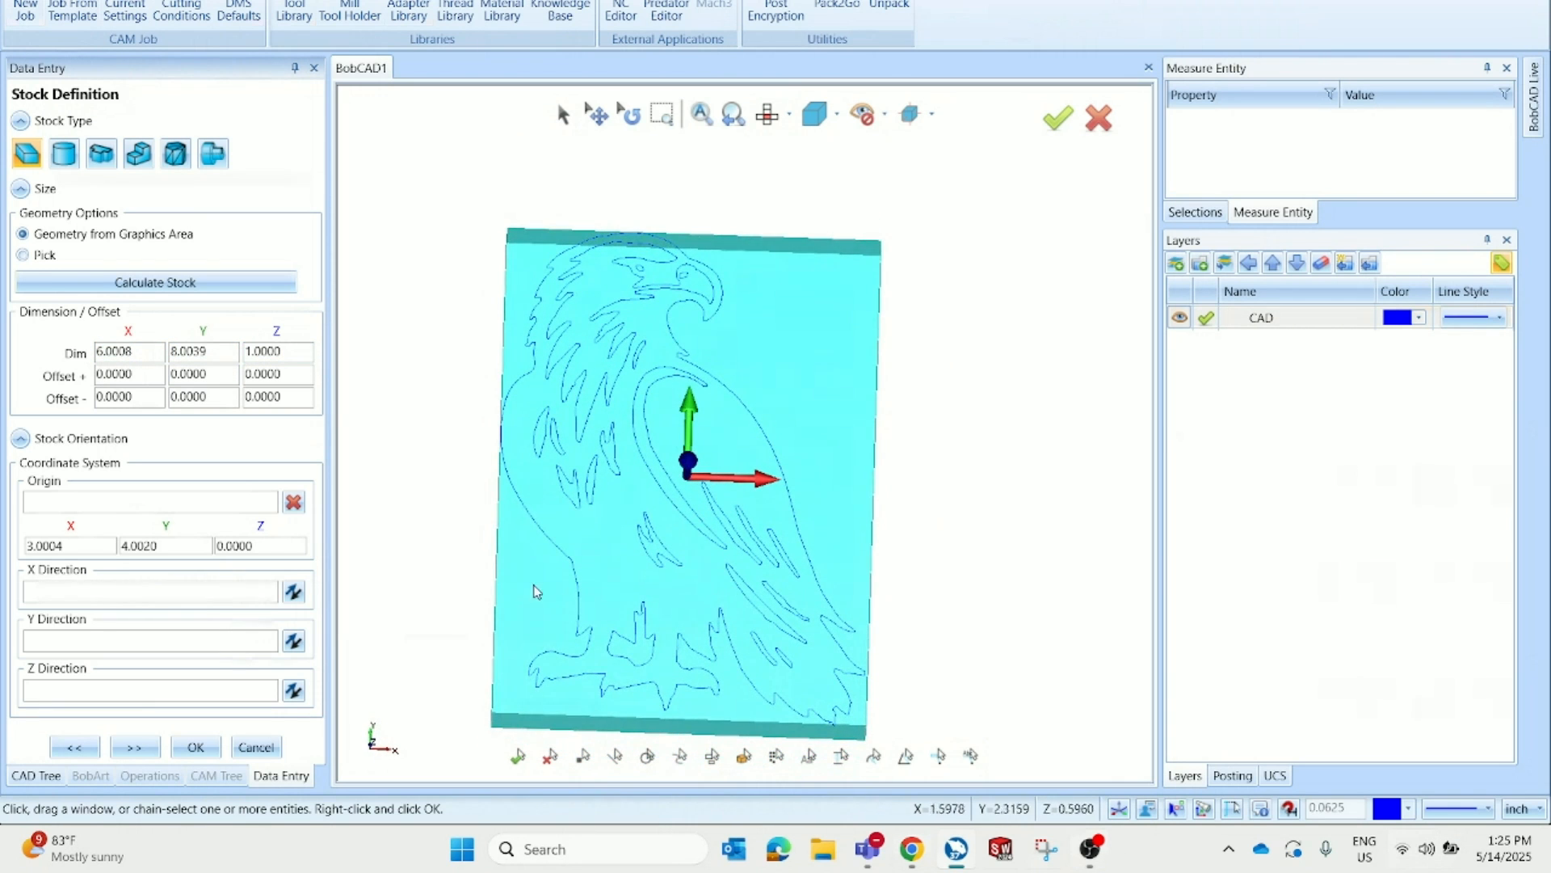
click(145, 747)
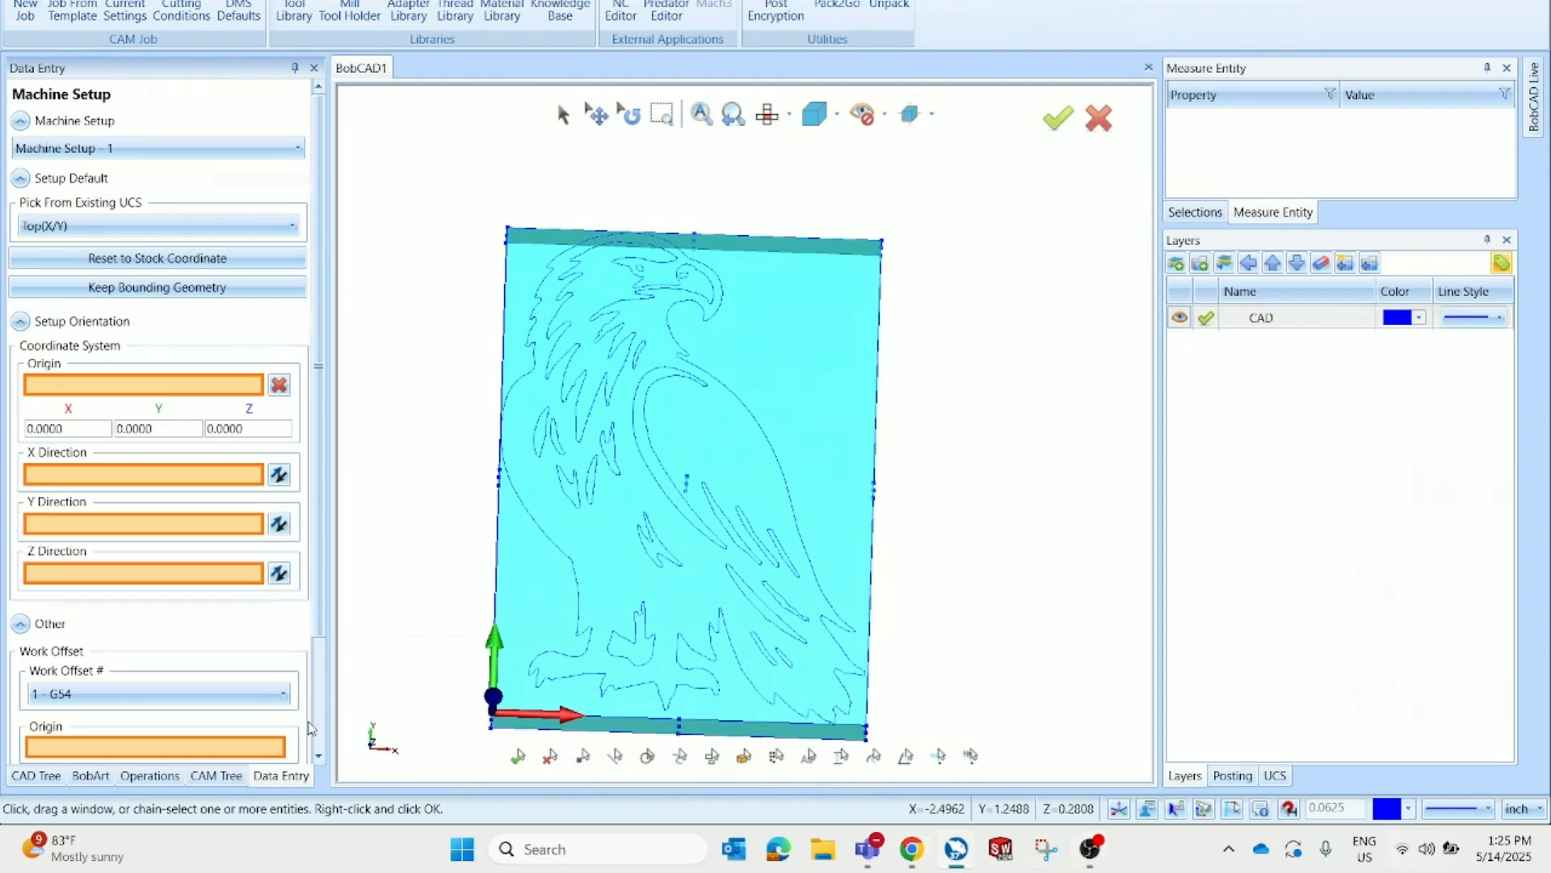
Accept the machine setup with the Top (X/Y) UCS and the 1 - G54 work offset
scroll(481, 720, up, 5)
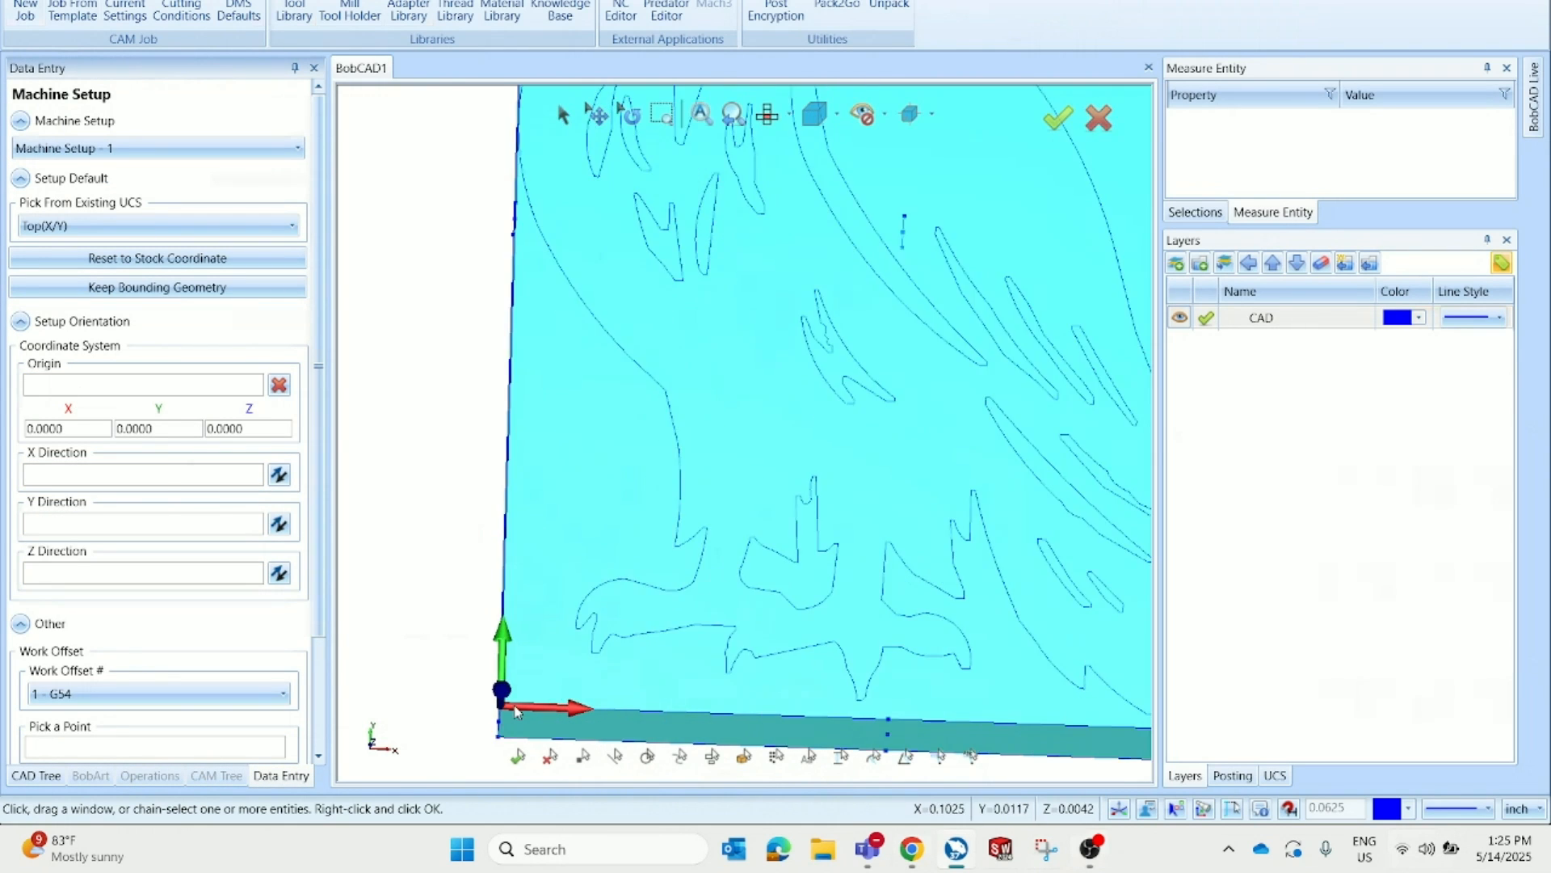
scroll(478, 715, down, 5)
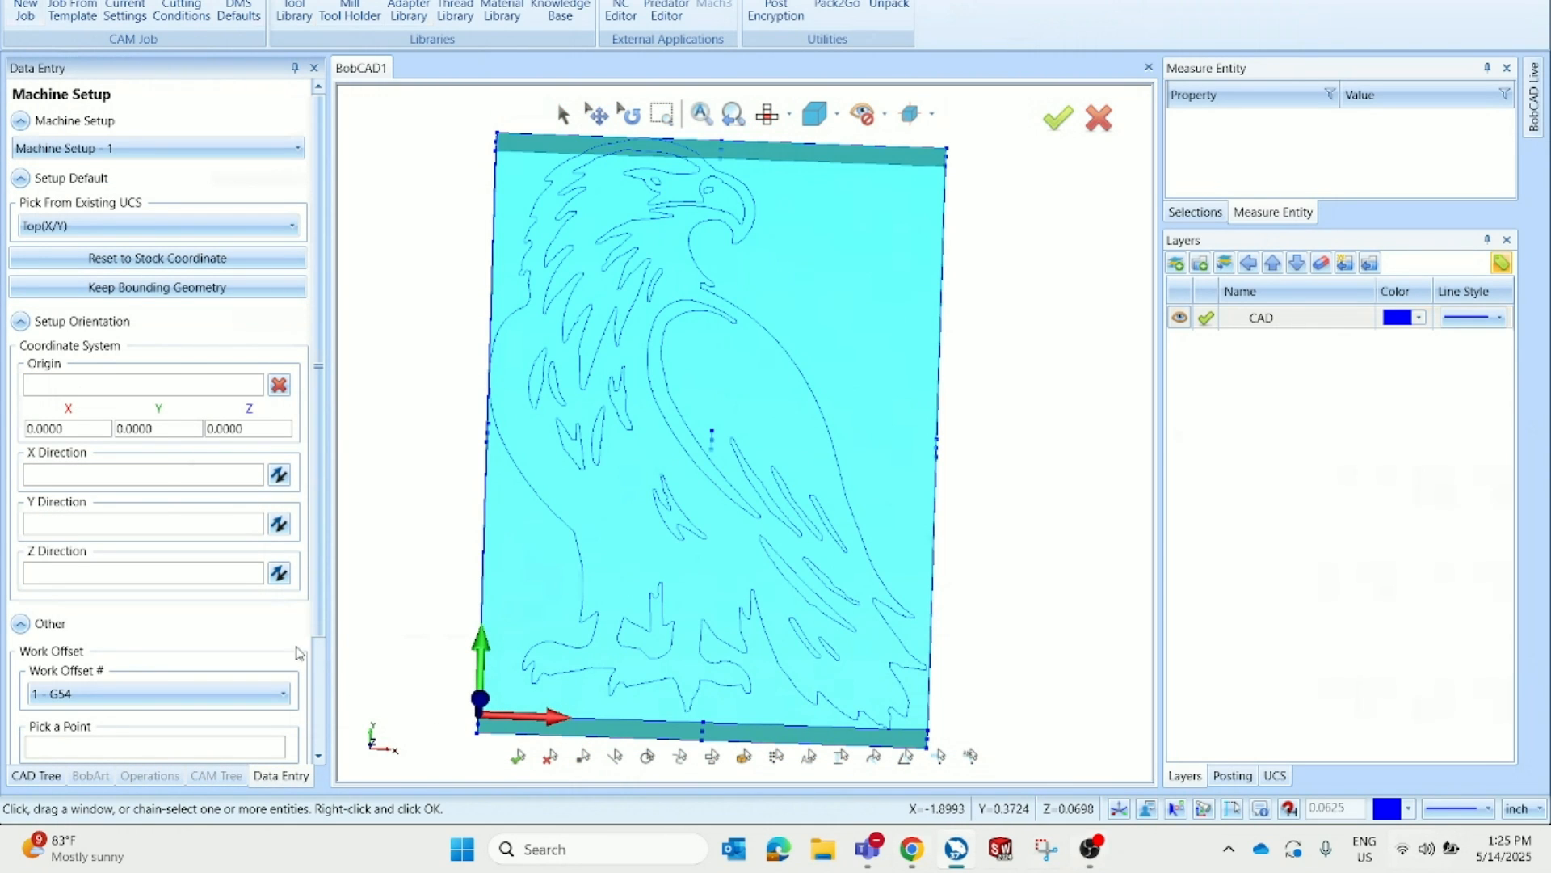
scroll(299, 651, down, 3)
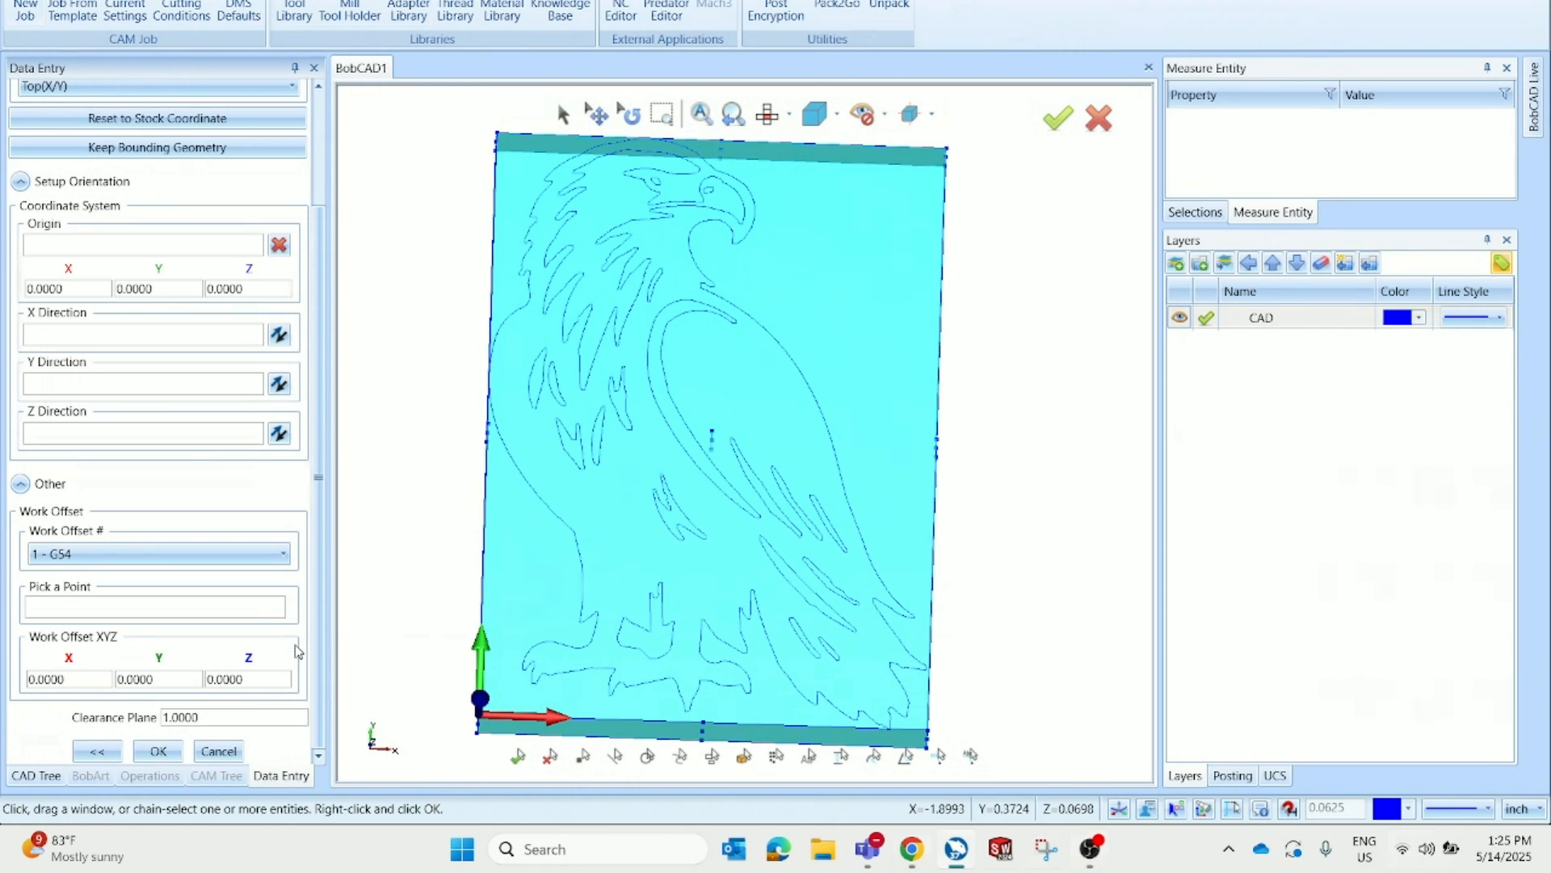
click(158, 751)
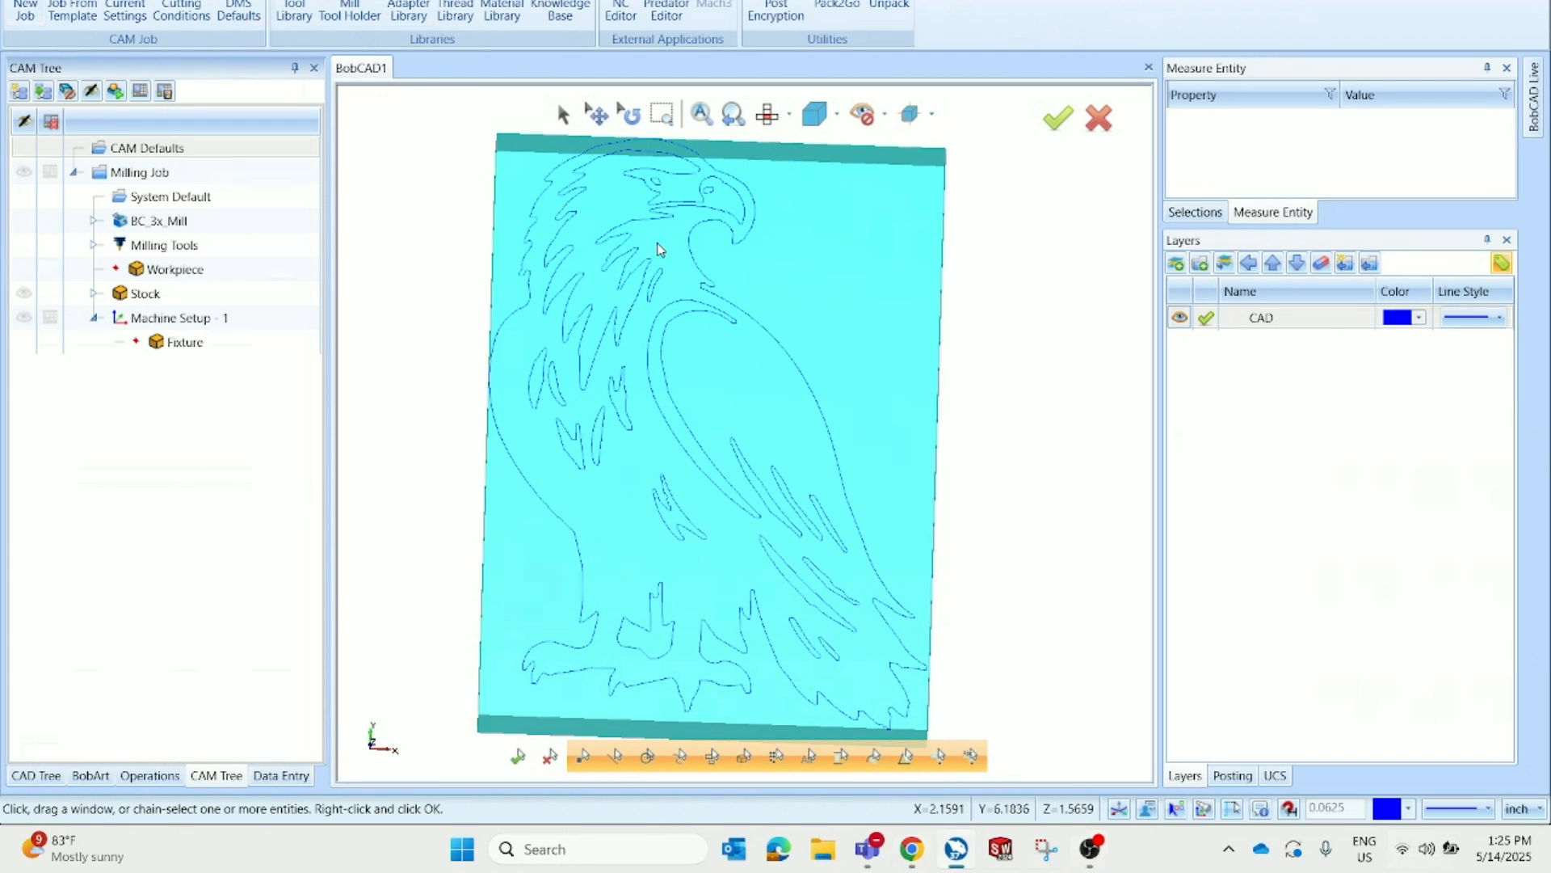
Add a Mill V-Carve feature to Machine Setup - 1 and select the eagle outline and inner contours as geometry
click(767, 118)
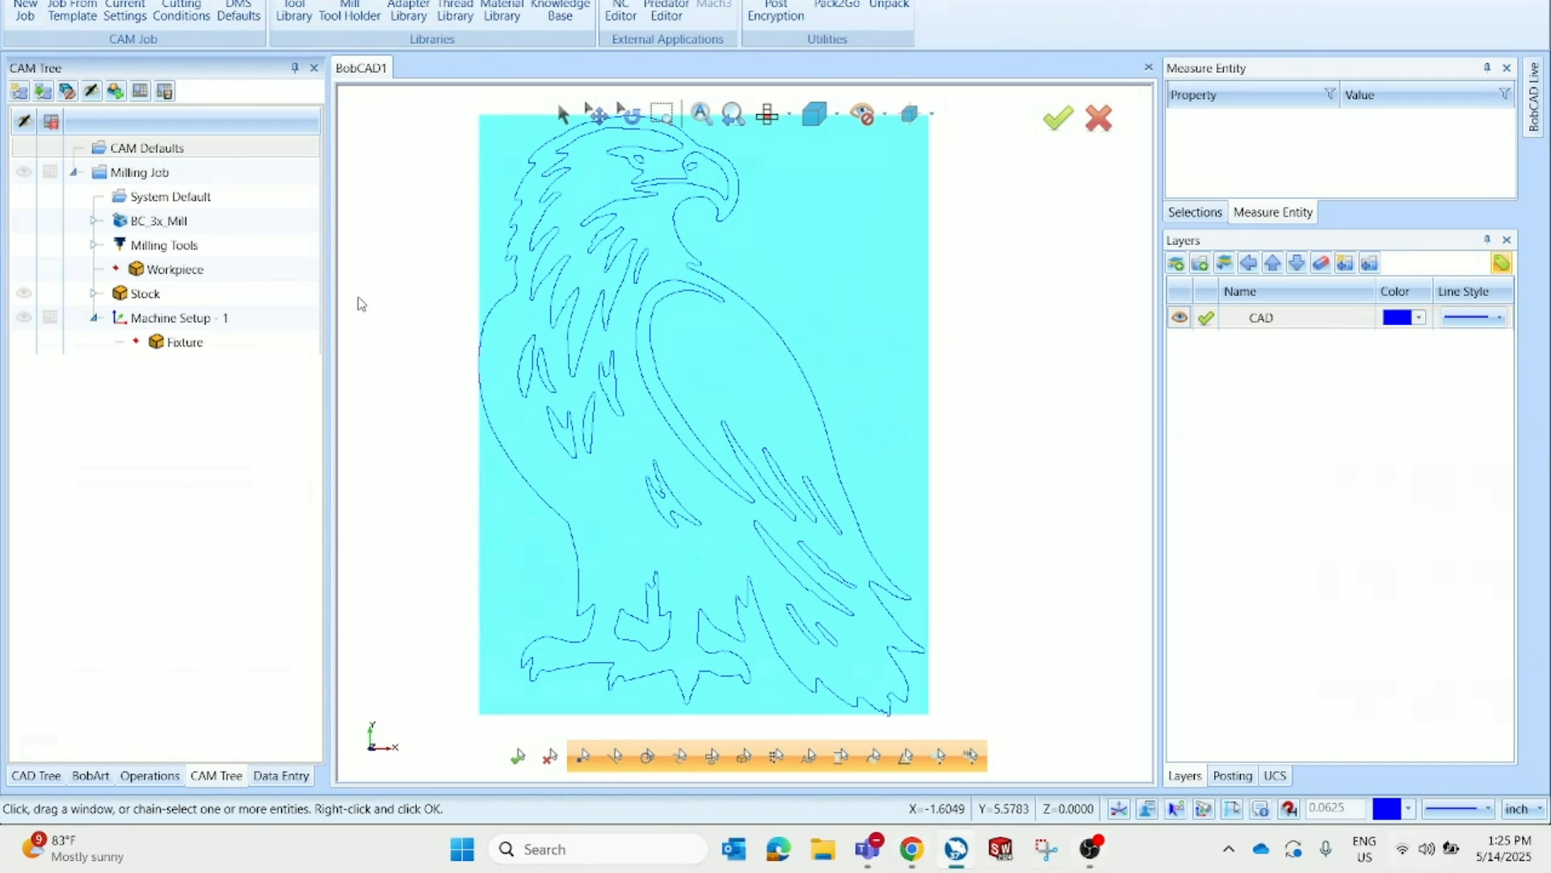
right_click(241, 324)
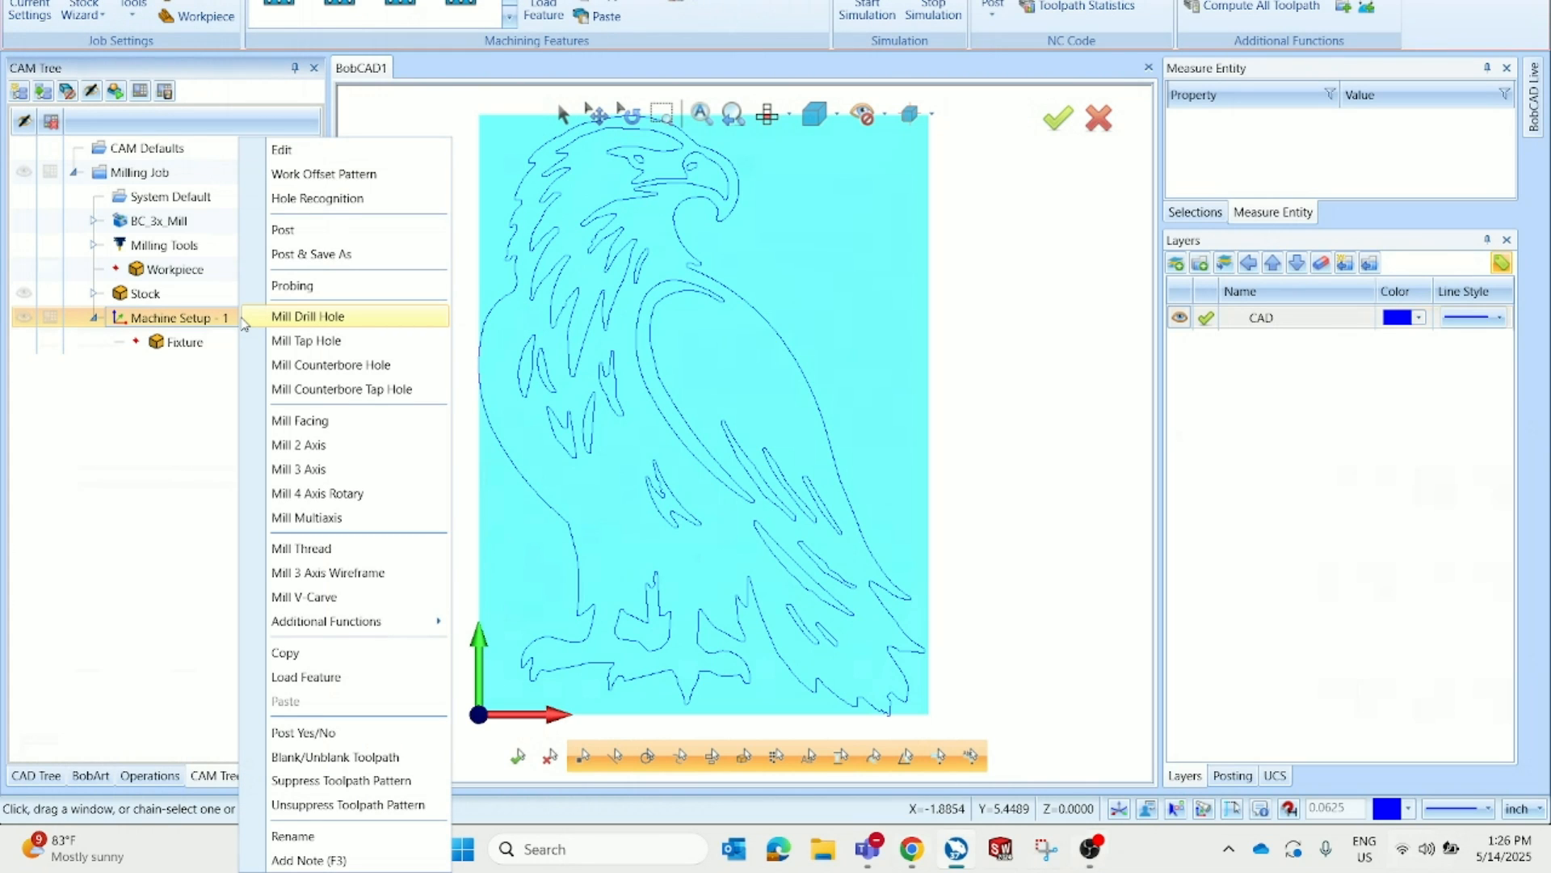
click(353, 602)
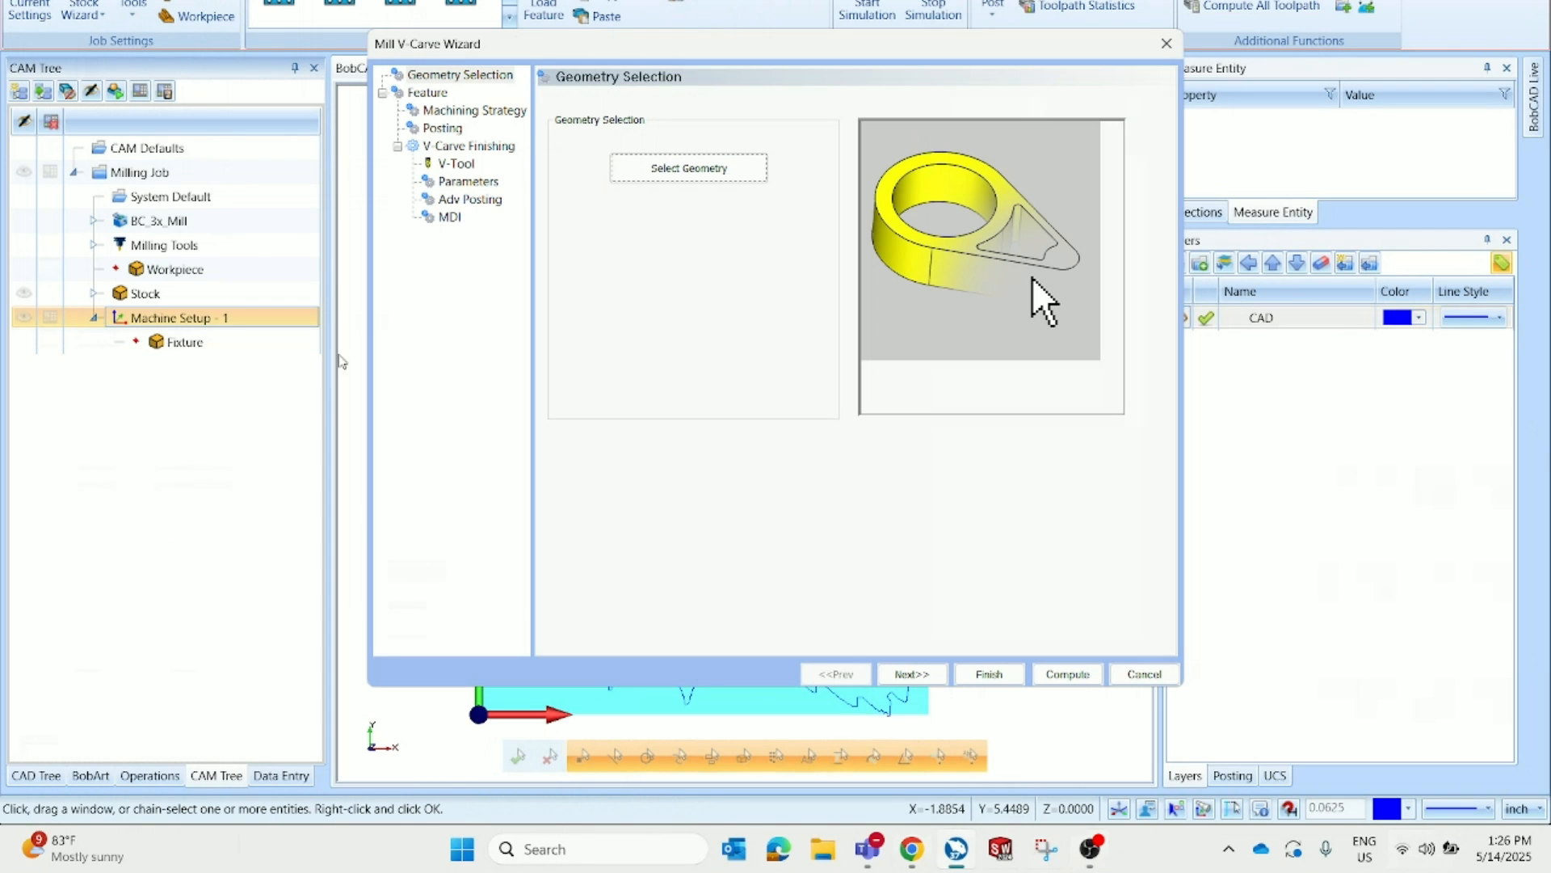
click(667, 172)
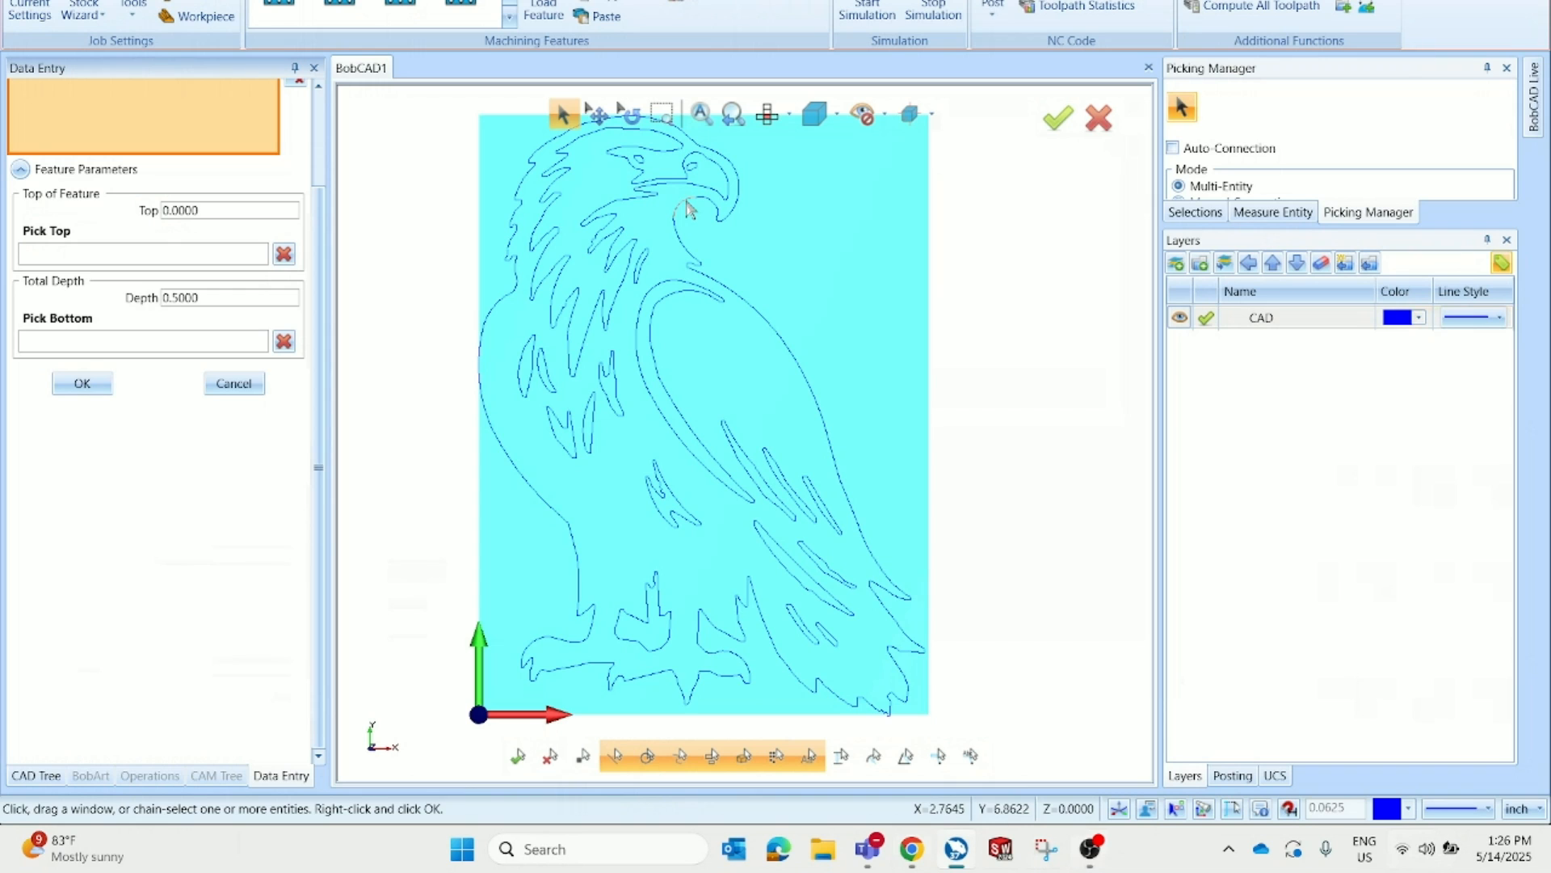
click(688, 210)
click(620, 336)
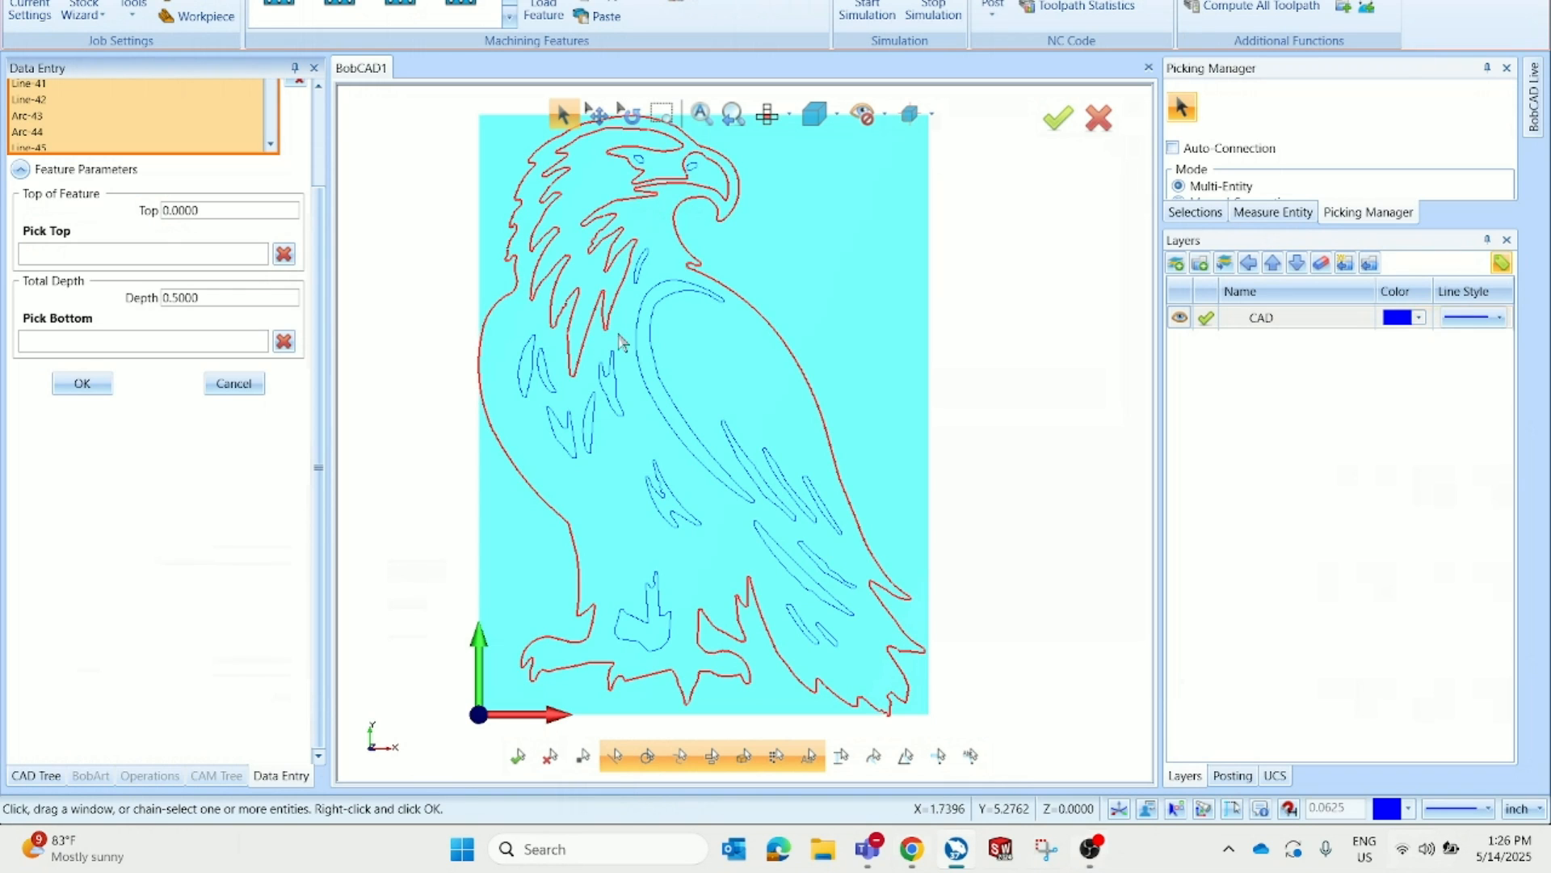
click(644, 364)
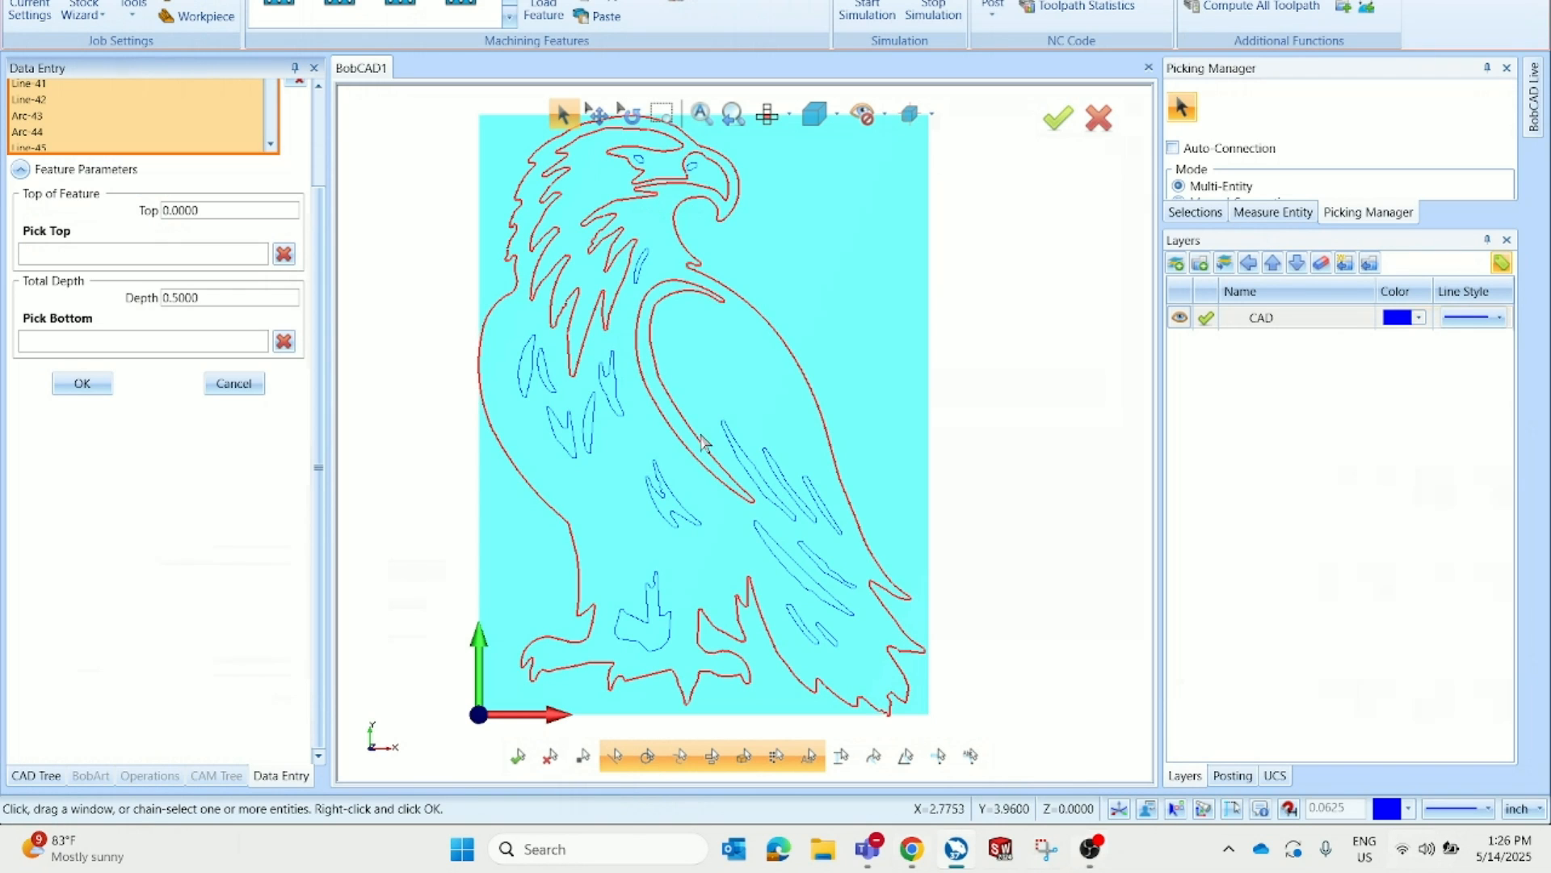
click(750, 482)
click(782, 476)
click(812, 490)
click(103, 395)
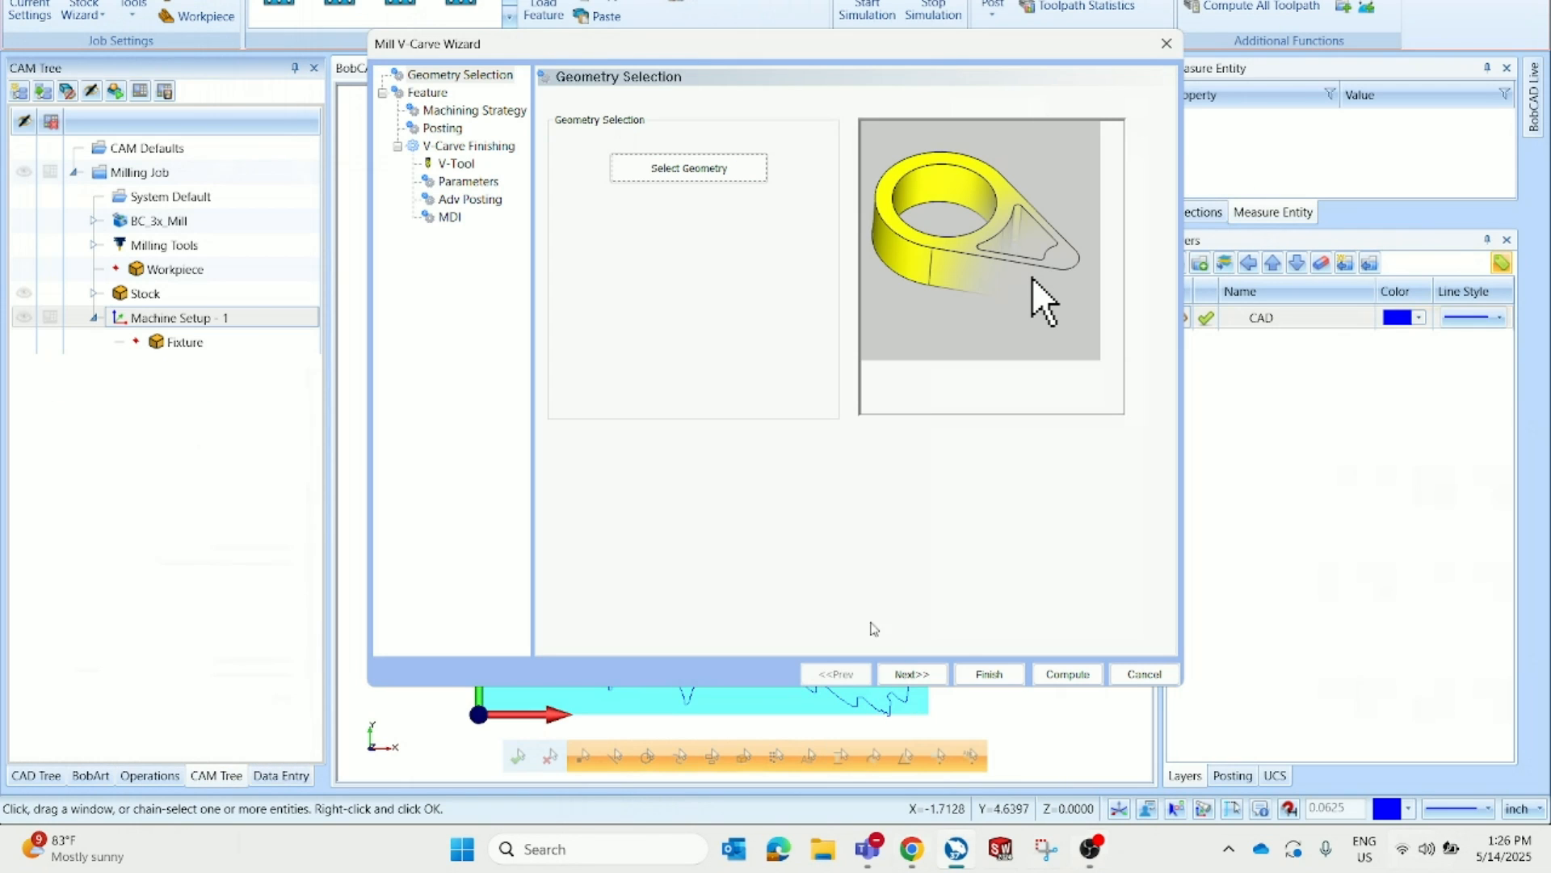
Set the V-Carve feature's total depth to 0.25 and continue to the machining strategy
click(925, 677)
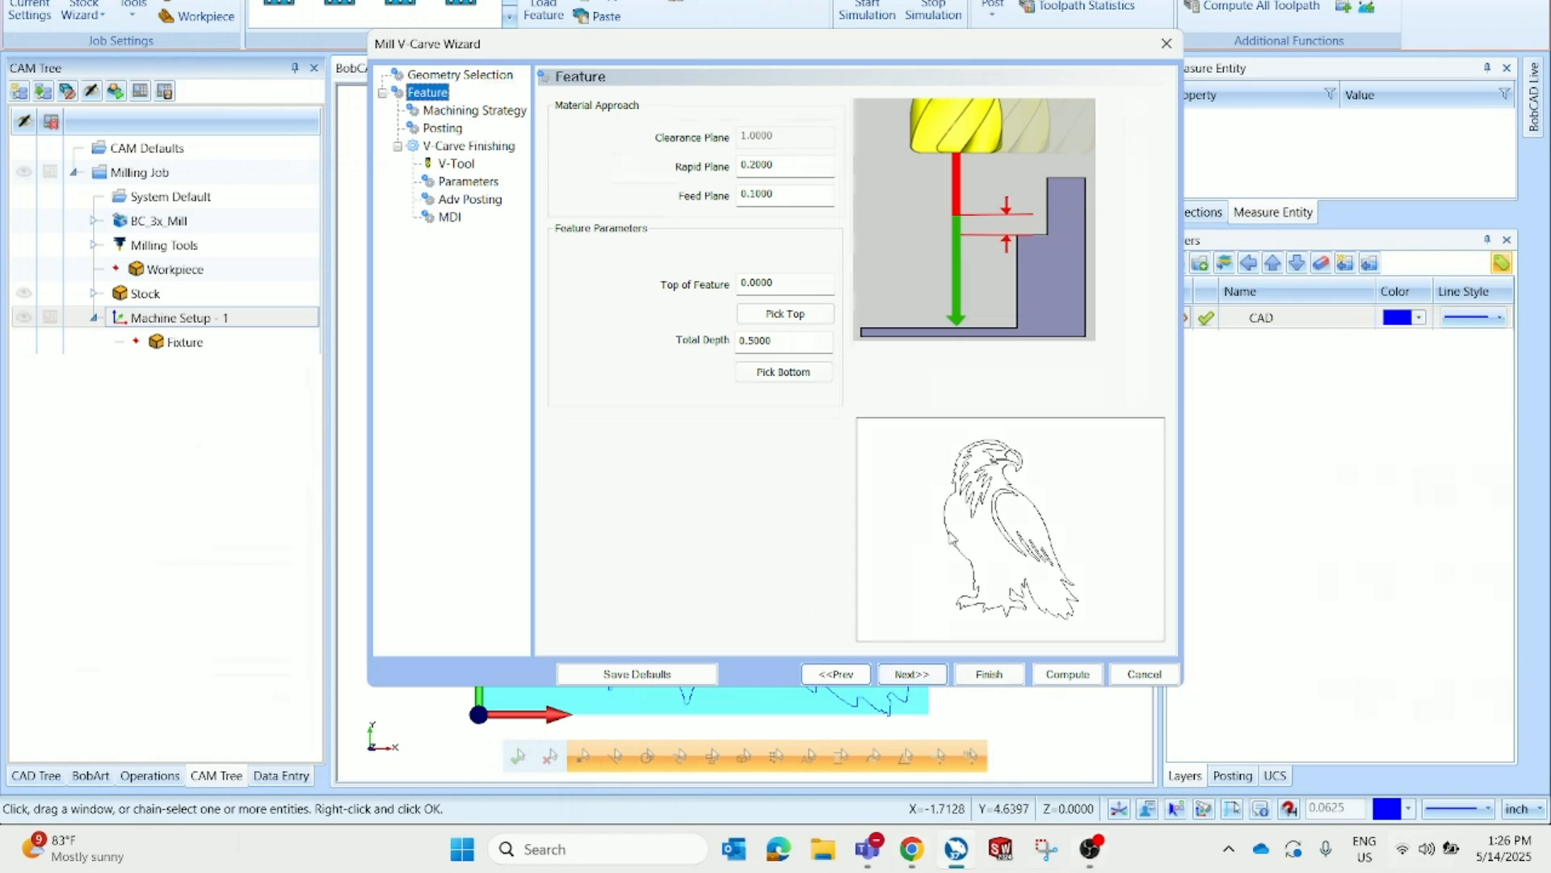
double_click(784, 344)
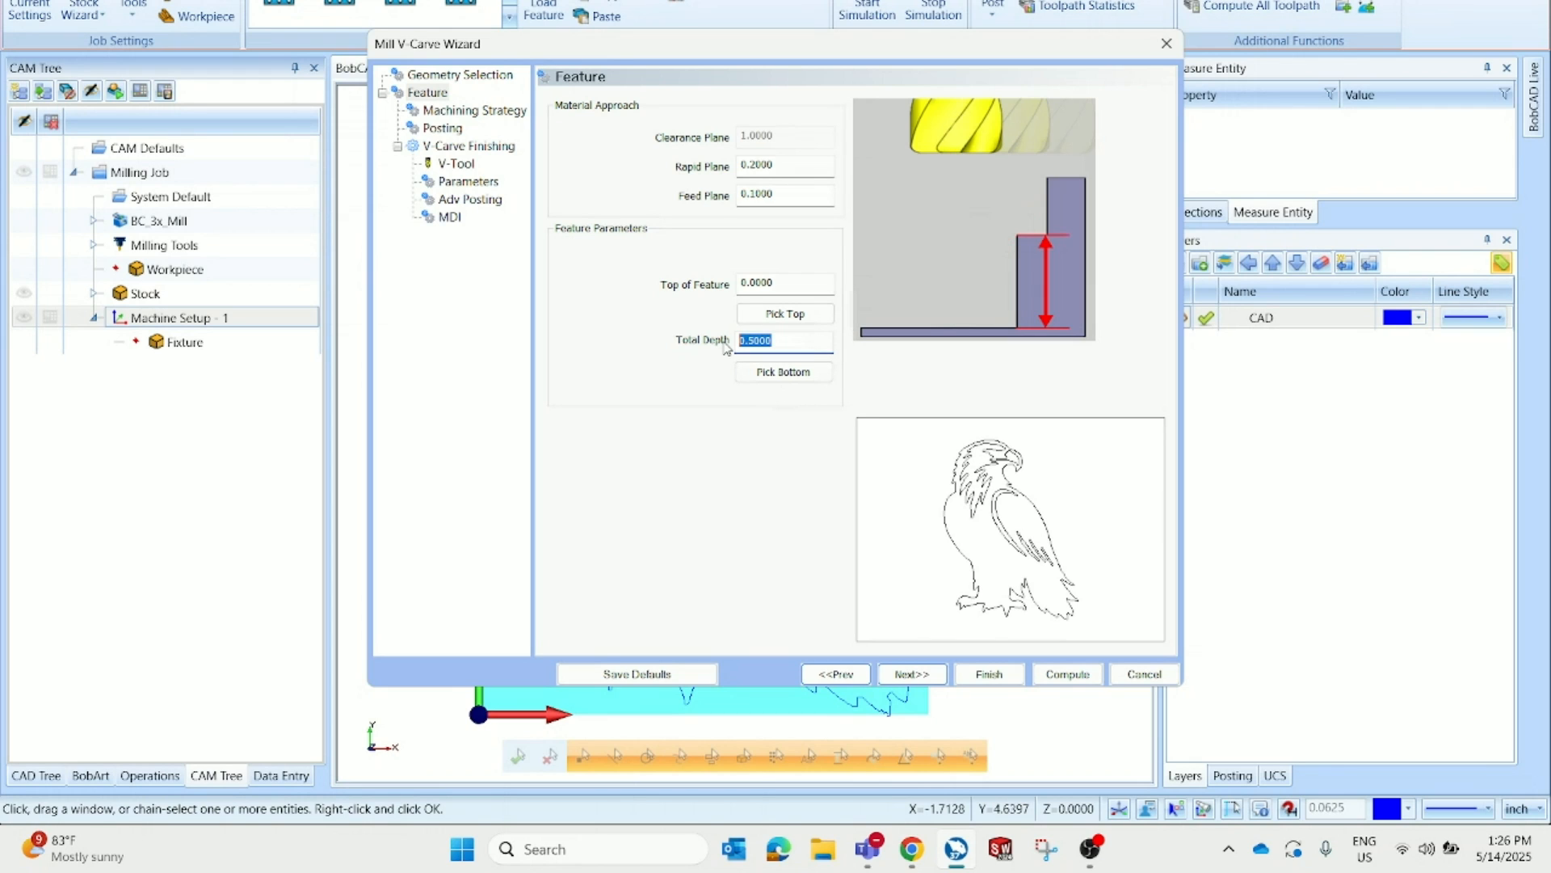
key(Tab)
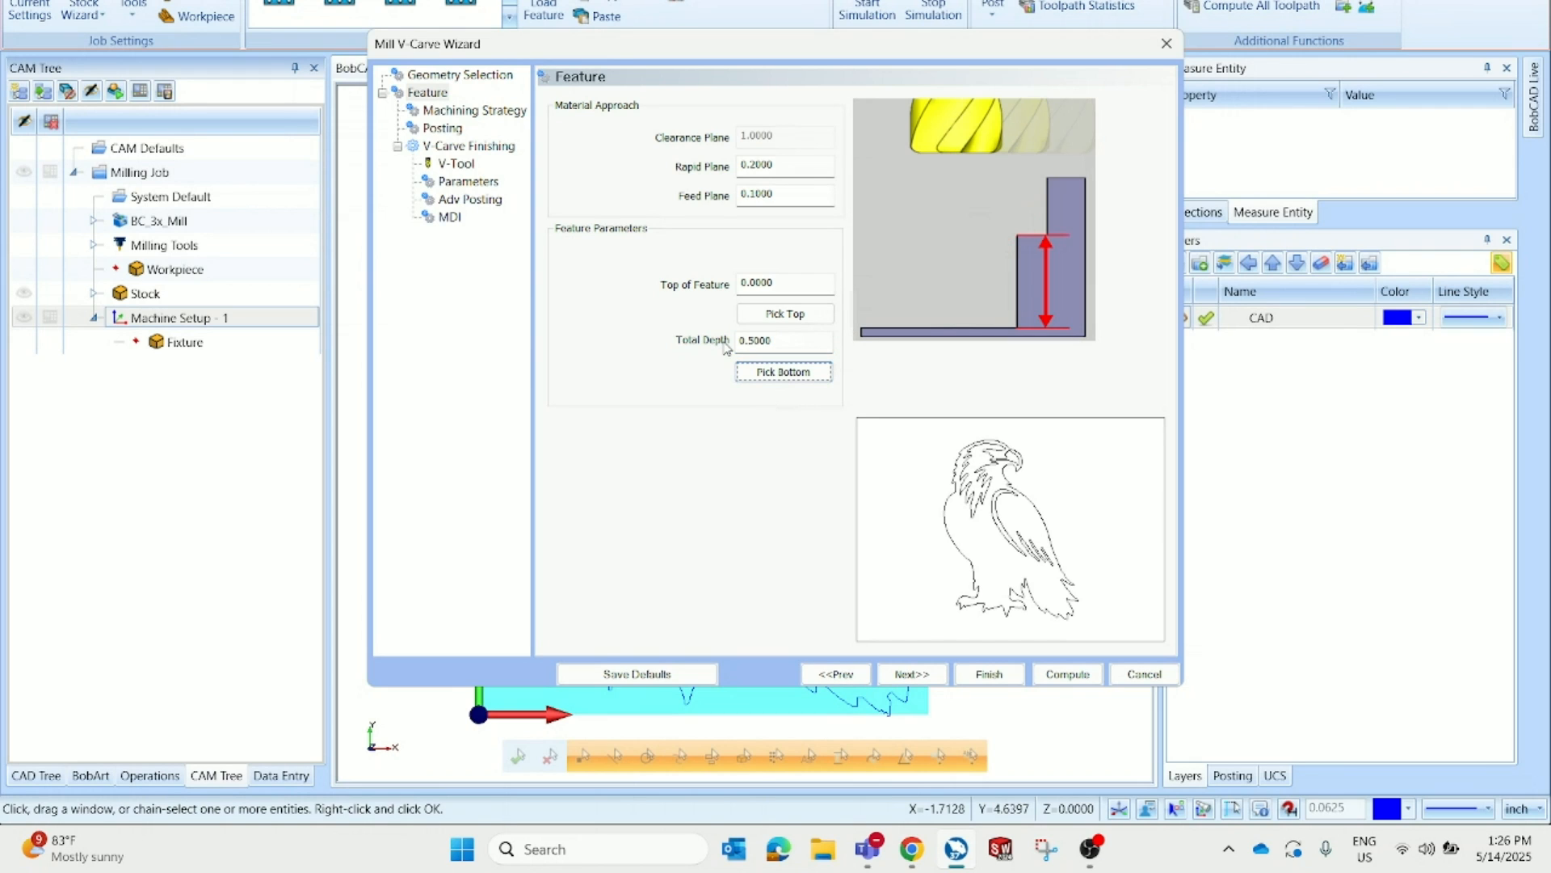
key(shift+Tab)
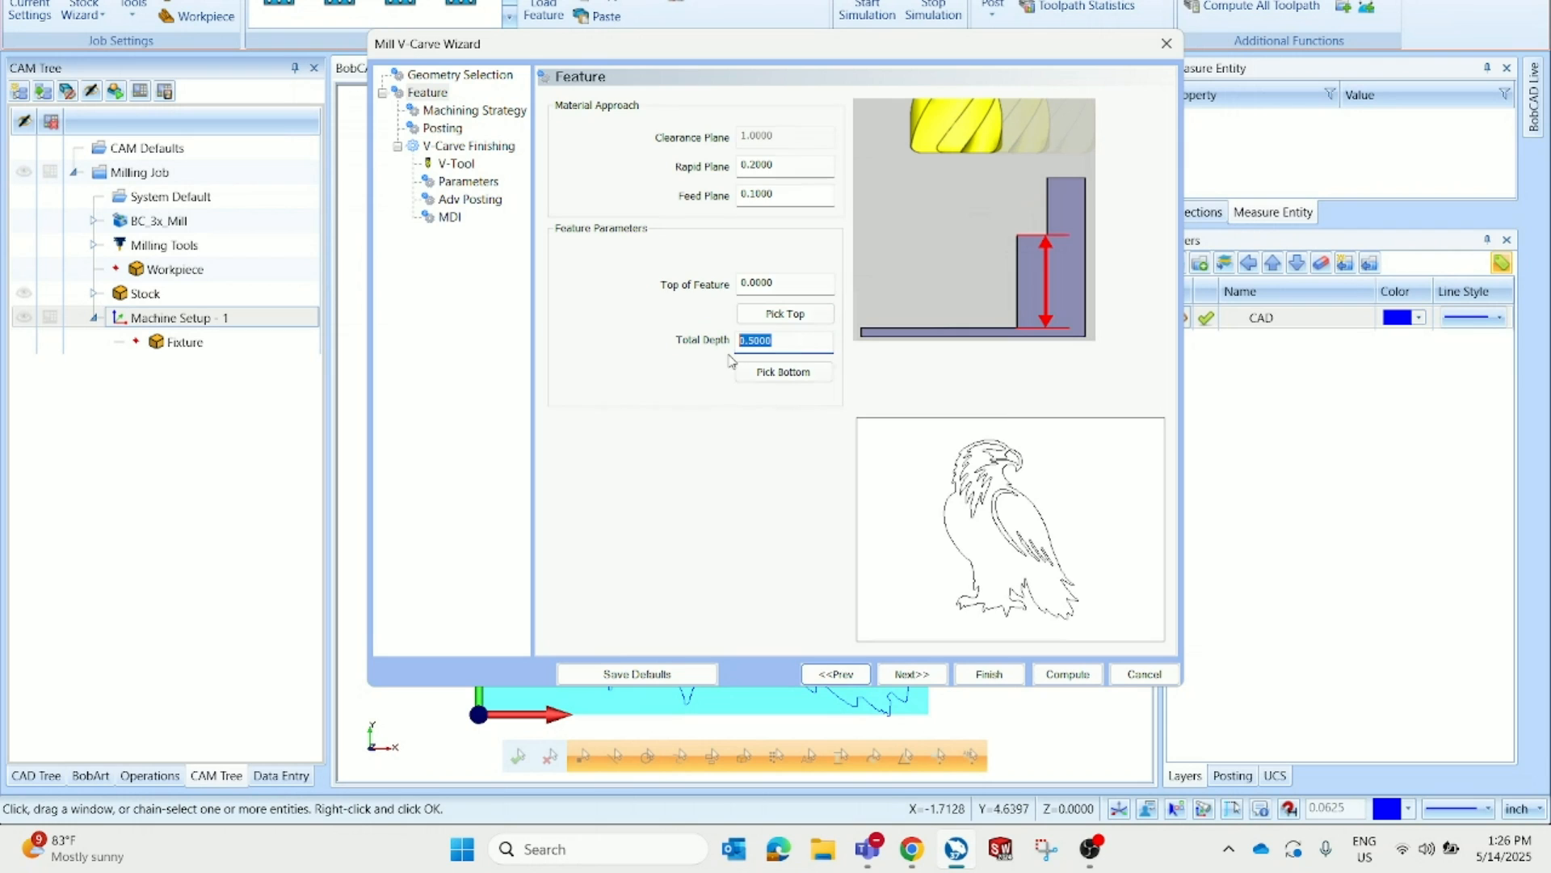
text(0.25)
key(Tab)
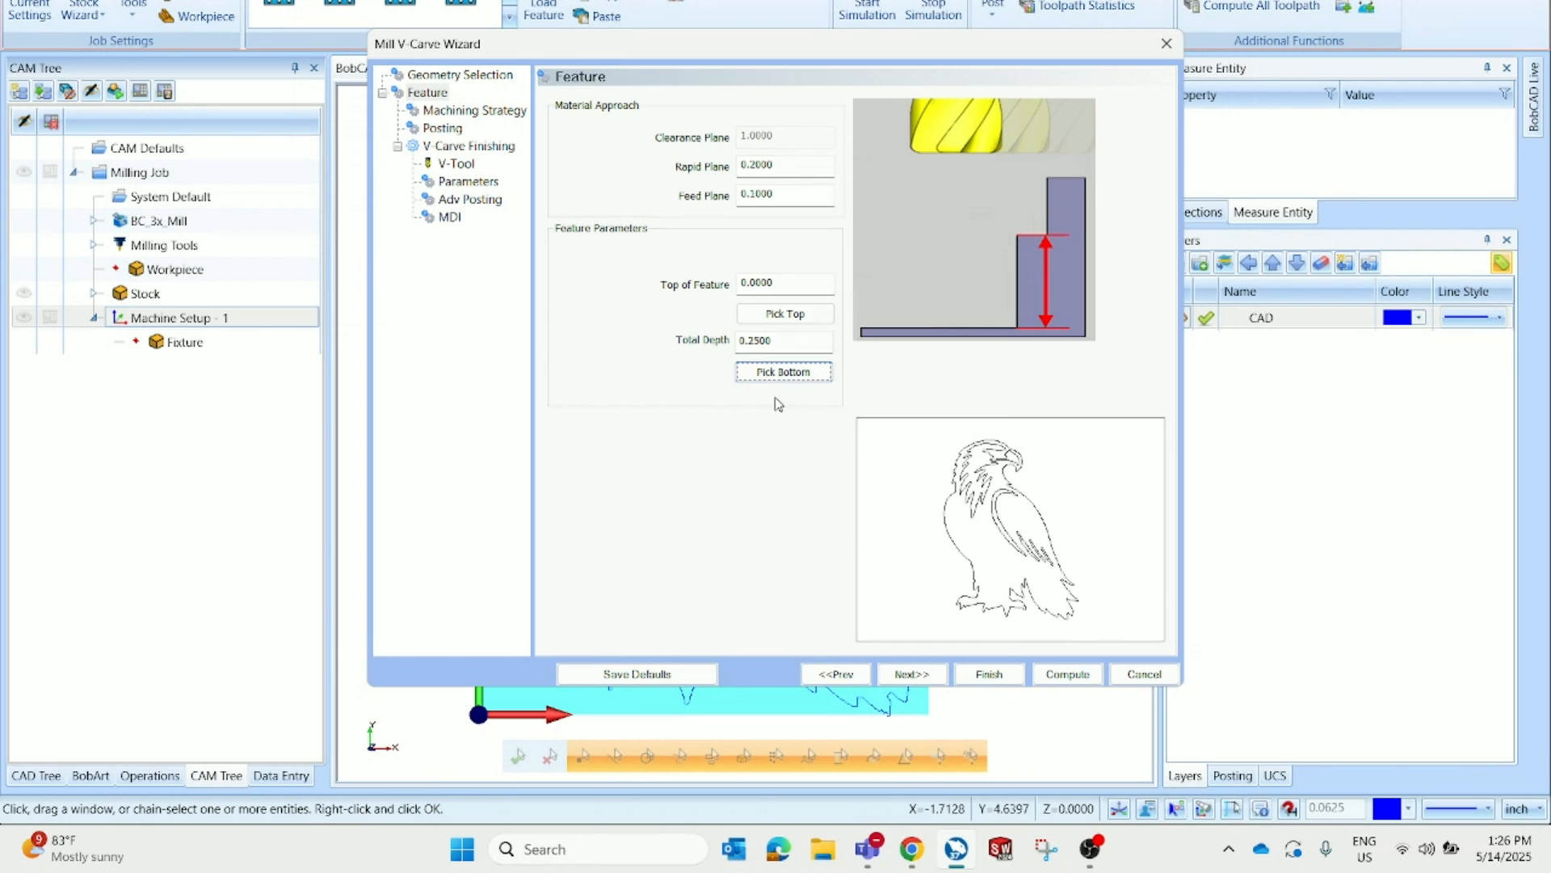
click(921, 674)
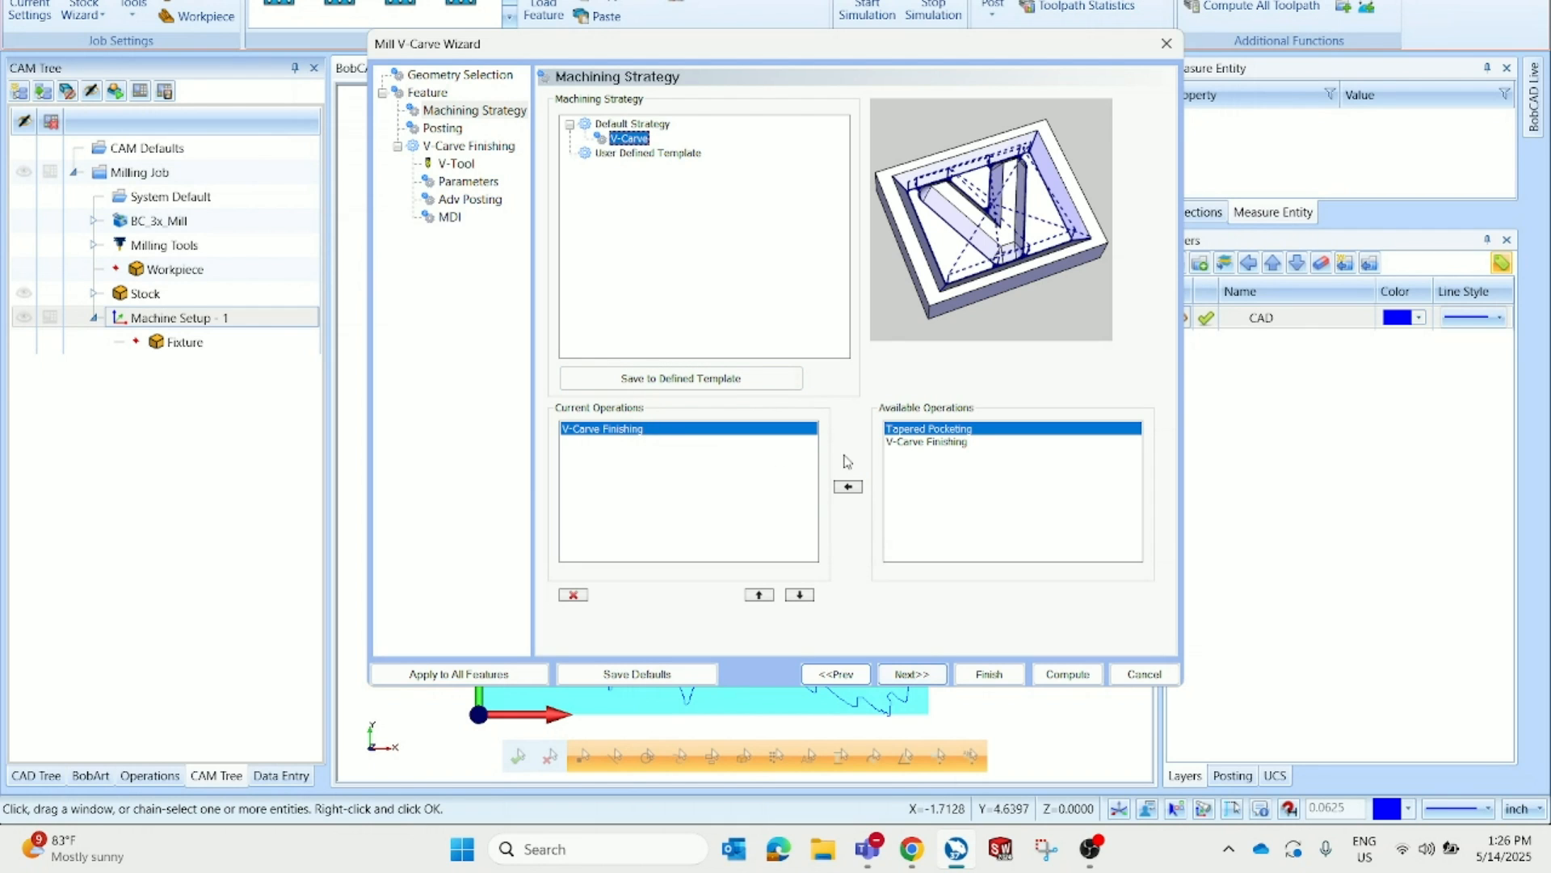
Add a Tapered Pocketing operation and move it above V-Carve Finishing in the current operations
click(944, 430)
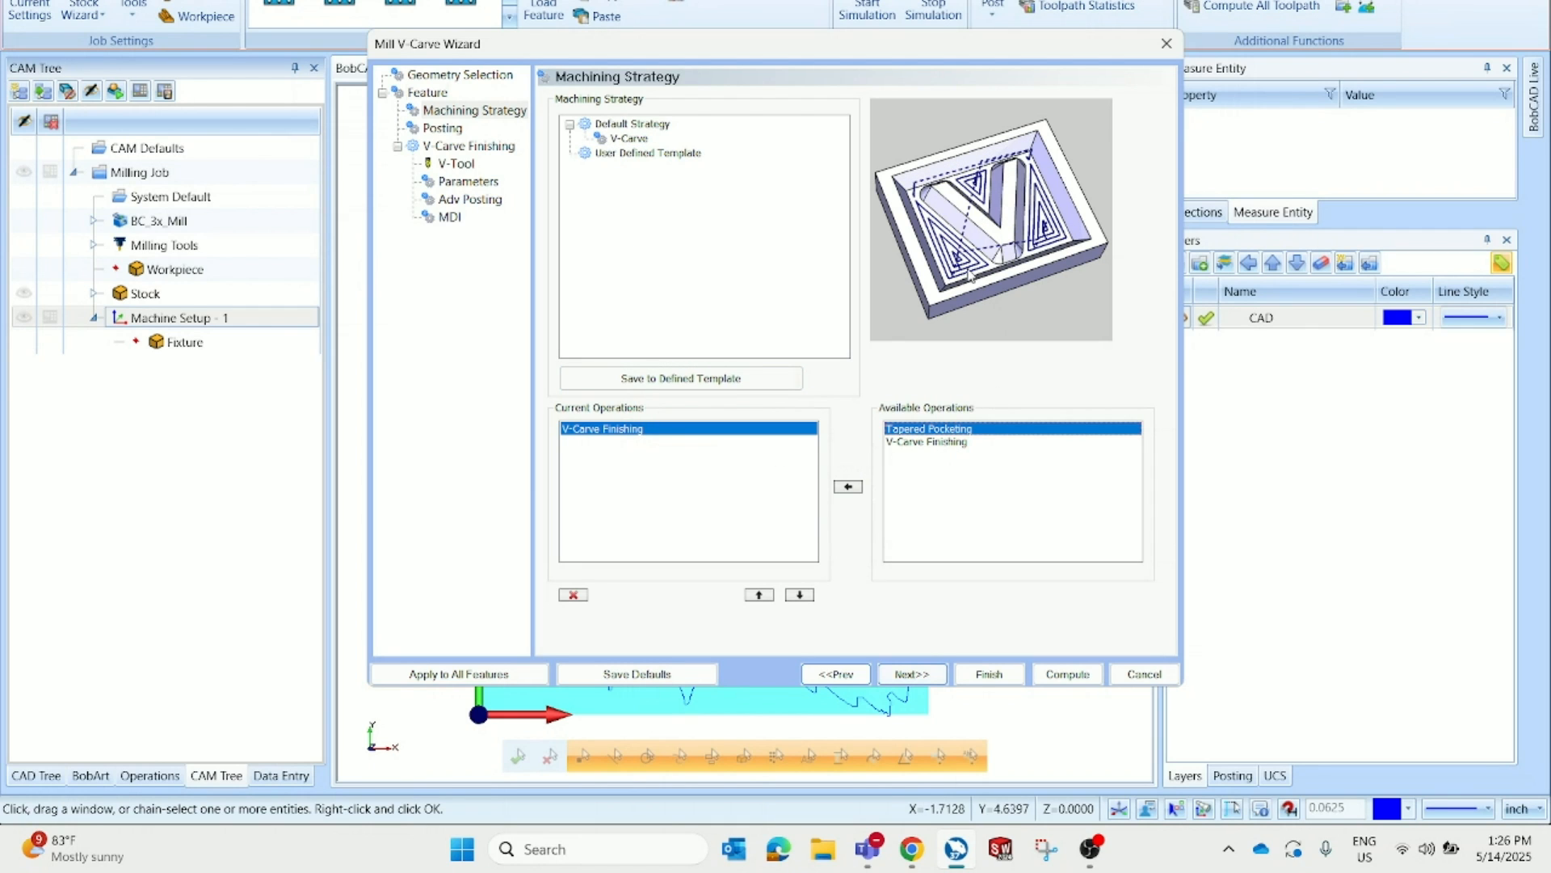
click(848, 488)
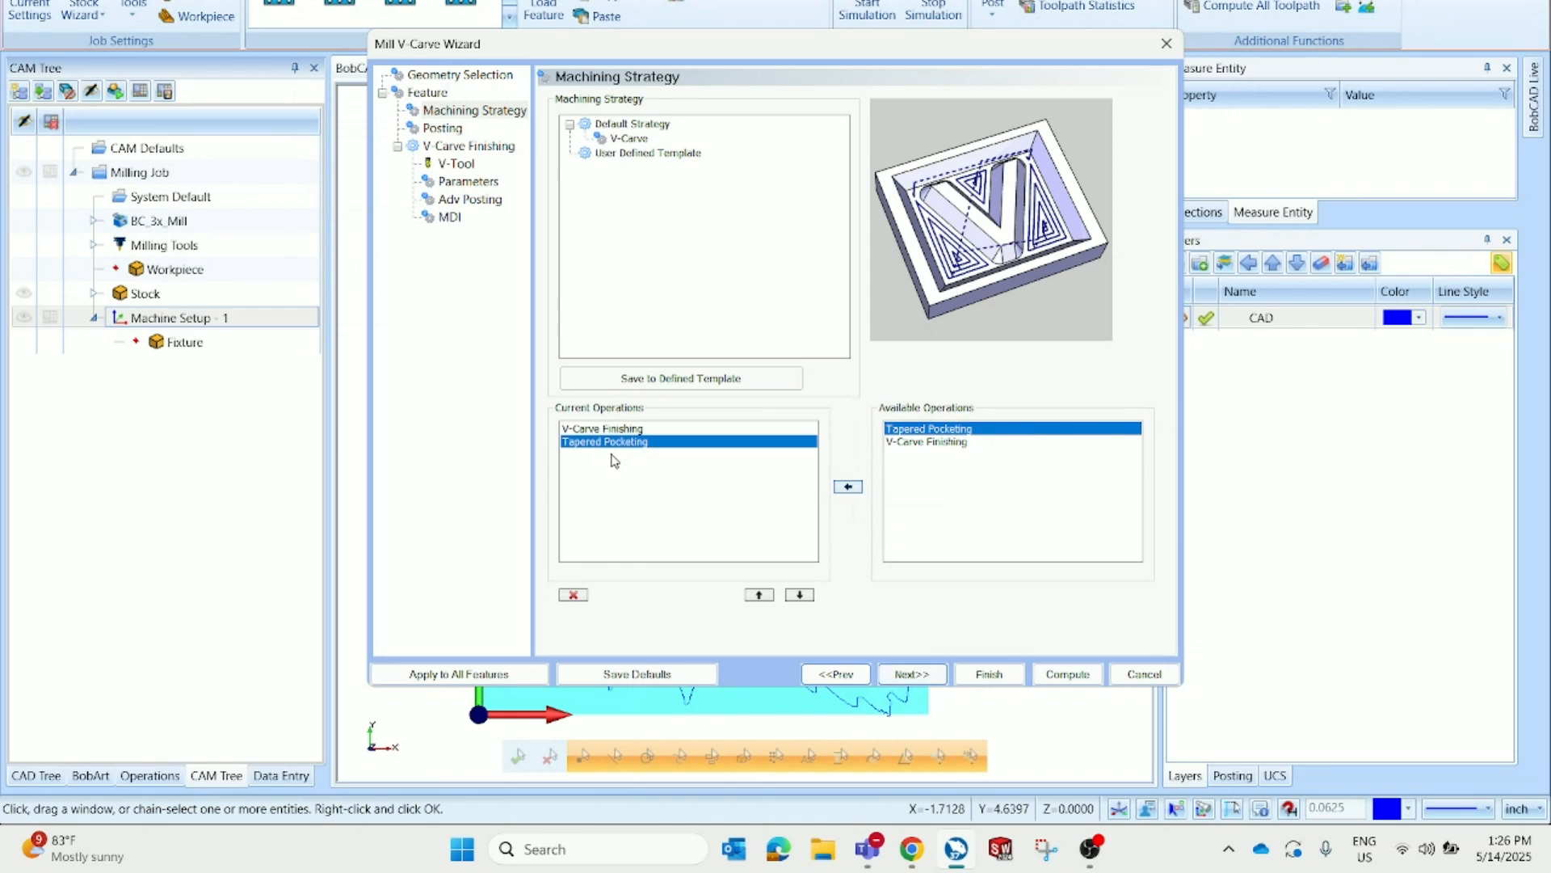
click(759, 595)
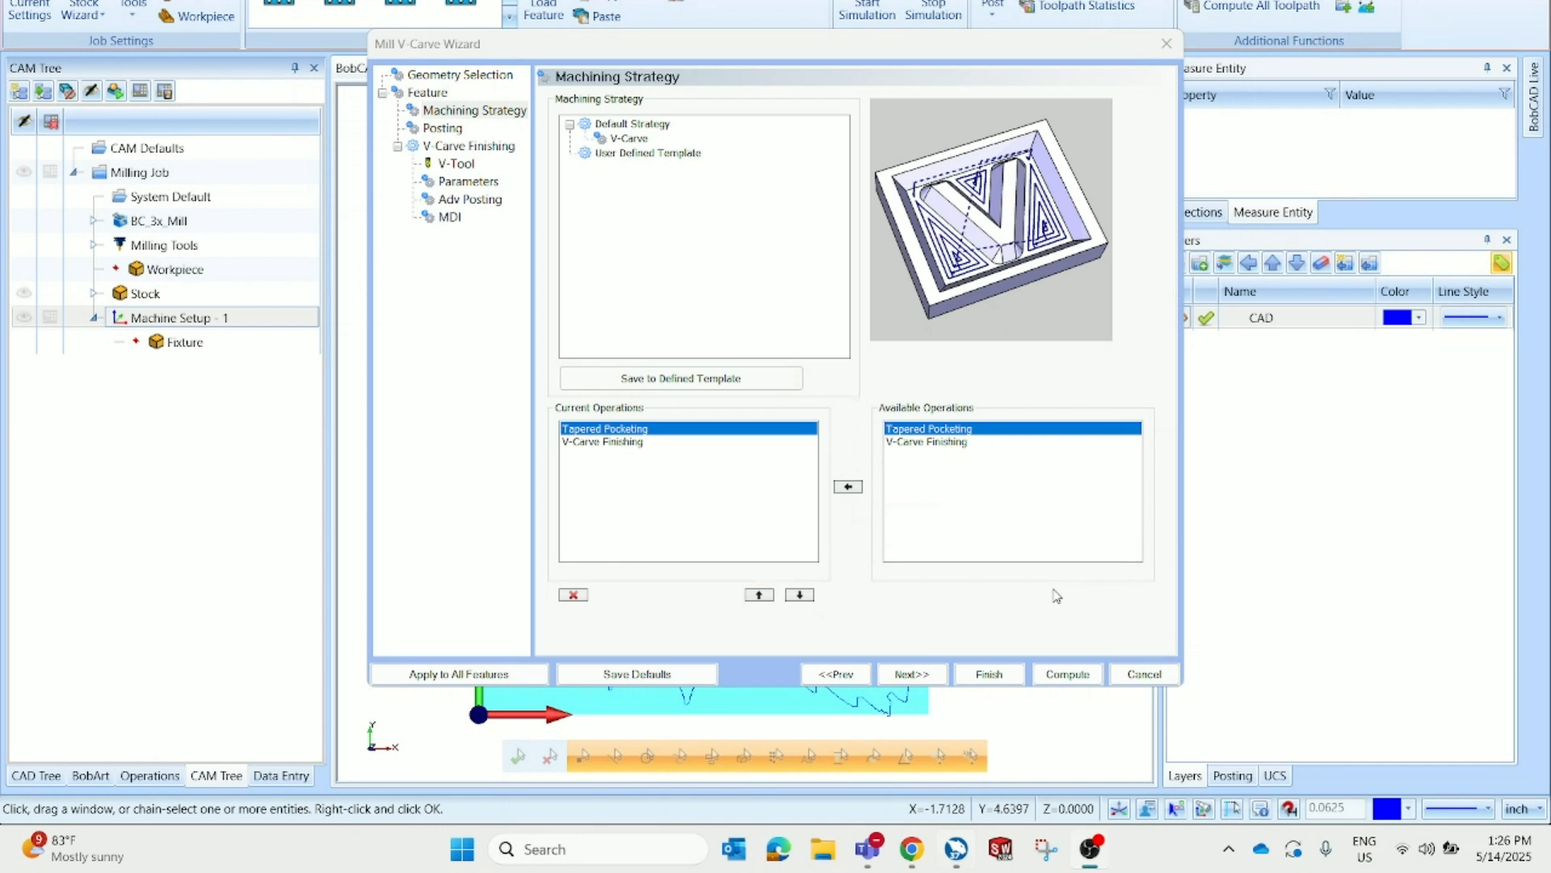
click(611, 433)
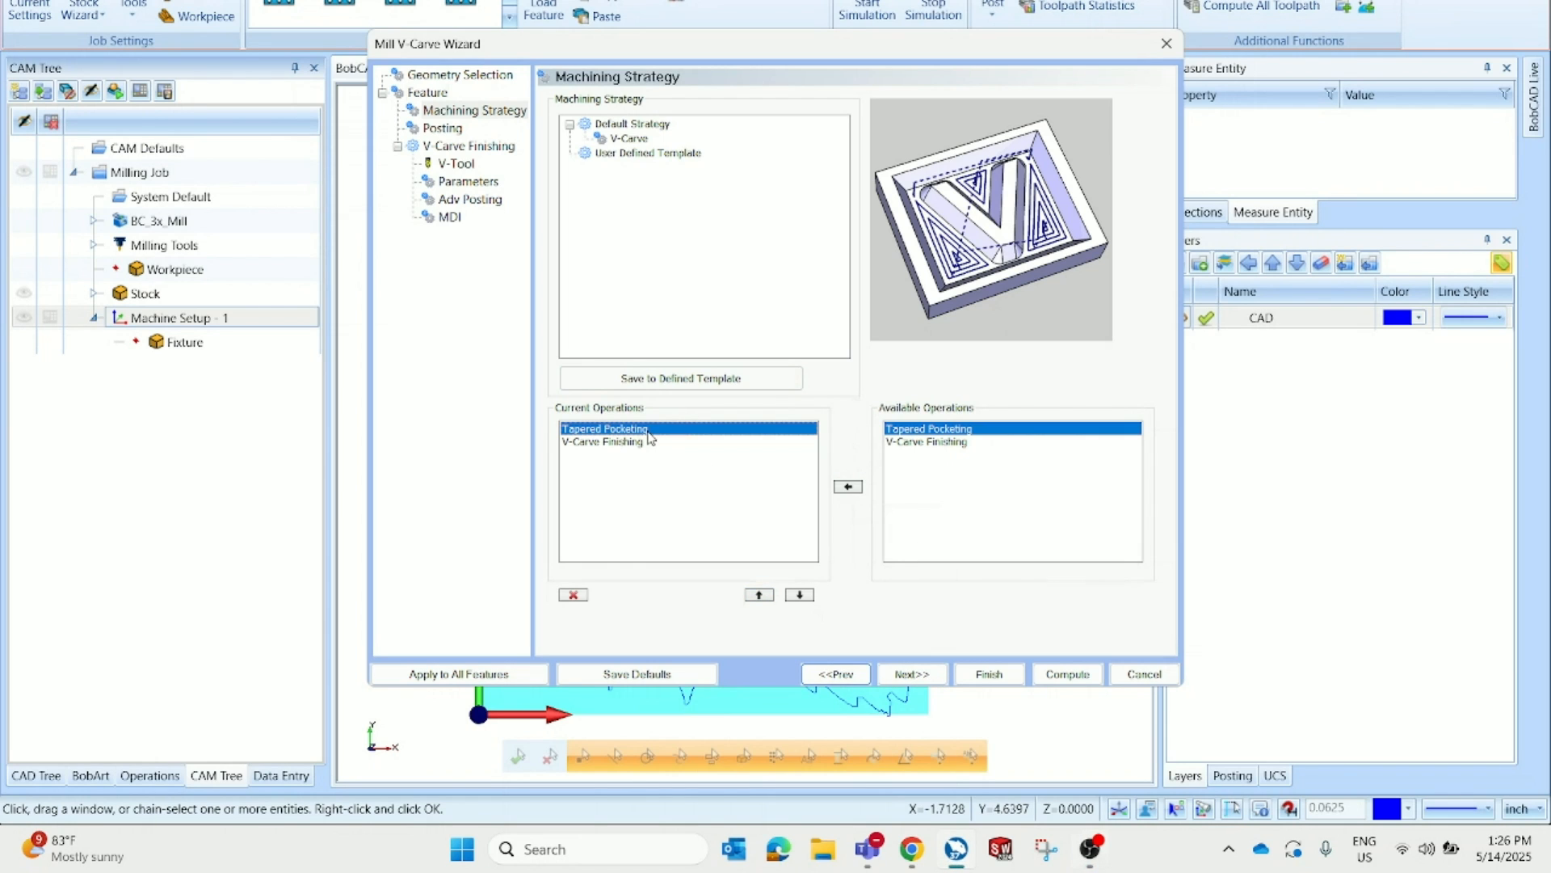
click(642, 443)
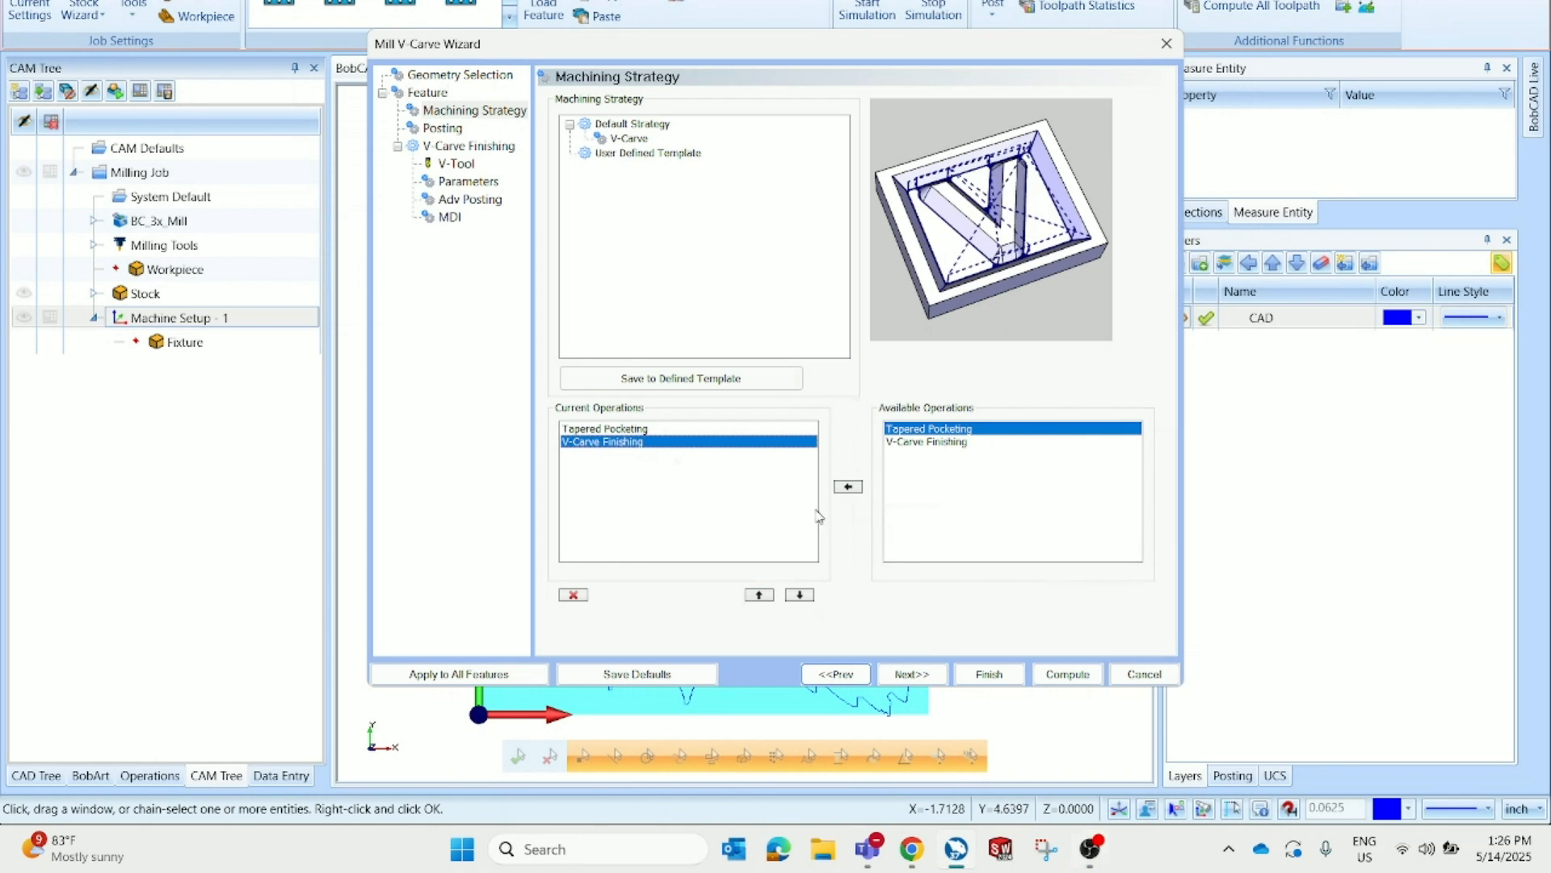
Set the Tapered Pocketing roughing tool diameter to 0.25
click(910, 674)
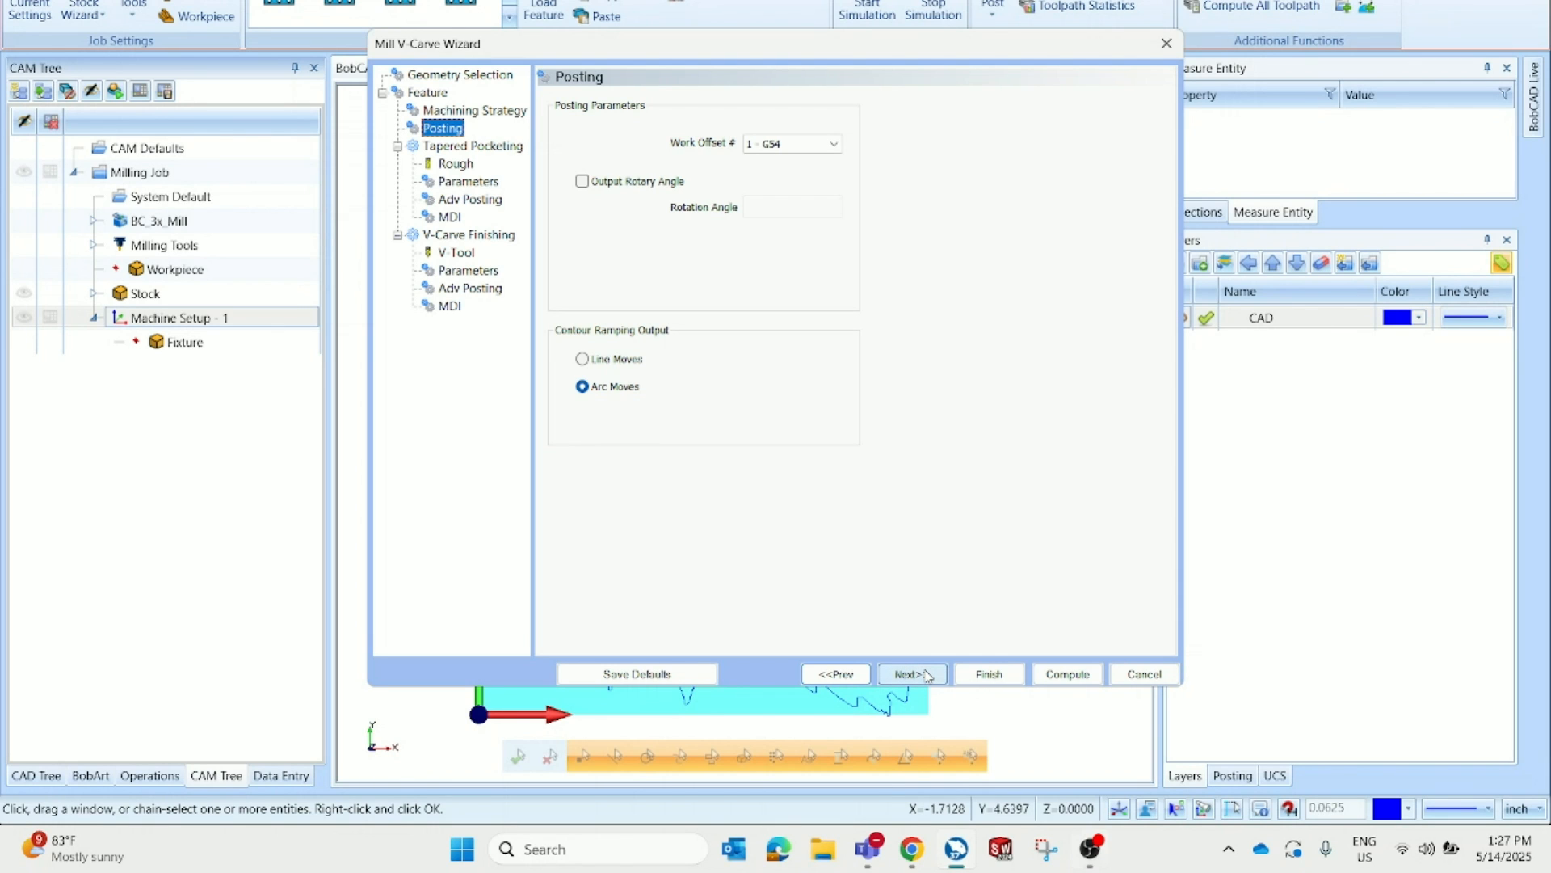
click(926, 676)
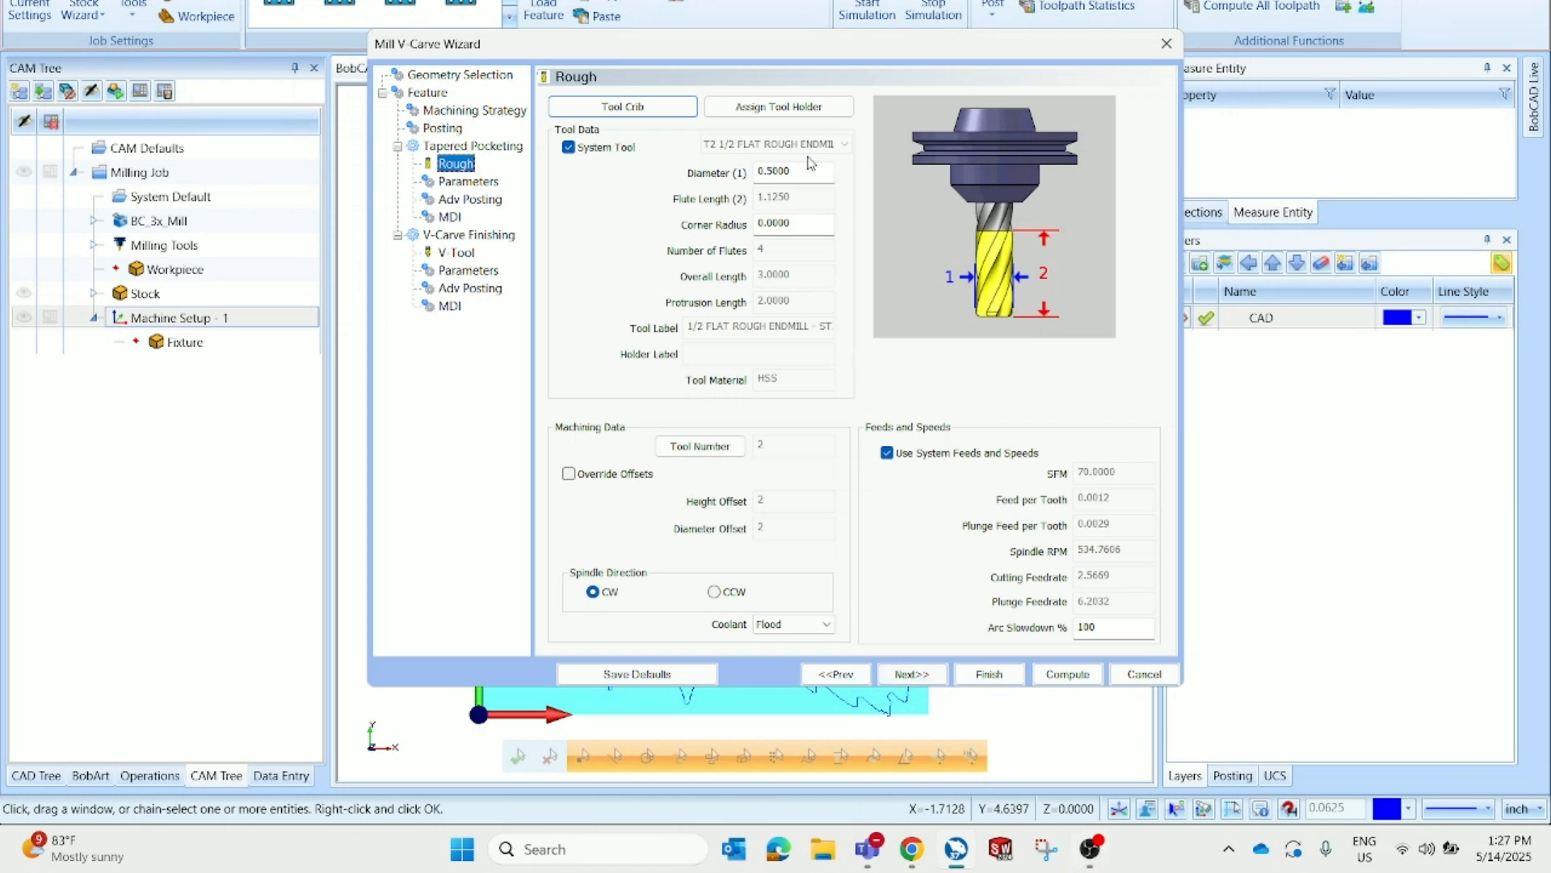
drag(737, 47, 281, 59)
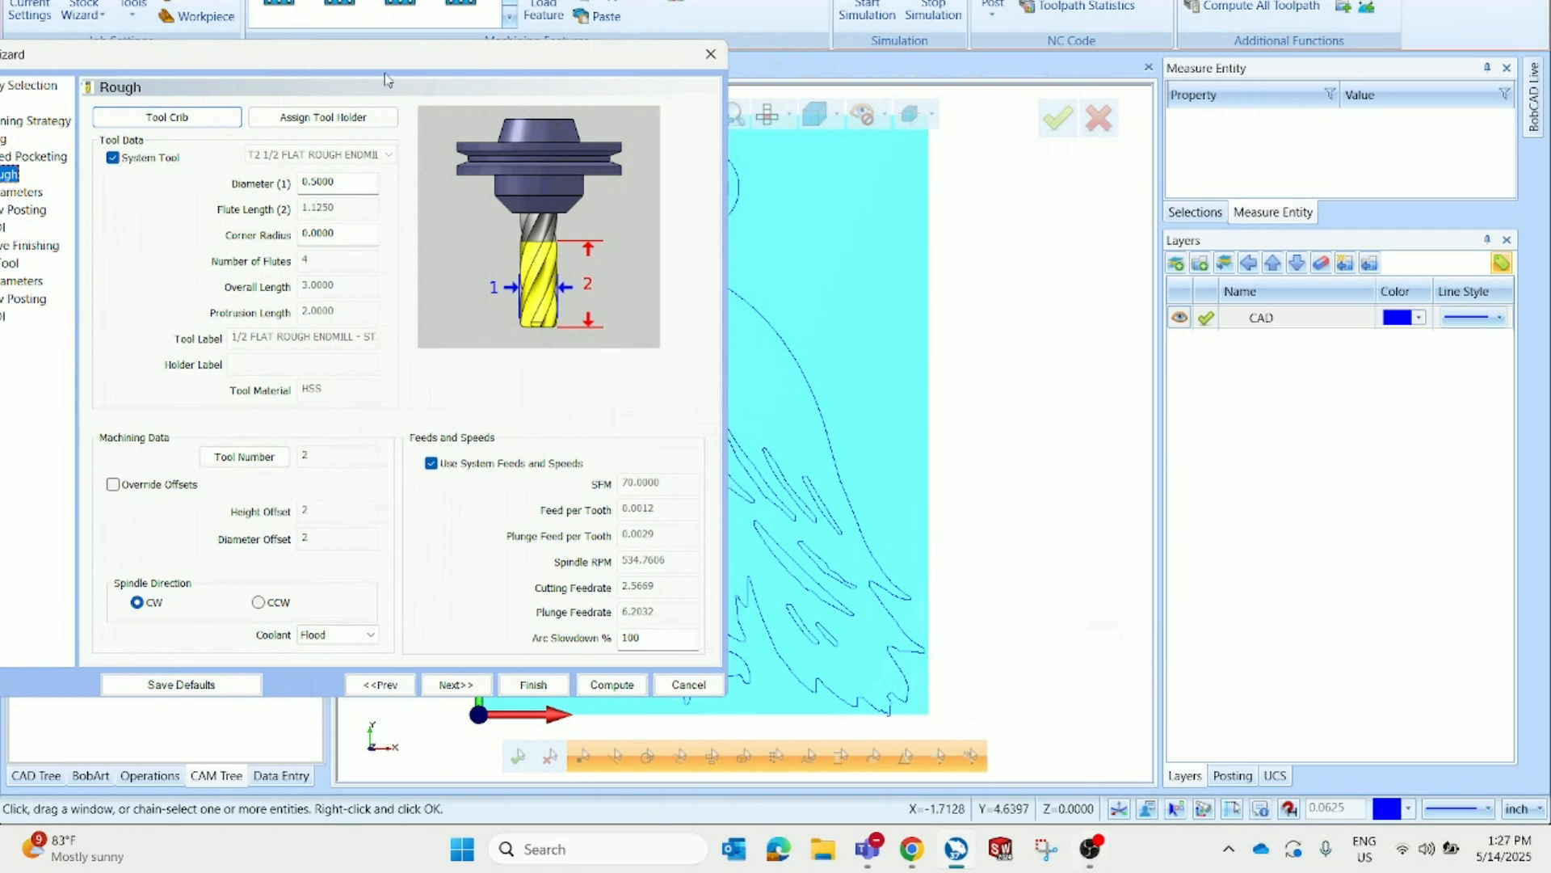
drag(361, 54, 610, 33)
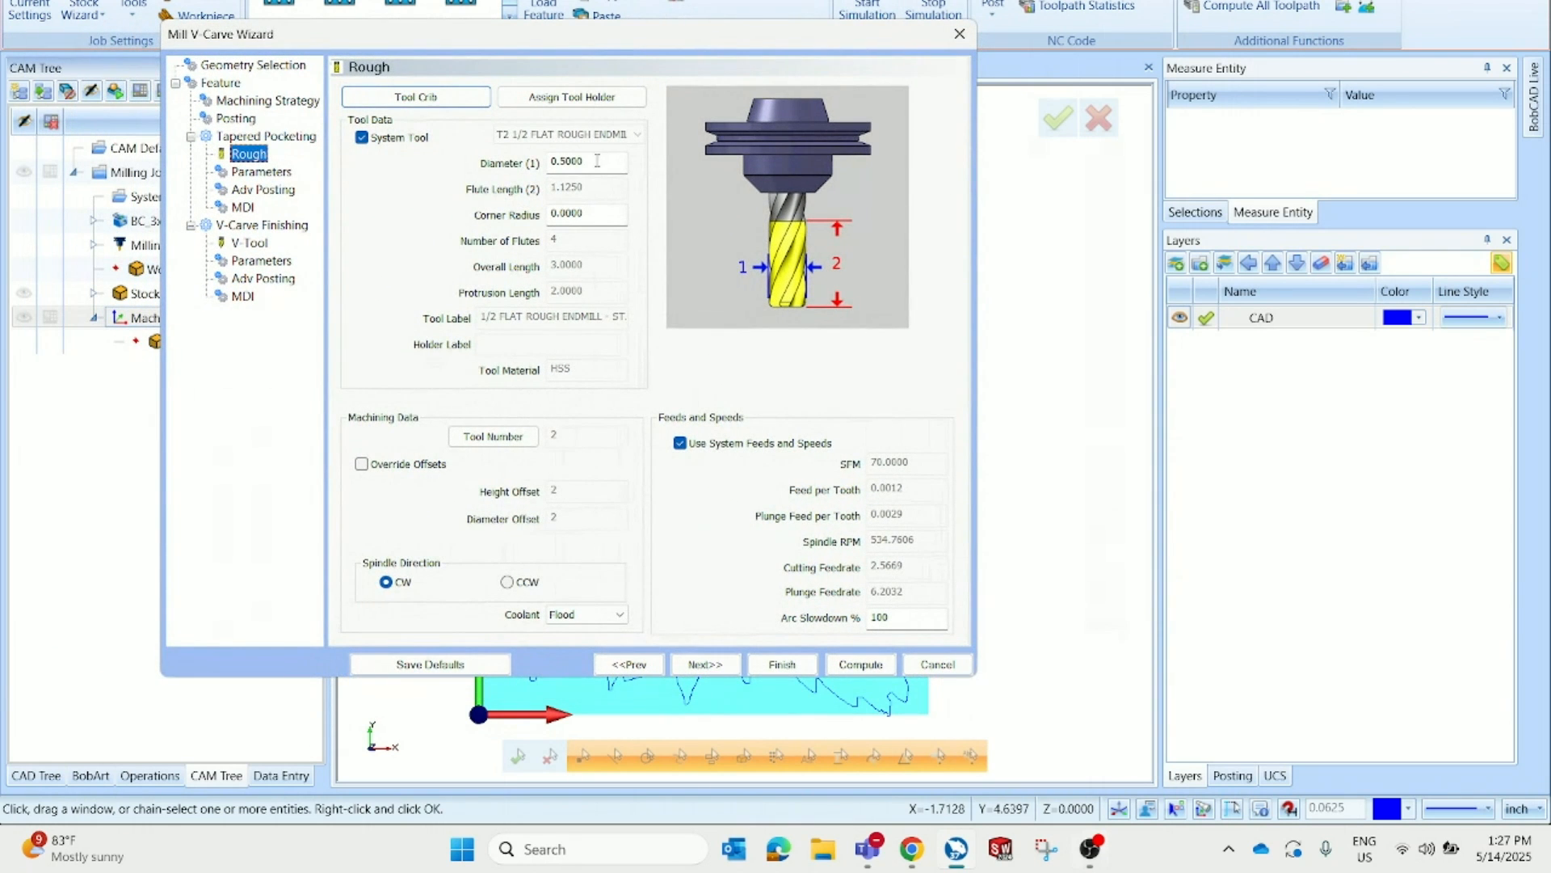
click(597, 160)
text(.25)
key(Tab)
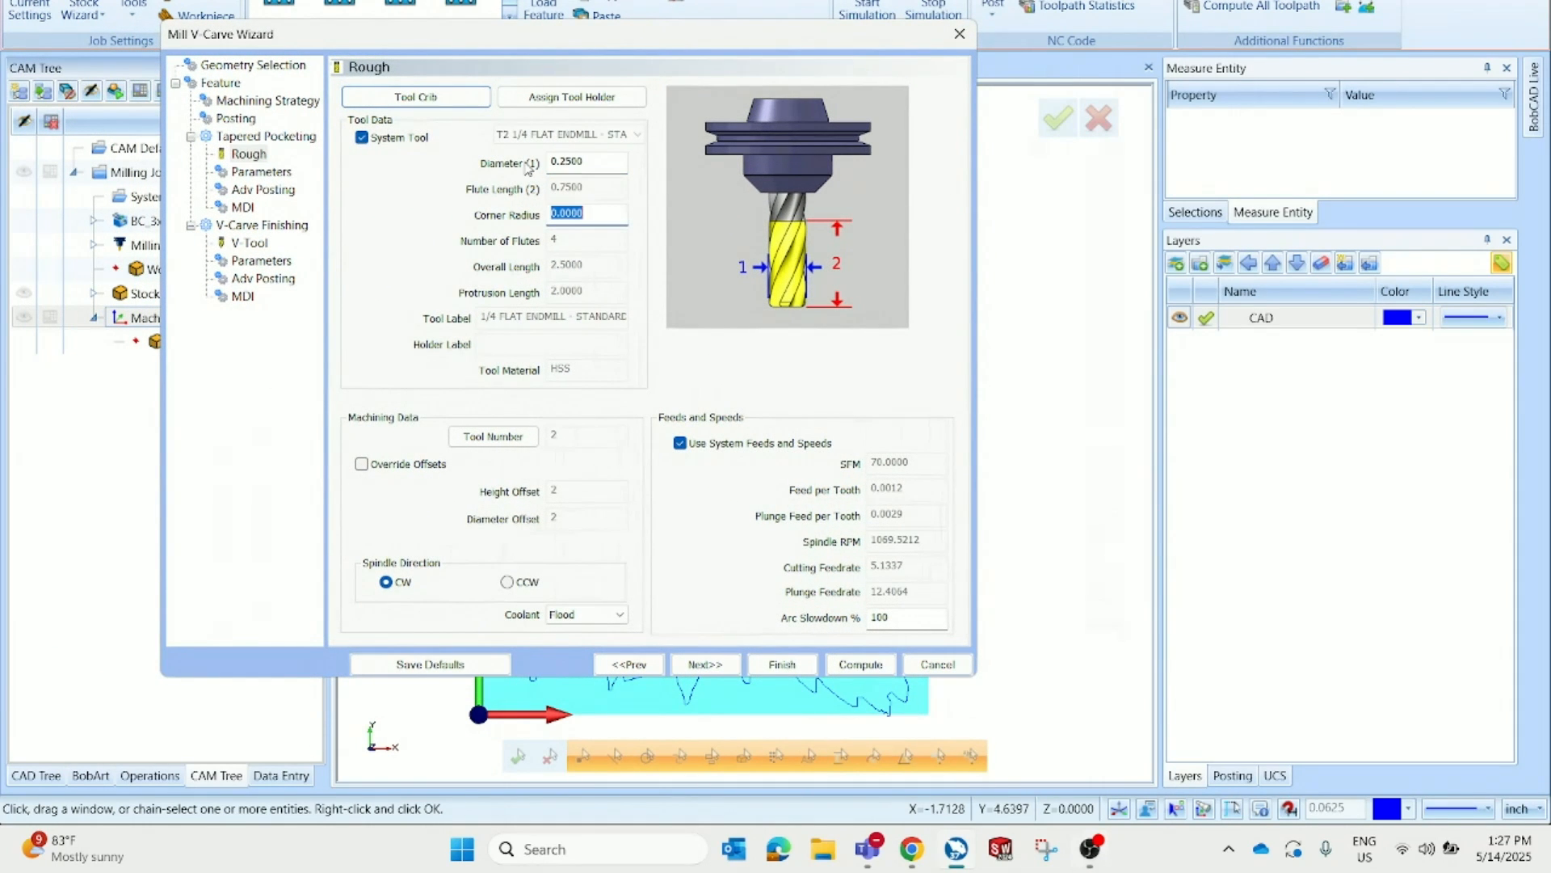
Step through the Tapered Pocketing parameters, posting and MDI pages and the V-Tool settings without changing them
click(705, 665)
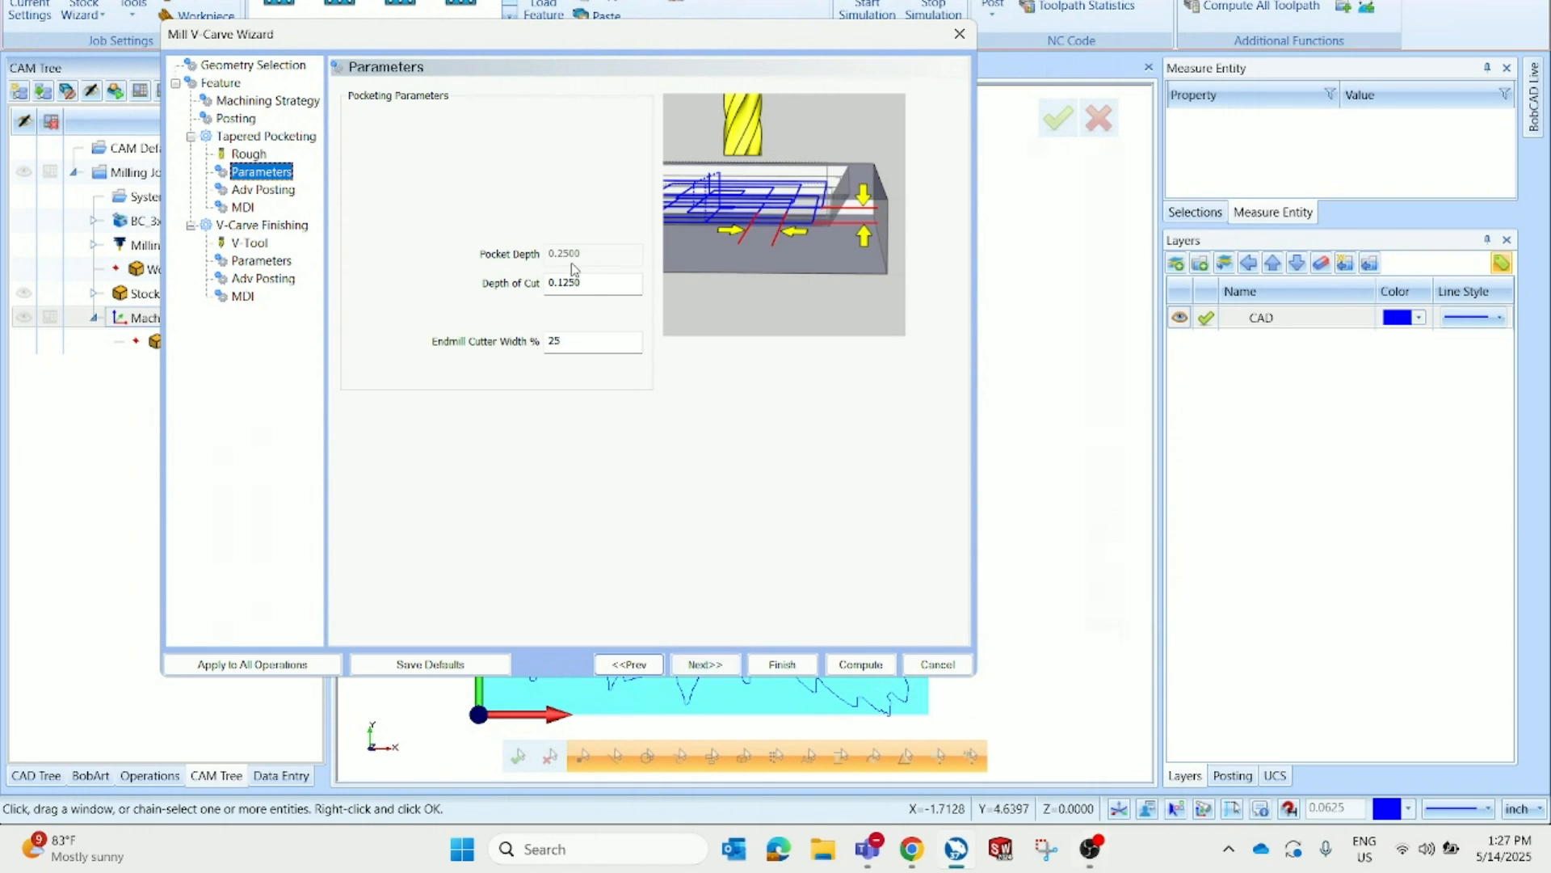
drag(578, 283, 539, 289)
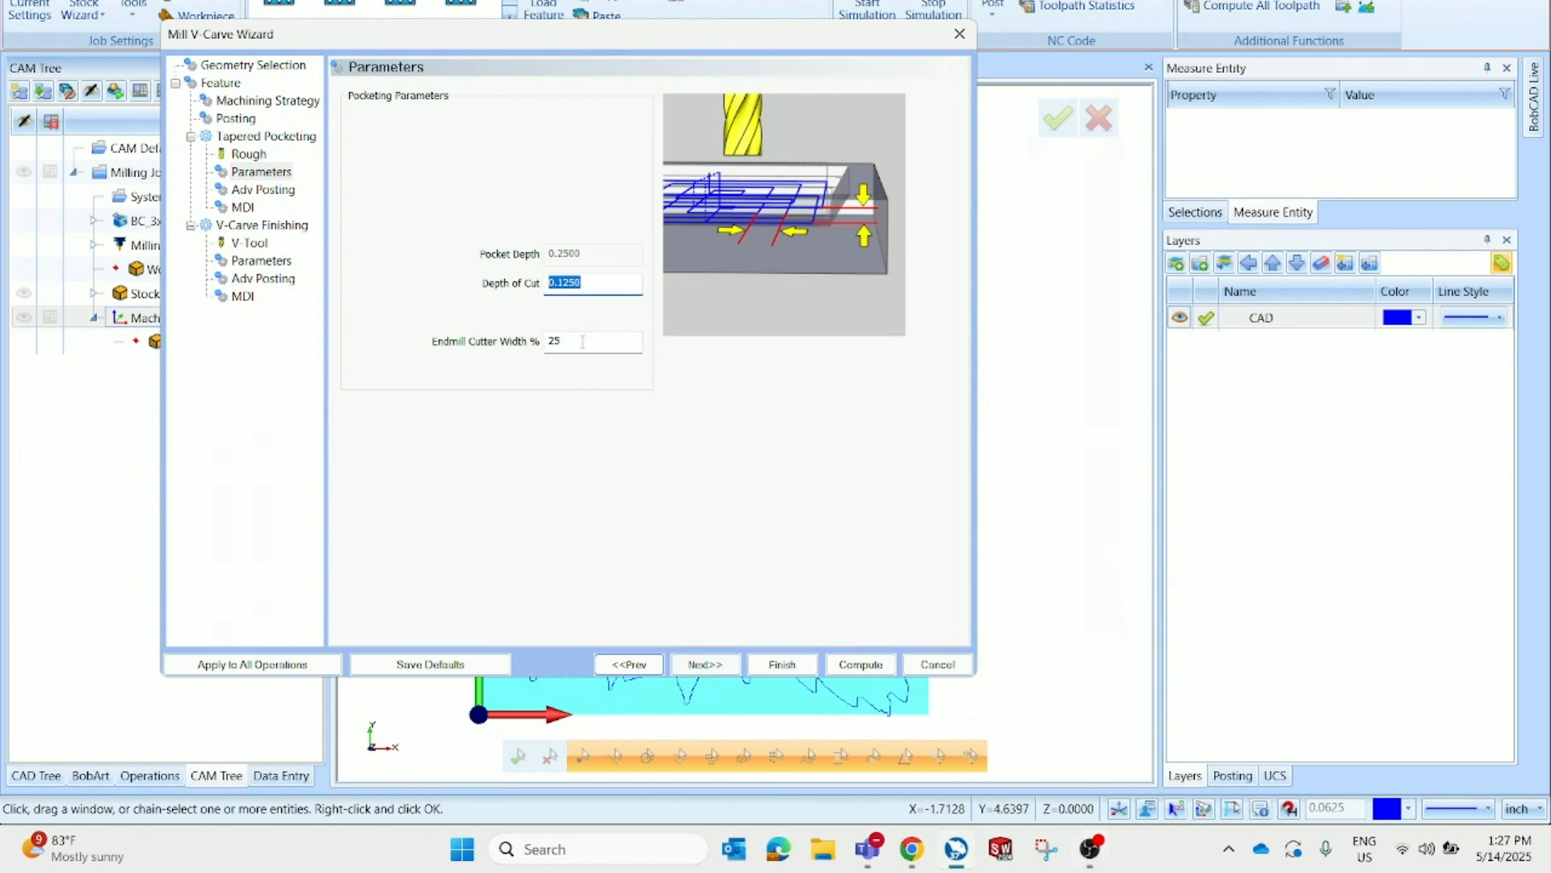
key(Tab)
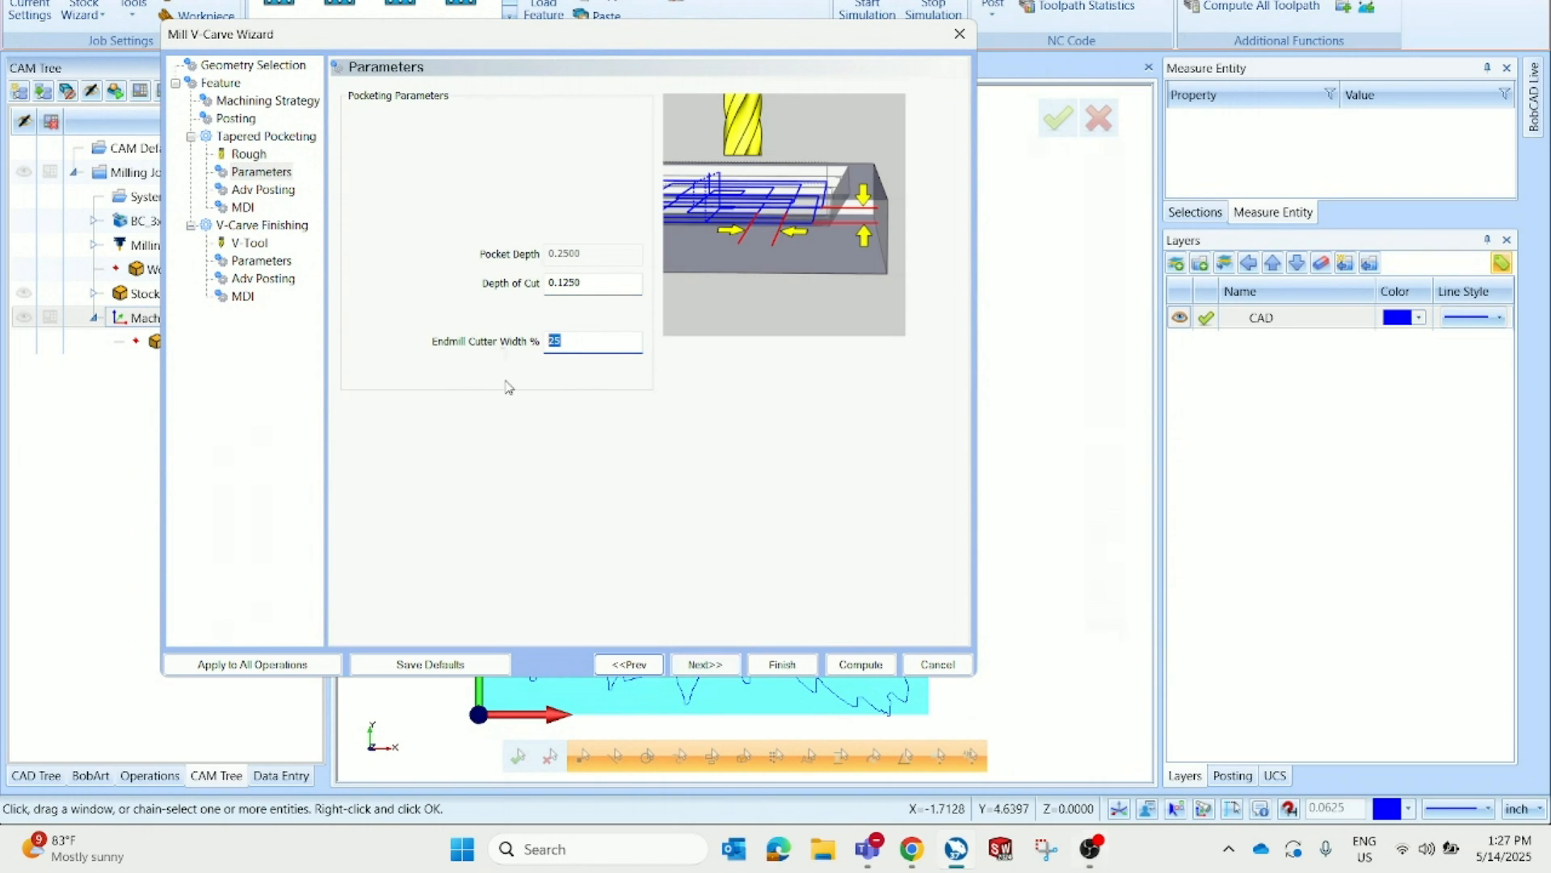
click(696, 665)
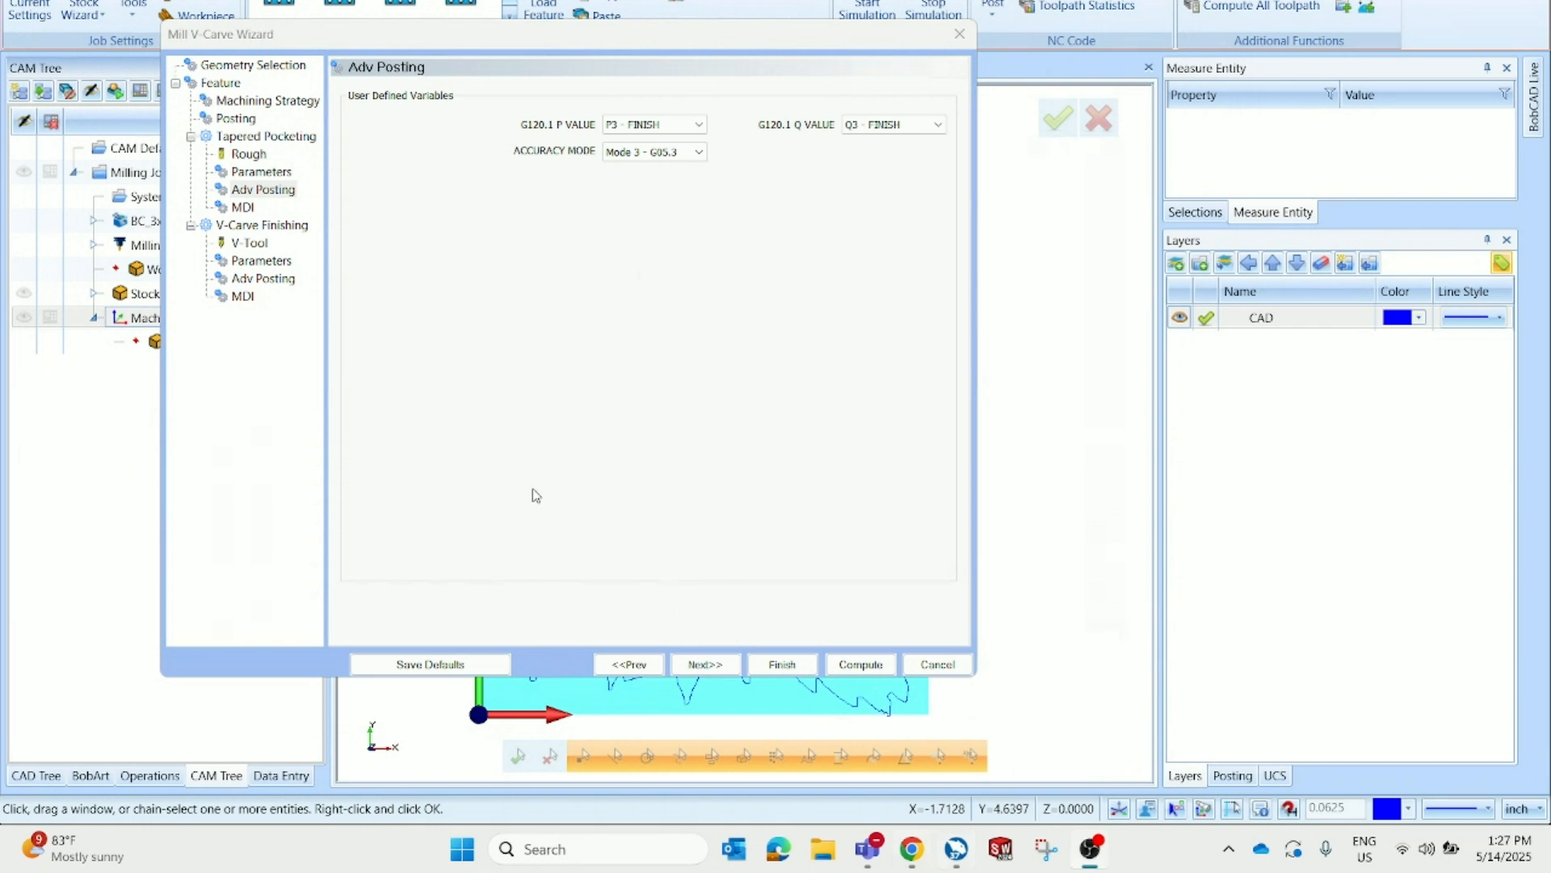
click(689, 664)
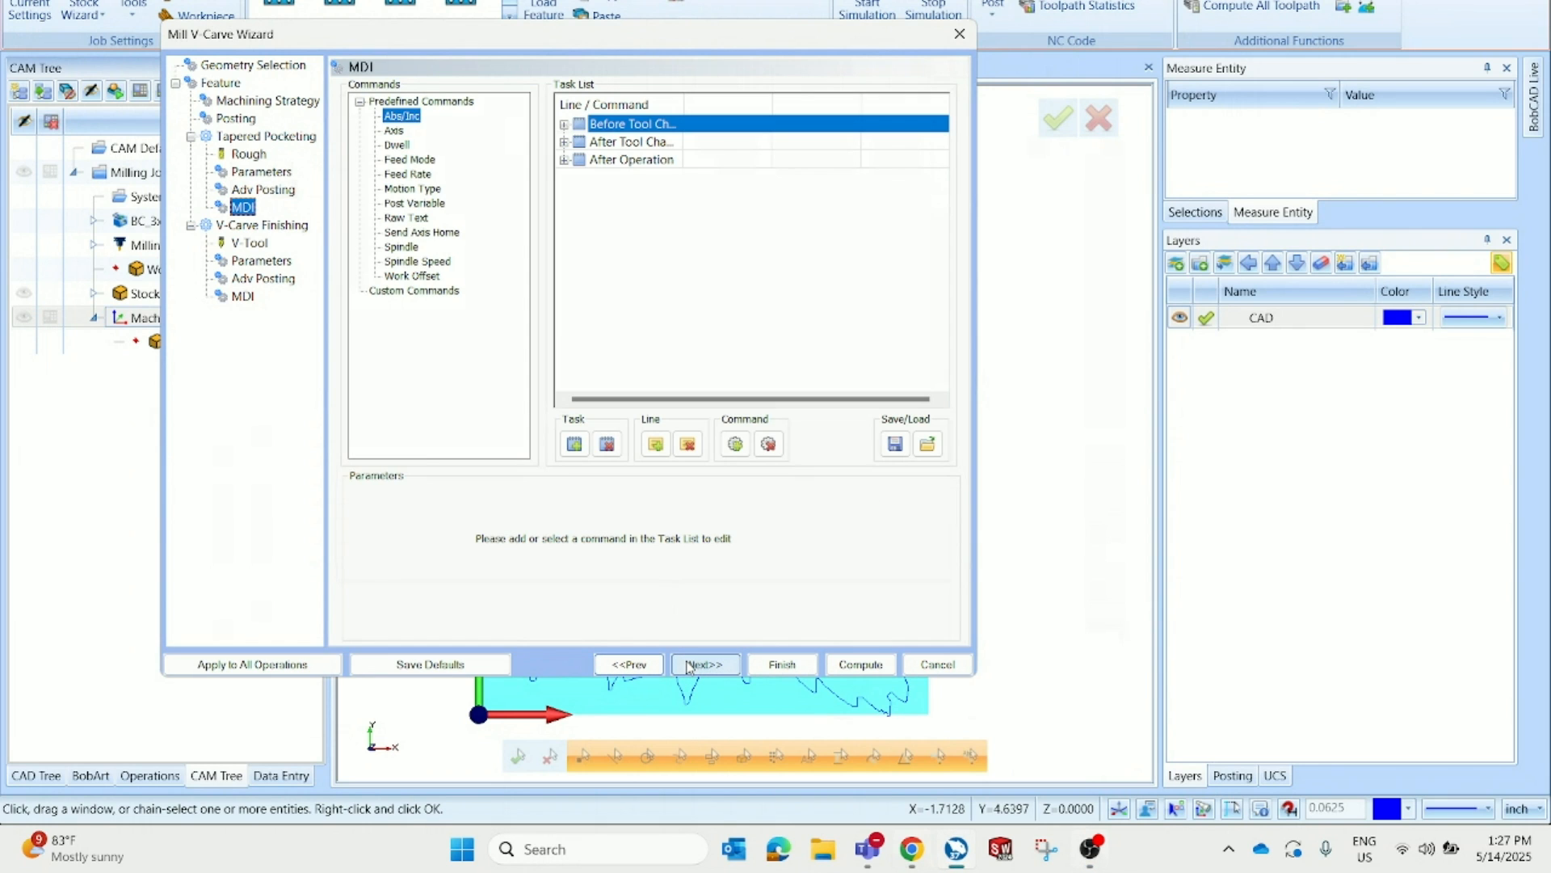
click(689, 665)
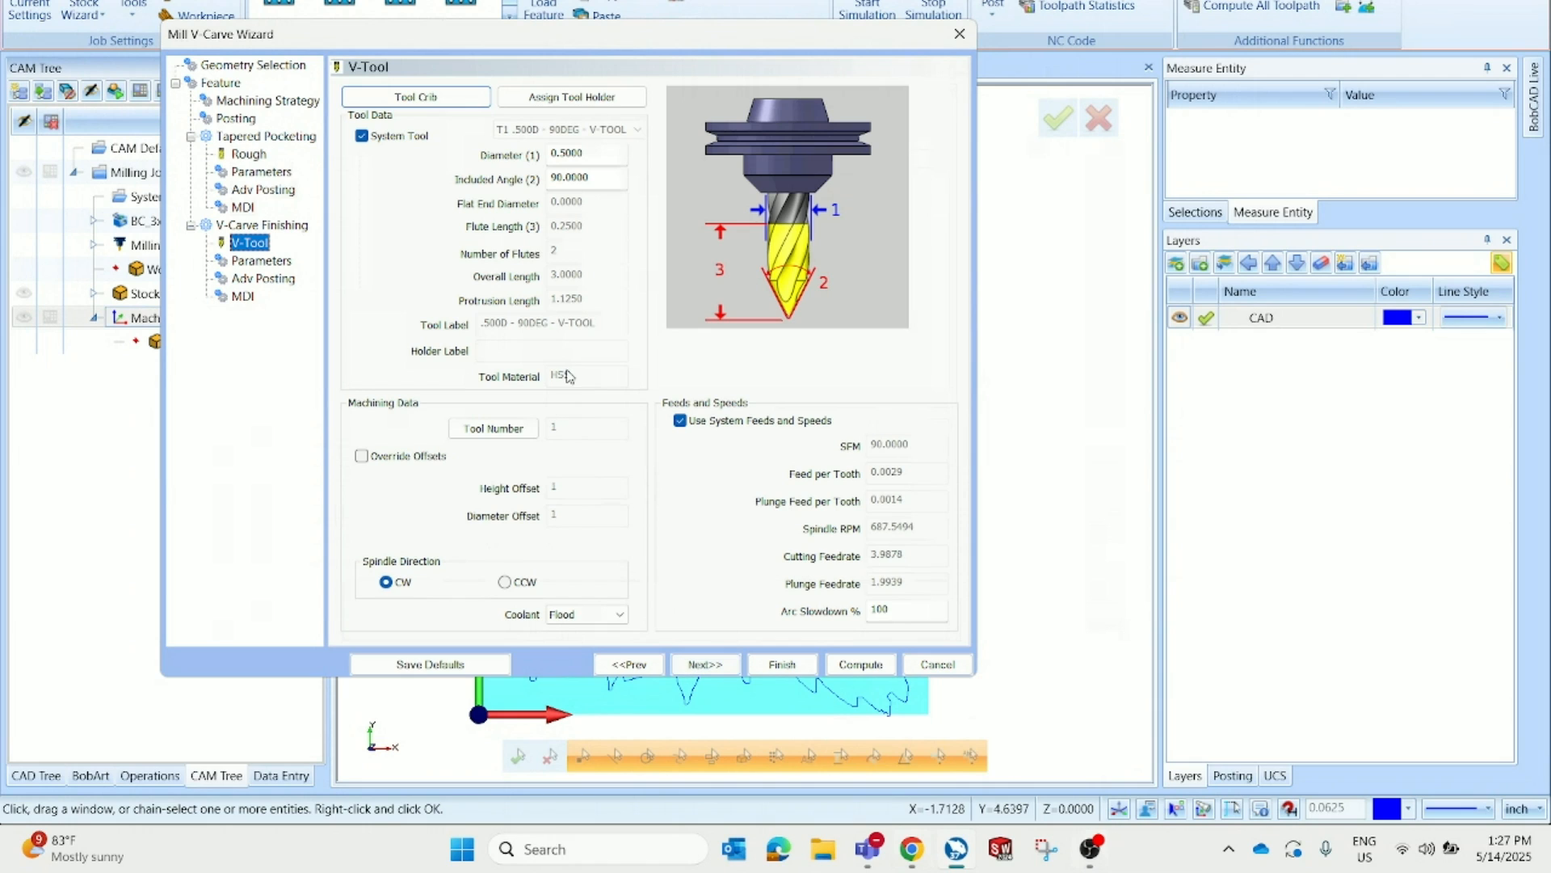
click(595, 159)
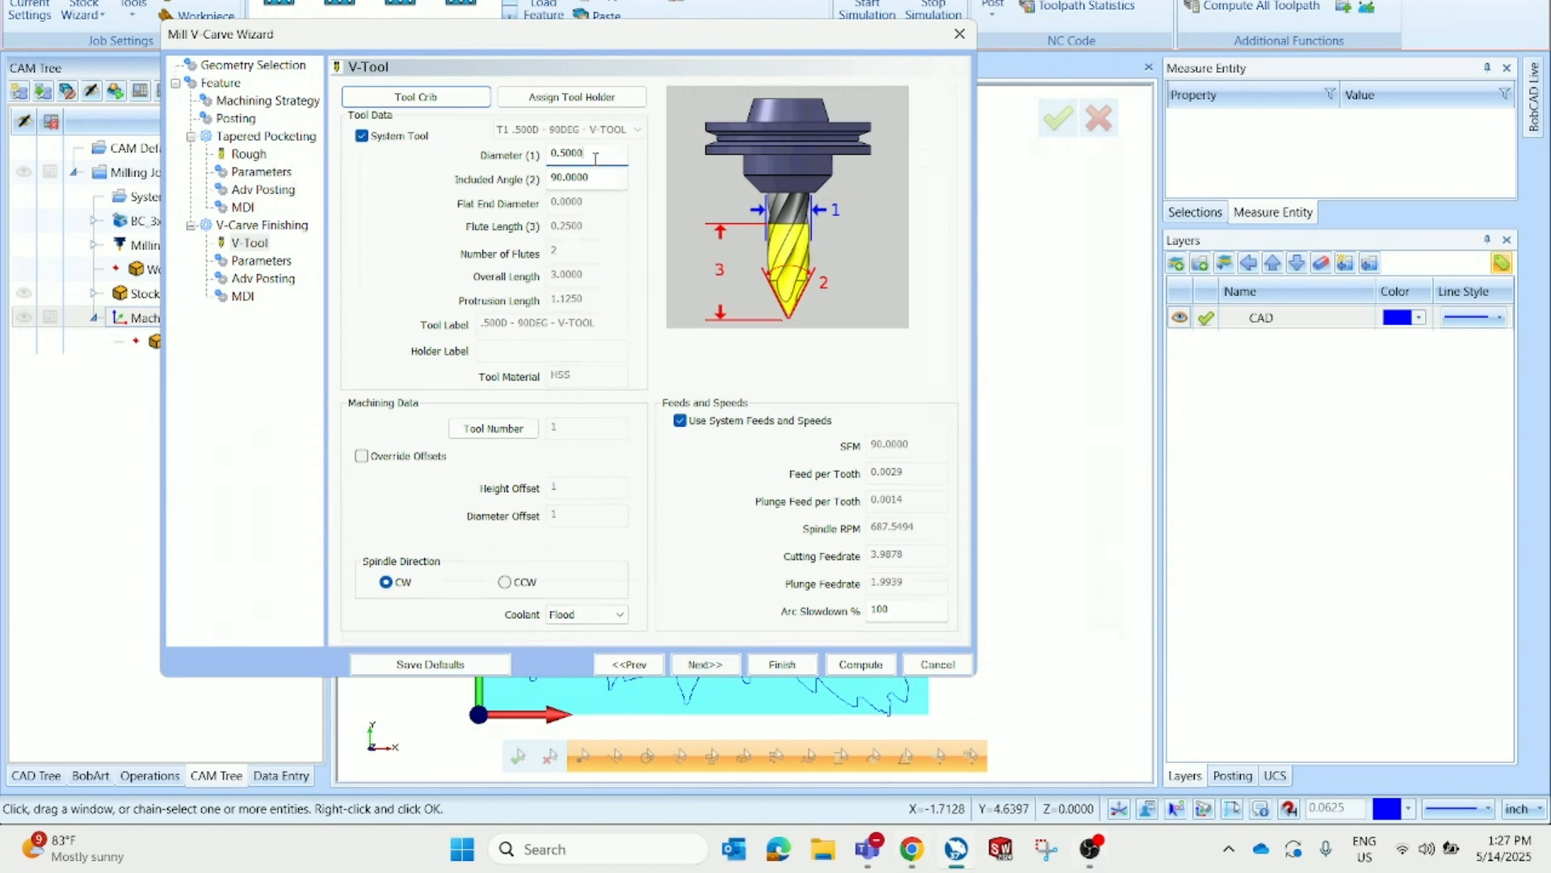
click(706, 665)
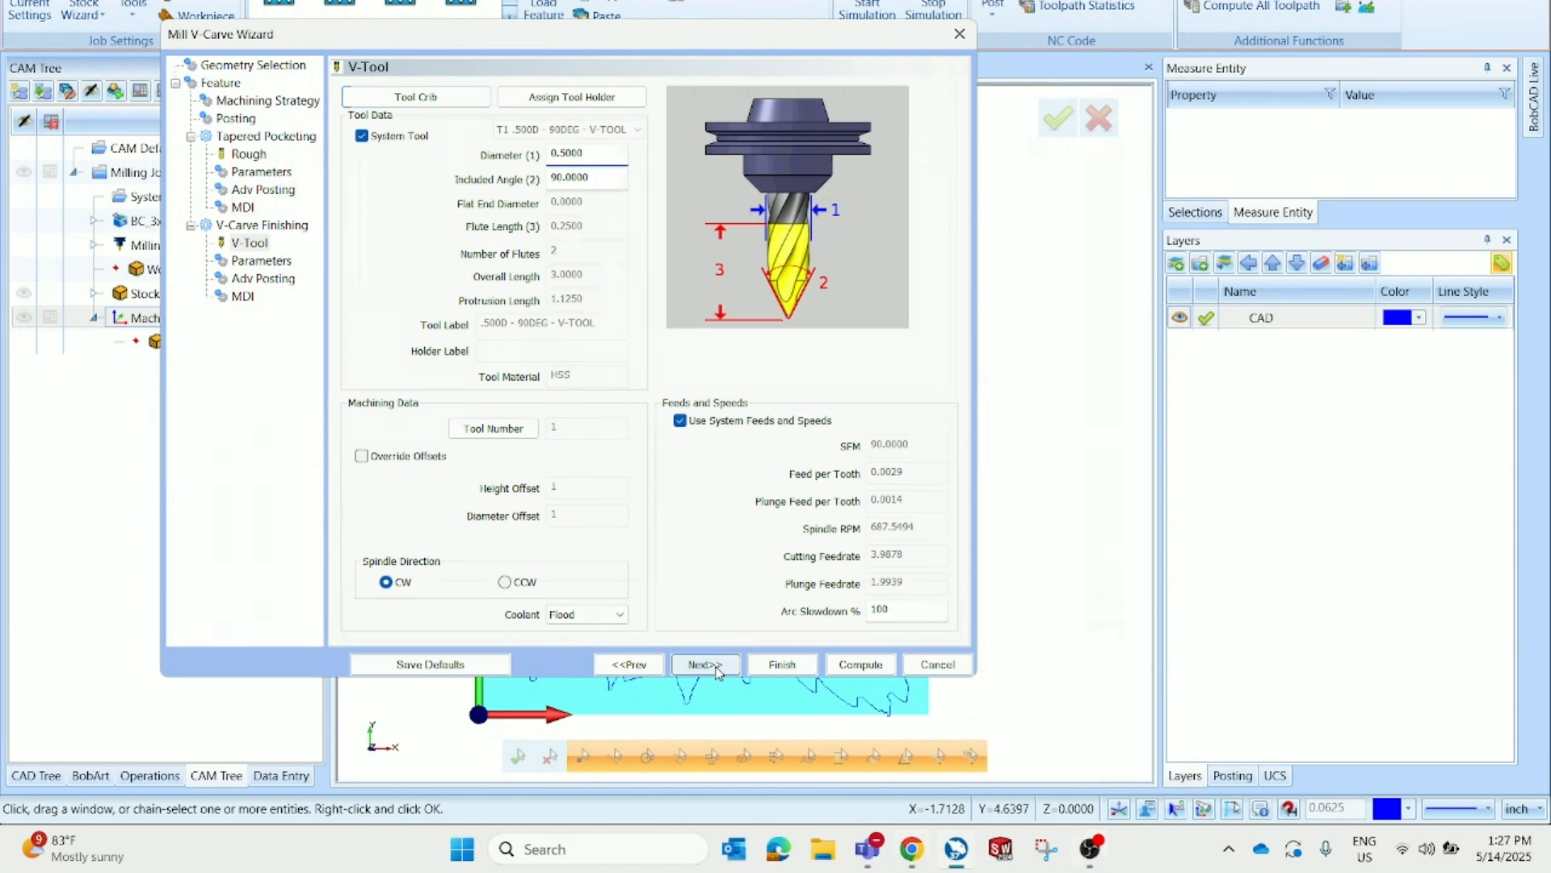
Check the V-Carve depth options, compute the Tapered Pocketing and V-Carve toolpaths, and inspect them over the eagle
double_click(581, 444)
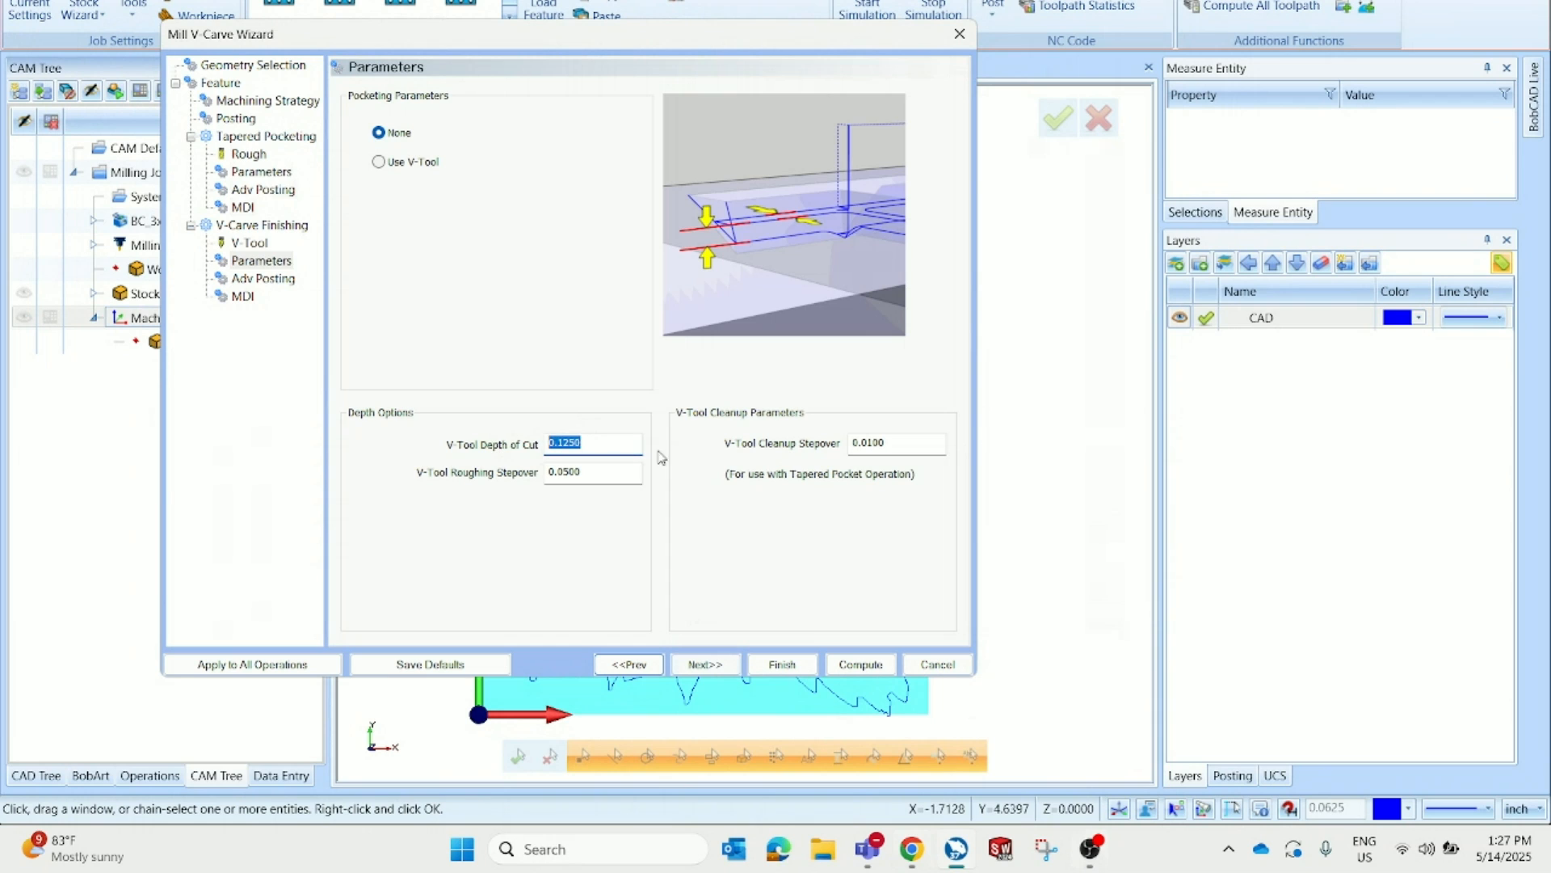
click(917, 442)
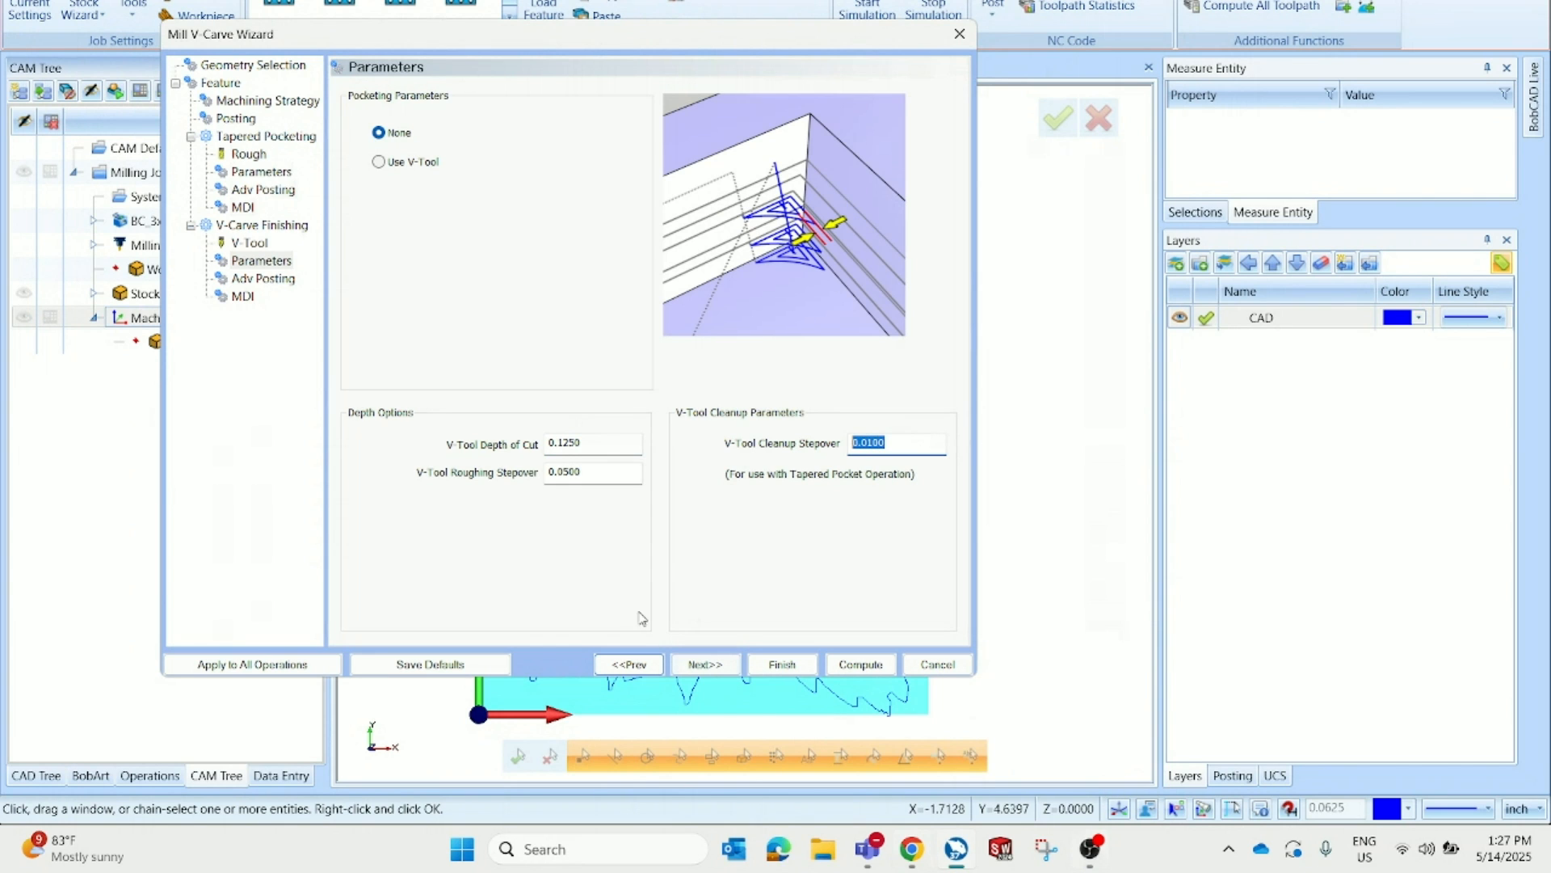
click(688, 665)
click(700, 666)
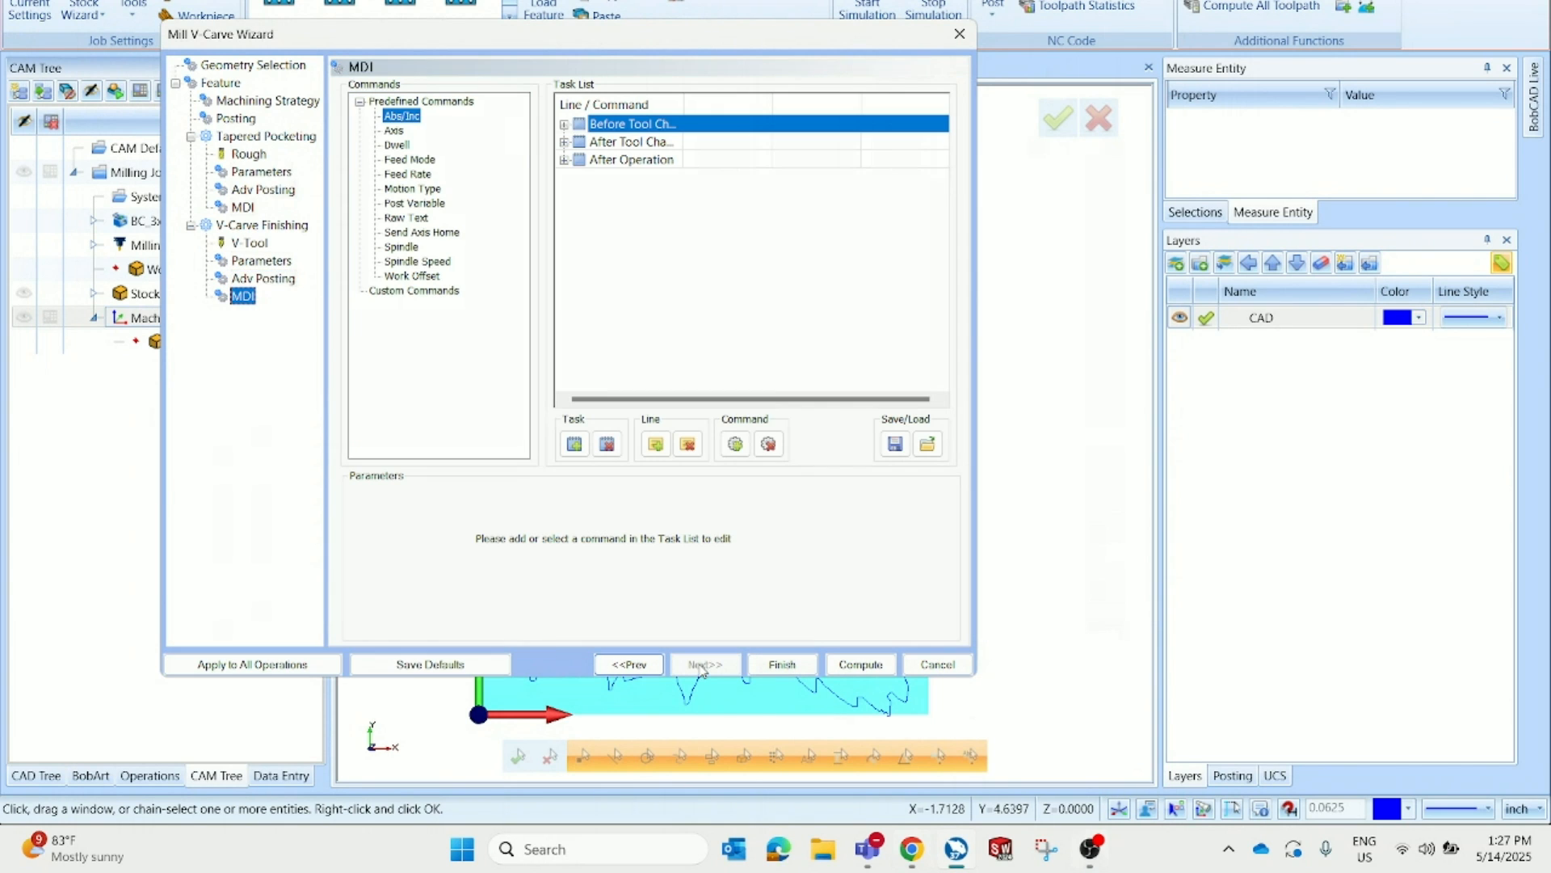
click(858, 665)
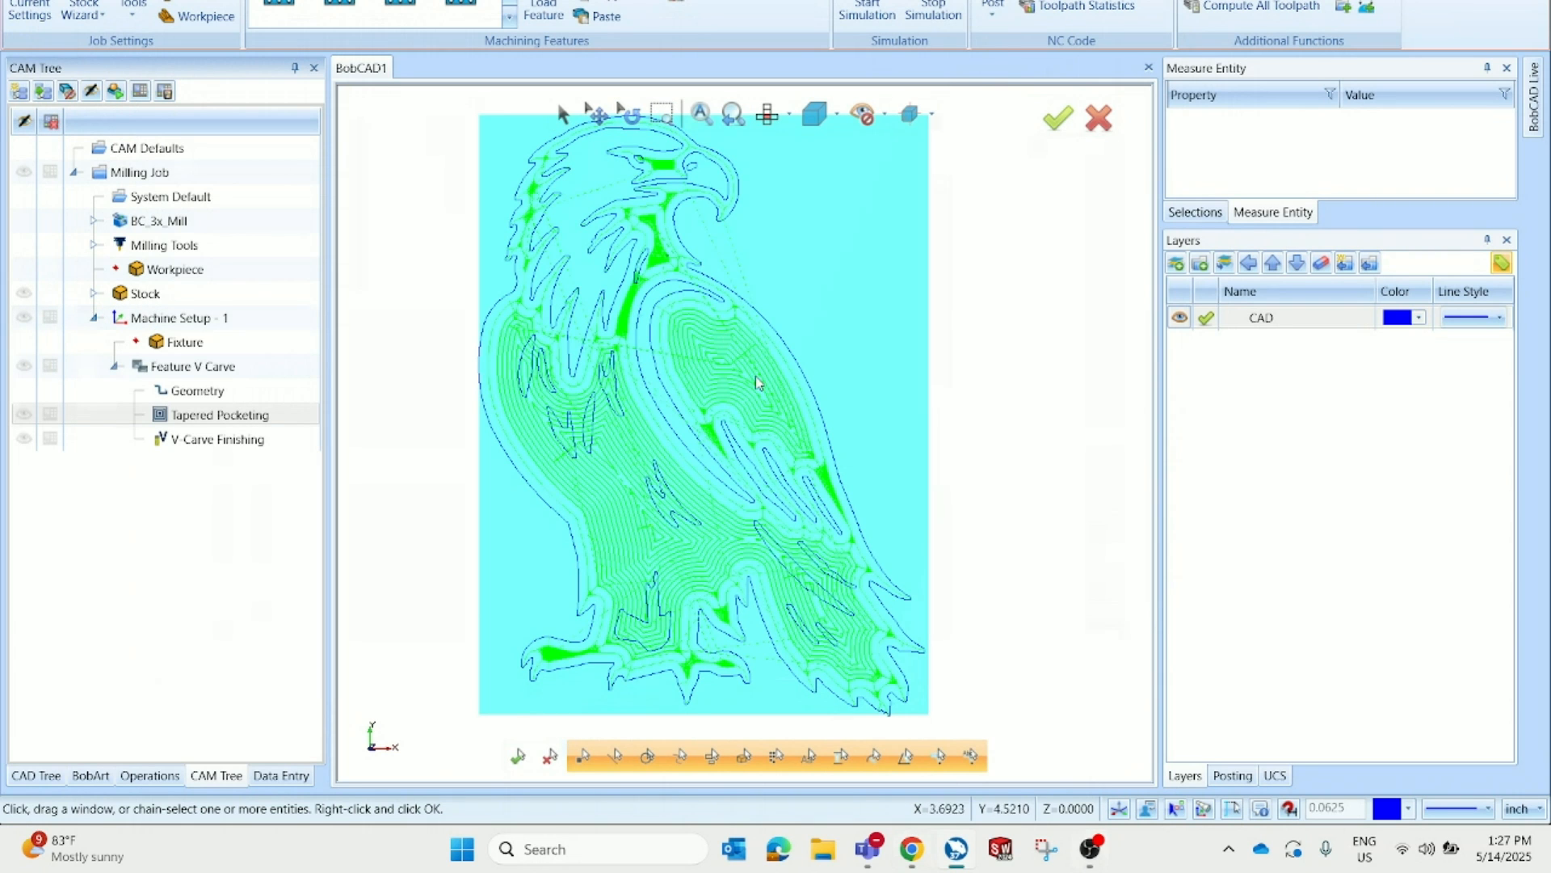
scroll(754, 375, up, 3)
scroll(656, 367, down, 3)
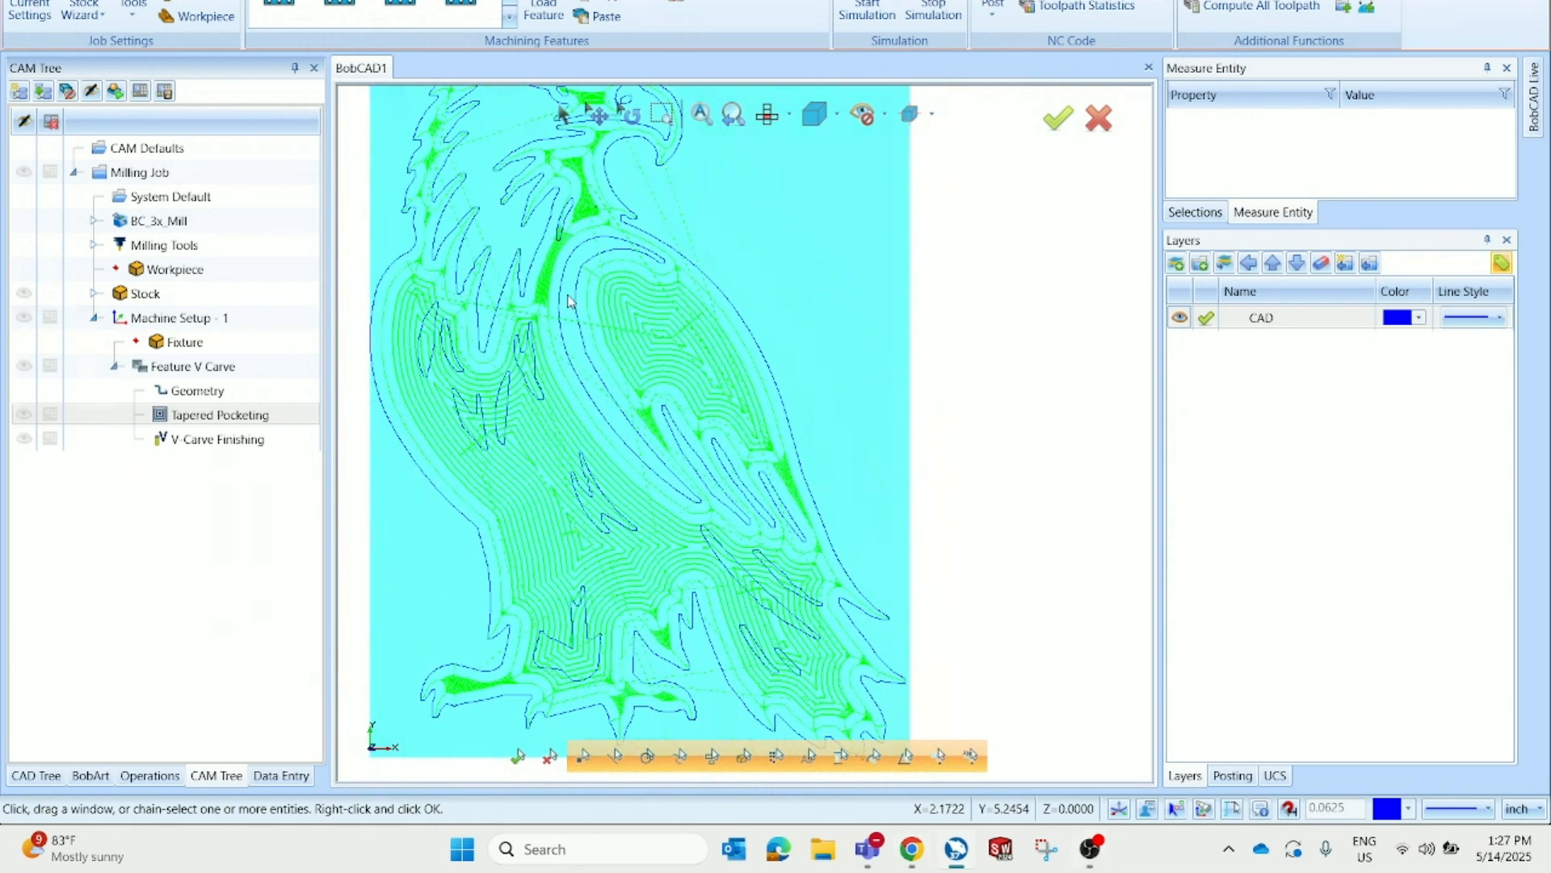
scroll(654, 485, down, 2)
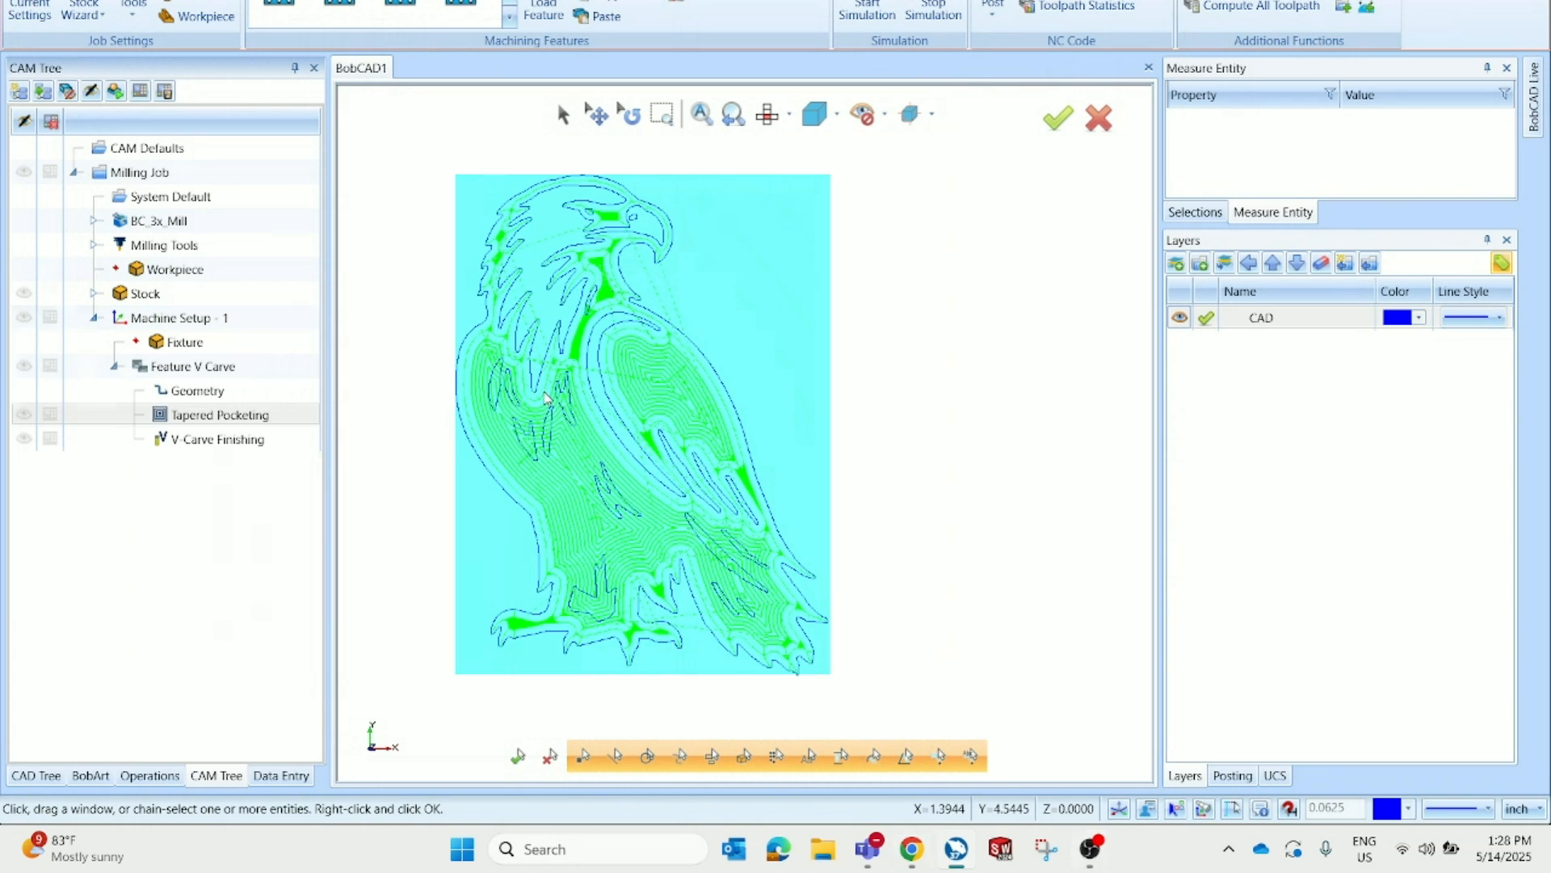
Open the toolpath simulation and hide the machine and workpiece displays
click(853, 18)
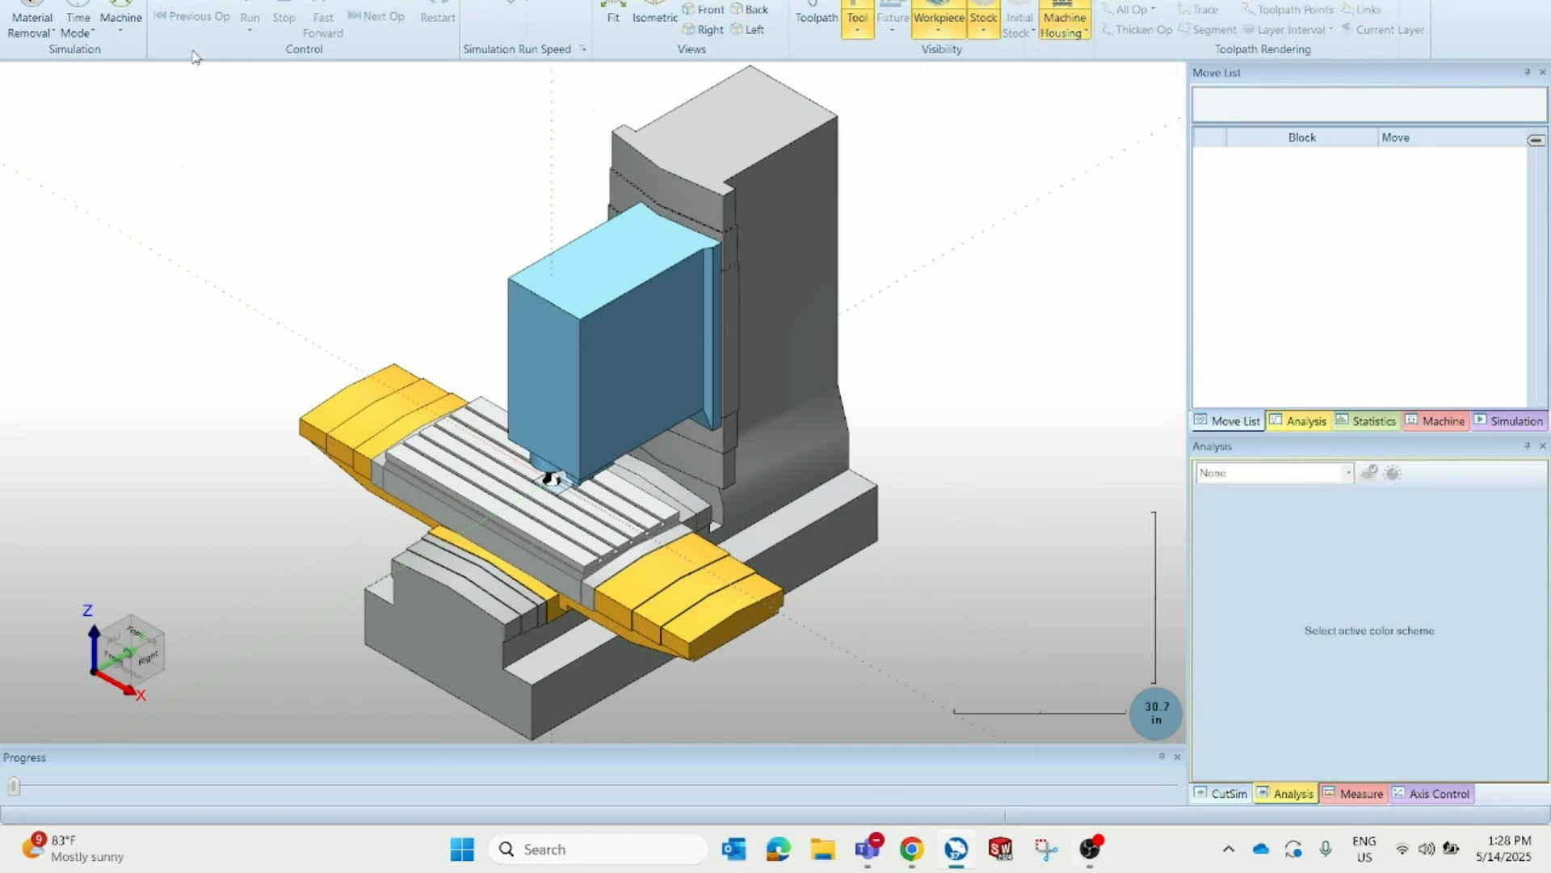
click(127, 26)
click(132, 60)
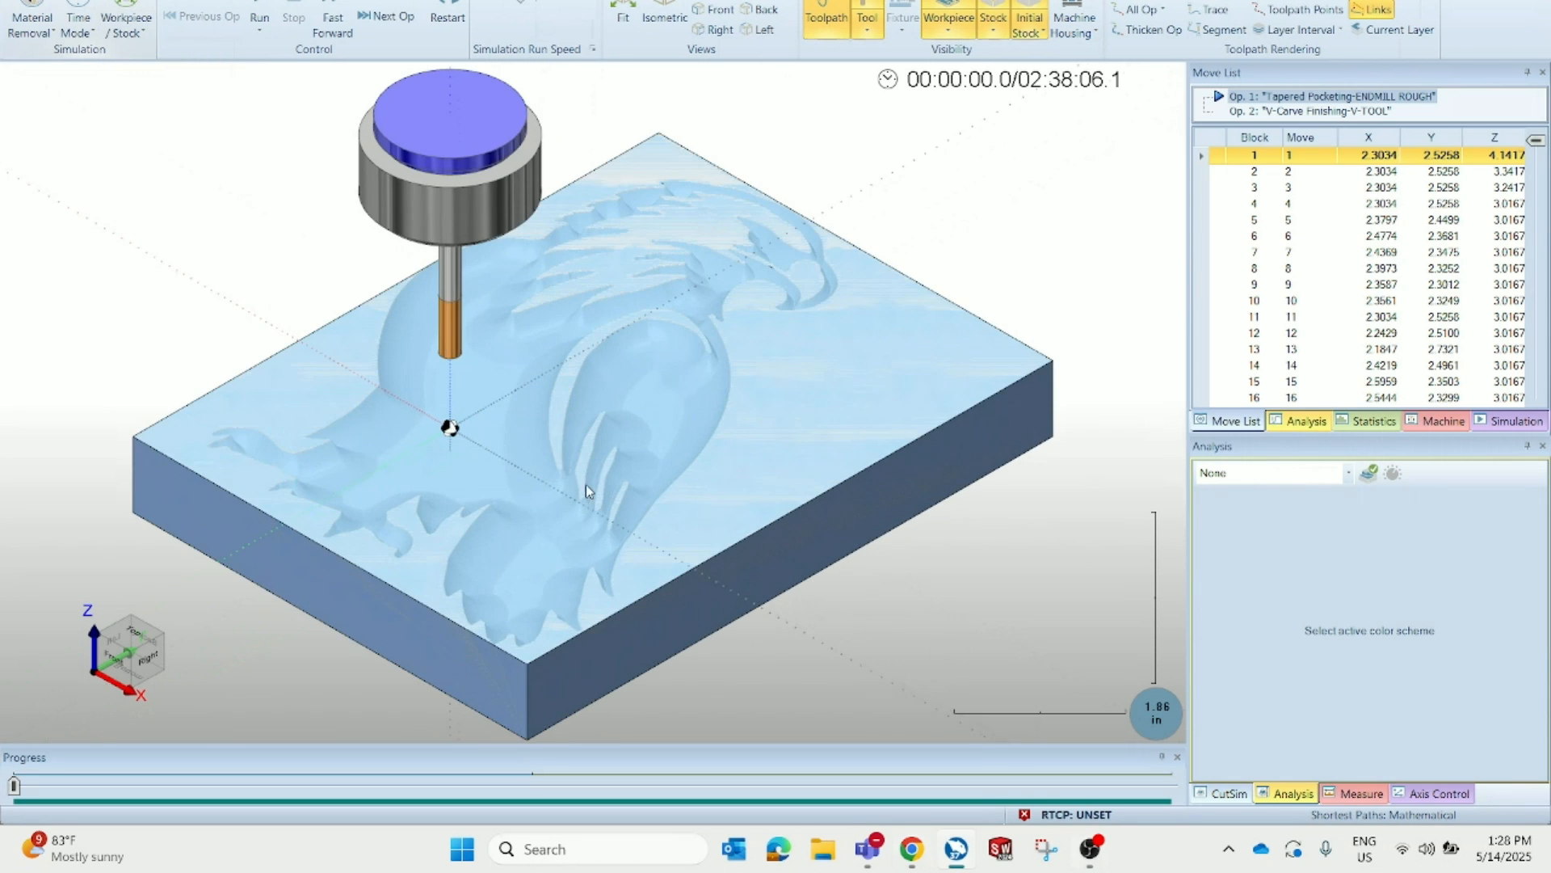
click(969, 36)
click(965, 113)
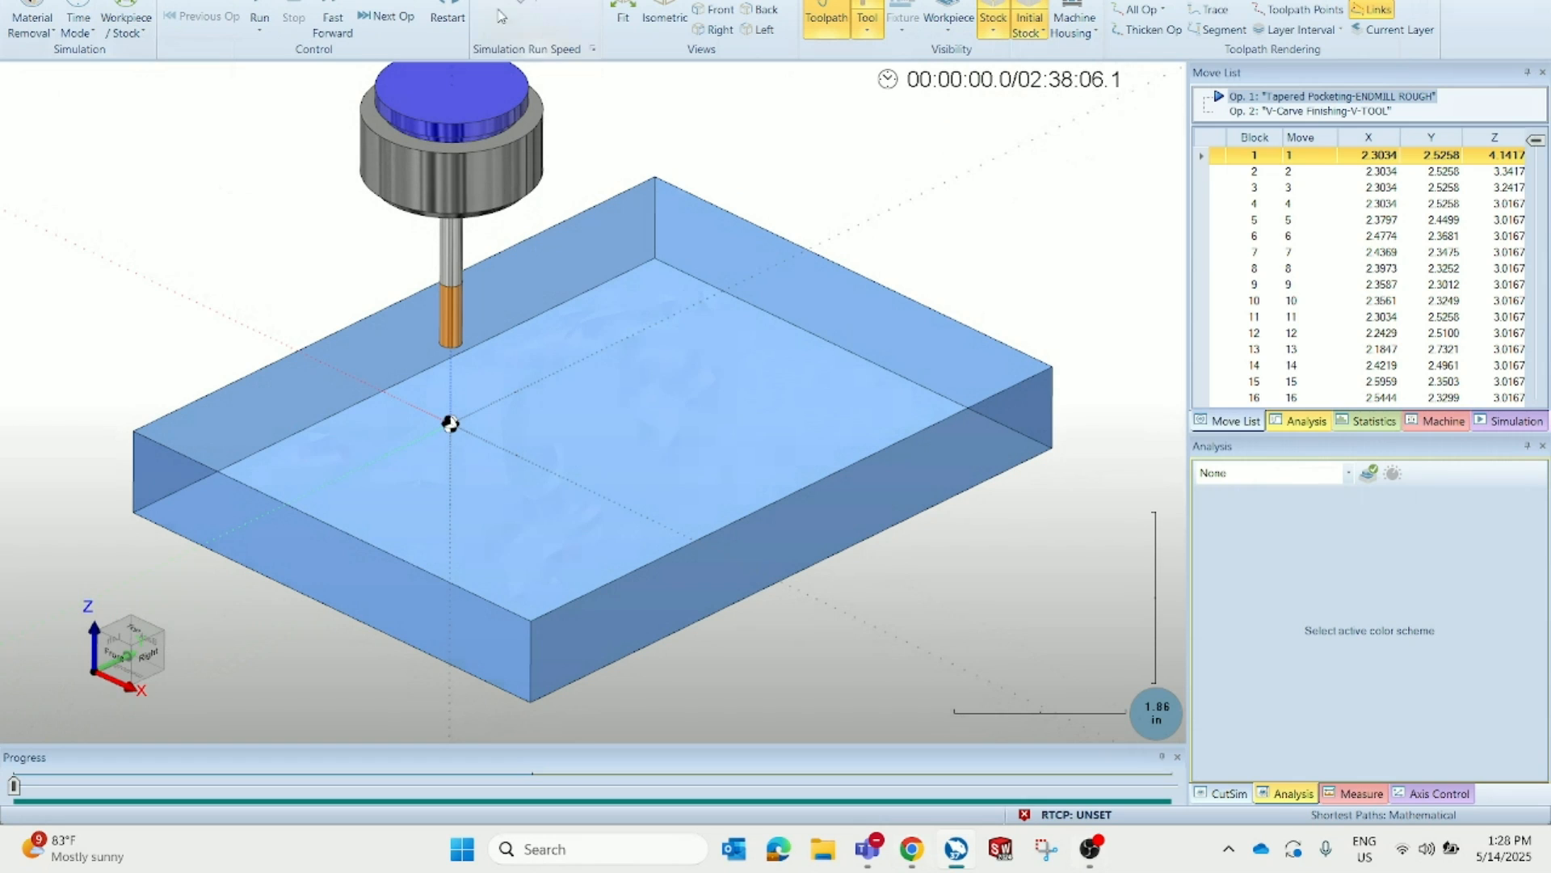
Show the stock opaque and run the simulation with the toolpath lines hidden
click(993, 31)
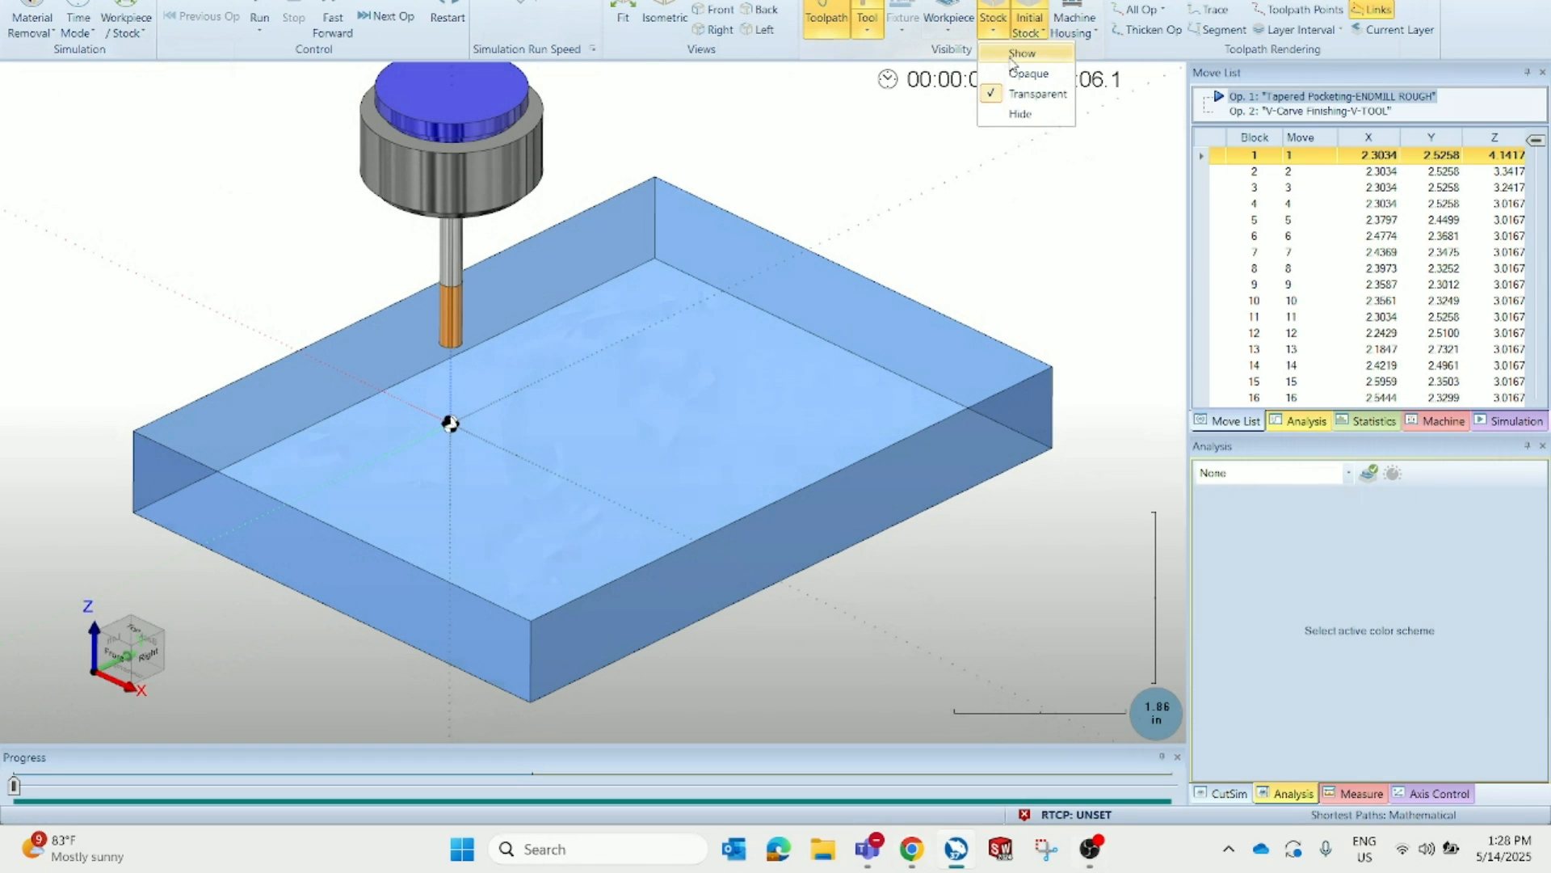
click(1030, 61)
click(259, 20)
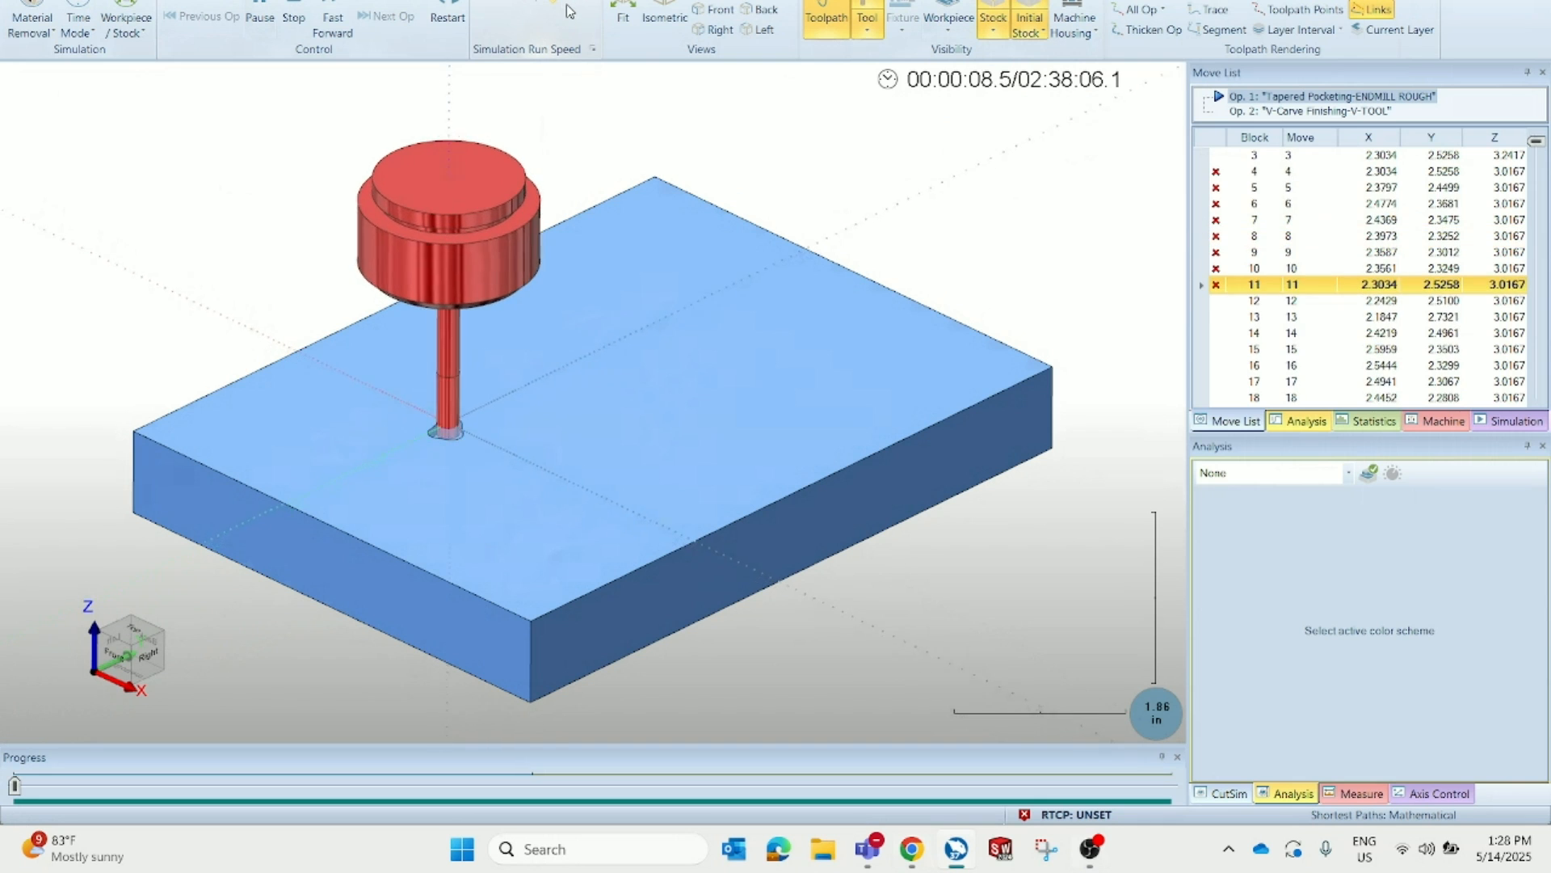
click(832, 24)
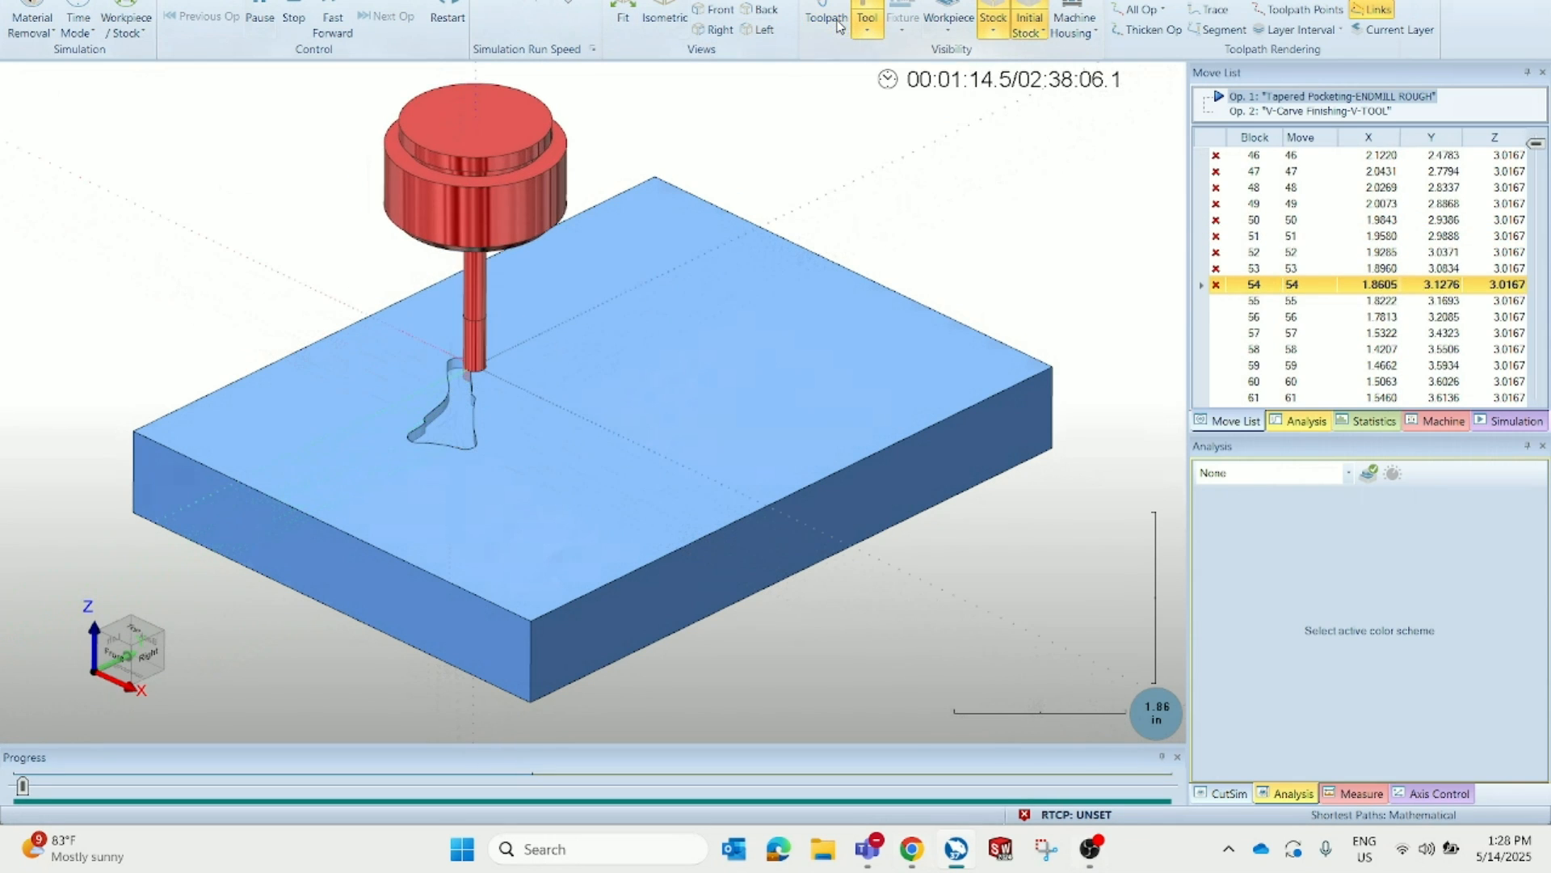
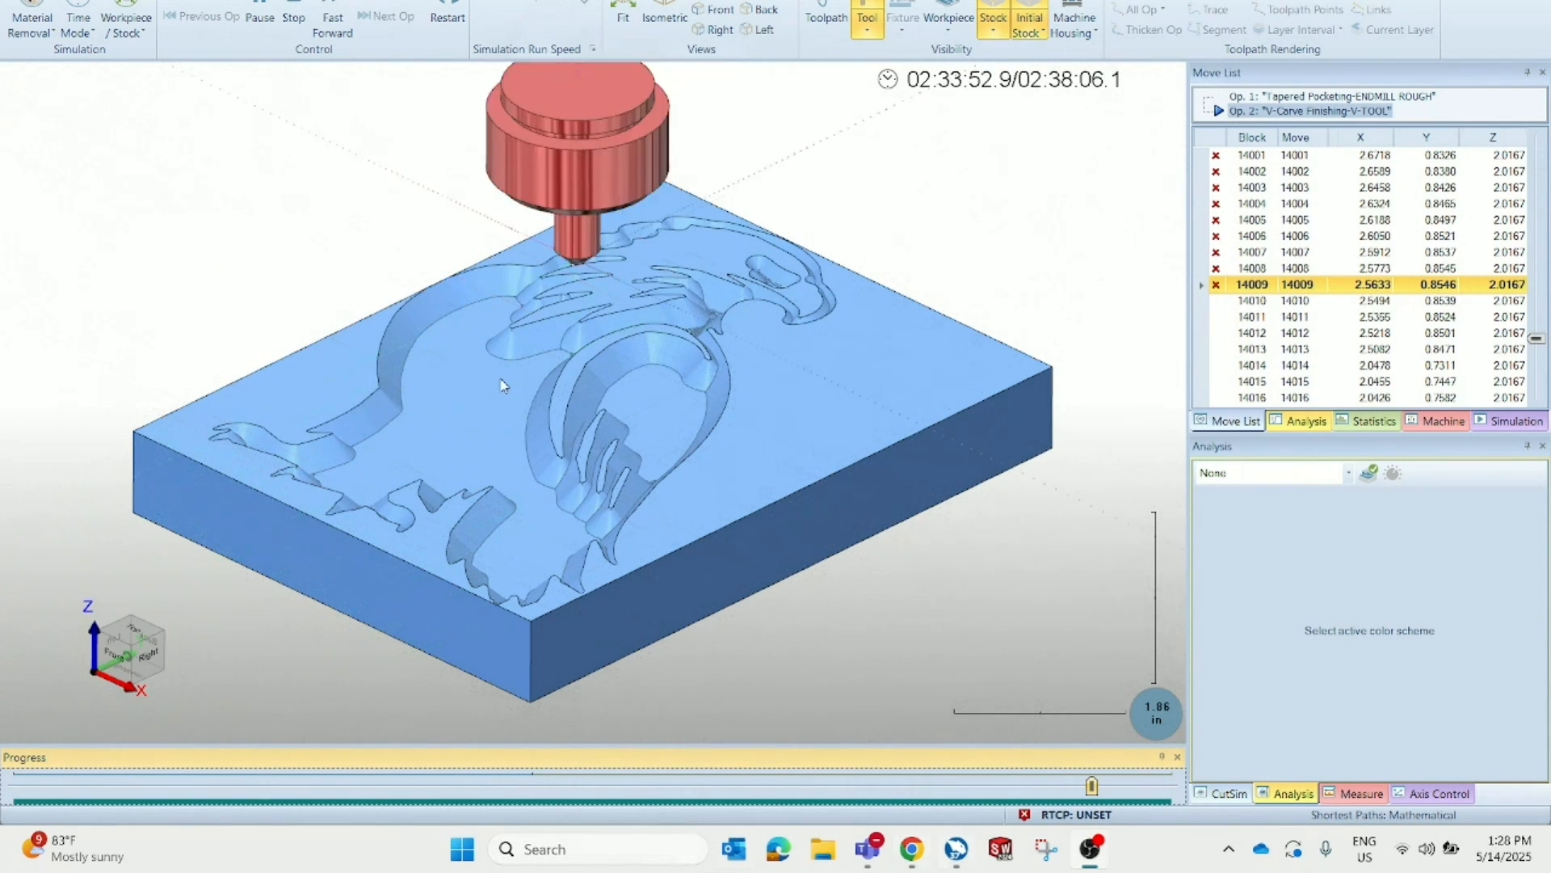
Review the finished eagle simulation from a top-down angle, then close the simulation and return to the CAM tree
middle_drag(656, 395, 852, 457)
click(1485, 196)
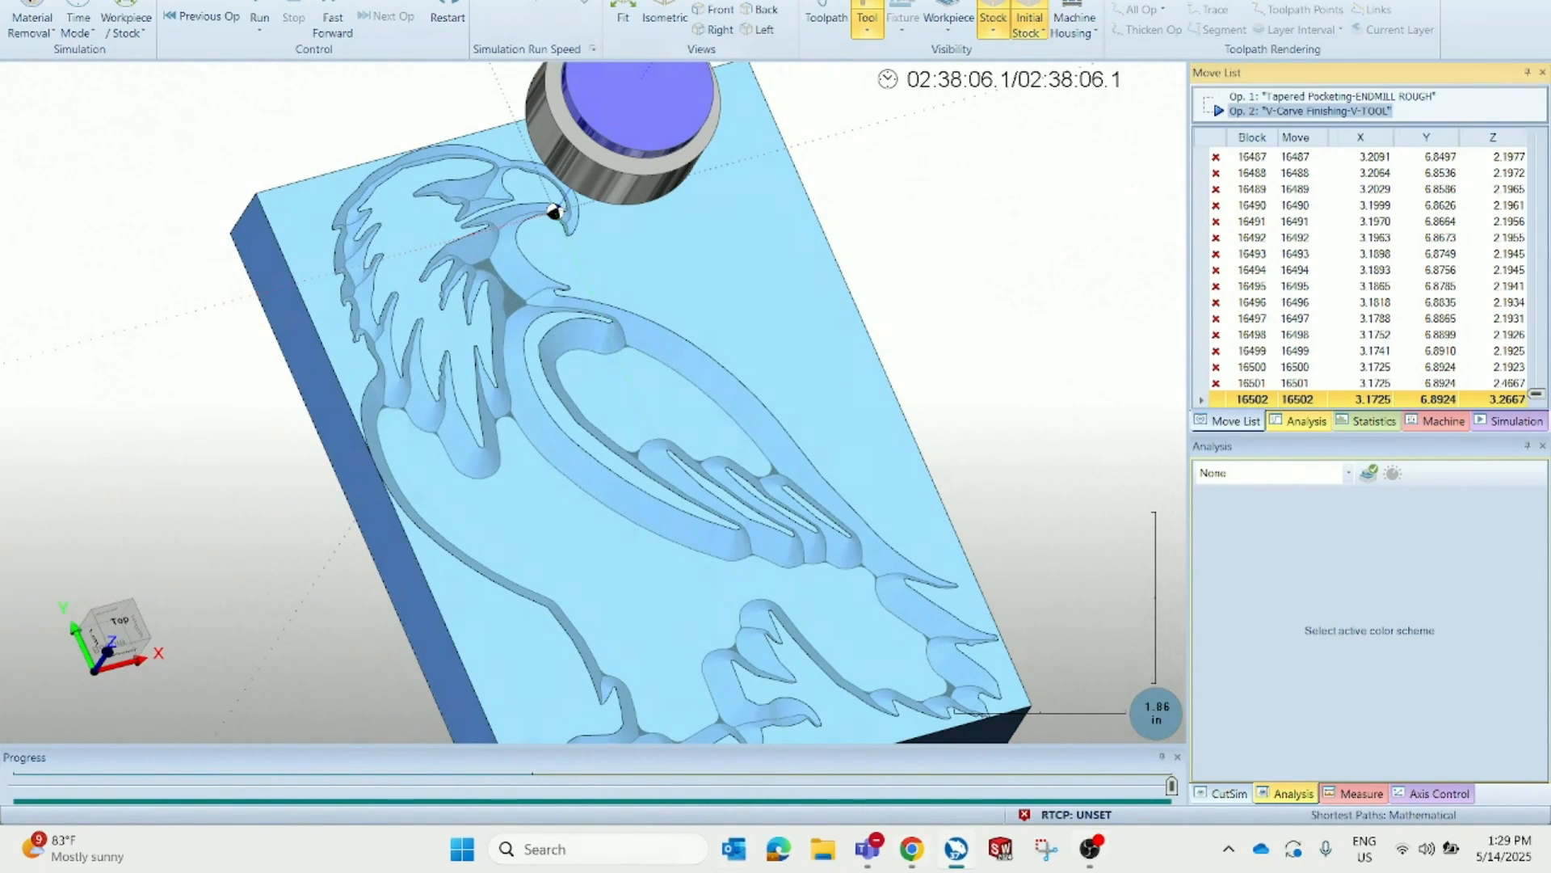
click(1532, 2)
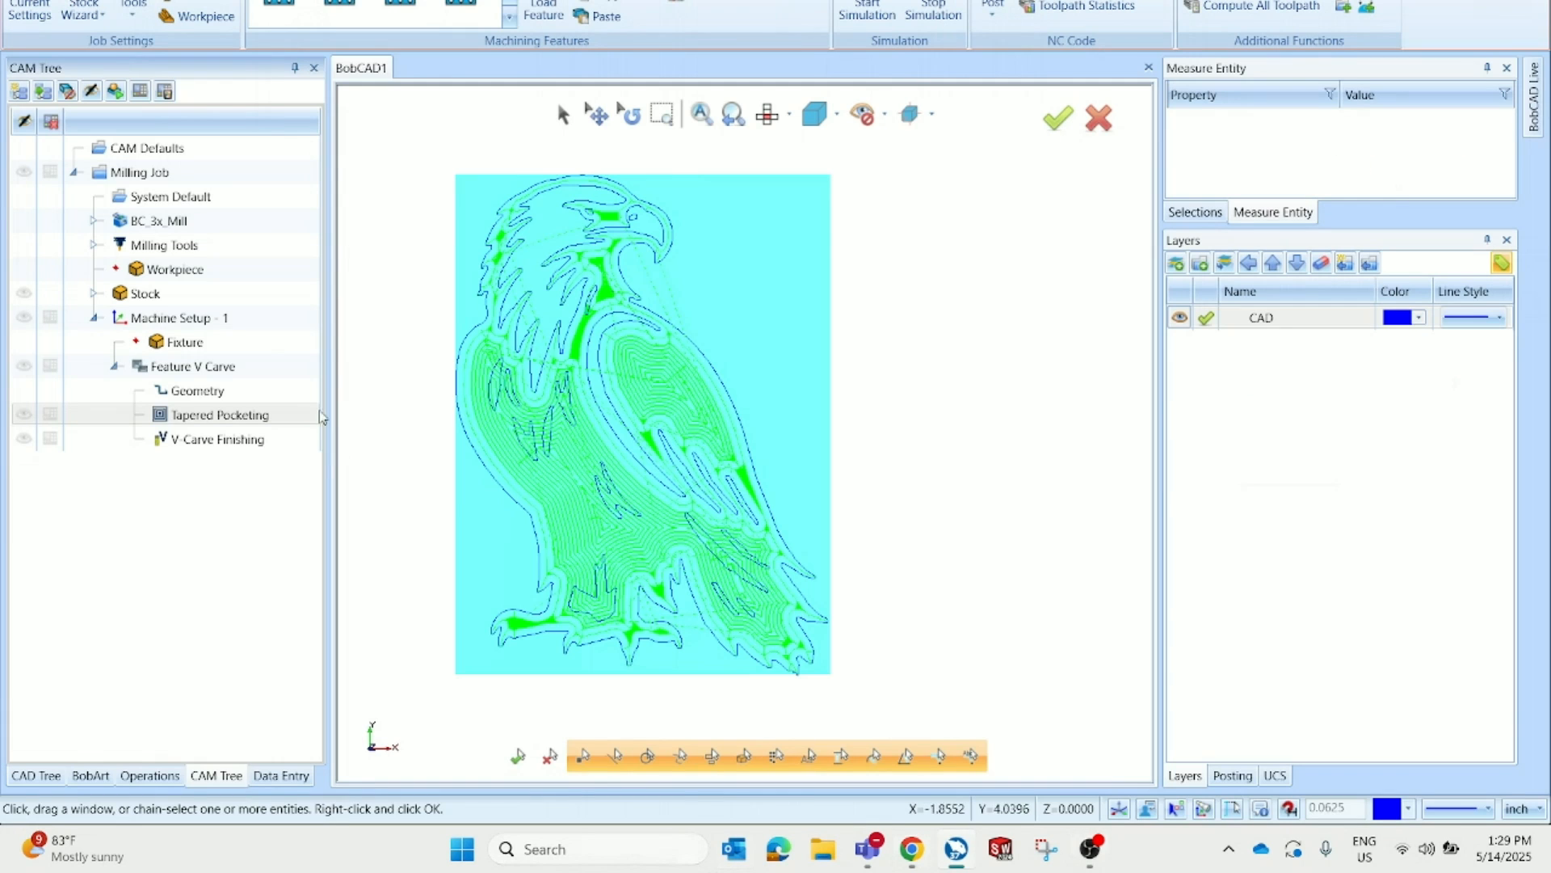
click(231, 373)
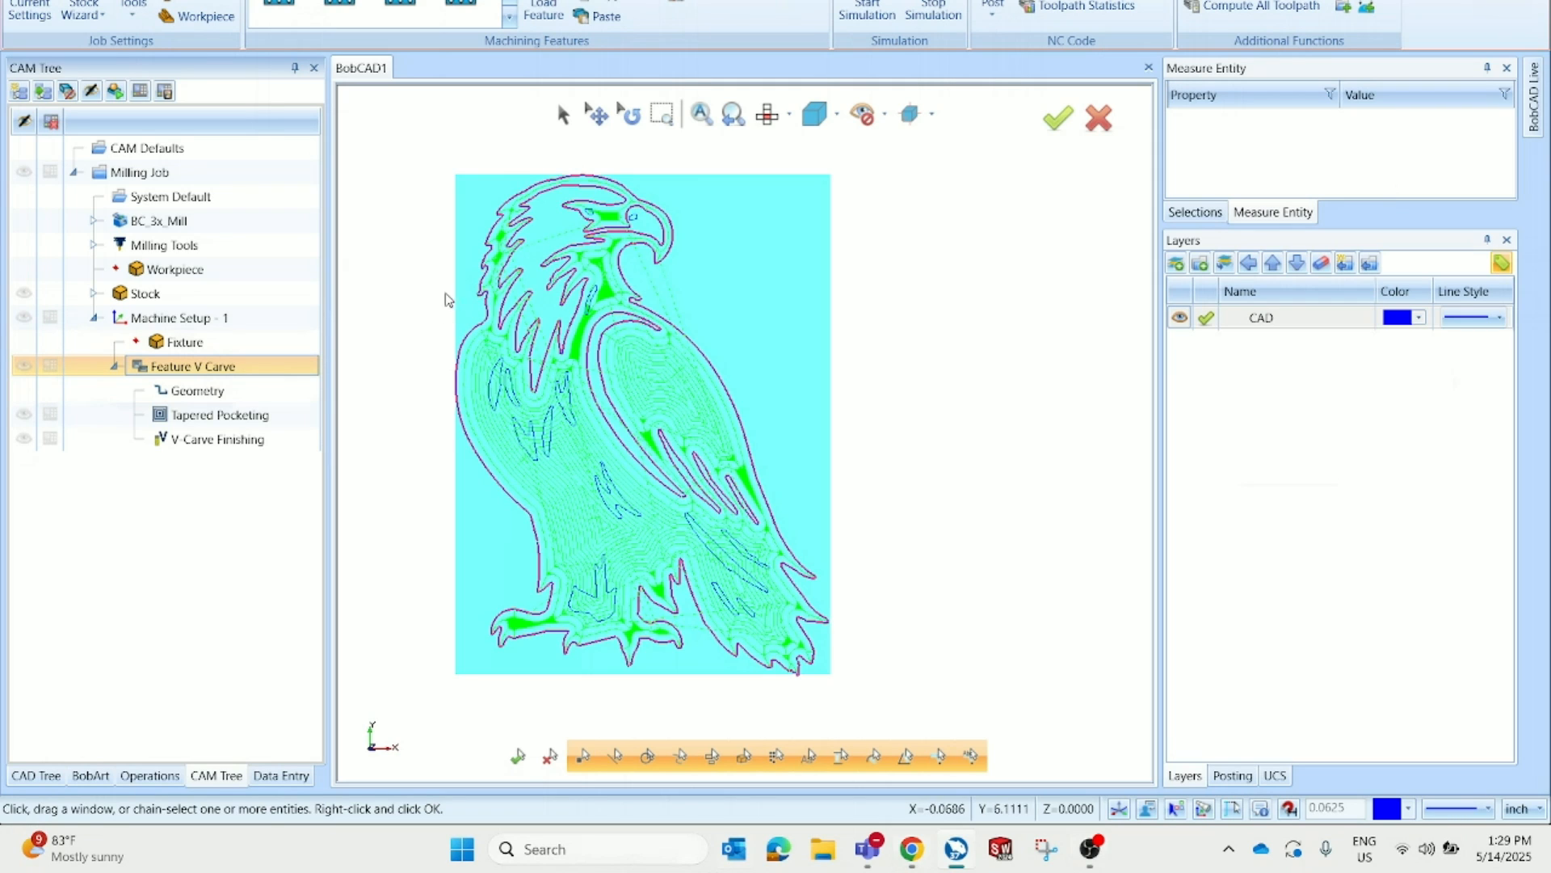
Start a new document and load the eagle webinar image into BobArt's Images
click(428, 220)
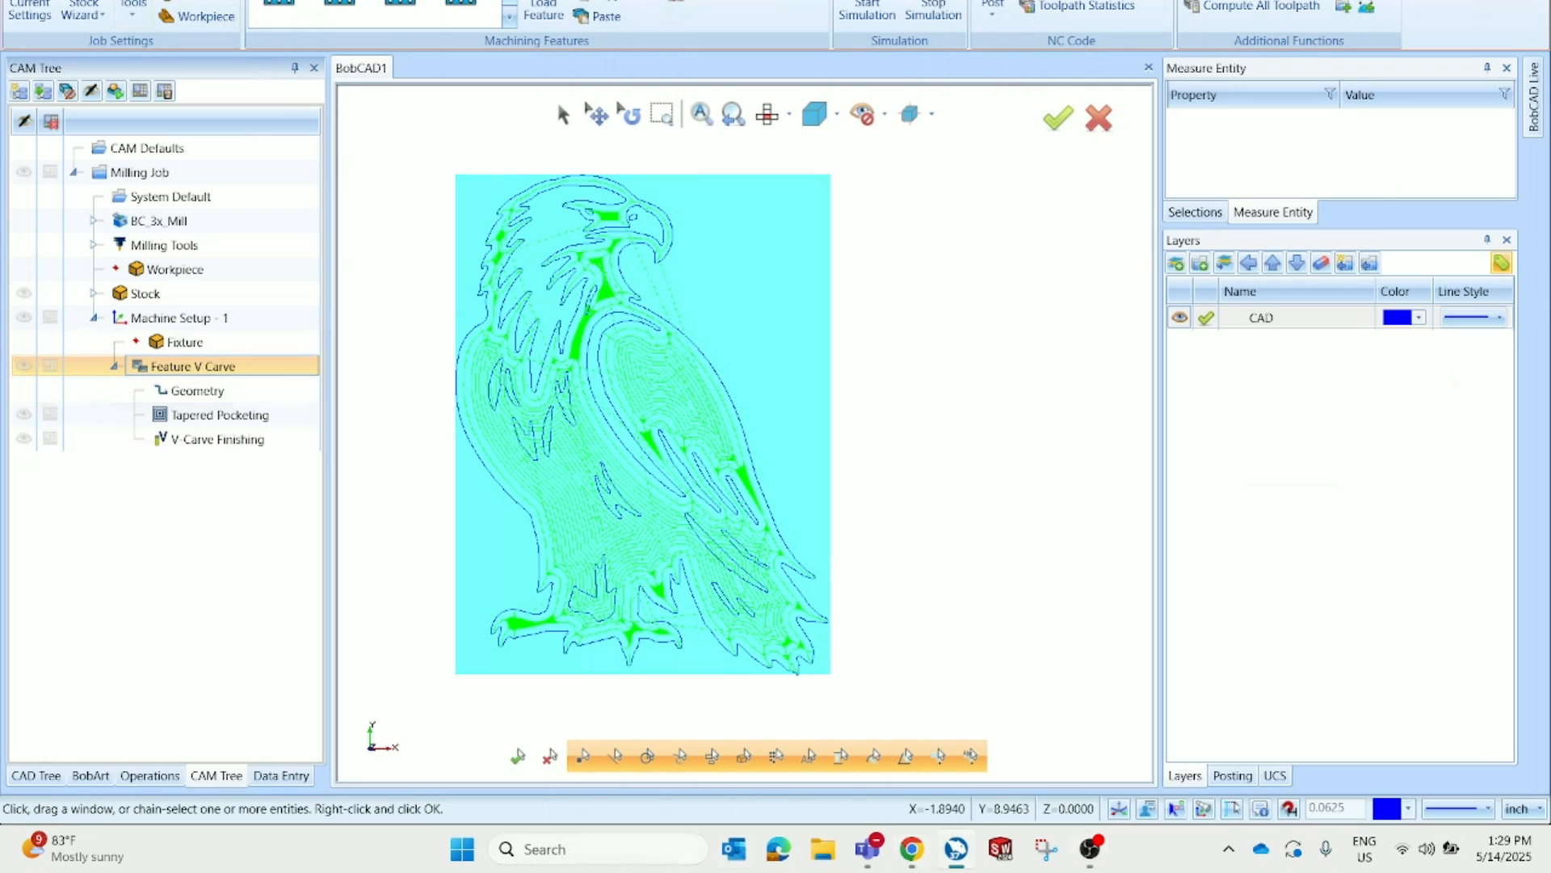
key(ctrl+n)
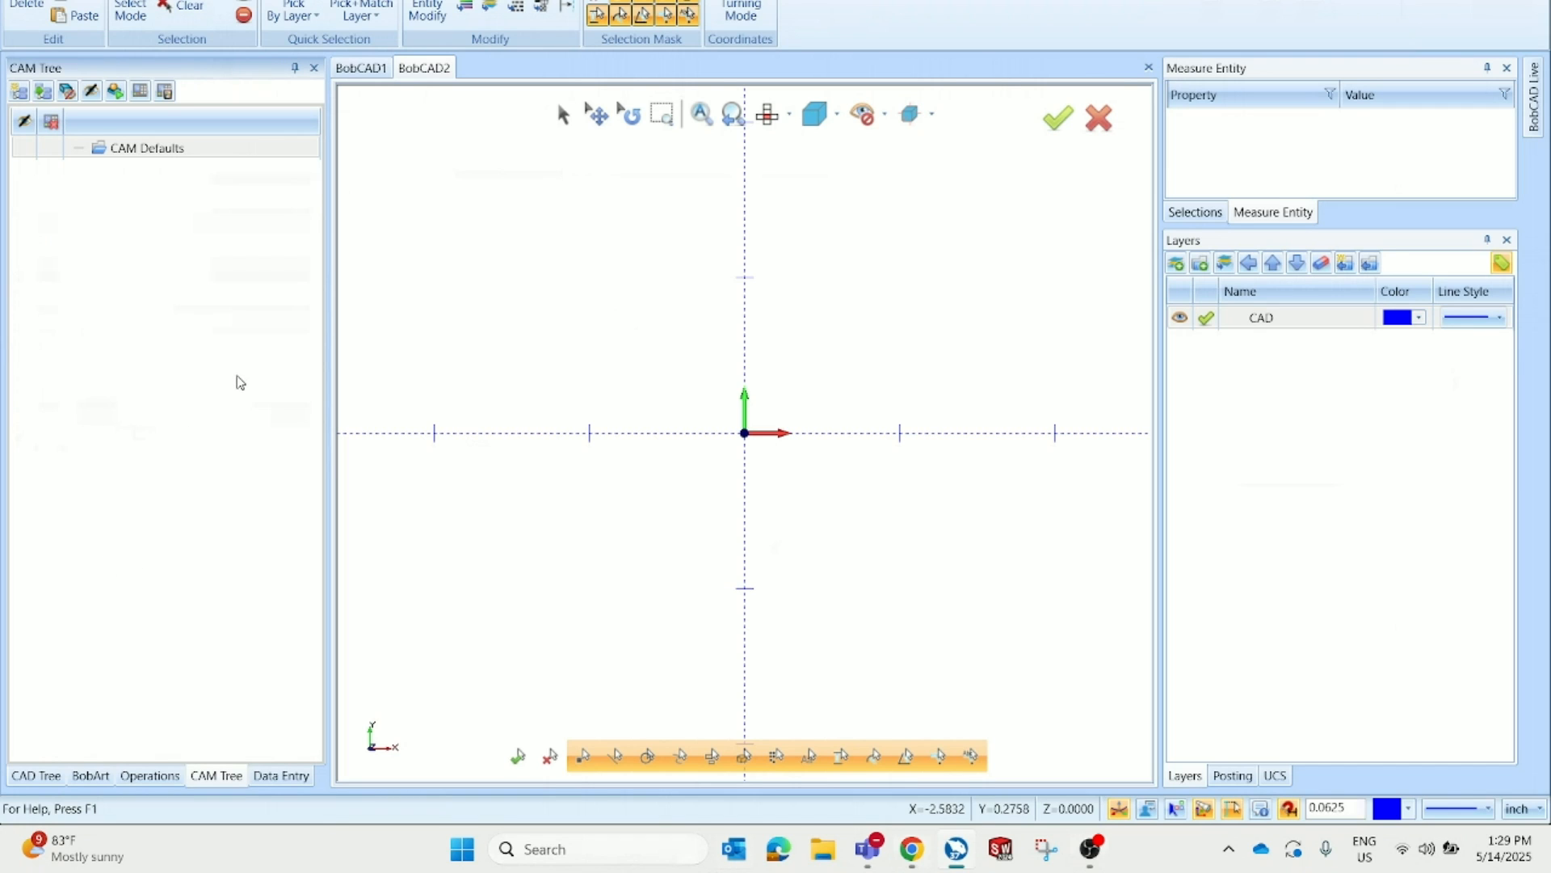
click(91, 776)
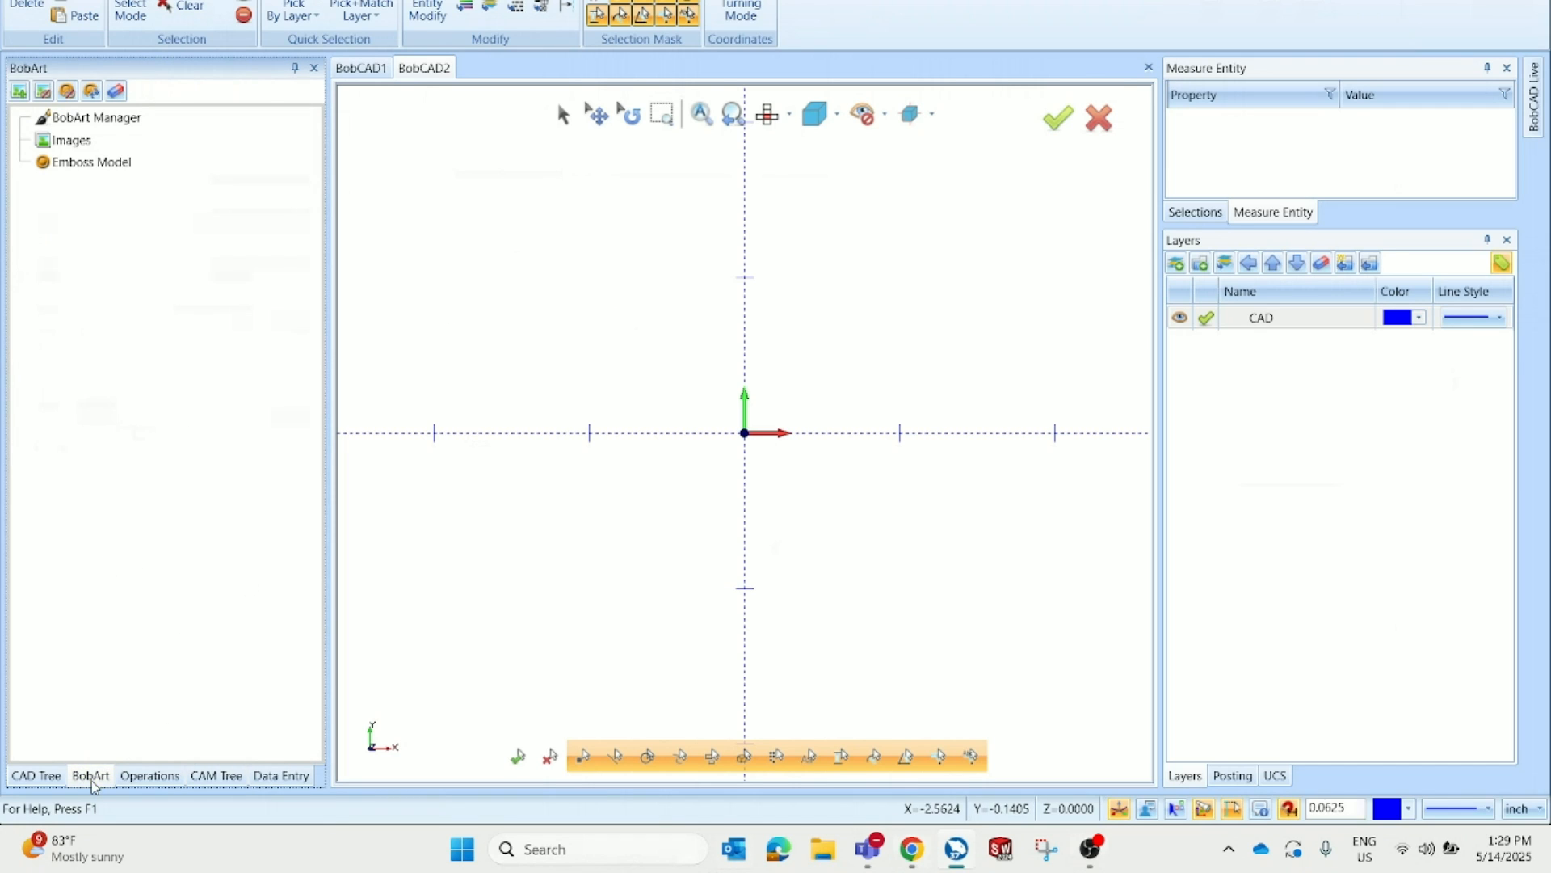
right_click(158, 144)
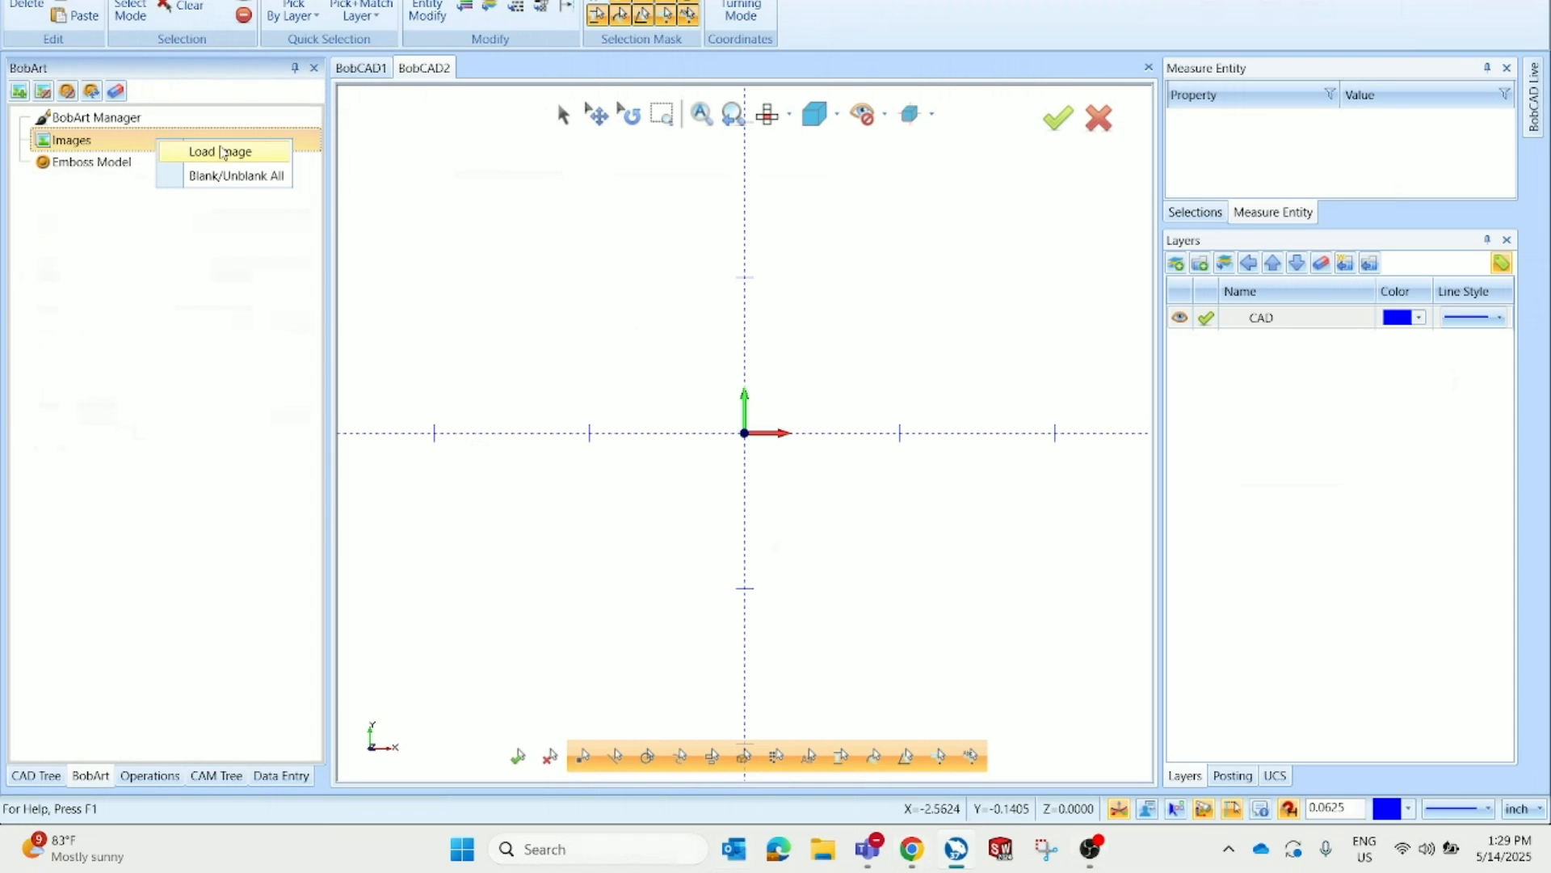
click(264, 158)
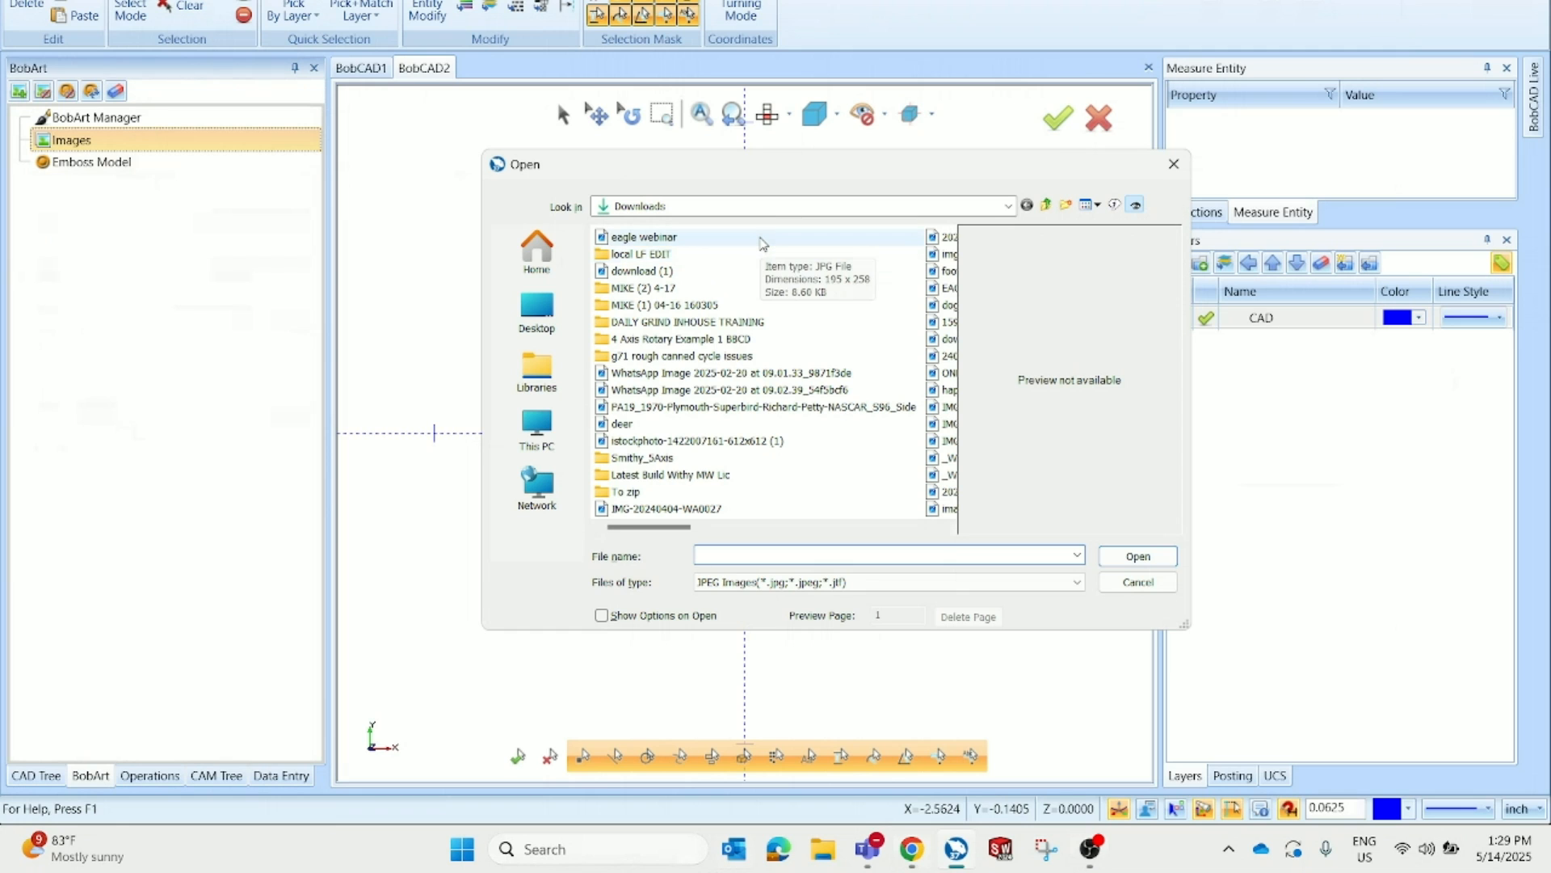
double_click(761, 239)
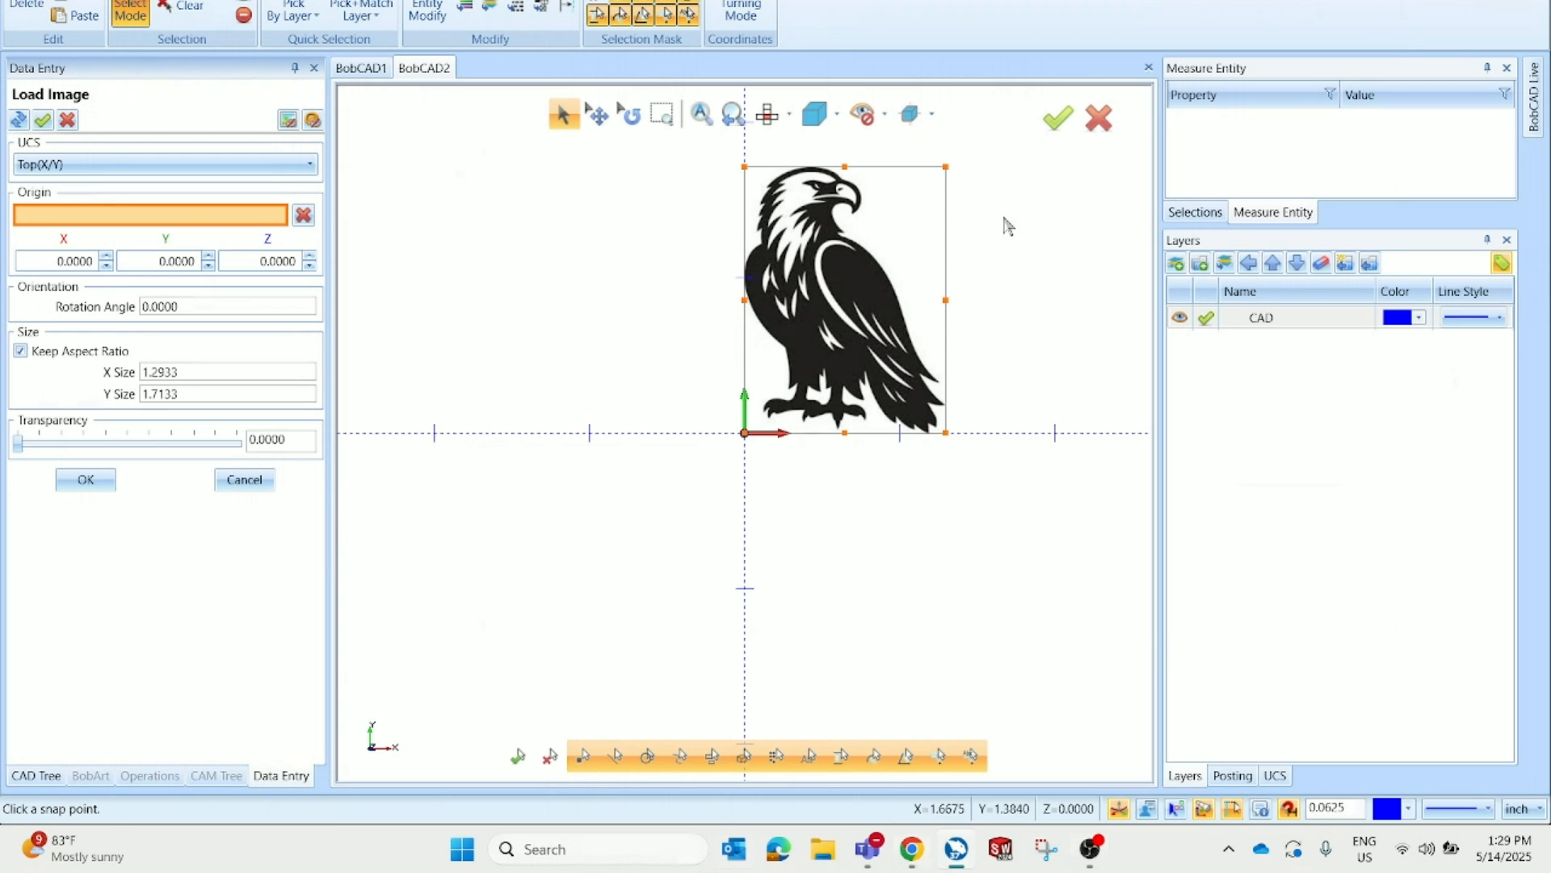
Scale the loaded eagle image to an X size of 6 inches with aspect ratio kept, and accept it
scroll(719, 281, down, 2)
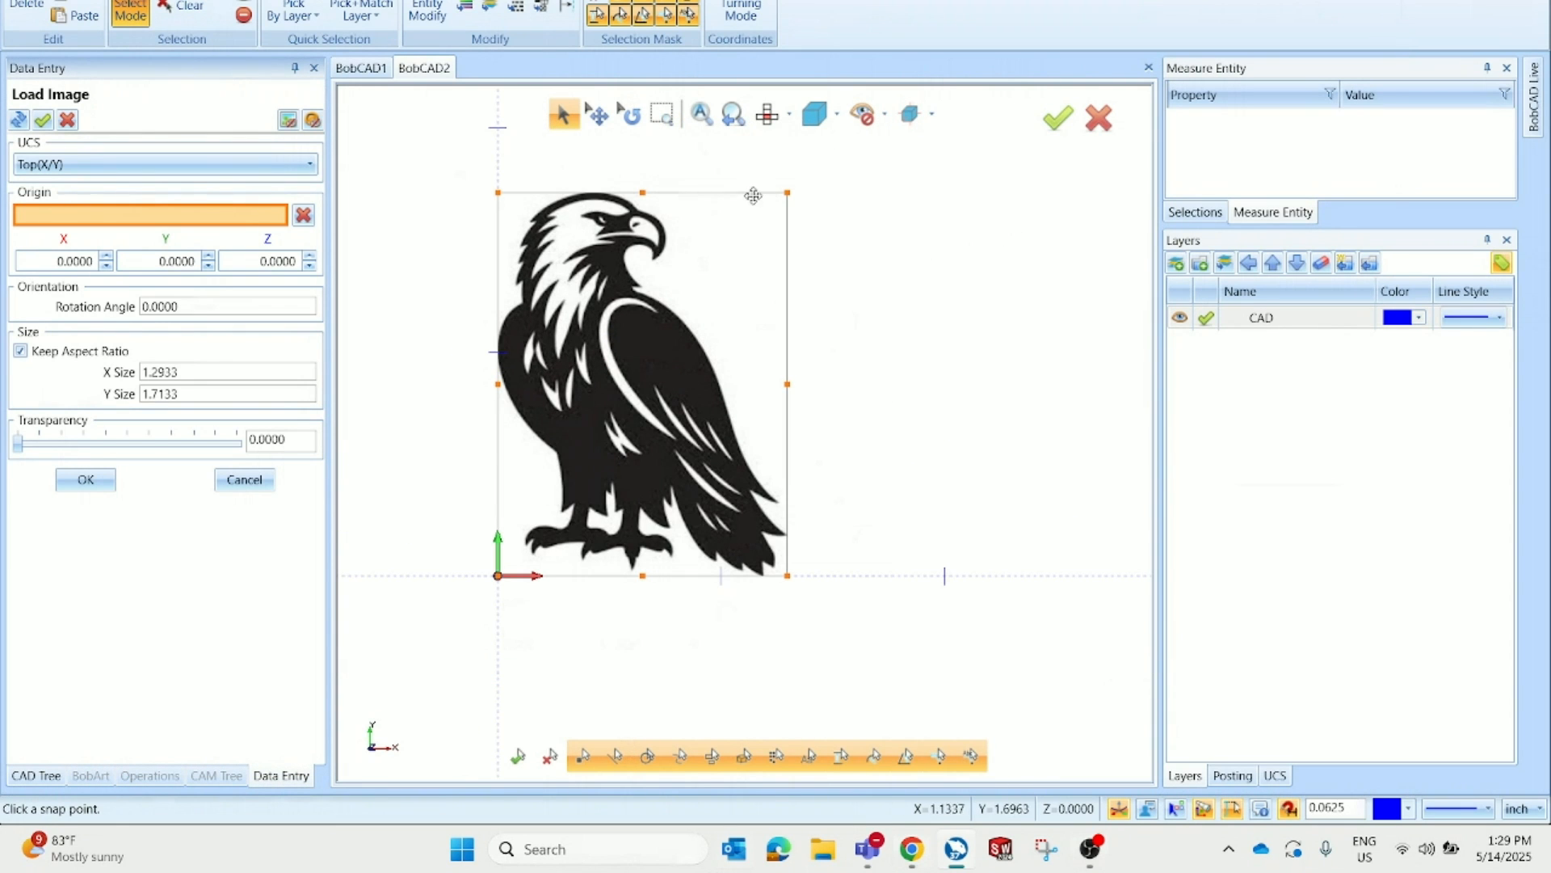
drag(202, 374, 109, 383)
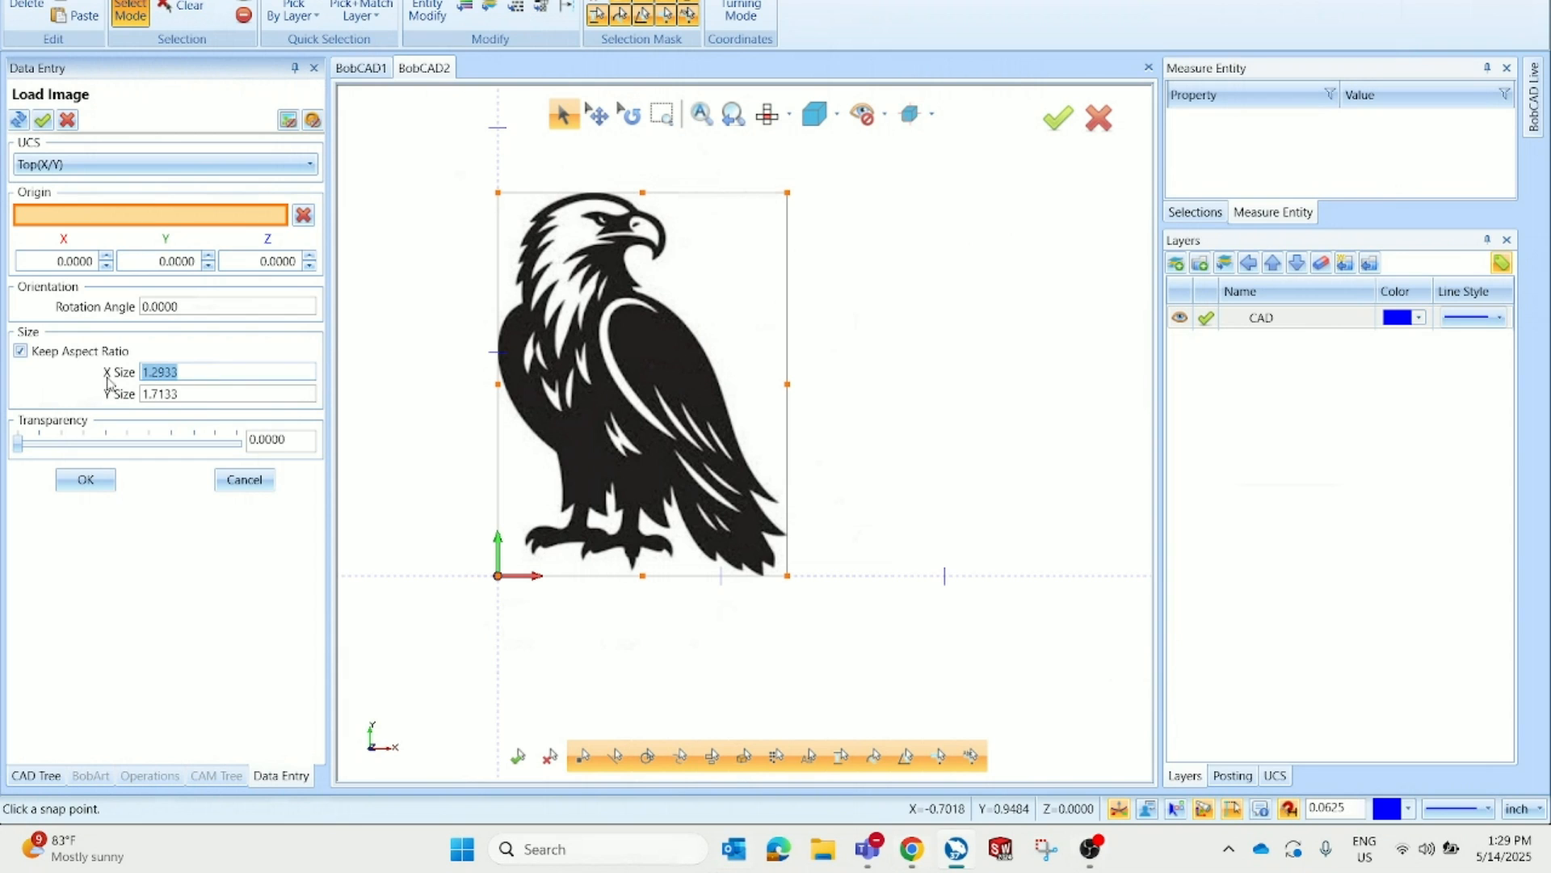
text(6)
key(Tab)
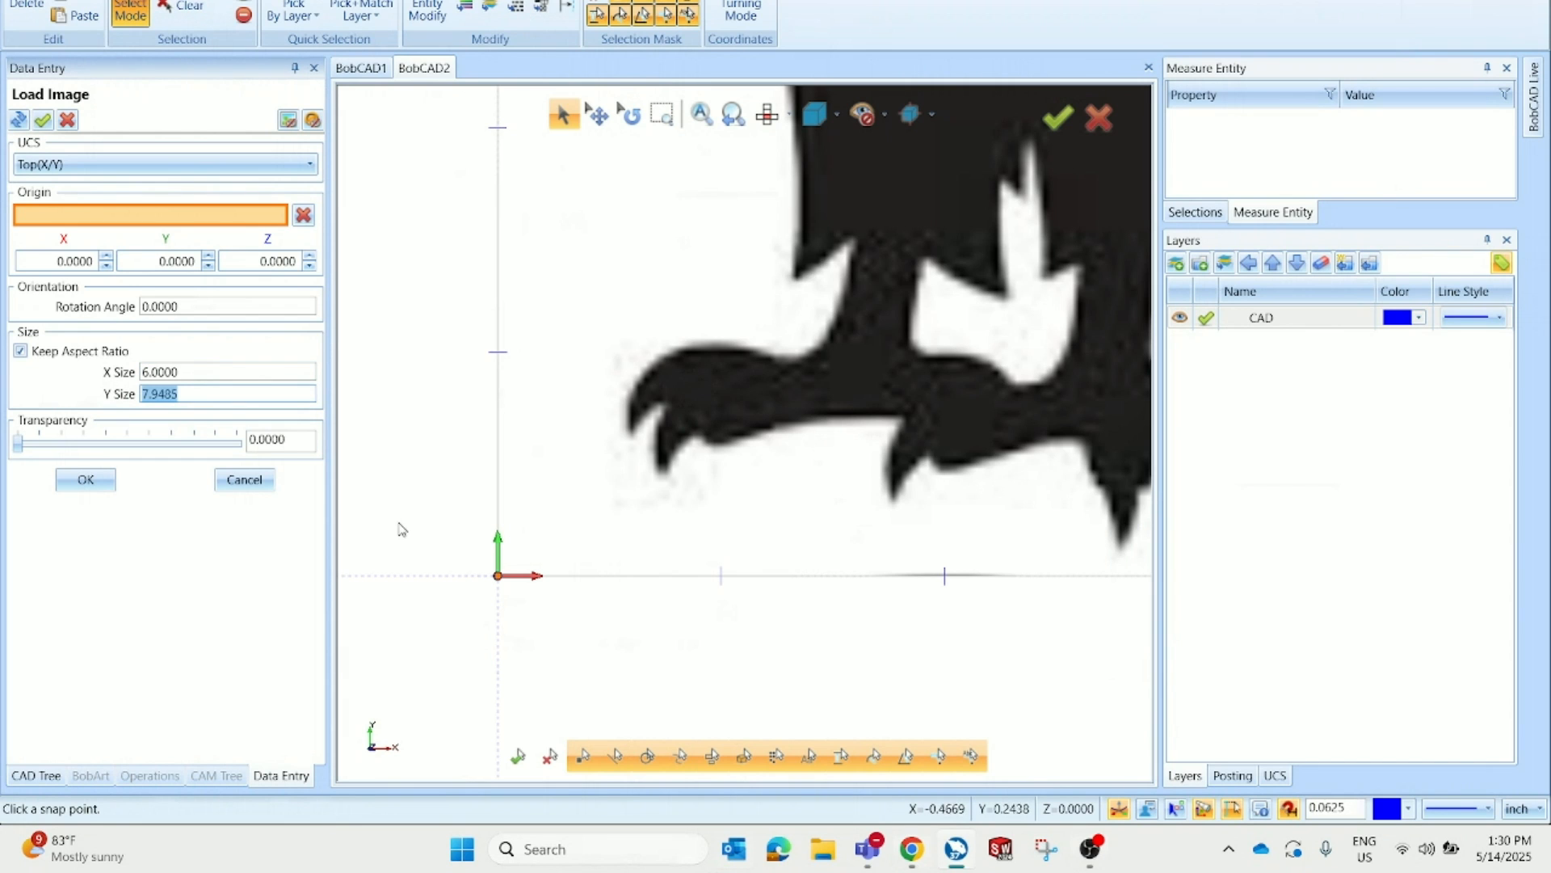
scroll(445, 530, down, 9)
scroll(499, 377, up, 2)
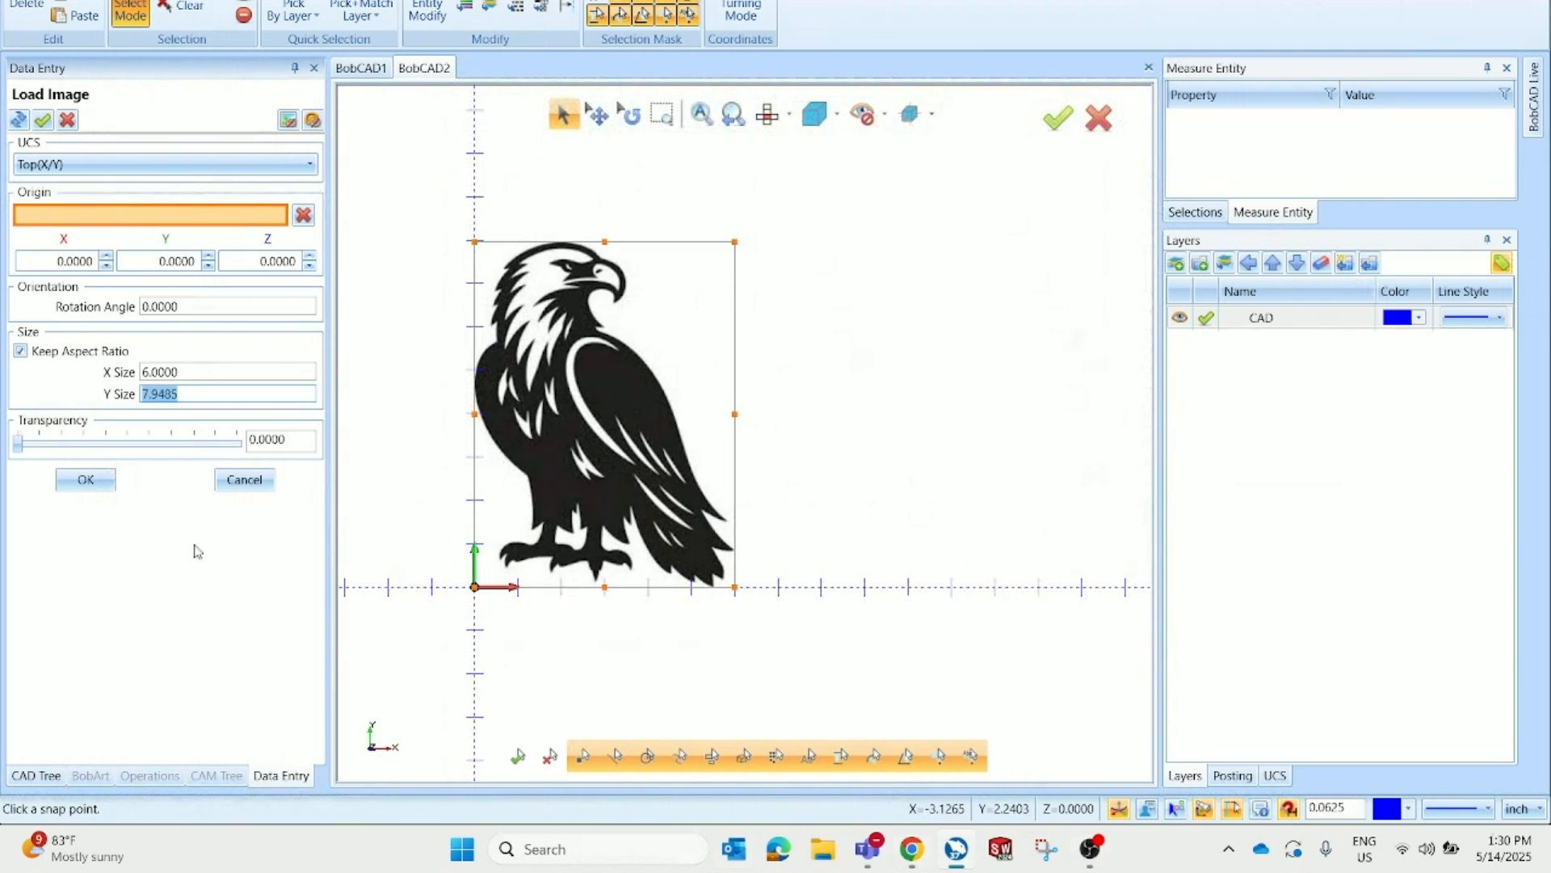
click(87, 478)
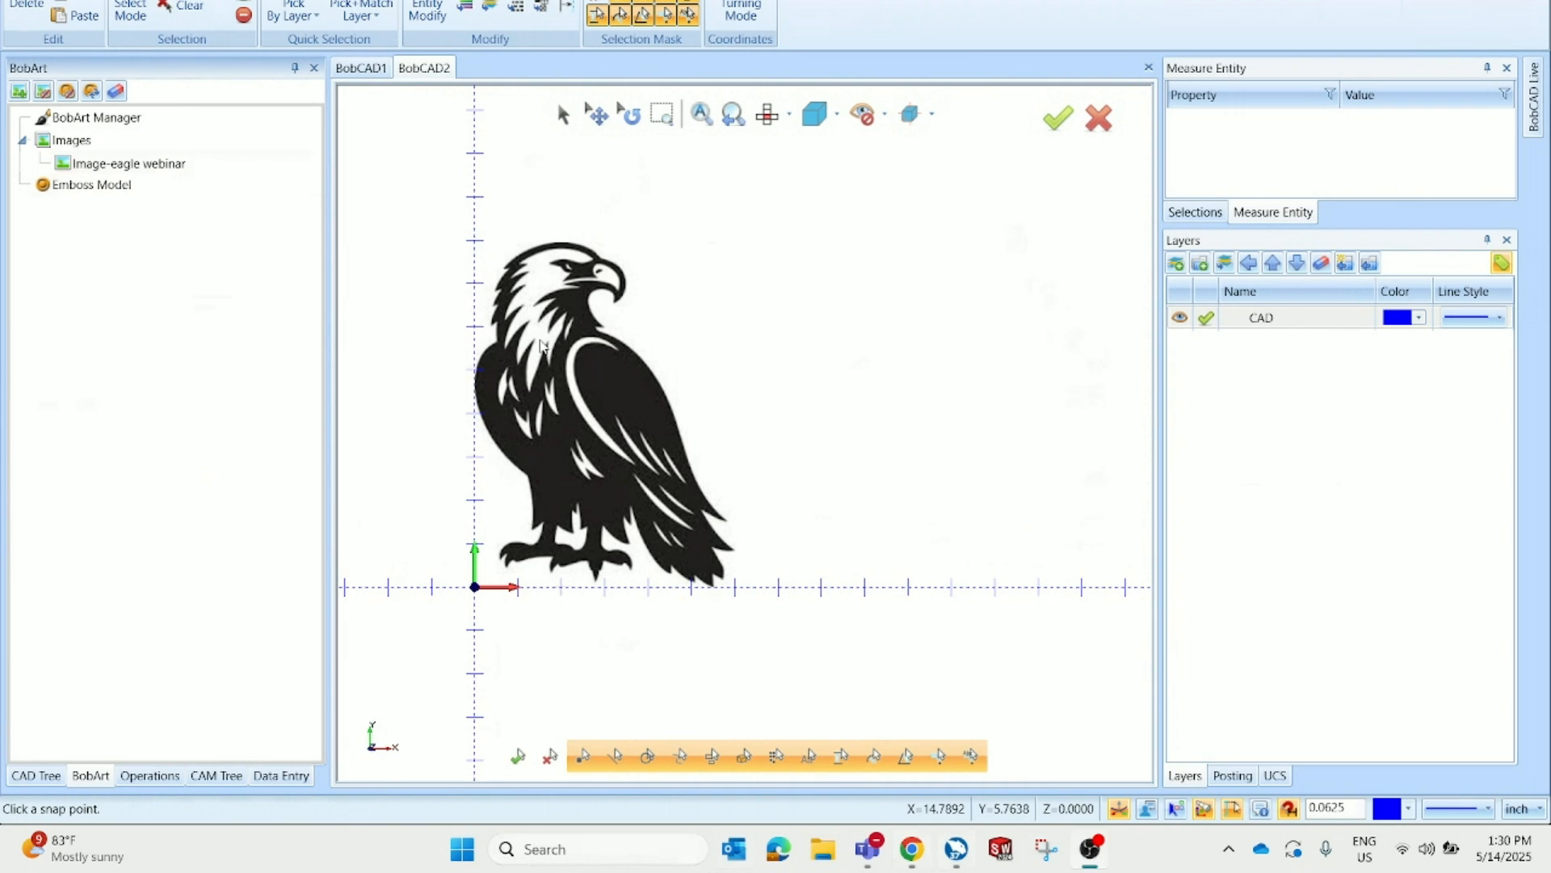
Vectorize the eagle image using the 2-level black/white strategy with a threshold value of 148
right_click(168, 170)
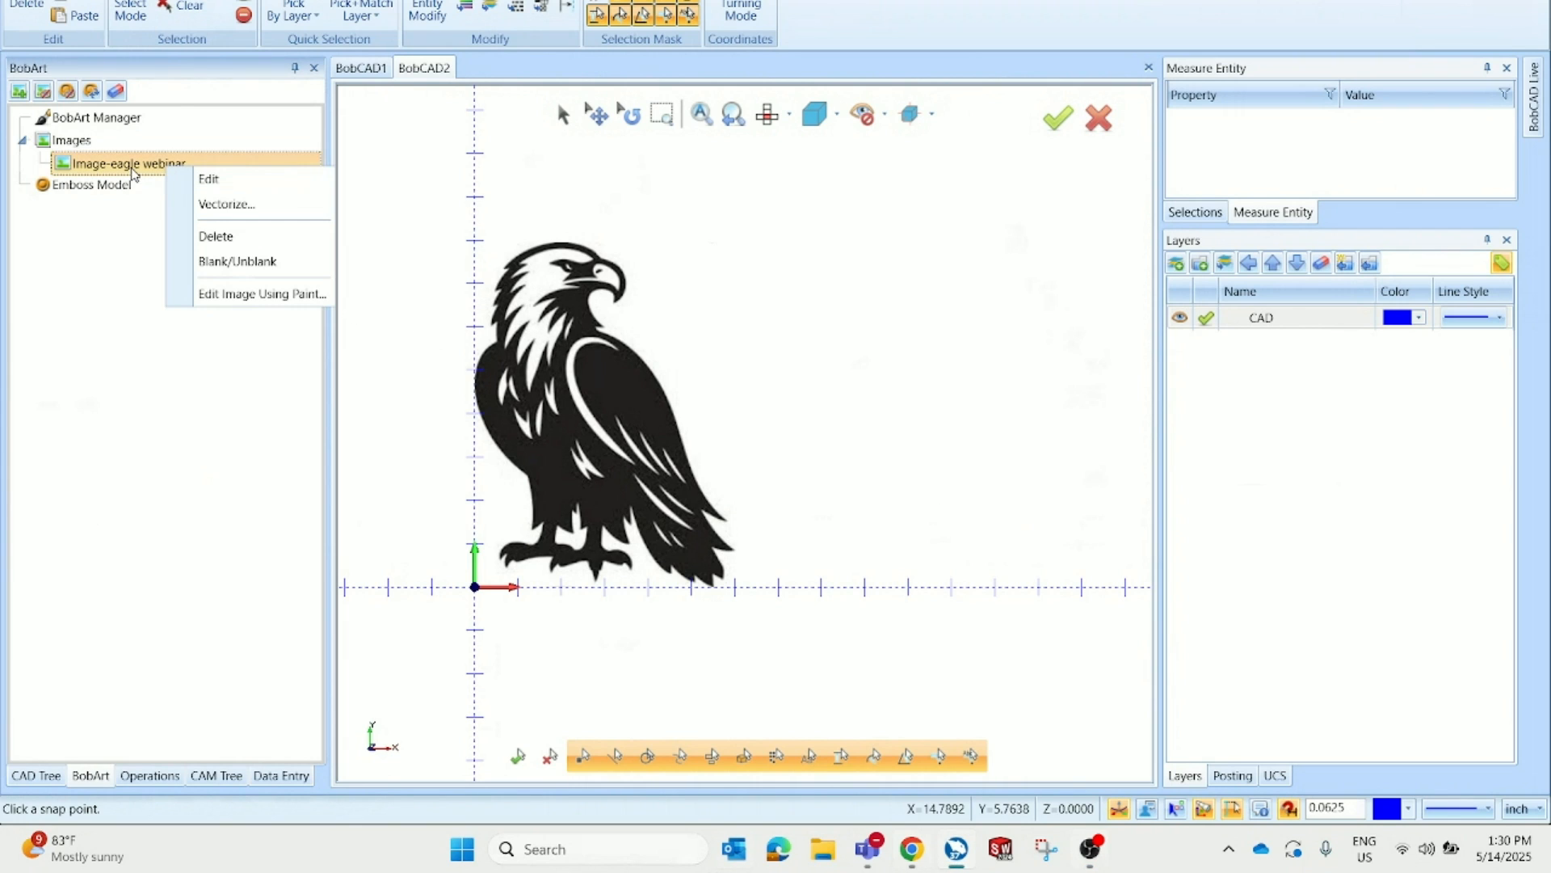
click(281, 217)
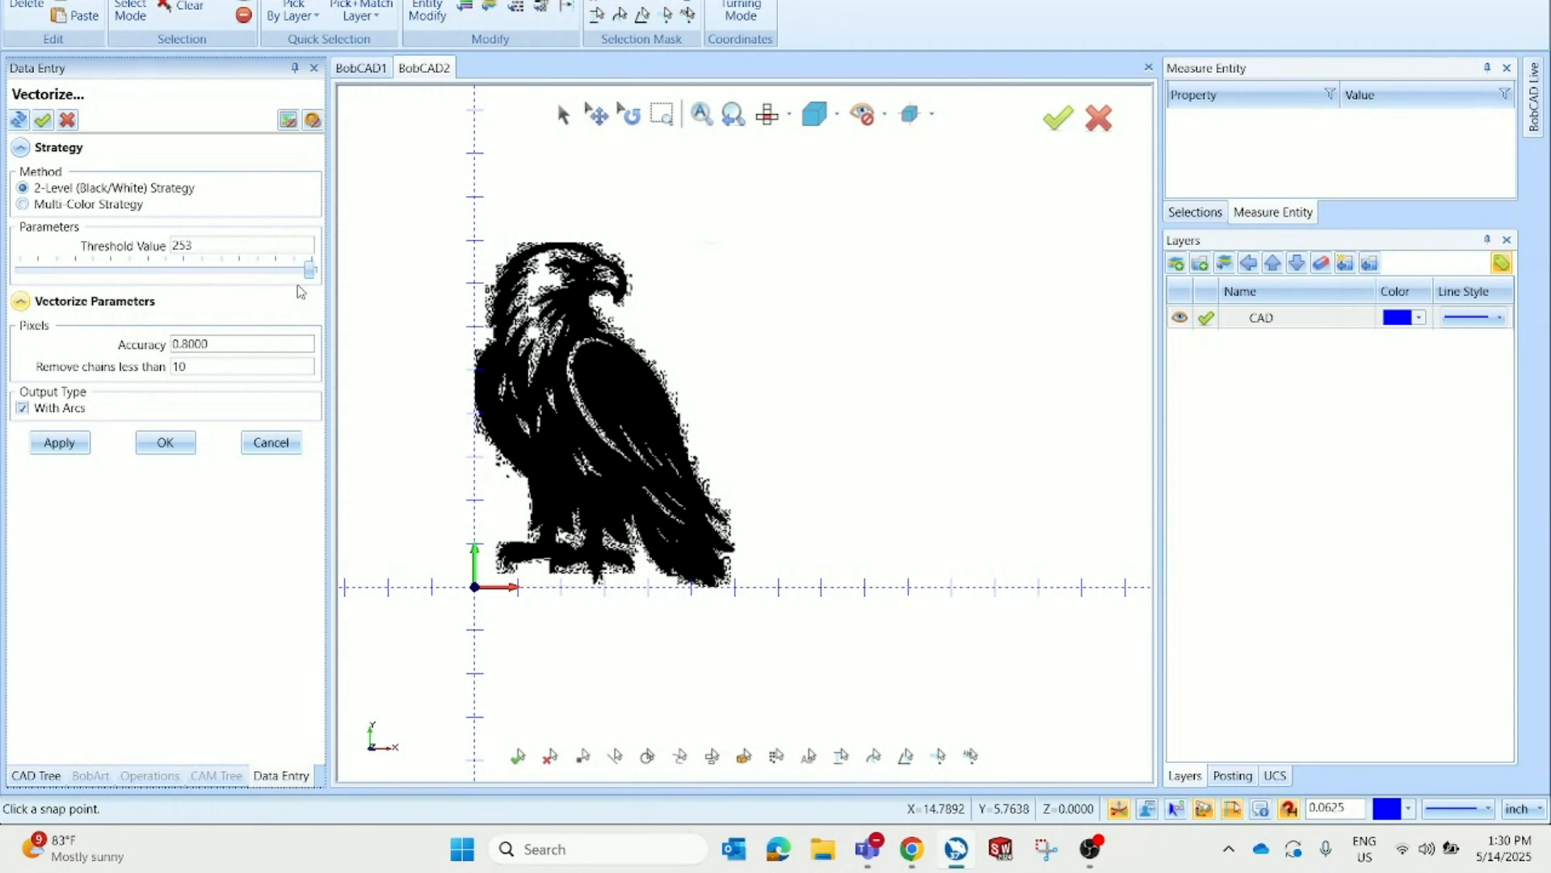
scroll(452, 301, up, 2)
drag(310, 271, 189, 279)
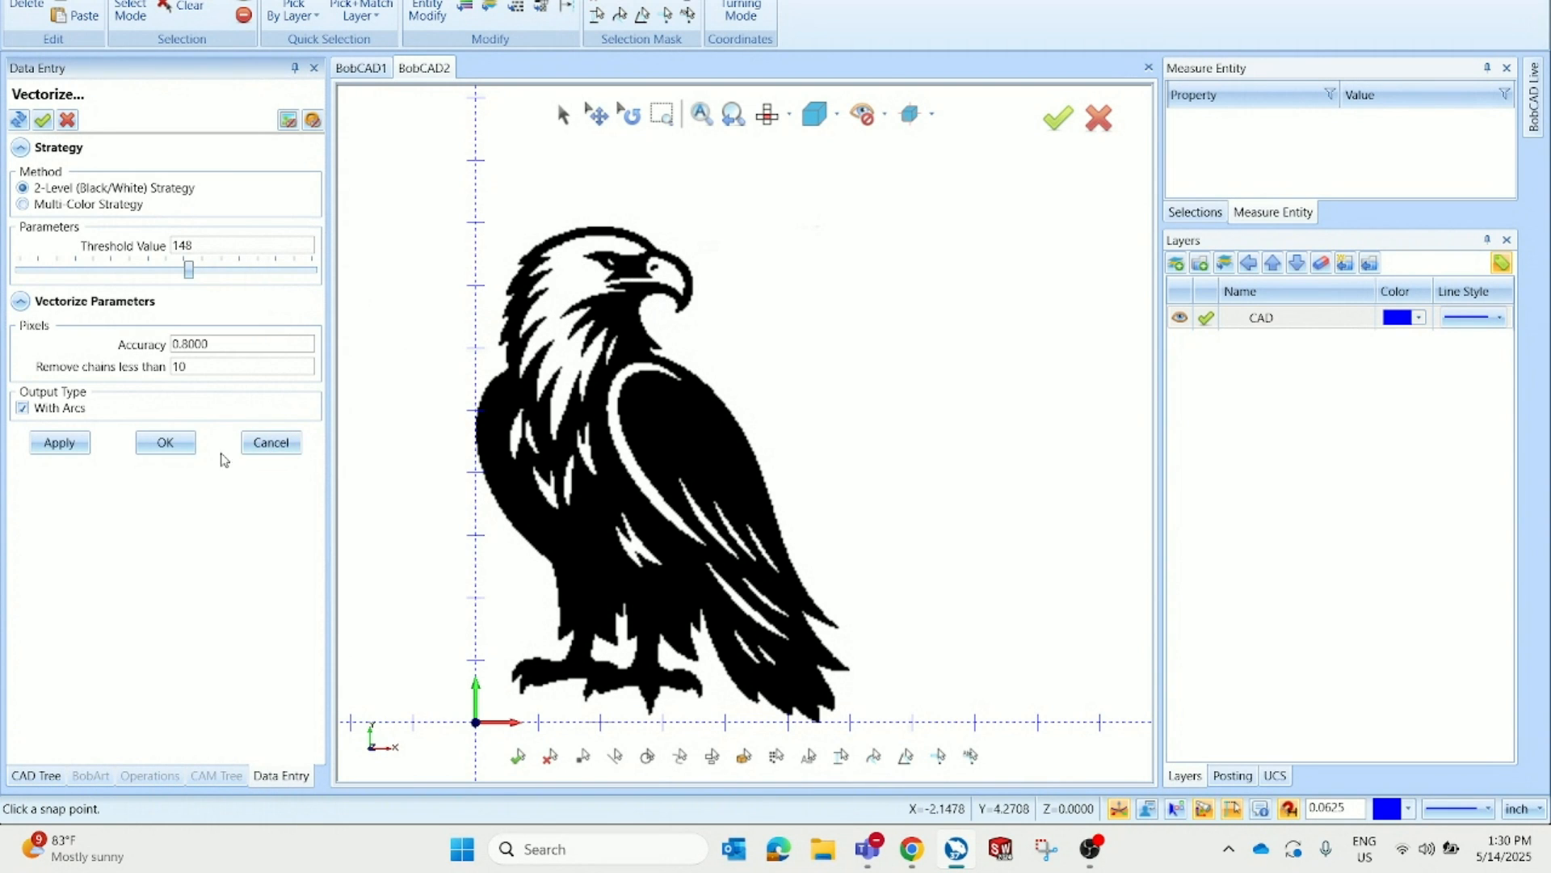
click(166, 443)
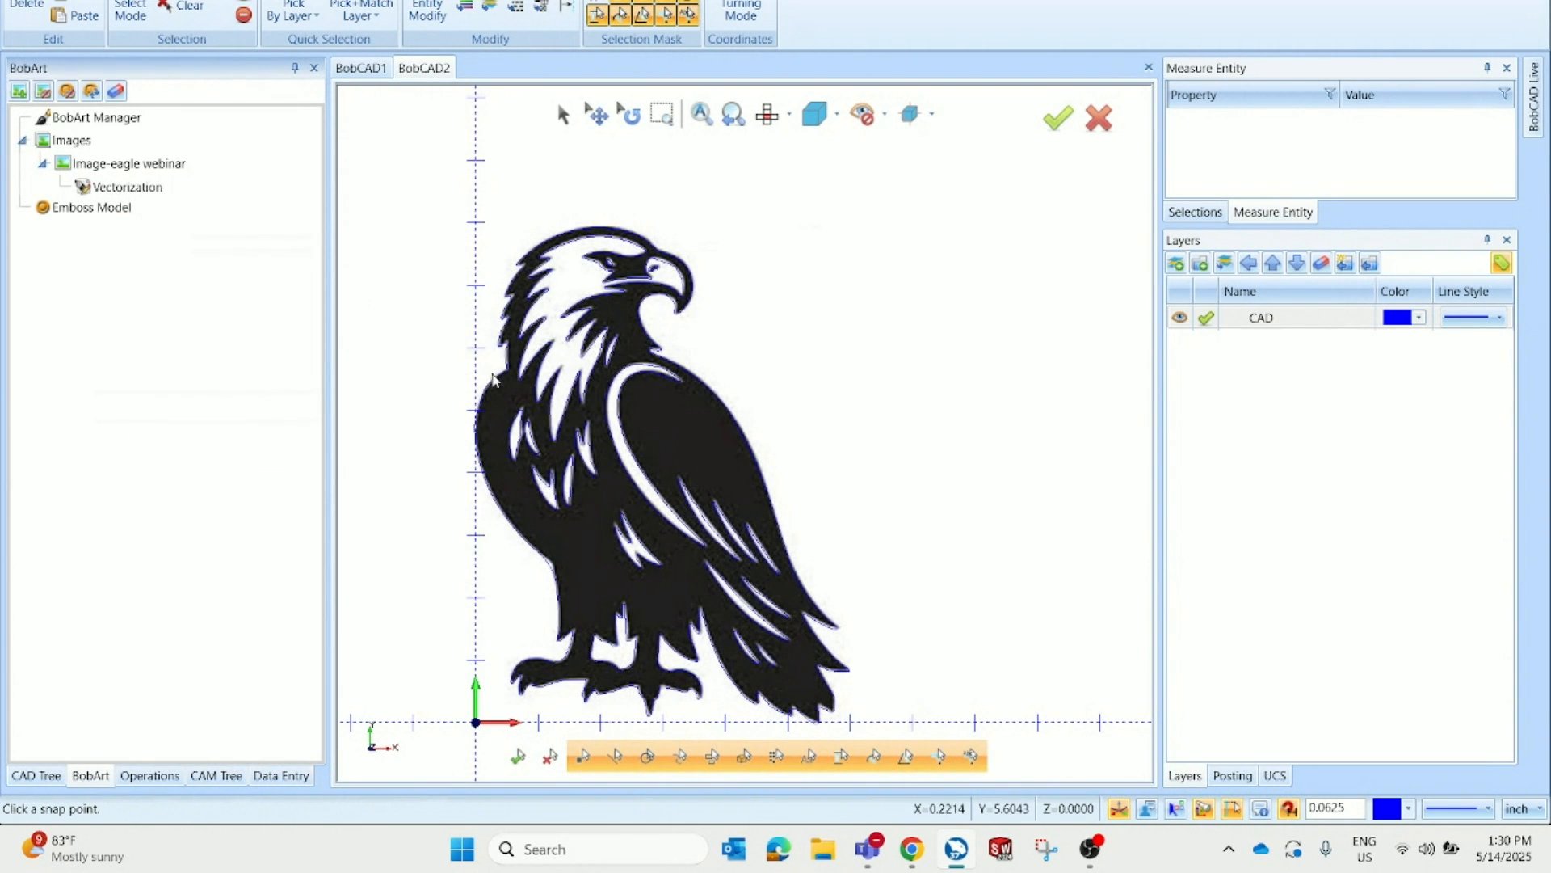
Blank the eagle image so only the vectorized outline remains visible
right_click(210, 169)
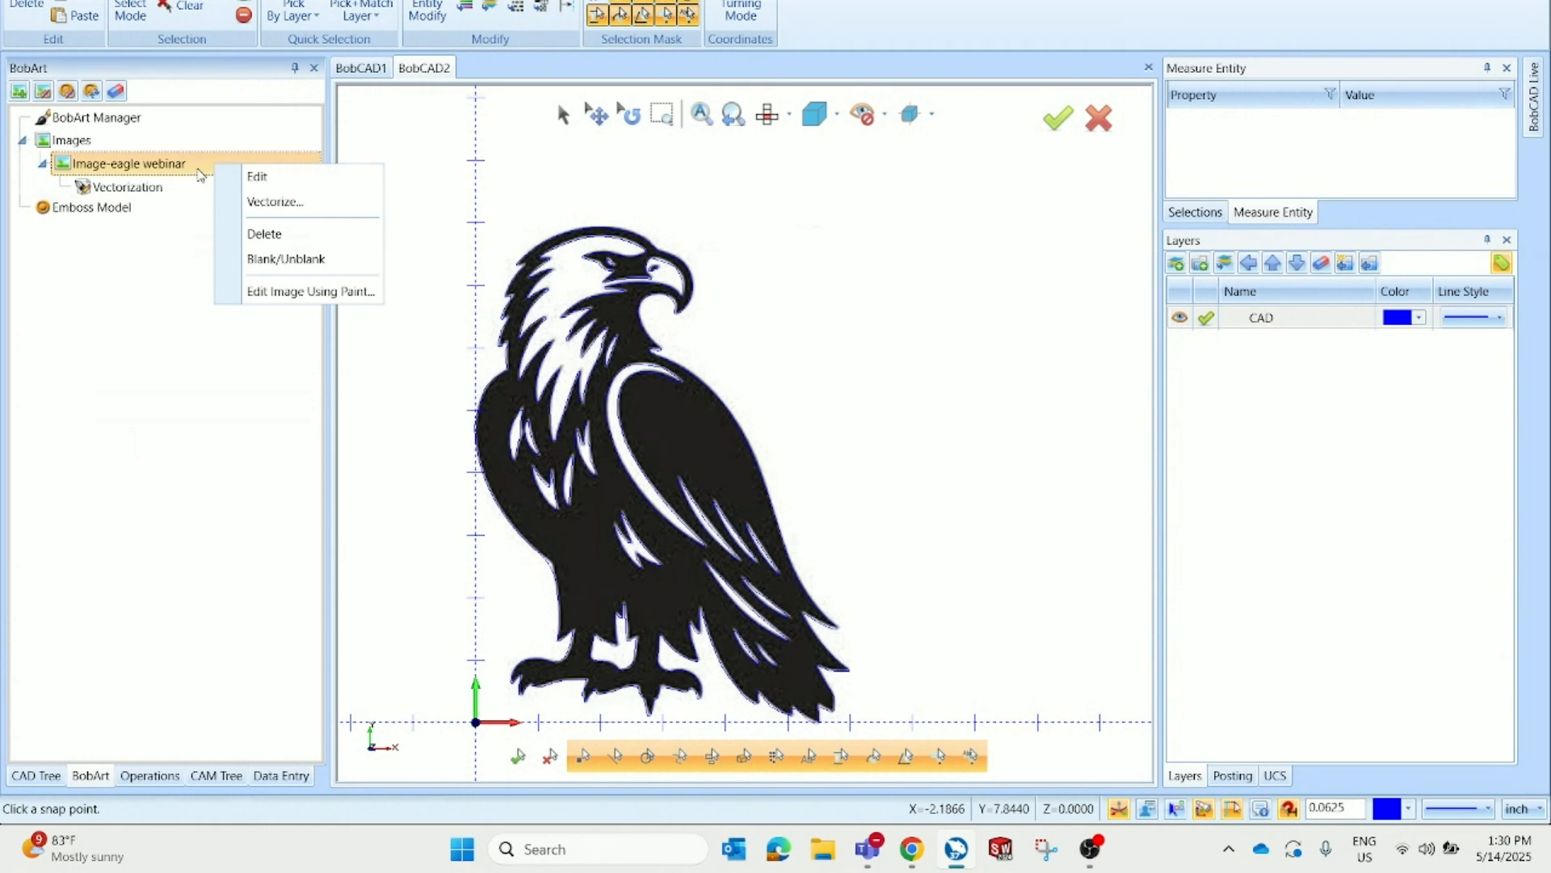
click(301, 260)
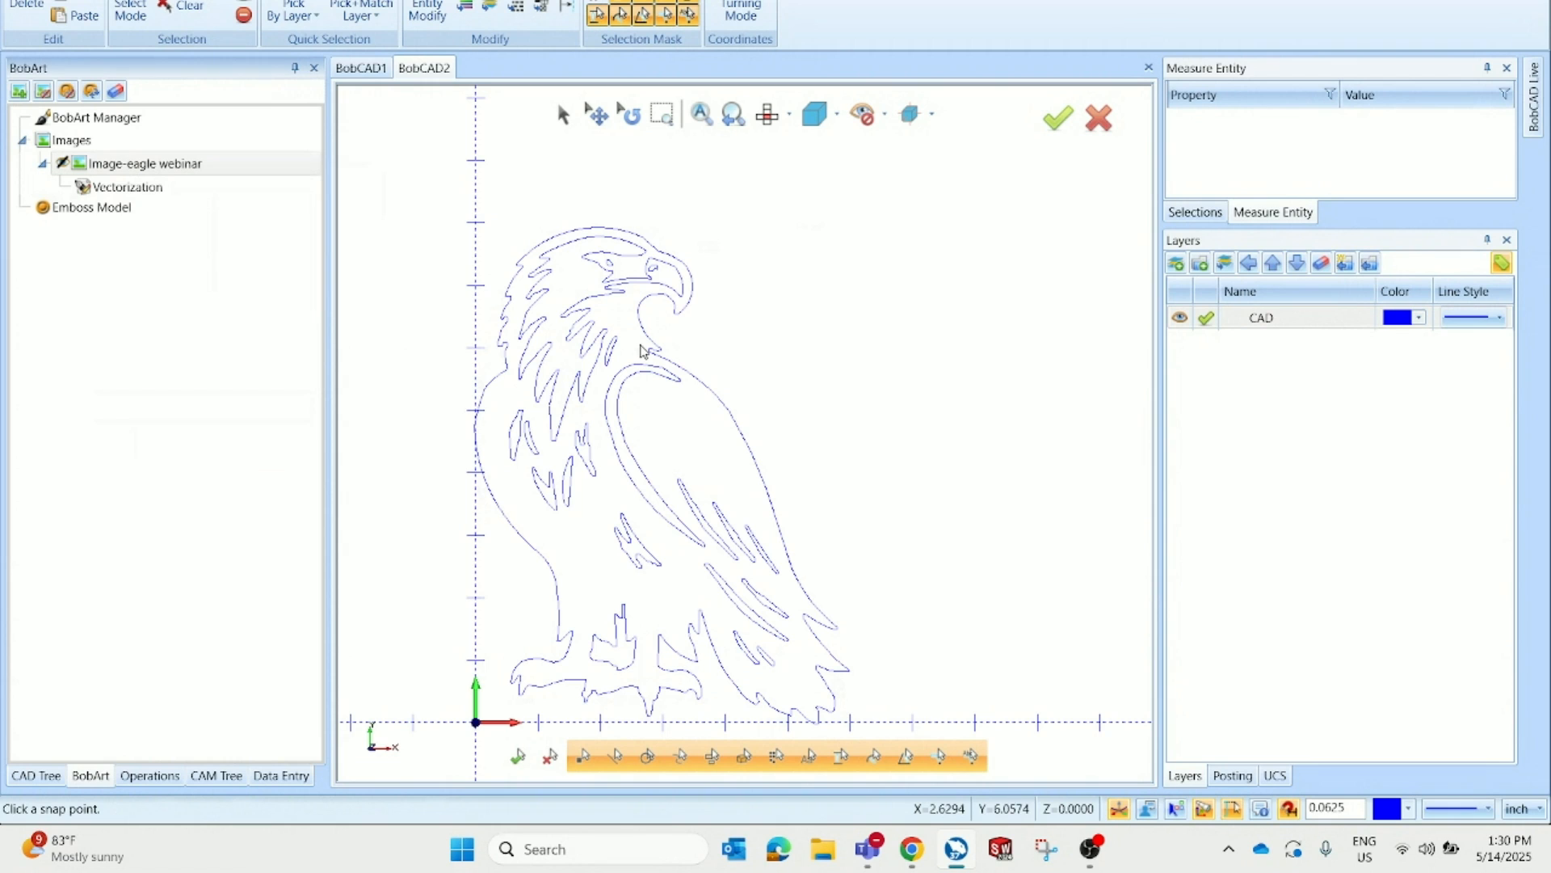
scroll(597, 295, up, 2)
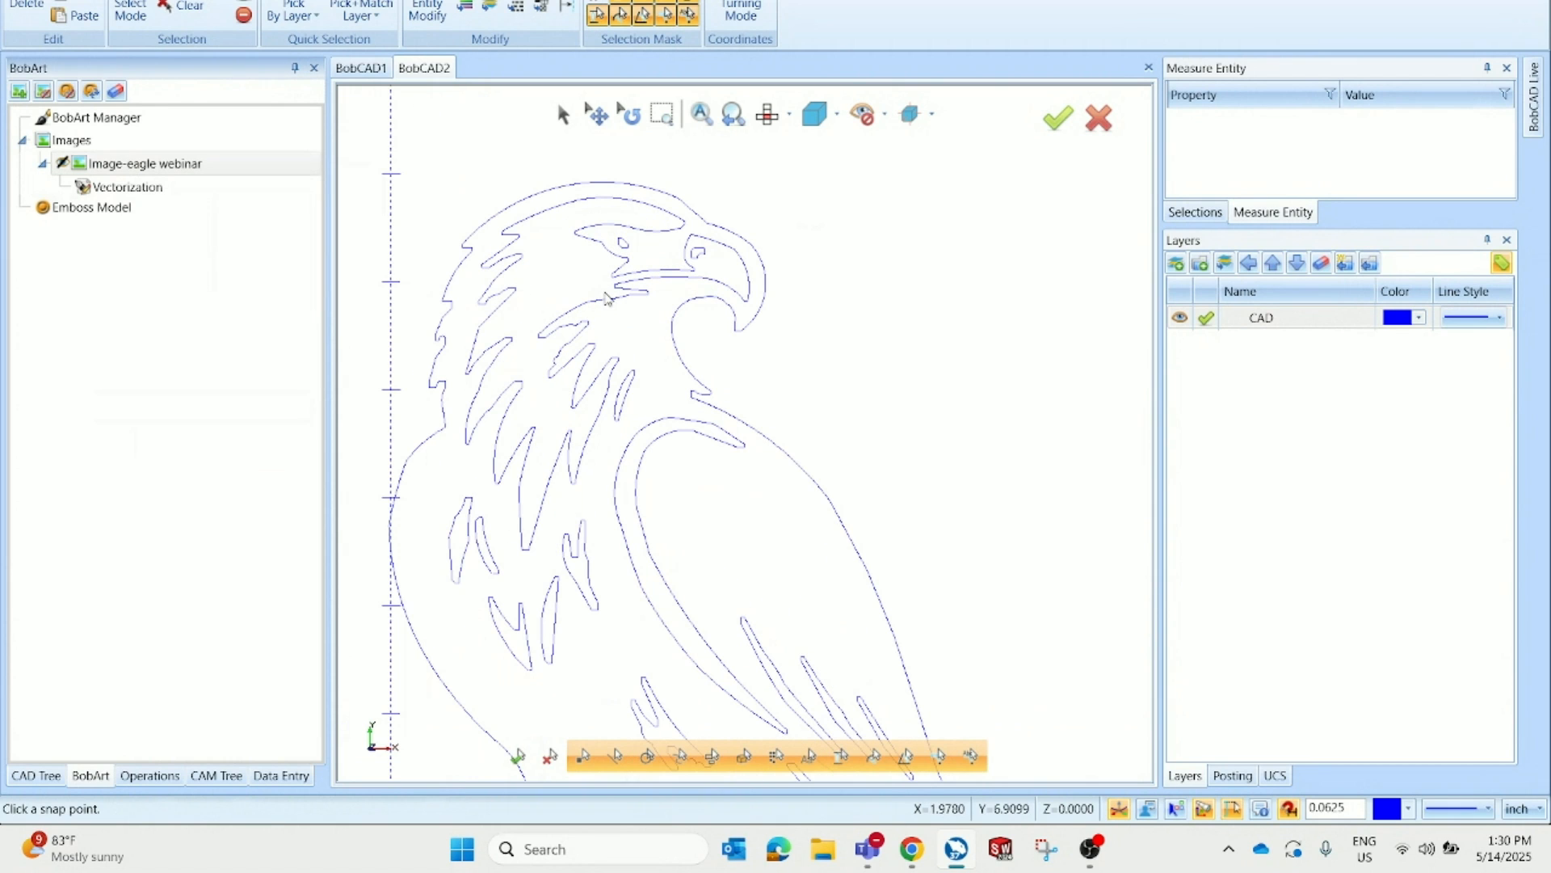
click(287, 0)
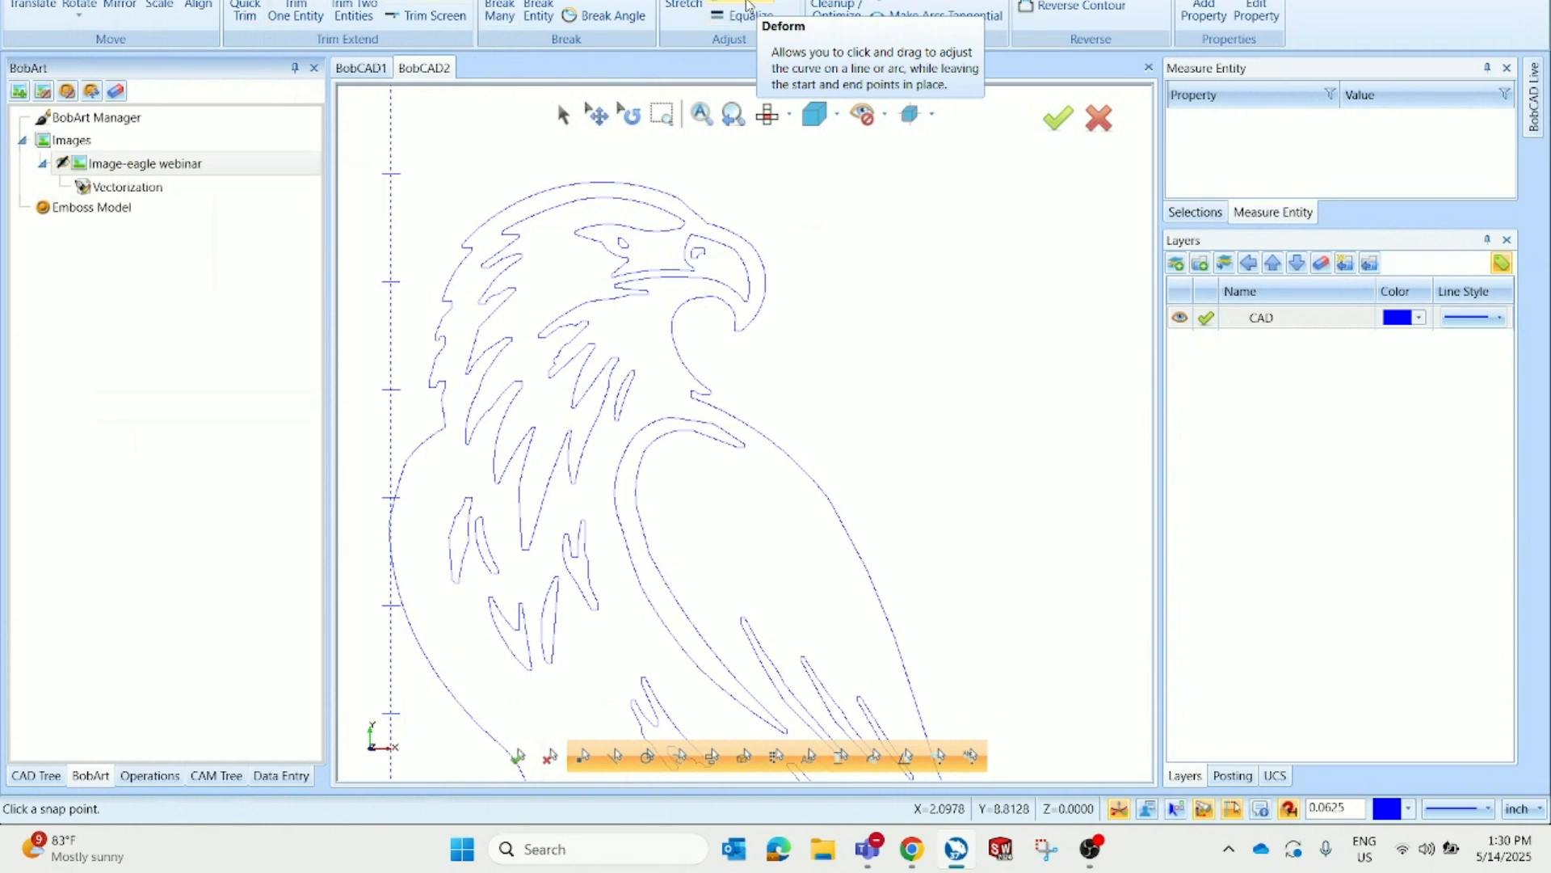
click(748, 4)
scroll(719, 254, up, 2)
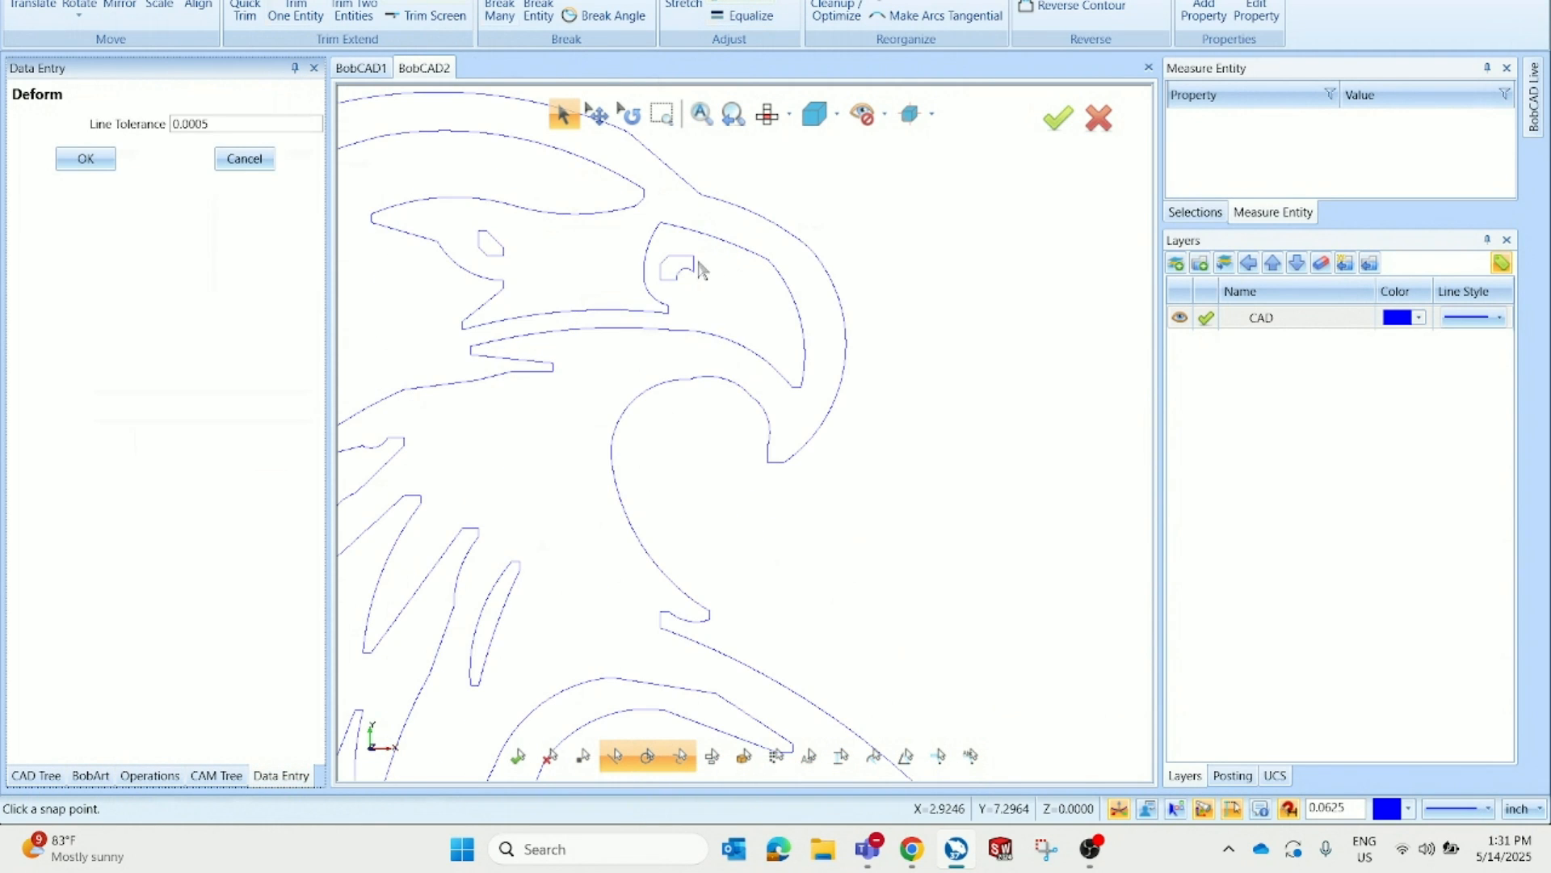
scroll(664, 283, up, 2)
scroll(672, 279, up, 2)
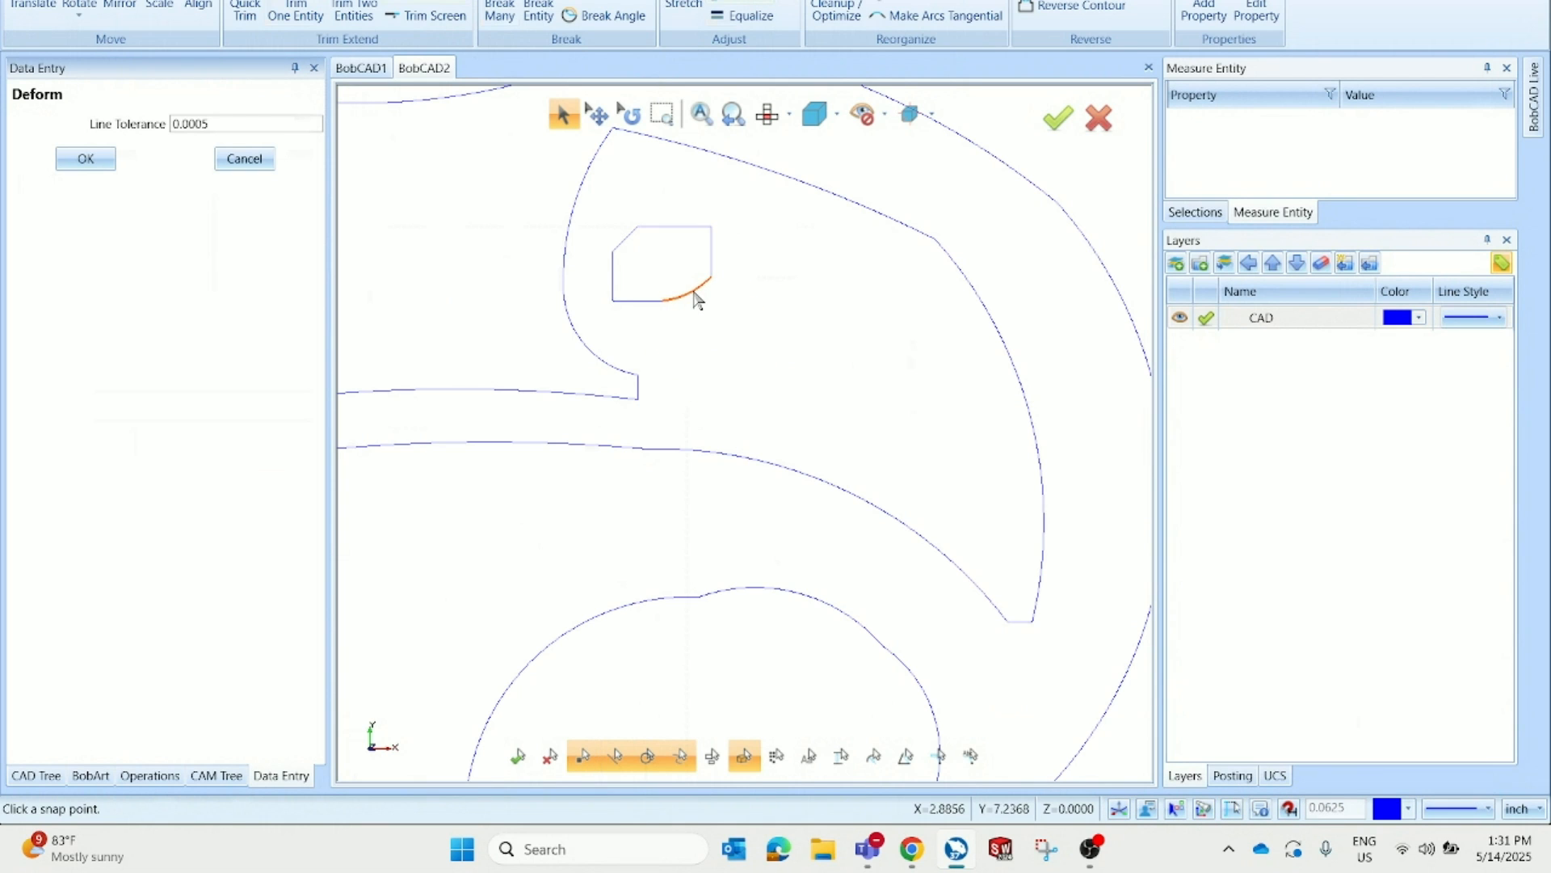
scroll(879, 456, down, 3)
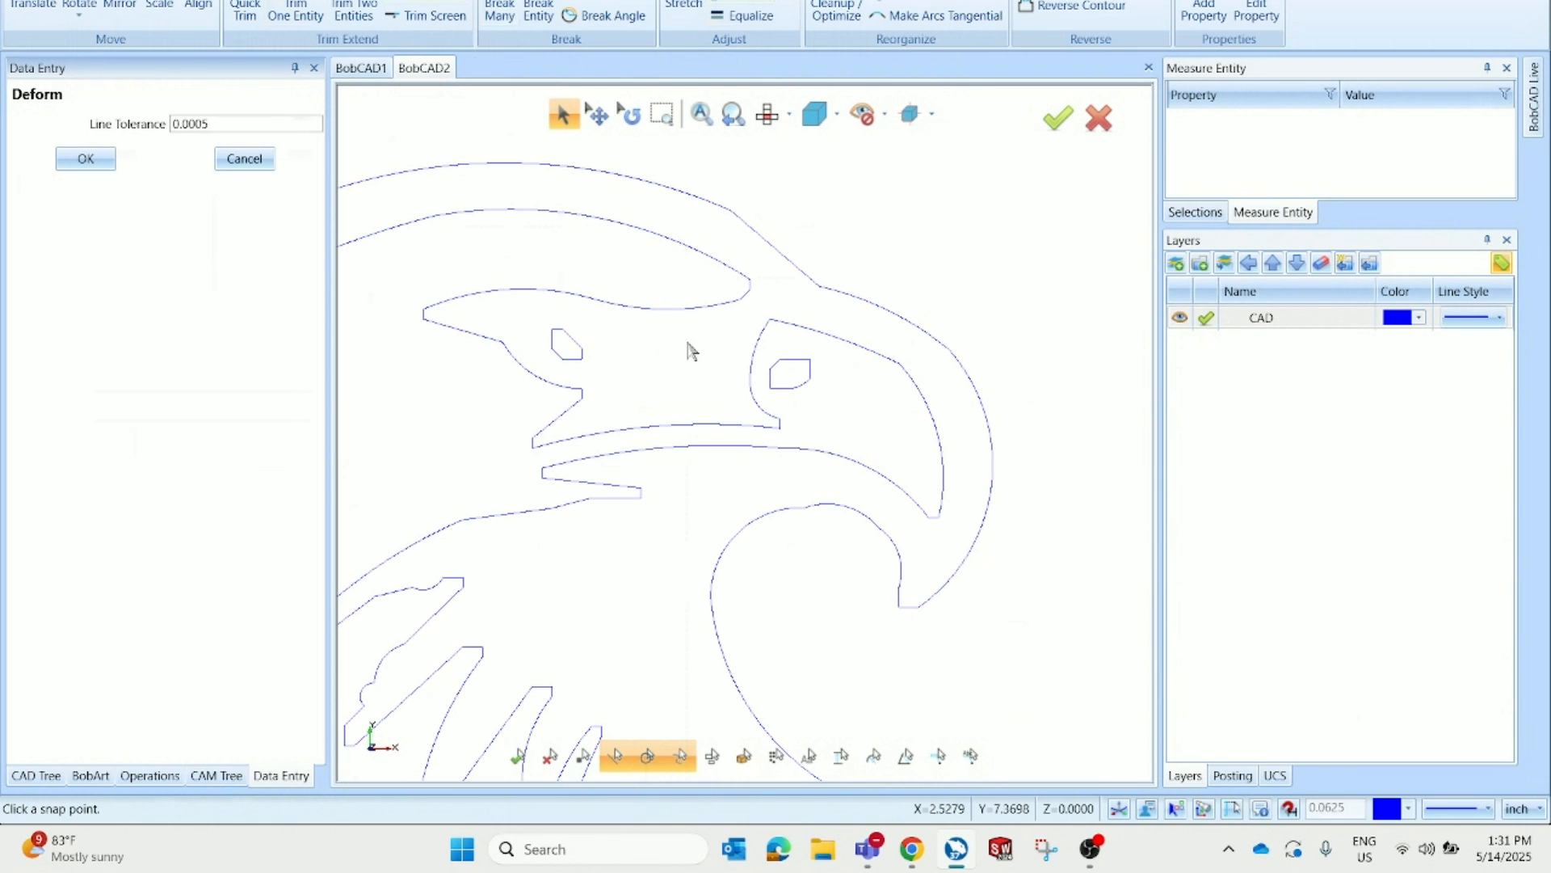
scroll(664, 339, down, 3)
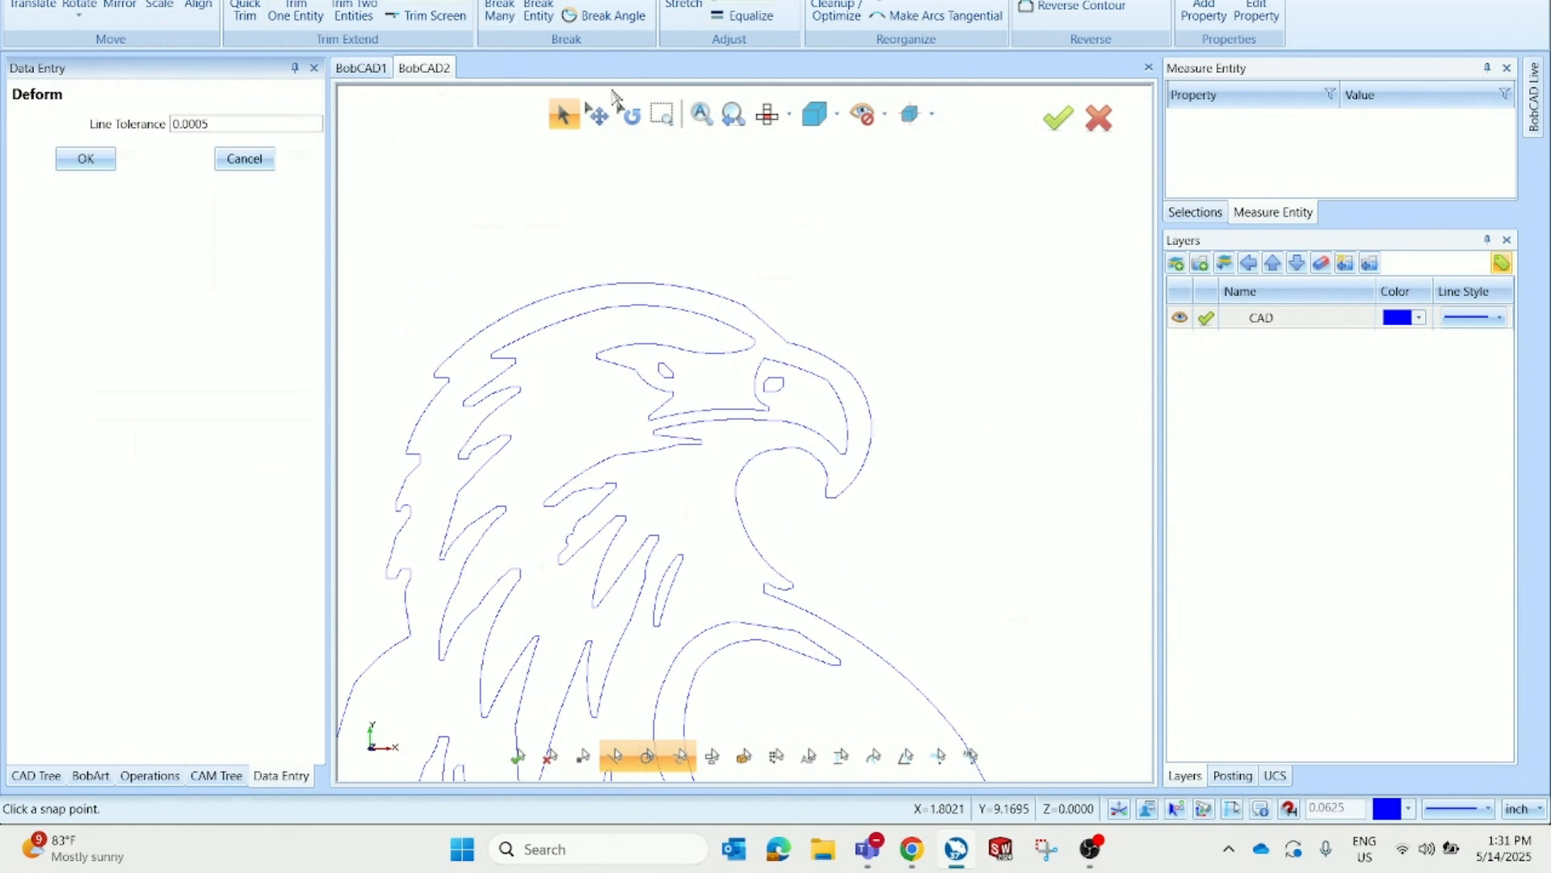
click(748, 2)
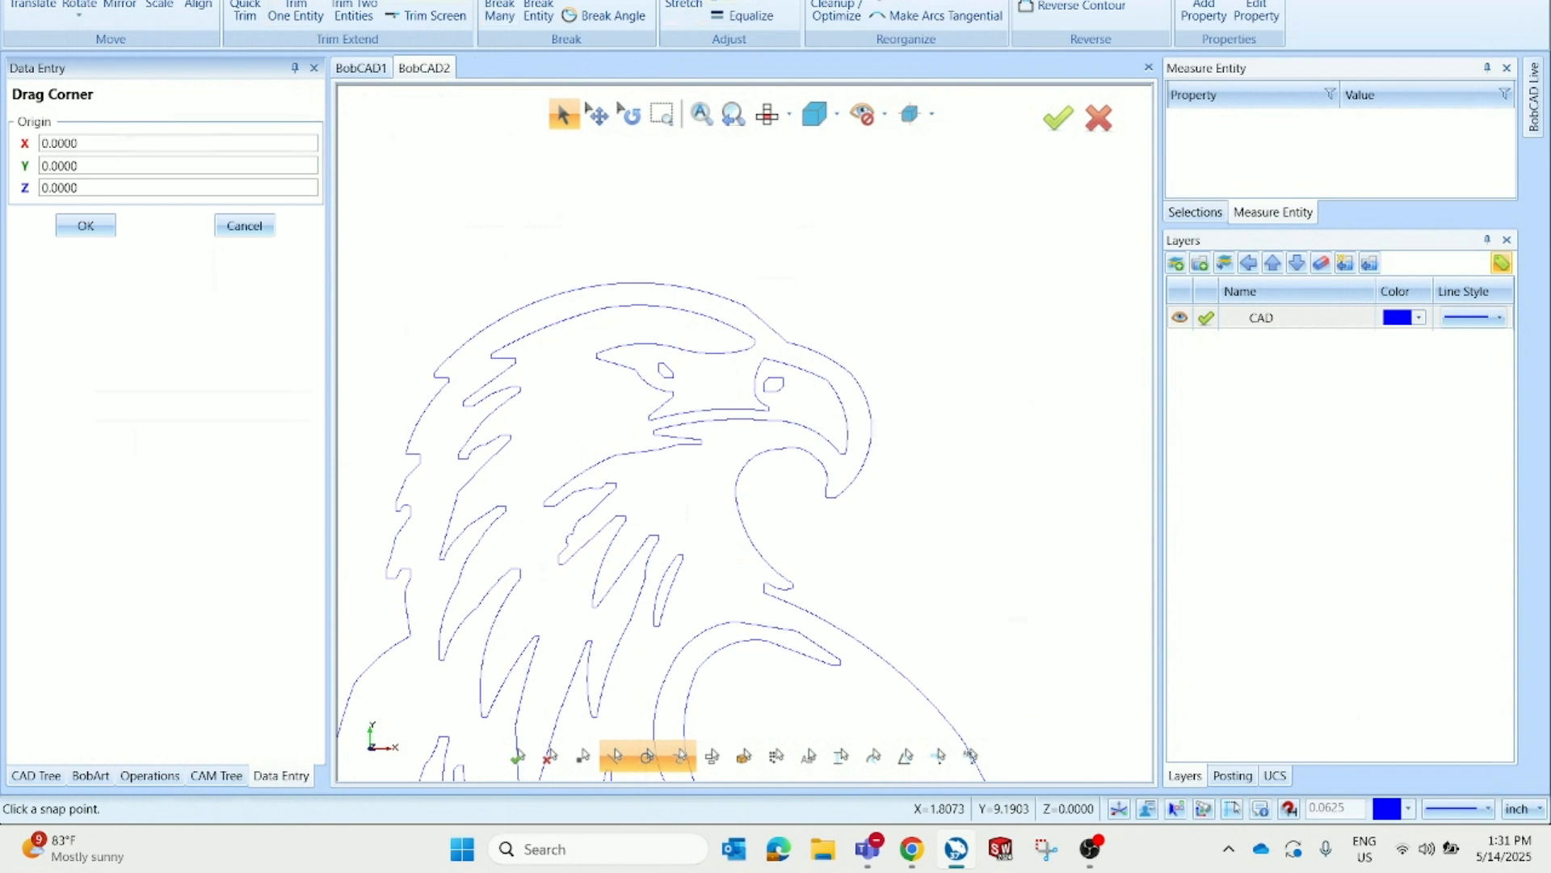
scroll(838, 467, up, 2)
scroll(840, 477, up, 2)
scroll(786, 522, up, 2)
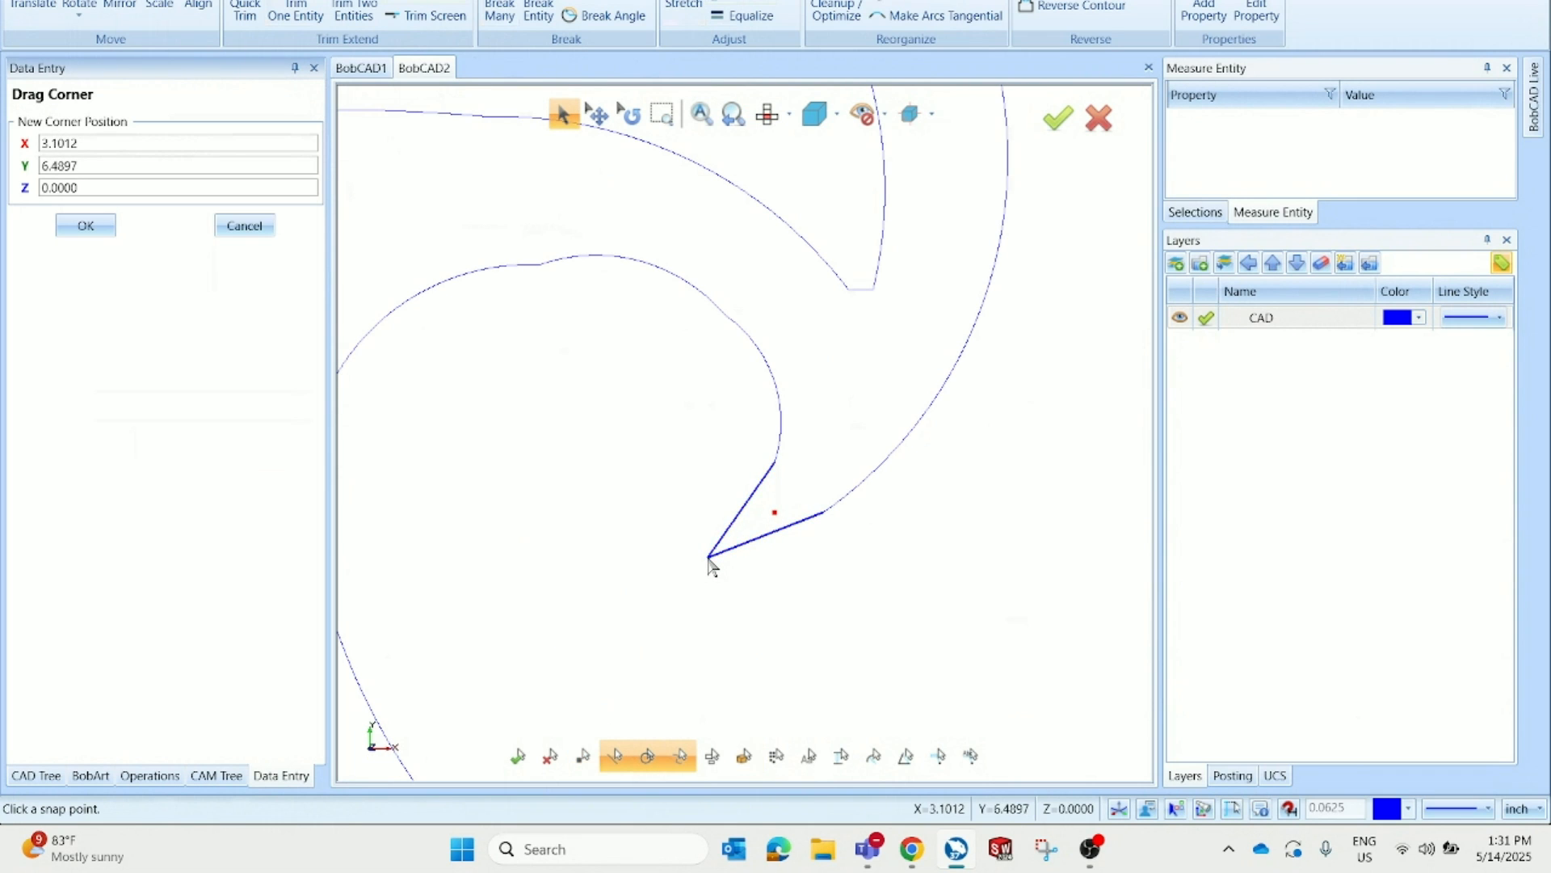
scroll(711, 557, down, 4)
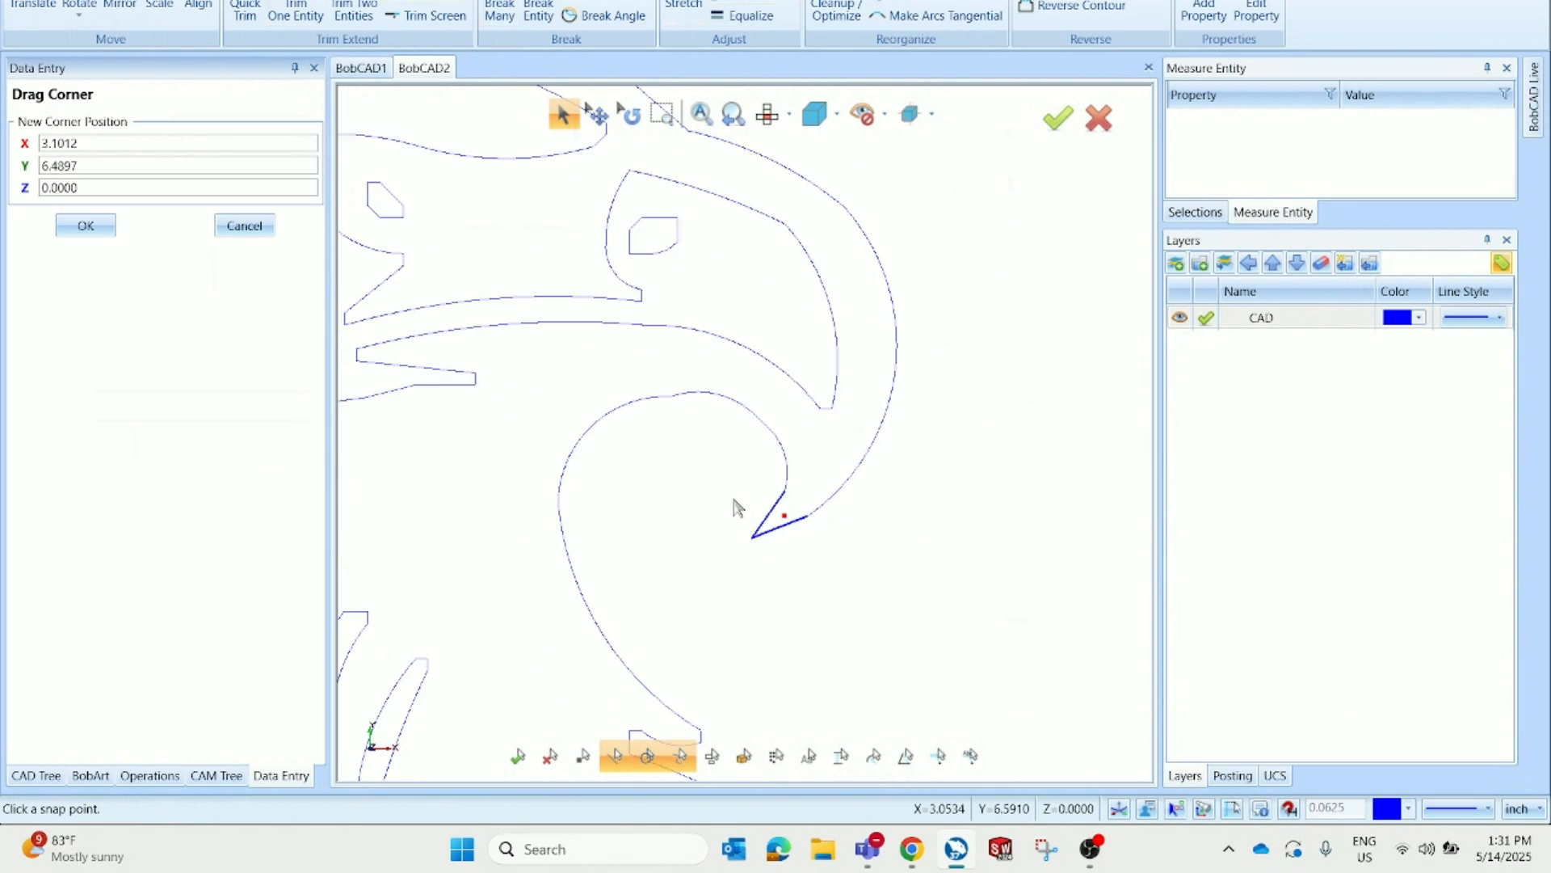
click(262, 229)
Edit the emboss model canvas to an X size of 6 and Y size of 8 inches and accept it
scroll(509, 250, down, 3)
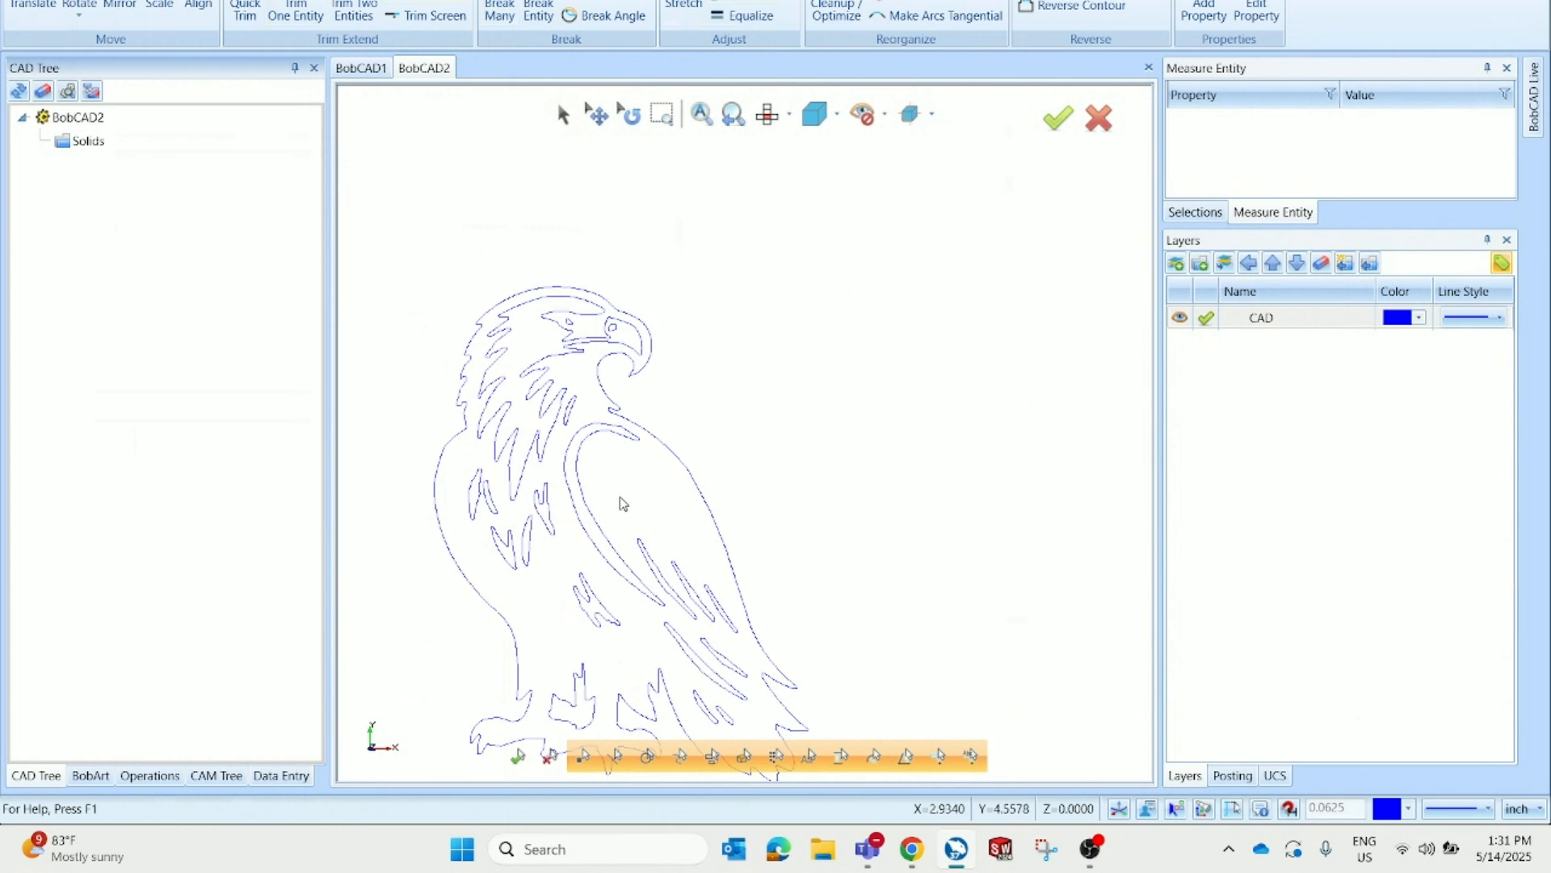
scroll(550, 365, down, 1)
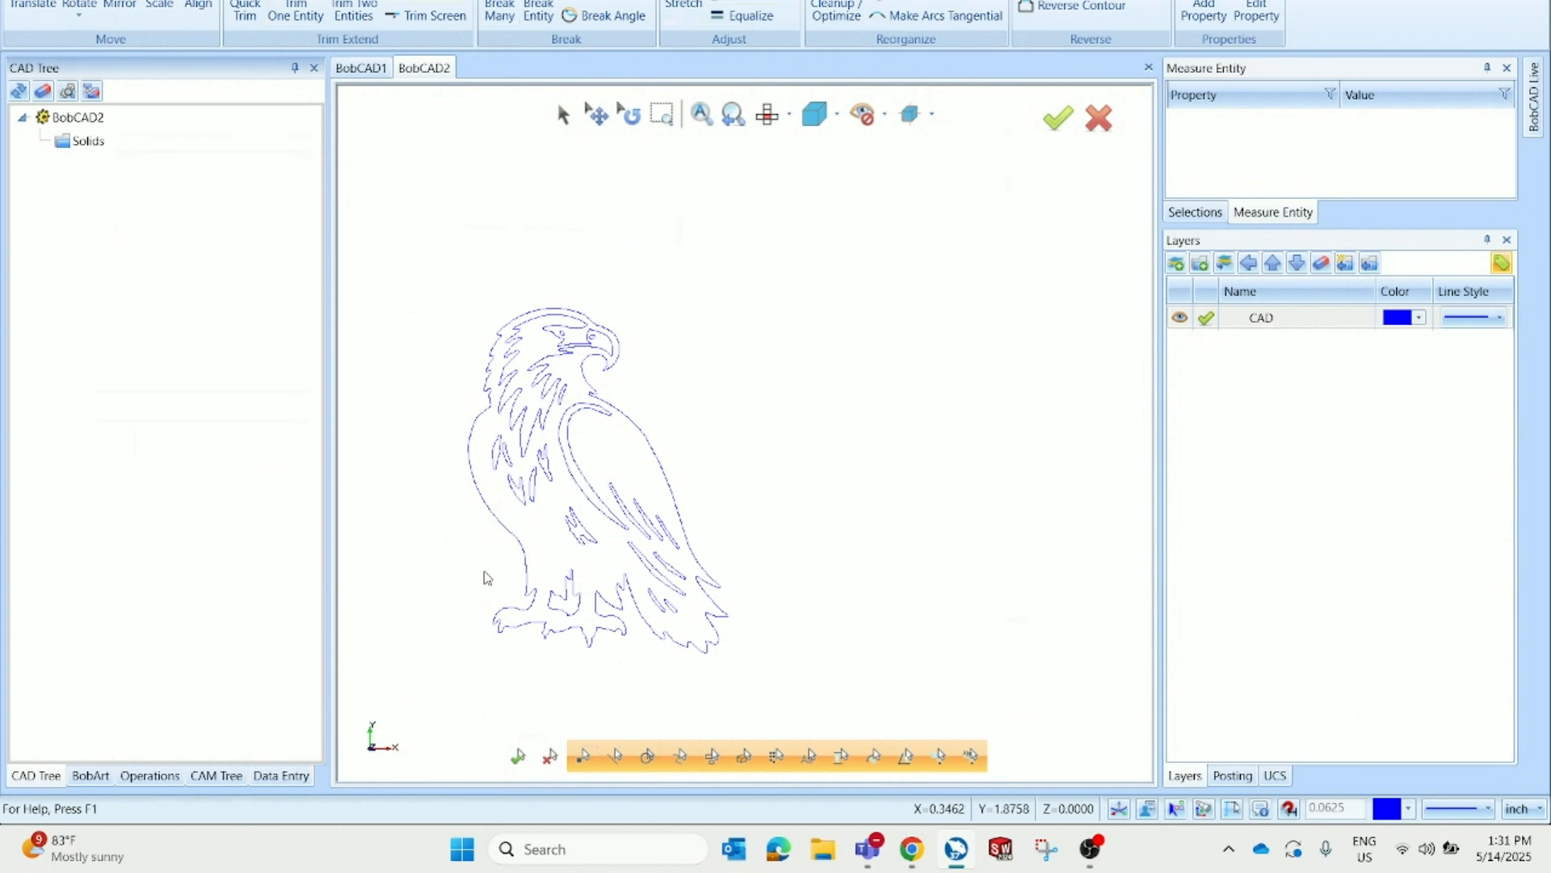
scroll(498, 579, up, 2)
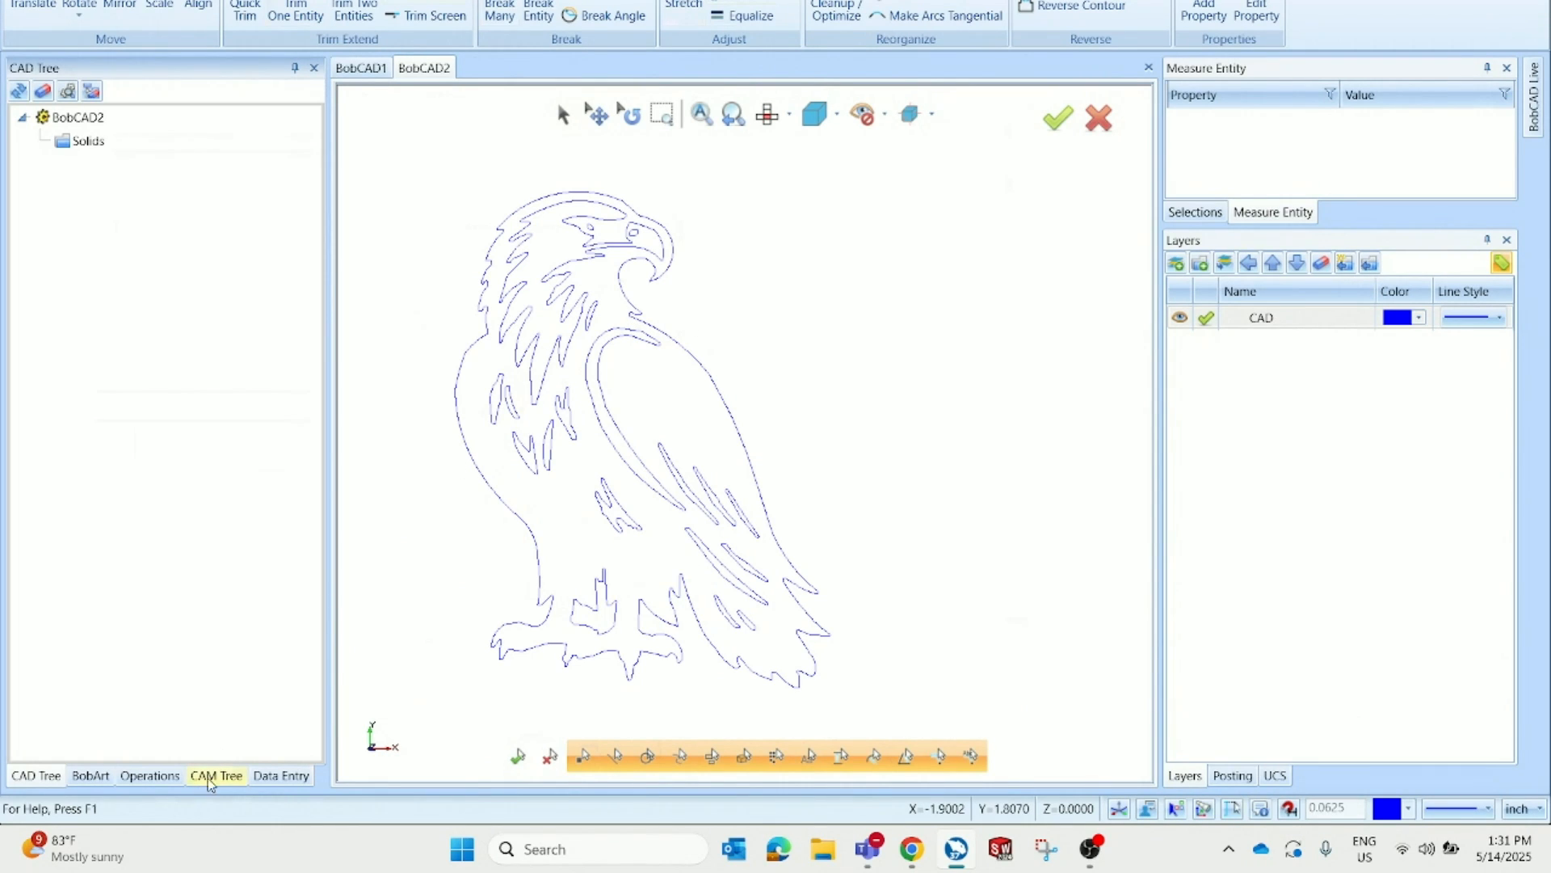
click(104, 778)
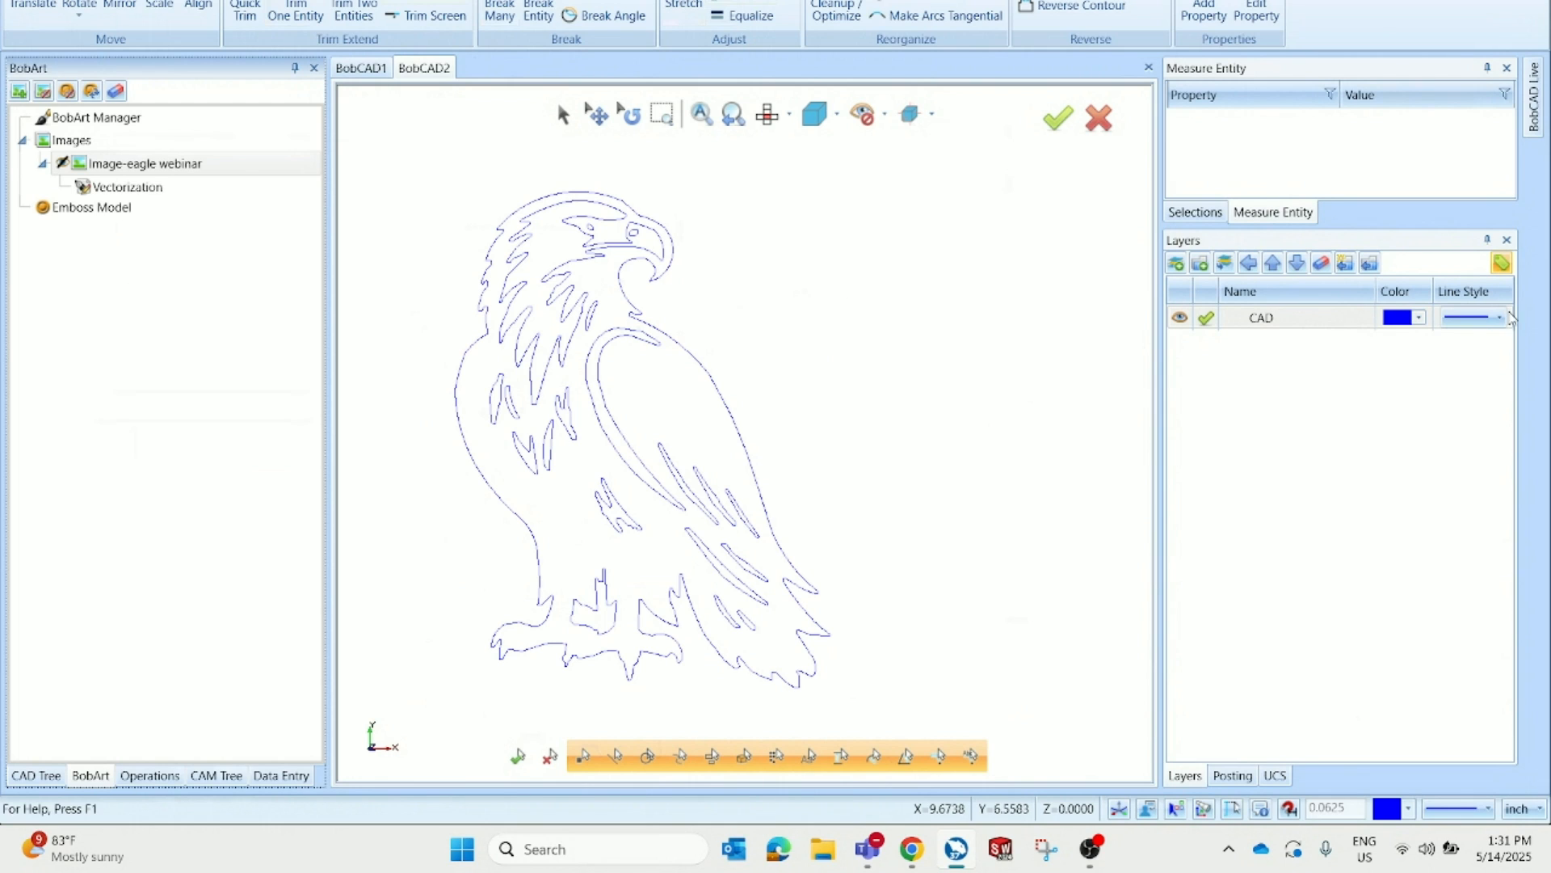
click(183, 207)
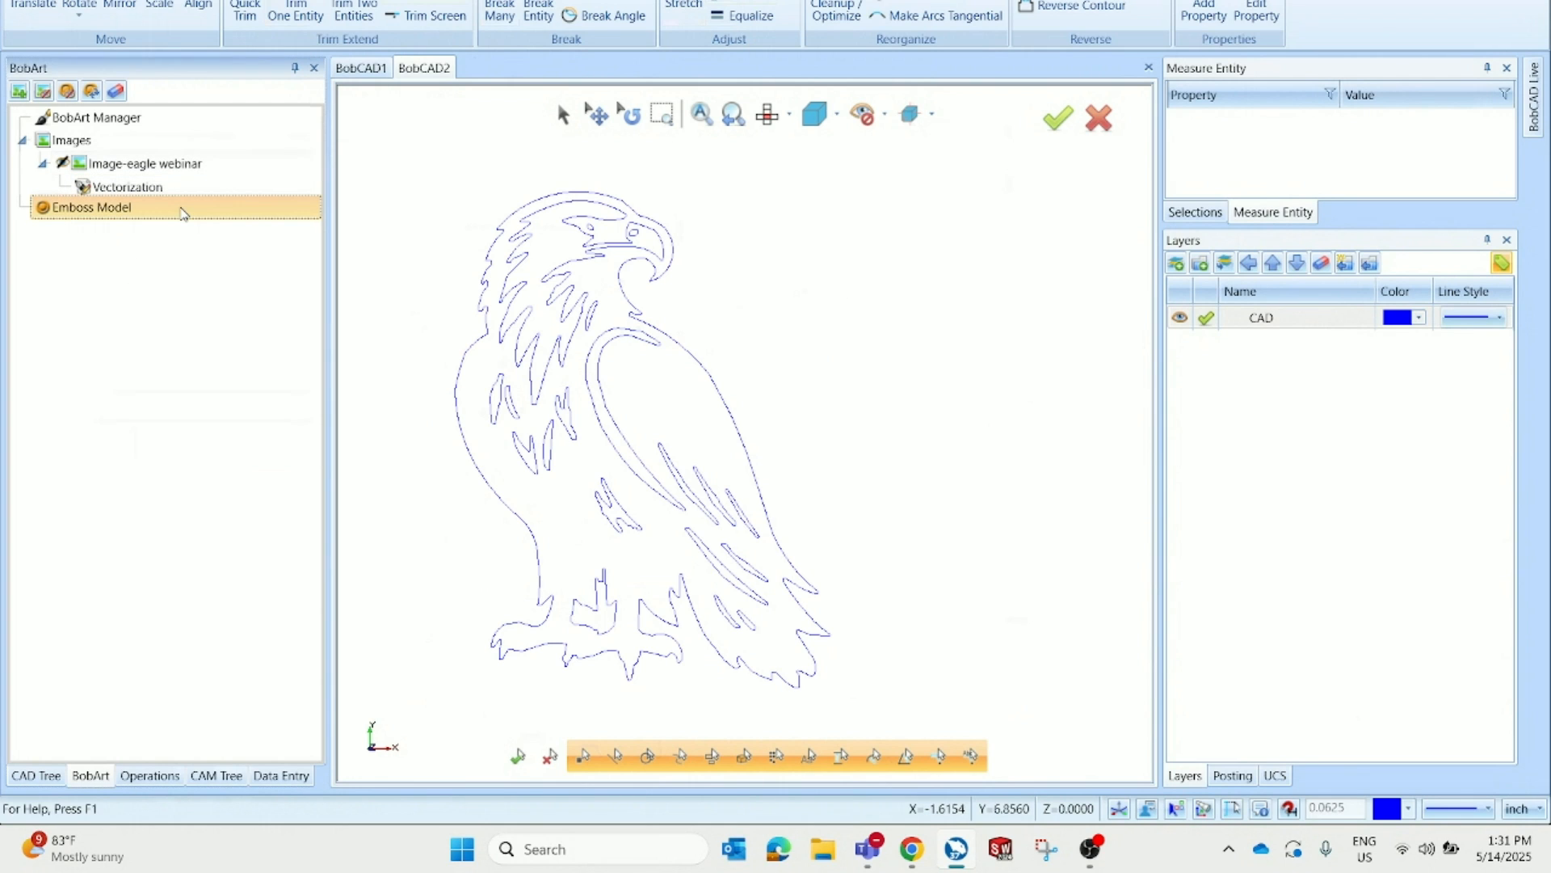
right_click(182, 214)
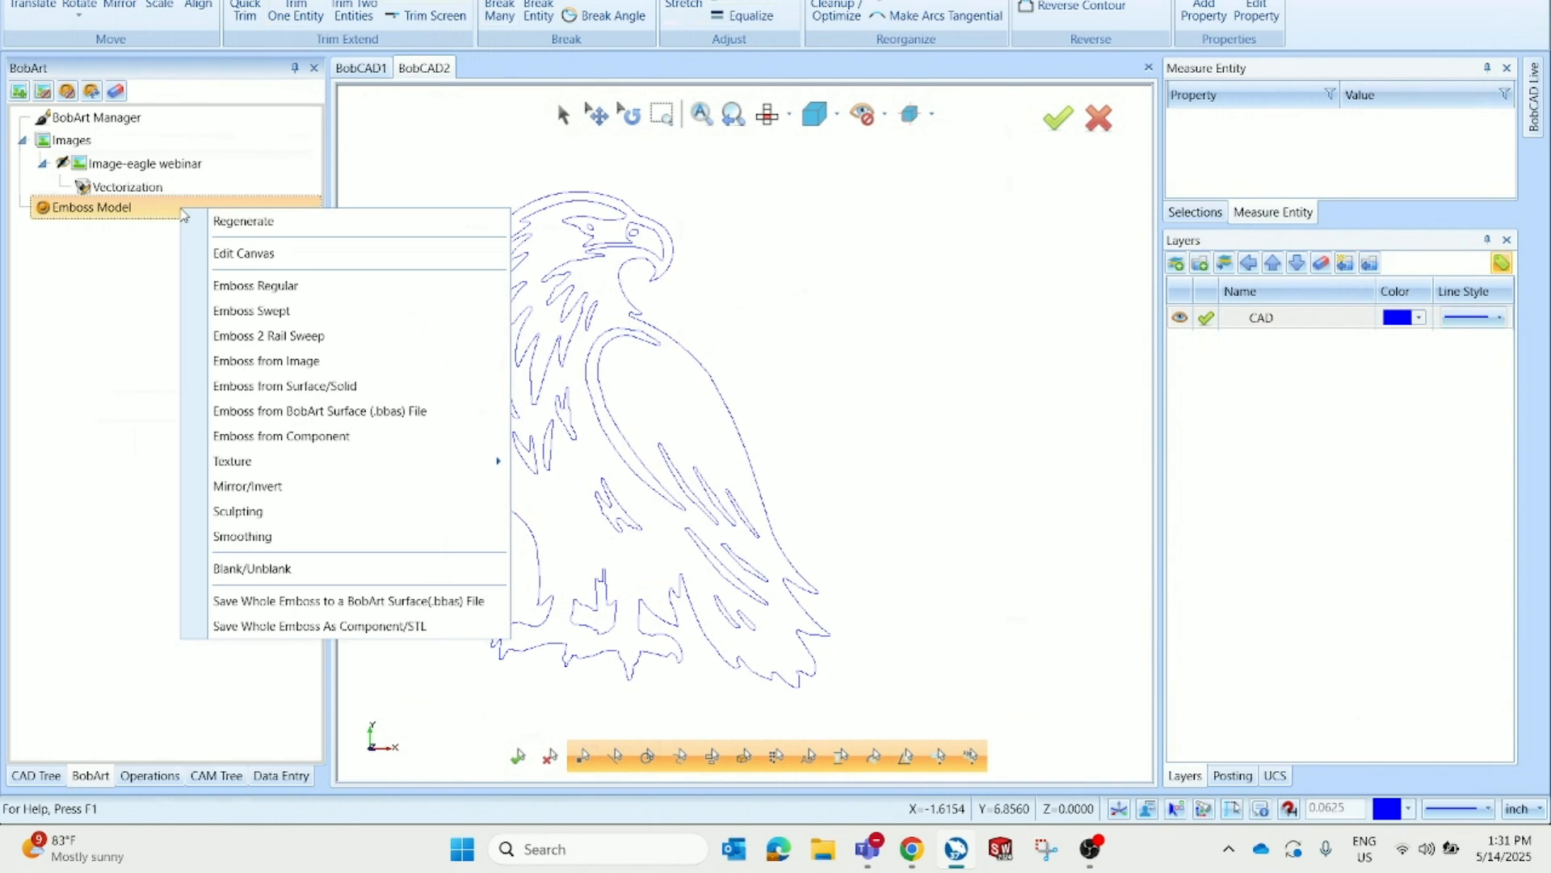
click(346, 255)
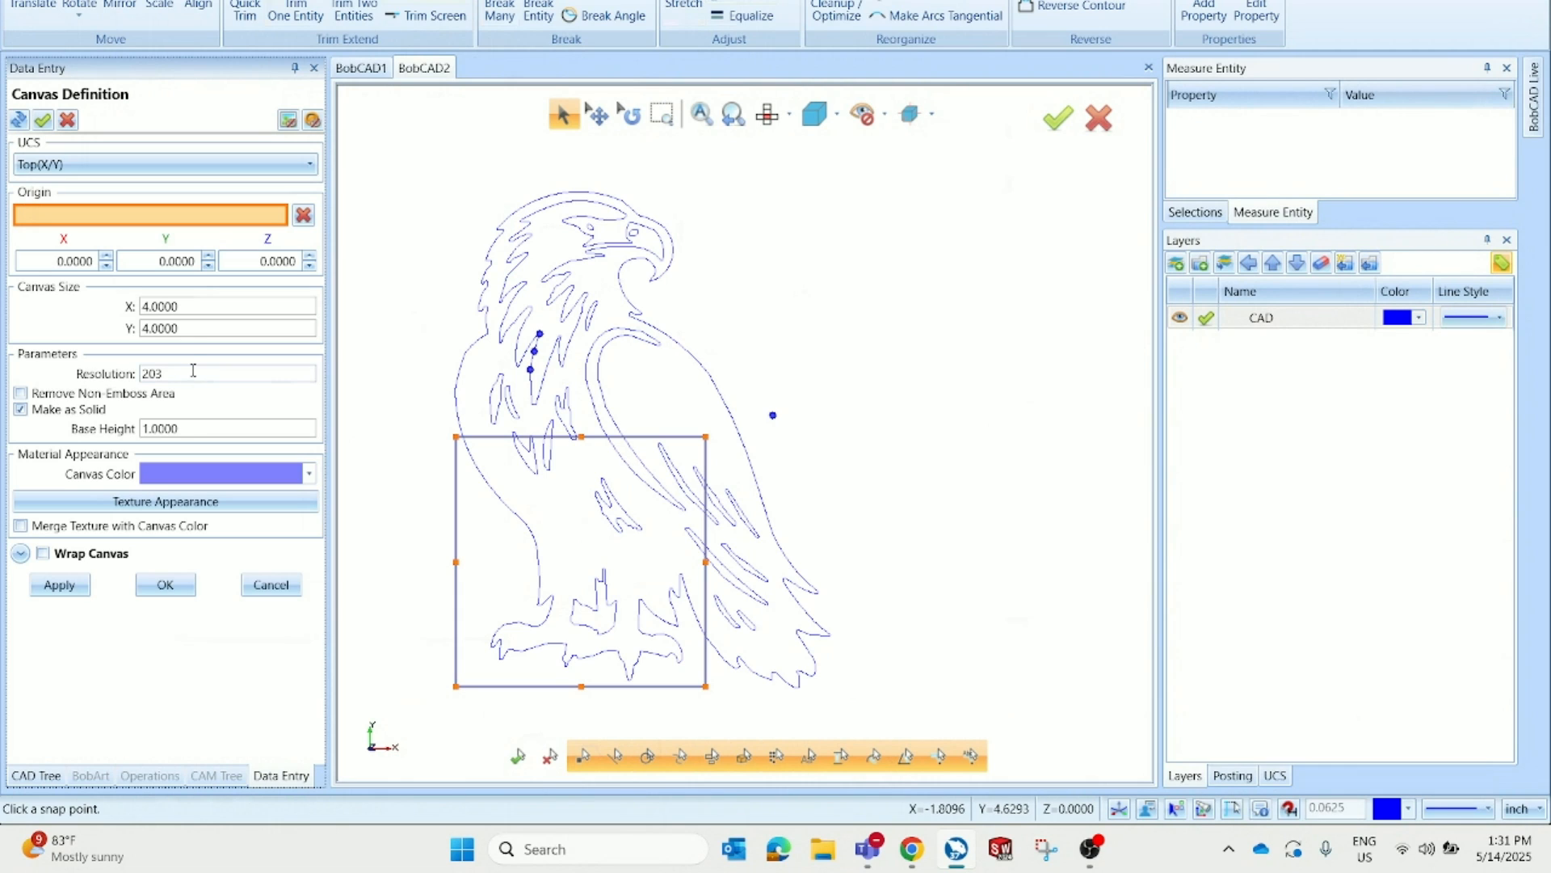
drag(197, 310, 120, 314)
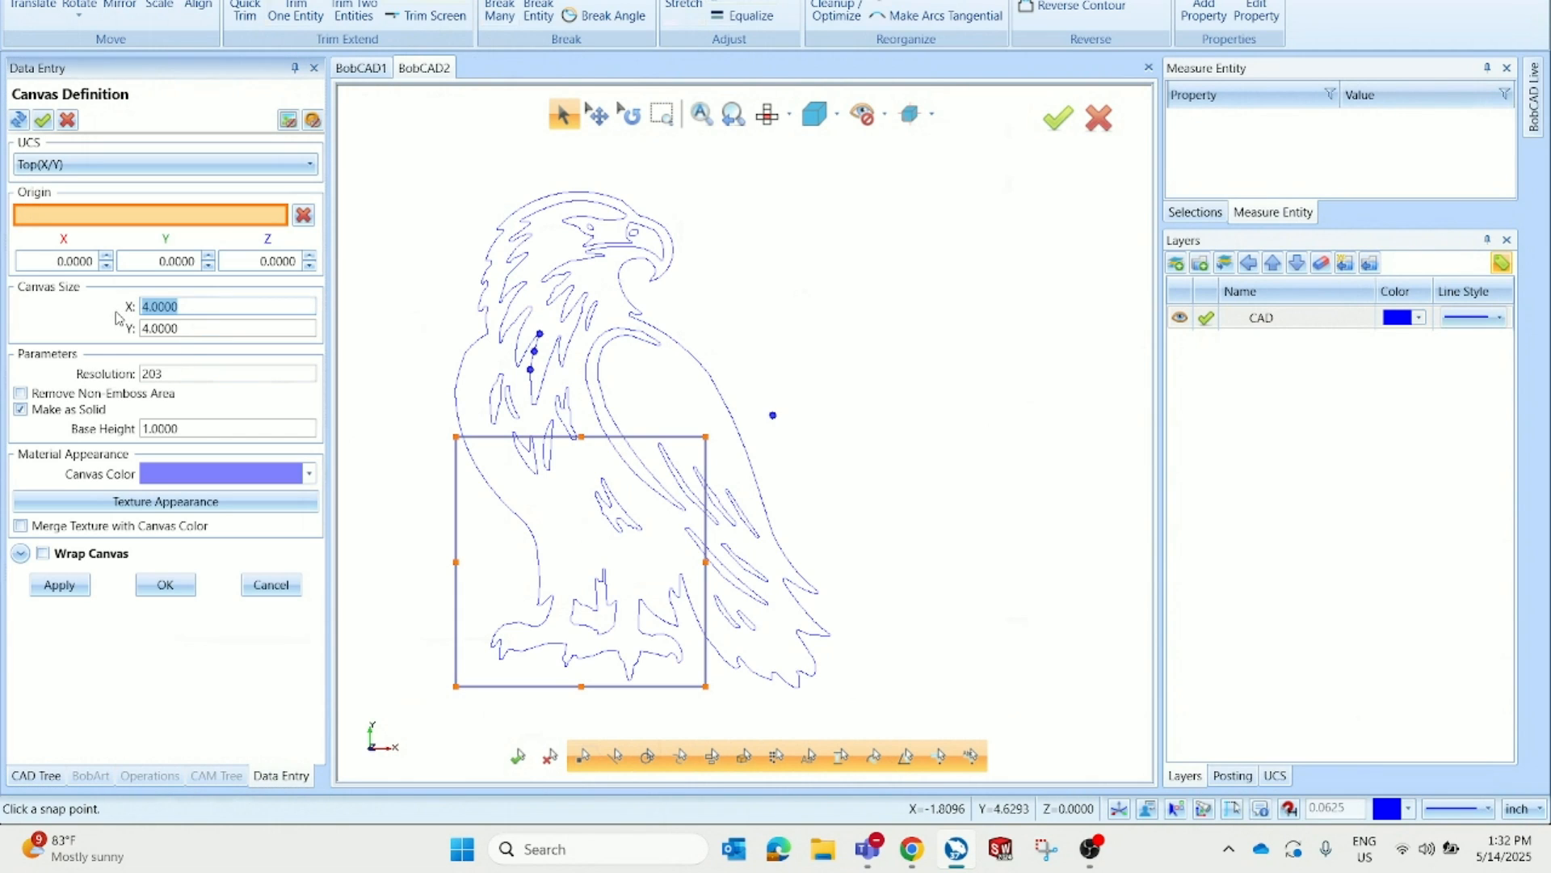
text(6)
key(Tab)
text(8)
key(Tab)
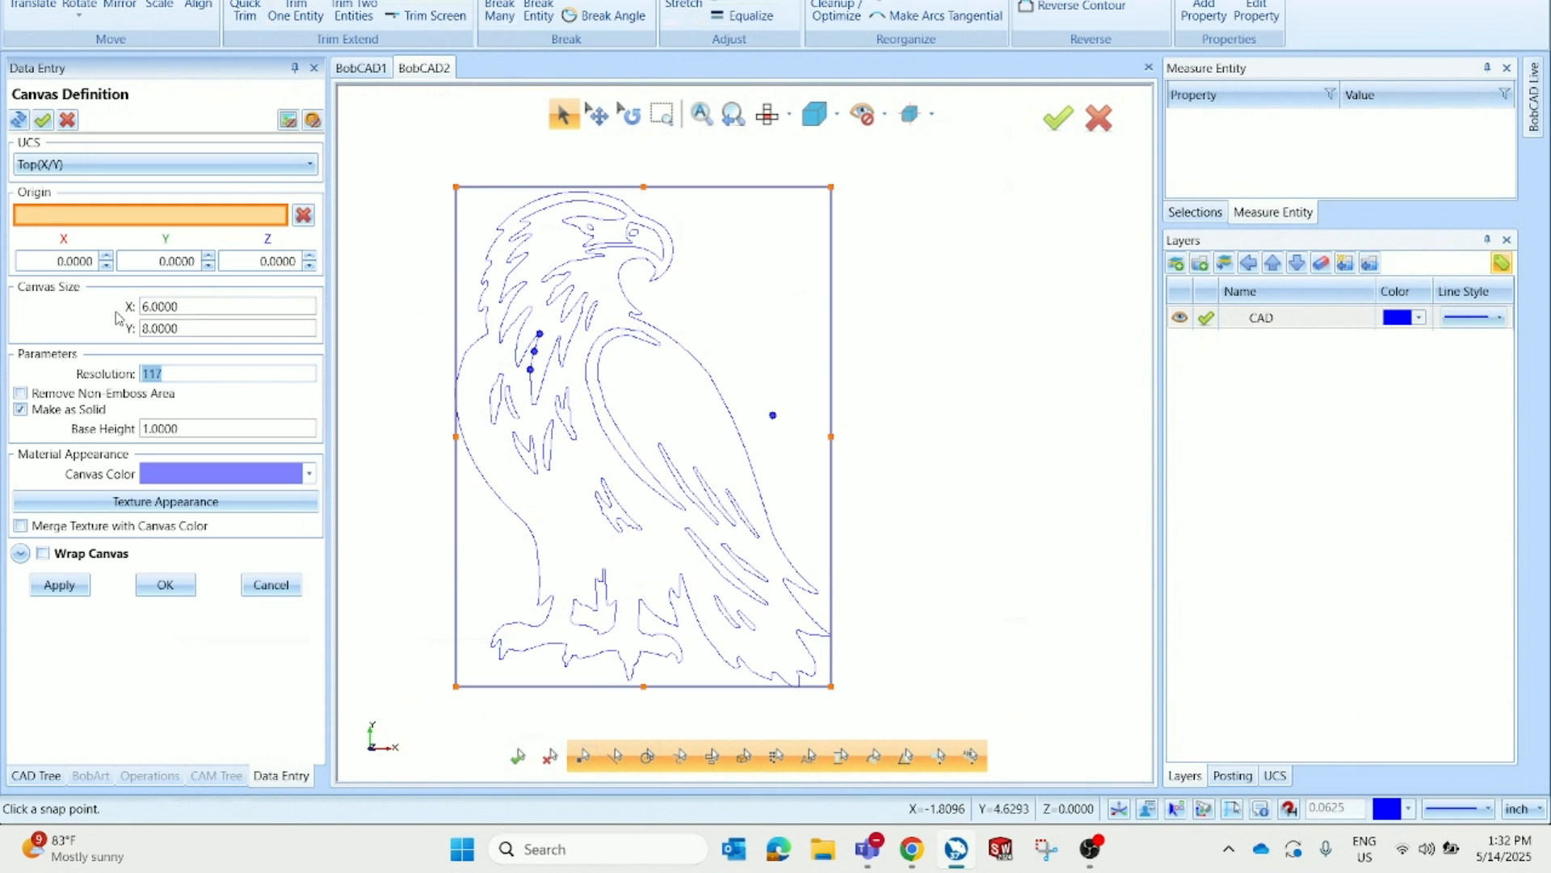
drag(236, 427, 127, 436)
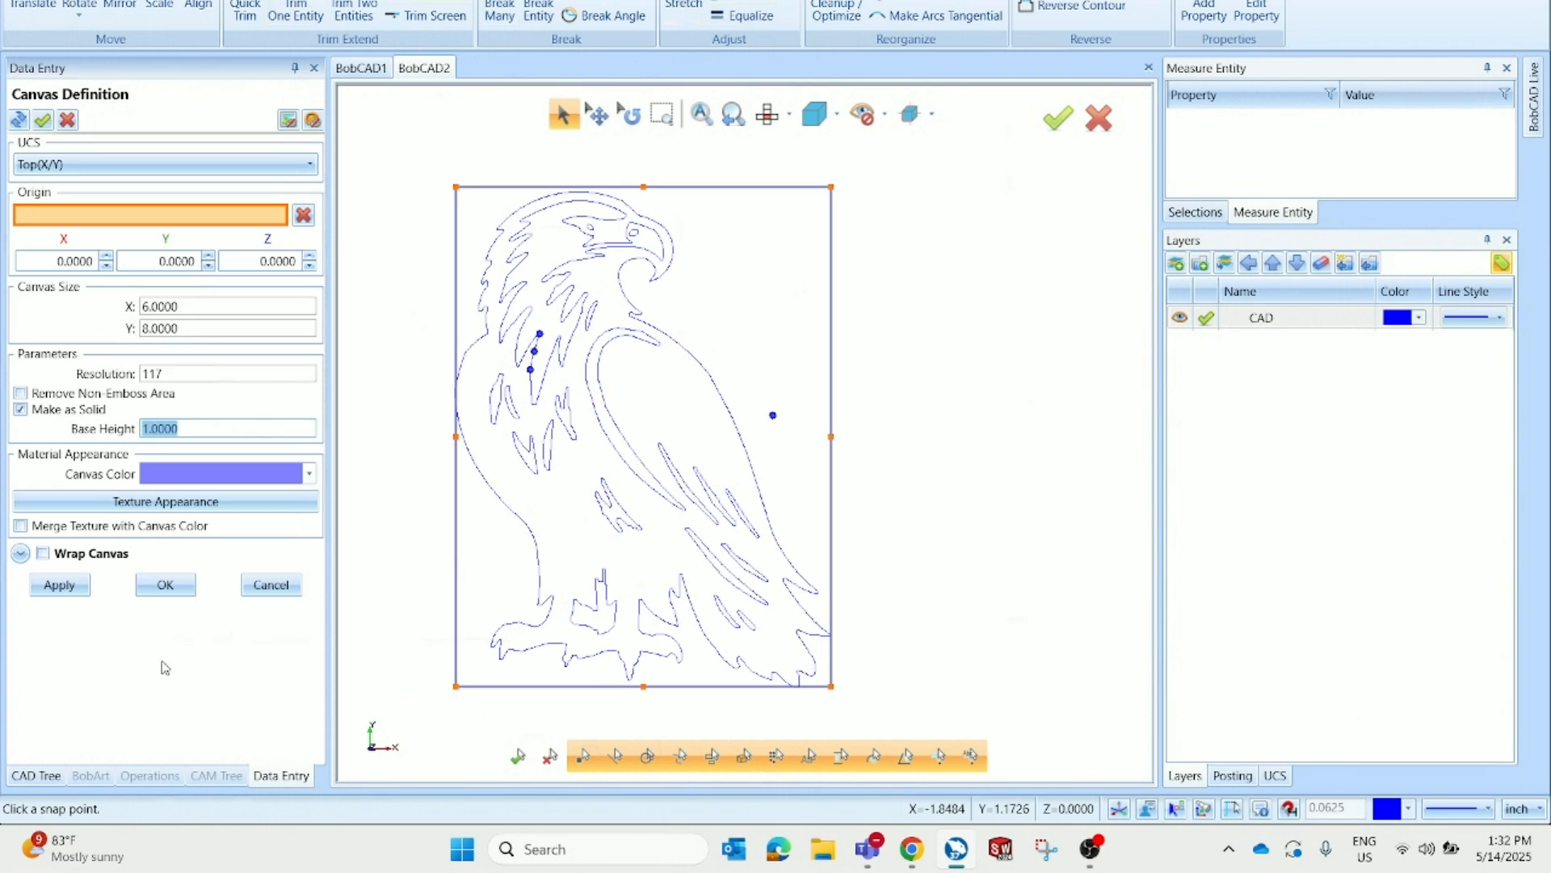
click(167, 587)
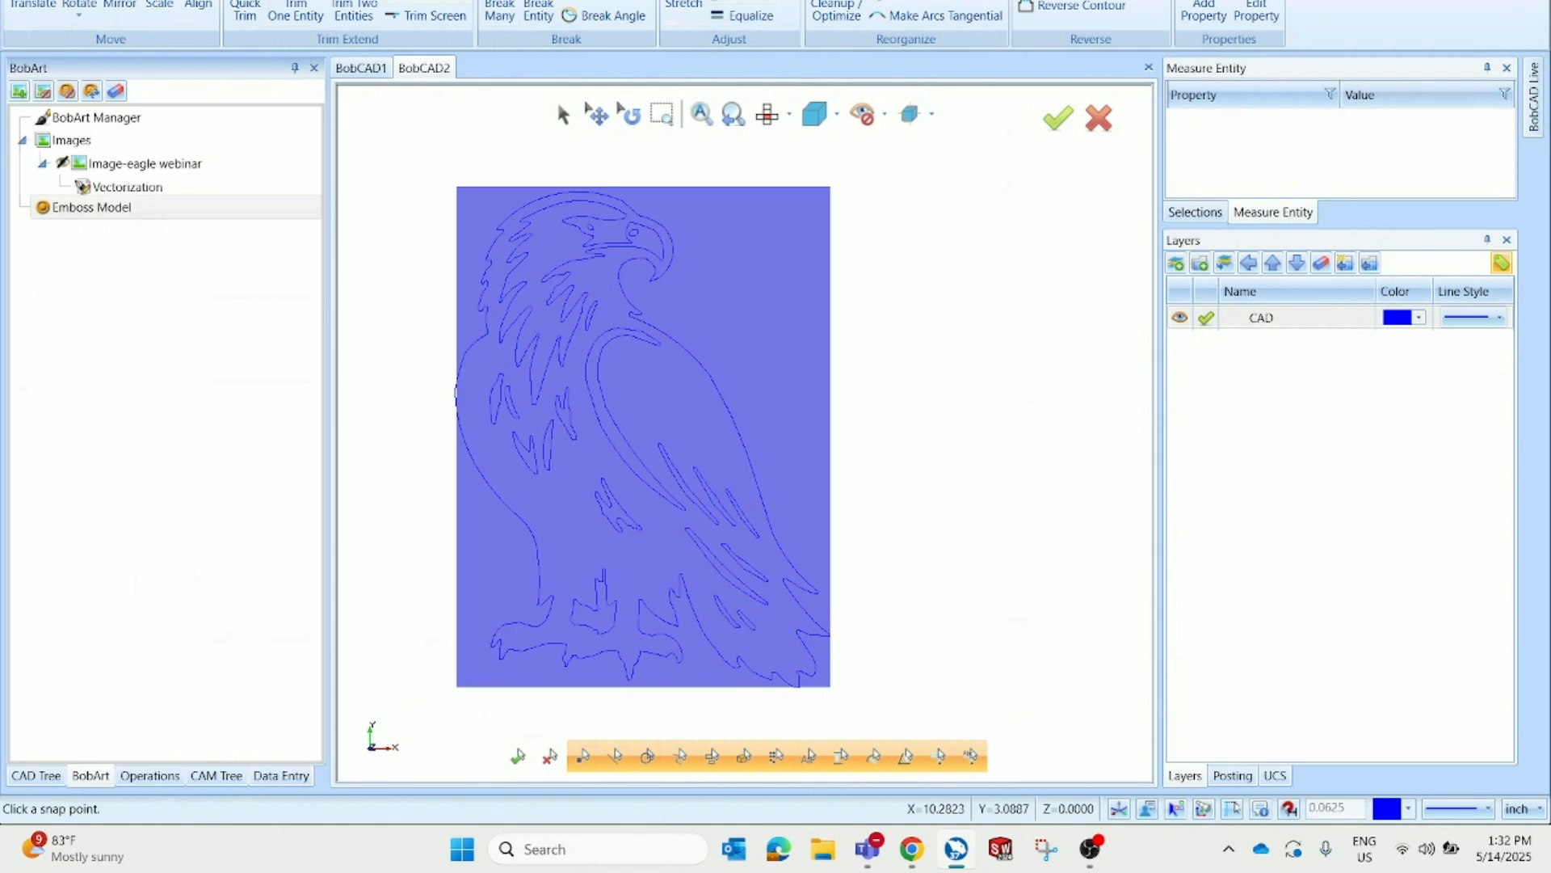
Create a regular emboss from all the vectorized eagle outline contours with the 0.25 convex arc cross-section
middle_drag(1009, 536, 1010, 431)
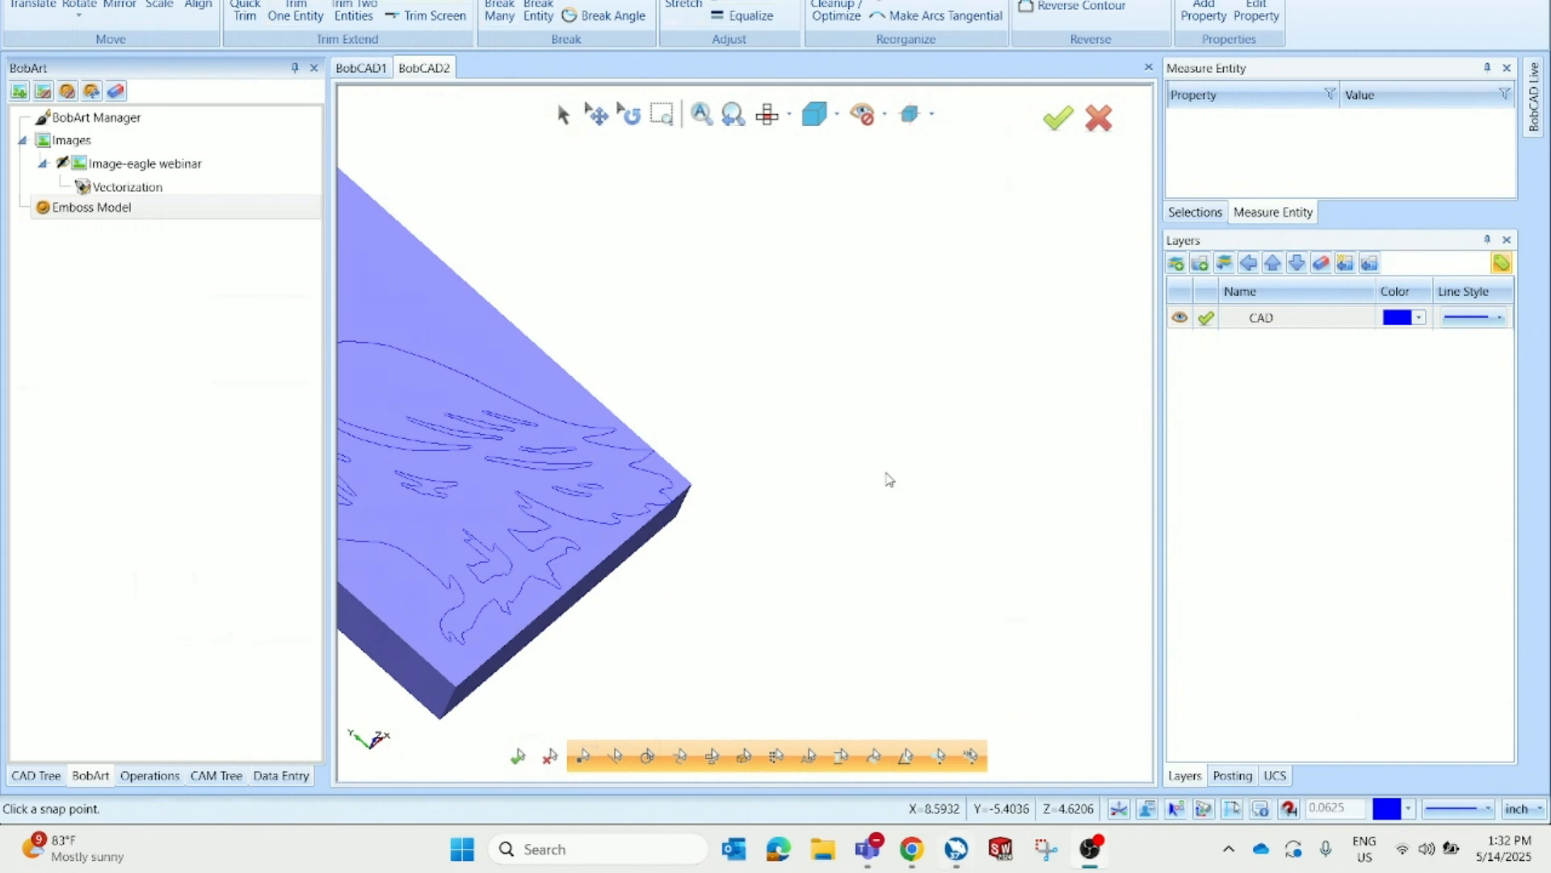
scroll(886, 478, down, 5)
scroll(568, 495, up, 4)
middle_drag(995, 531, 989, 527)
scroll(989, 527, up, 2)
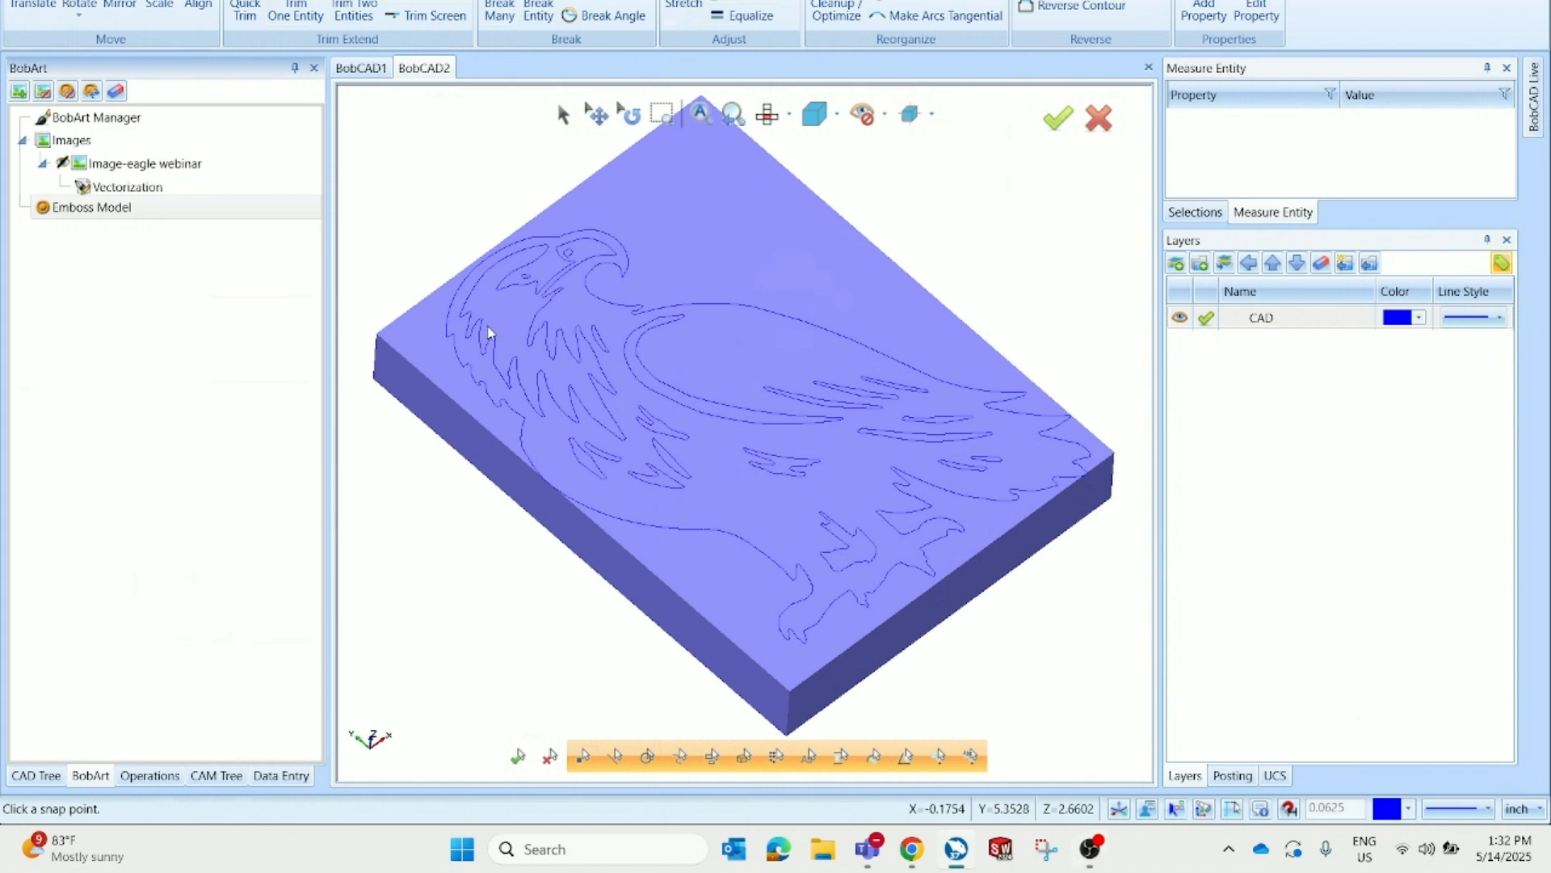
right_click(202, 213)
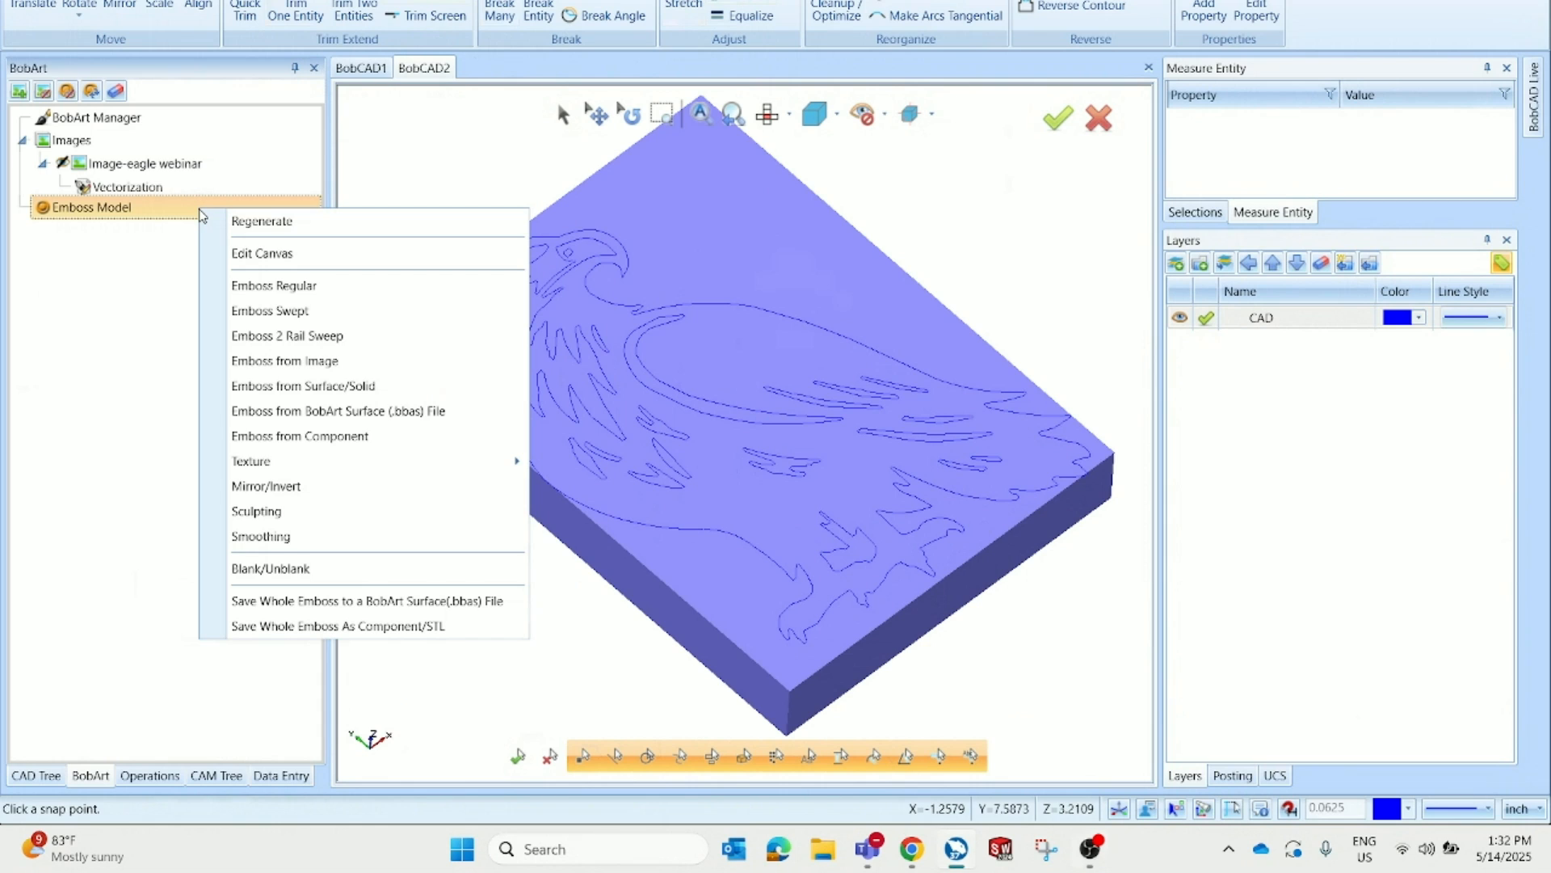
click(267, 287)
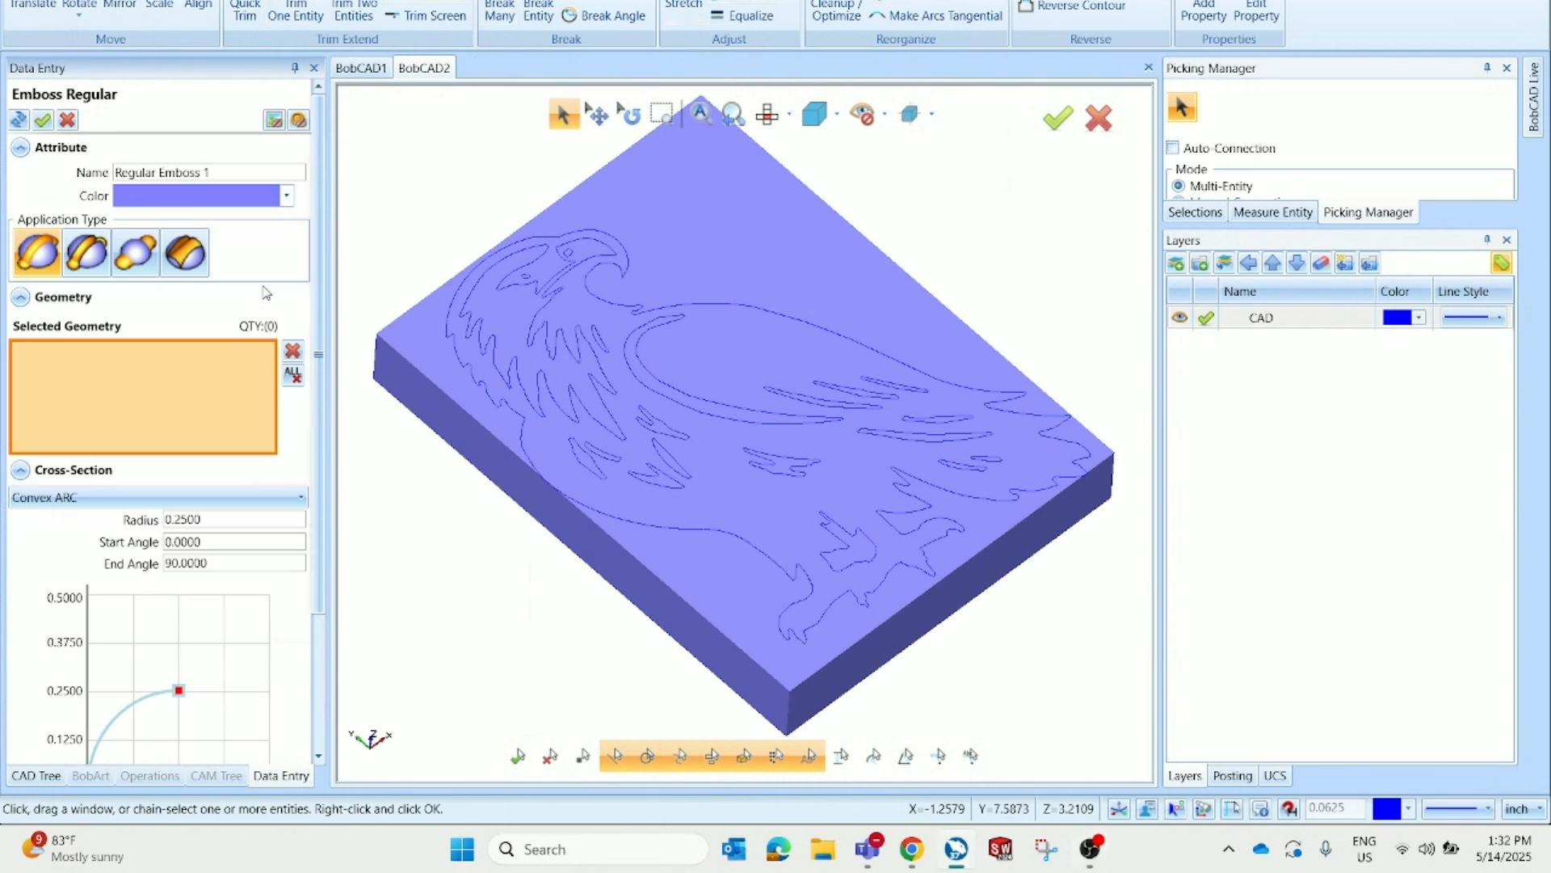
click(661, 526)
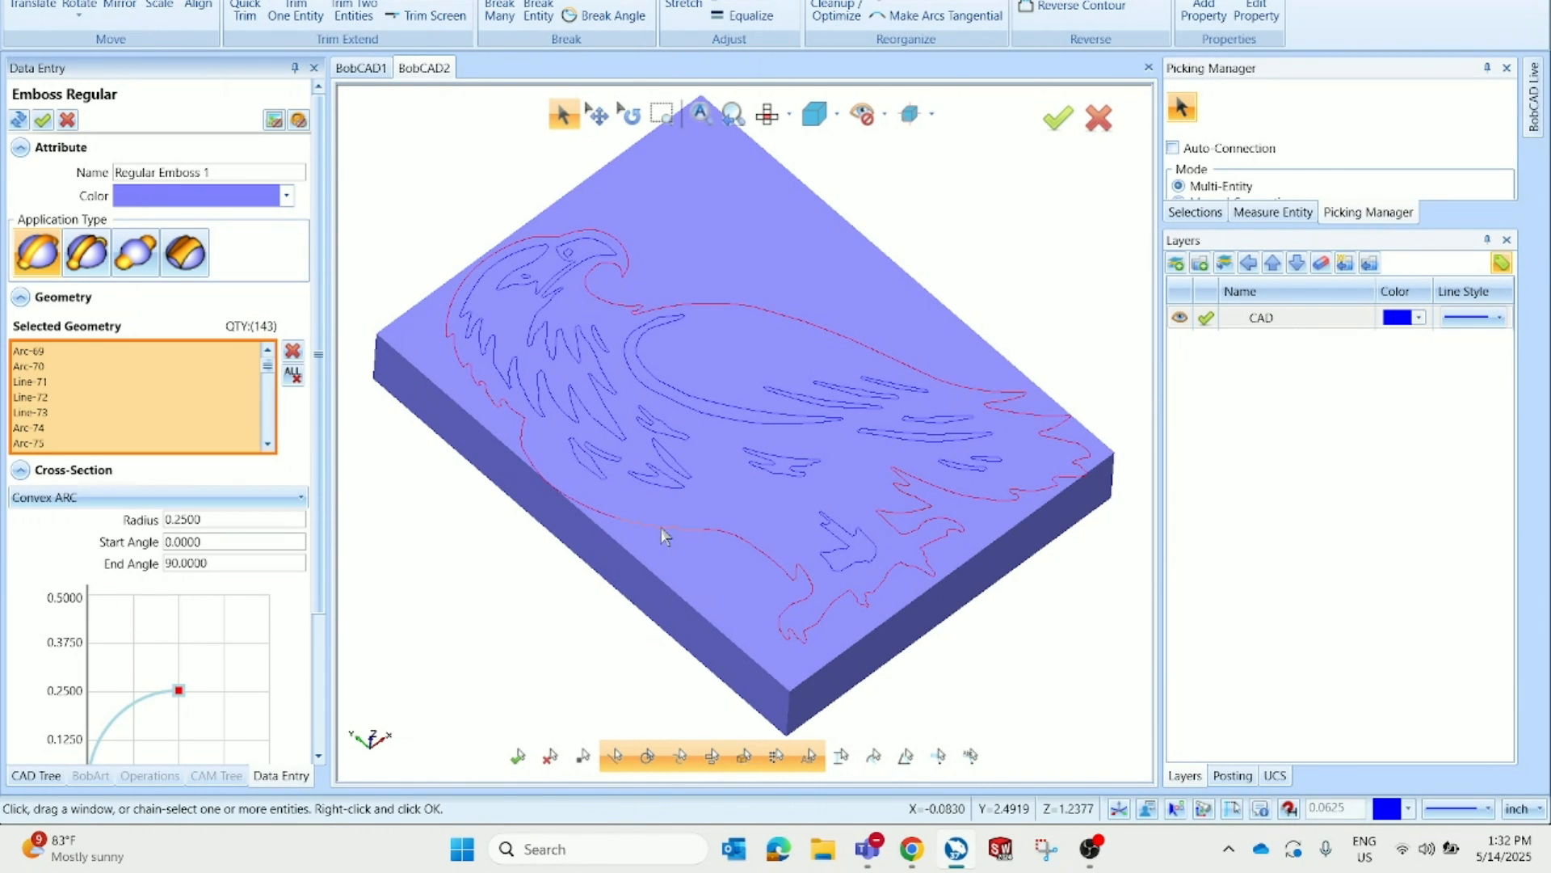
click(654, 394)
click(878, 383)
click(530, 347)
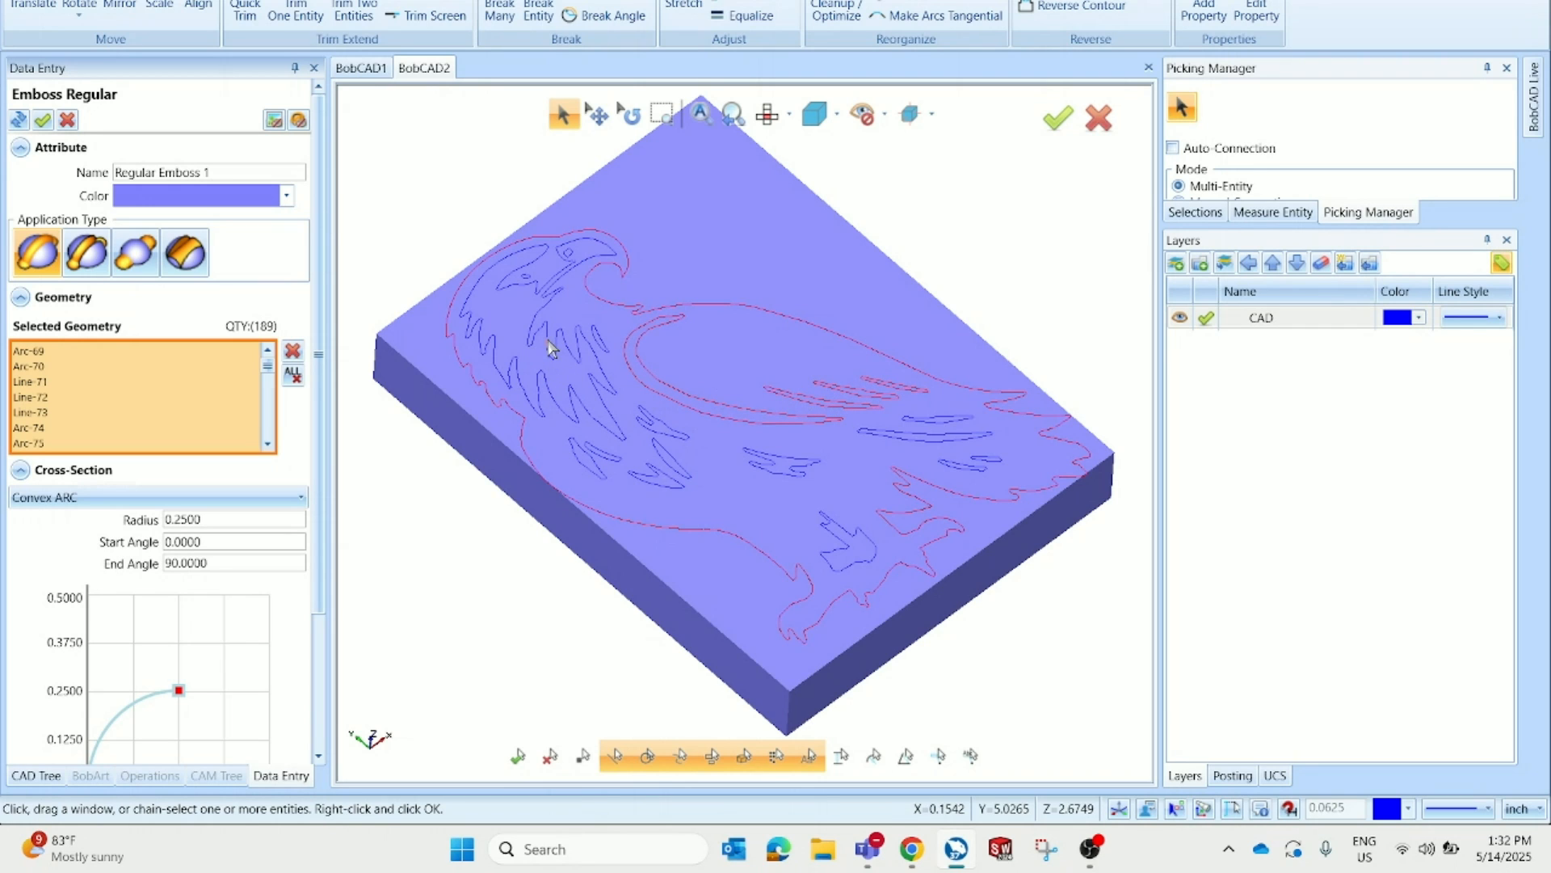
click(549, 349)
scroll(287, 436, down, 3)
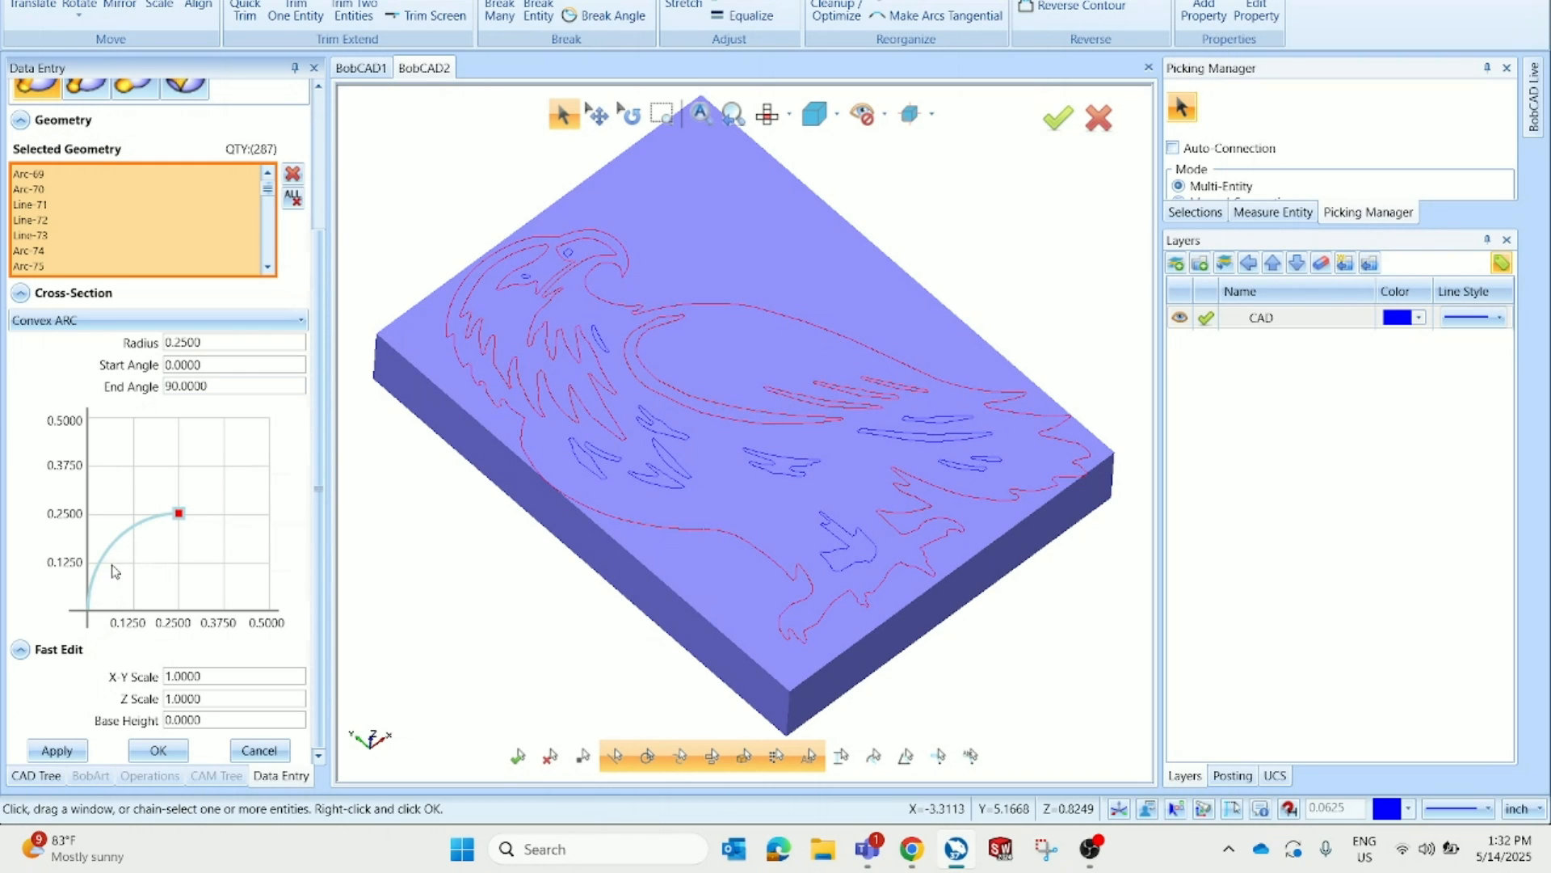
click(151, 752)
Orbit and zoom around the embossed block to inspect the raised eagle profile
scroll(637, 496, down, 2)
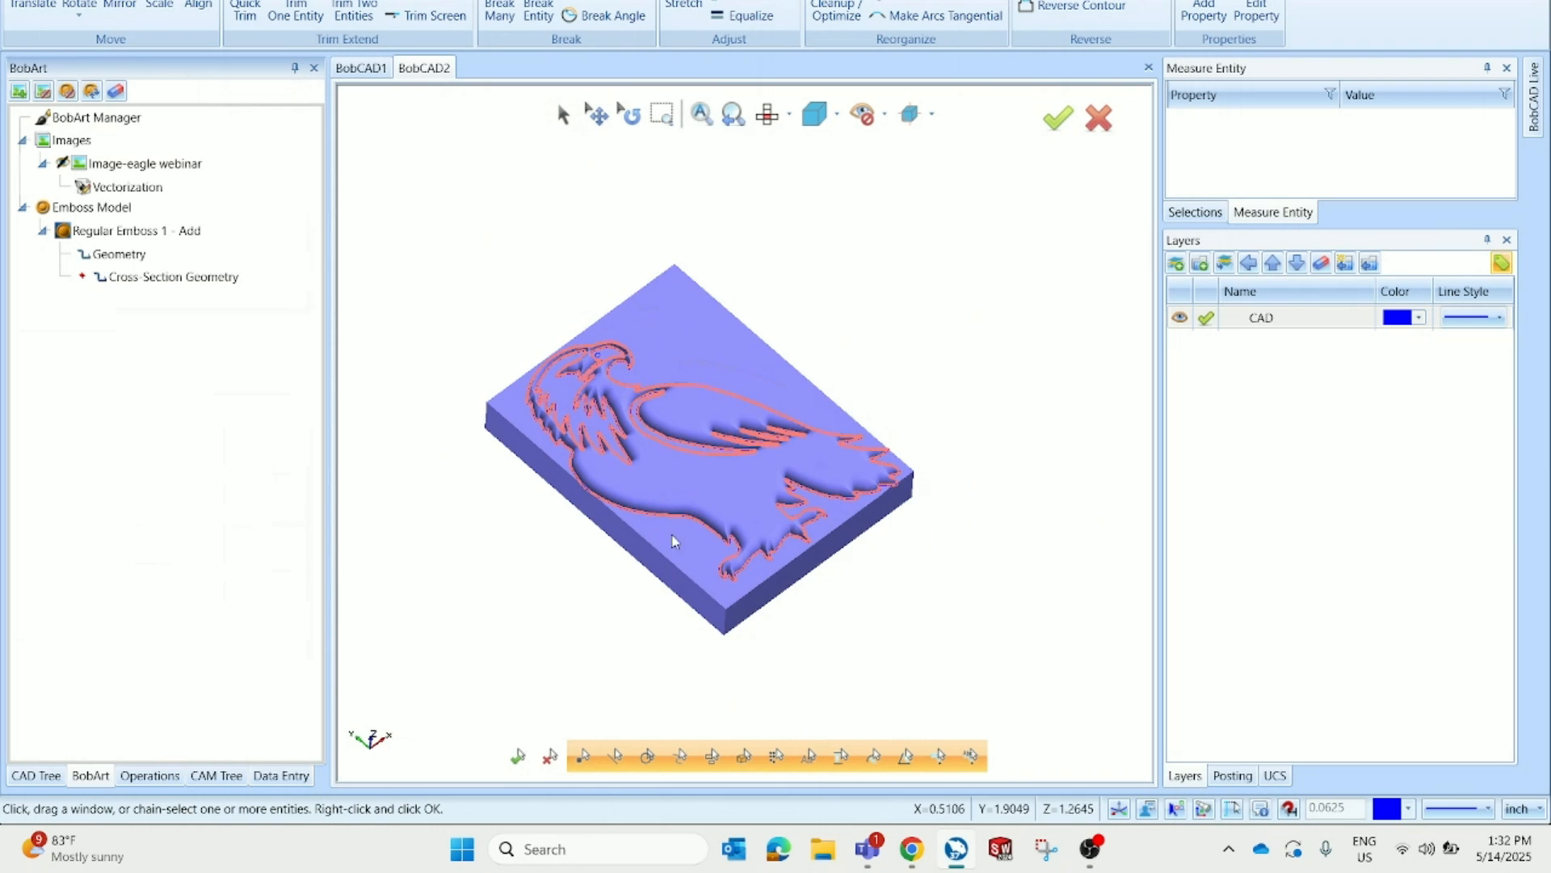
middle_drag(675, 542, 838, 457)
scroll(758, 490, up, 2)
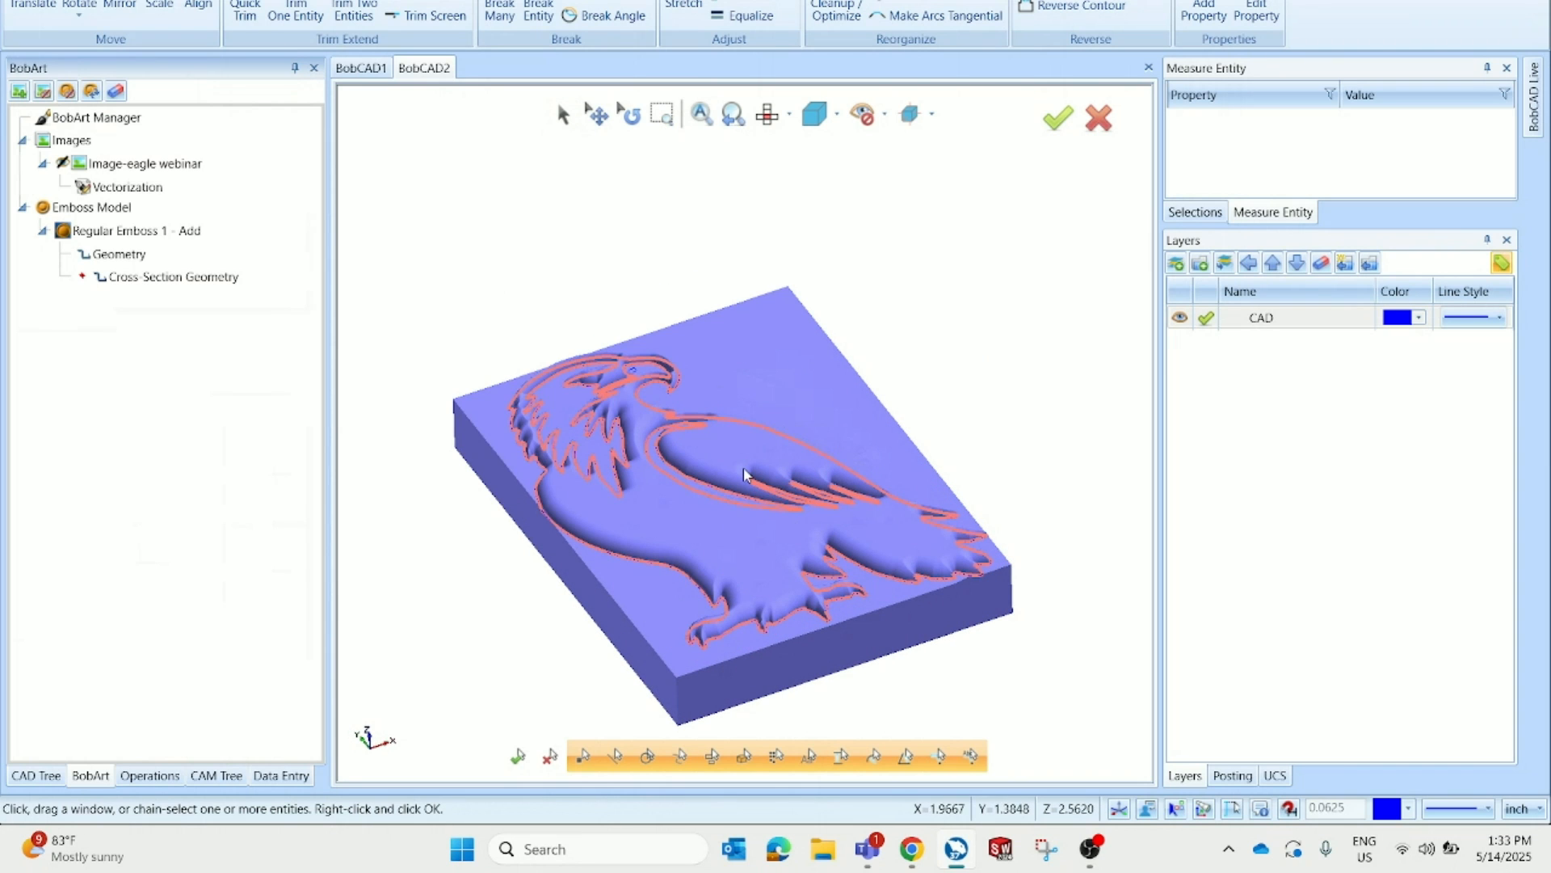
middle_drag(744, 473, 751, 685)
scroll(755, 690, up, 5)
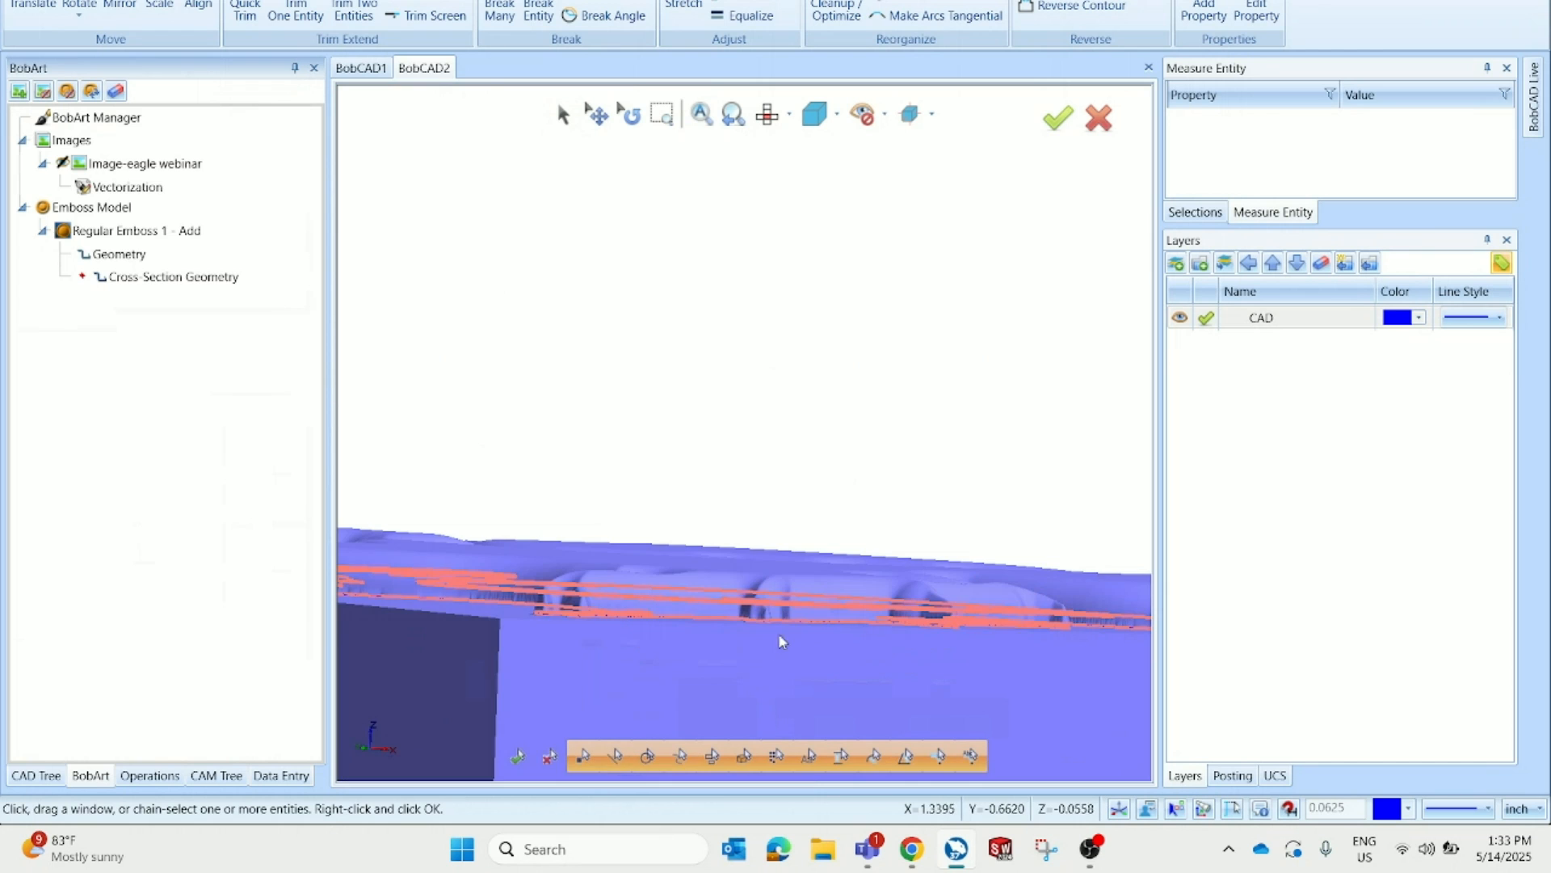
scroll(756, 511, down, 4)
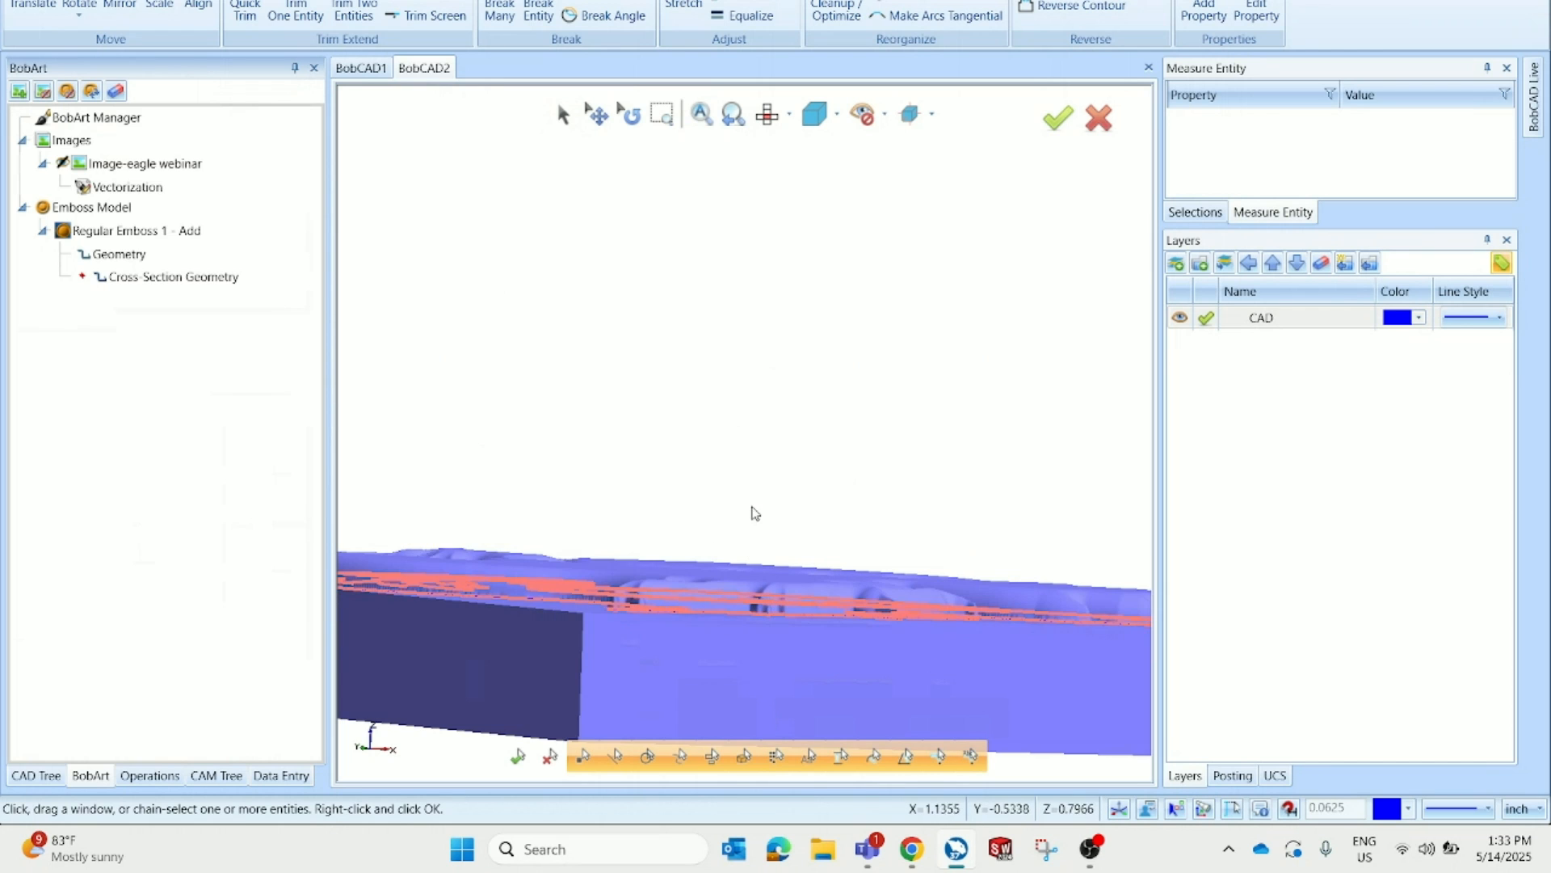
middle_drag(756, 511, 724, 555)
scroll(732, 494, down, 3)
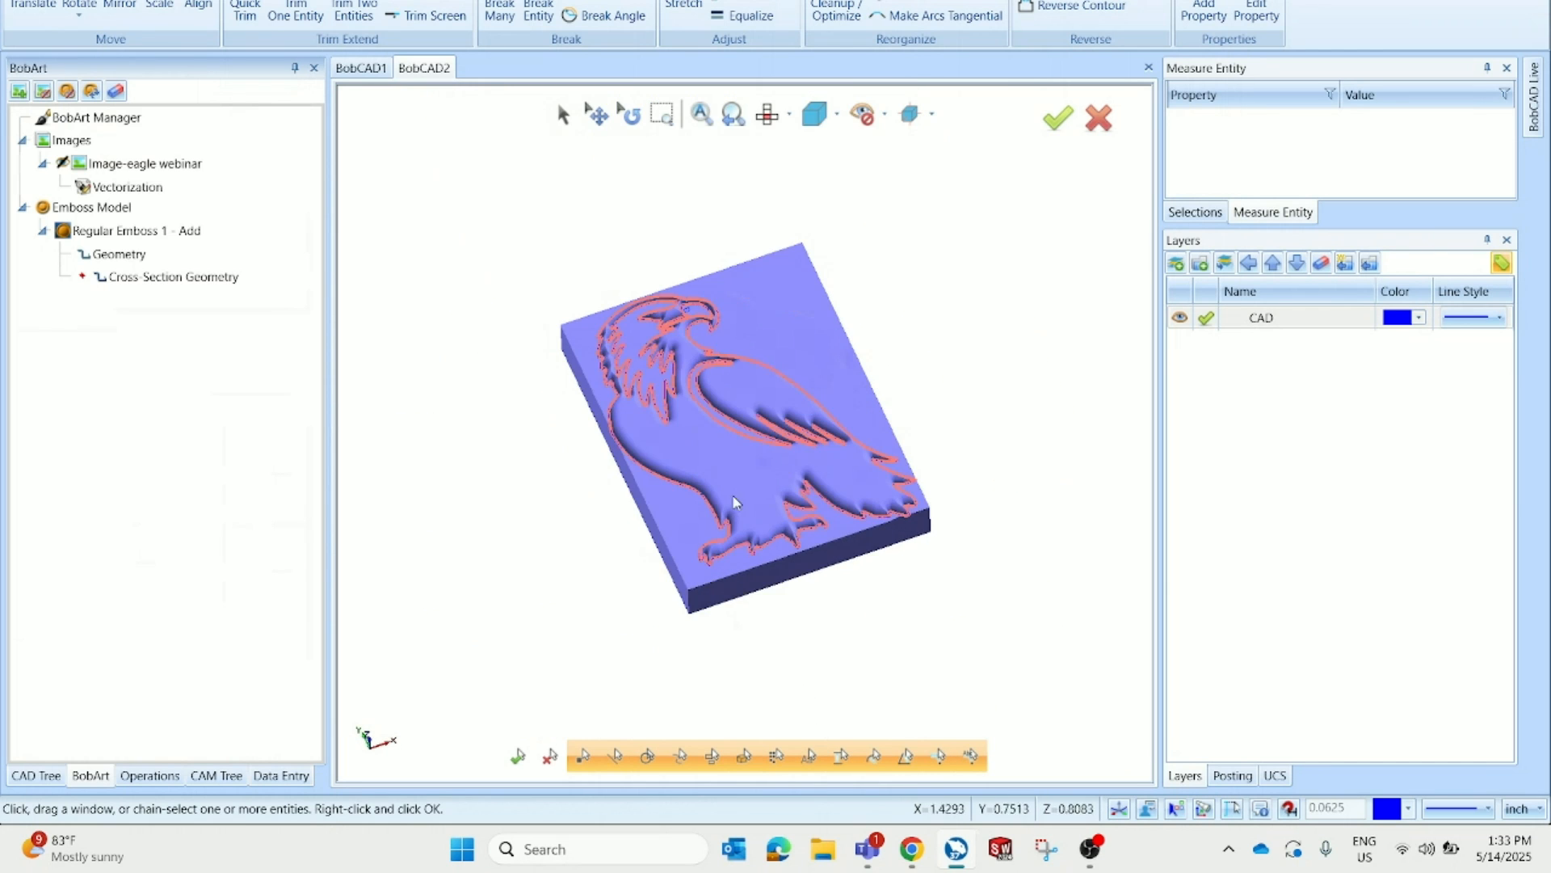
scroll(740, 415, up, 2)
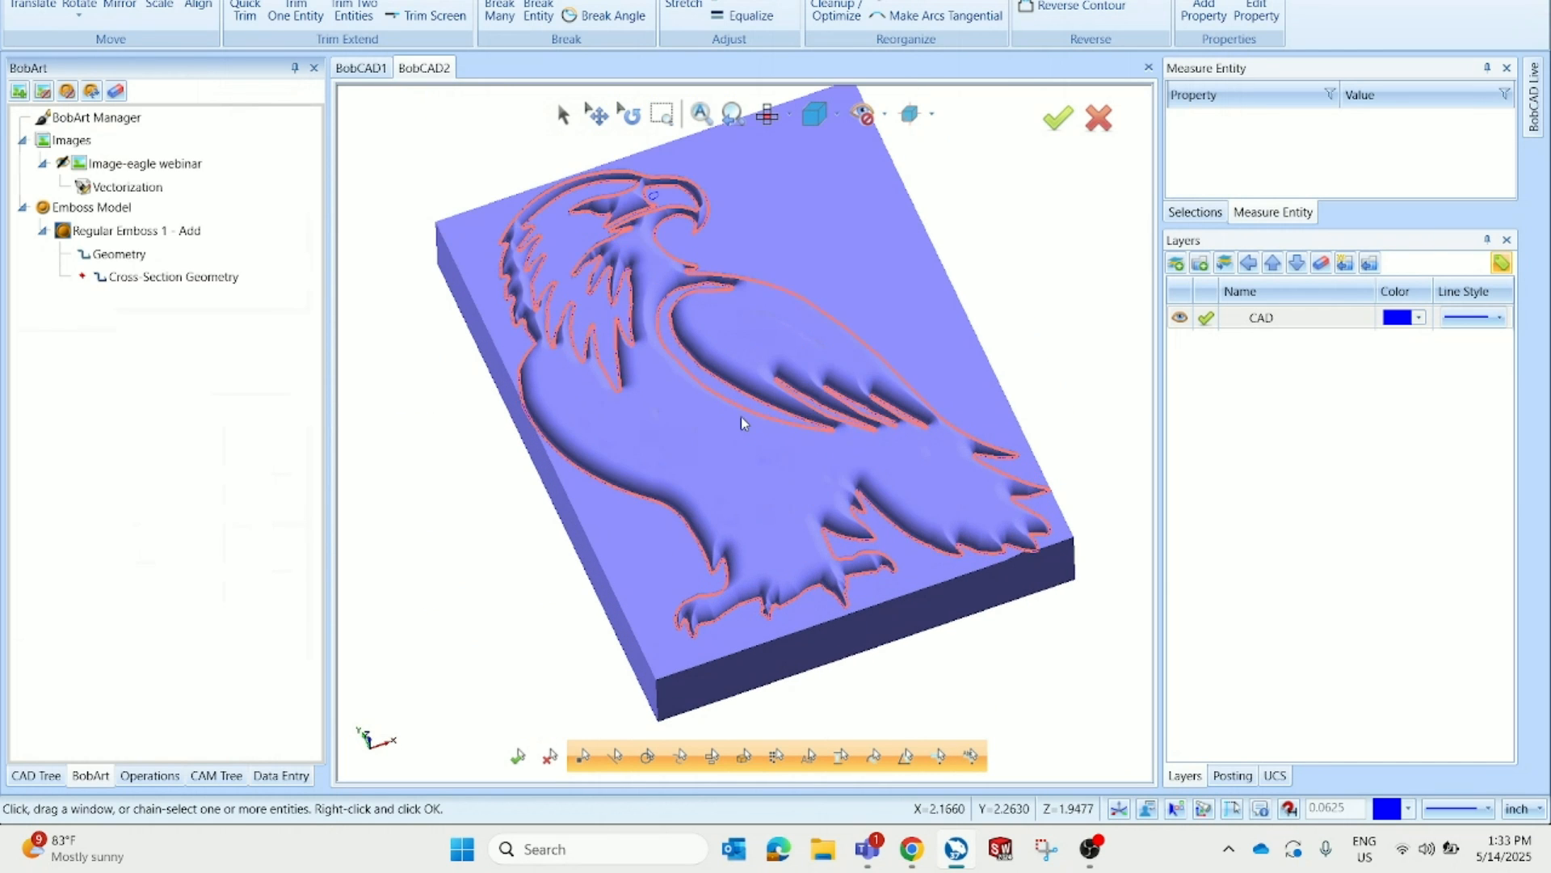
Edit the regular emboss and switch its application type to Subtract
right_click(211, 237)
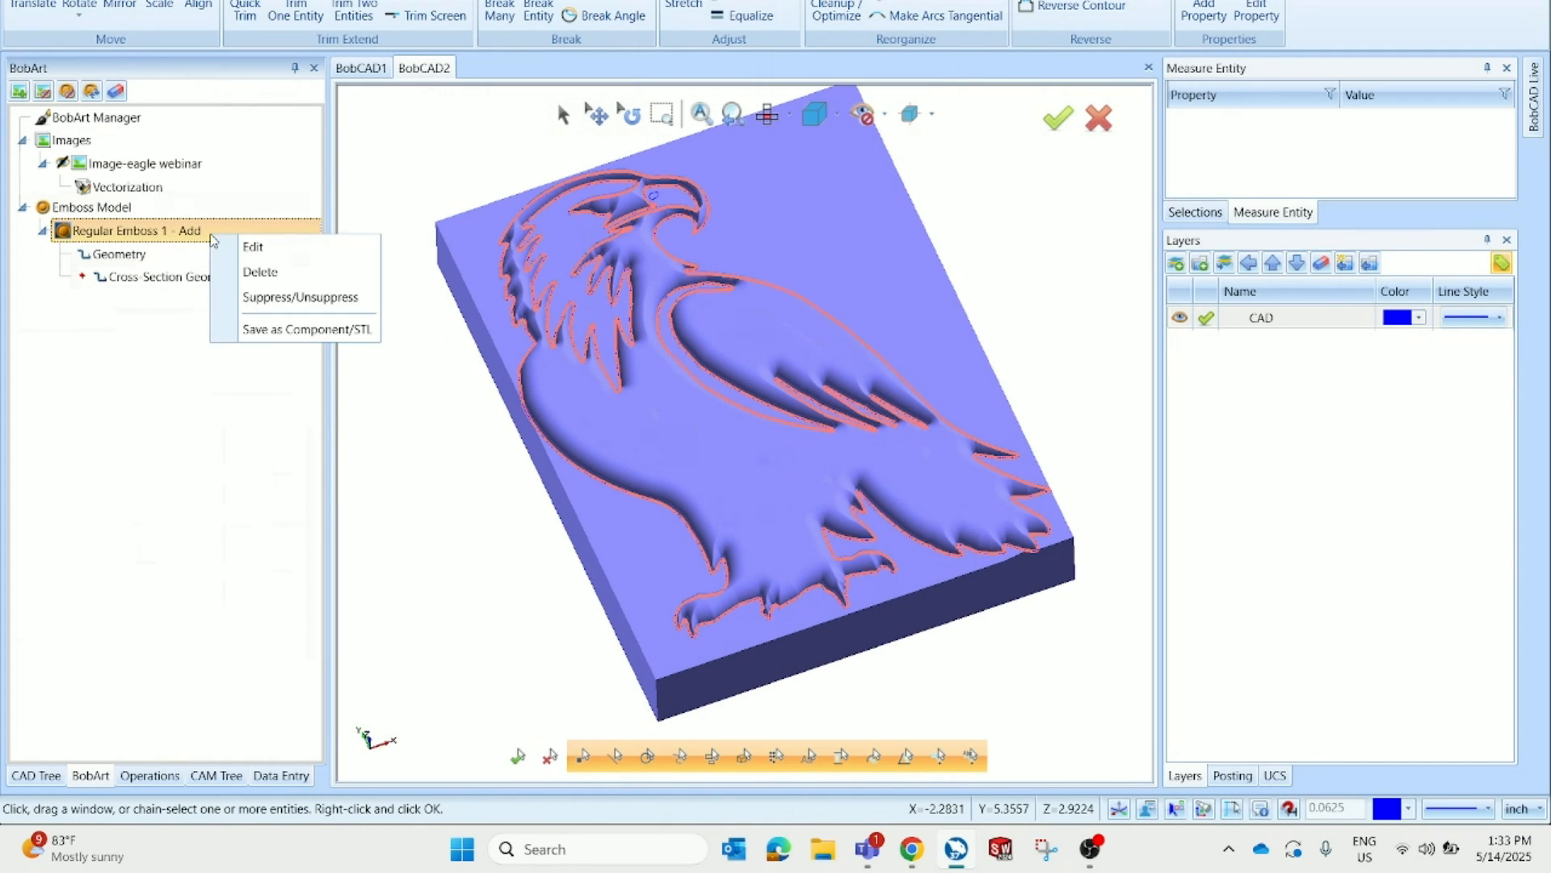
click(299, 246)
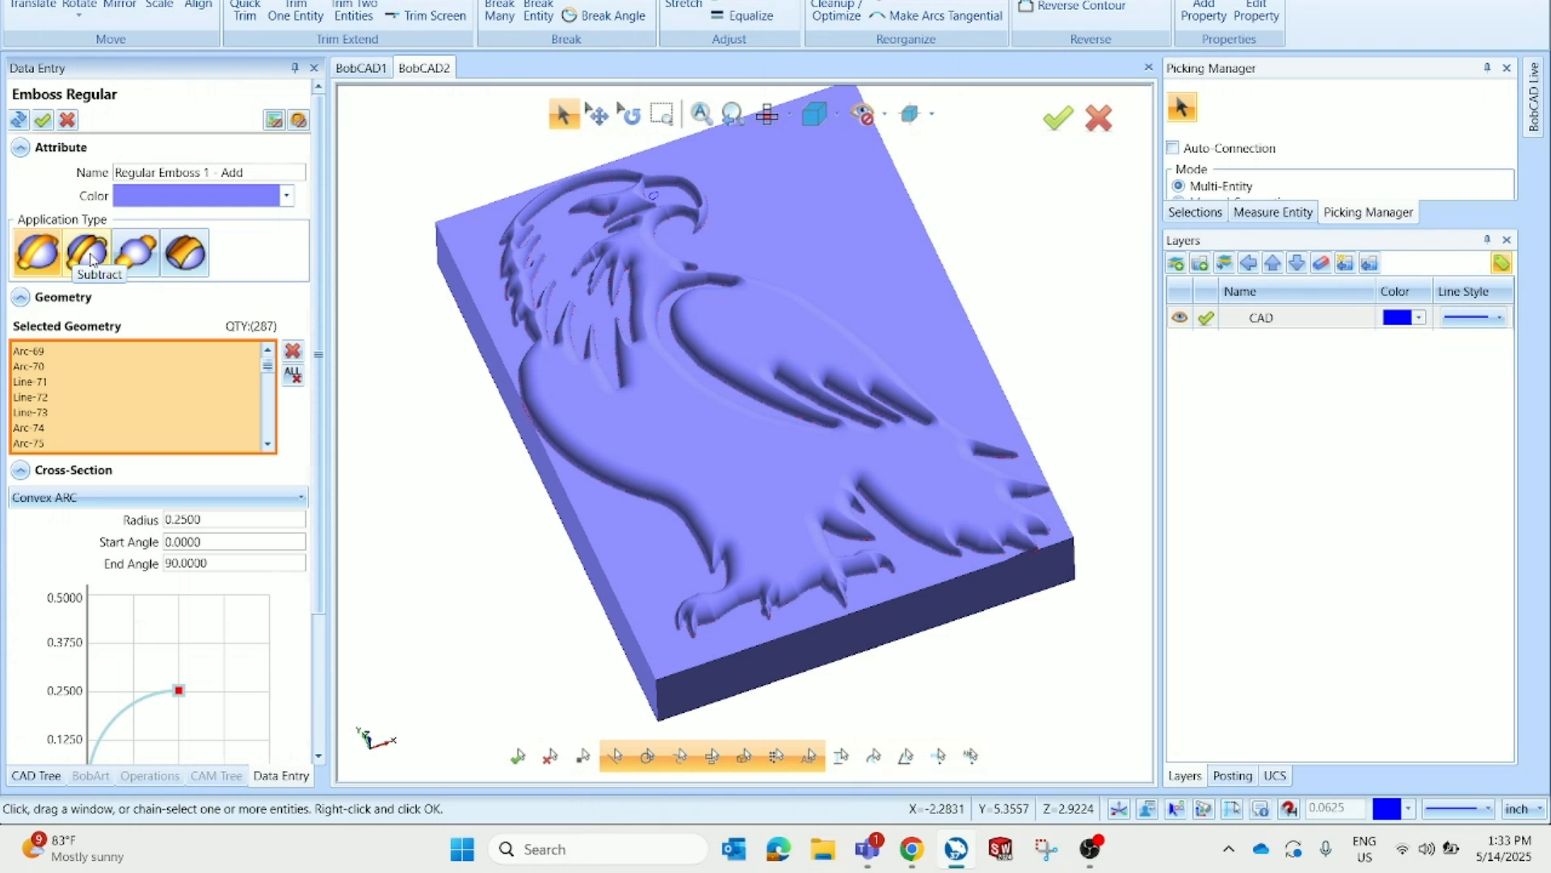
scroll(230, 288, down, 5)
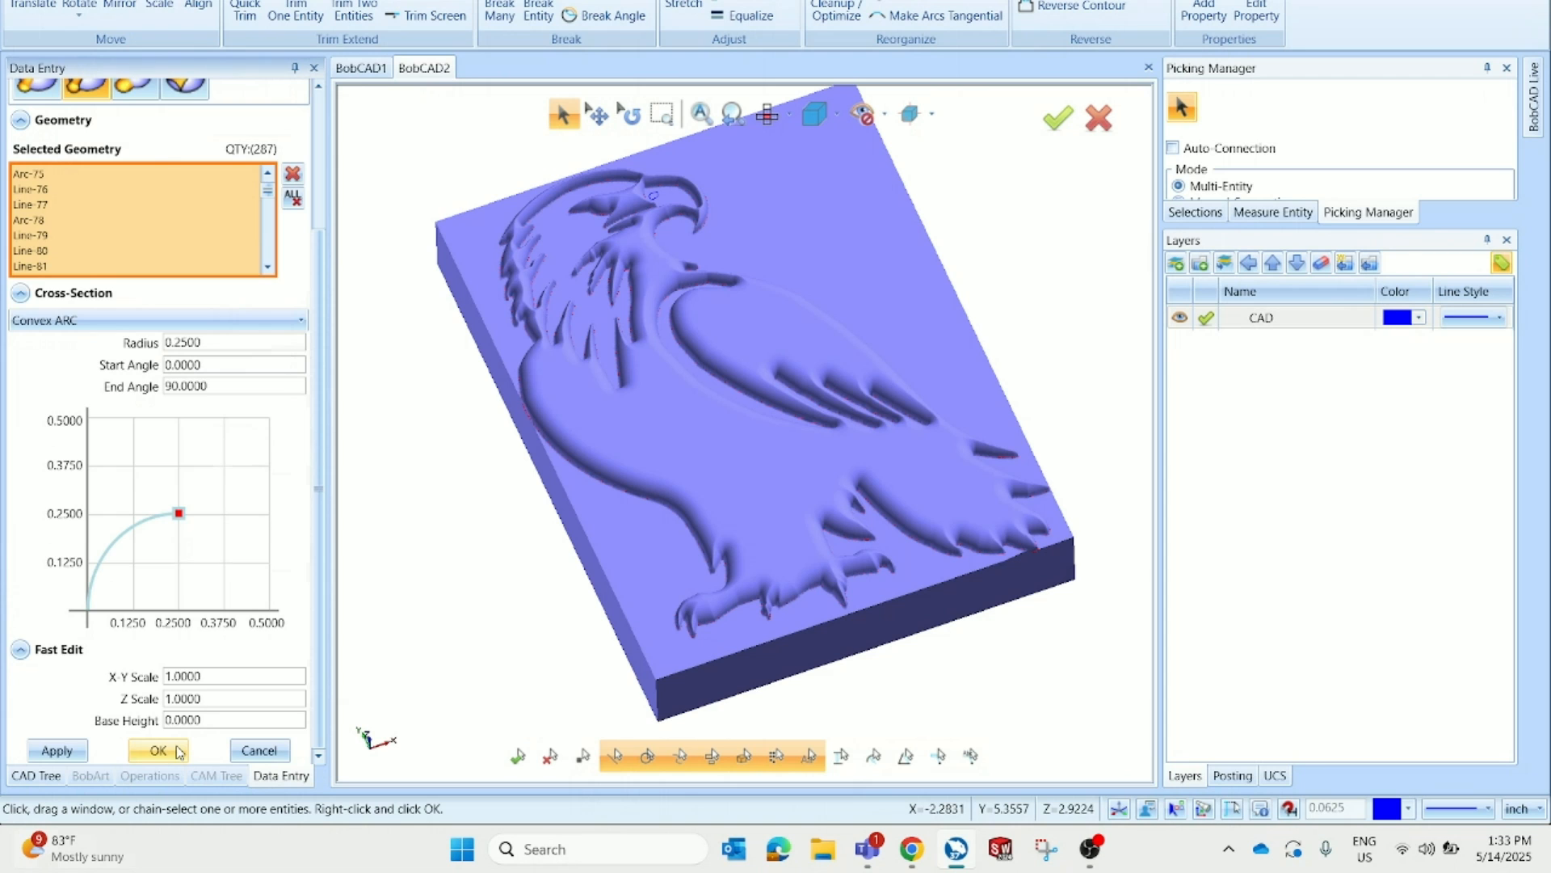
click(179, 753)
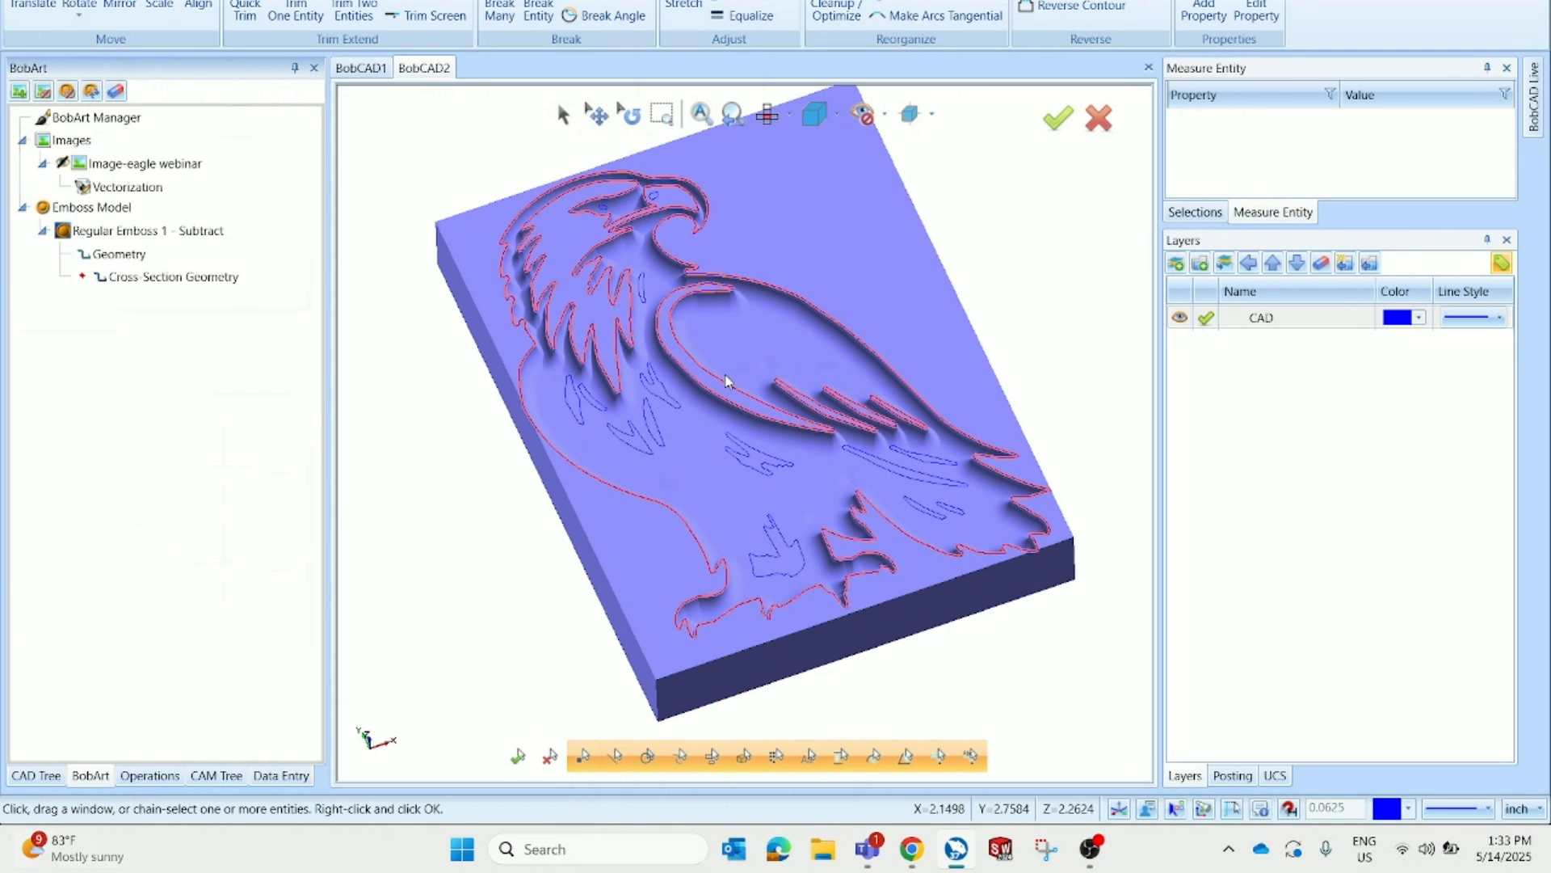
middle_drag(696, 380, 766, 414)
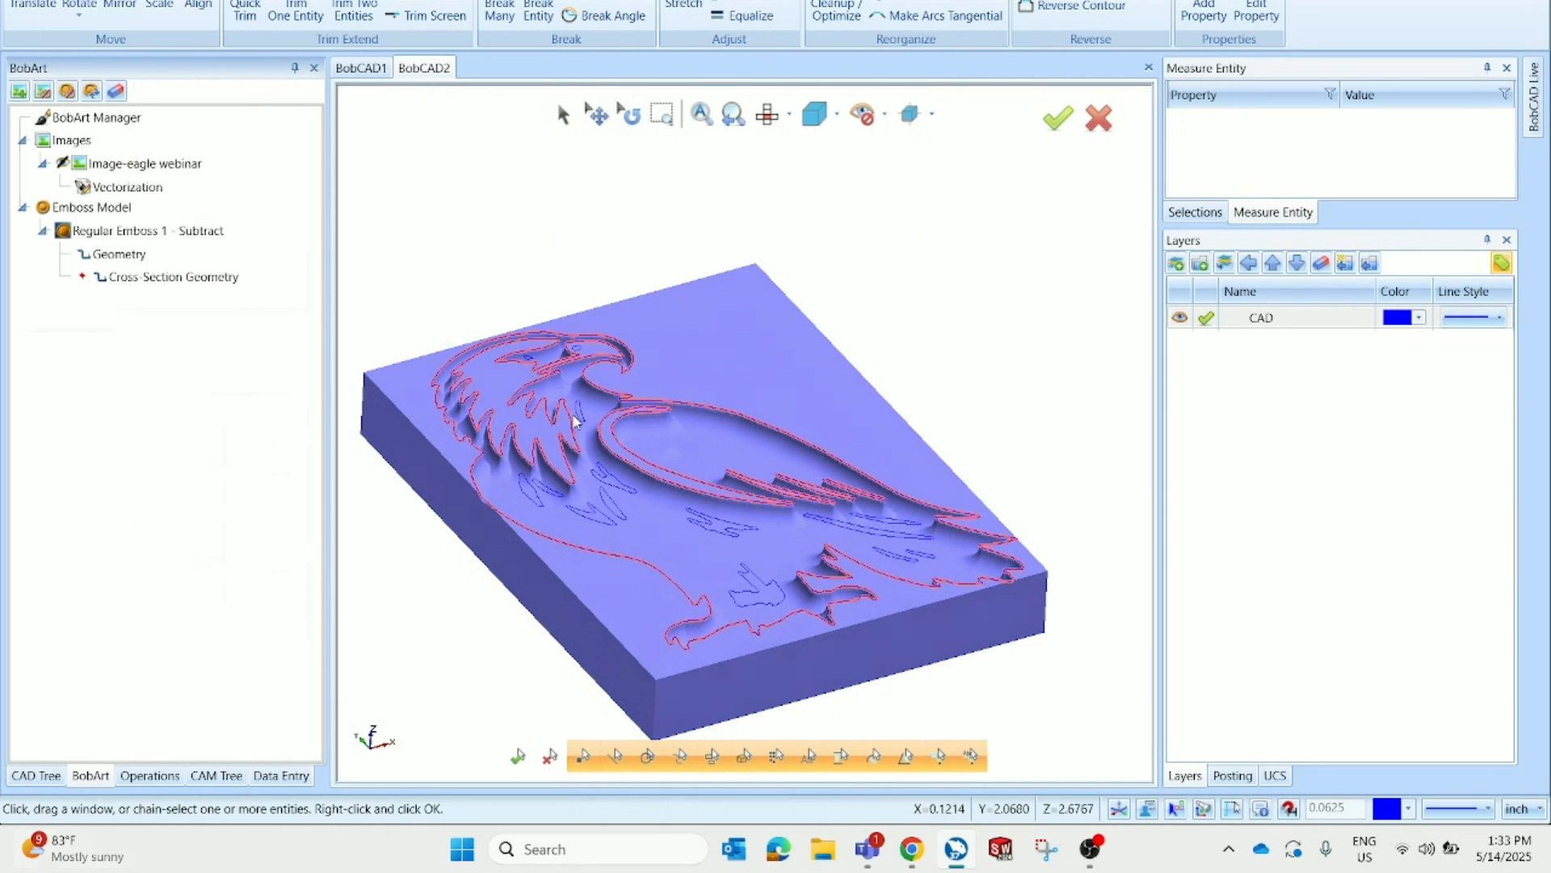
click(232, 164)
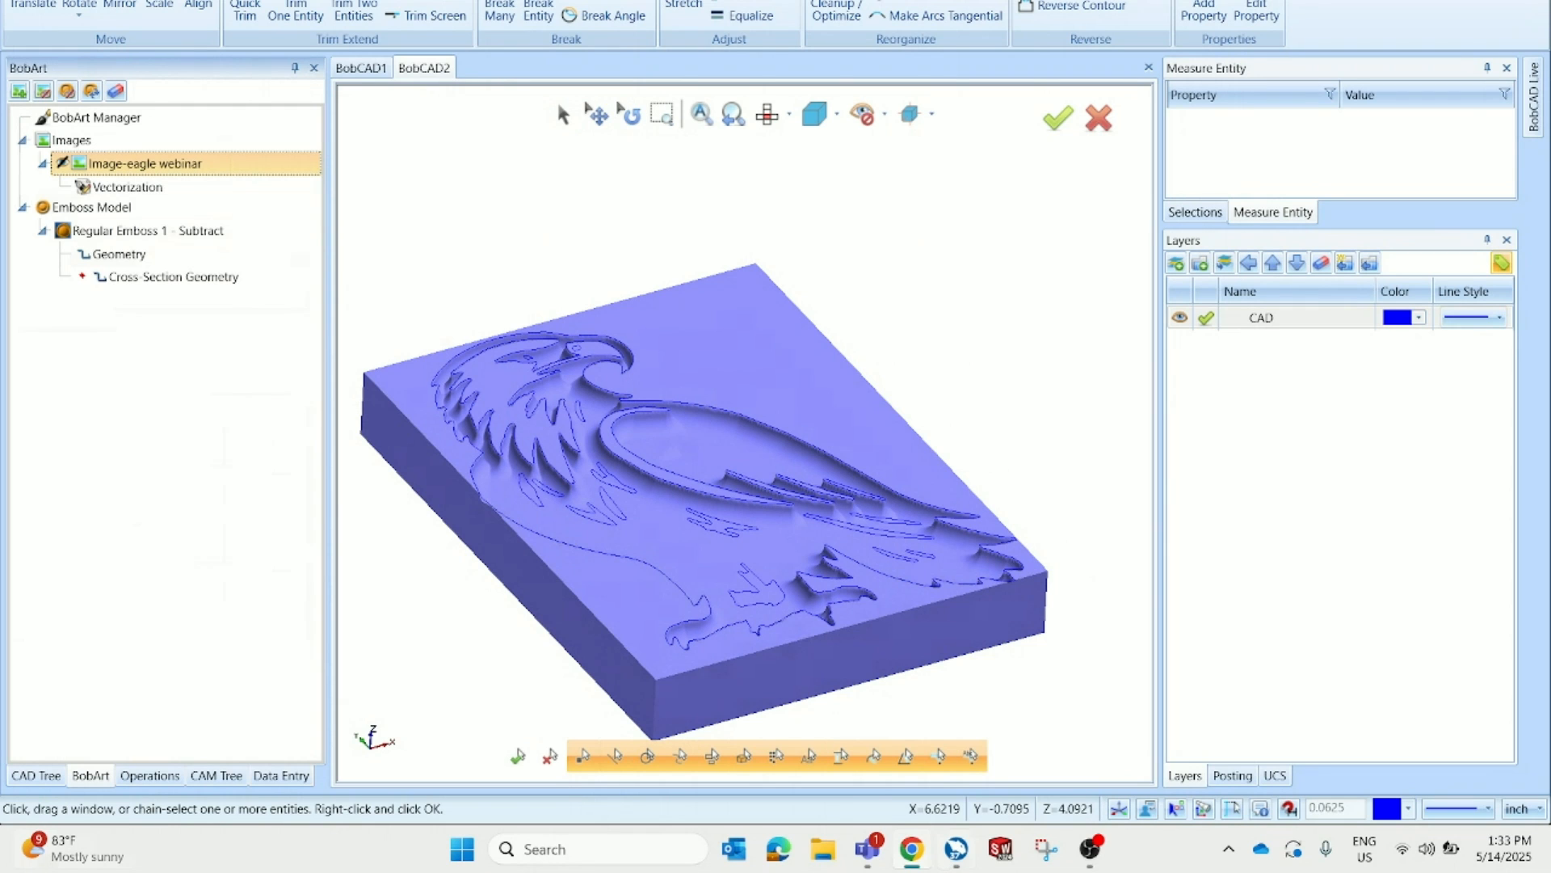
key(super+shift+Left)
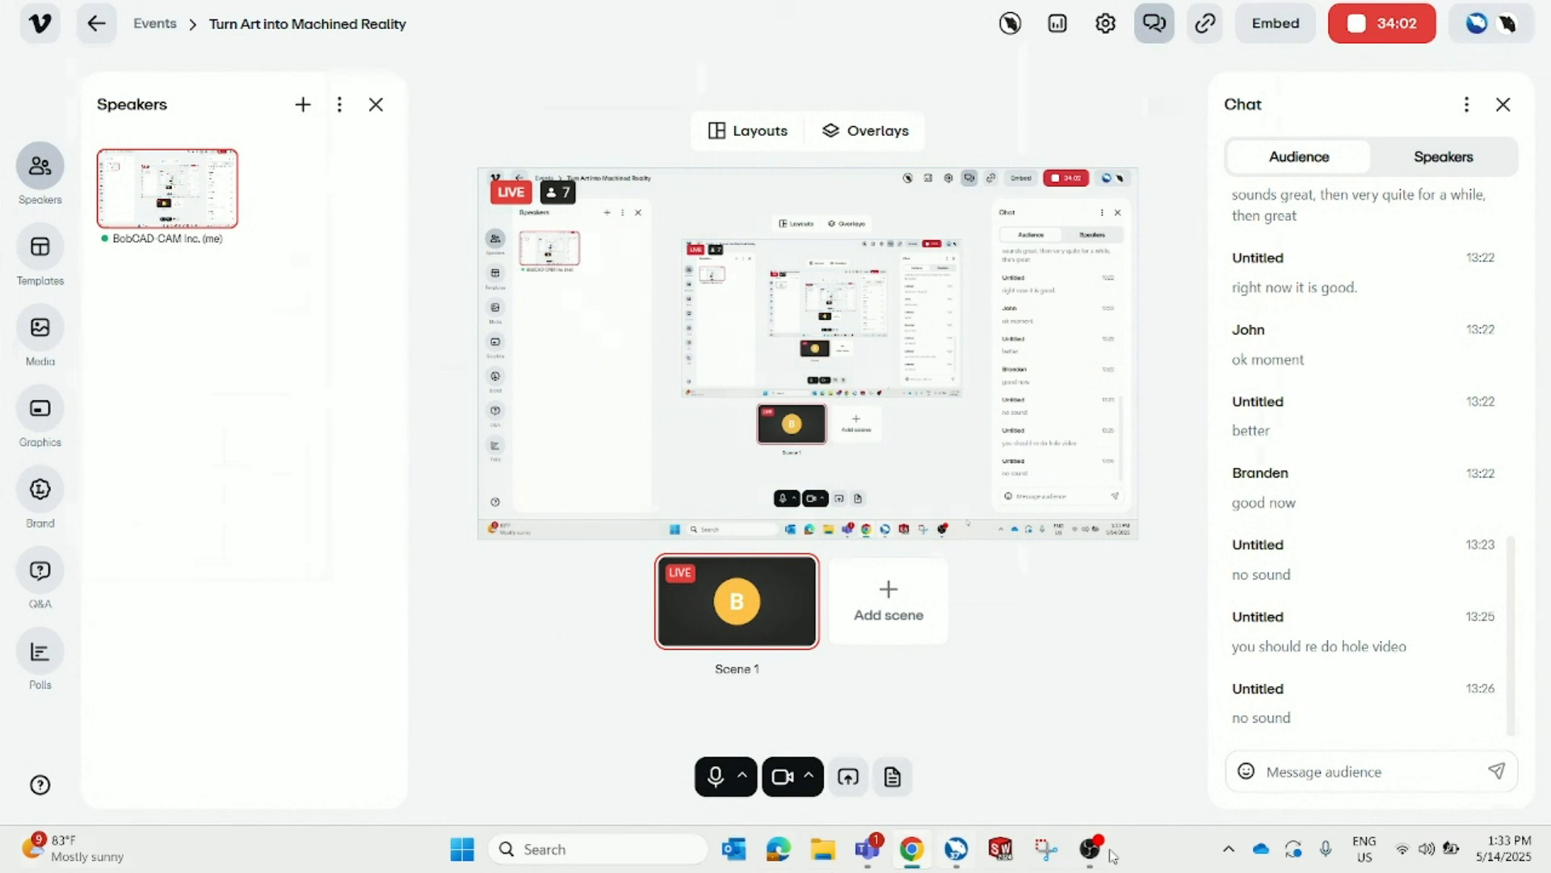
click(957, 848)
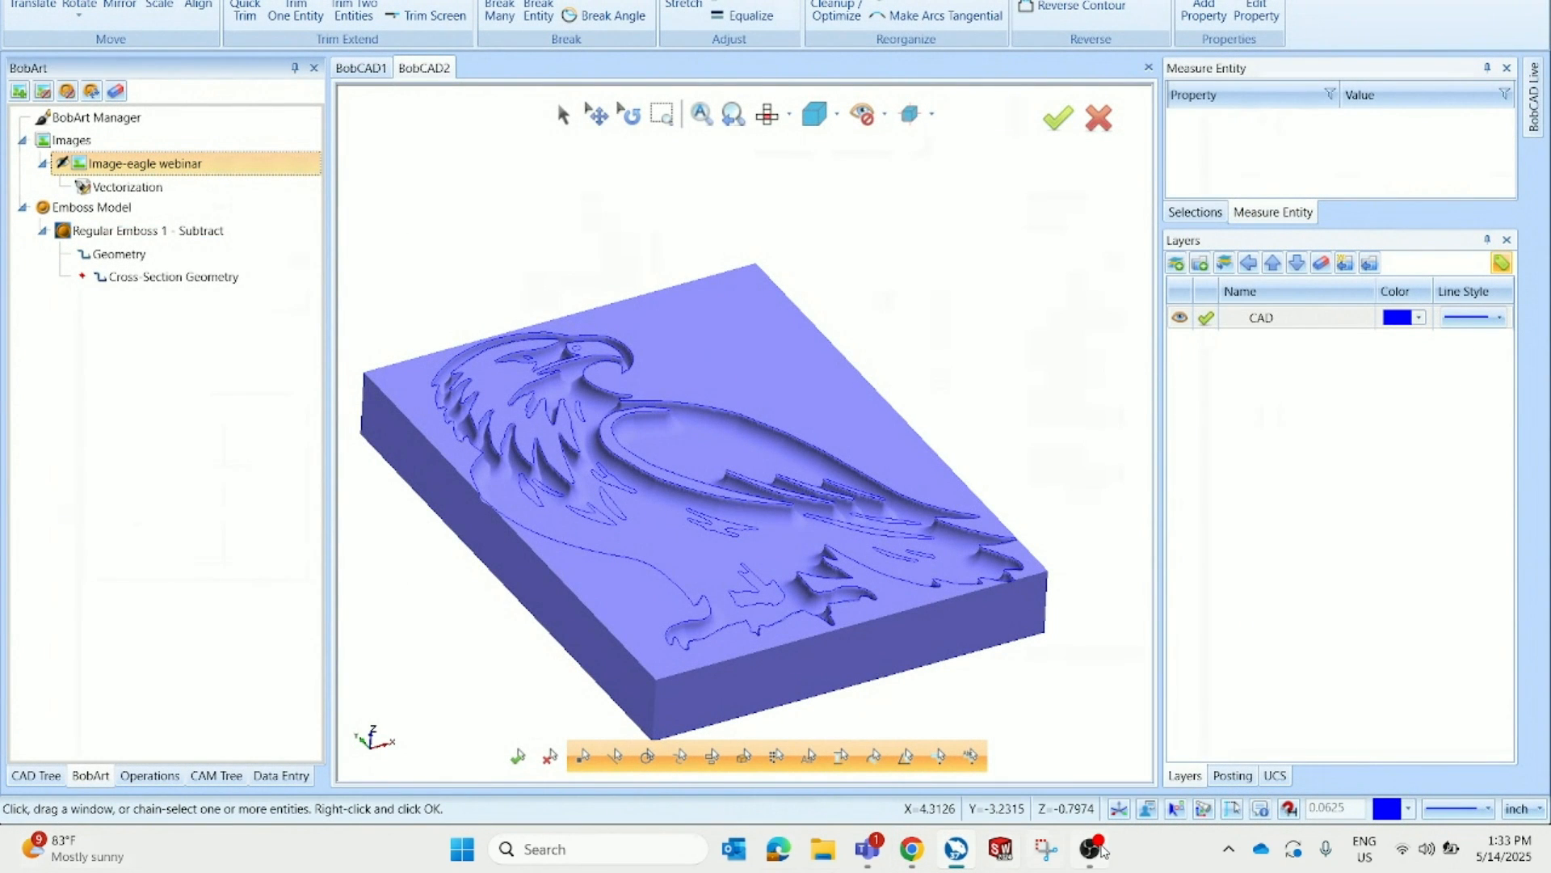
click(1104, 852)
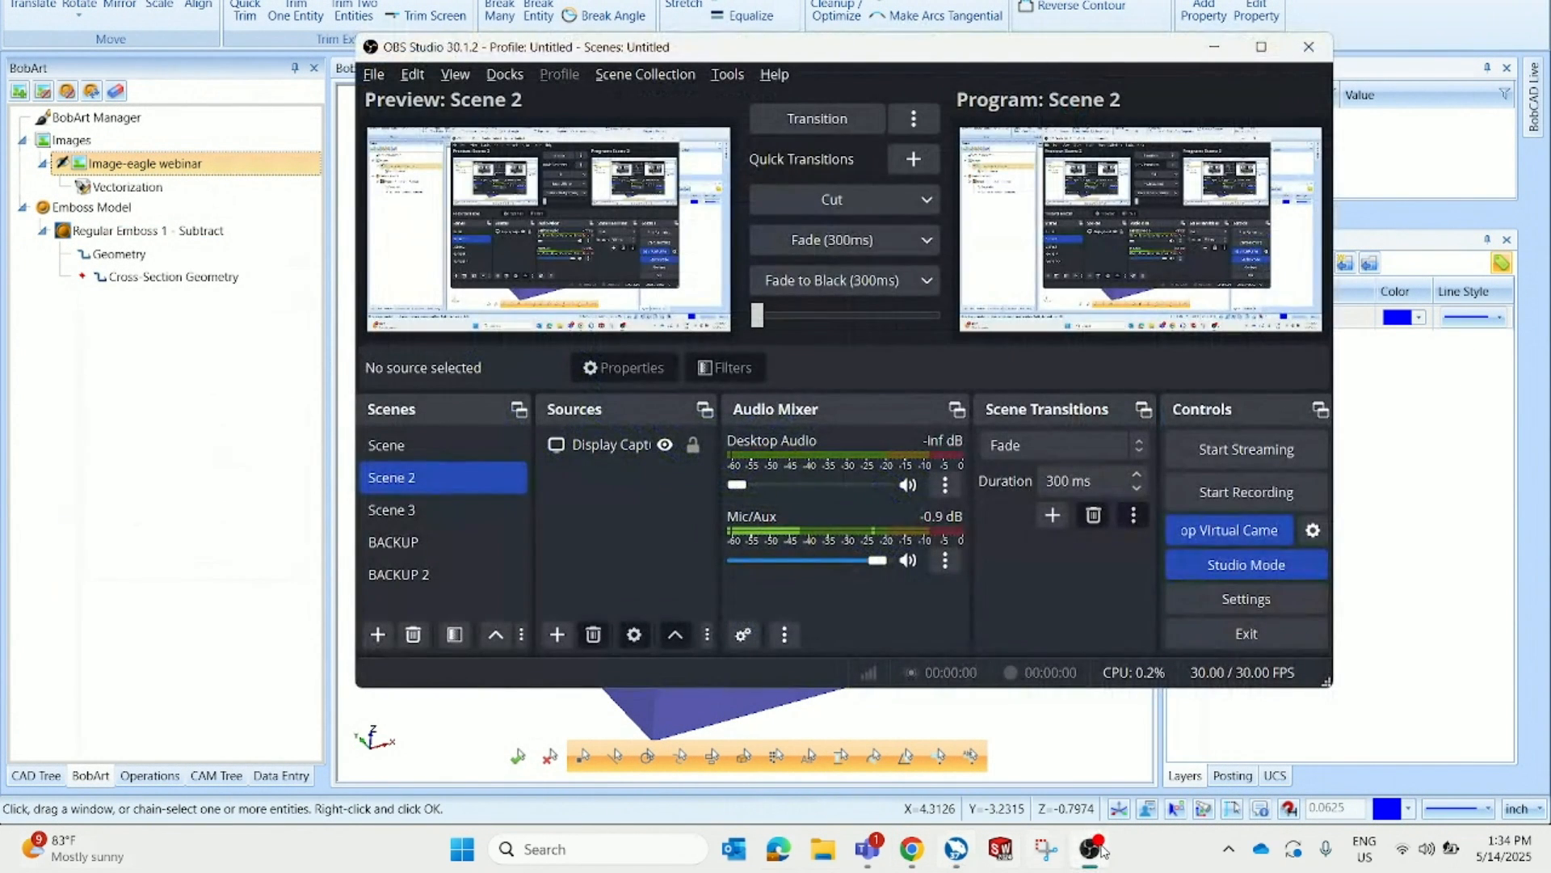
click(1111, 733)
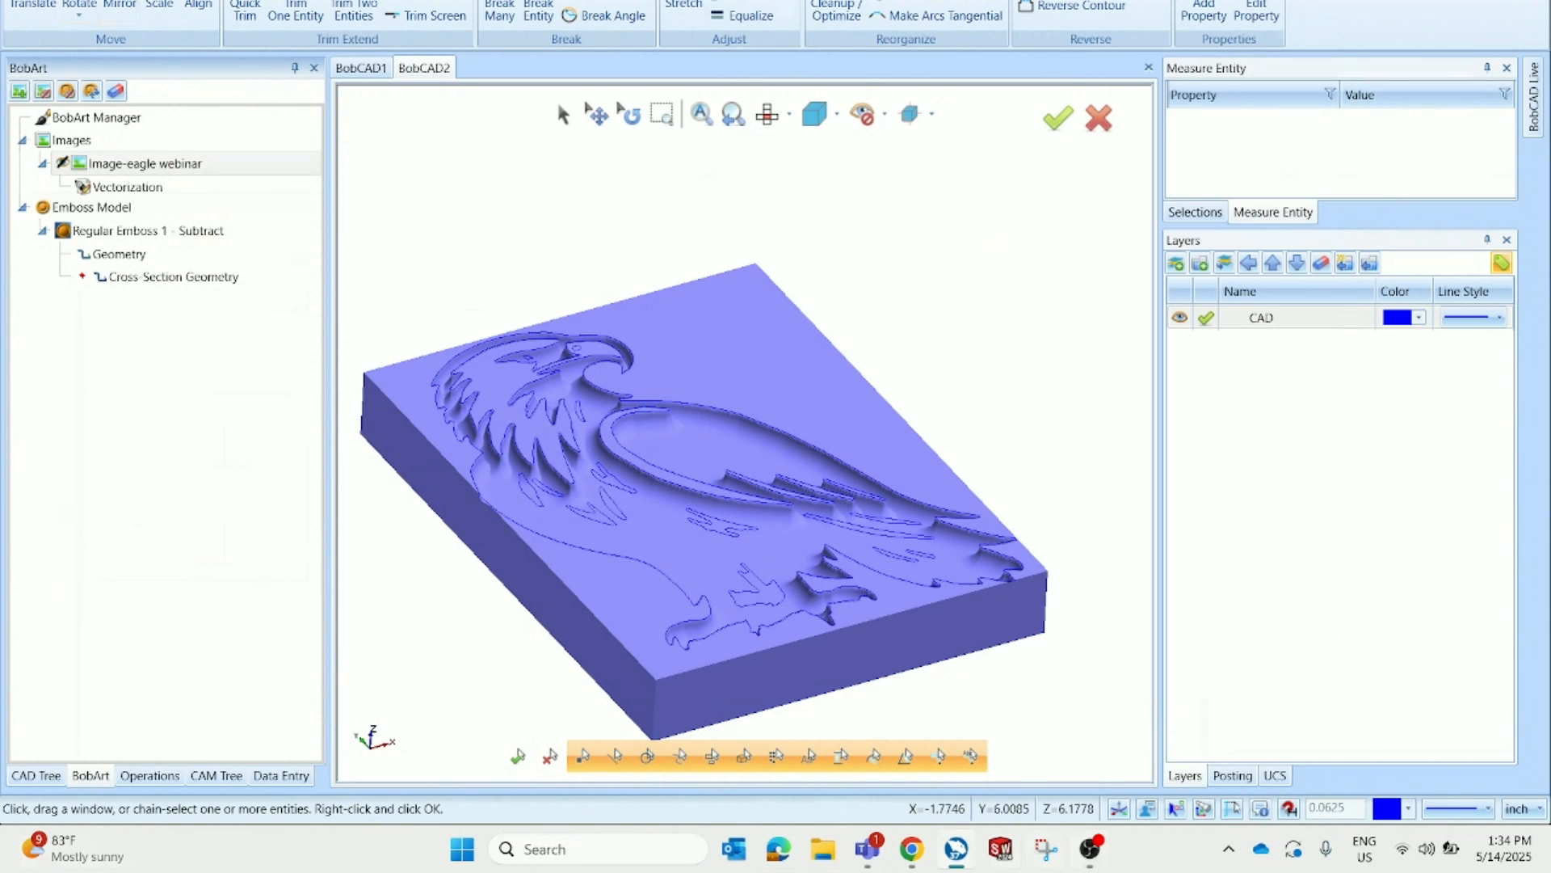
Start a new blank document
key(ctrl+n)
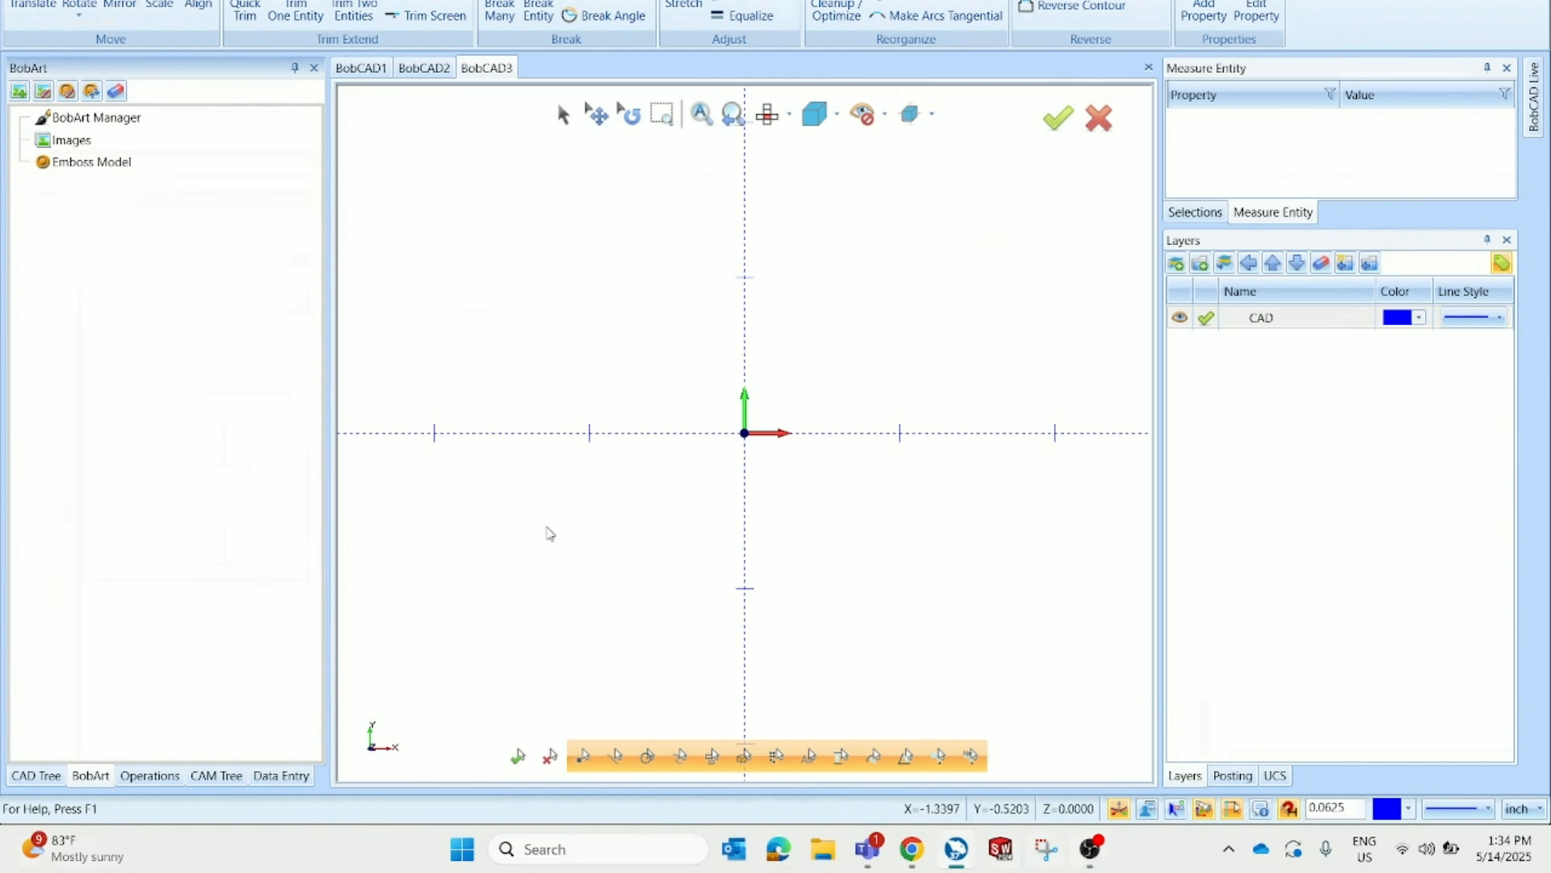
Define the emboss canvas size as 12 by 12 inches
right_click(147, 165)
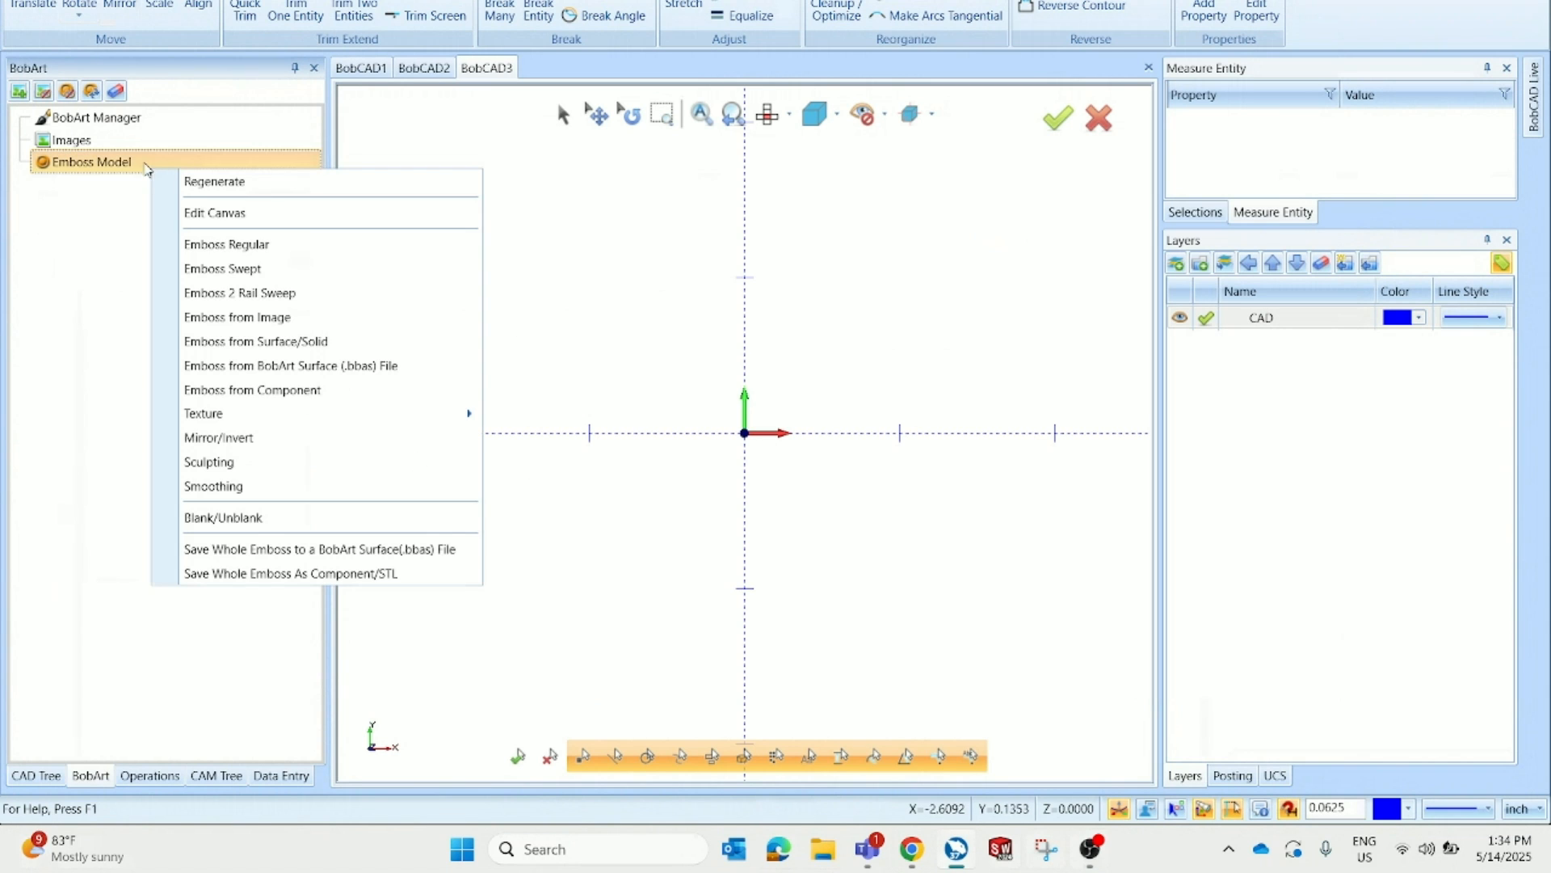
click(244, 214)
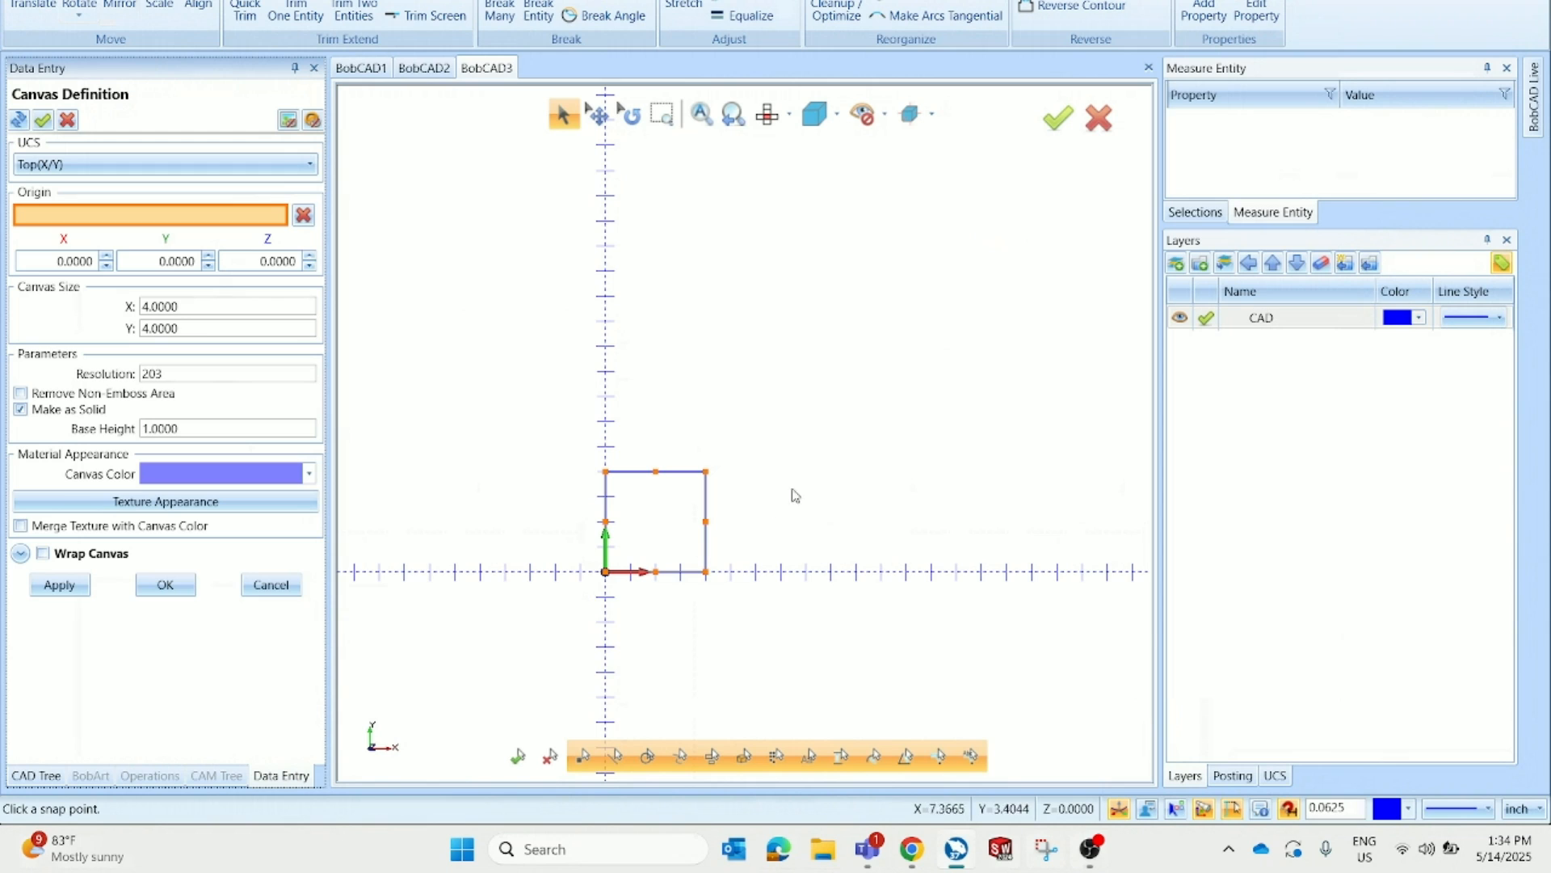
scroll(934, 437, up, 2)
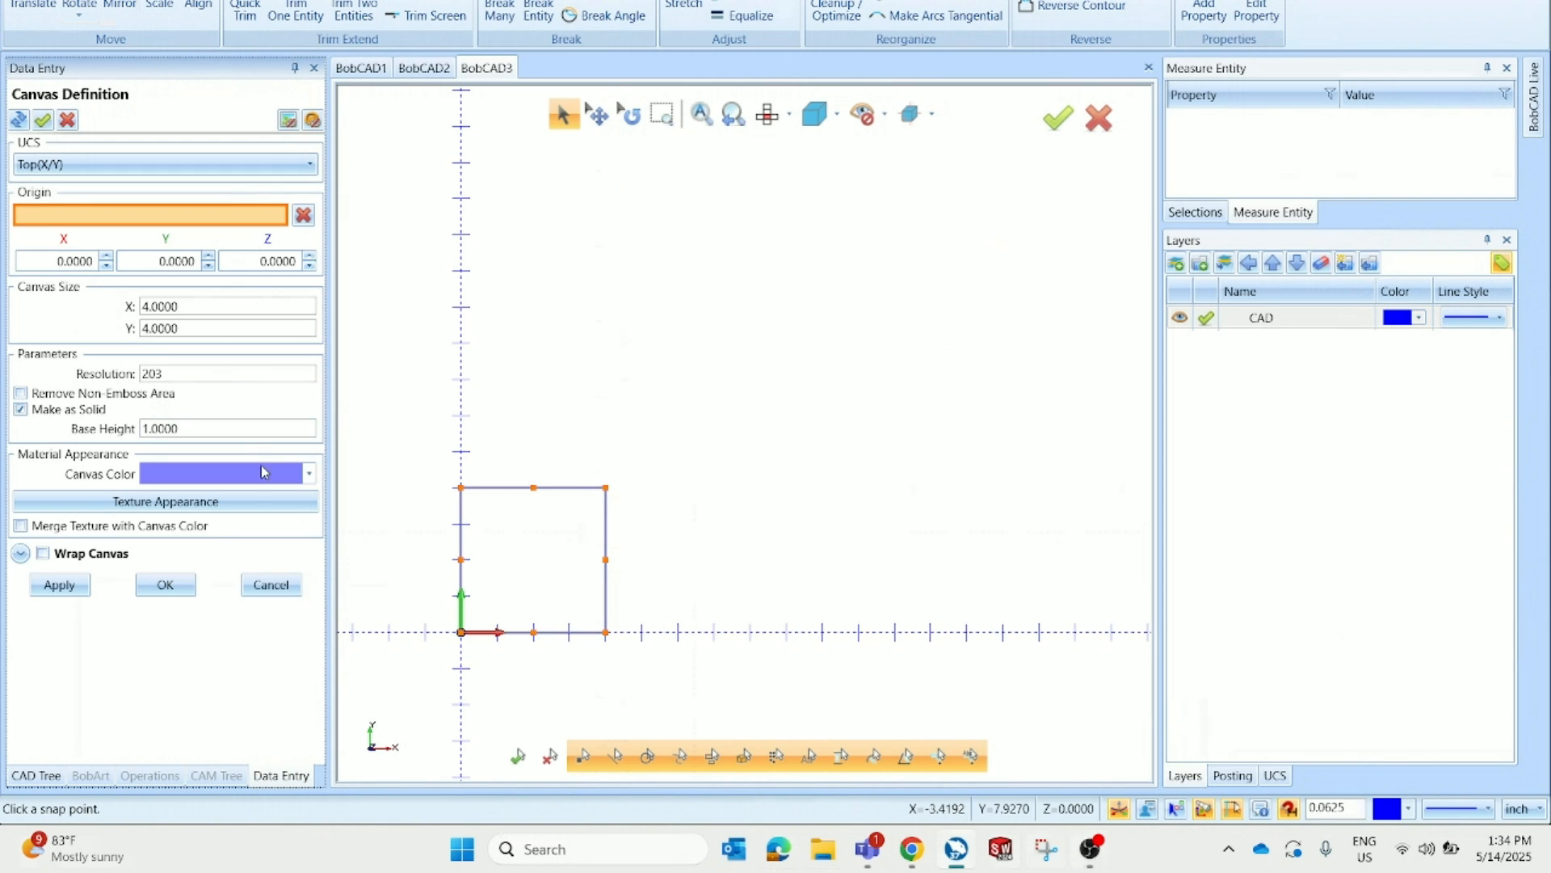
double_click(202, 306)
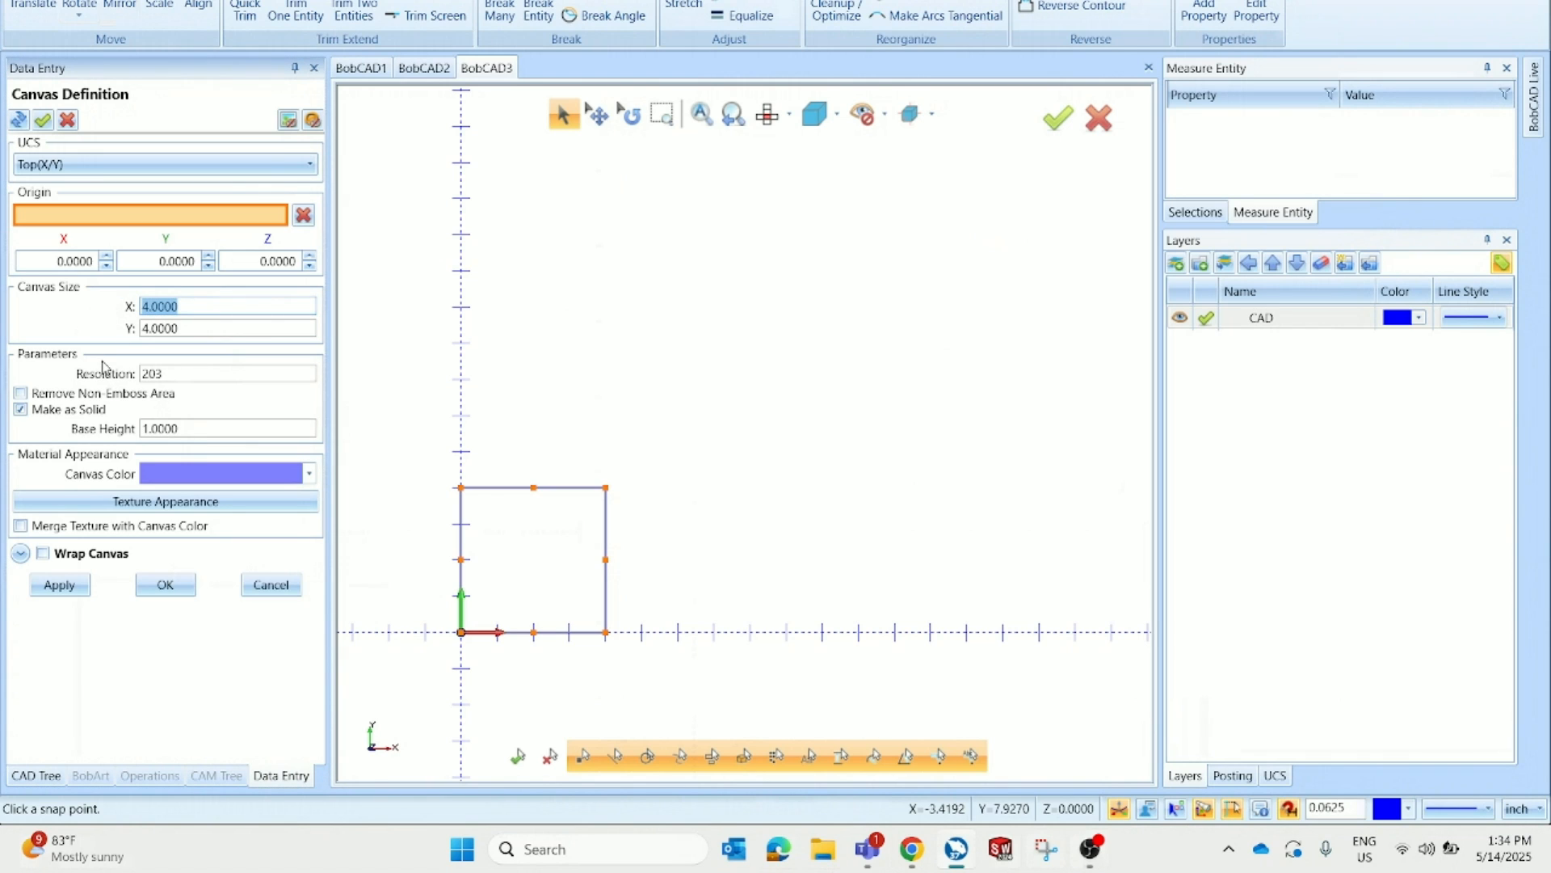
text(12)
key(Tab)
text(12)
key(Tab)
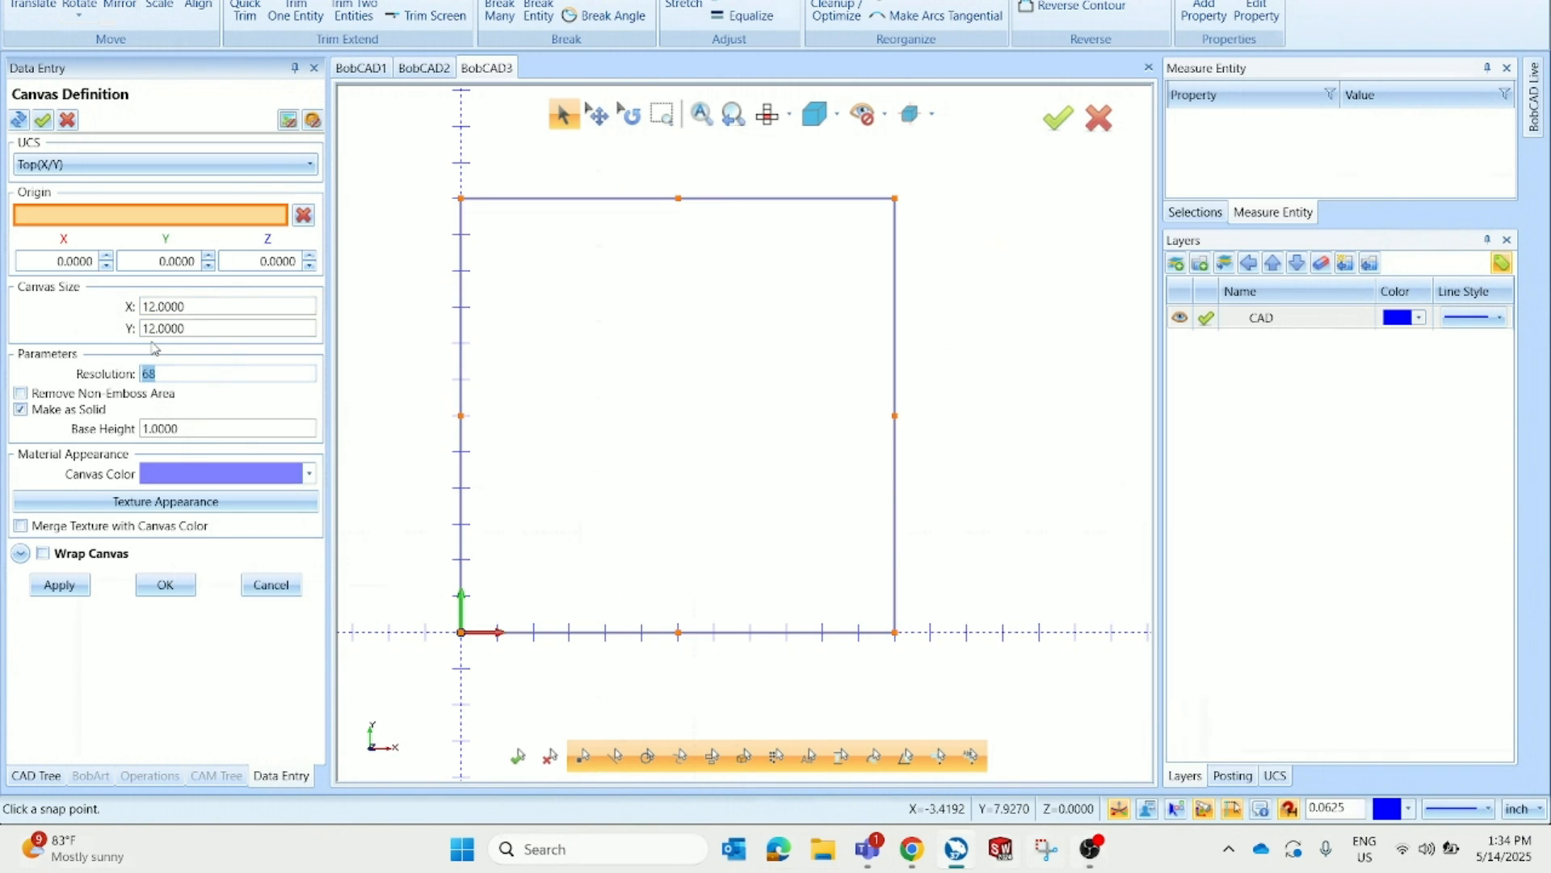
double_click(192, 427)
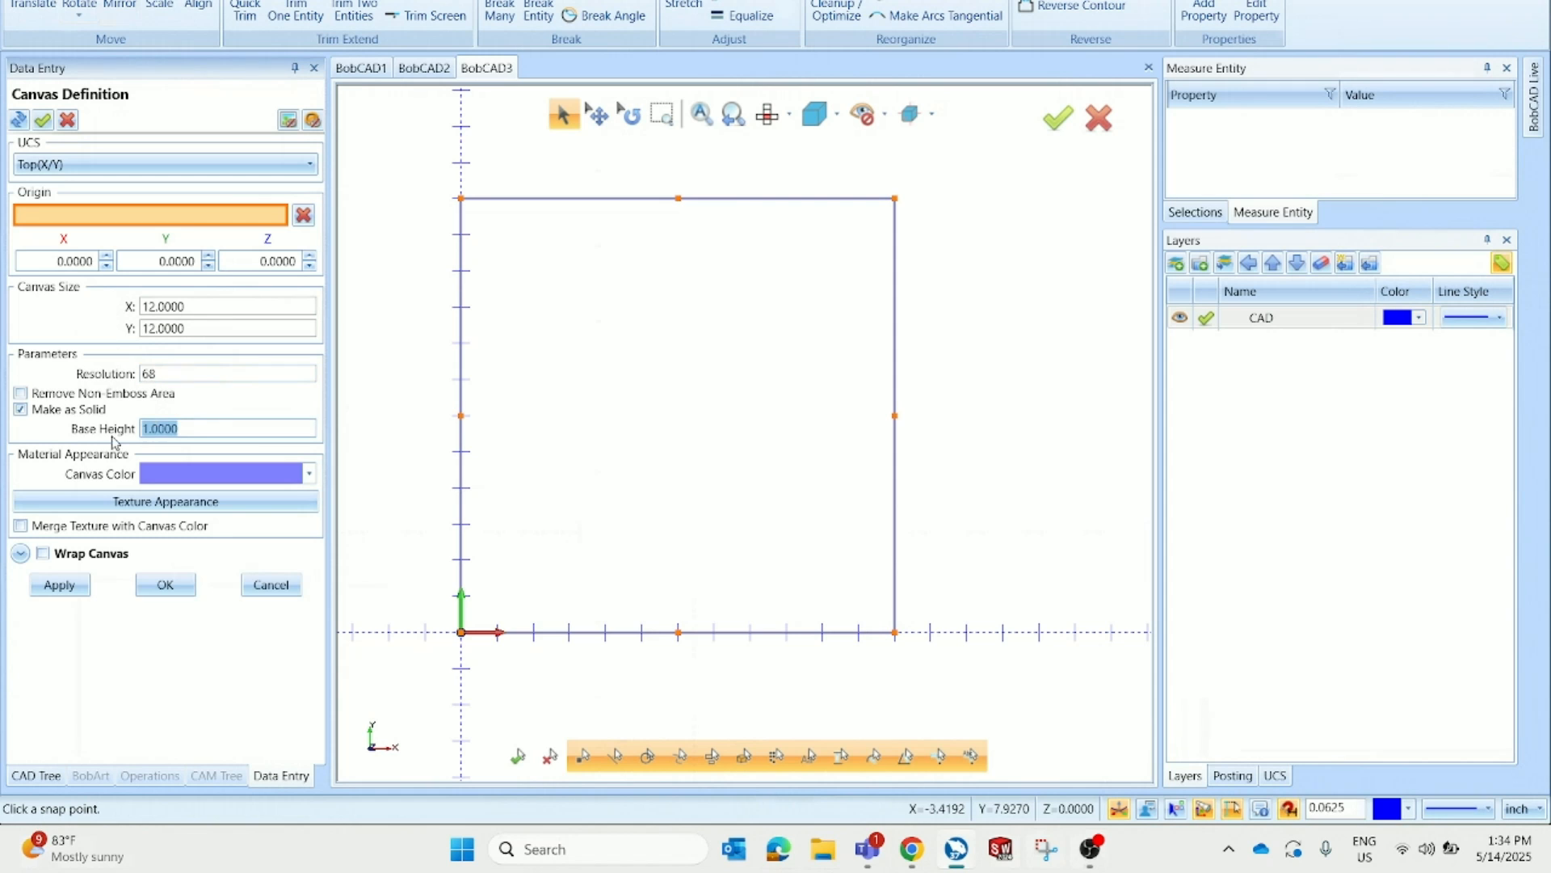
click(191, 593)
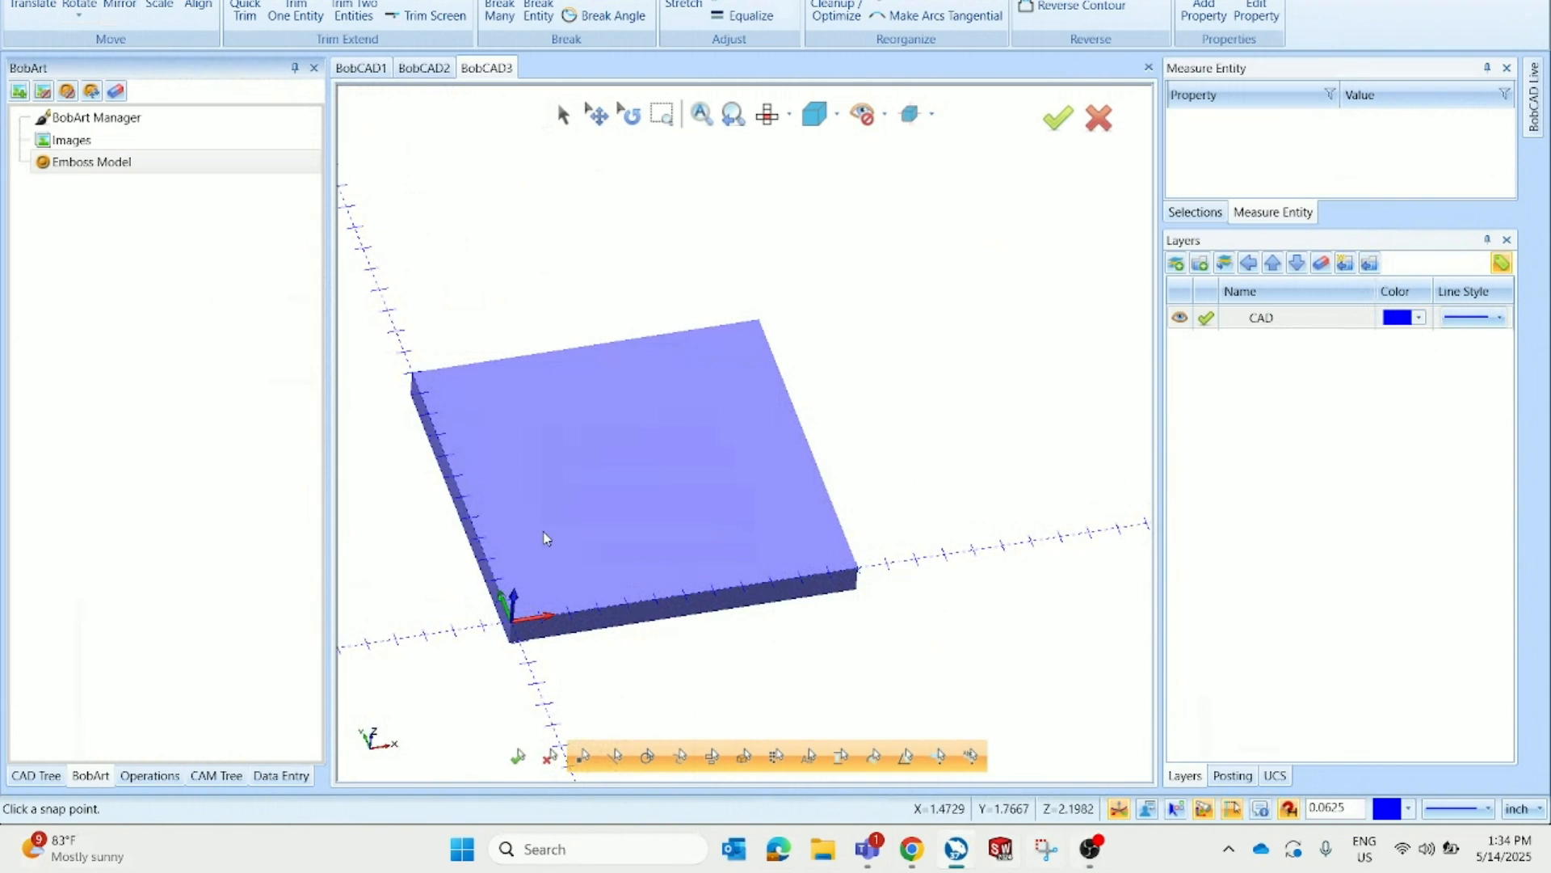
Create an emboss from the image dog-8198719_1280.jpg on the canvas with 0.1000 Z depth
right_click(171, 165)
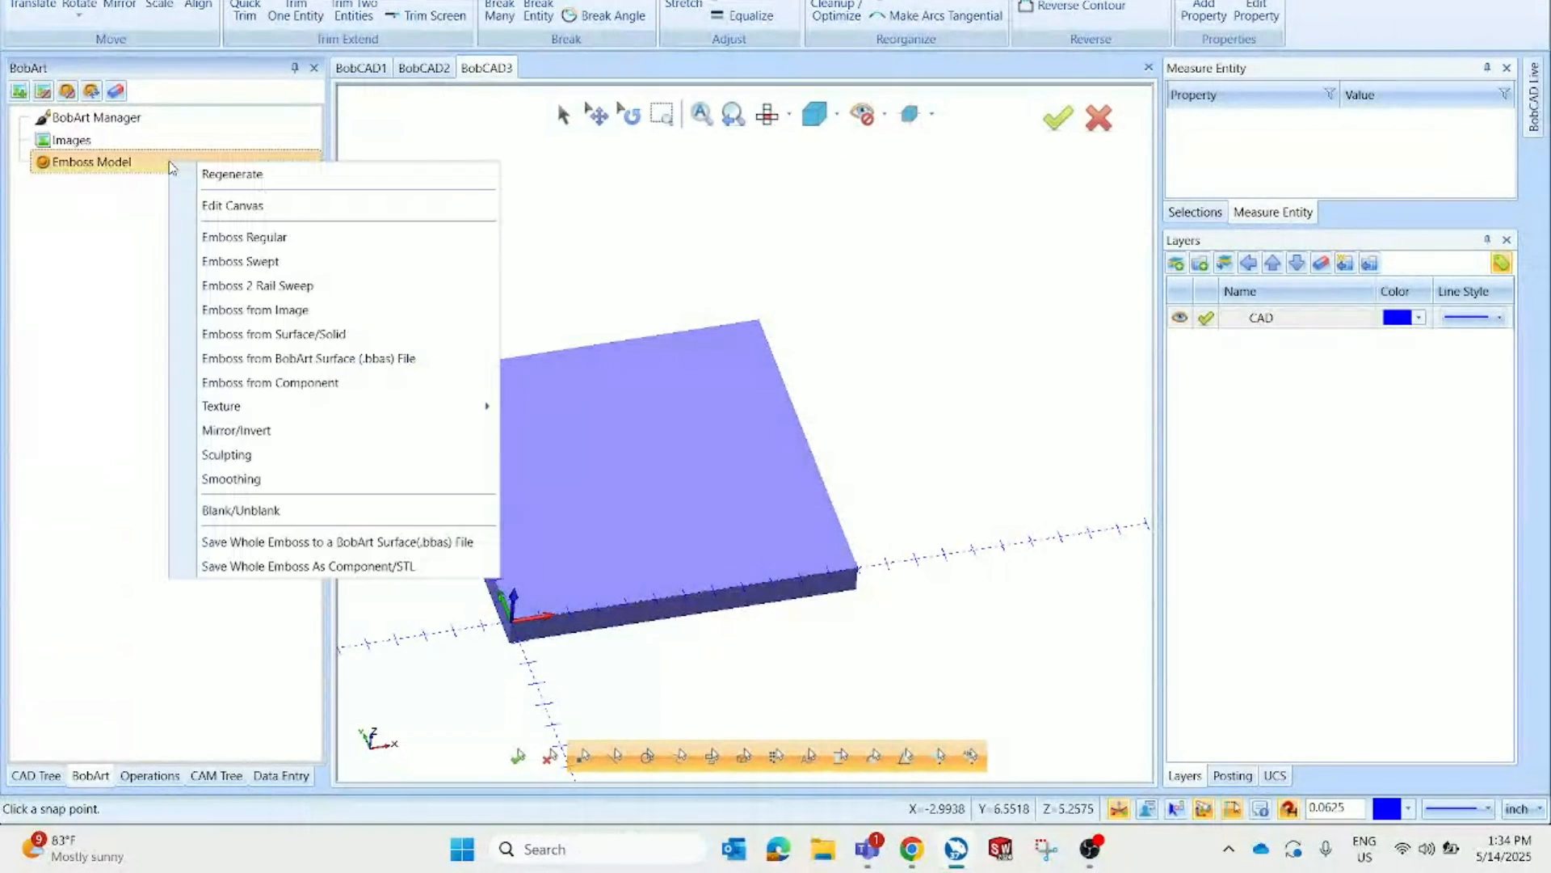
click(227, 310)
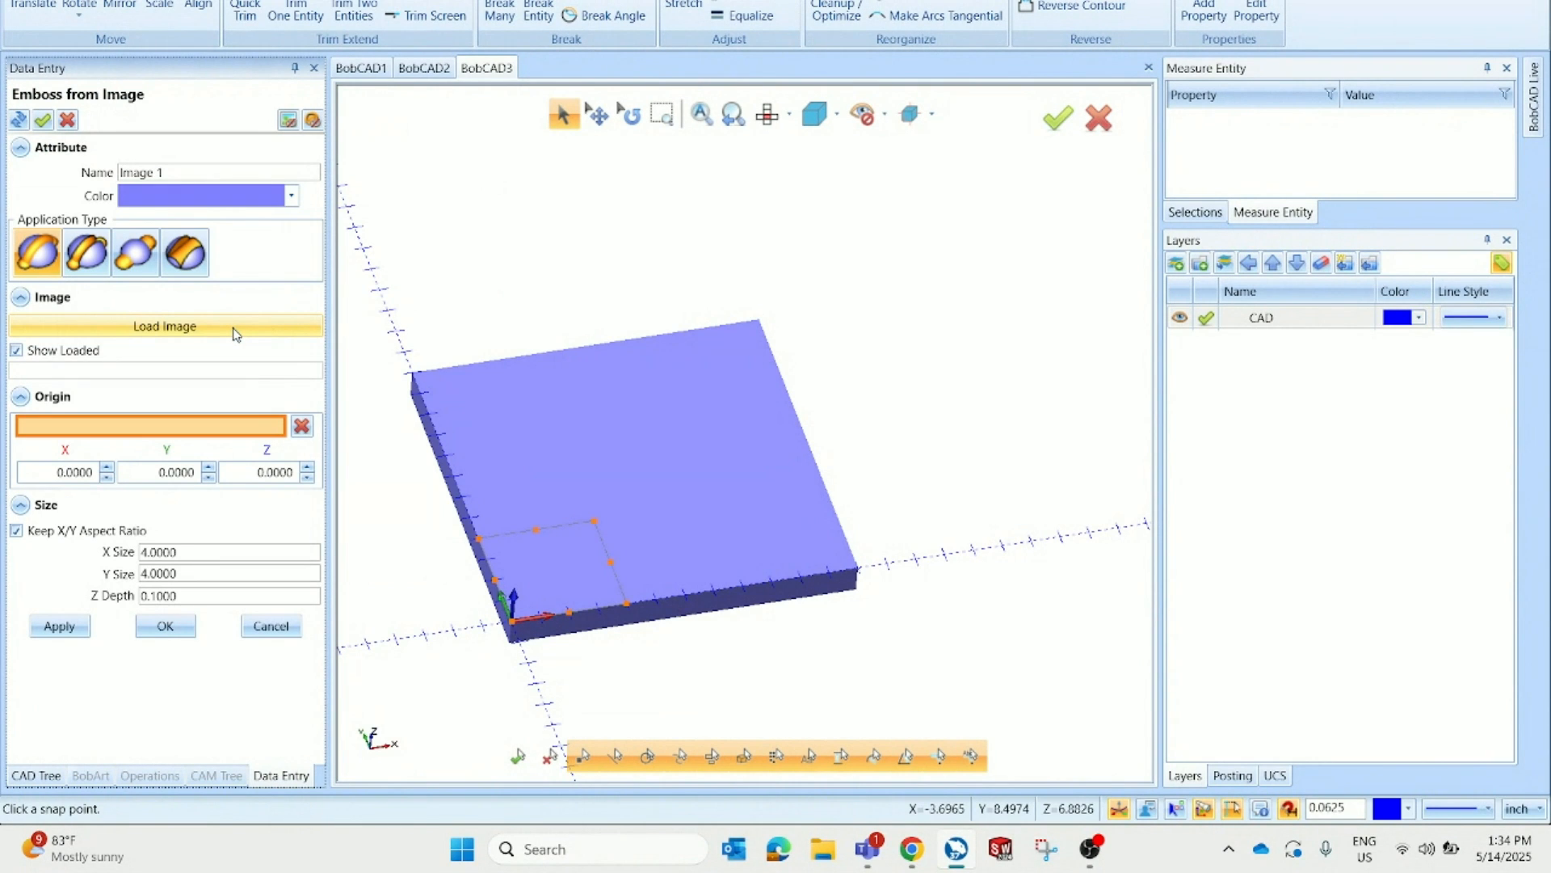
click(236, 333)
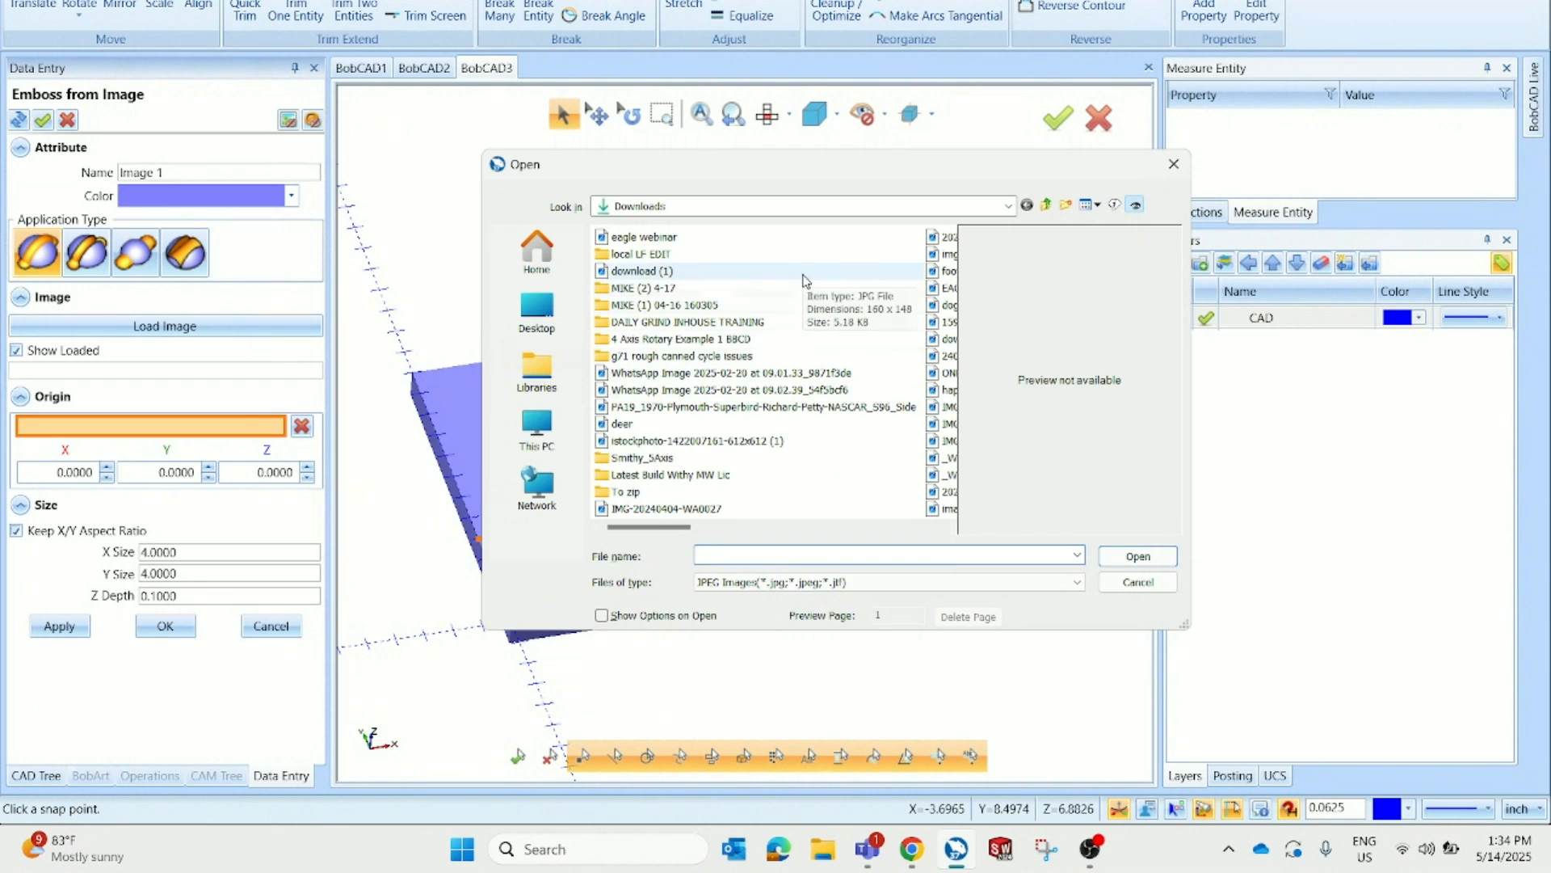
scroll(767, 395, down, 2)
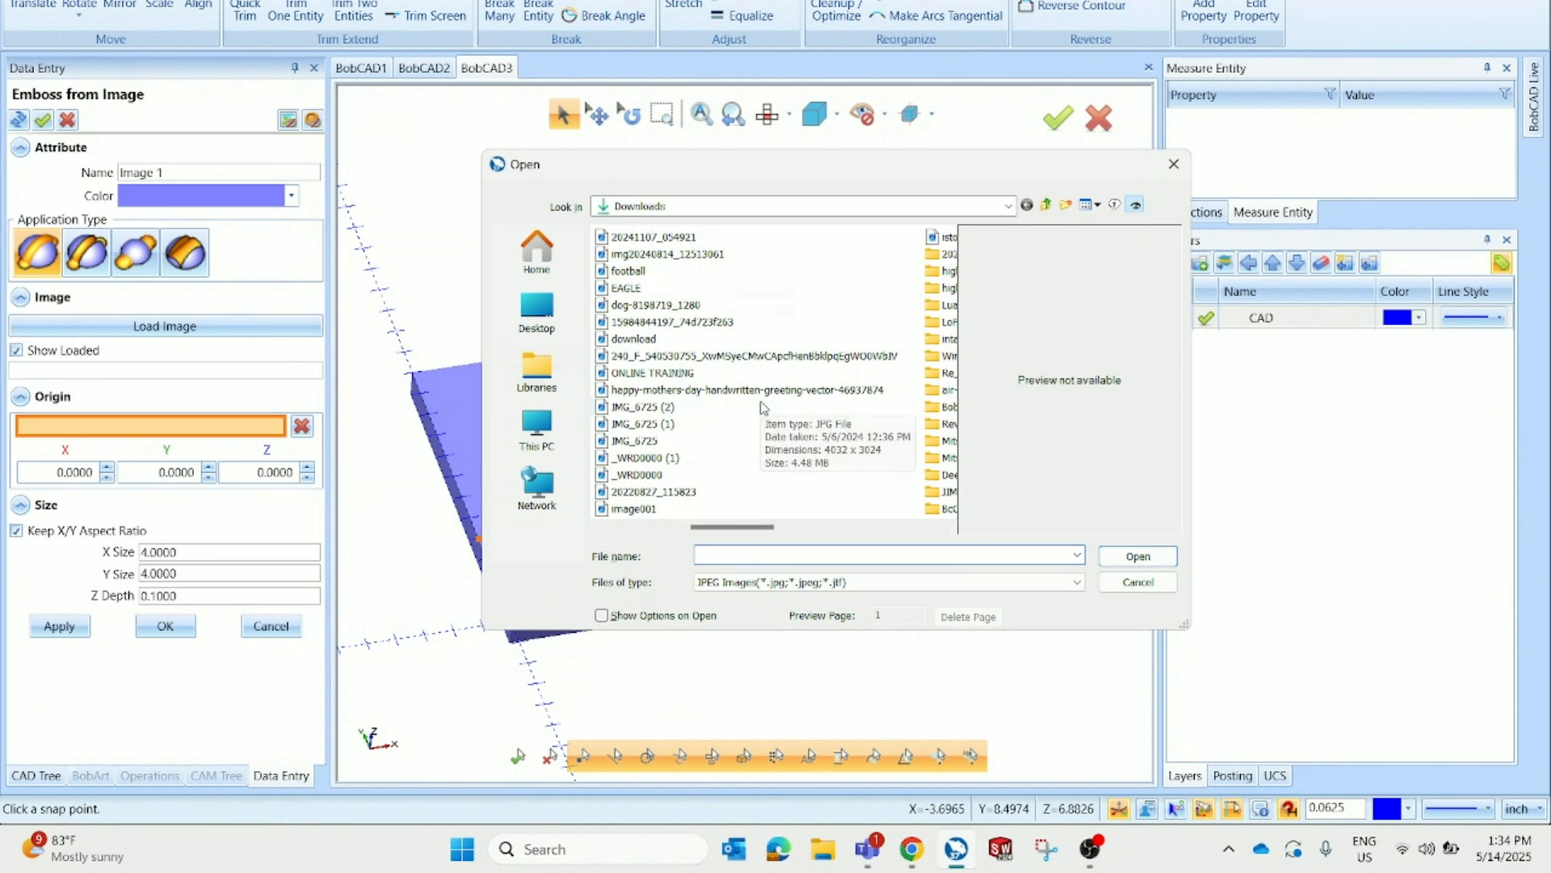
click(769, 305)
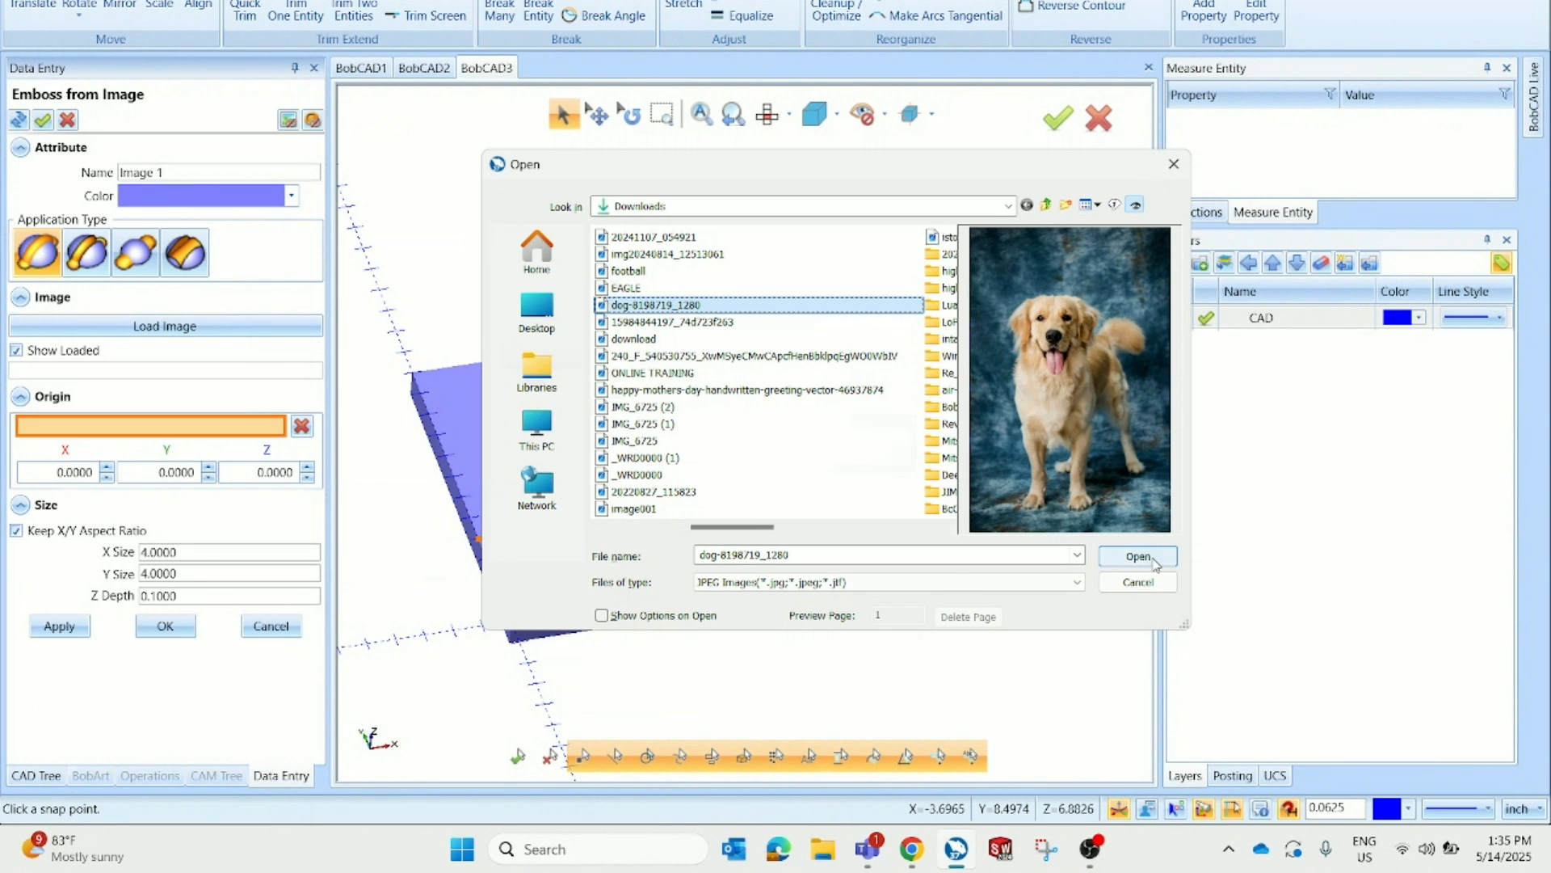
click(1138, 557)
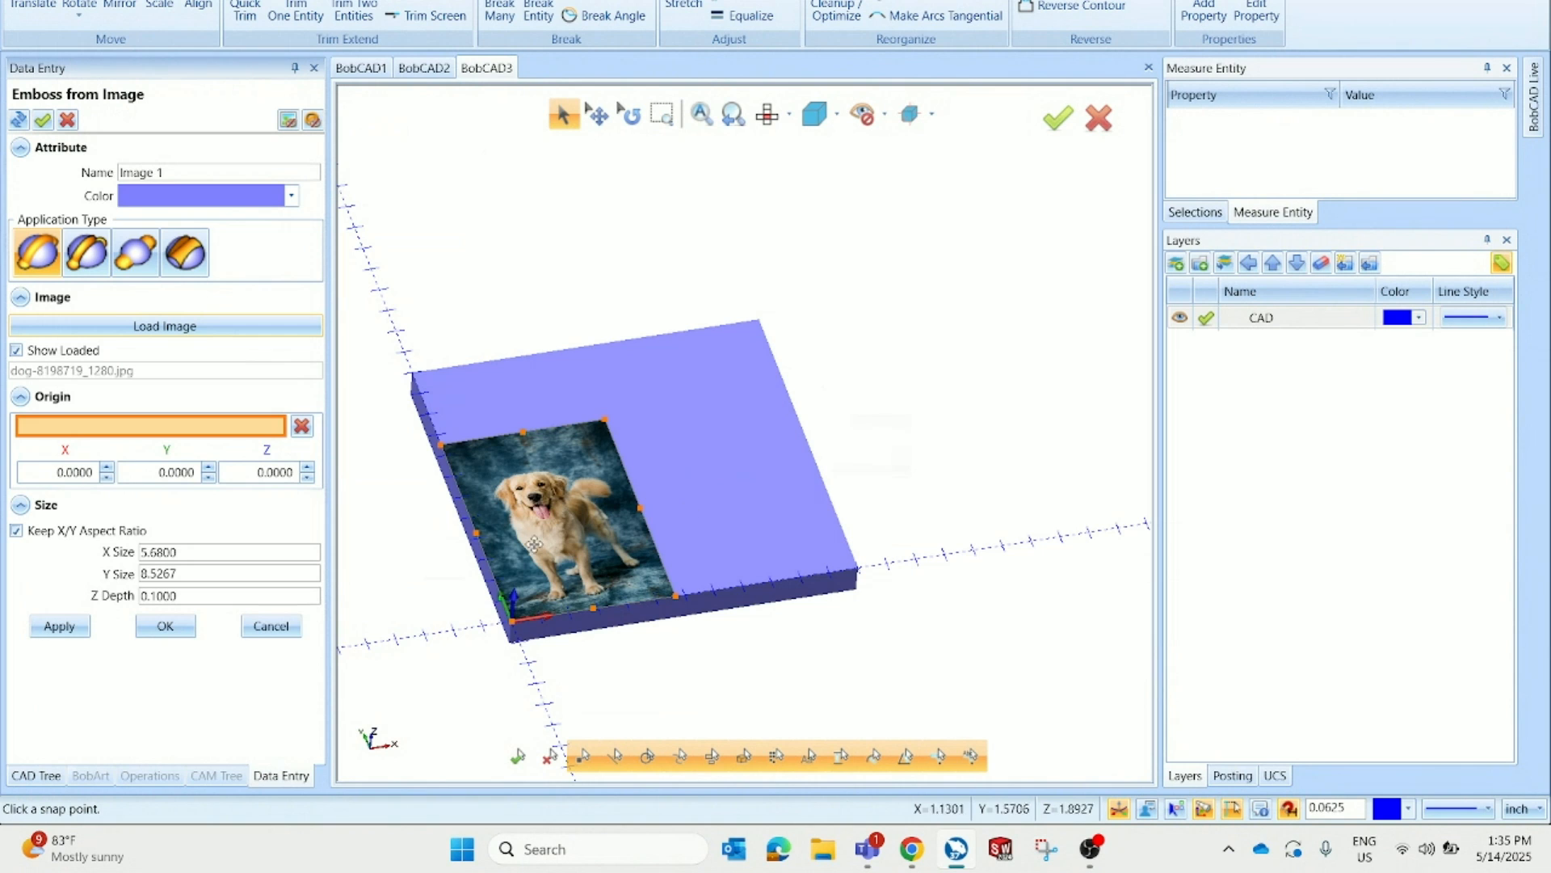
scroll(494, 602, up, 2)
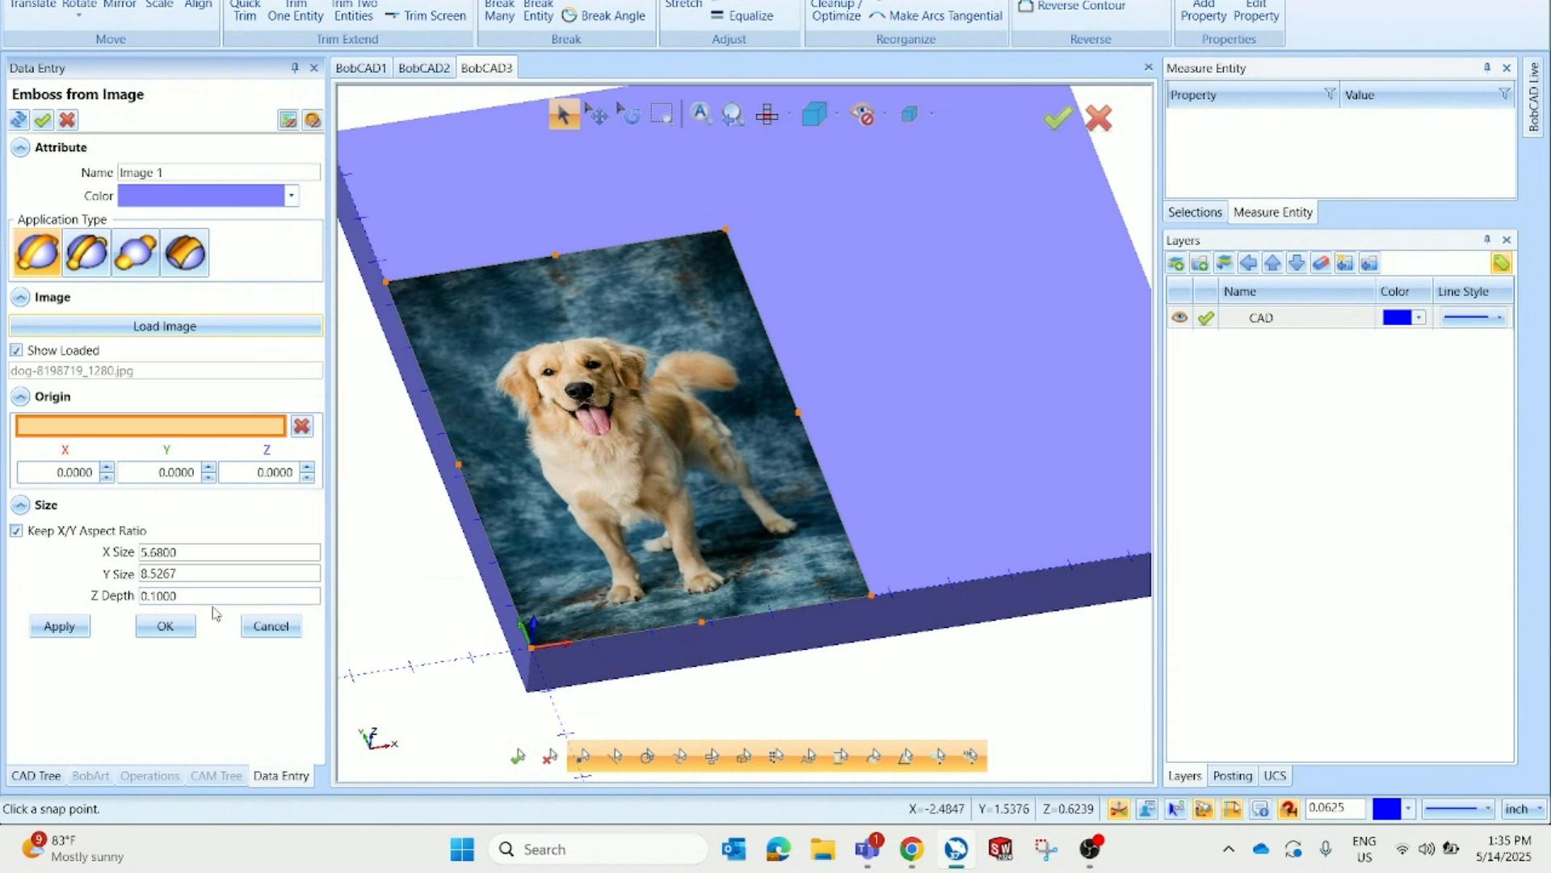
drag(189, 594, 125, 606)
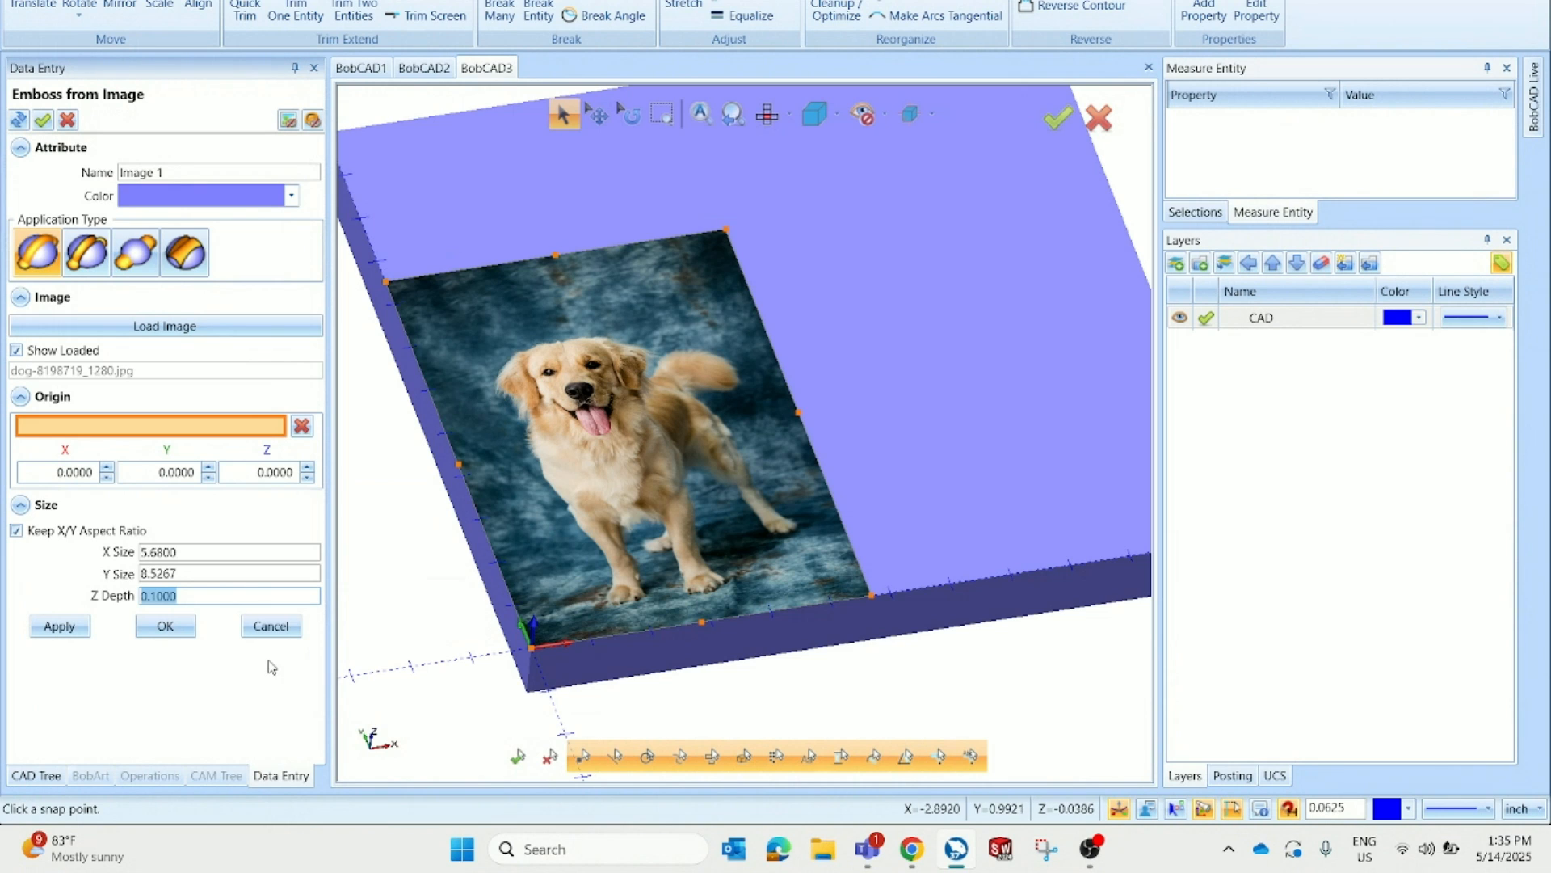
click(186, 630)
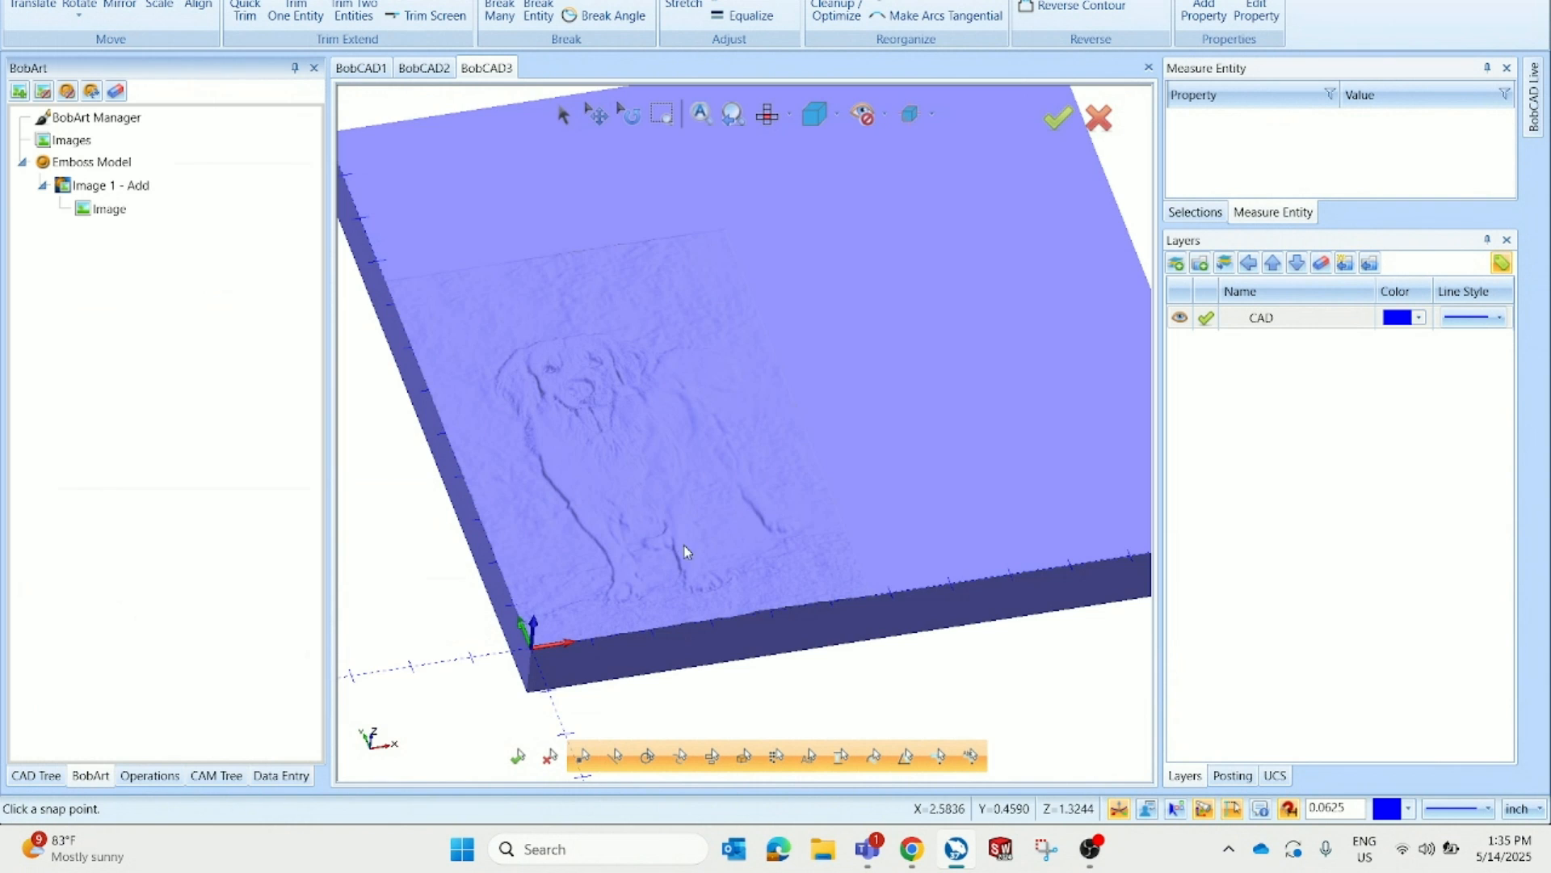
Inspect the dog relief on the block and review the image emboss size settings
middle_drag(686, 552, 561, 535)
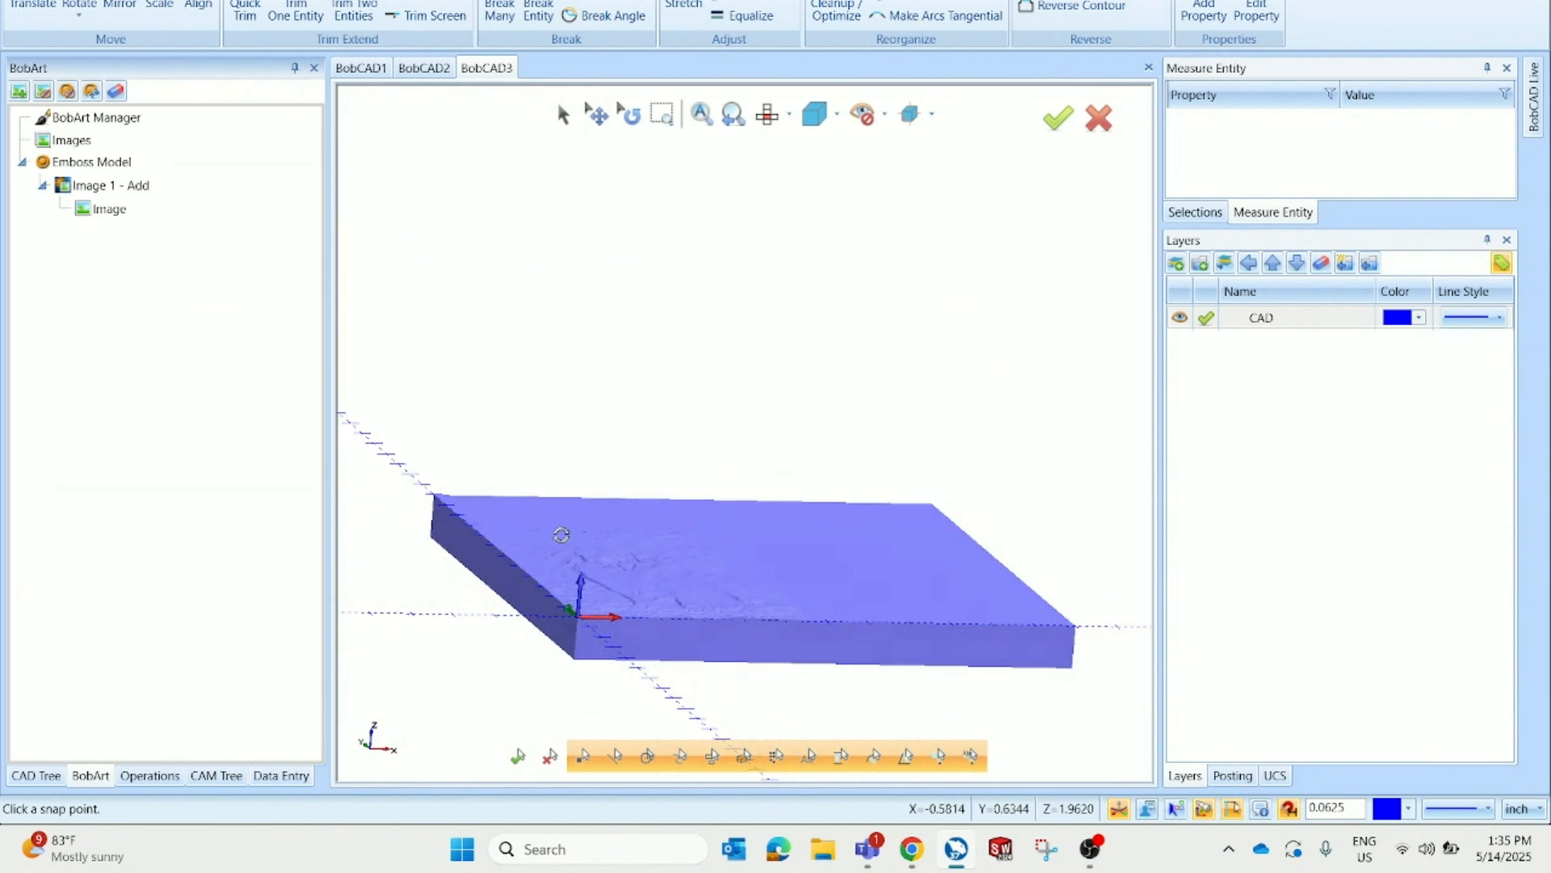
scroll(566, 549, up, 5)
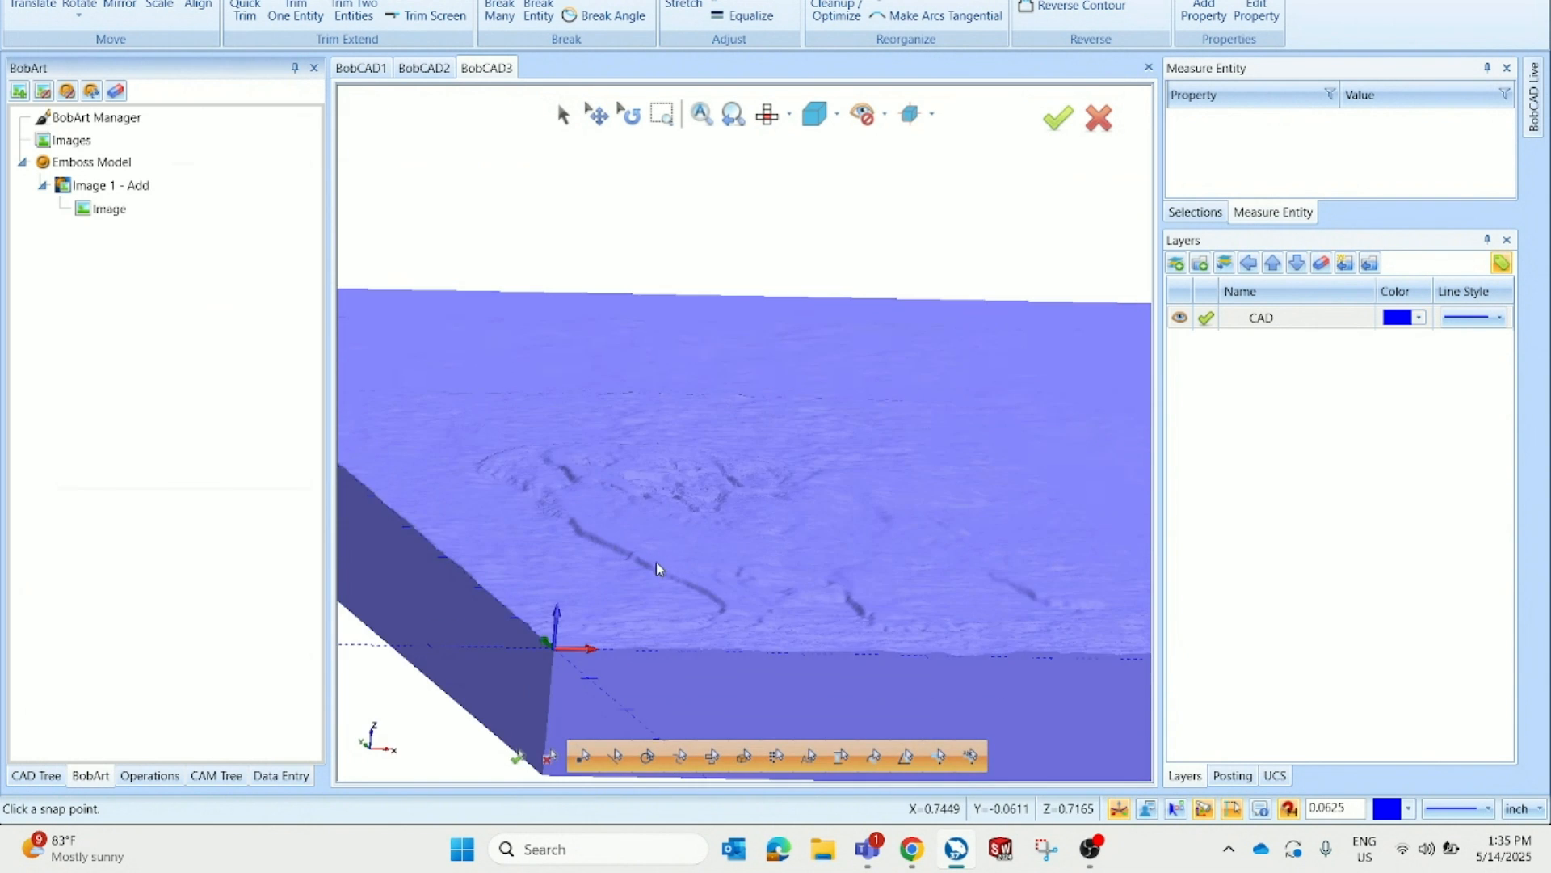
mouse_move(656, 565)
middle_down()
mouse_move(598, 575)
mouse_move(644, 571)
middle_up()
scroll(643, 517, down, 3)
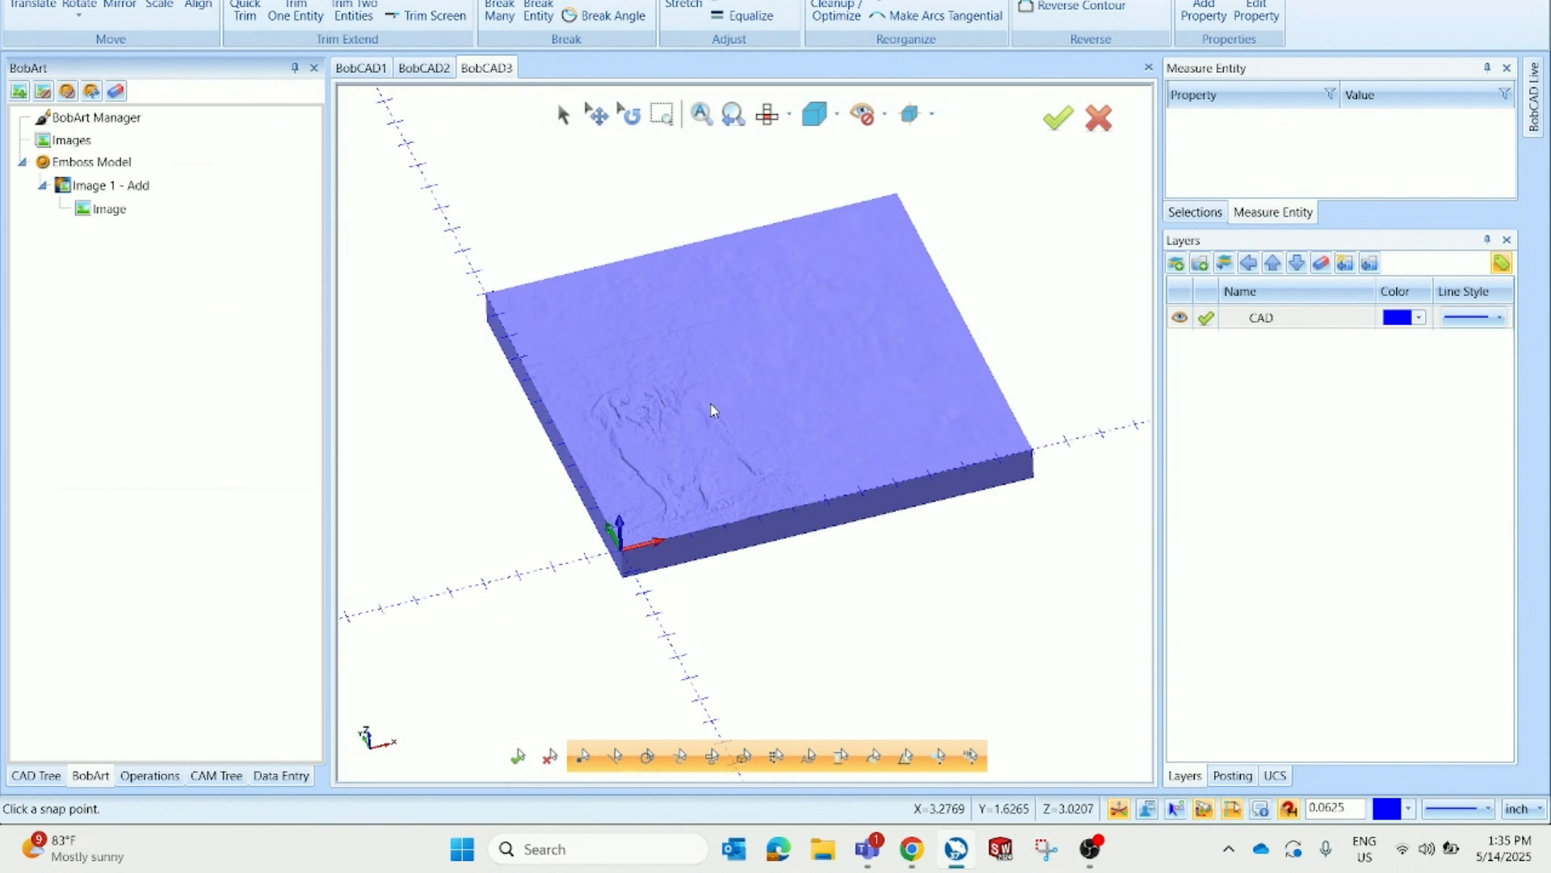
right_click(182, 188)
click(201, 201)
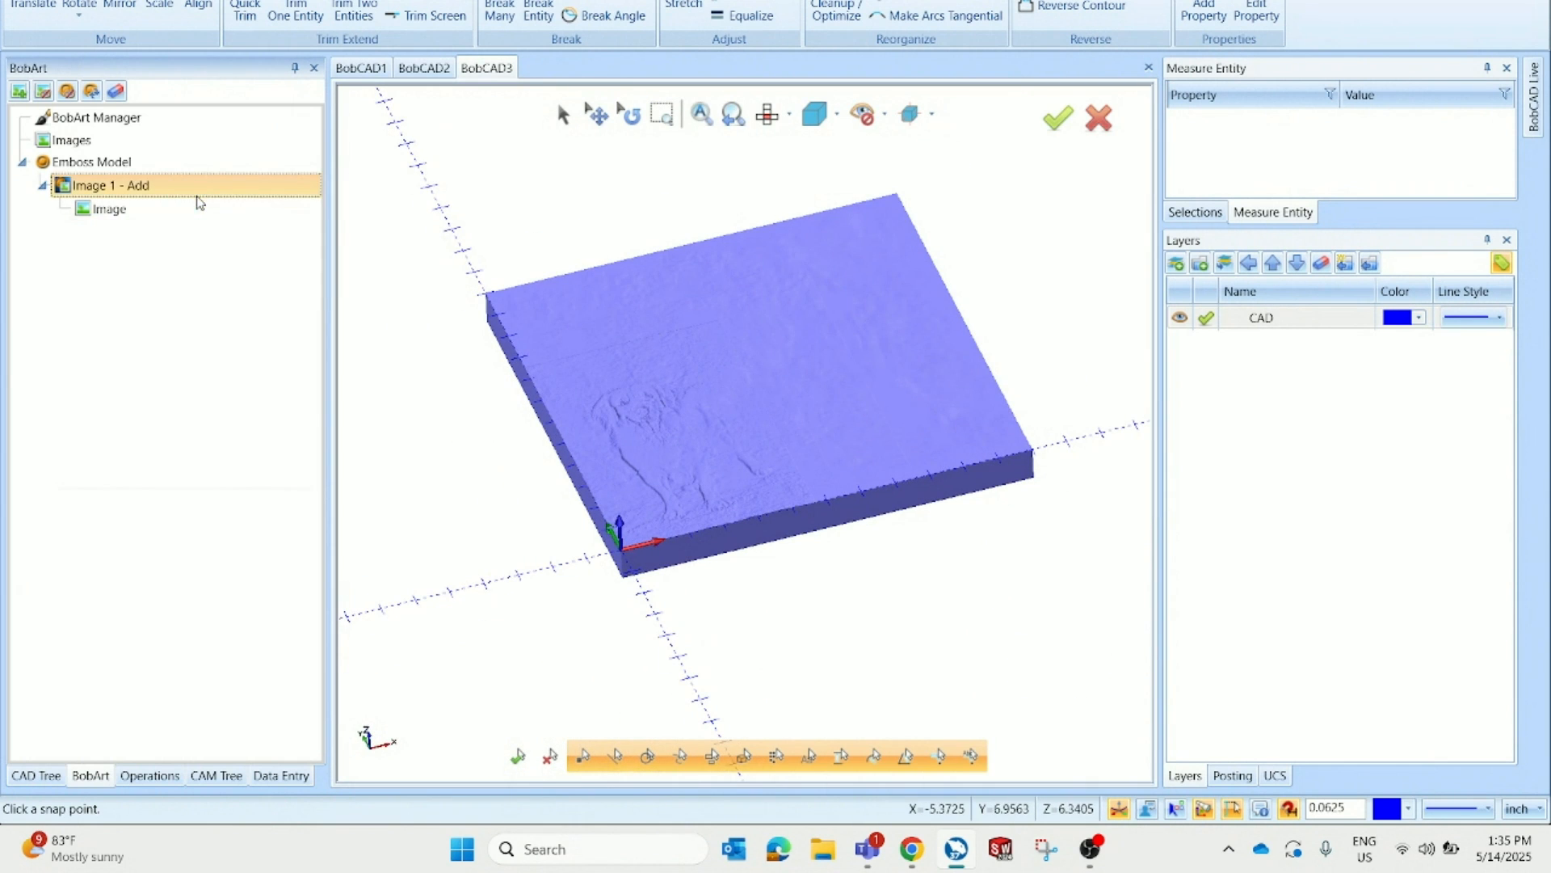
drag(194, 554, 79, 571)
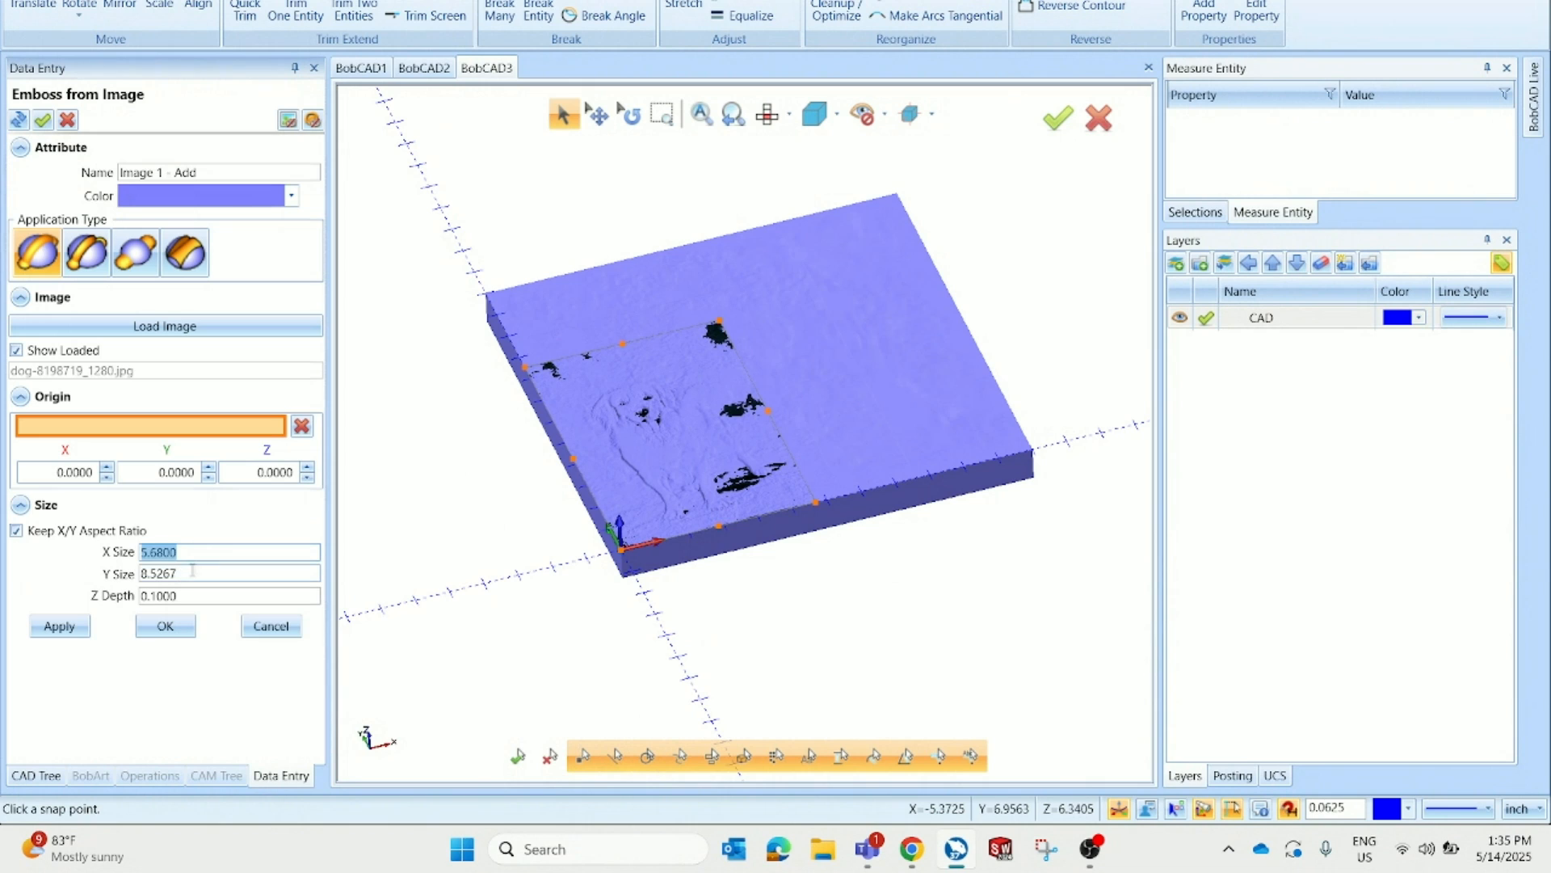
key(Tab)
click(165, 627)
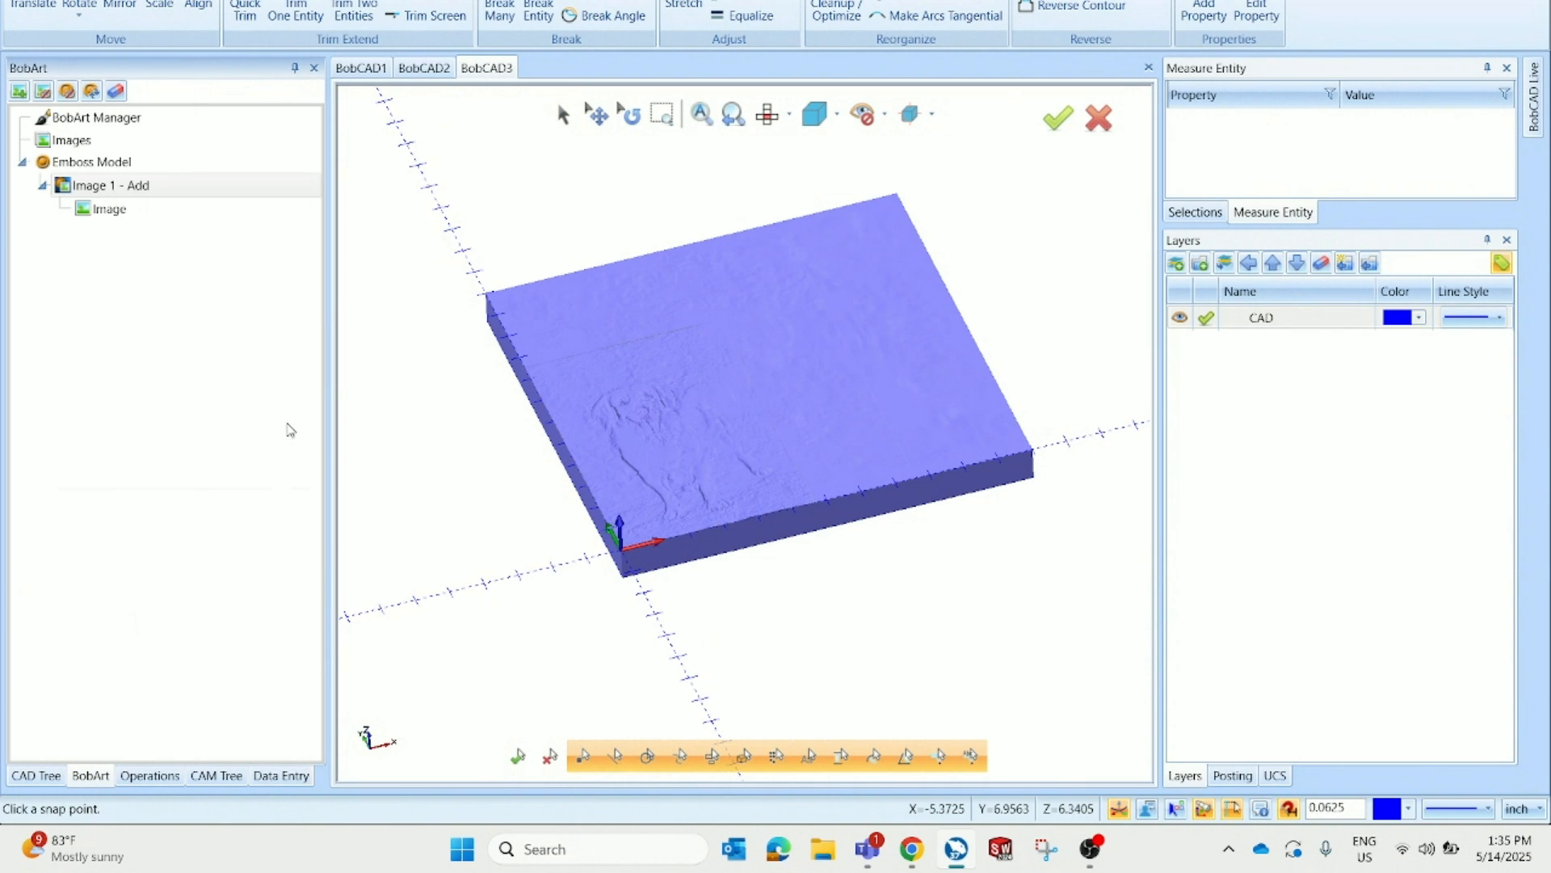
Resize the emboss canvas to 7 by 9 inches
right_click(185, 171)
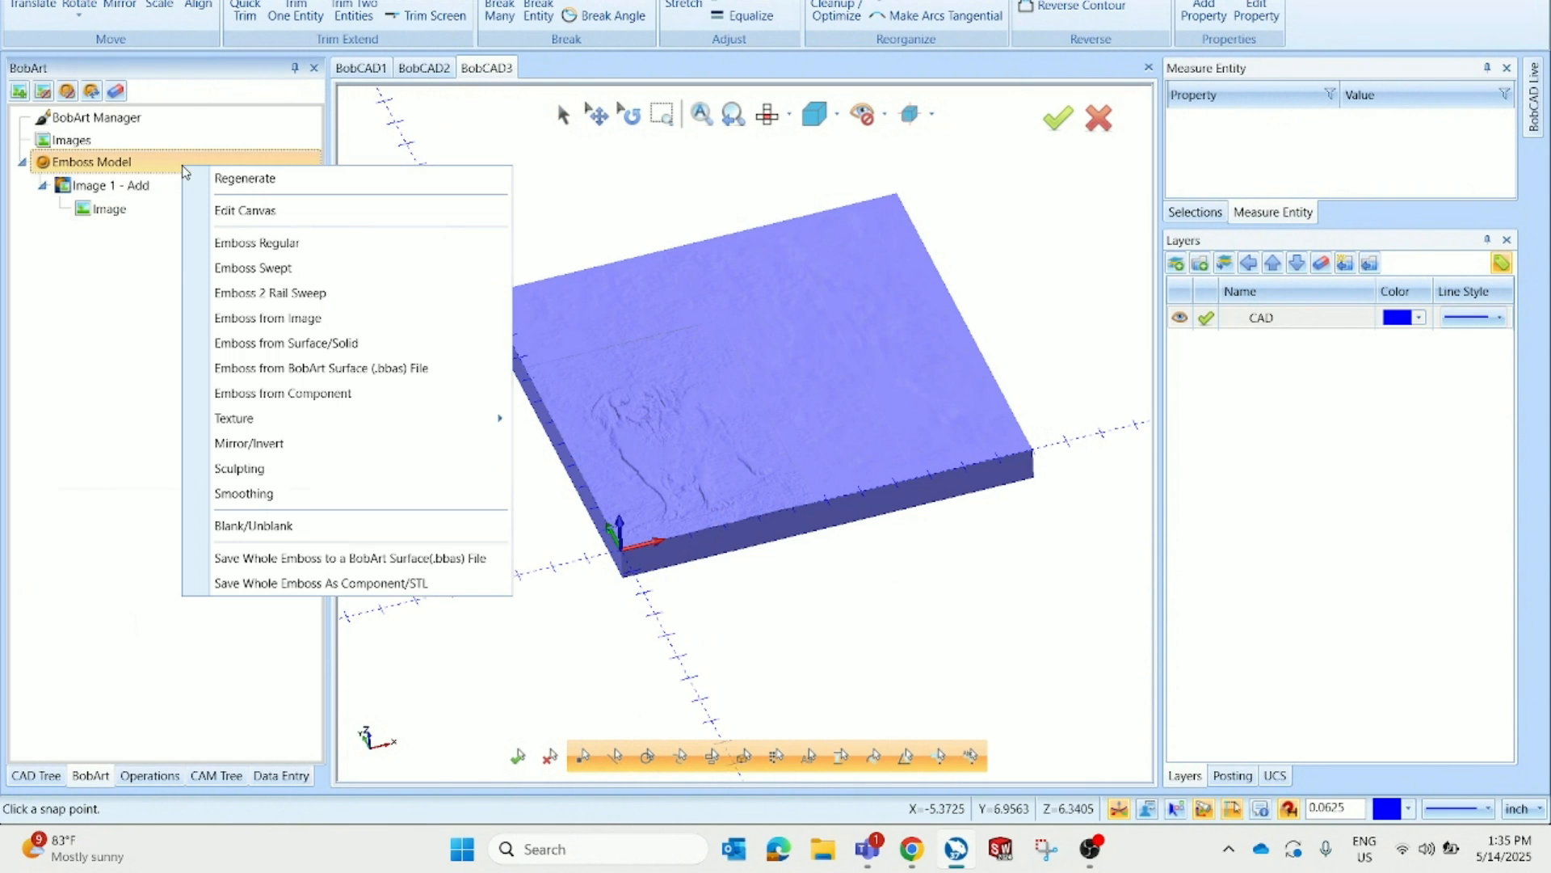
click(271, 212)
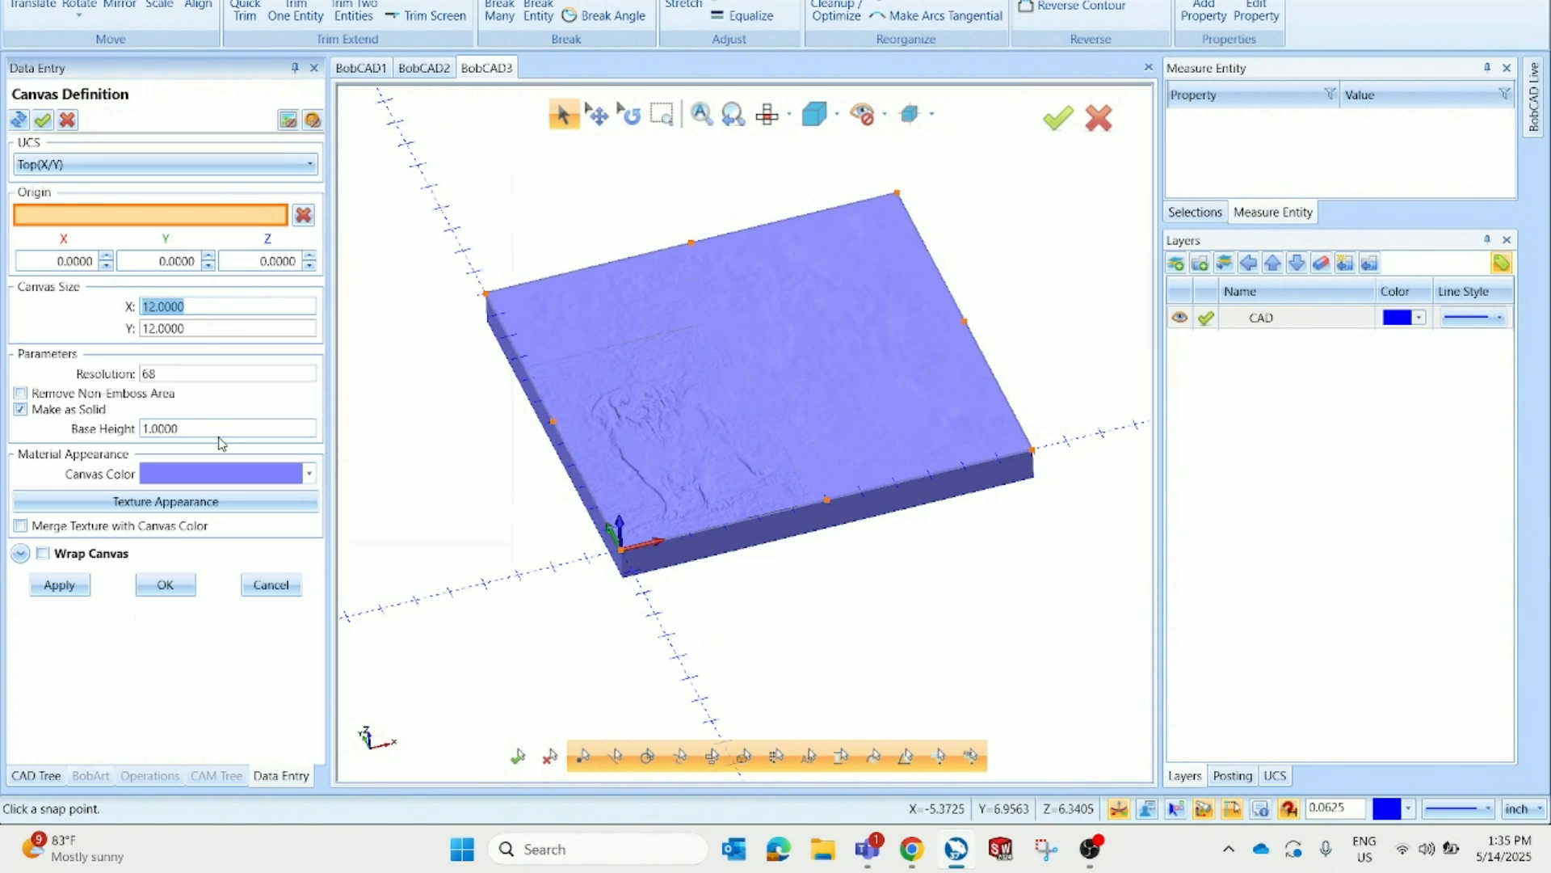
text(7)
key(Tab)
text(9)
key(Tab)
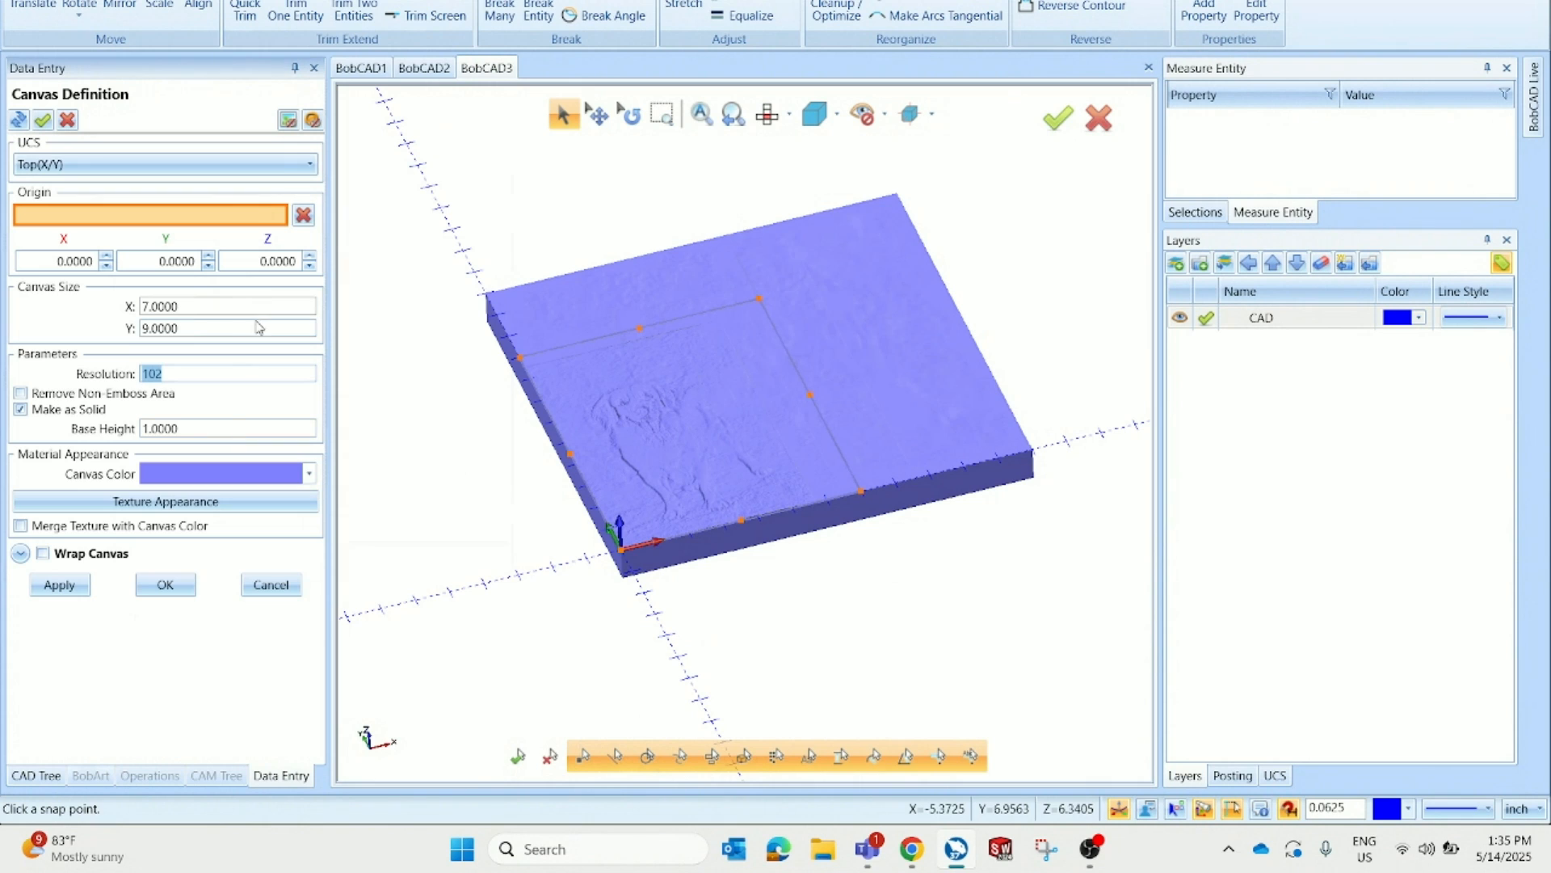
click(172, 585)
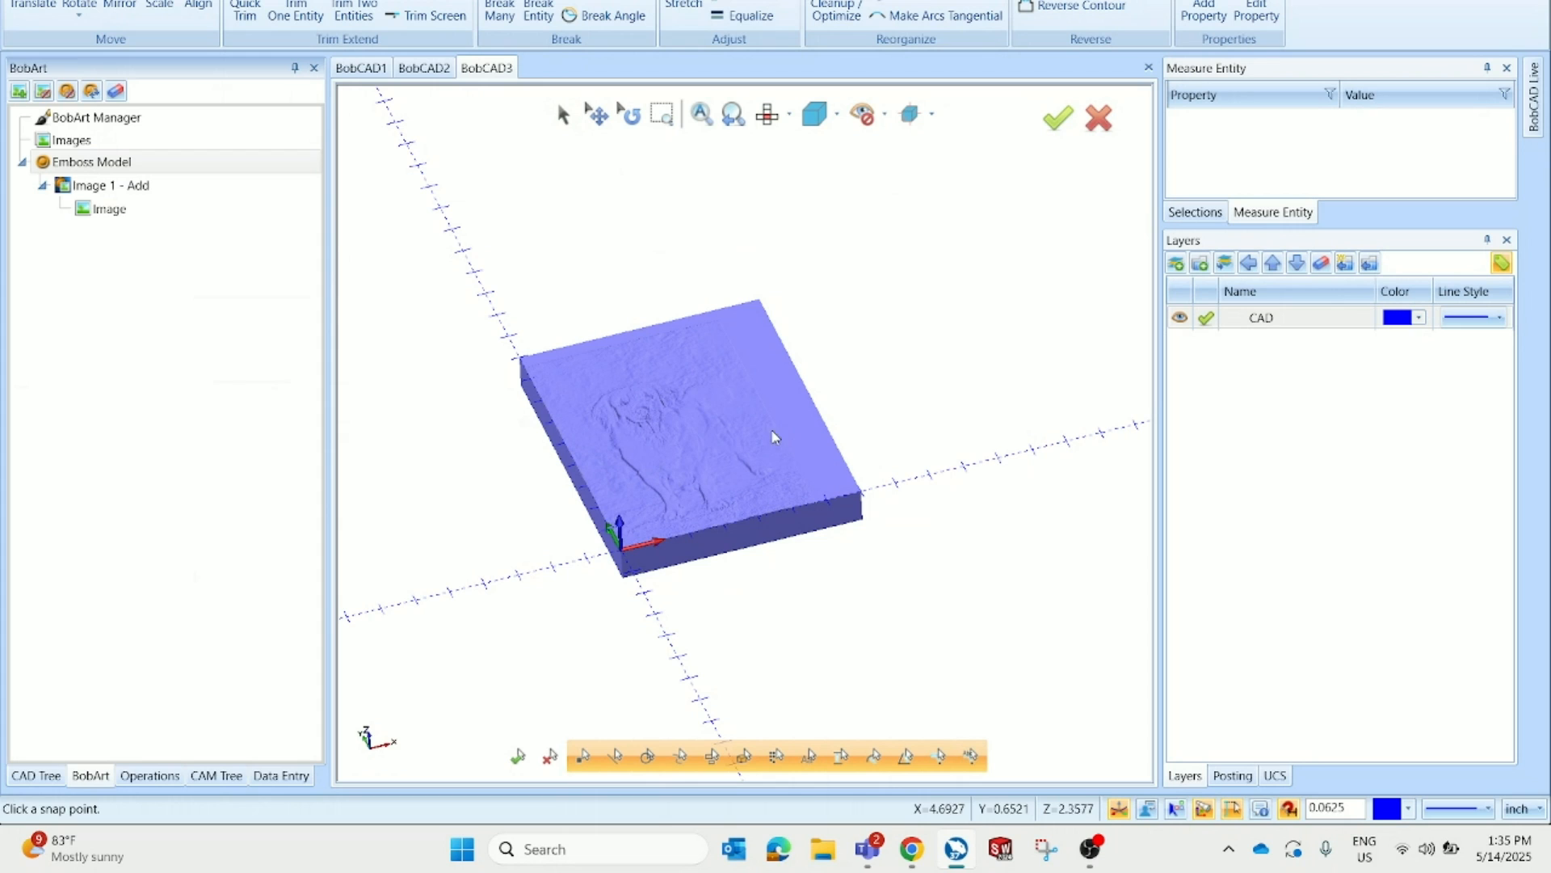
Narrow the emboss canvas width to 6 inches
right_click(226, 186)
right_click(205, 169)
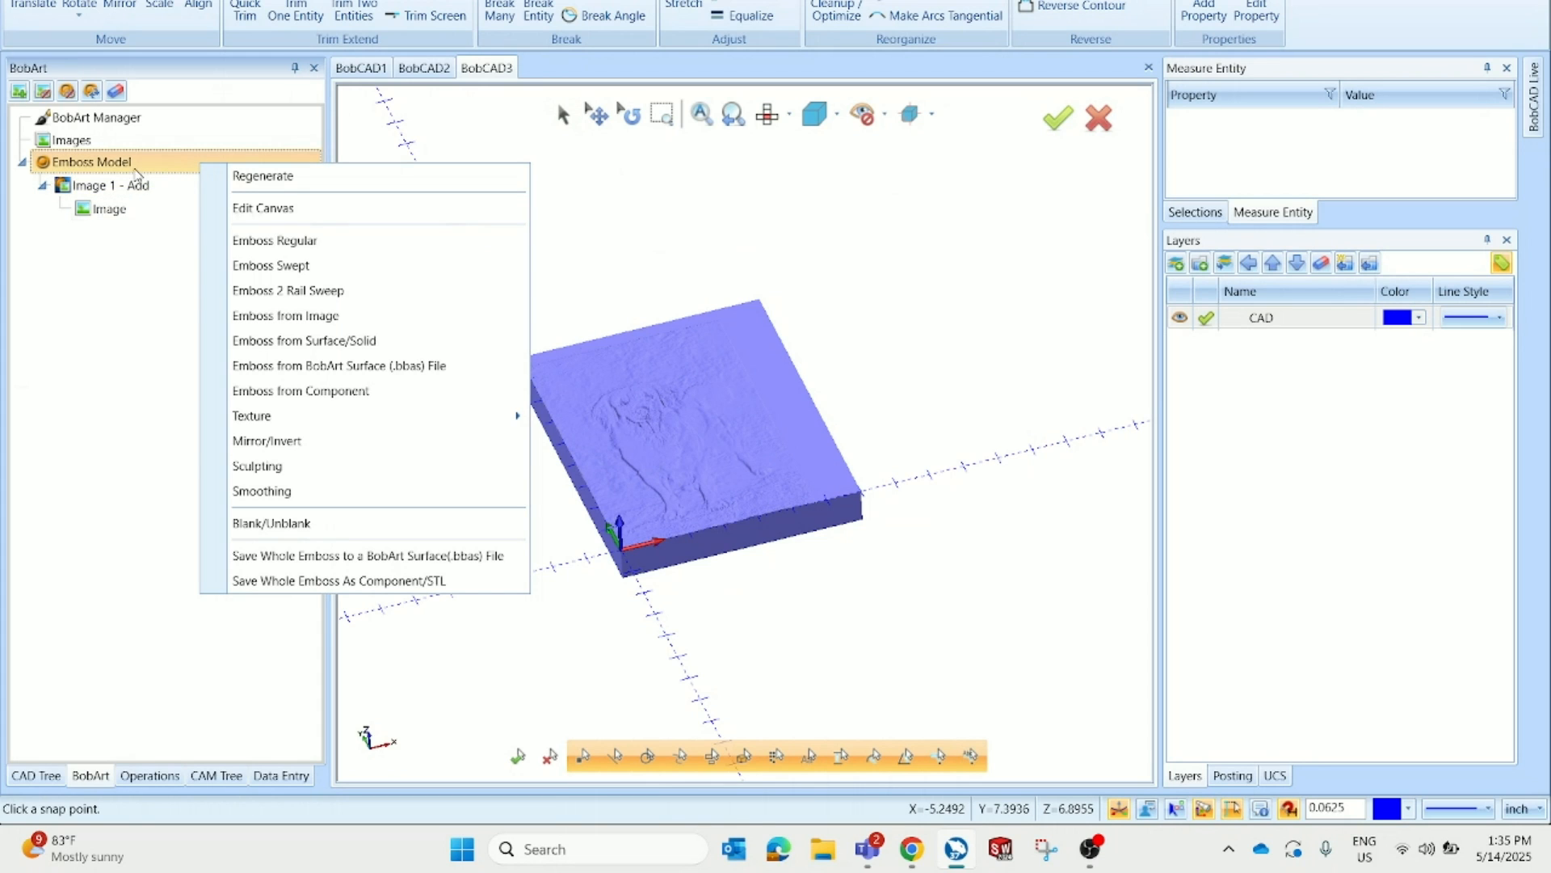
click(285, 212)
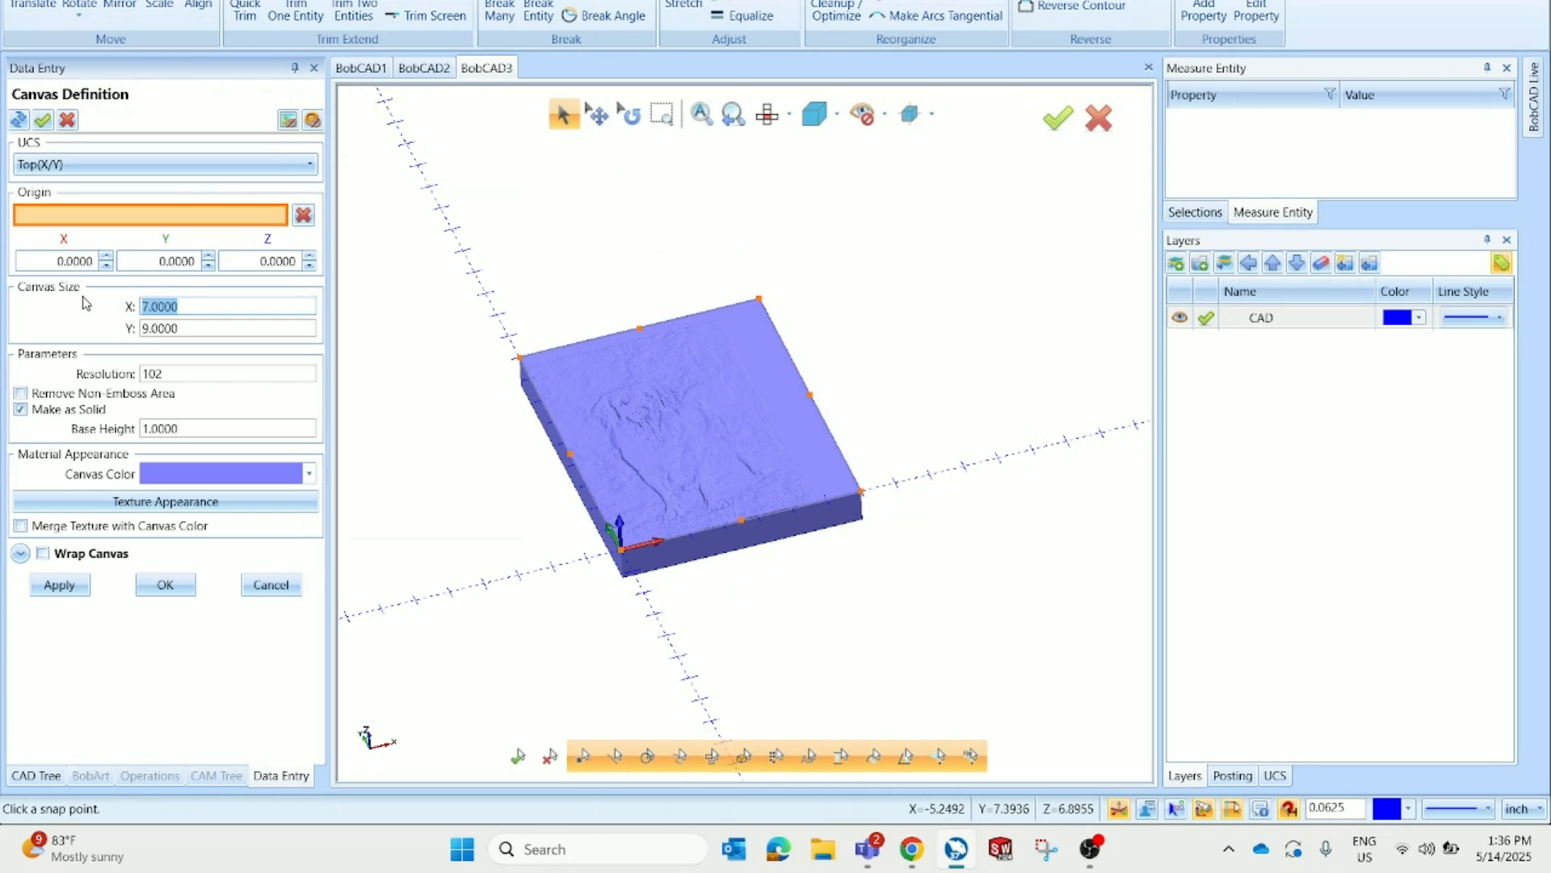
text(6)
key(Tab)
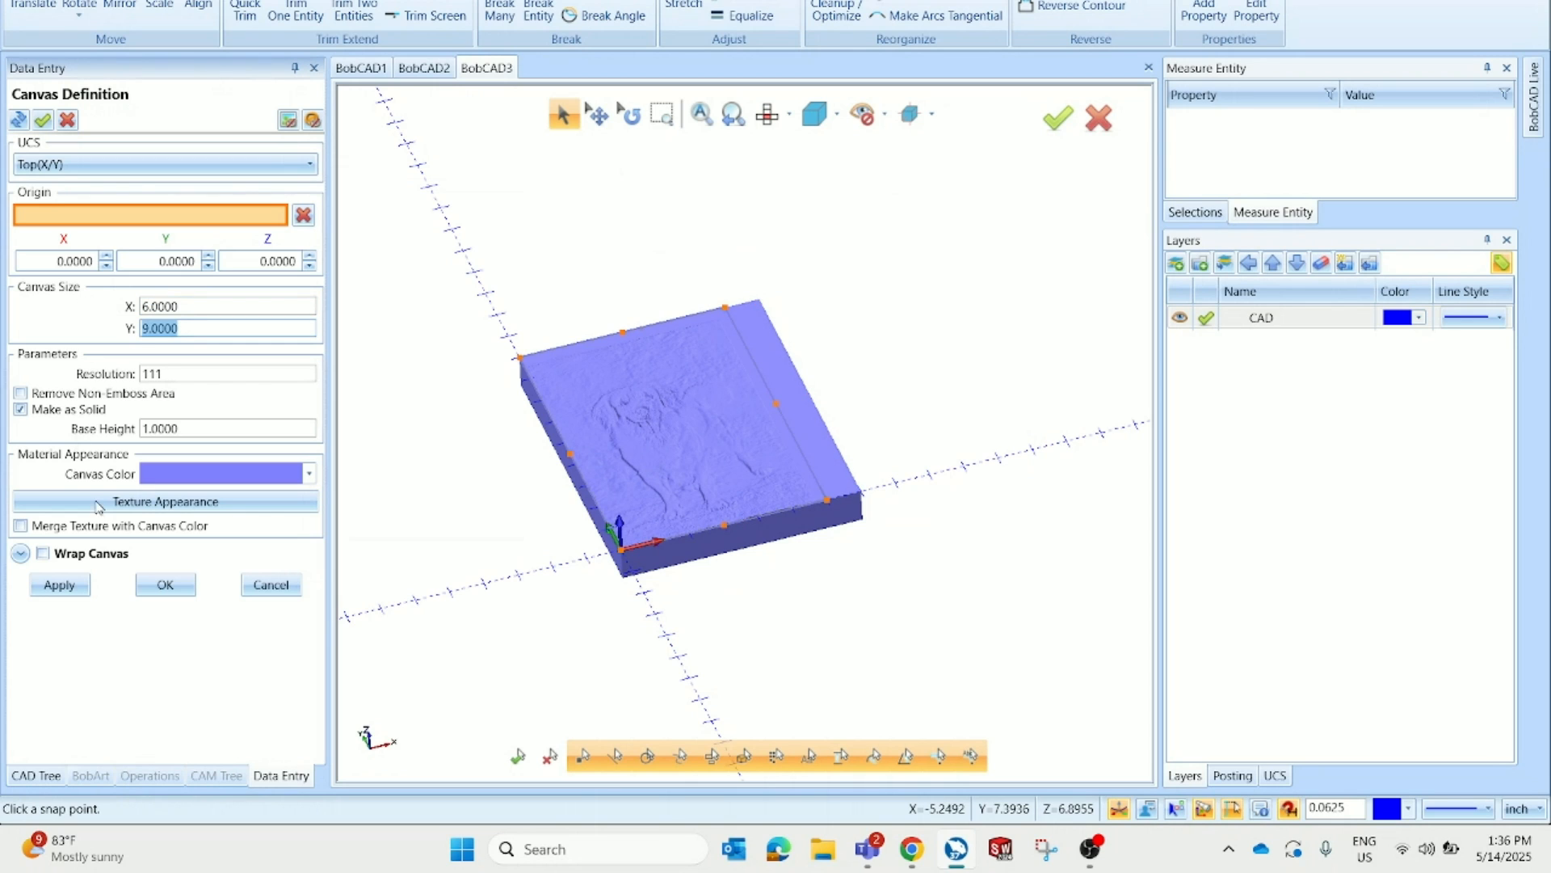
click(166, 586)
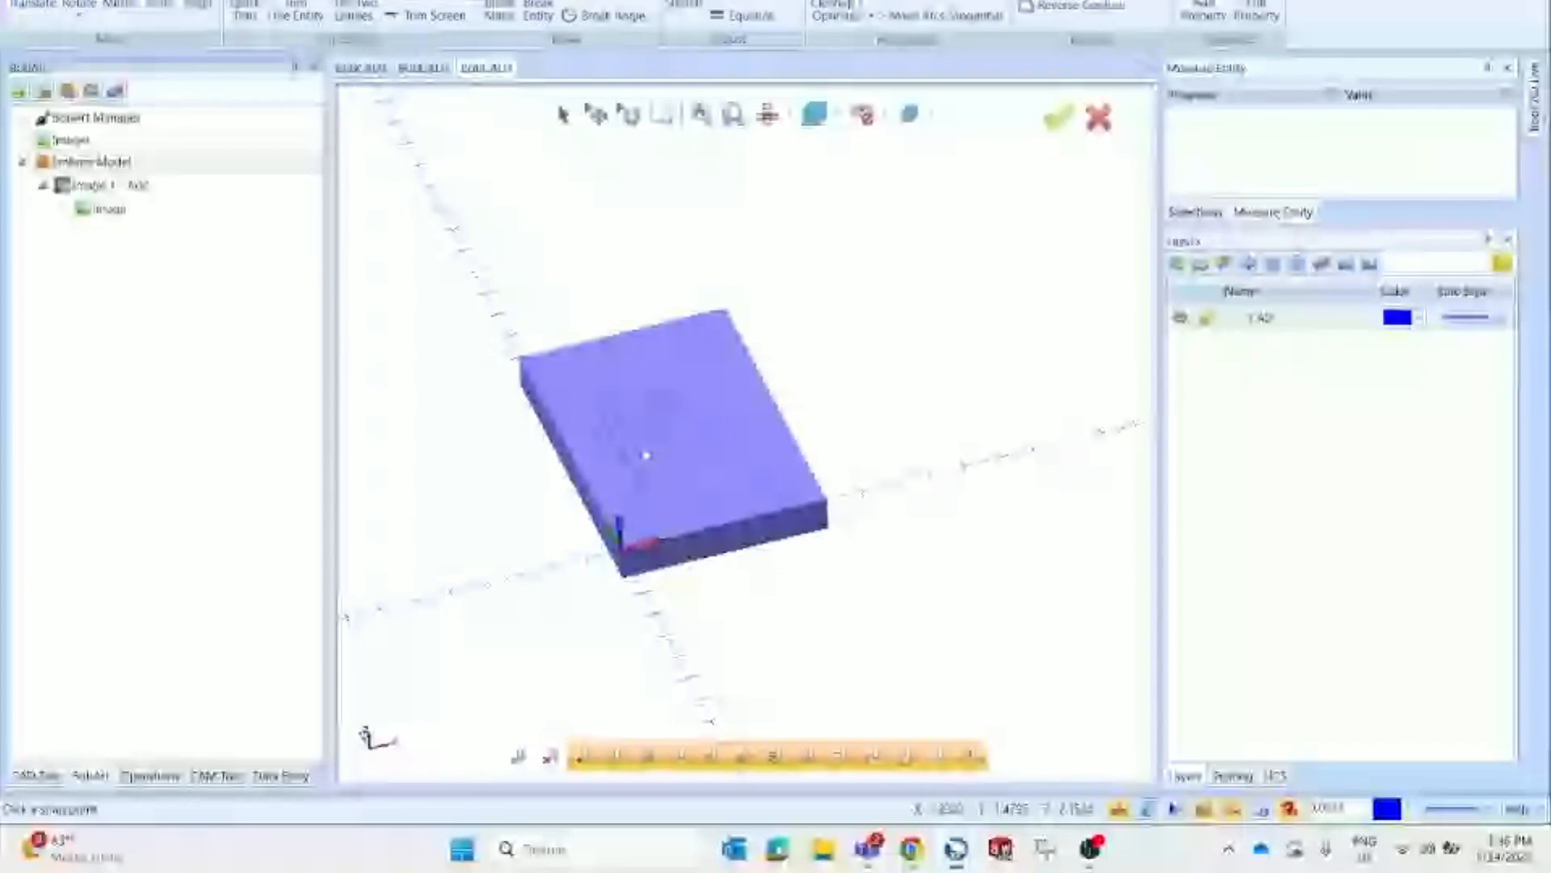
Create a new milling job on the BC_3x_Mill machine and open the Stock Wizard
scroll(647, 455, up, 5)
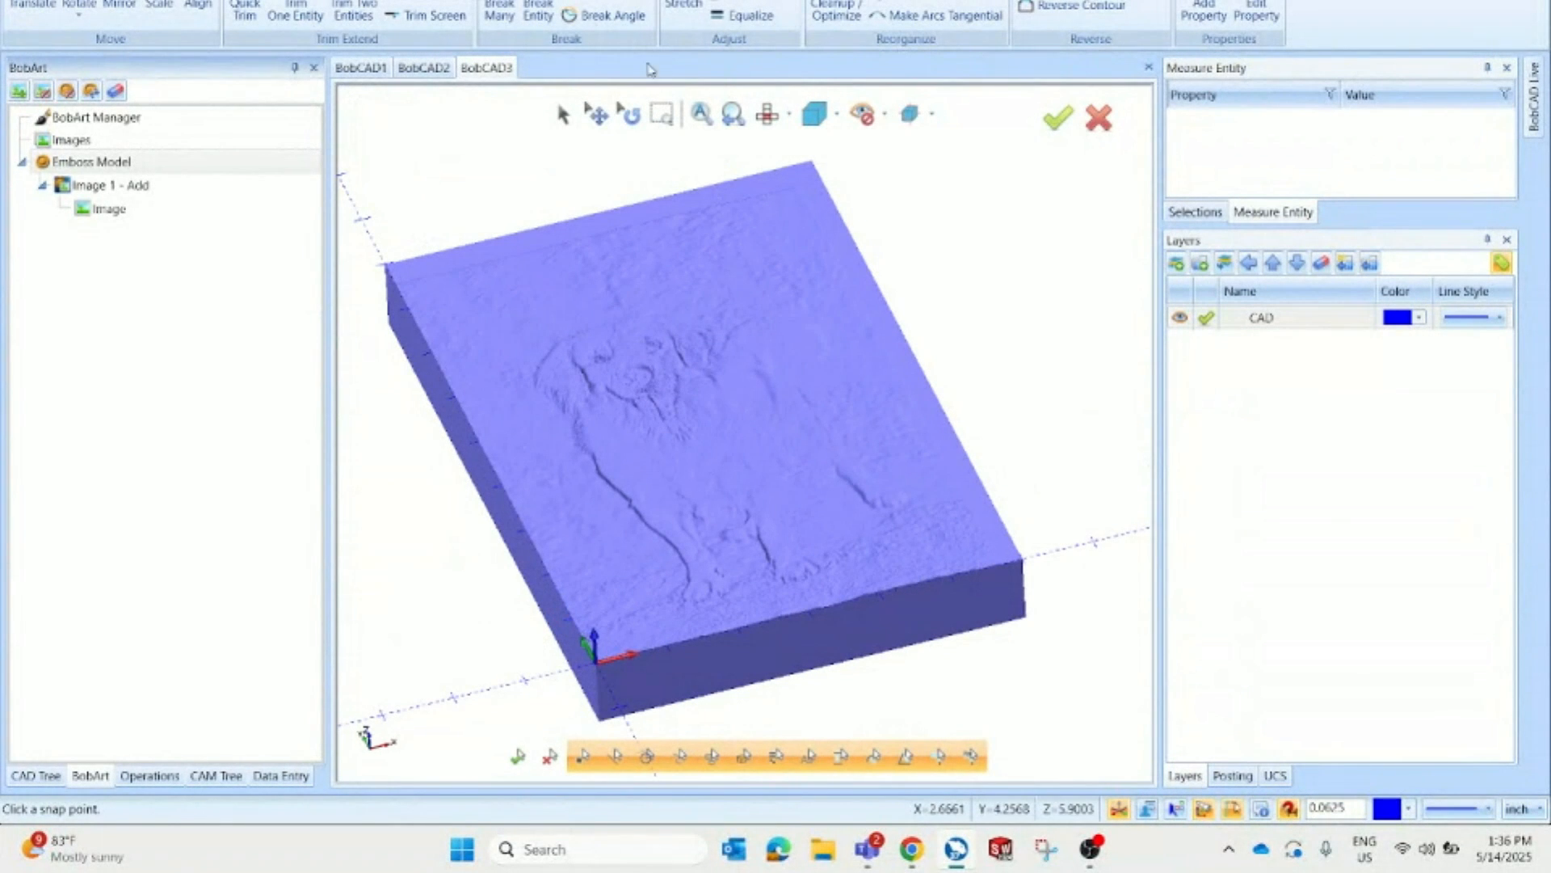
click(388, 1)
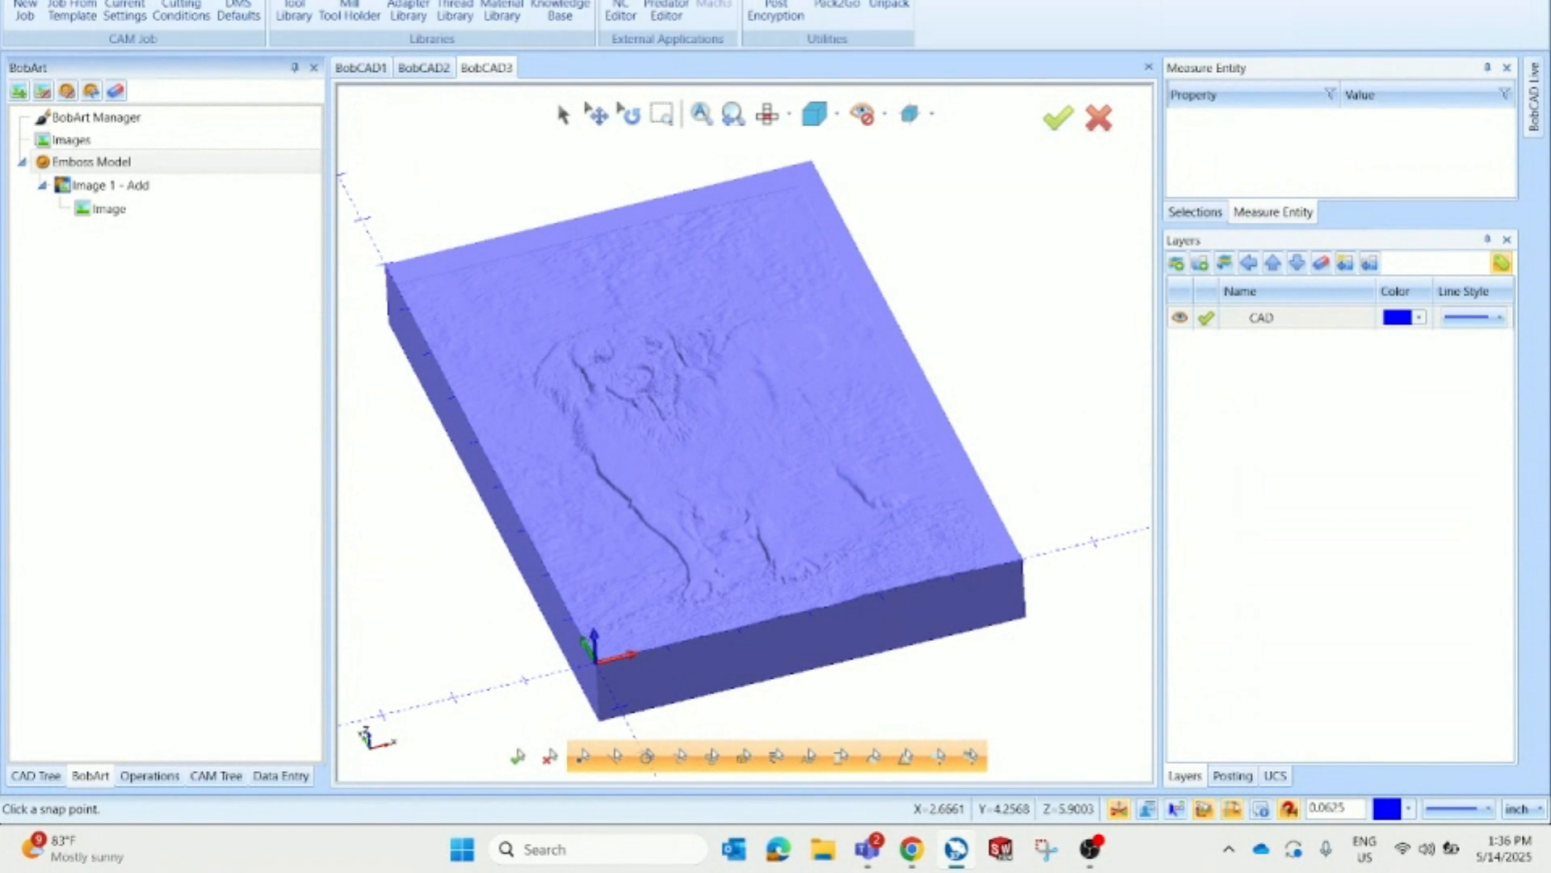
click(33, 13)
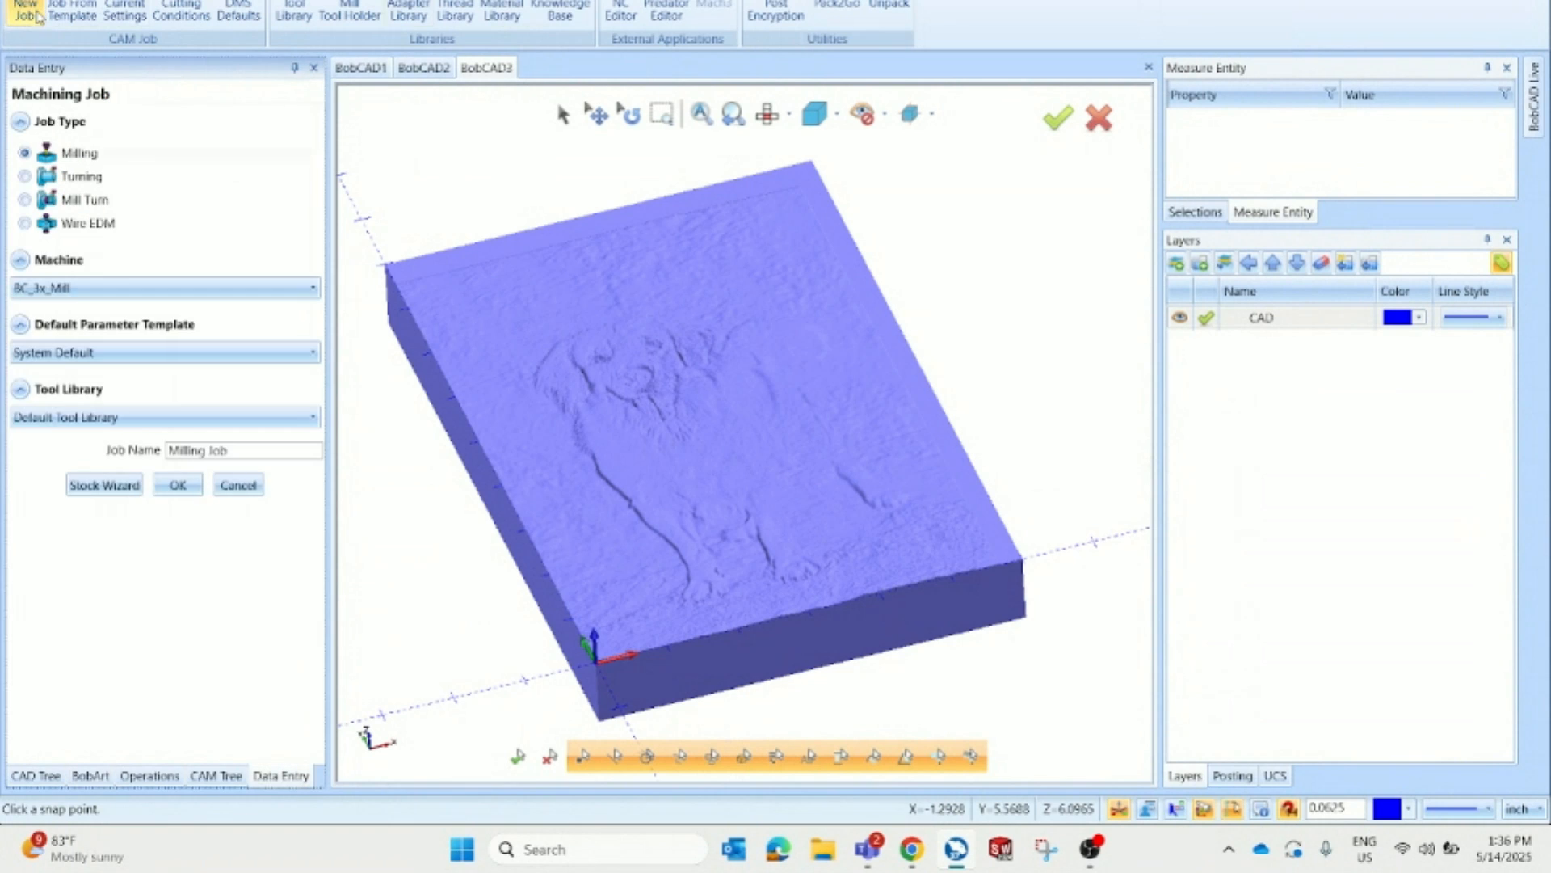
click(77, 291)
click(124, 478)
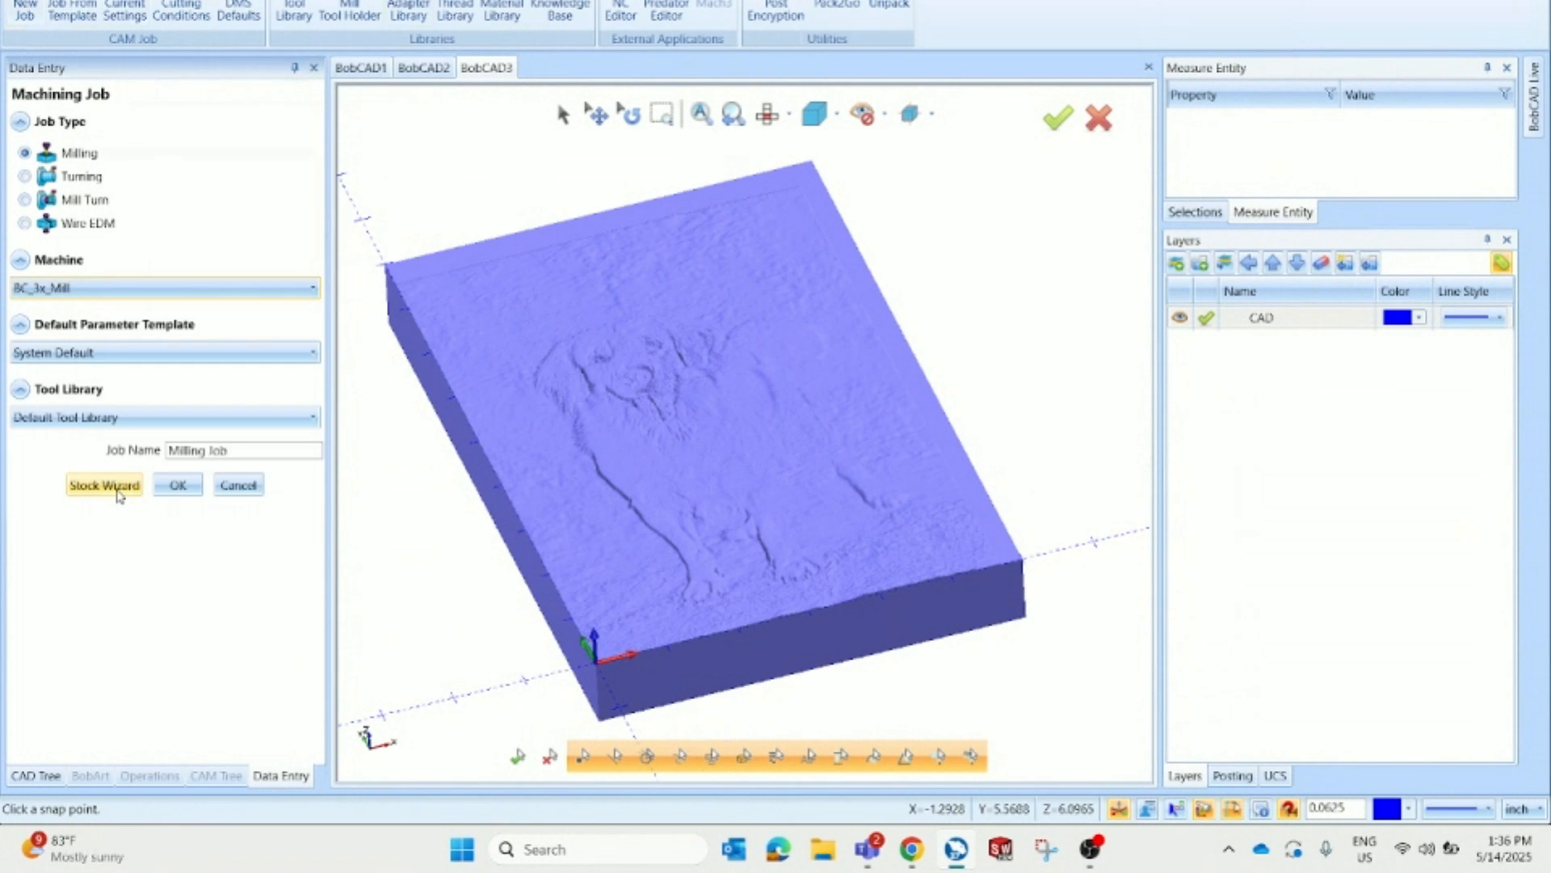
click(119, 493)
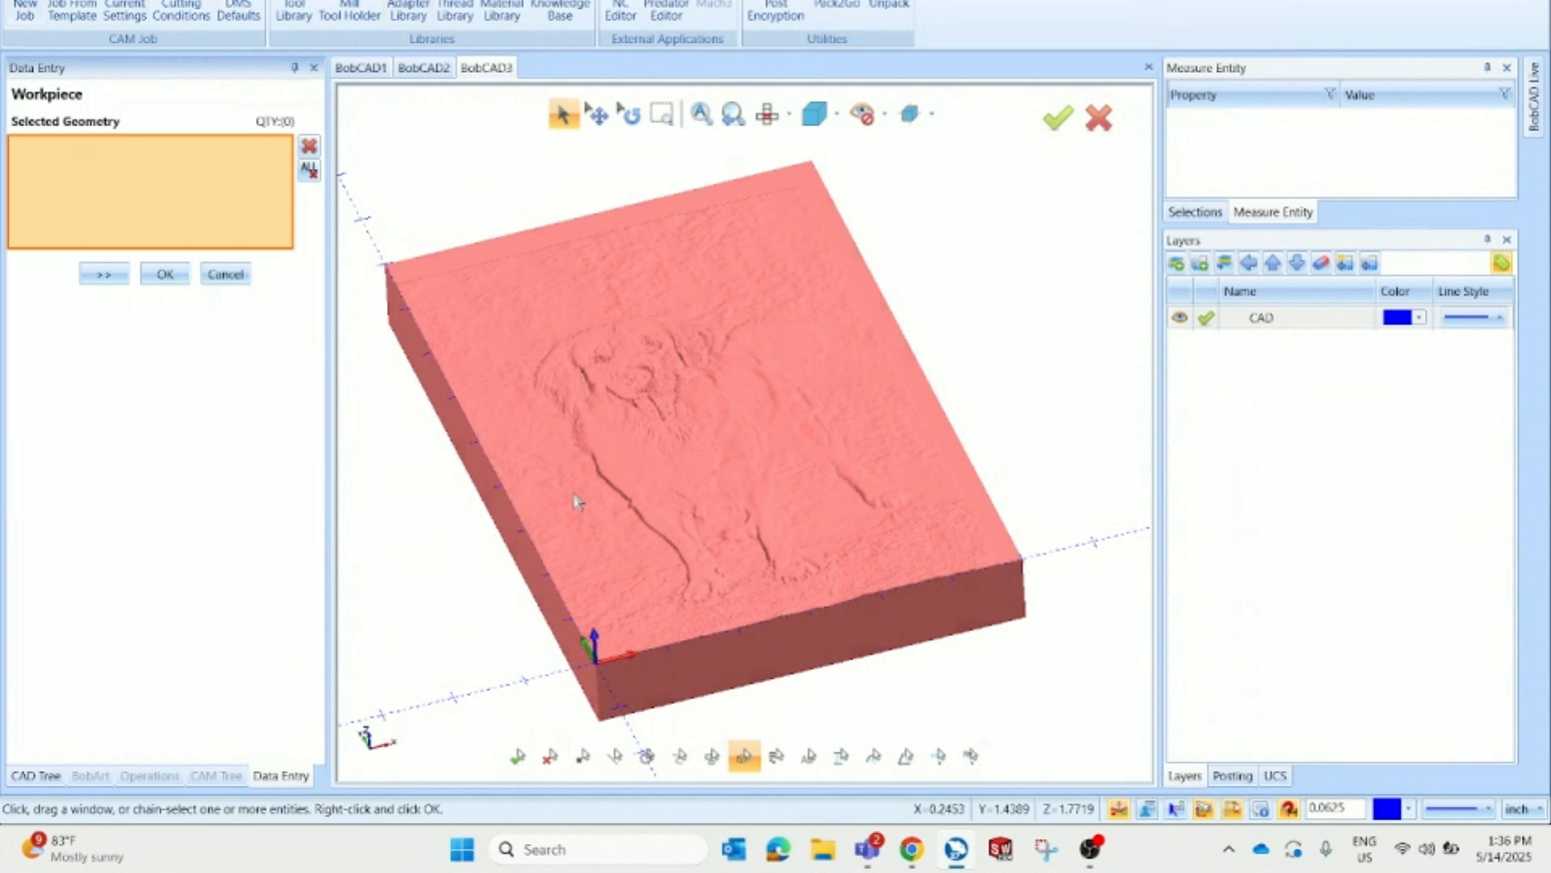
Select the dog relief art model as the workpiece and accept the calculated stock
click(576, 501)
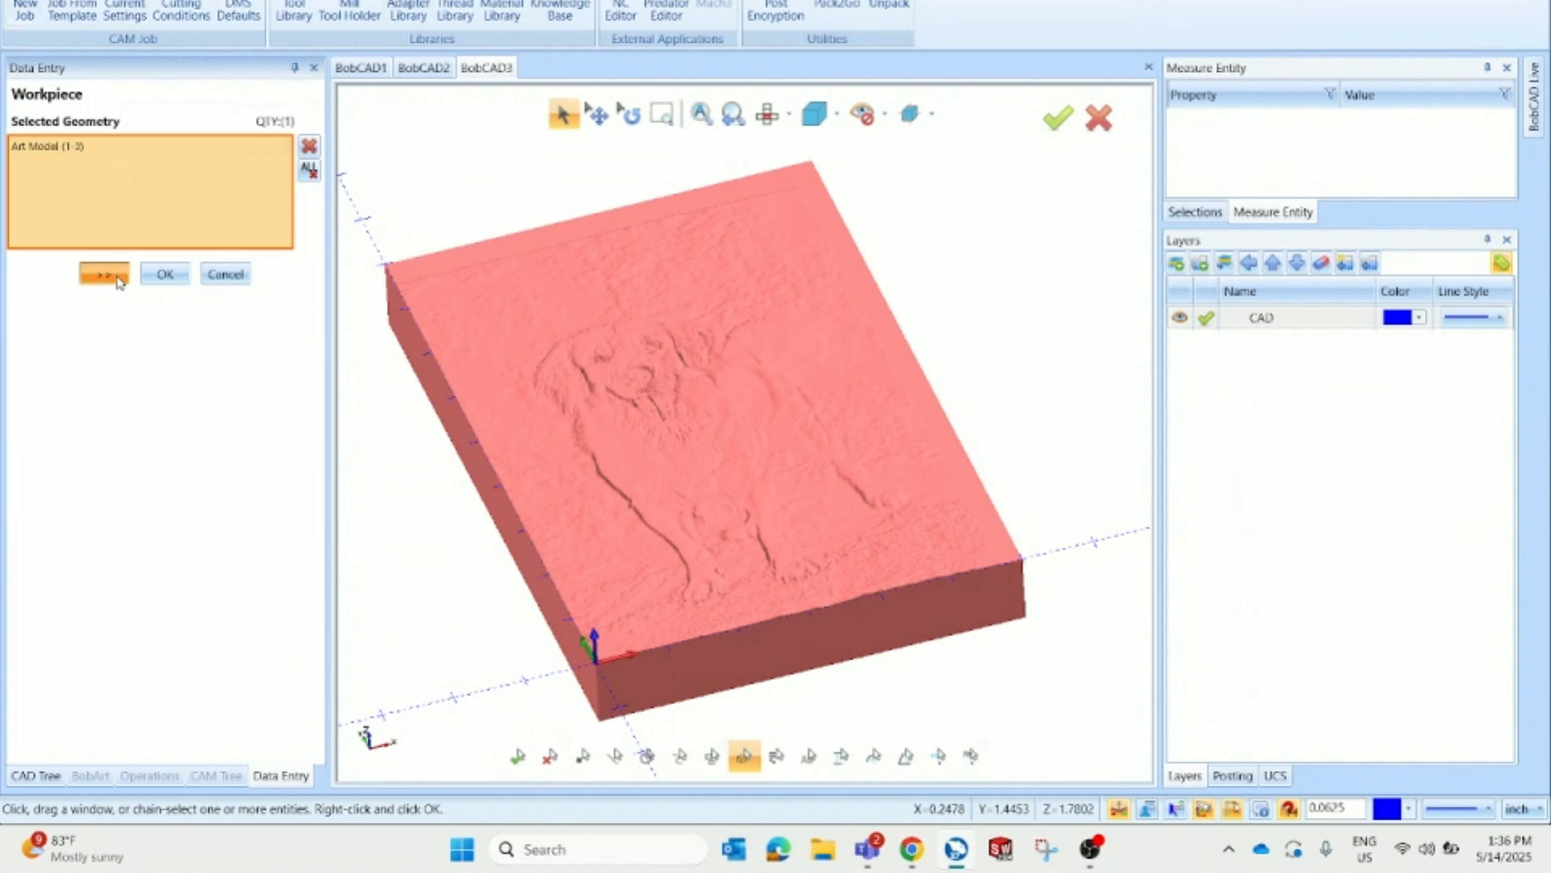
click(103, 274)
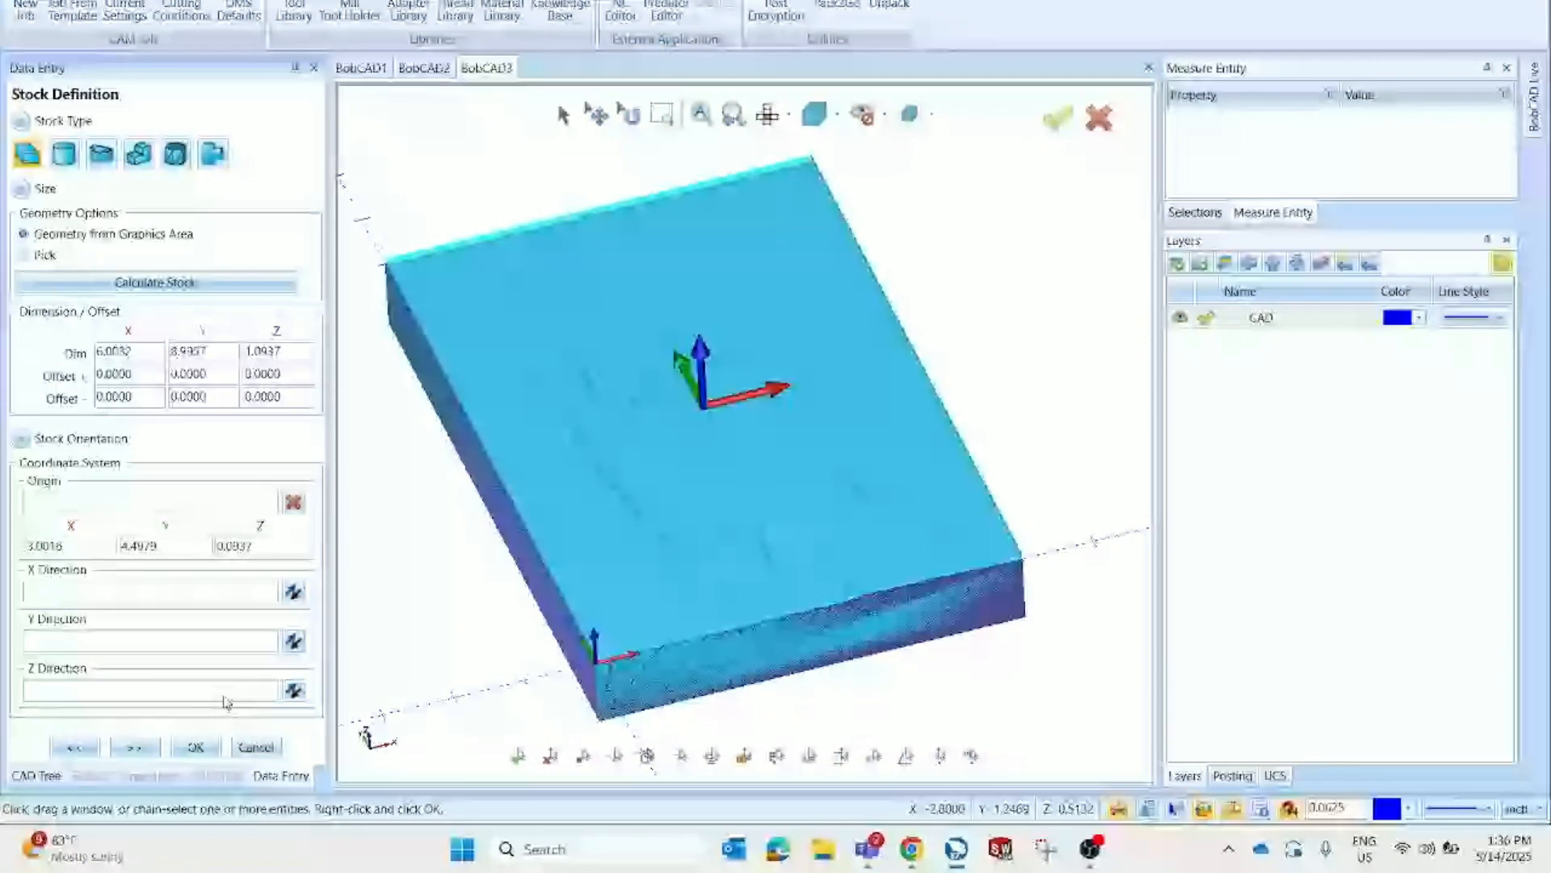
click(155, 747)
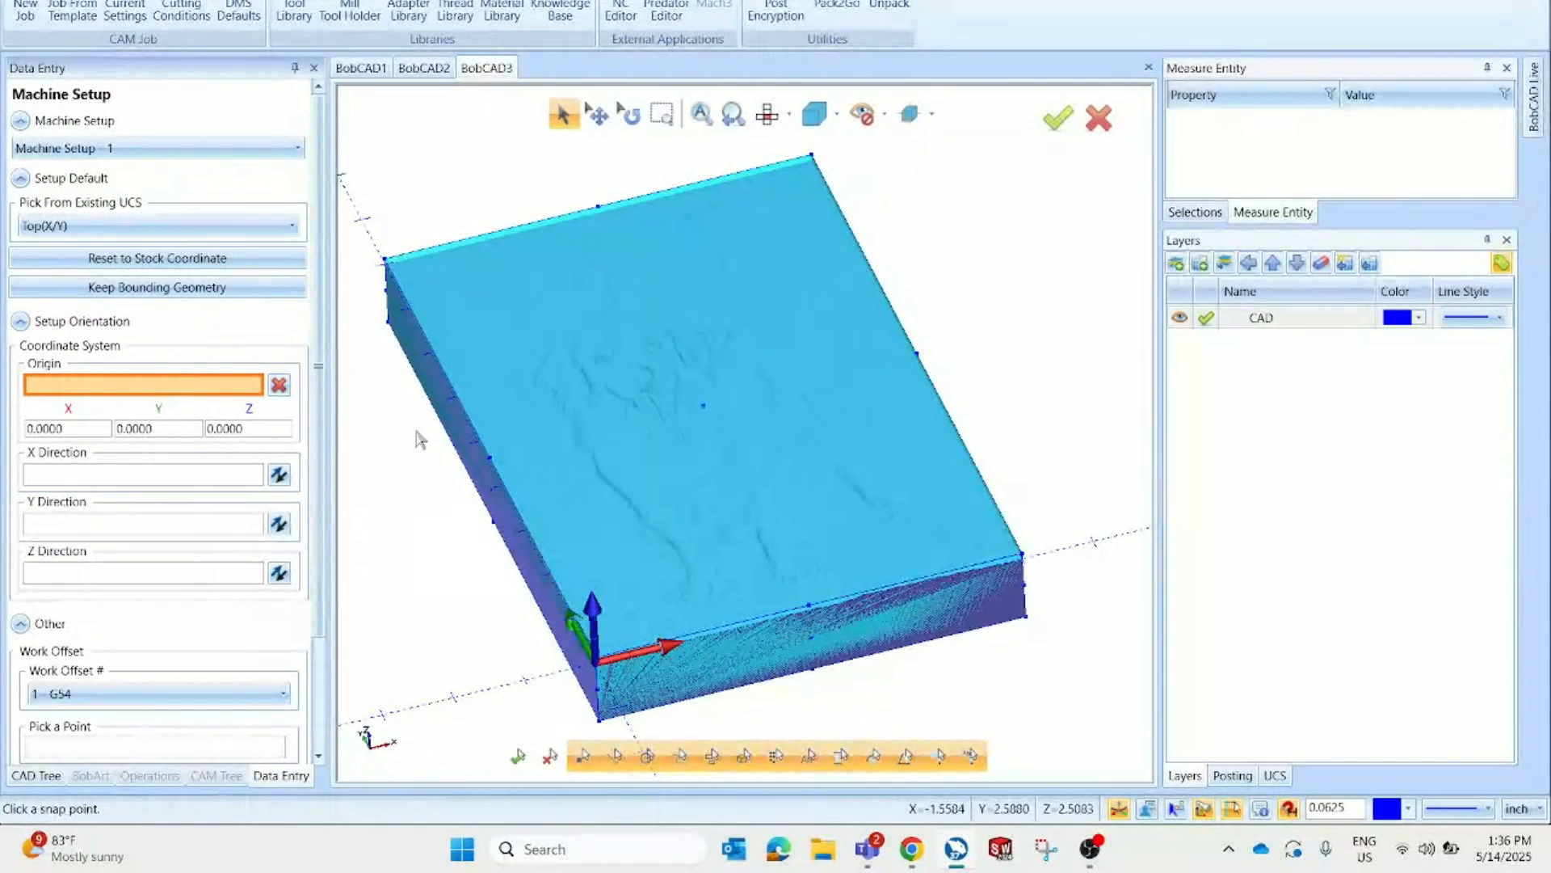
Set the machine setup origin at the stock's top front-left corner and confirm the setup
scroll(593, 662, up, 3)
scroll(621, 691, up, 3)
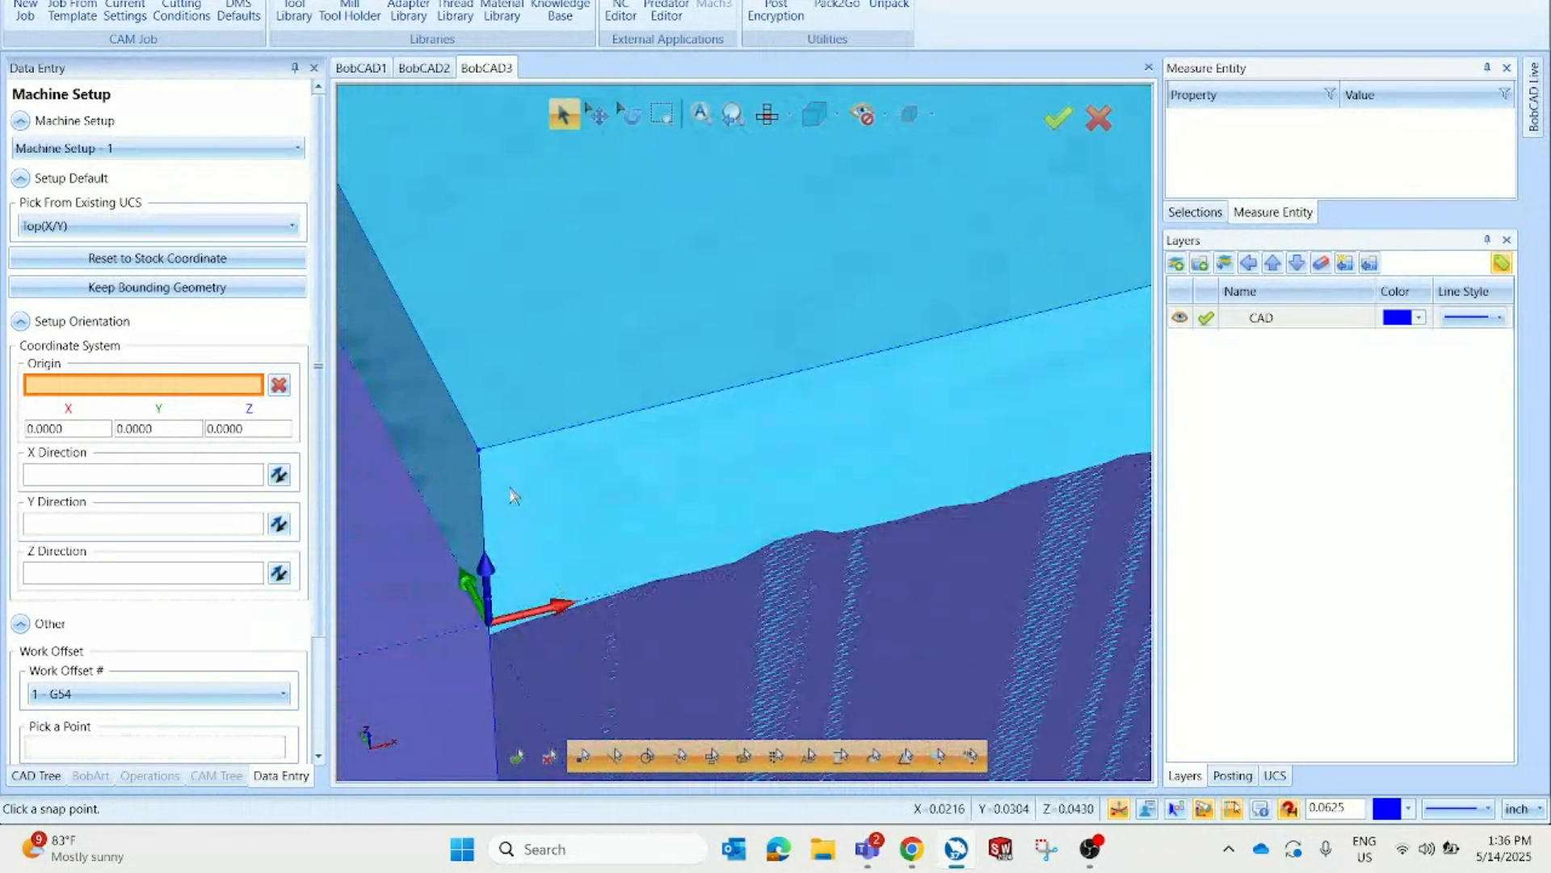
click(478, 451)
scroll(296, 652, down, 4)
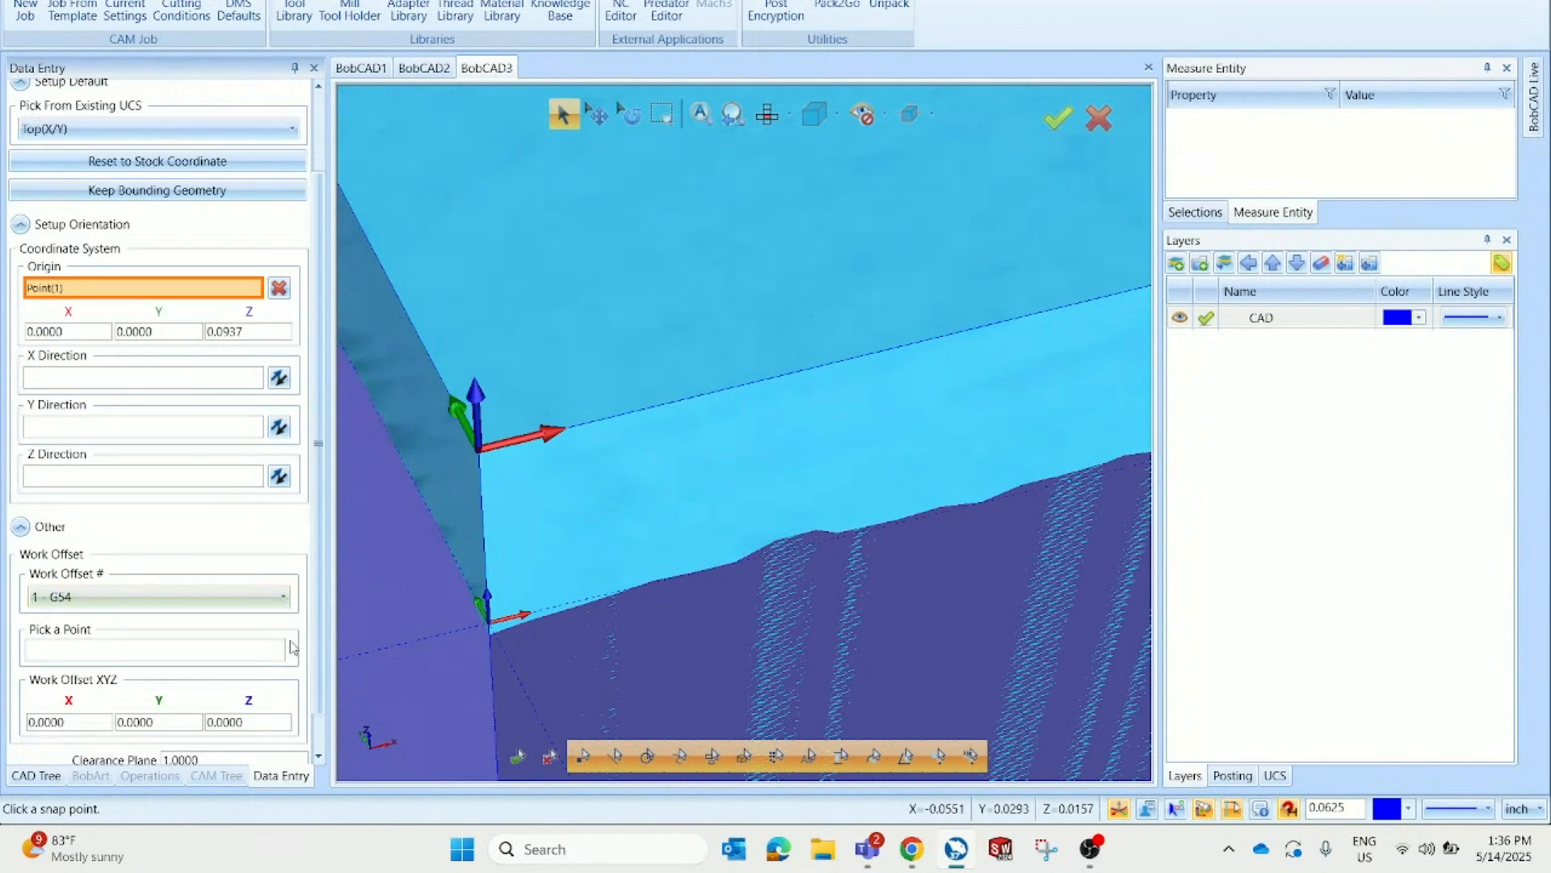
click(172, 753)
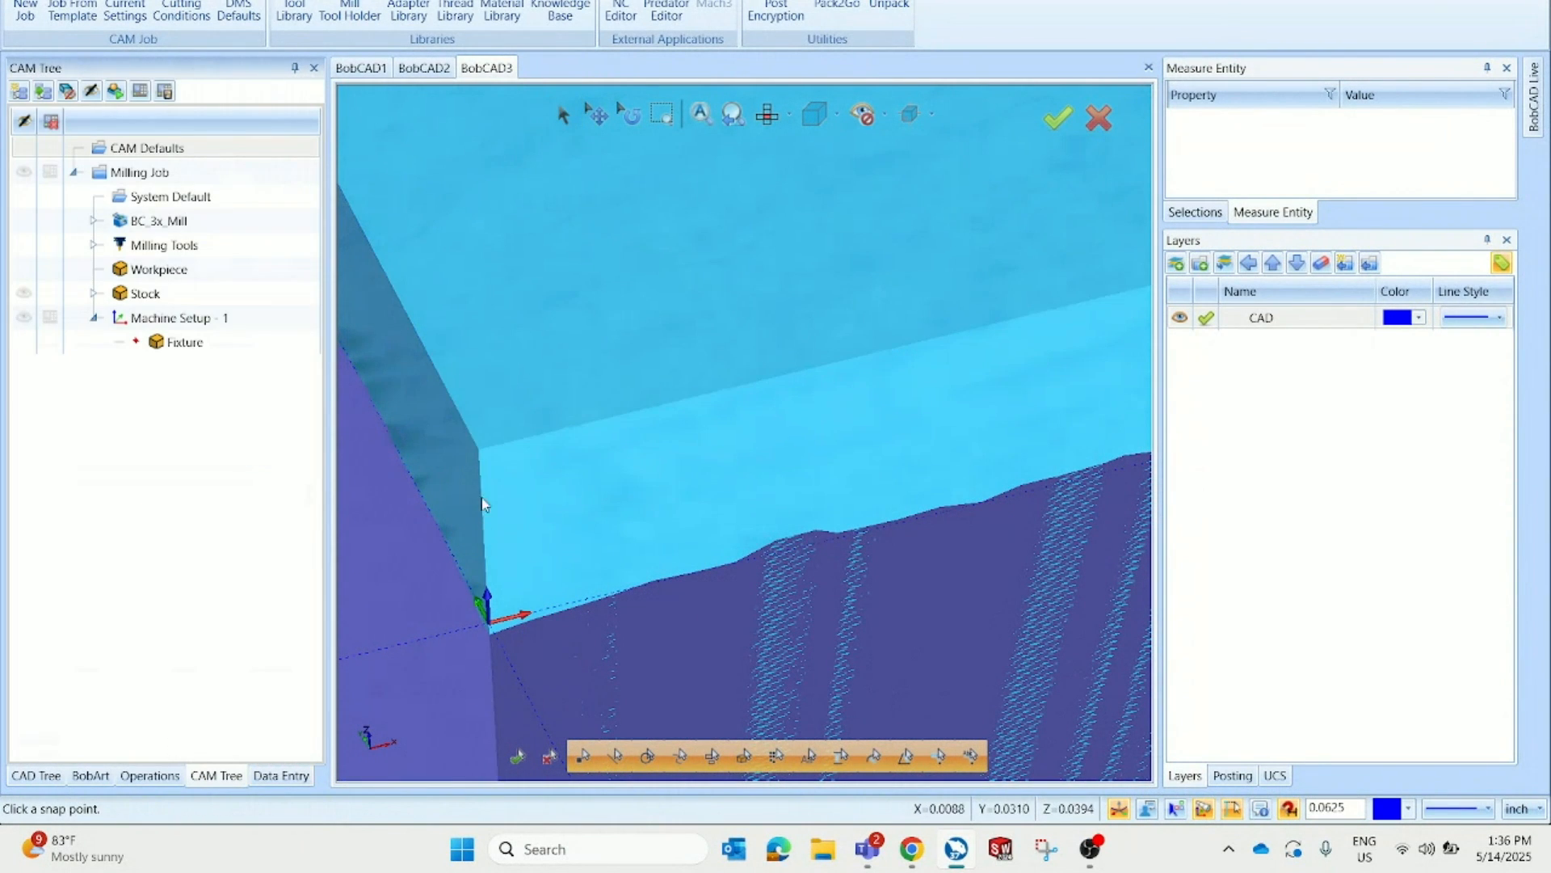
Add a Mill 3 Axis feature to the machine setup and pick the art model as its geometry
right_click(287, 318)
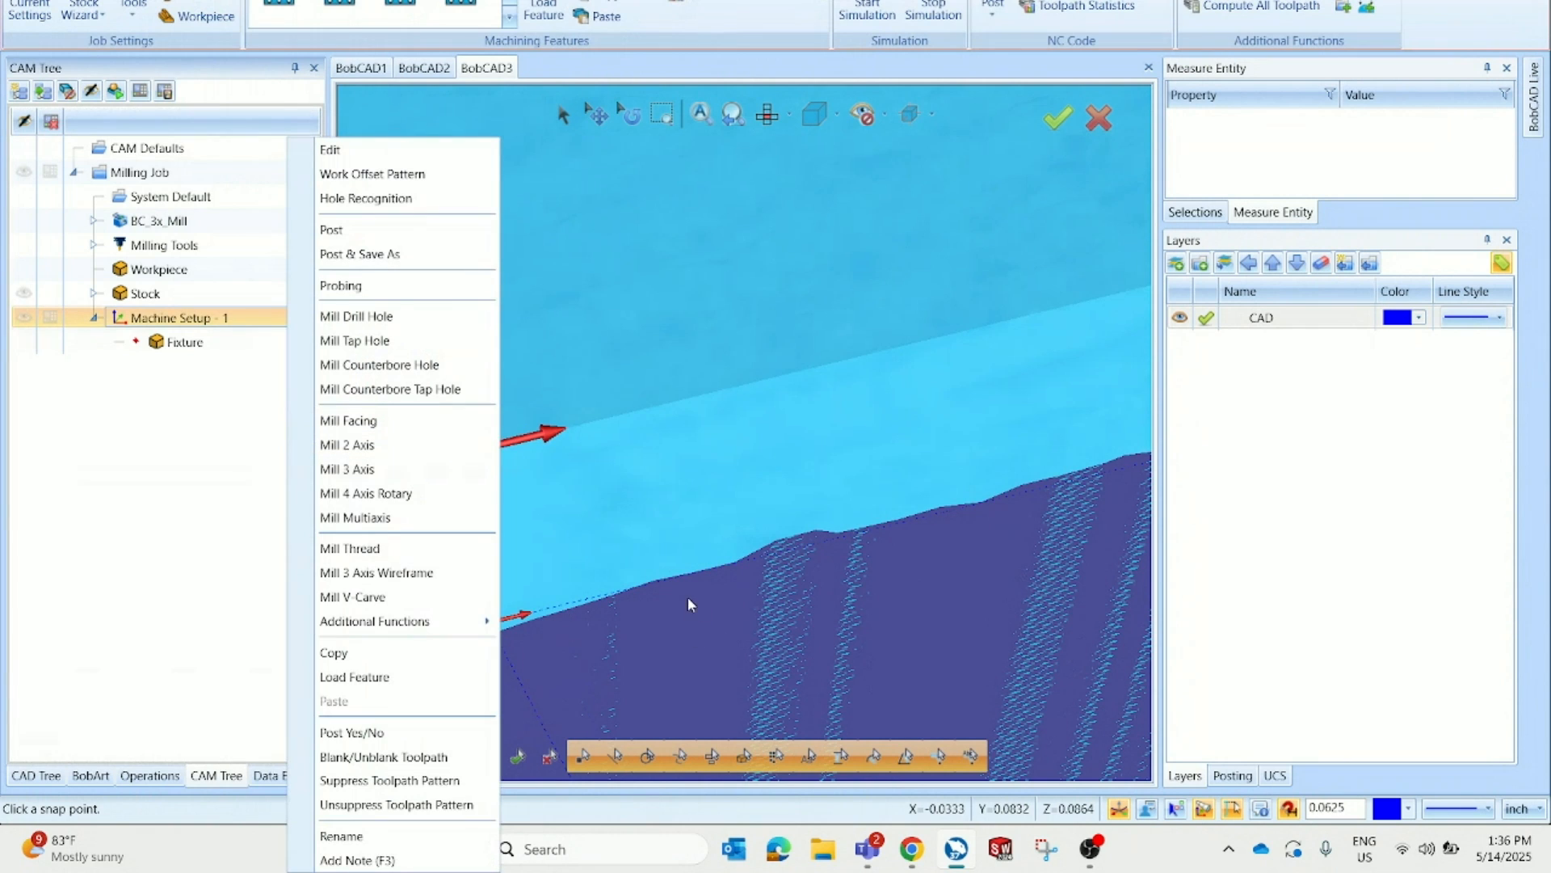
click(482, 474)
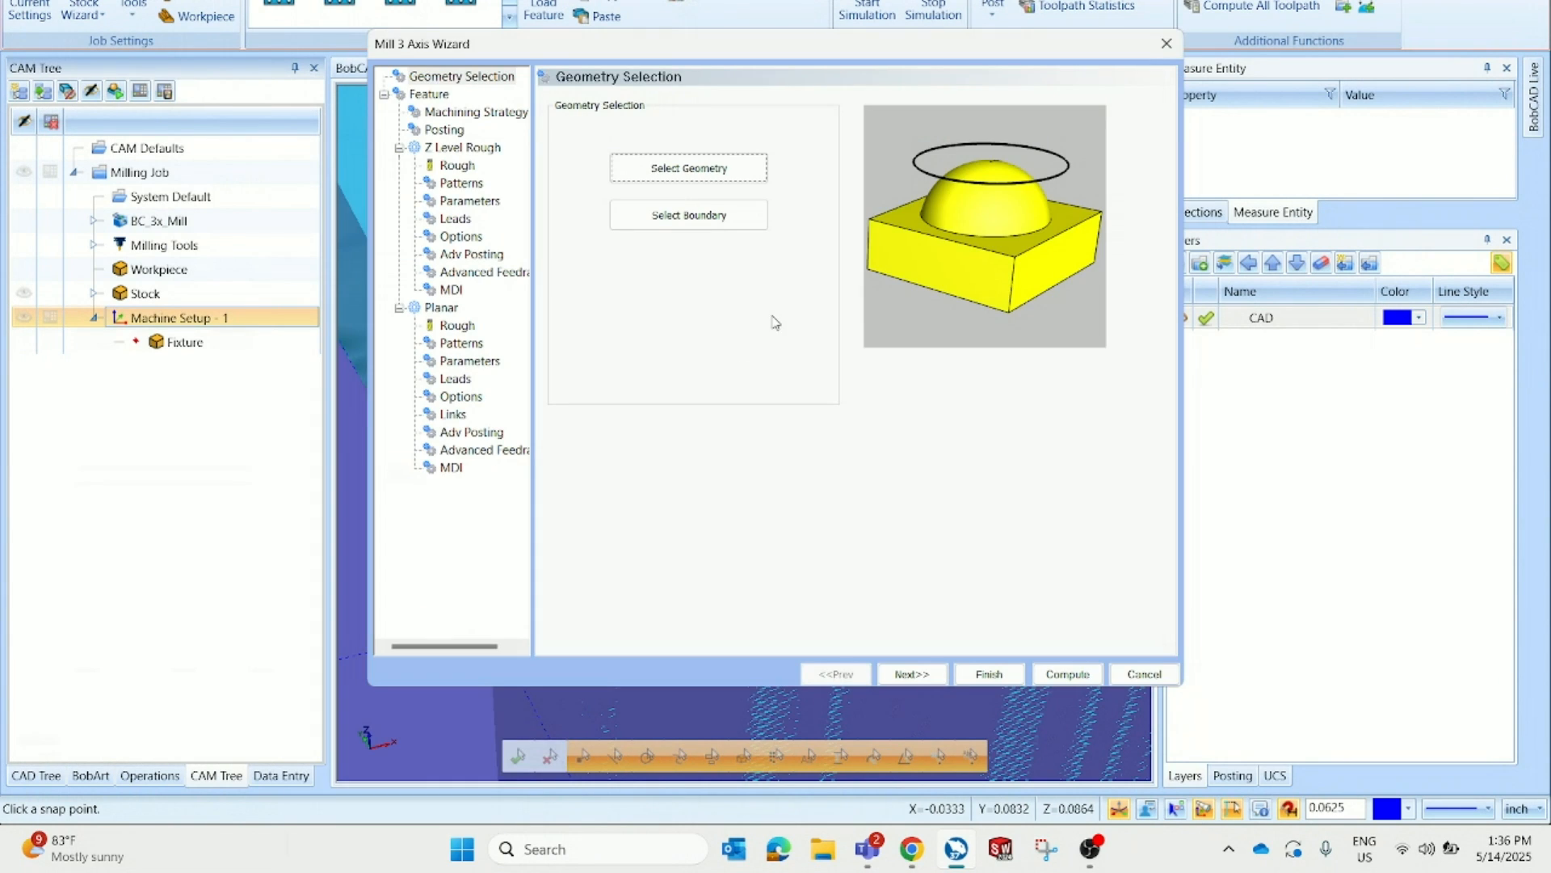
click(727, 219)
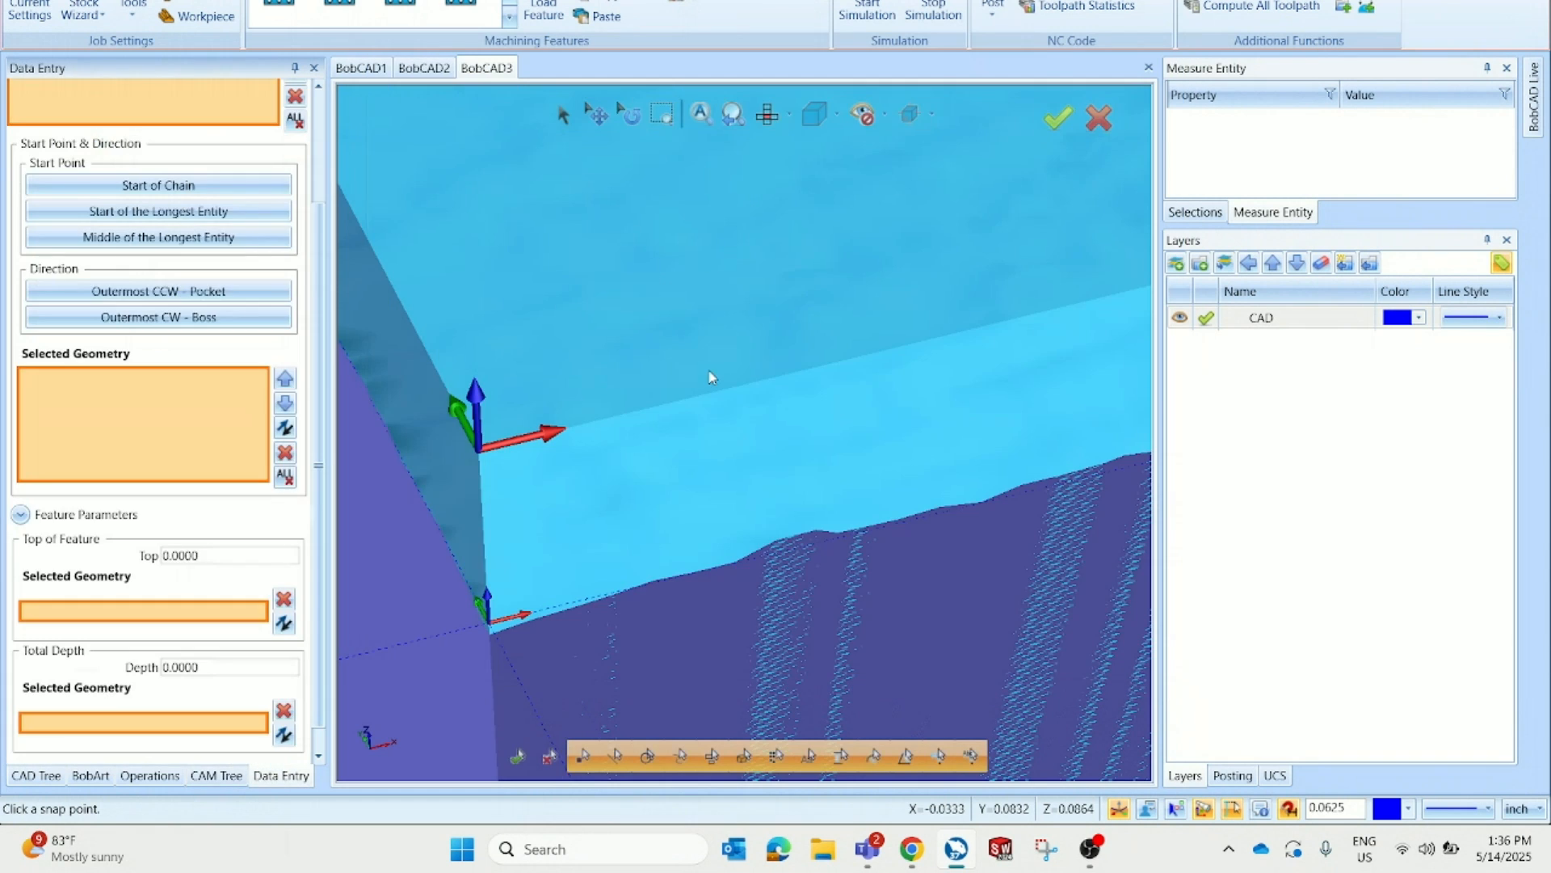
scroll(652, 517, down, 8)
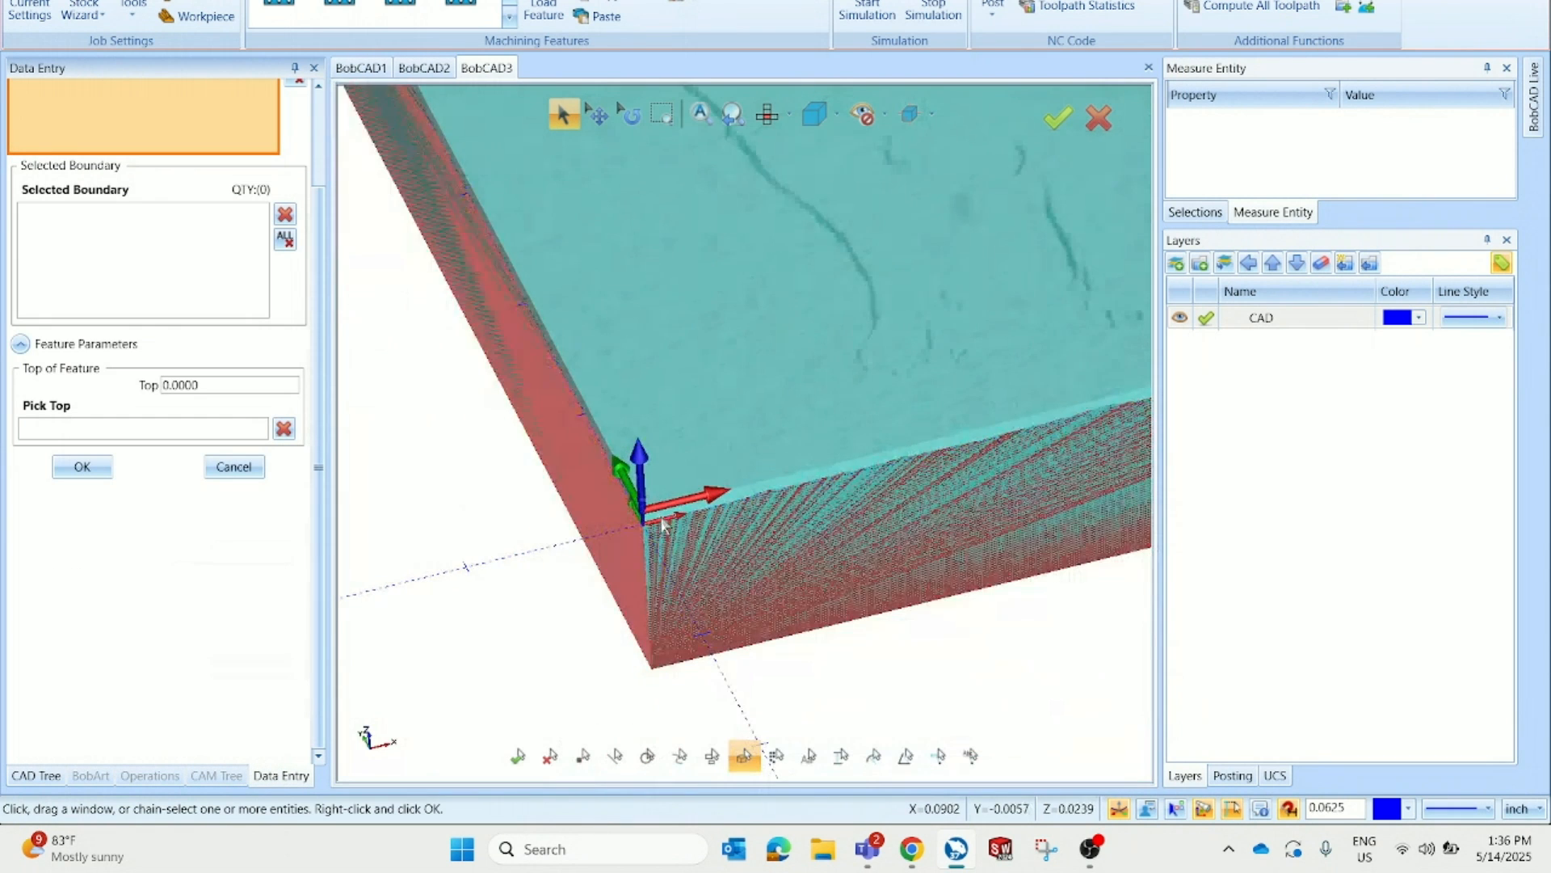
scroll(302, 277, up, 3)
click(48, 163)
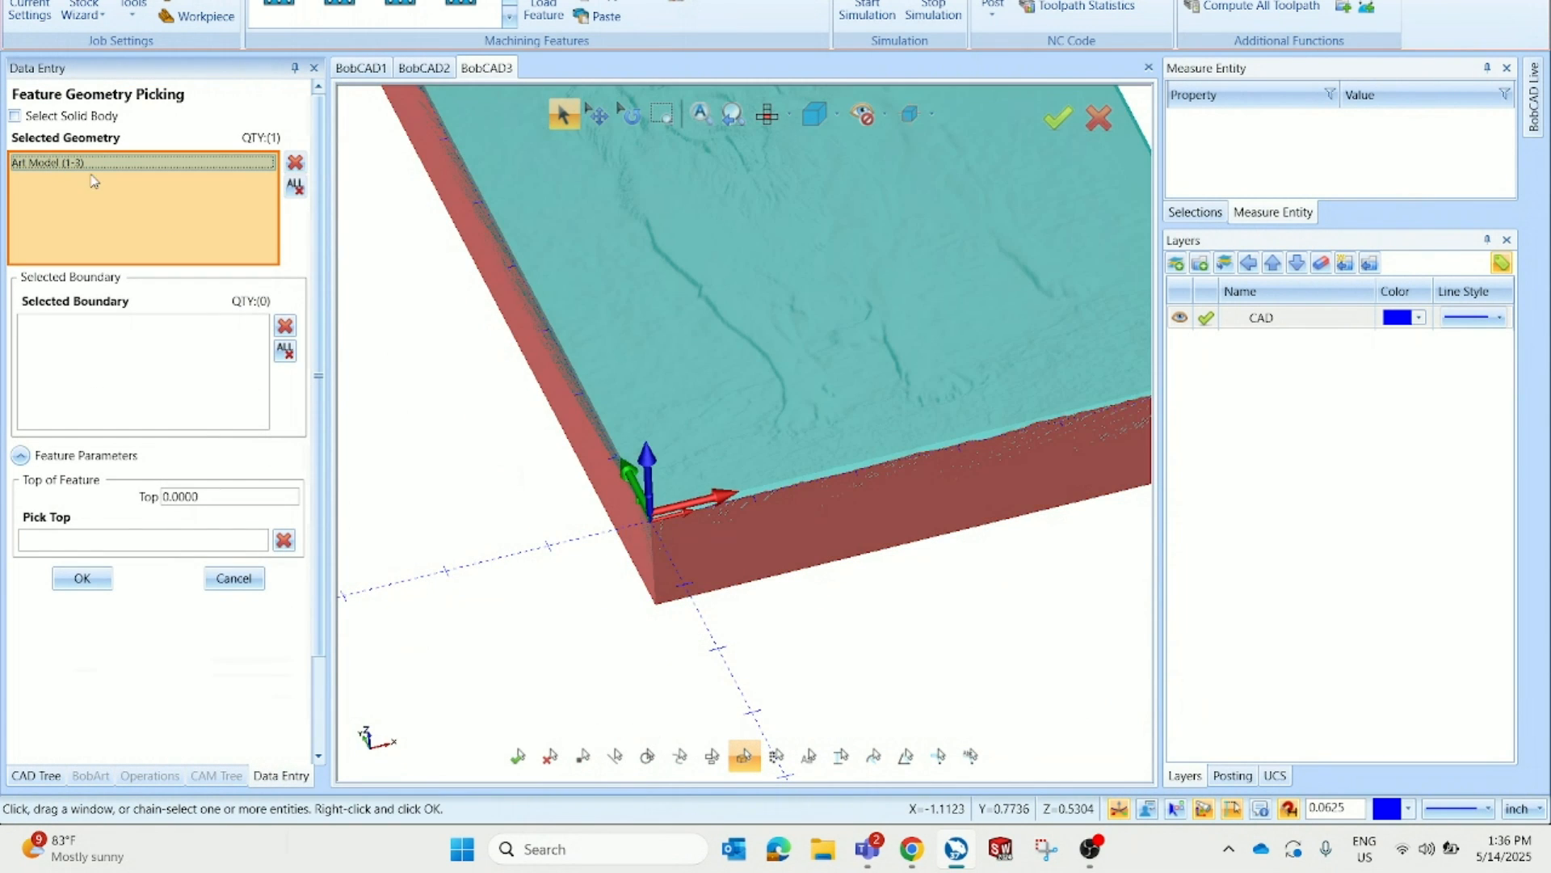
scroll(895, 461, down, 4)
scroll(895, 461, up, 4)
scroll(820, 501, down, 3)
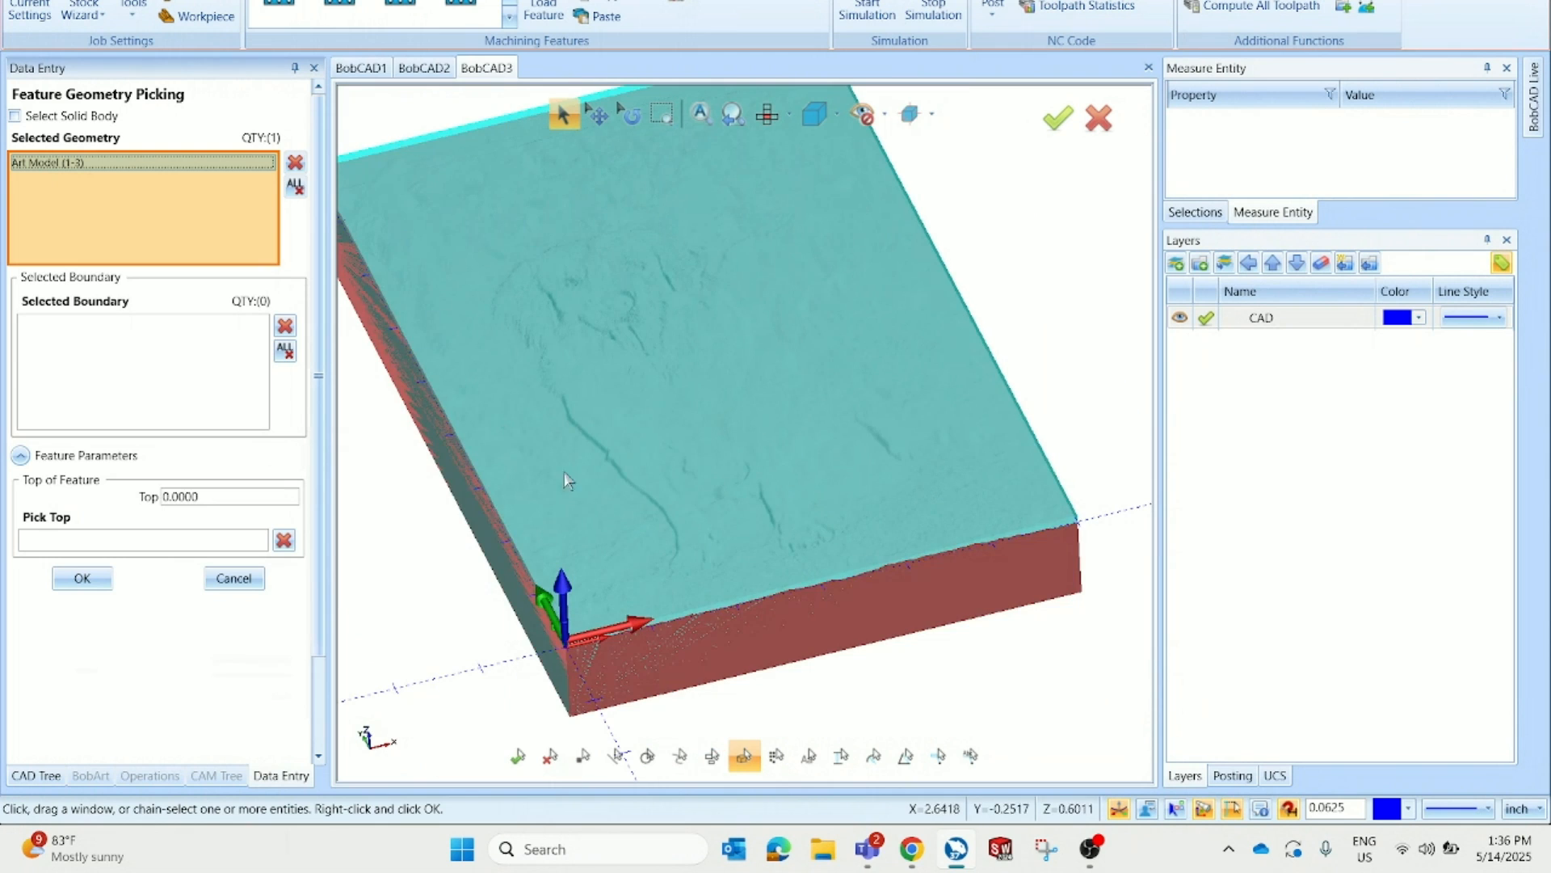
scroll(564, 472, up, 2)
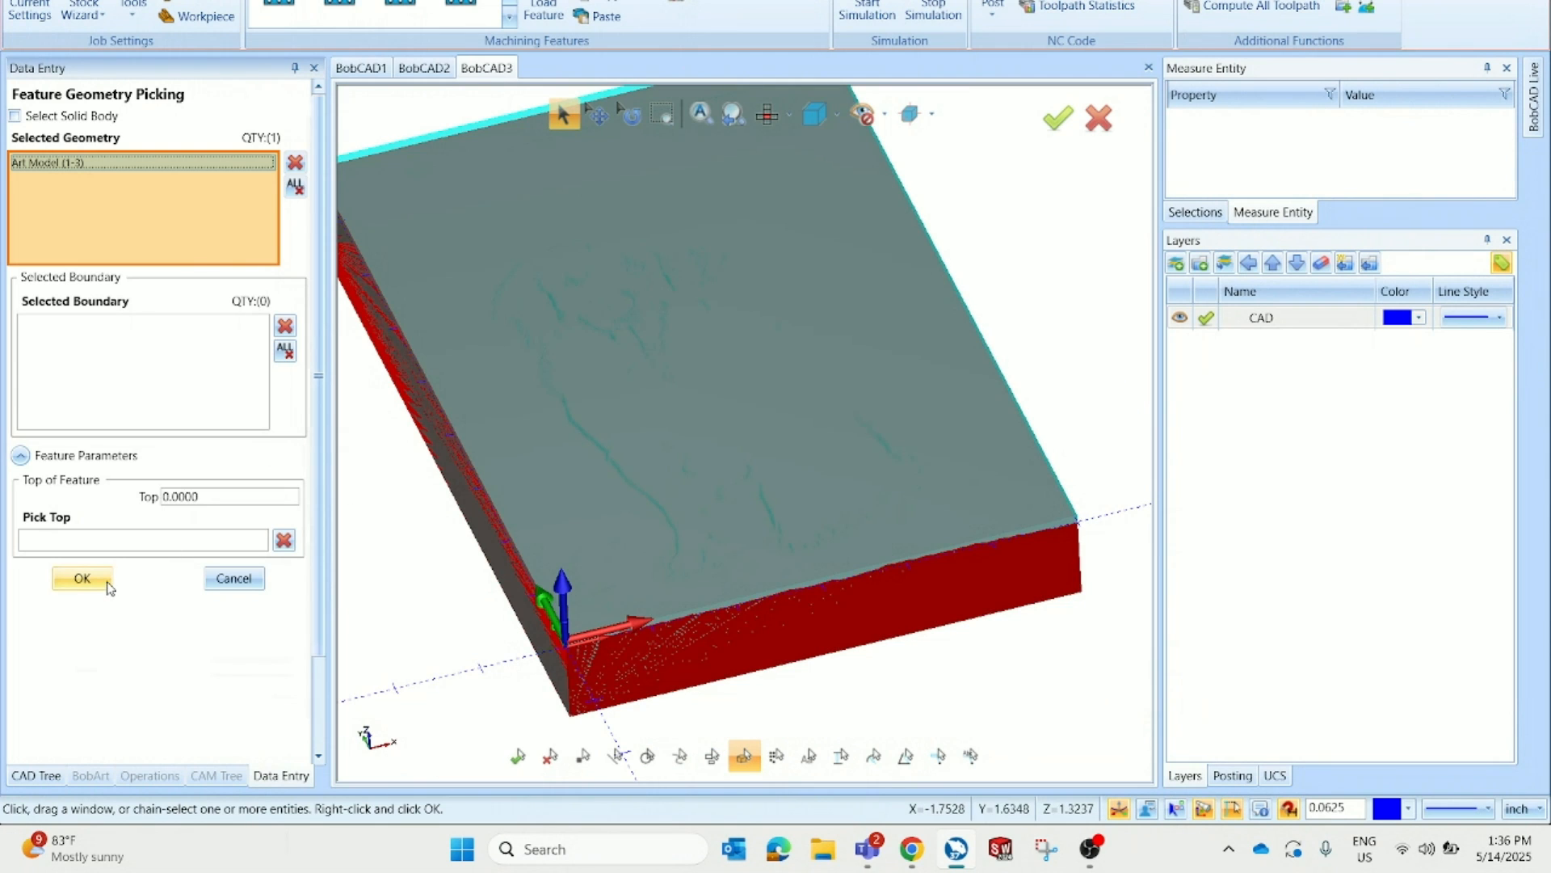
click(107, 582)
Replace the default operations with the Advanced Planar machining strategy
click(940, 681)
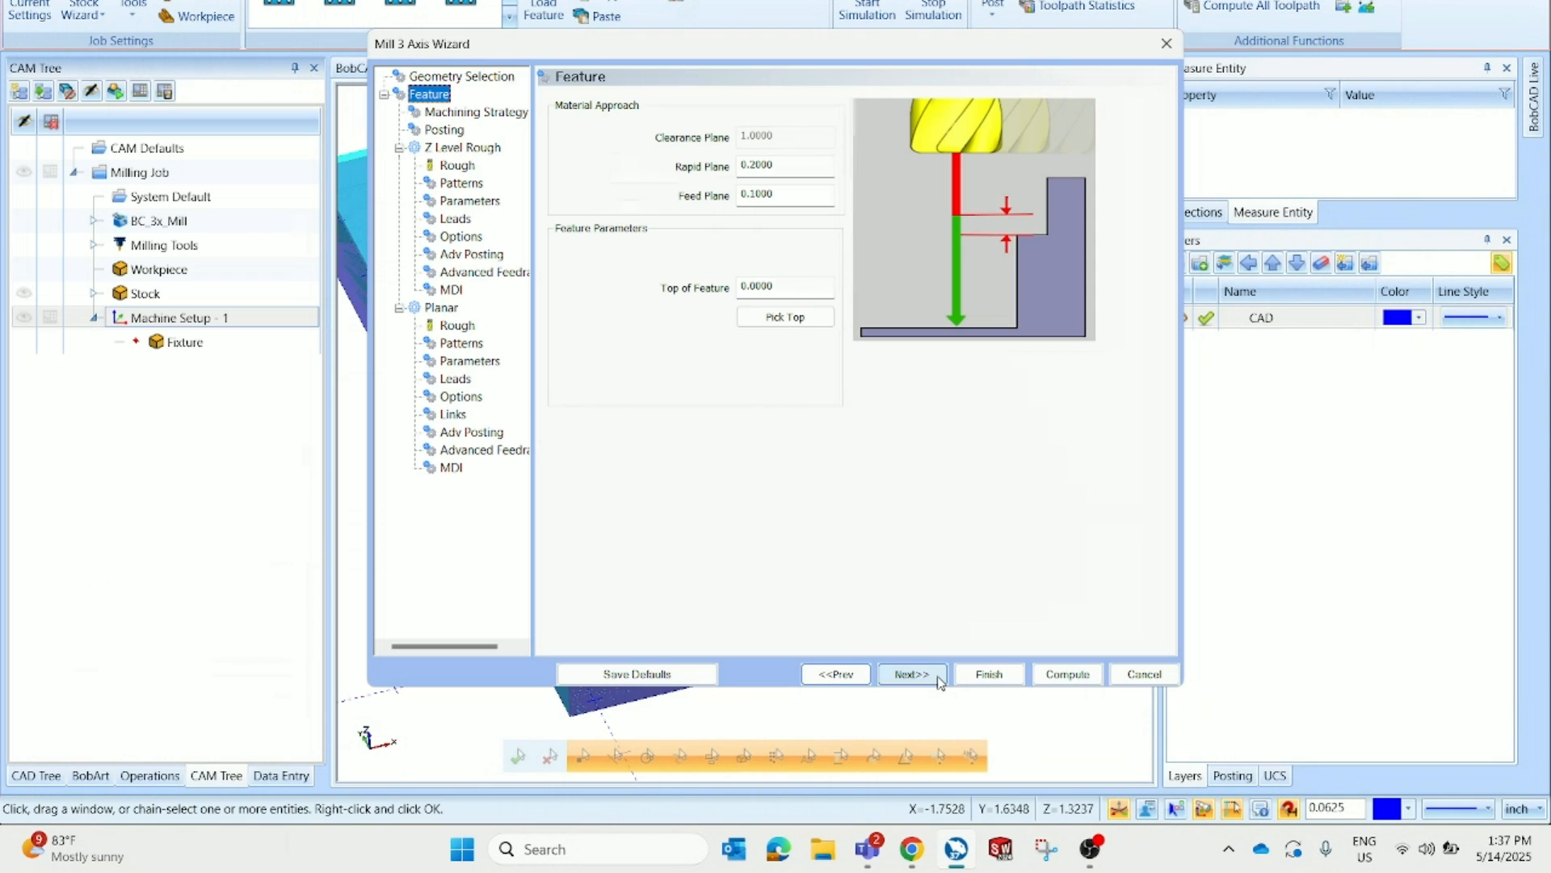
click(939, 681)
scroll(705, 303, down, 2)
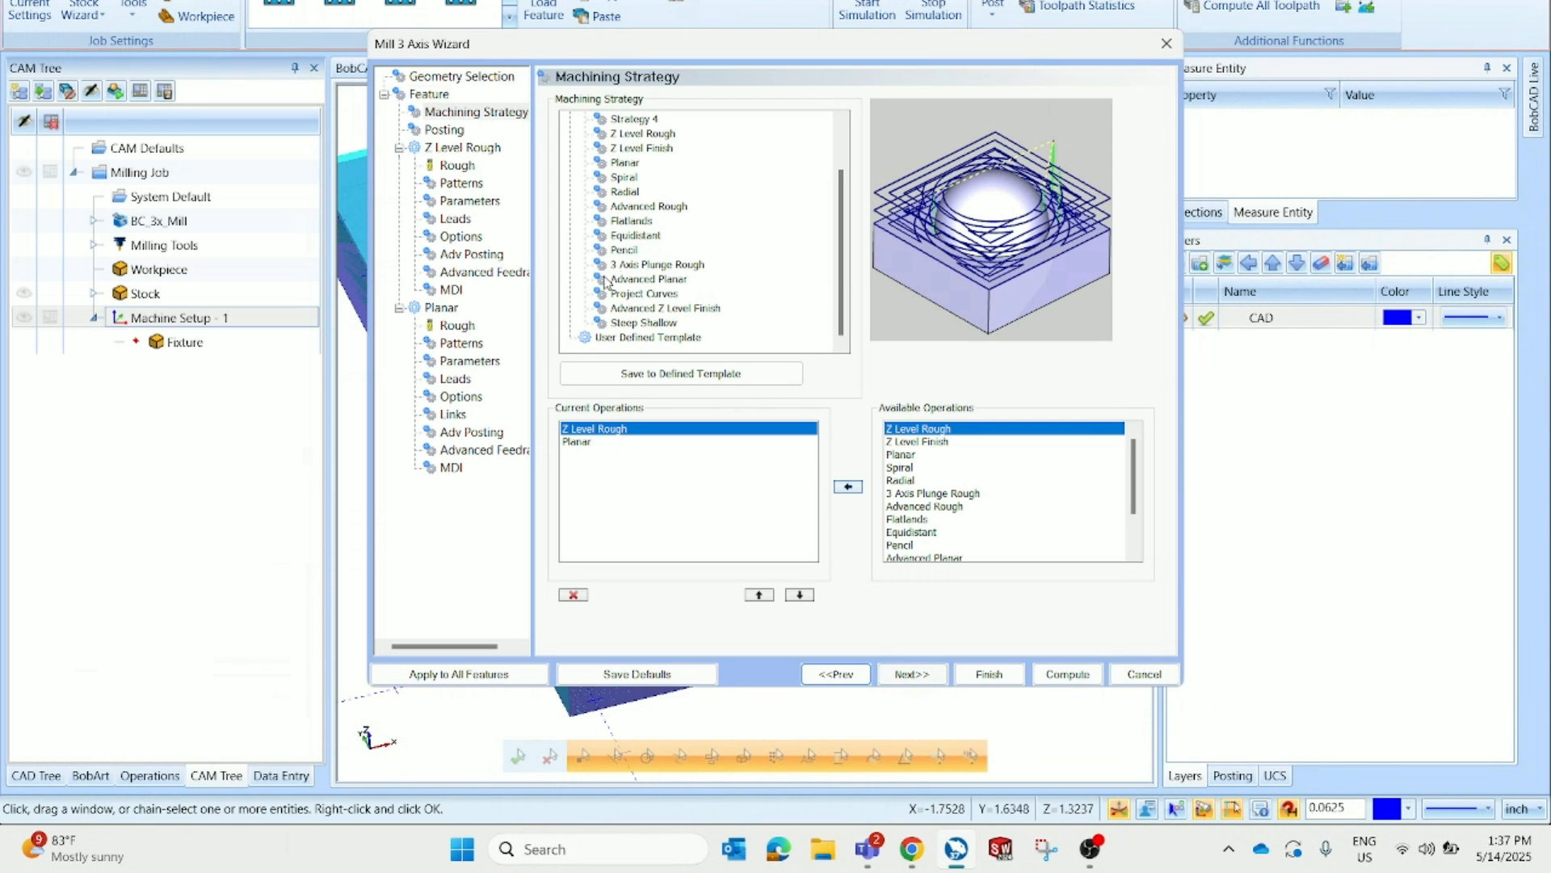
click(642, 279)
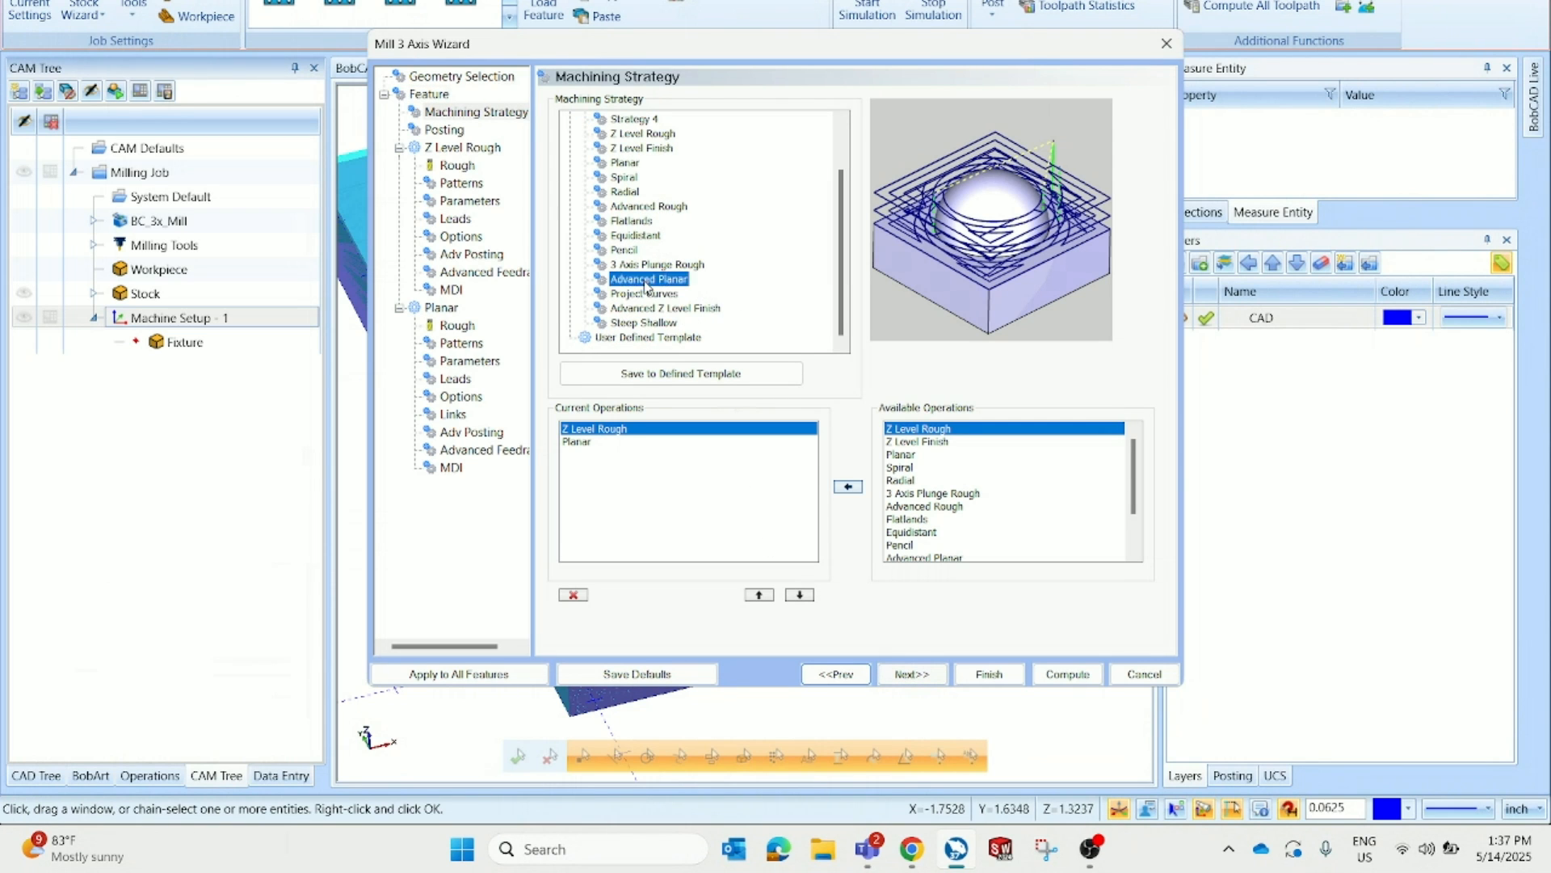
click(935, 675)
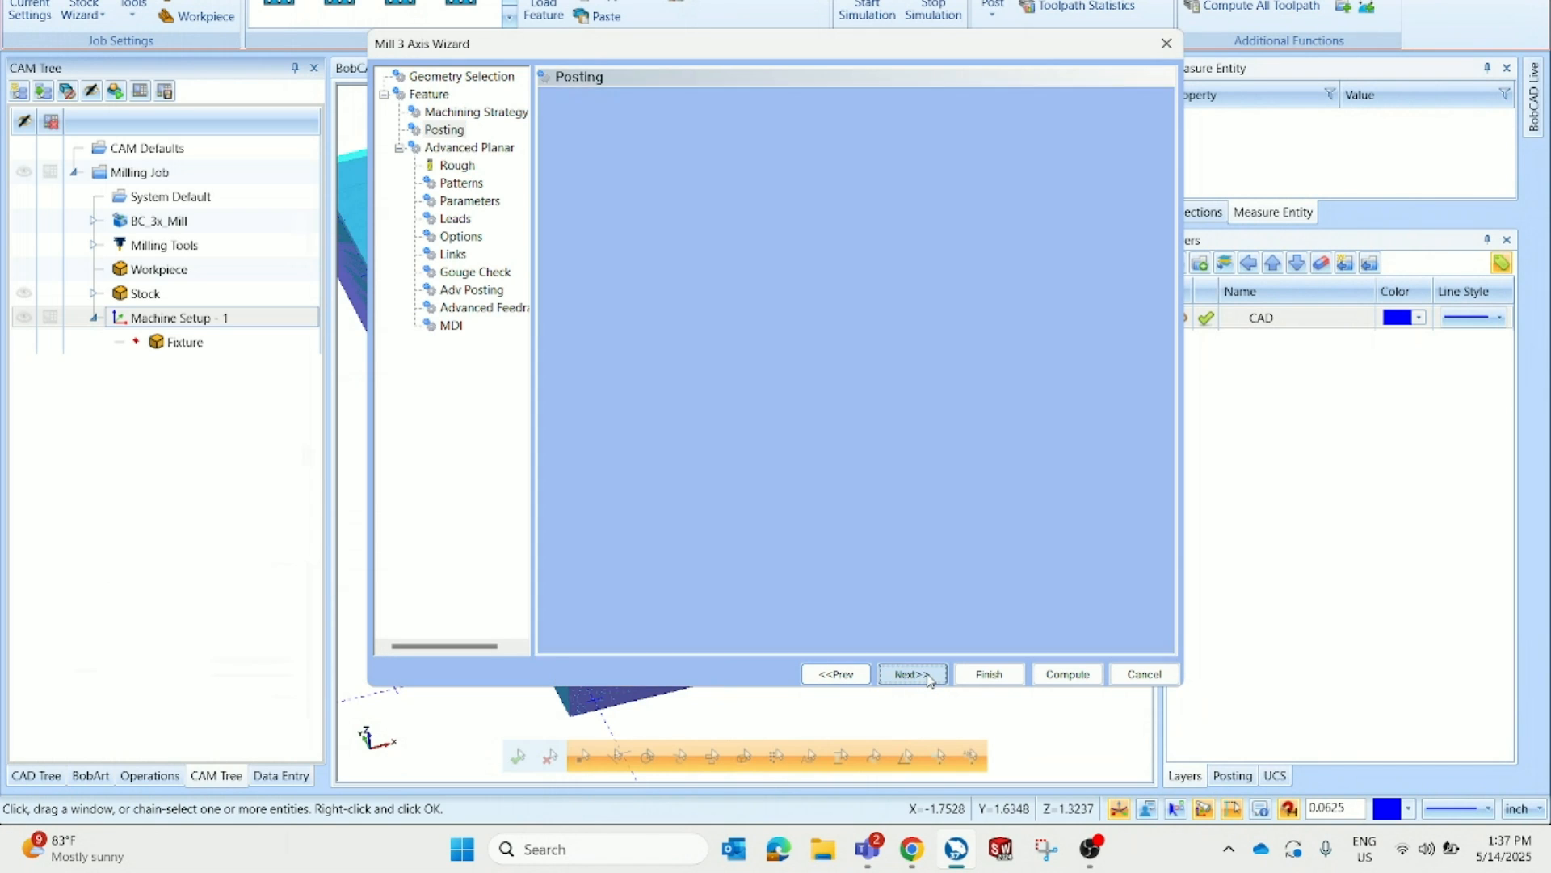
Set the roughing tool's diameter to 0.25 and corner radius to 0.1
click(809, 179)
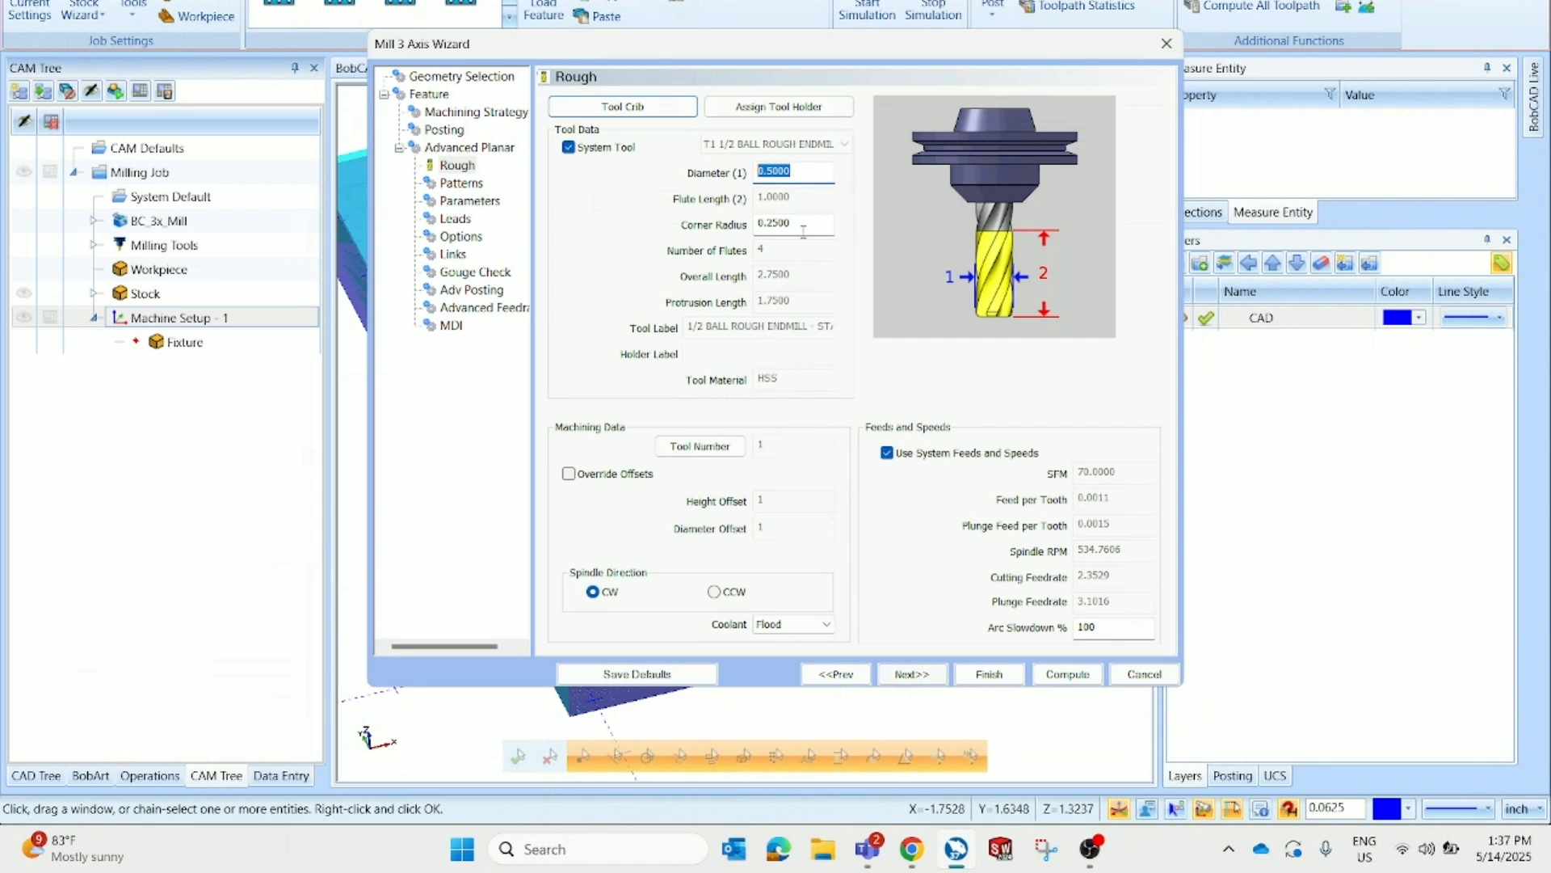
key(Tab)
click(907, 675)
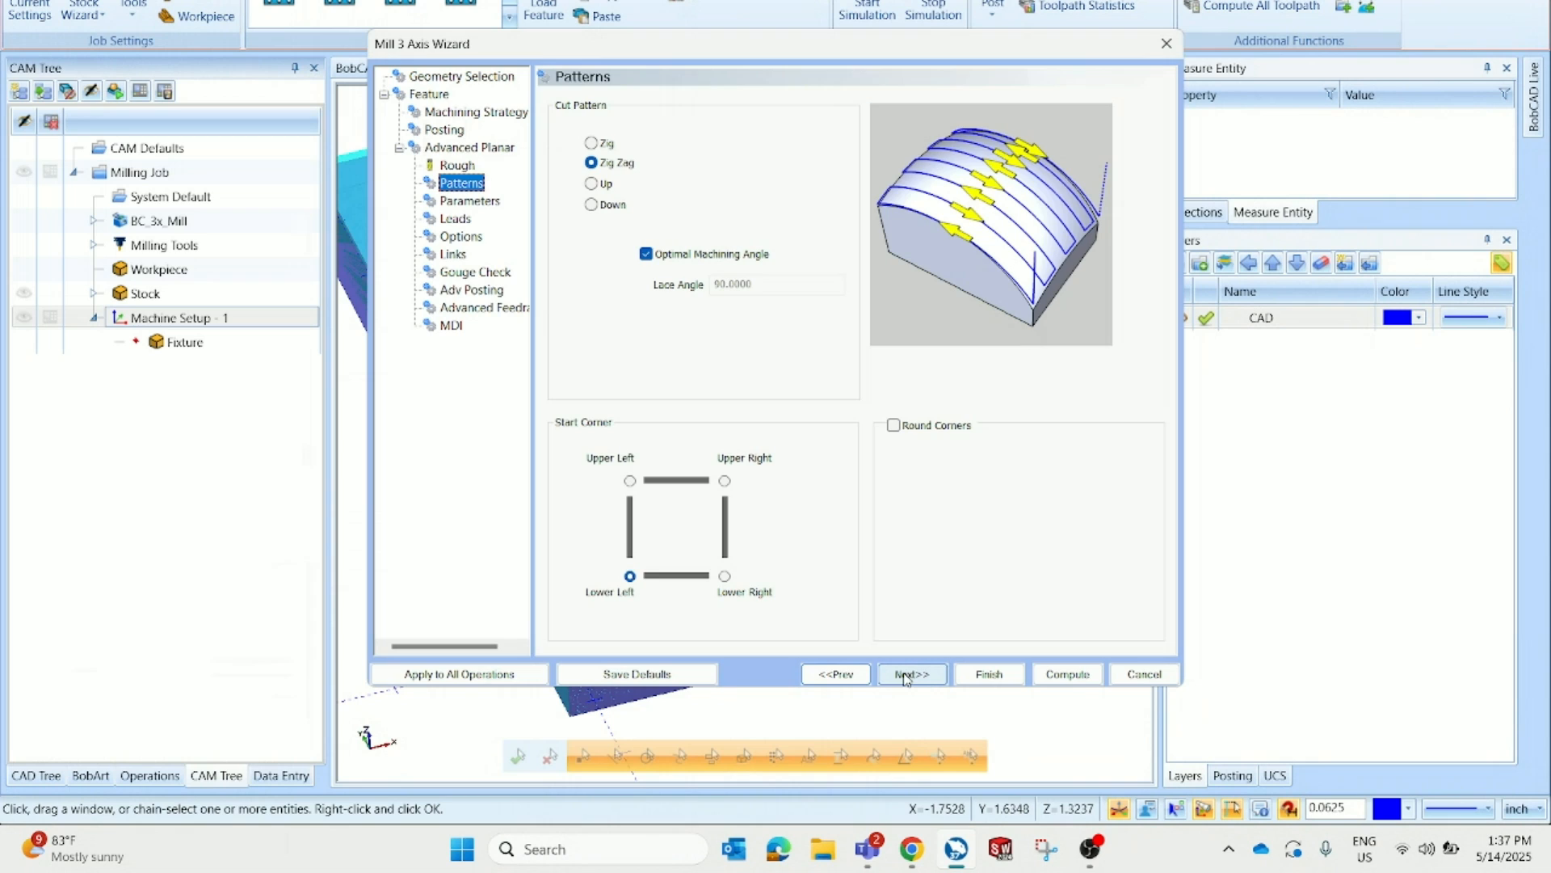
click(858, 677)
click(801, 180)
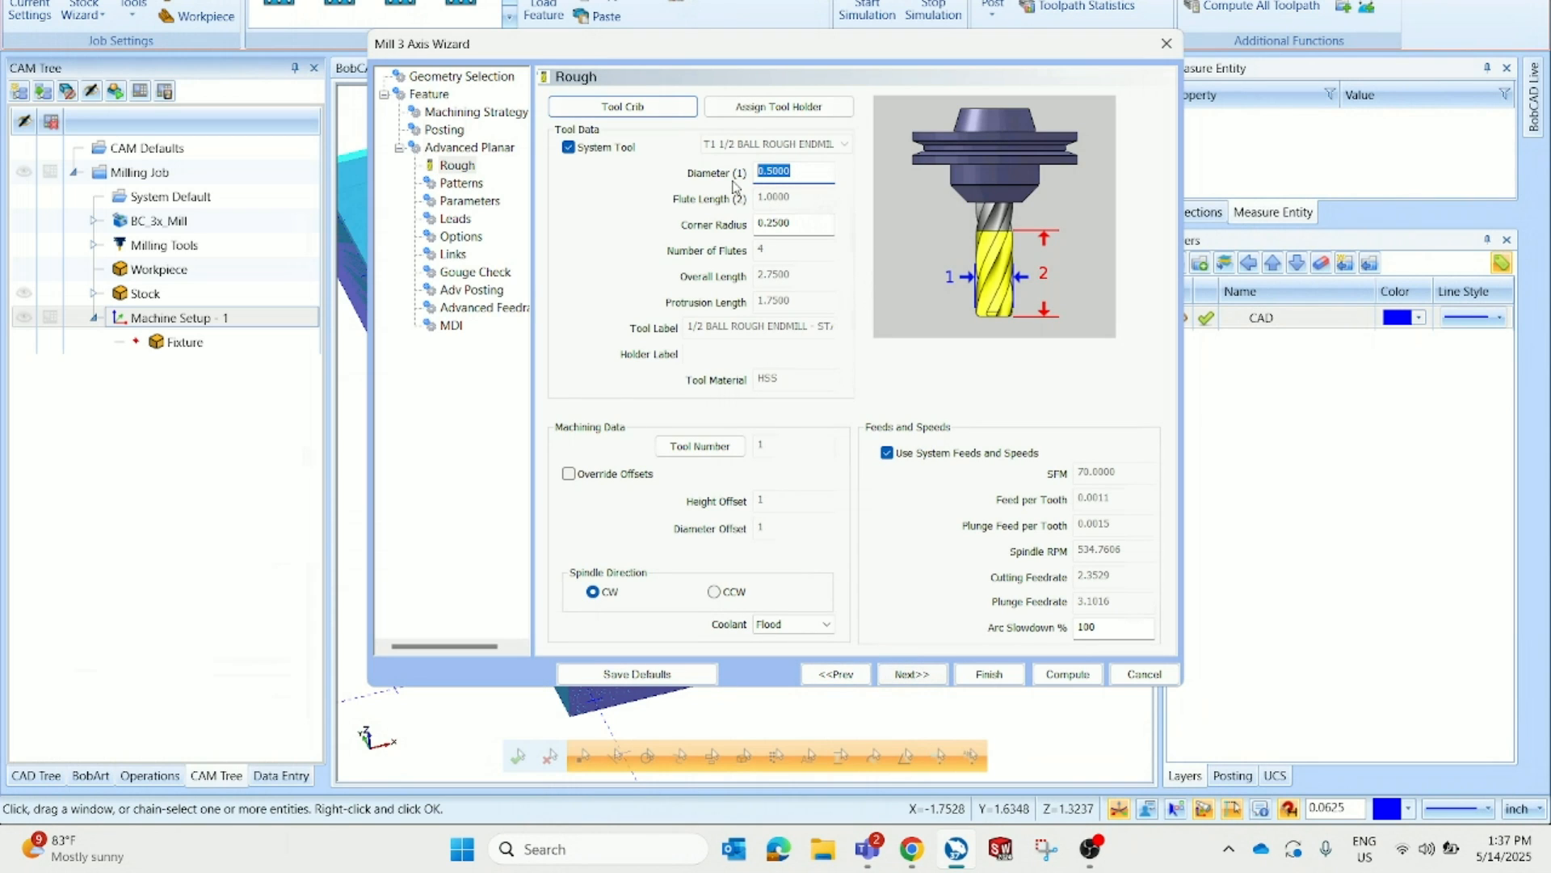
text(.25)
key(Tab)
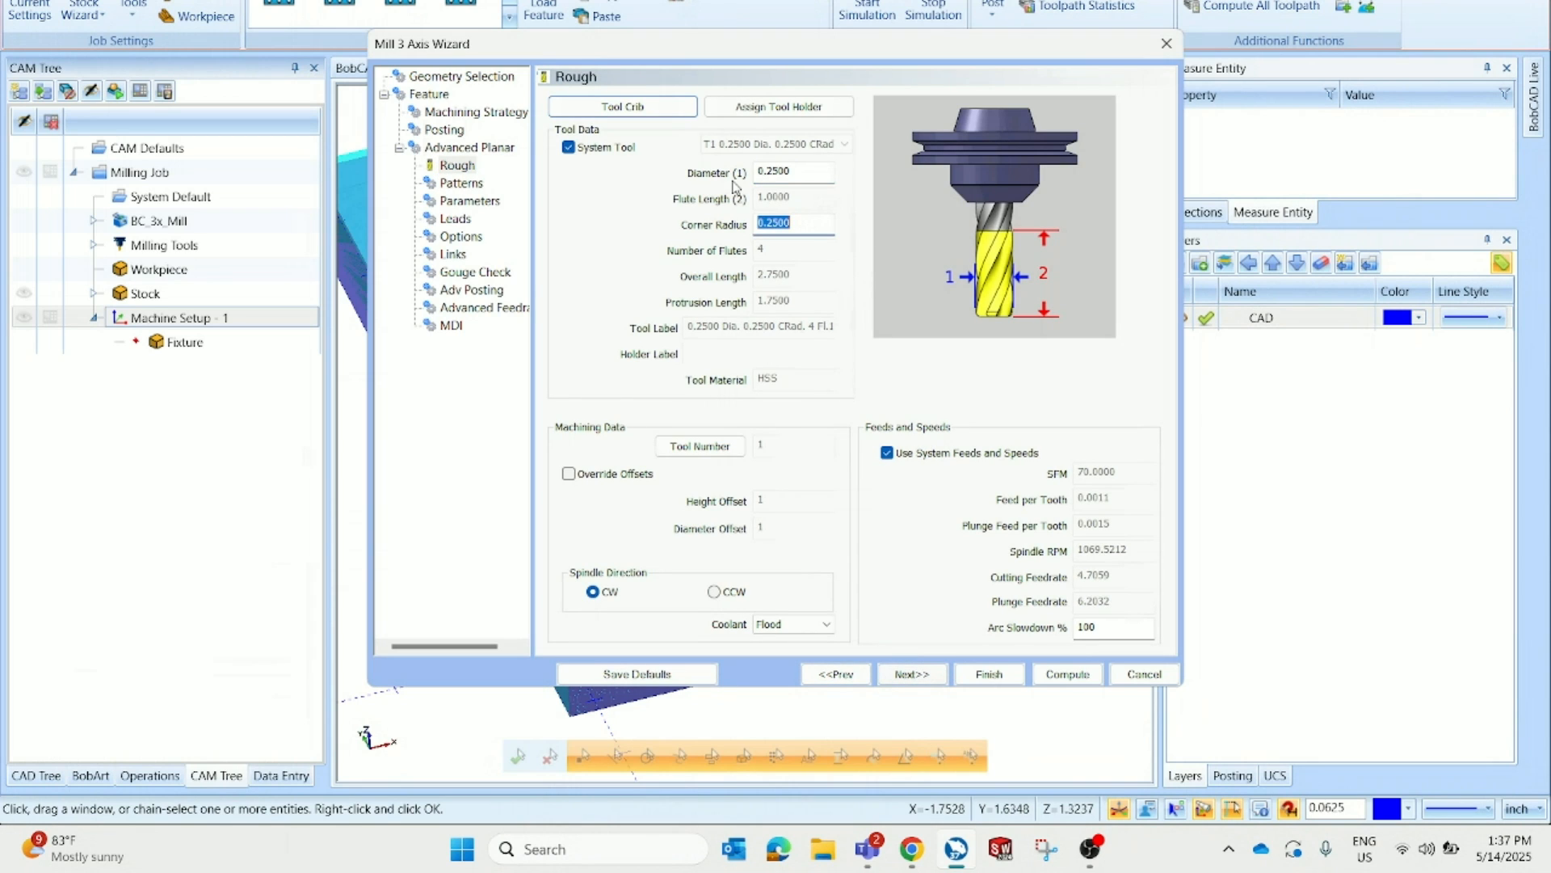
text(.1)
click(910, 675)
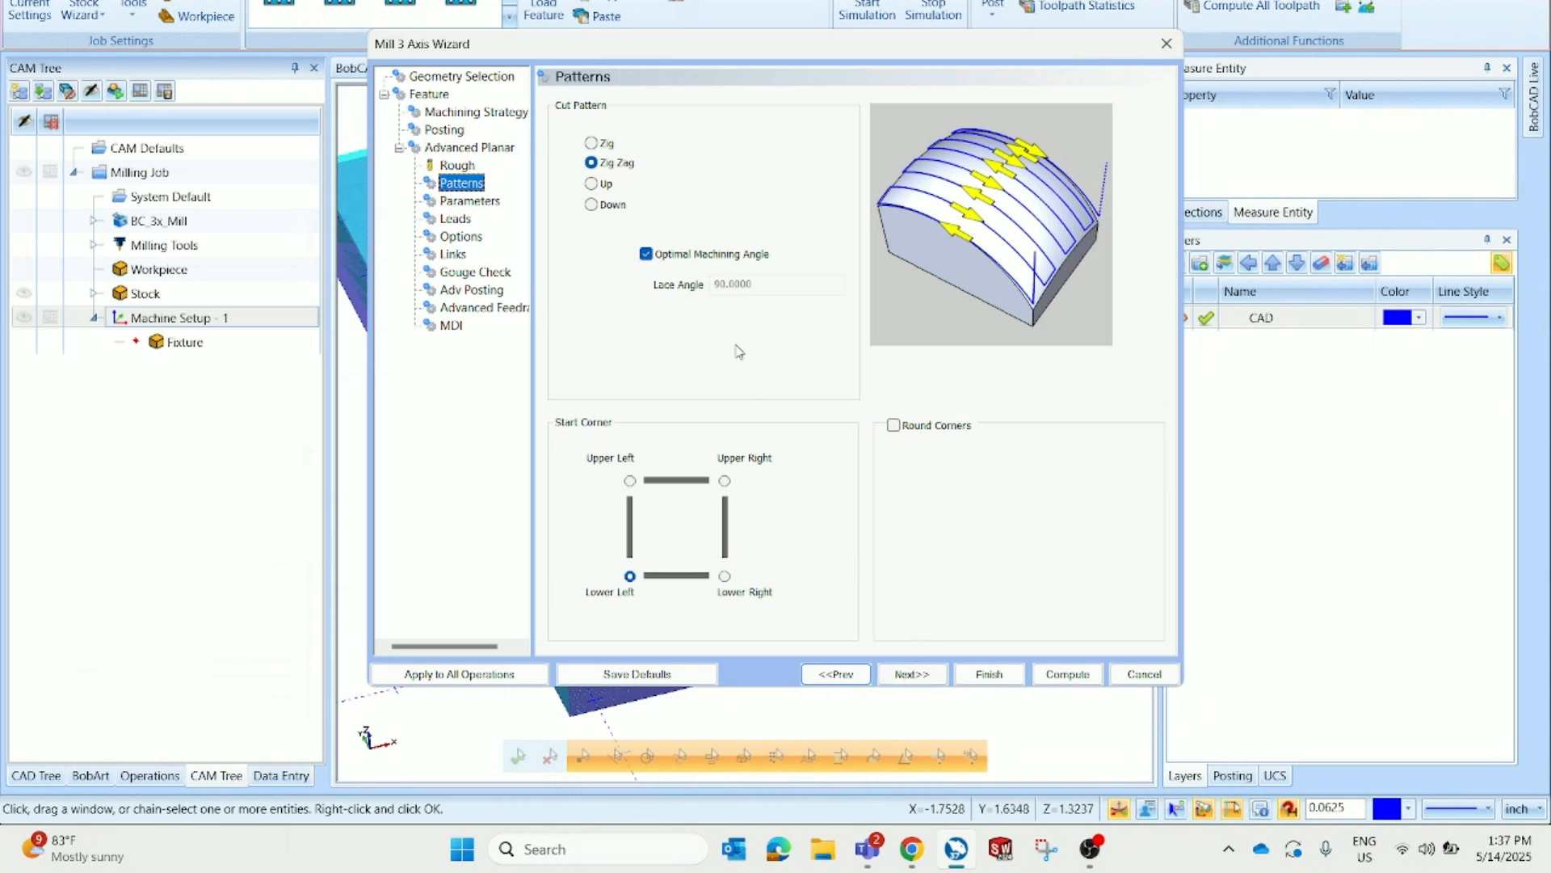
Turn off Optimal Machining Angle so the zig-zag pattern uses a 90° lace angle
click(677, 255)
key(Tab)
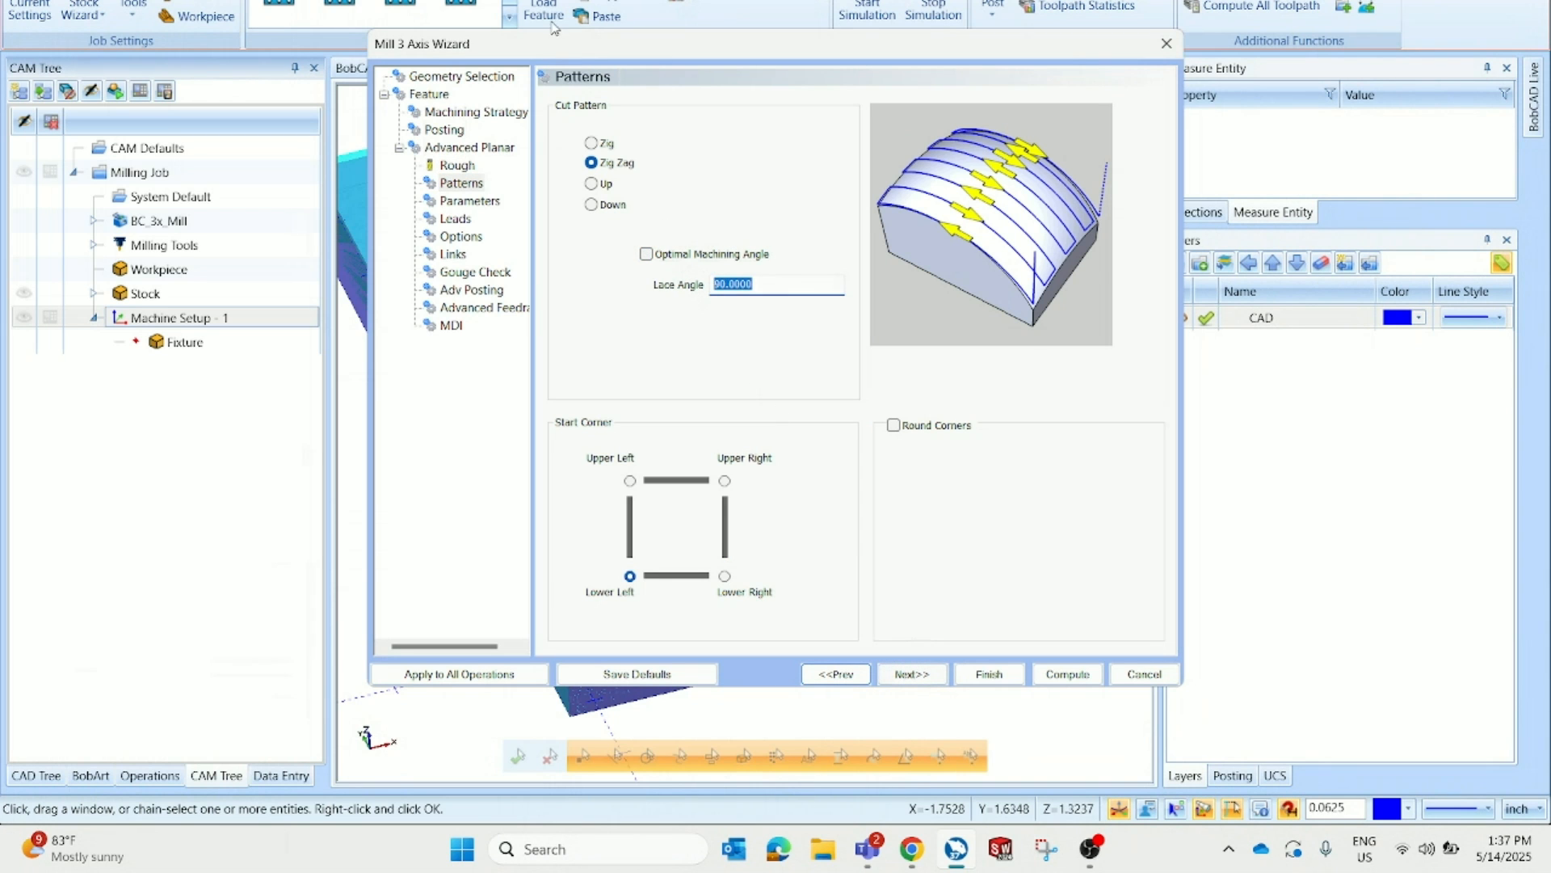
drag(556, 45, 667, 48)
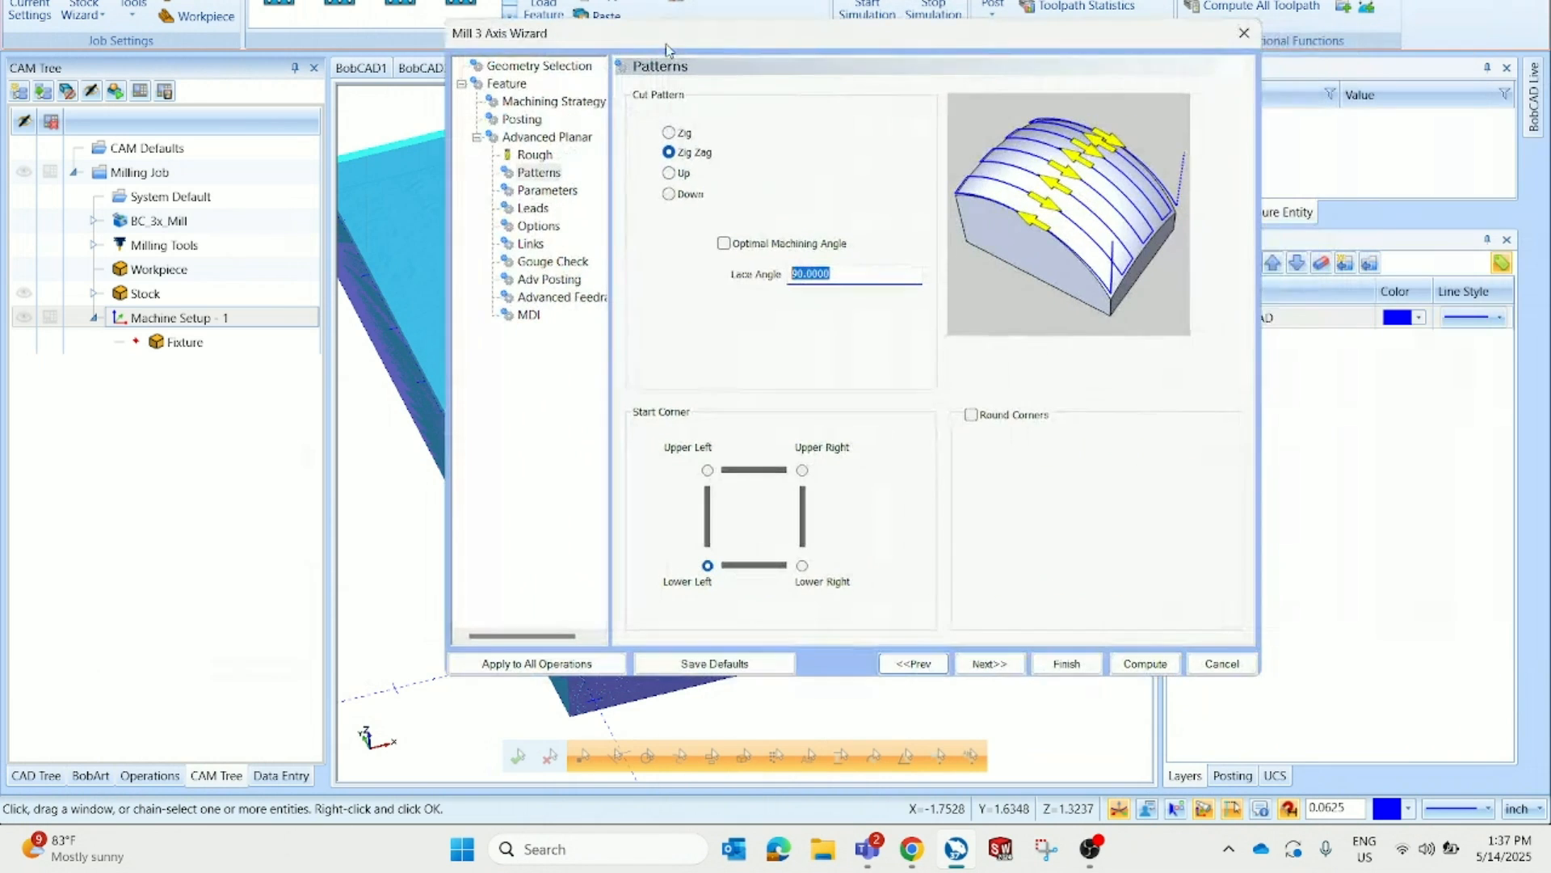
click(1002, 664)
Edit the finish stepover, step through the remaining wizard pages and compute the Advanced Planar toolpath
double_click(858, 198)
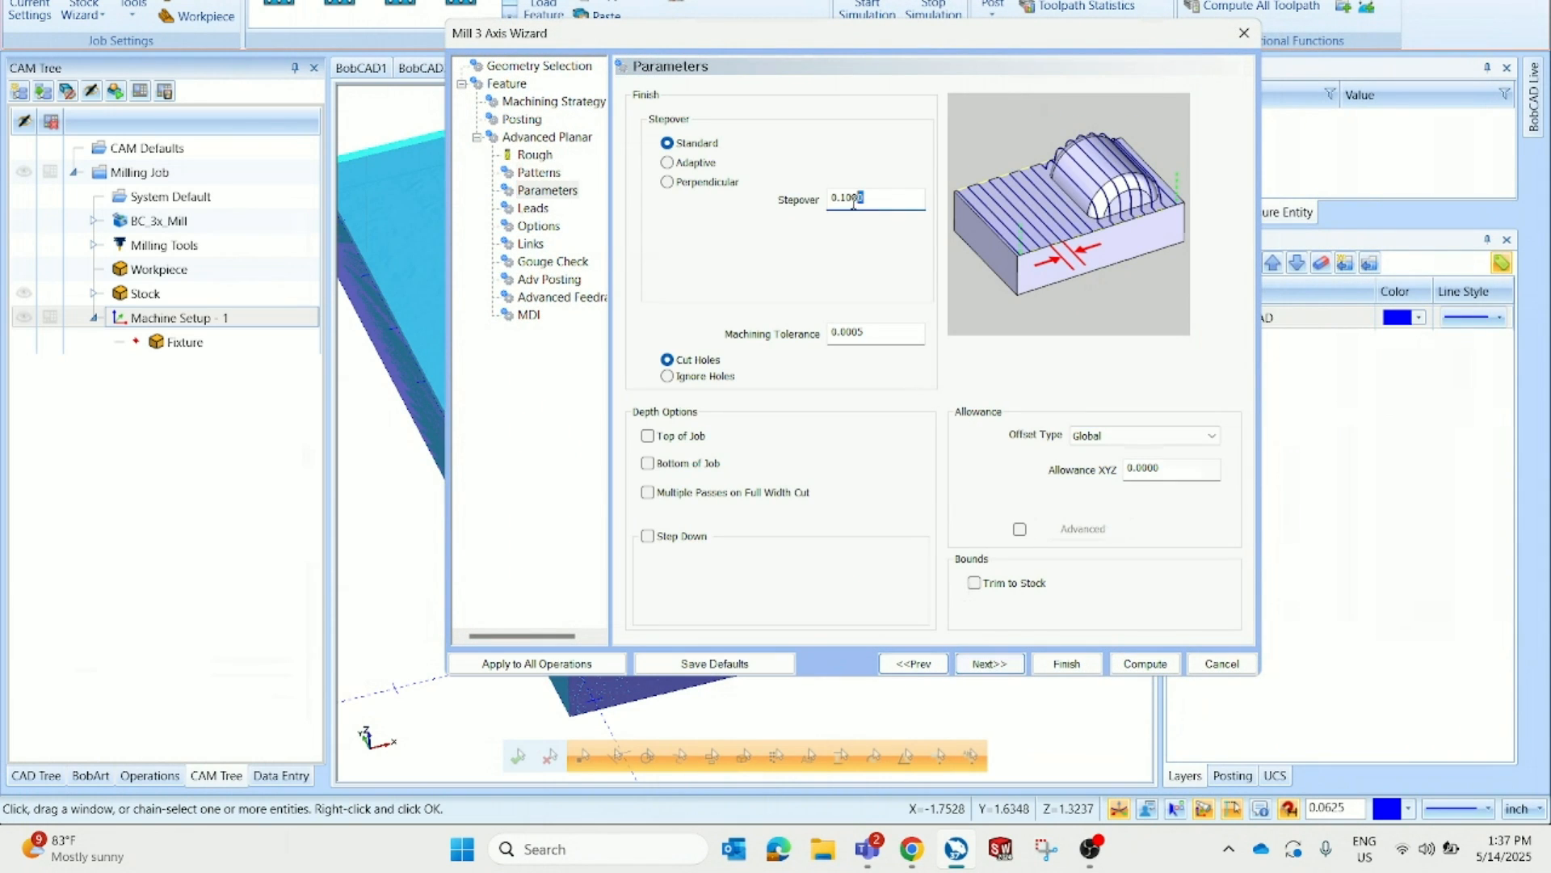
text(.02)
click(1019, 672)
click(1014, 671)
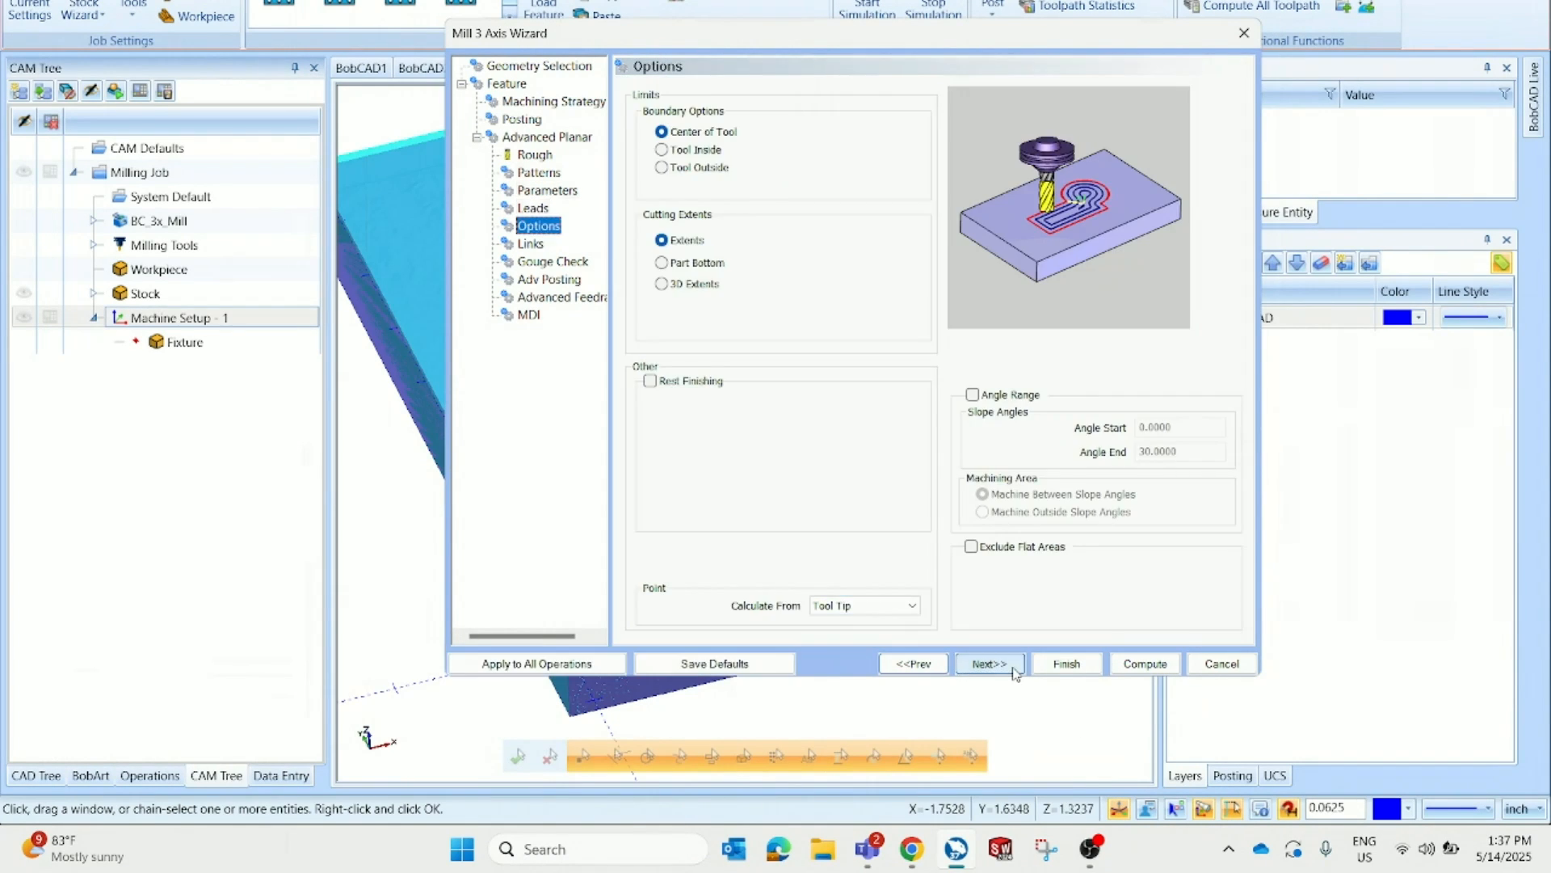
click(1014, 670)
click(1015, 672)
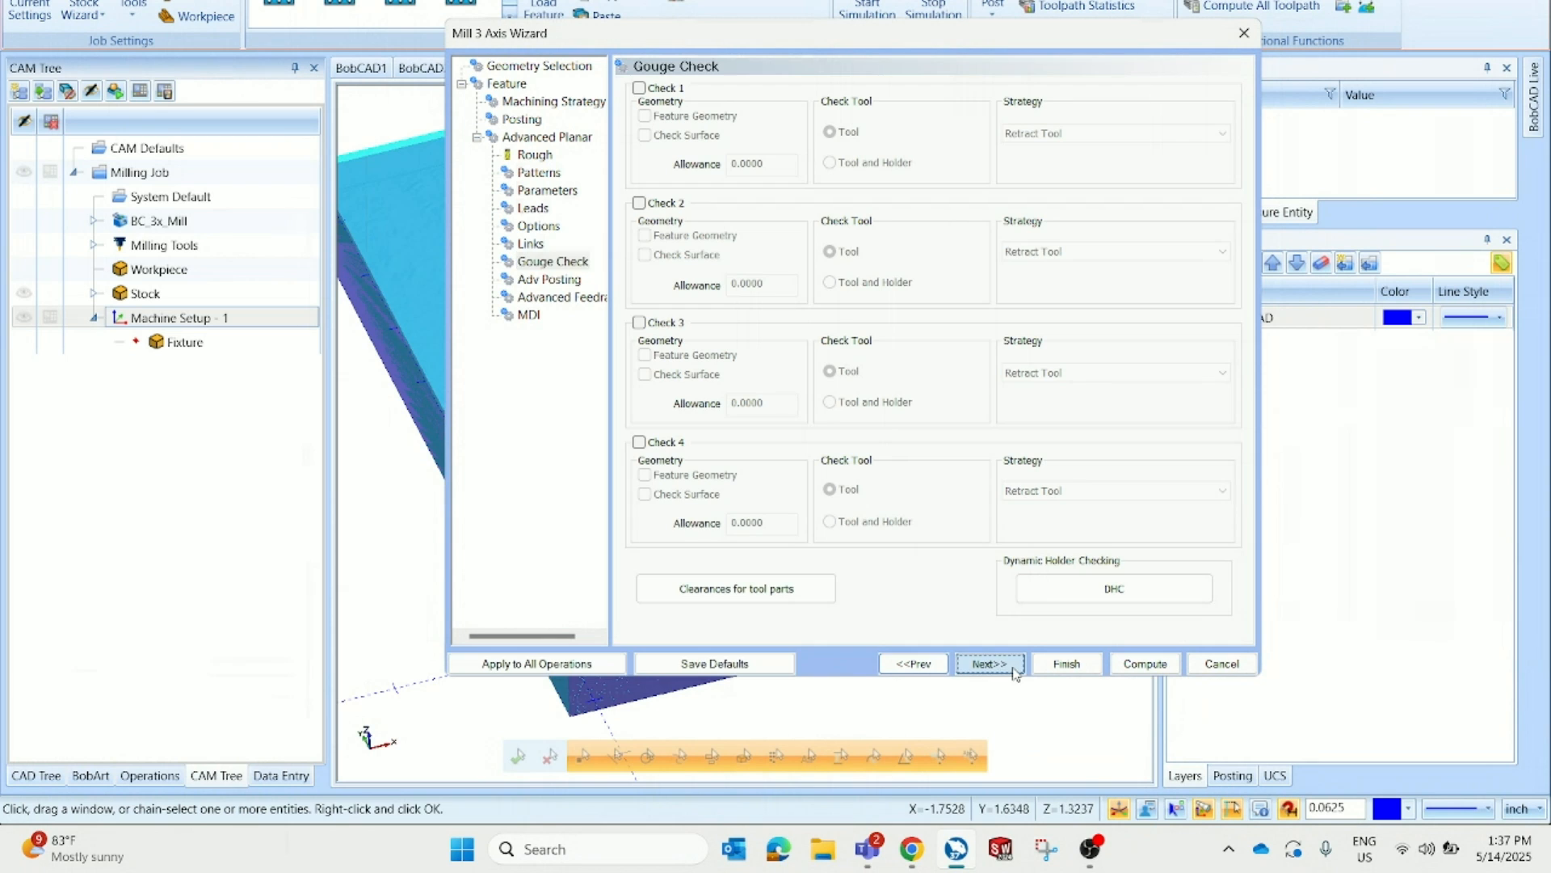
click(1015, 672)
click(1139, 672)
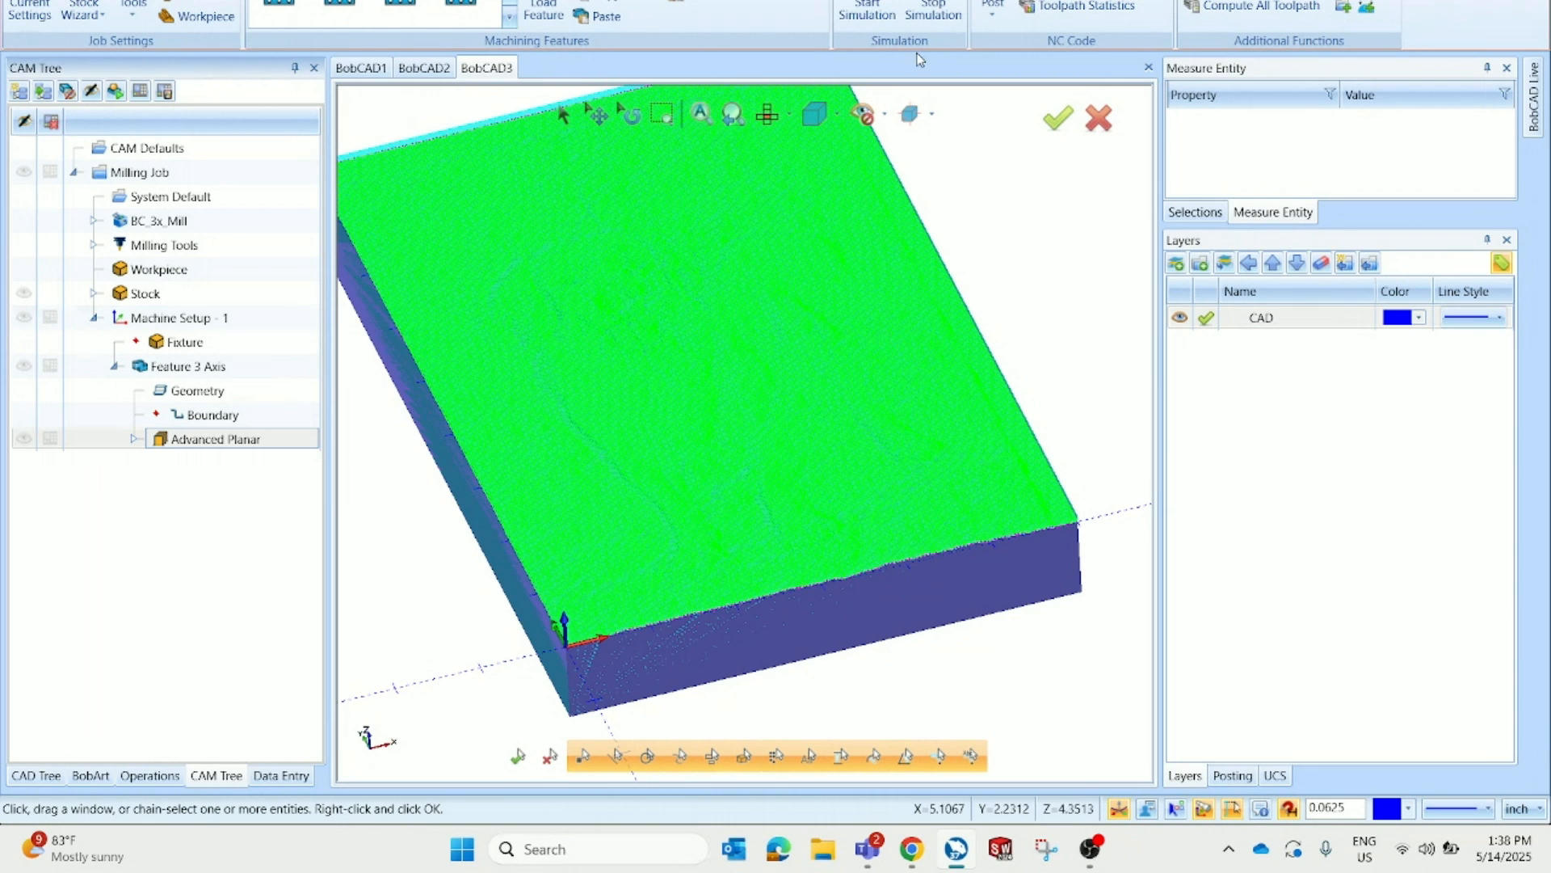
Start the toolpath simulation and run it at a higher speed
click(867, 10)
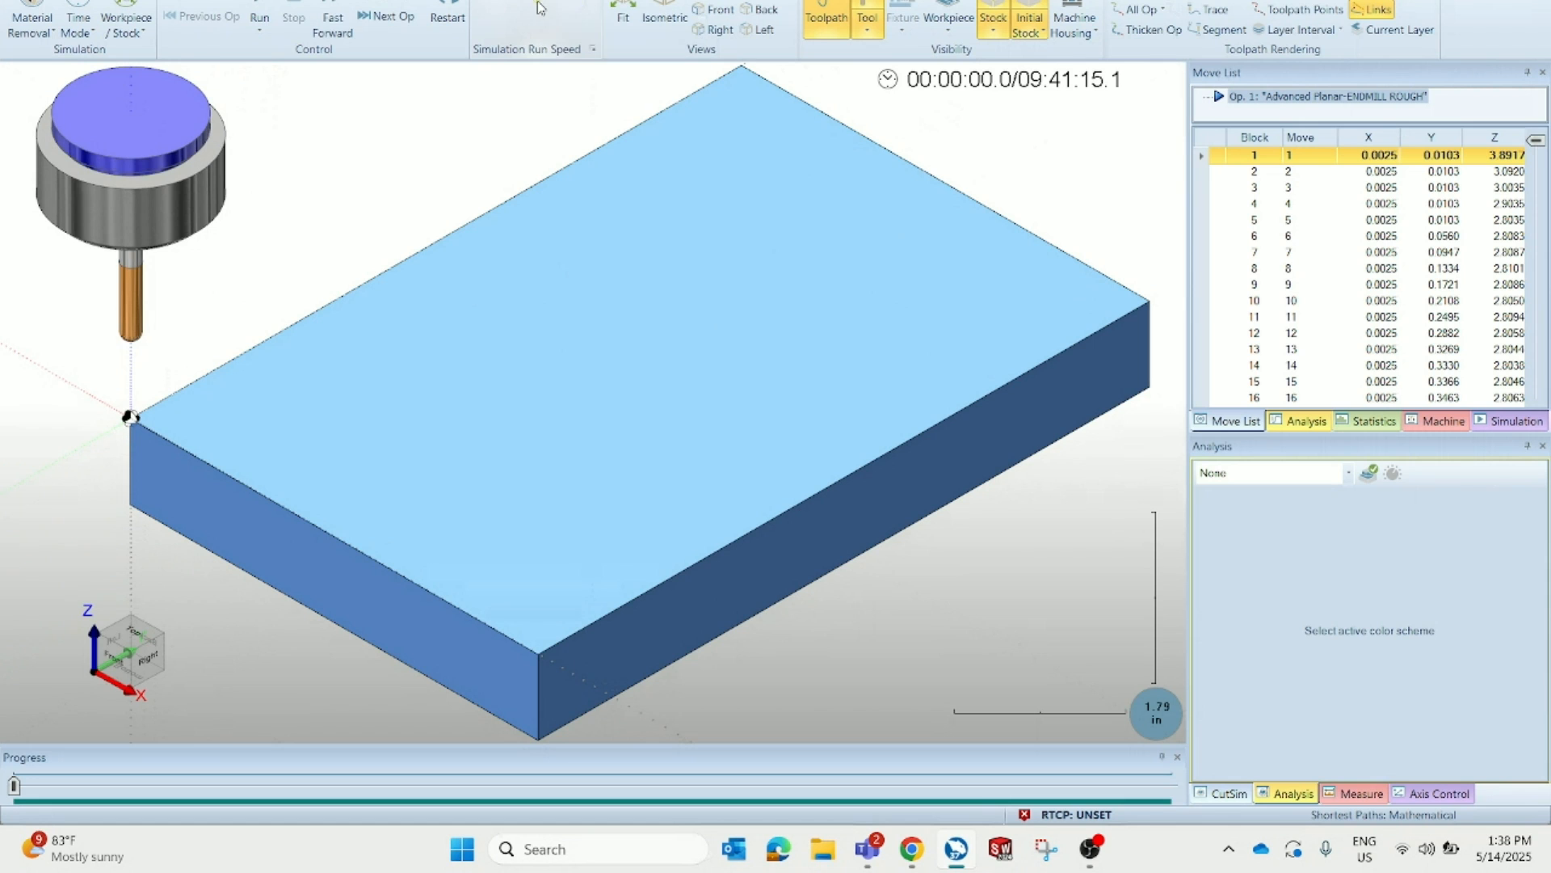
click(268, 3)
click(562, 2)
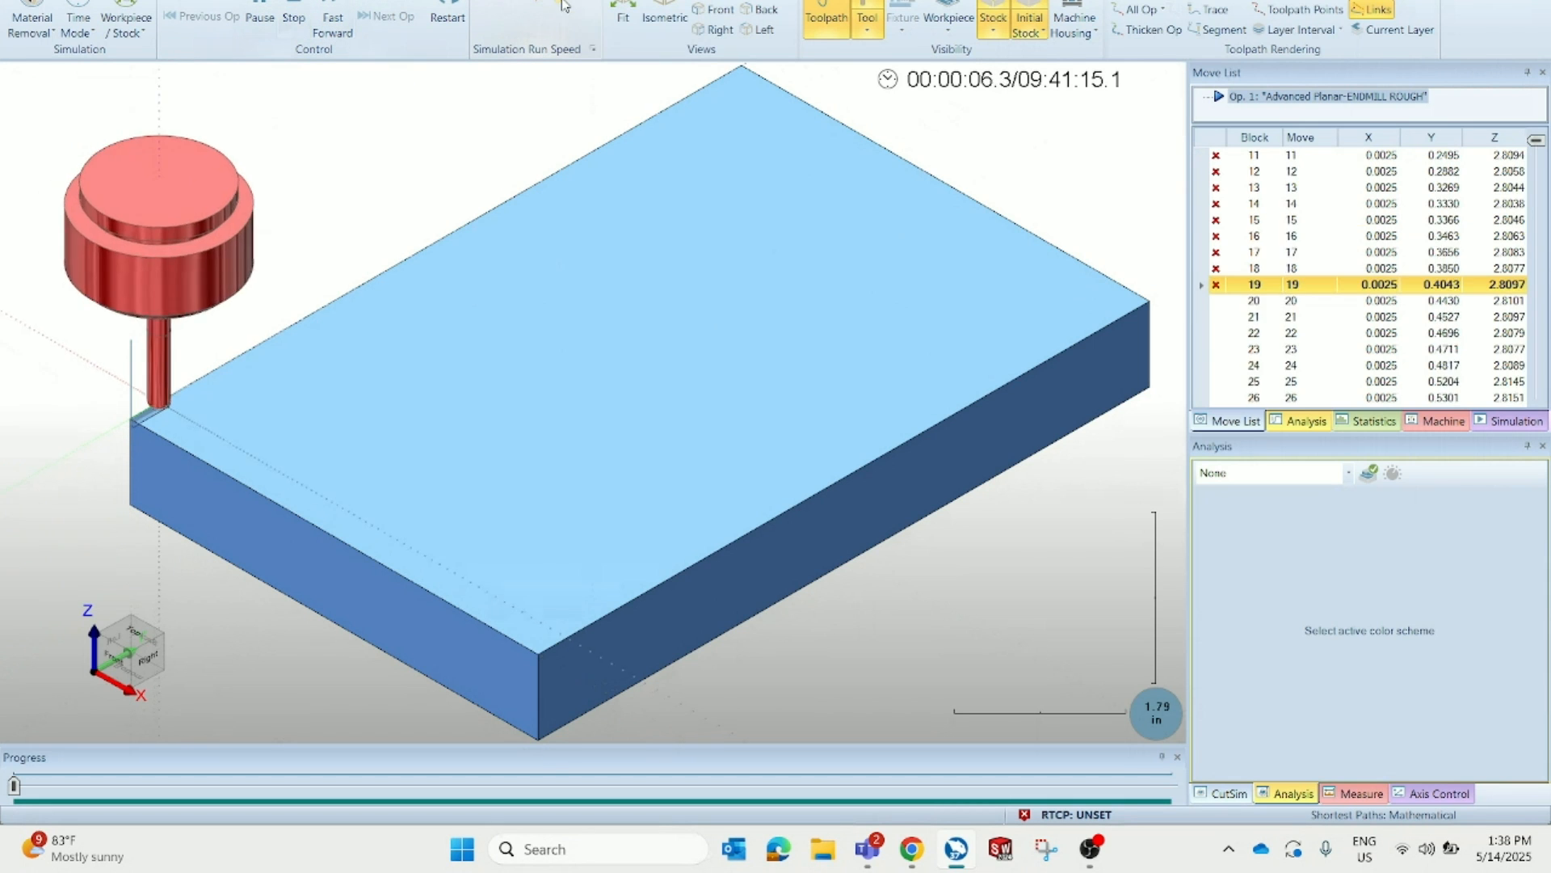
drag(564, 3, 590, 3)
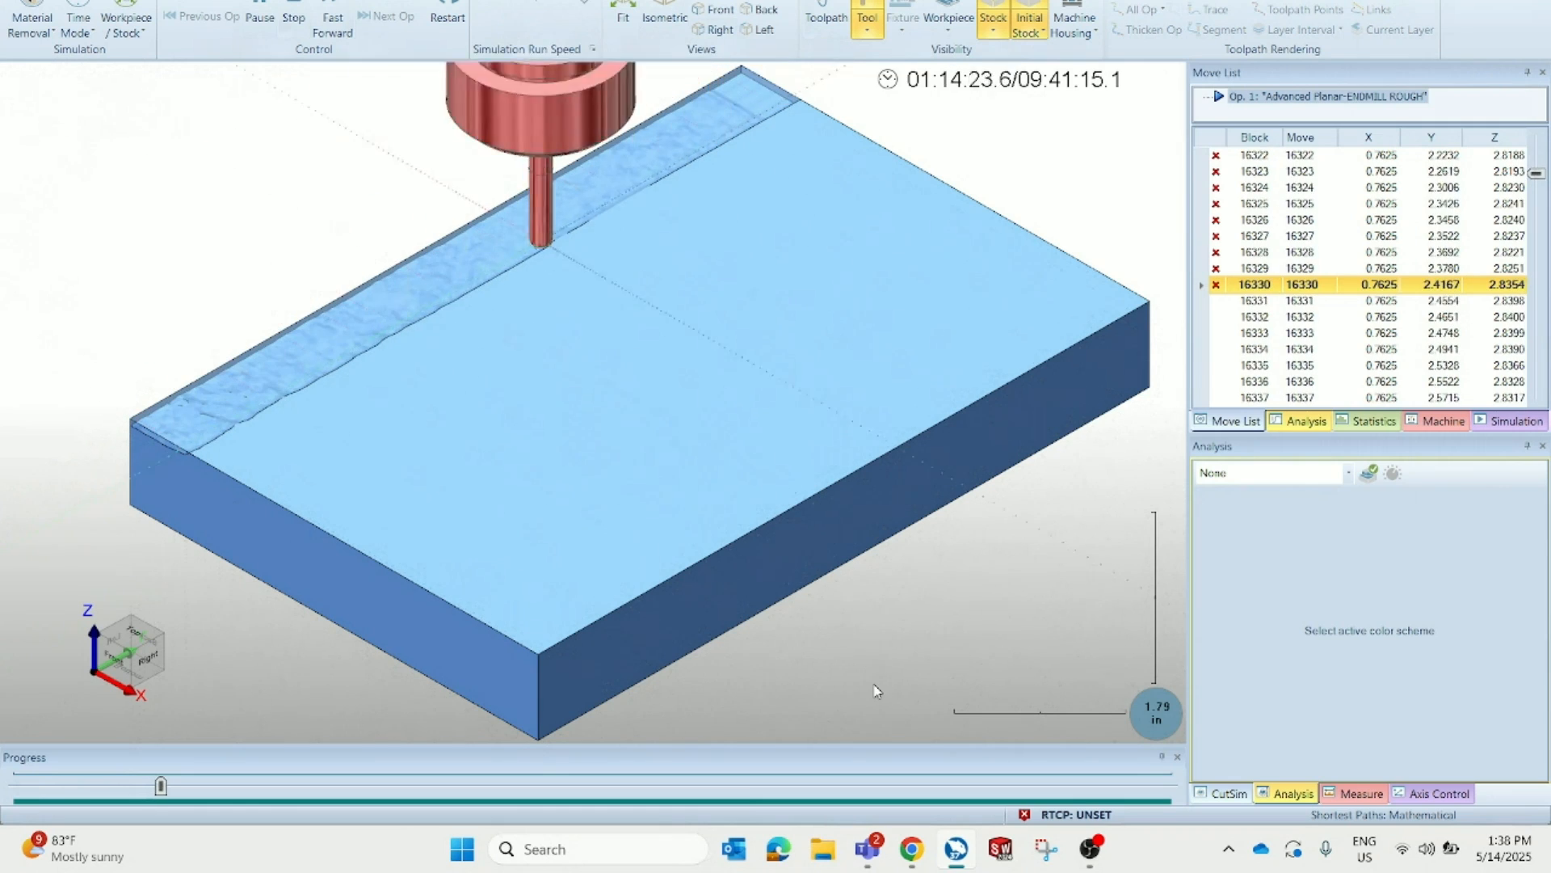
Raise the simulation speed further and orbit the view to inspect the finished machined relief
click(870, 850)
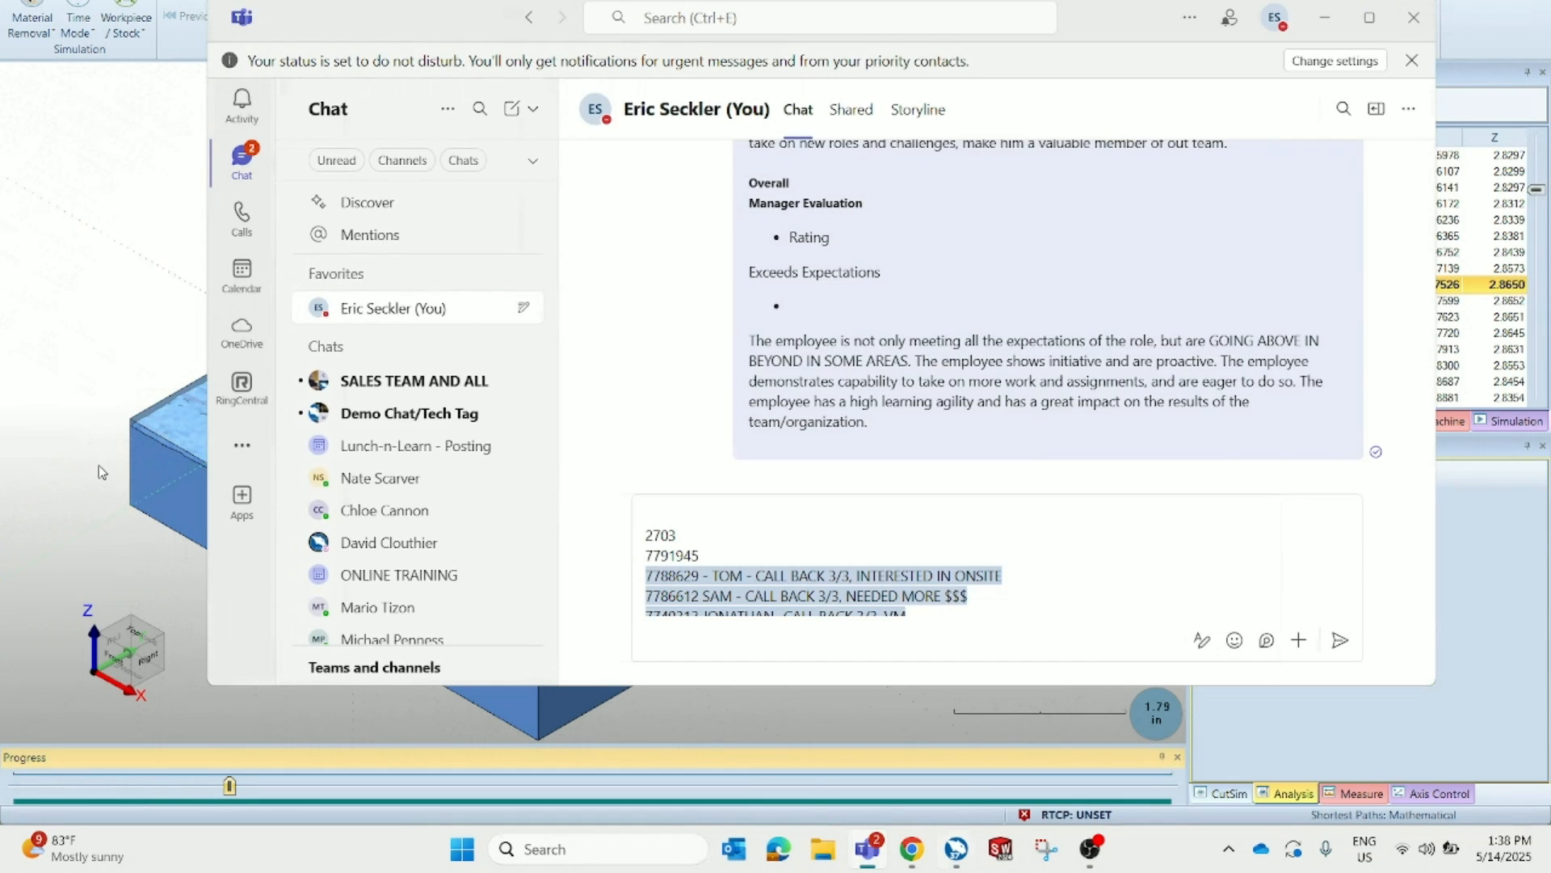
click(183, 430)
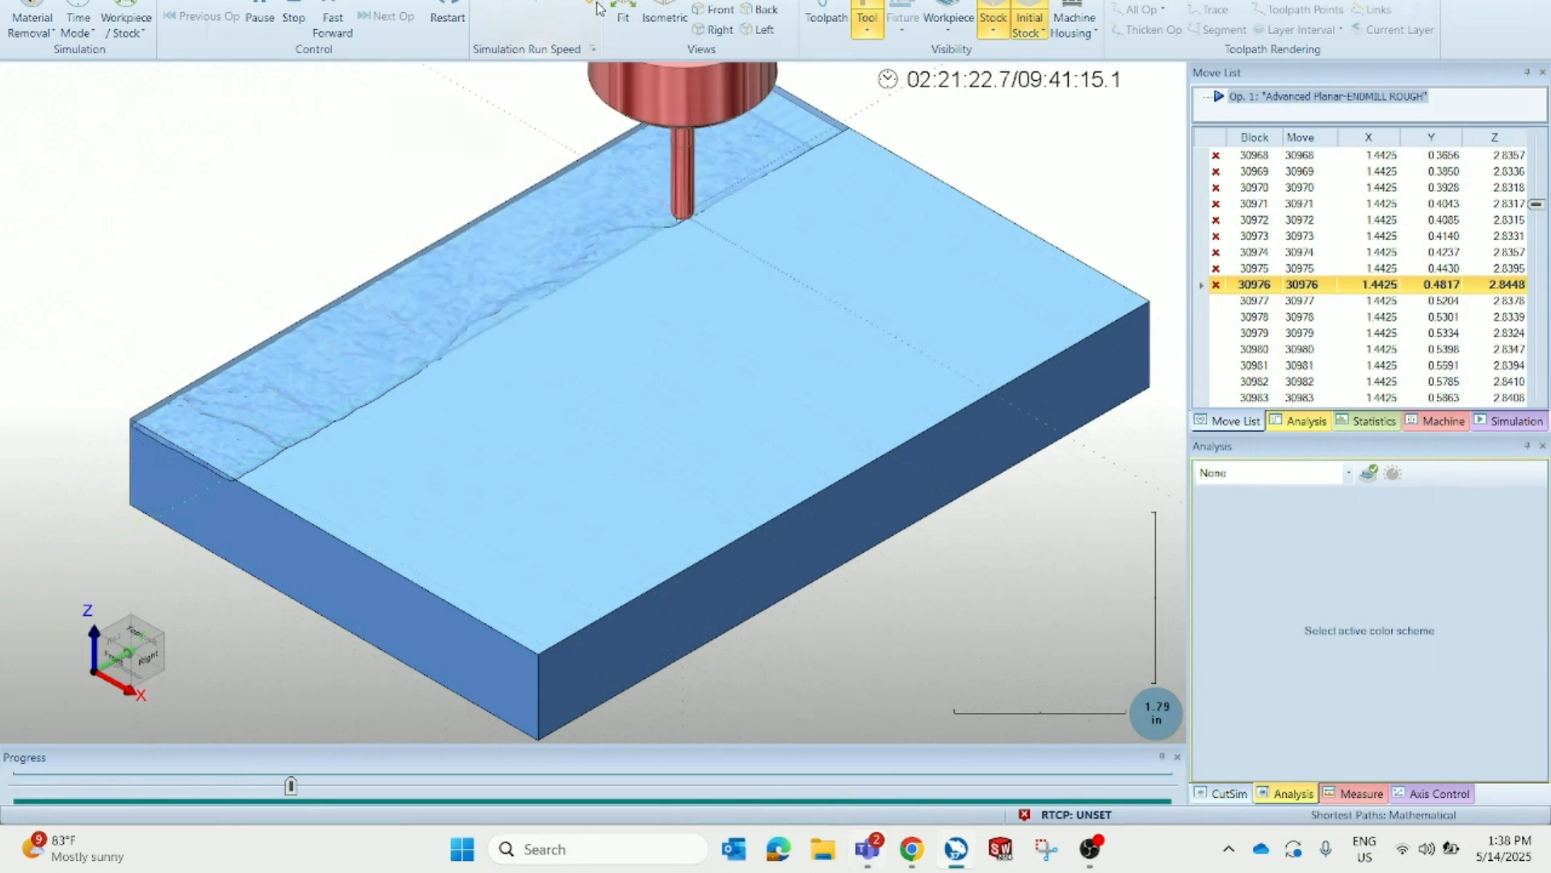
drag(597, 4, 602, 3)
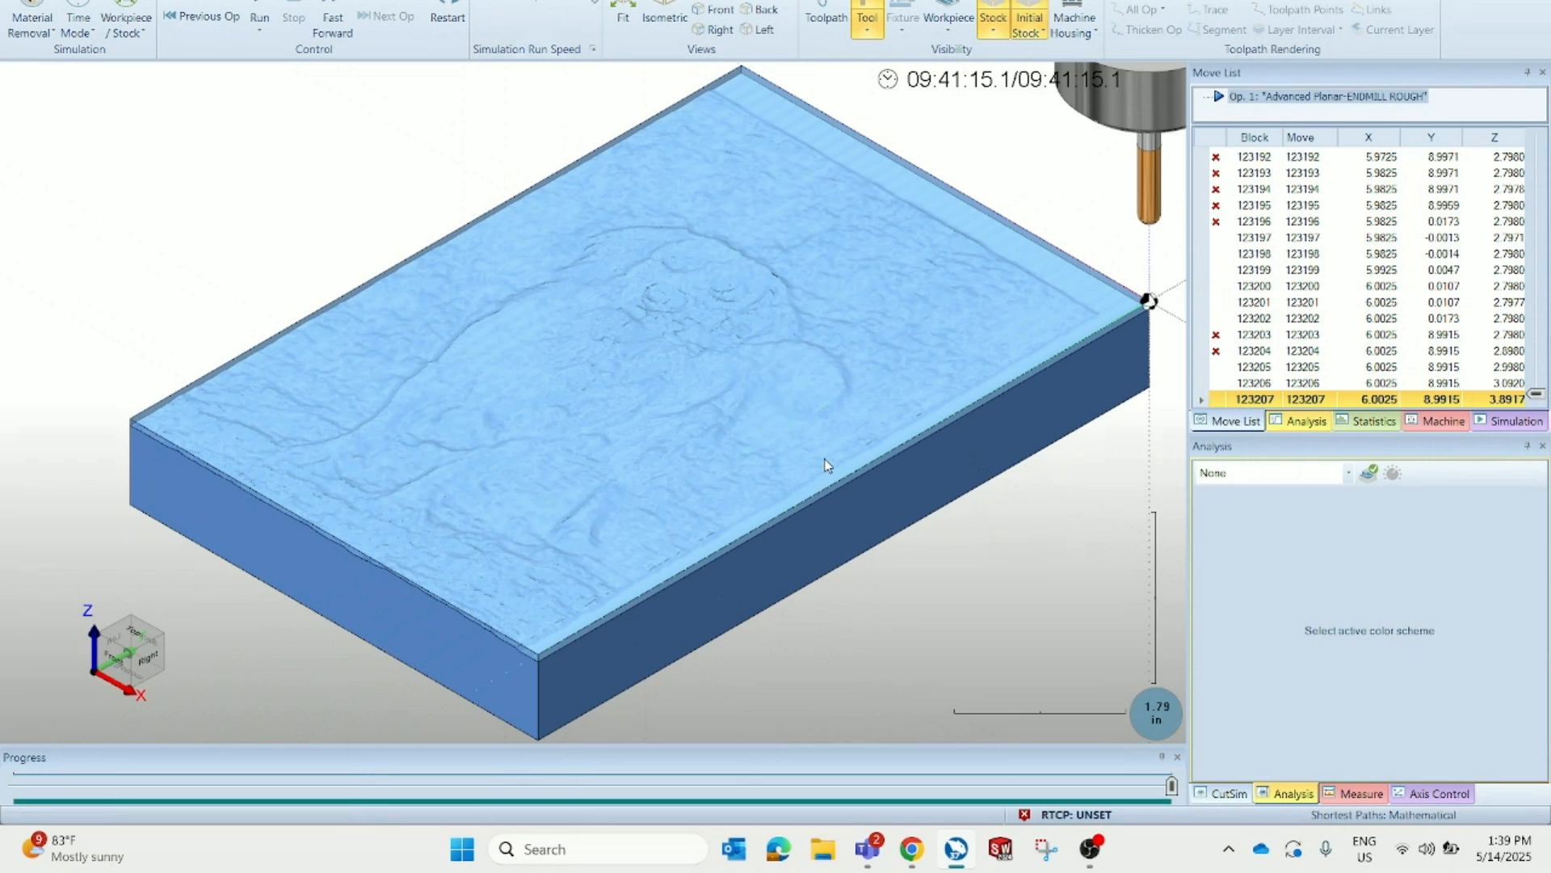
middle_drag(826, 457, 889, 521)
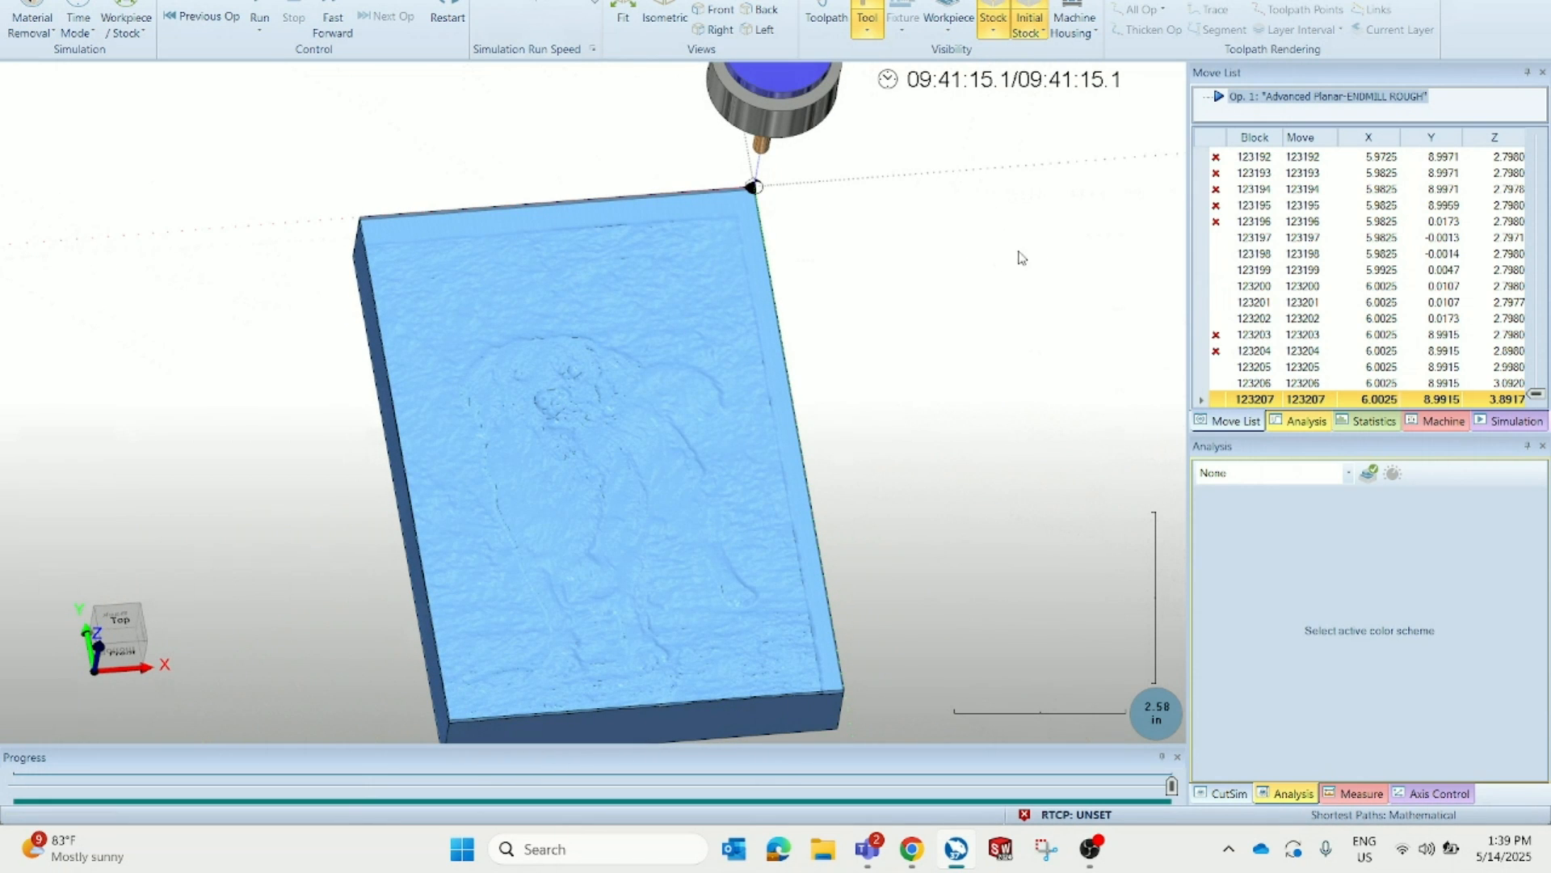
Orbit and zoom around the simulated stock to inspect the machined dog relief surface
middle_drag(754, 292, 780, 366)
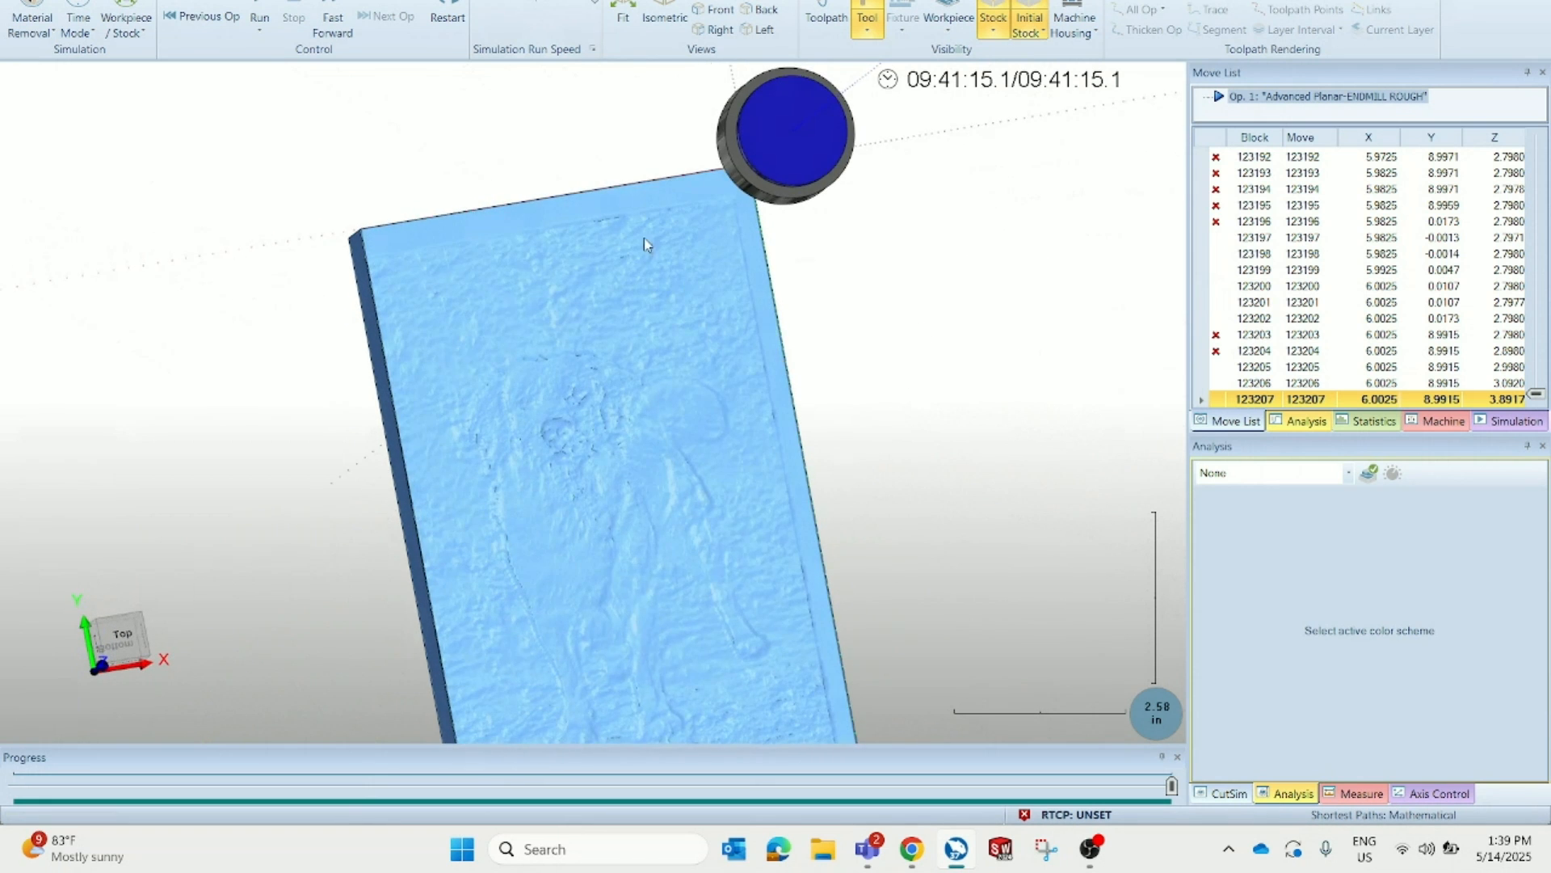
scroll(616, 526, down, 2)
scroll(606, 557, up, 5)
scroll(633, 575, up, 3)
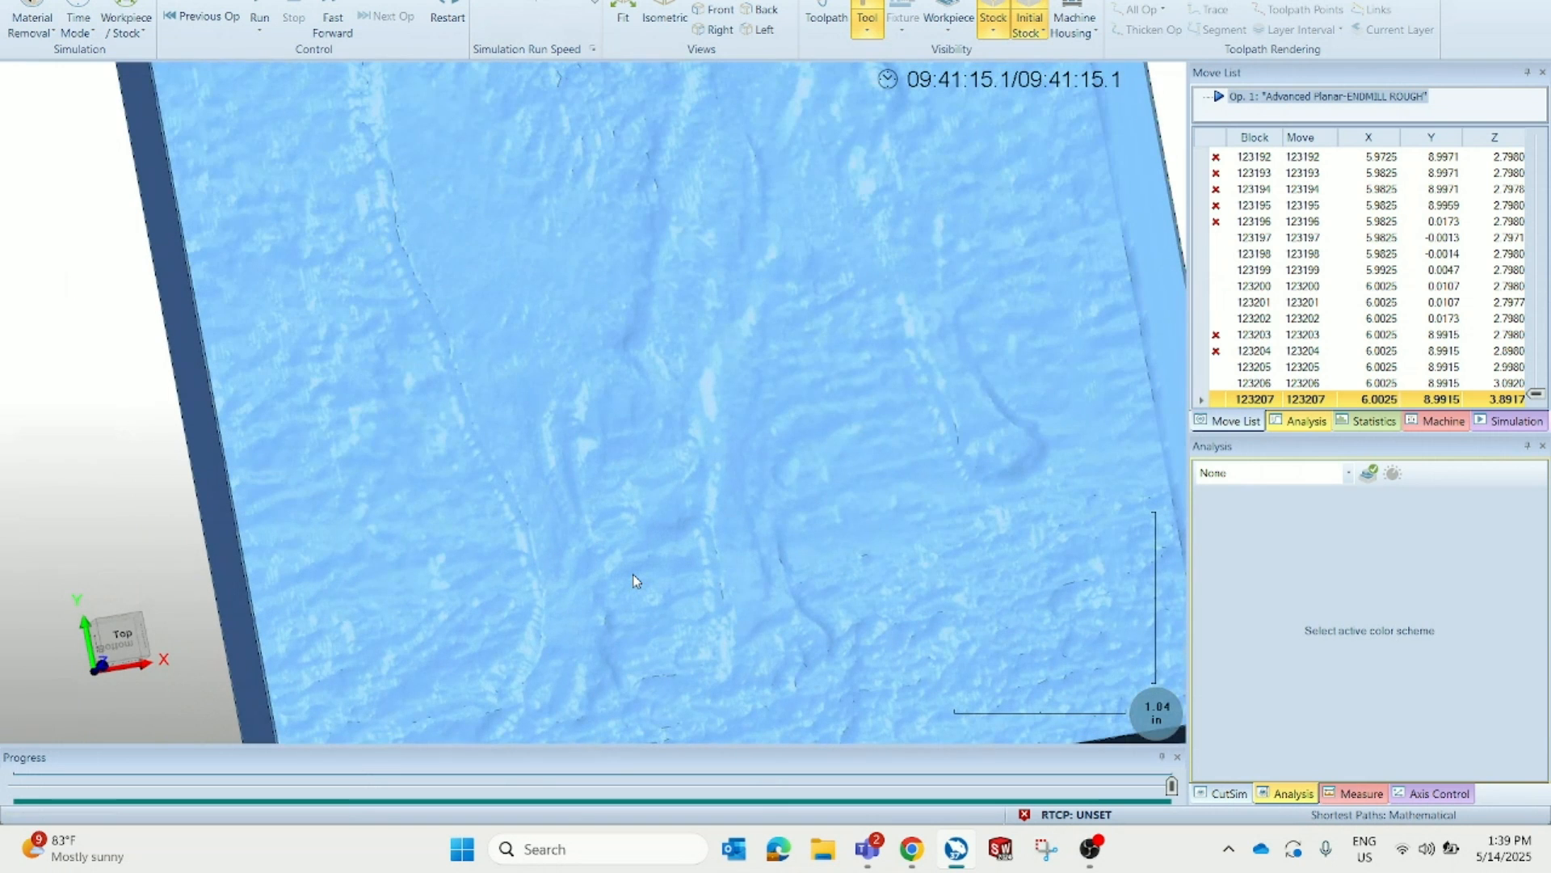
scroll(634, 578, down, 6)
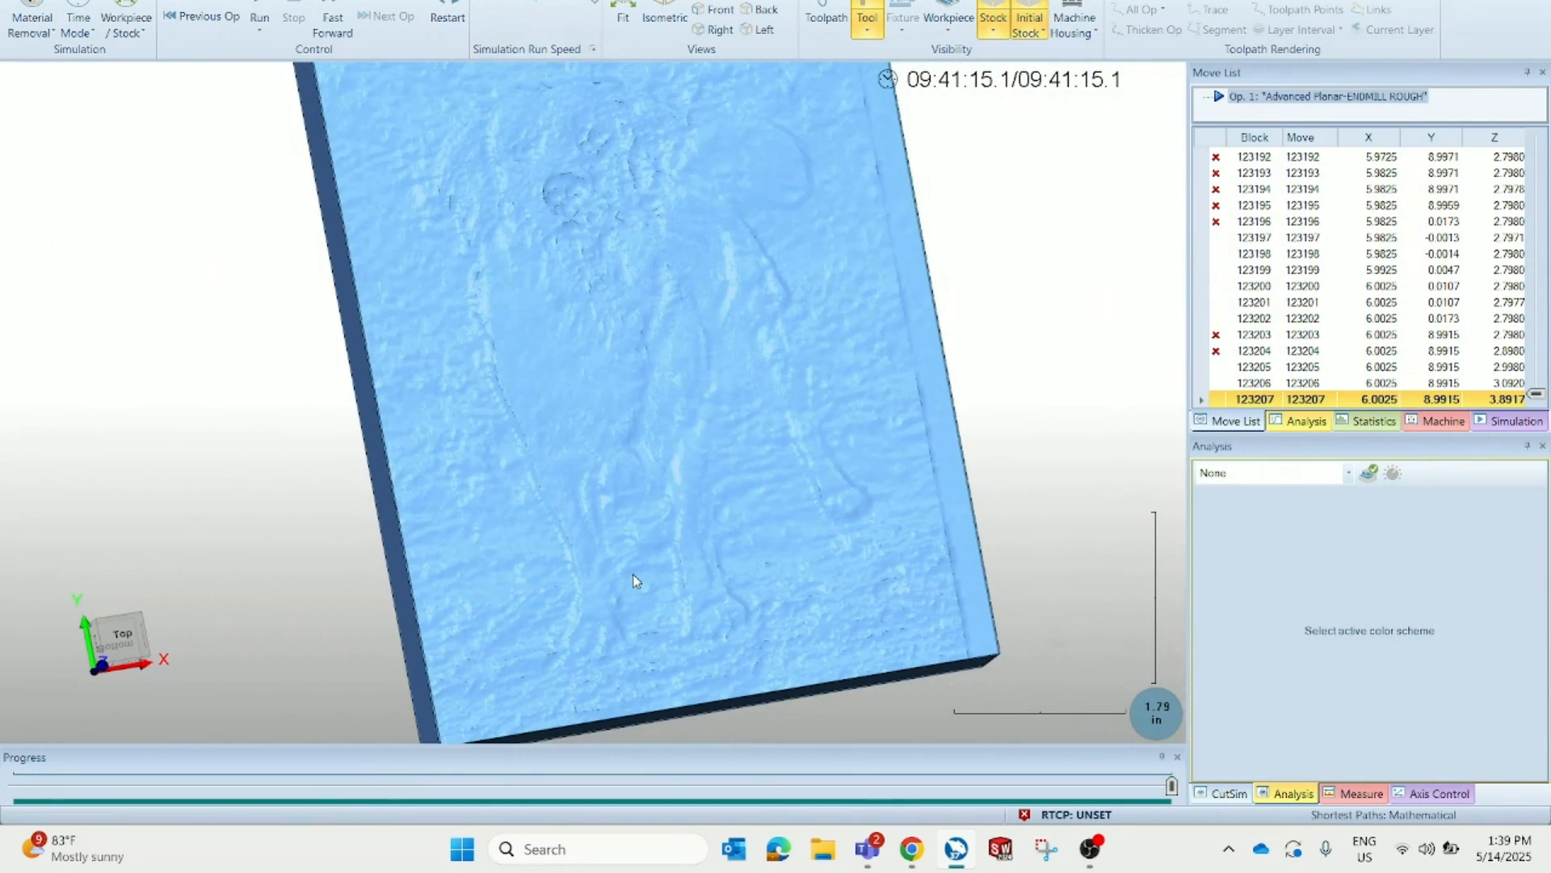
Review the eagle emboss in the BobArt tree of the second document, then return to the dog job's CAM tree
mouse_move(689, 387)
middle_down()
mouse_move(695, 418)
mouse_move(704, 408)
middle_up()
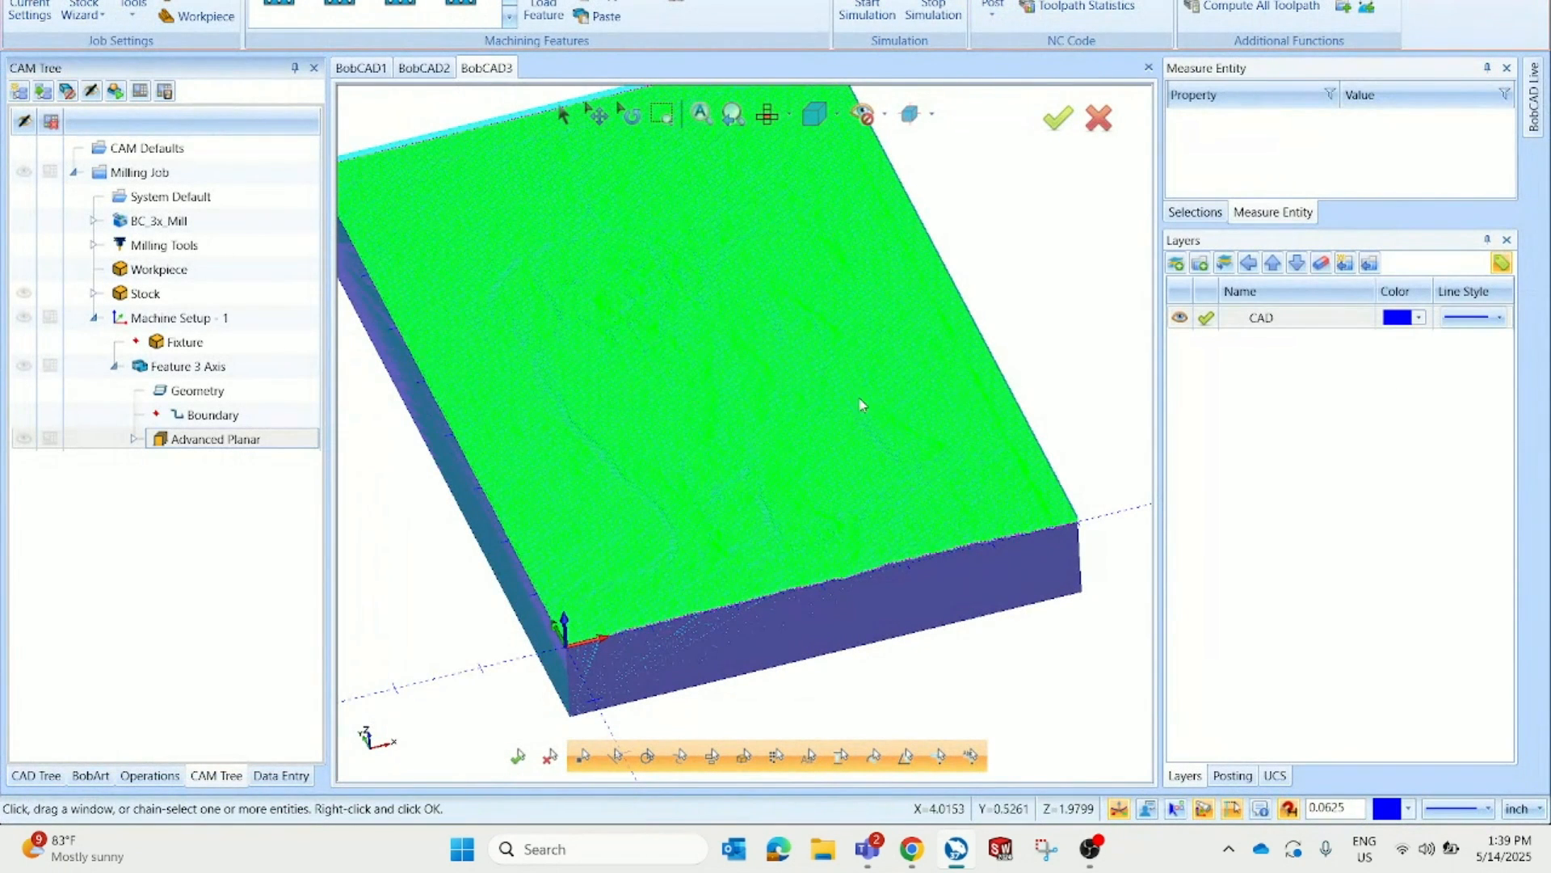
click(436, 69)
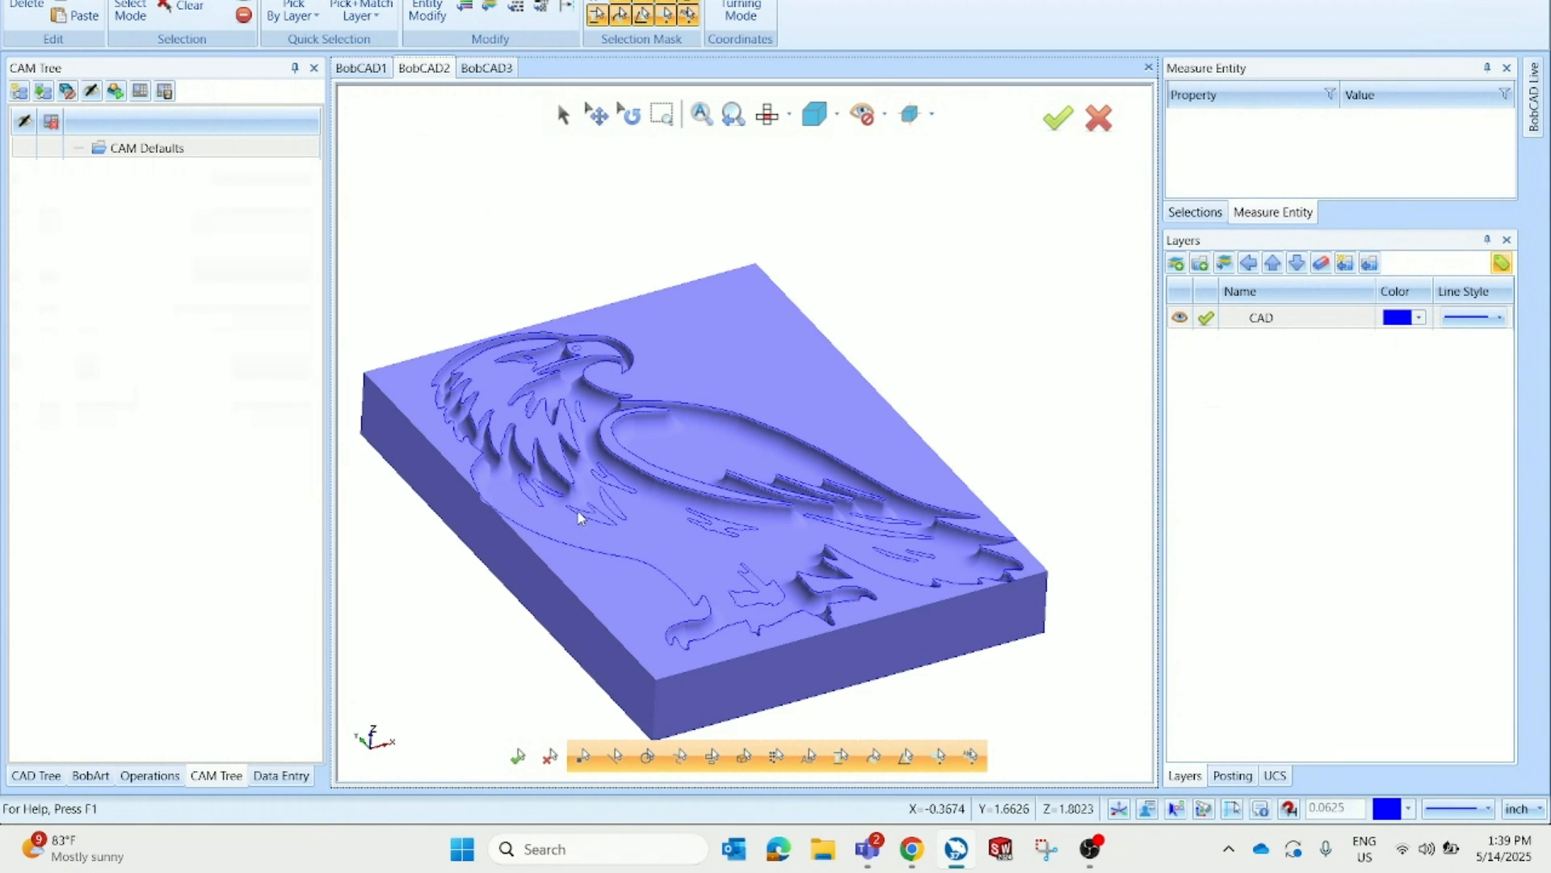
click(91, 775)
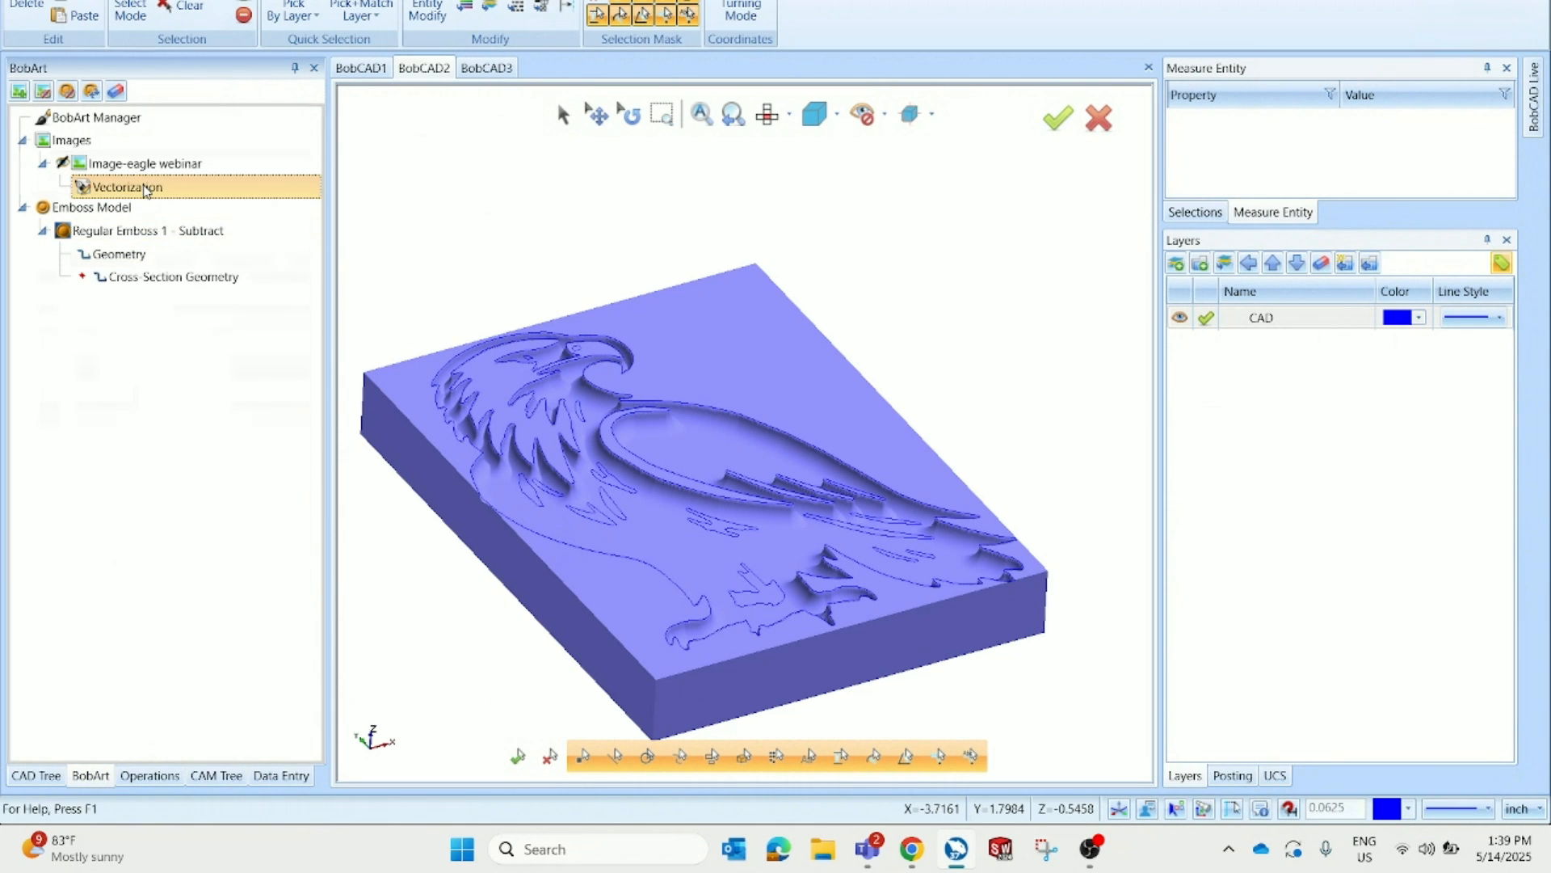
click(150, 232)
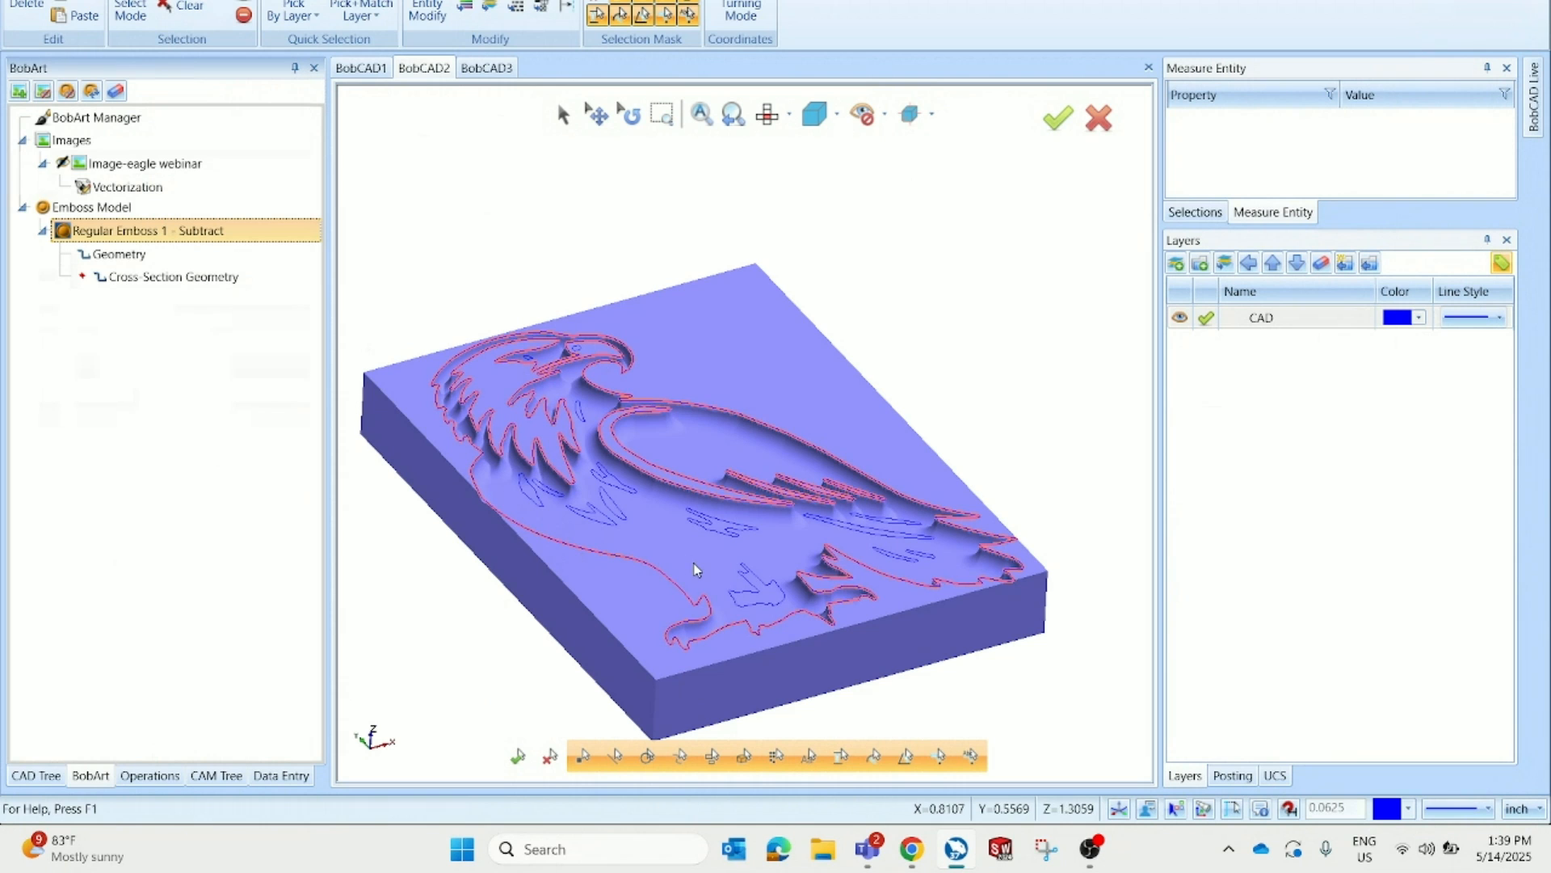
click(488, 69)
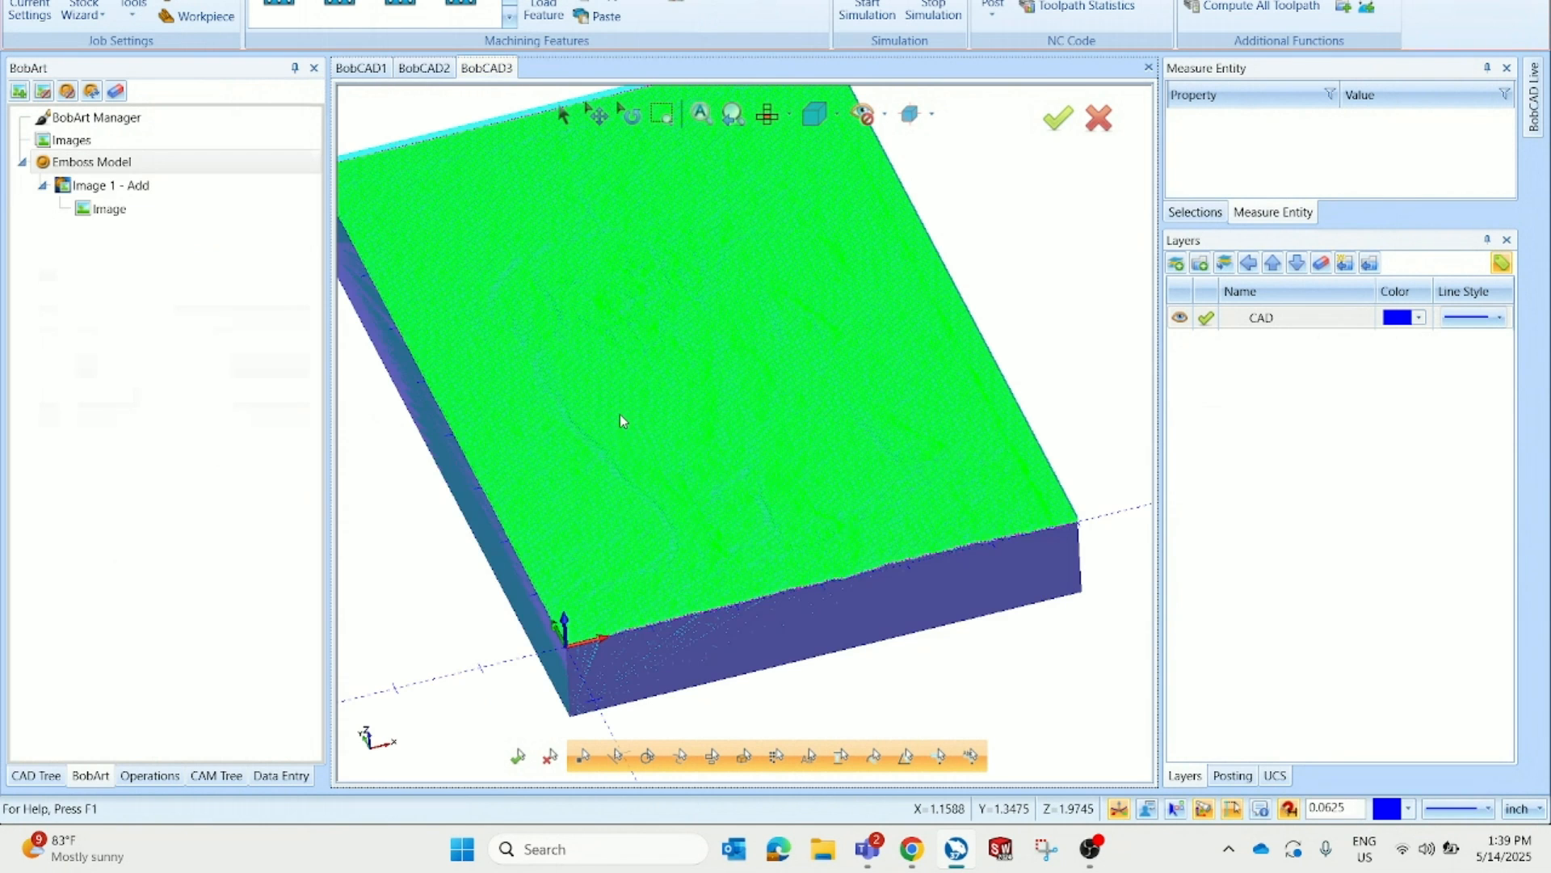
click(216, 775)
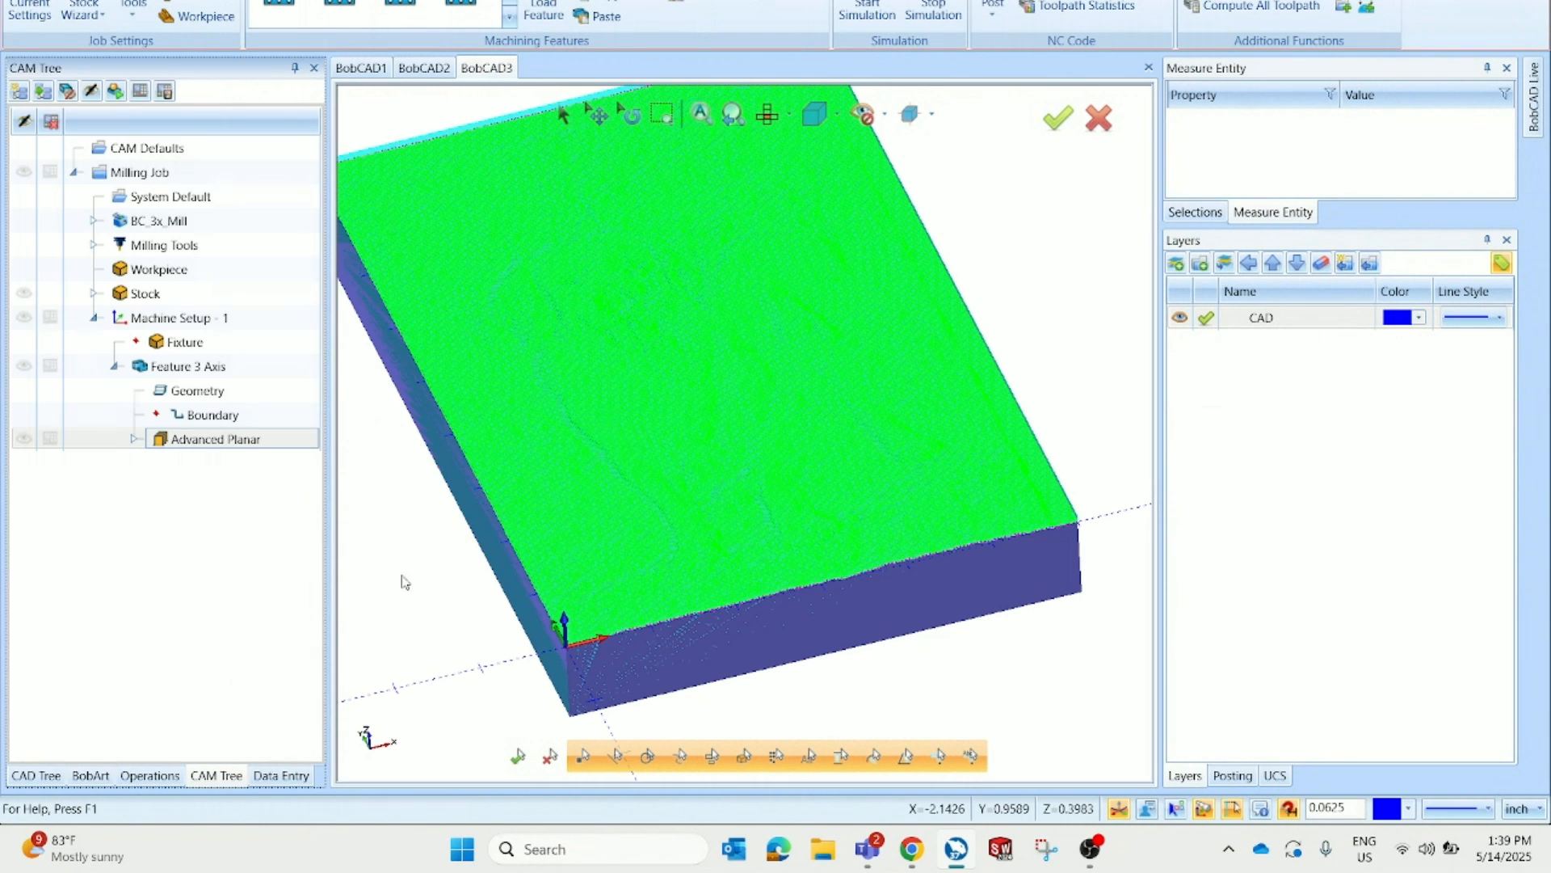
Open the Feature 3 Axis wizard and set the rough tool diameter to 0.1250 and corner radius to 0.1250/2
double_click(281, 374)
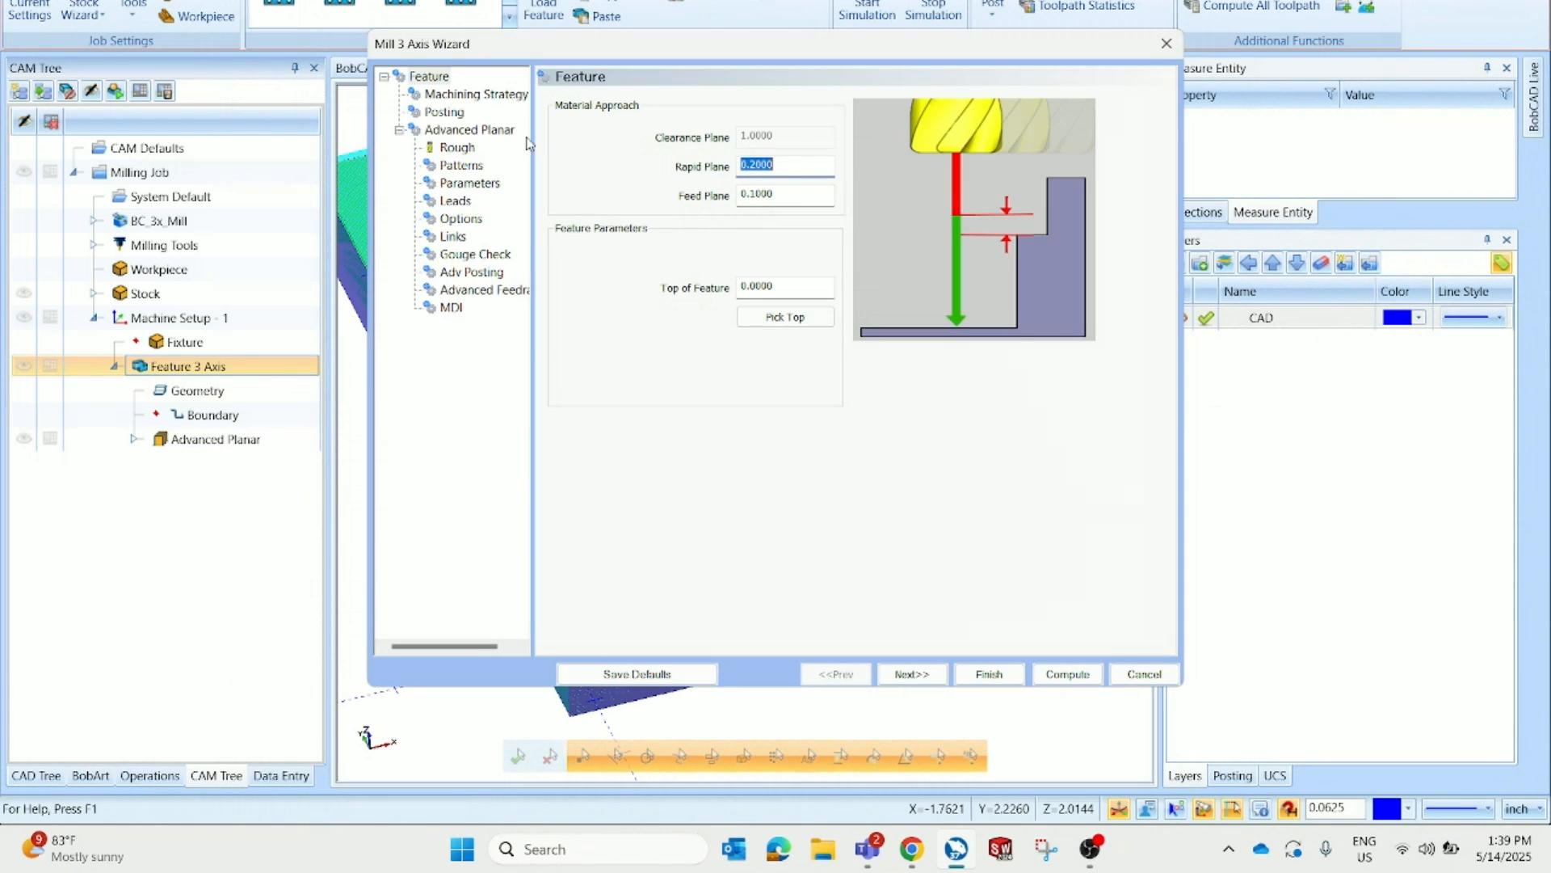
click(456, 148)
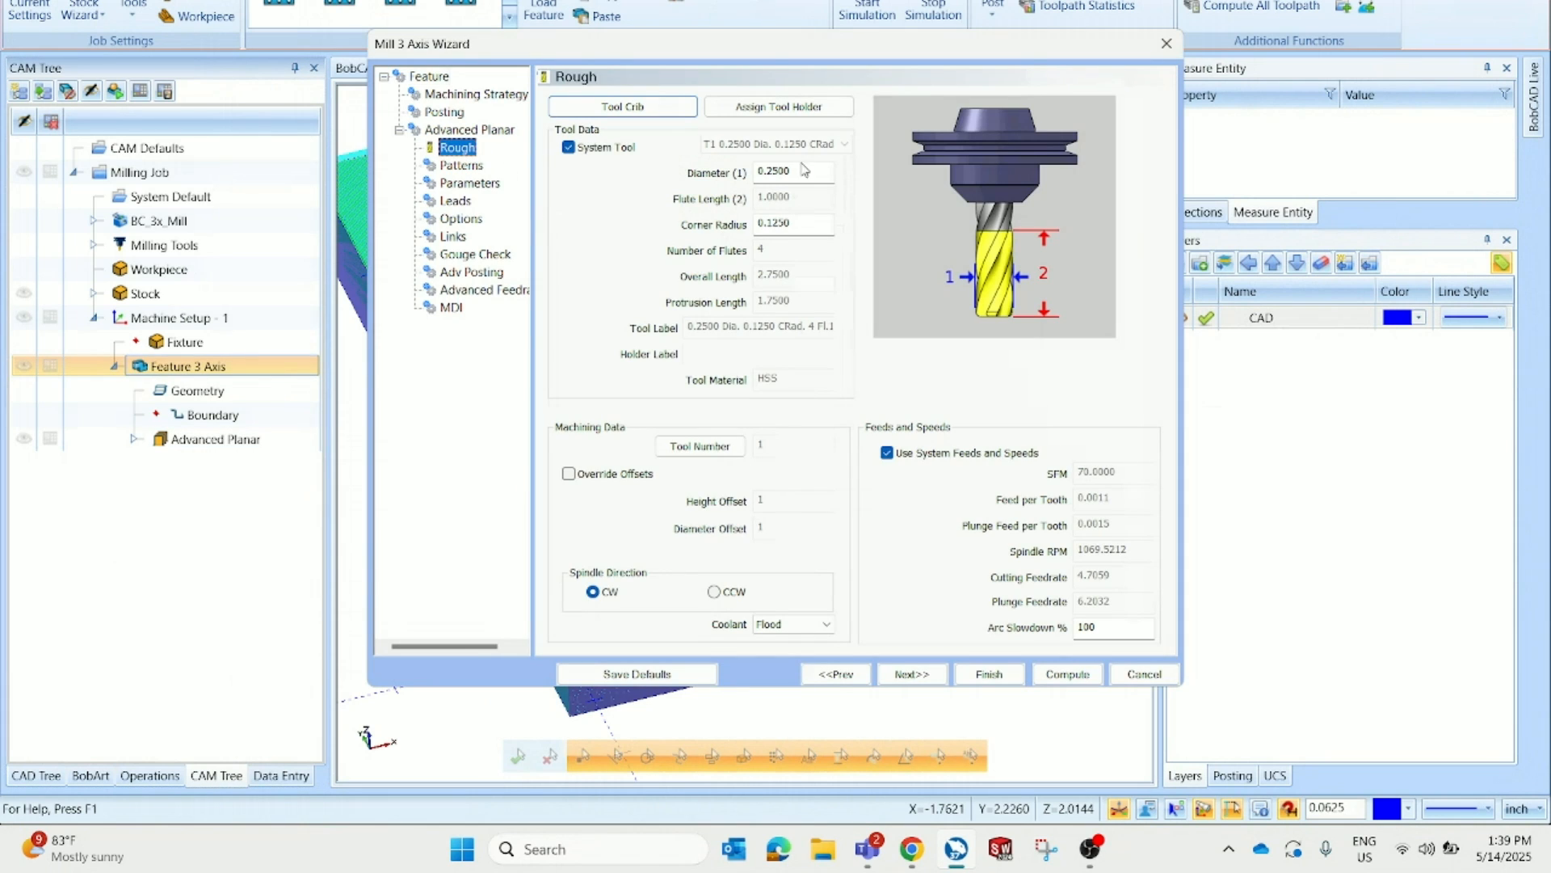
click(770, 173)
click(804, 224)
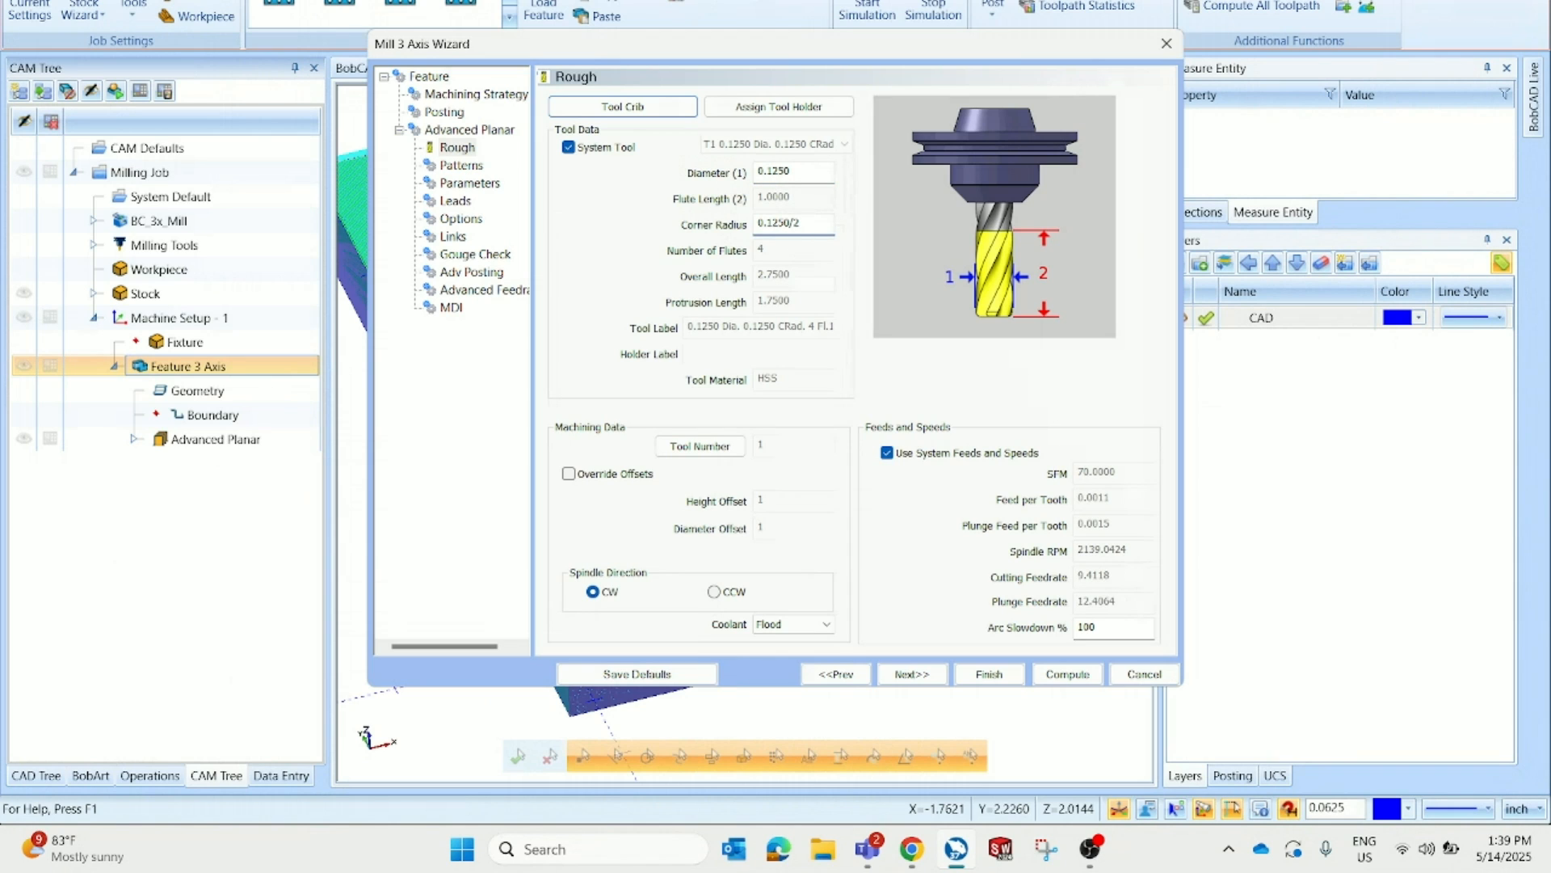
Set the finish stepover to 0.0100 in the Parameters page and compute the toolpath
click(467, 183)
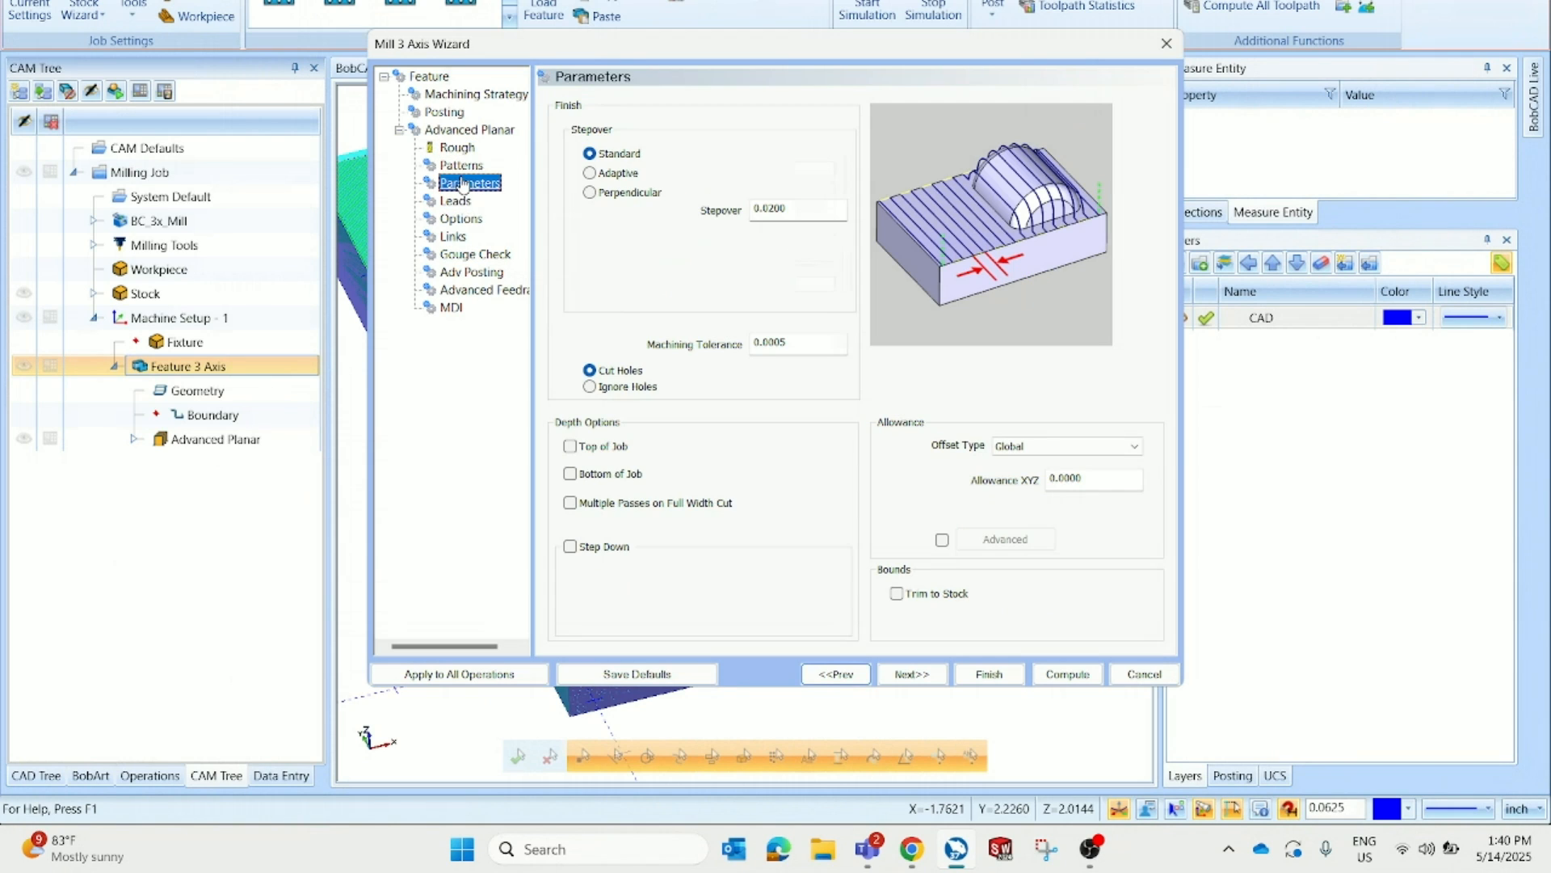
drag(772, 209, 841, 212)
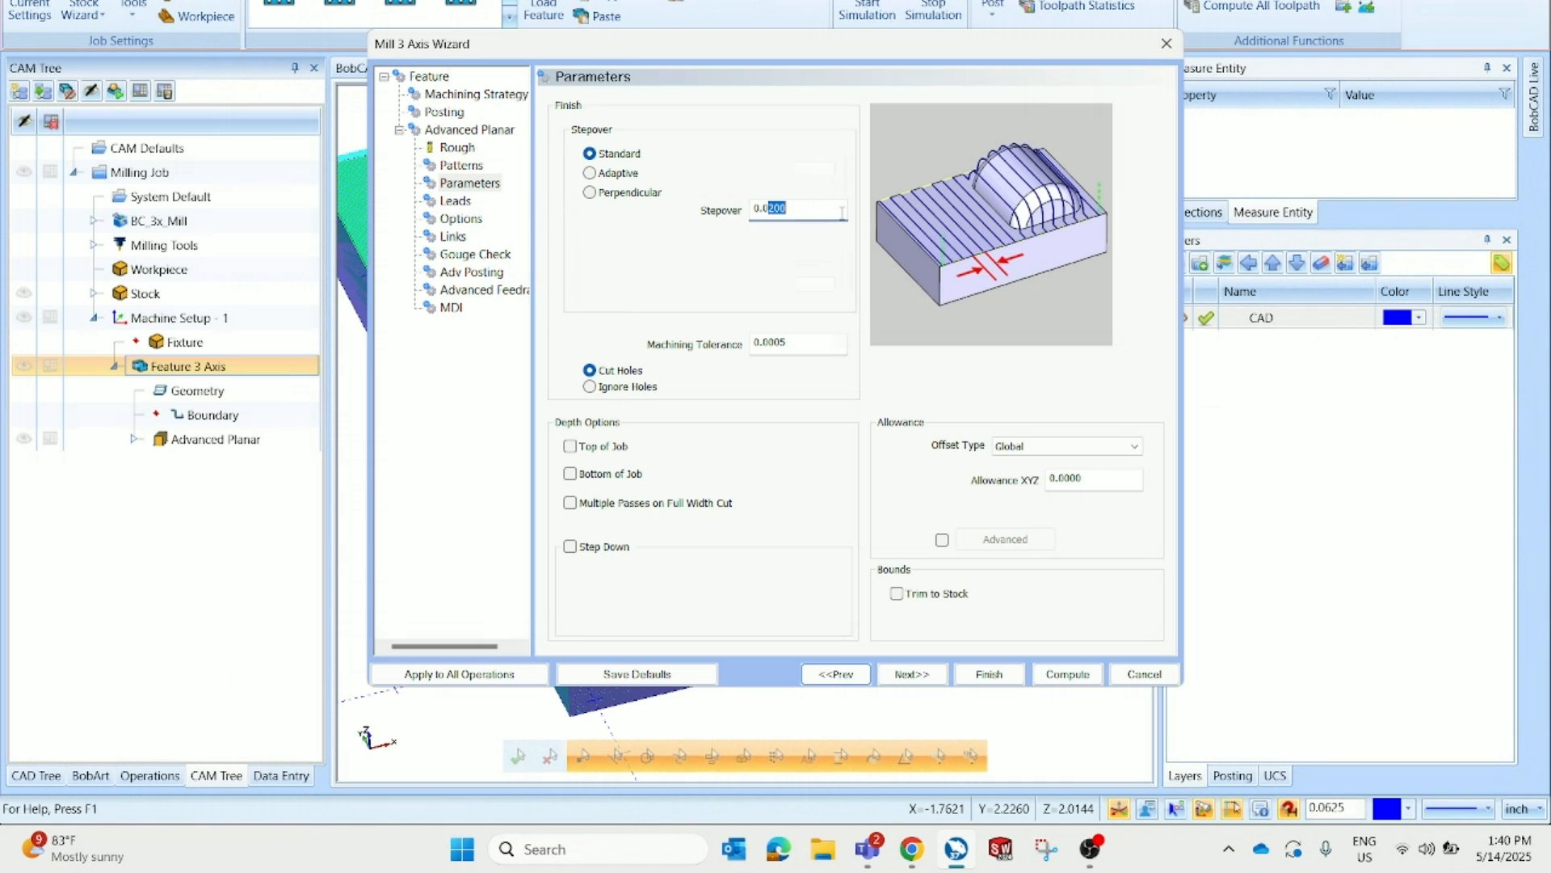
text(100)
click(1067, 674)
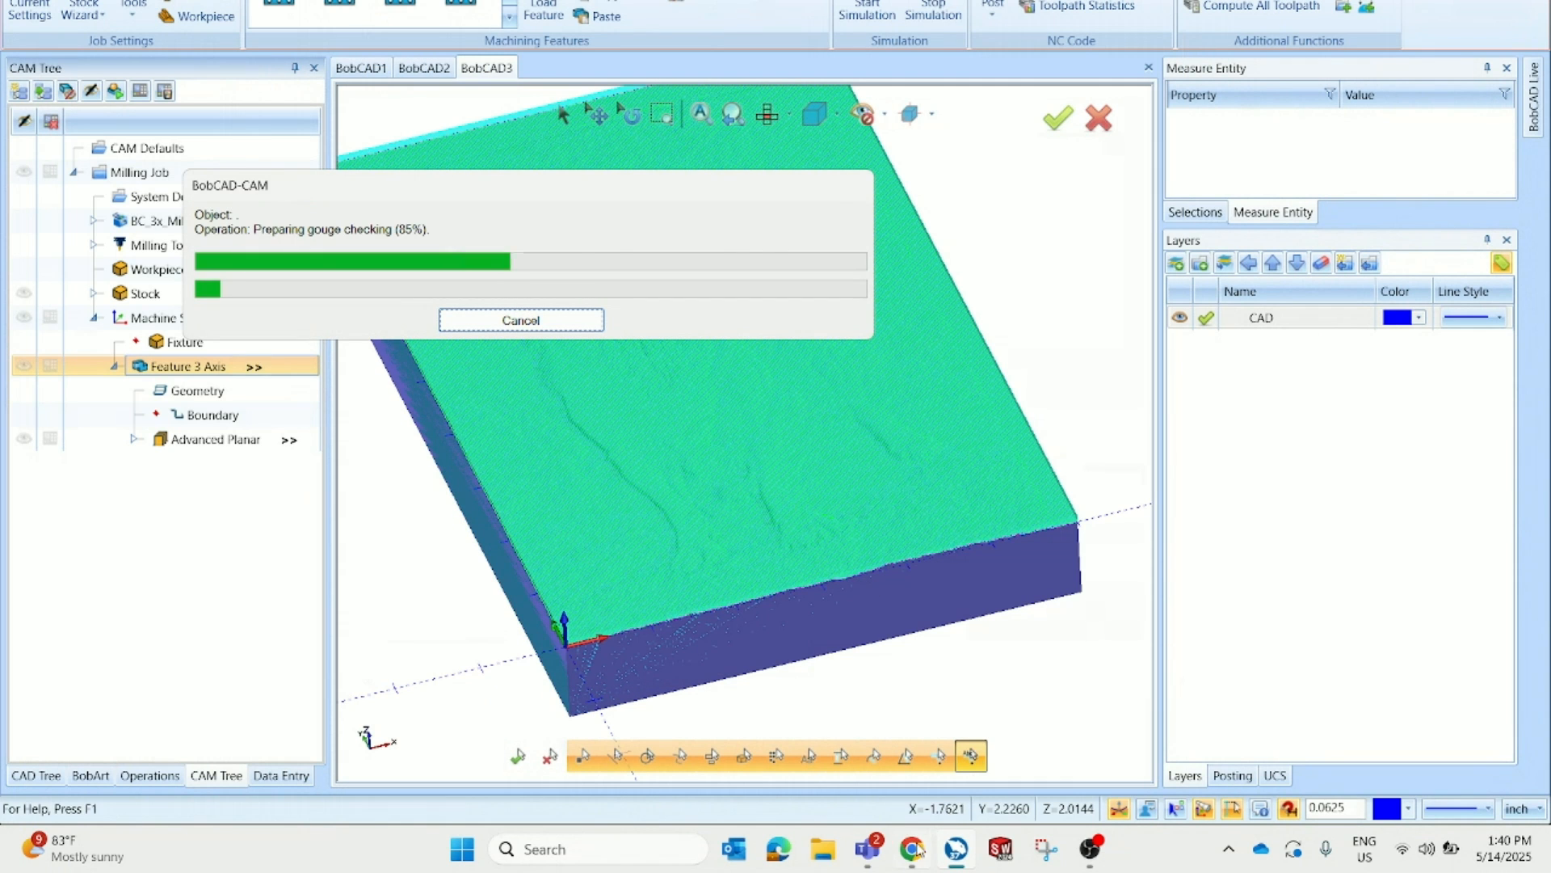
mouse_move(913, 855)
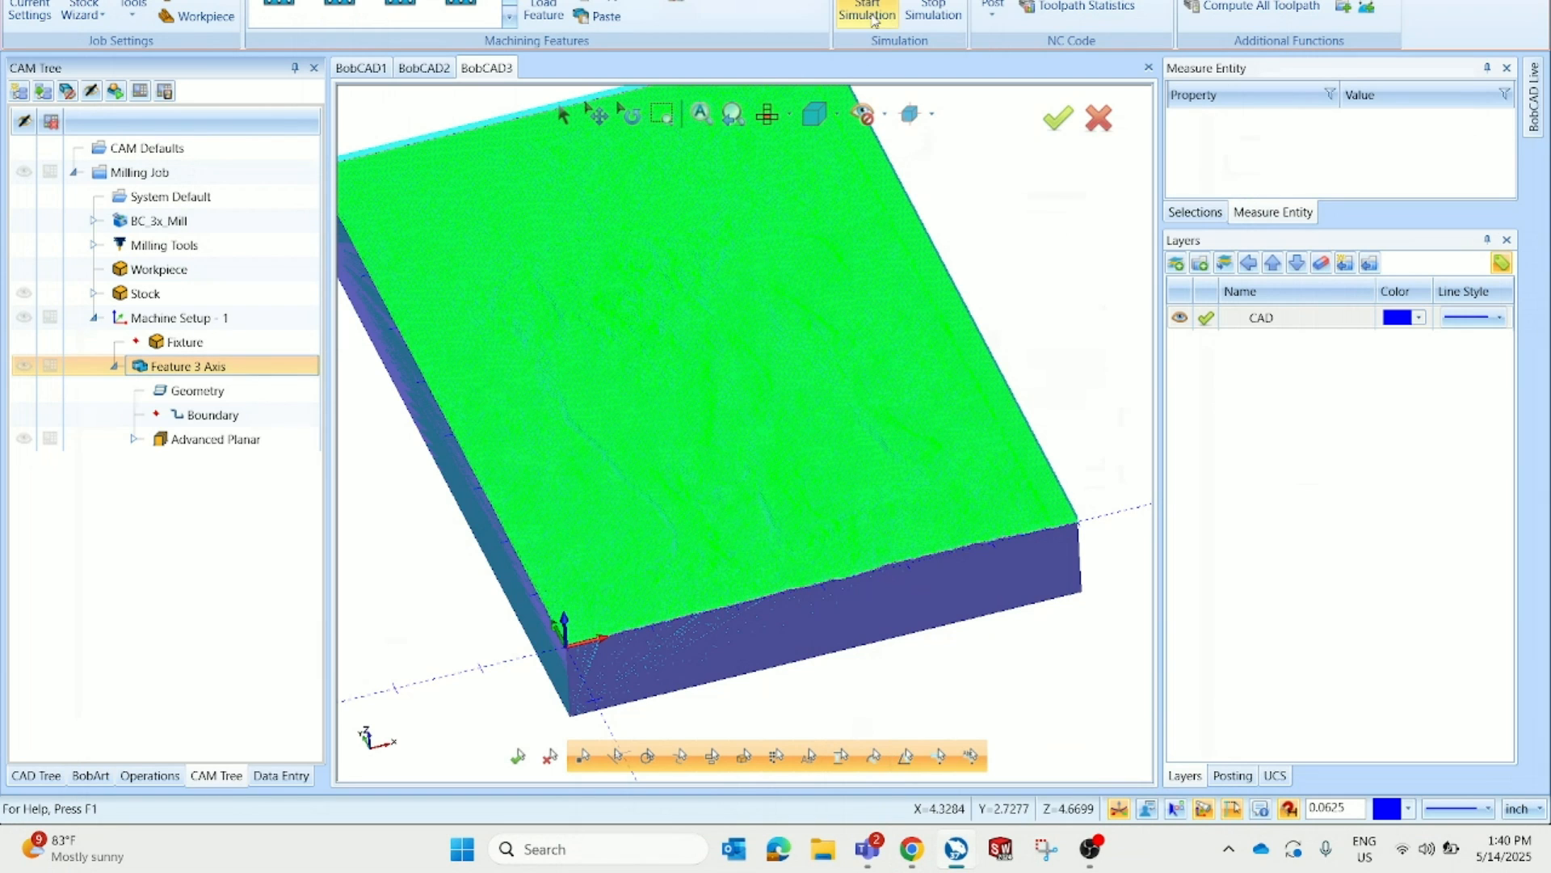
Start the toolpath simulation, run it and raise the simulation speed
click(867, 9)
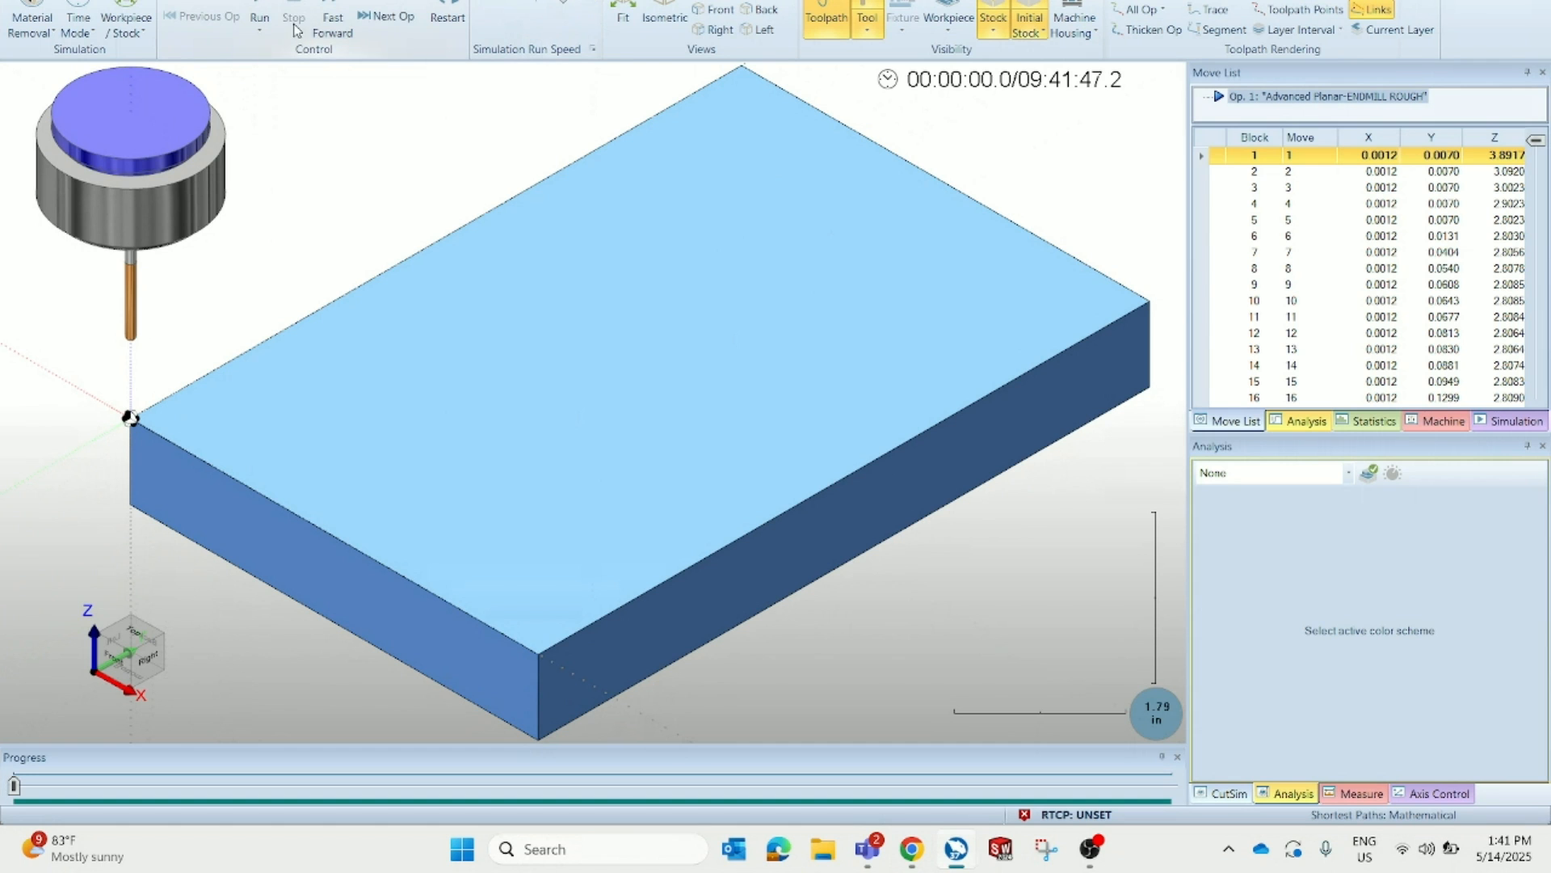
click(264, 5)
drag(586, 1, 595, 3)
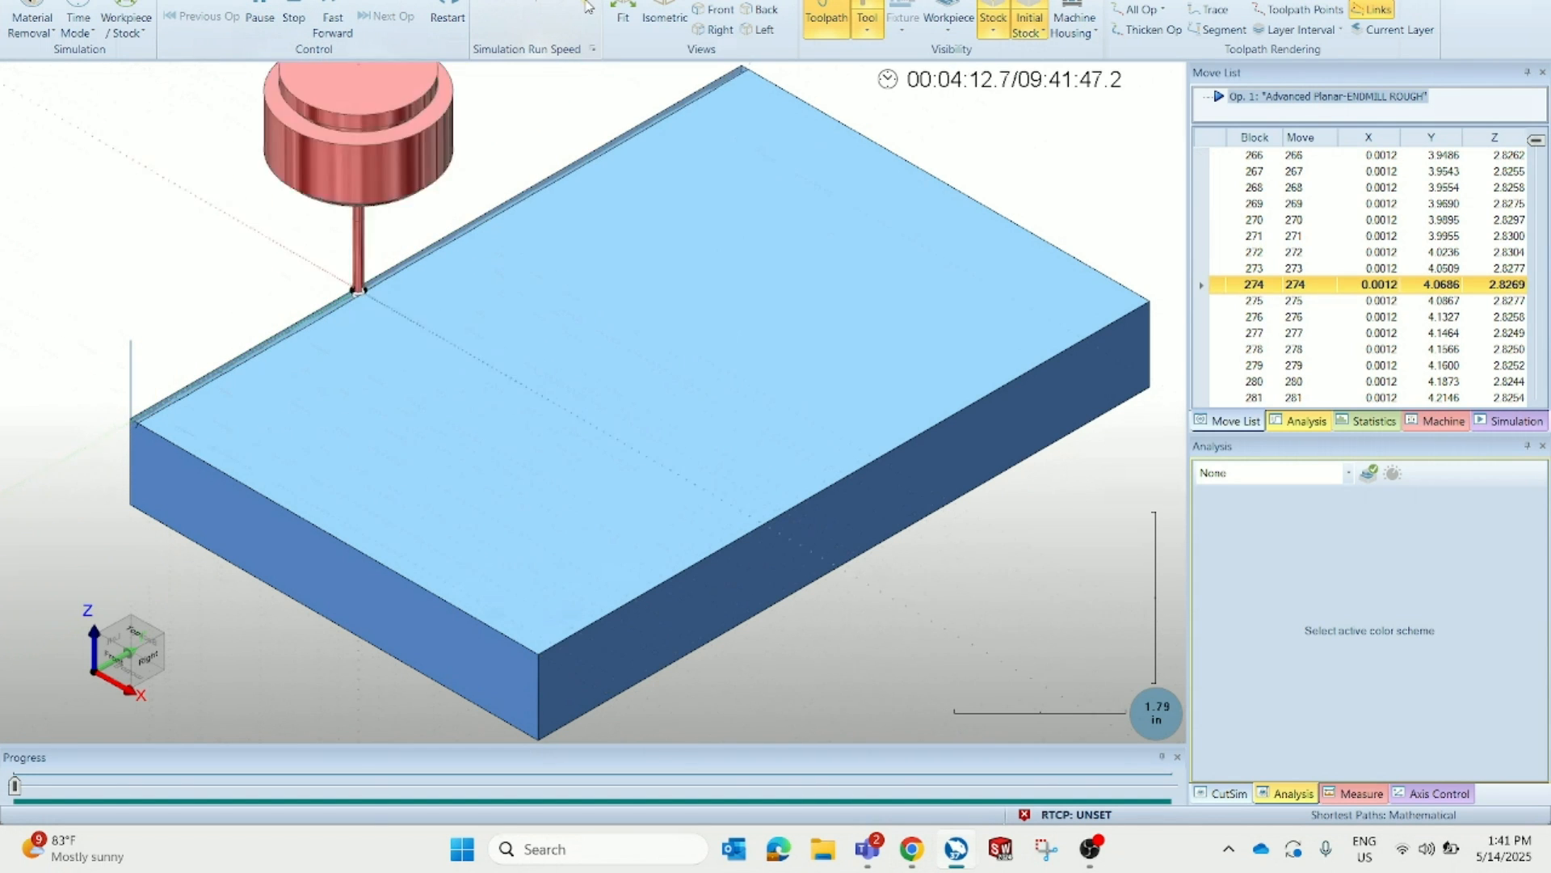
click(826, 16)
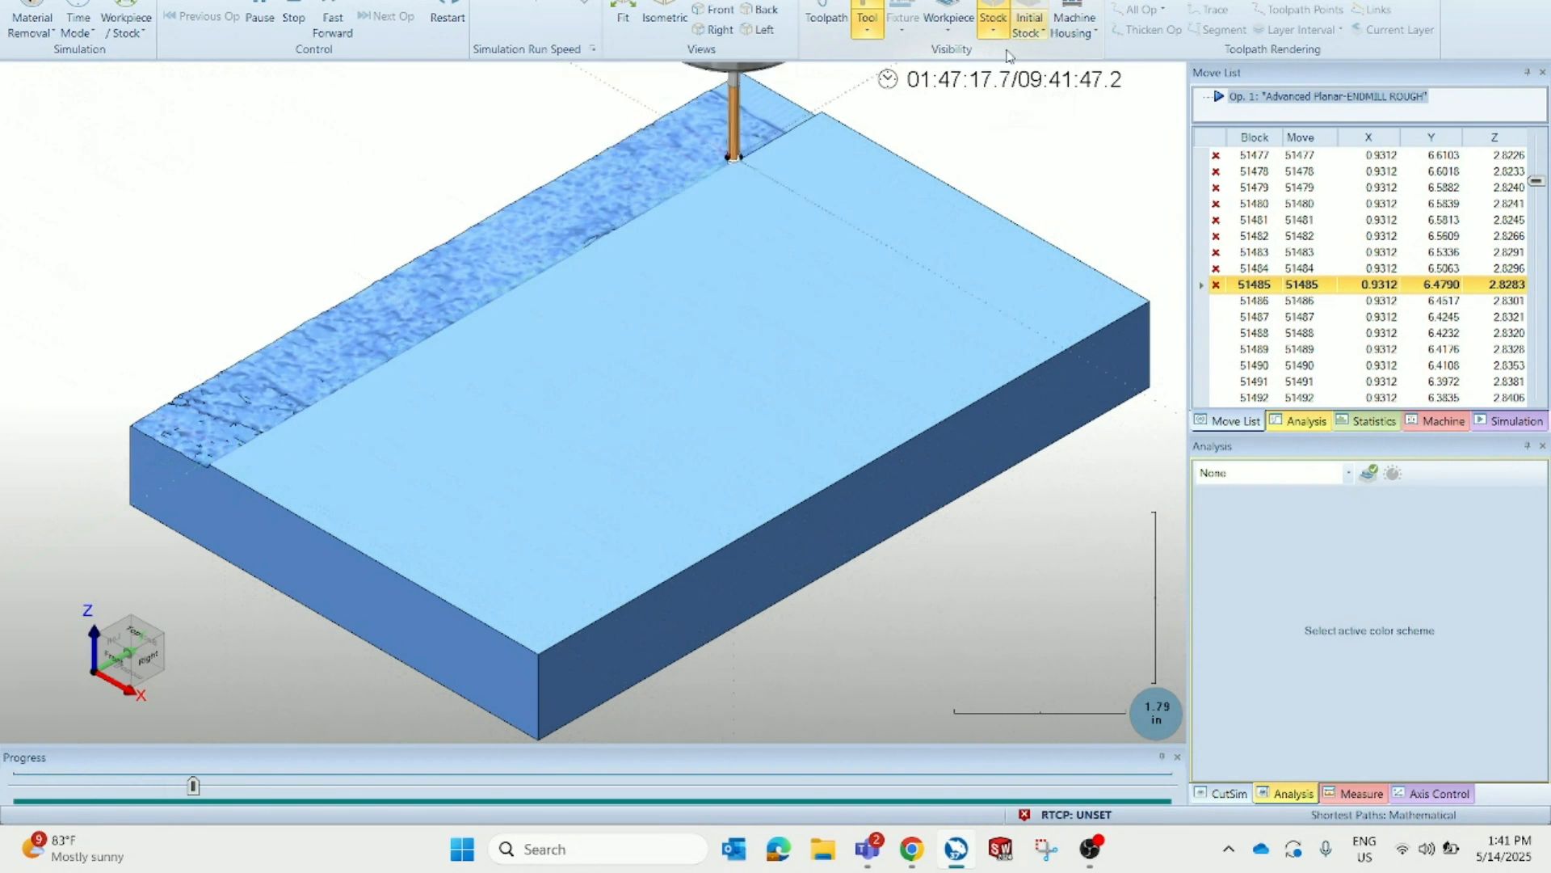
Orbit and zoom the view to watch the tool machining the stock
middle_drag(623, 537, 784, 341)
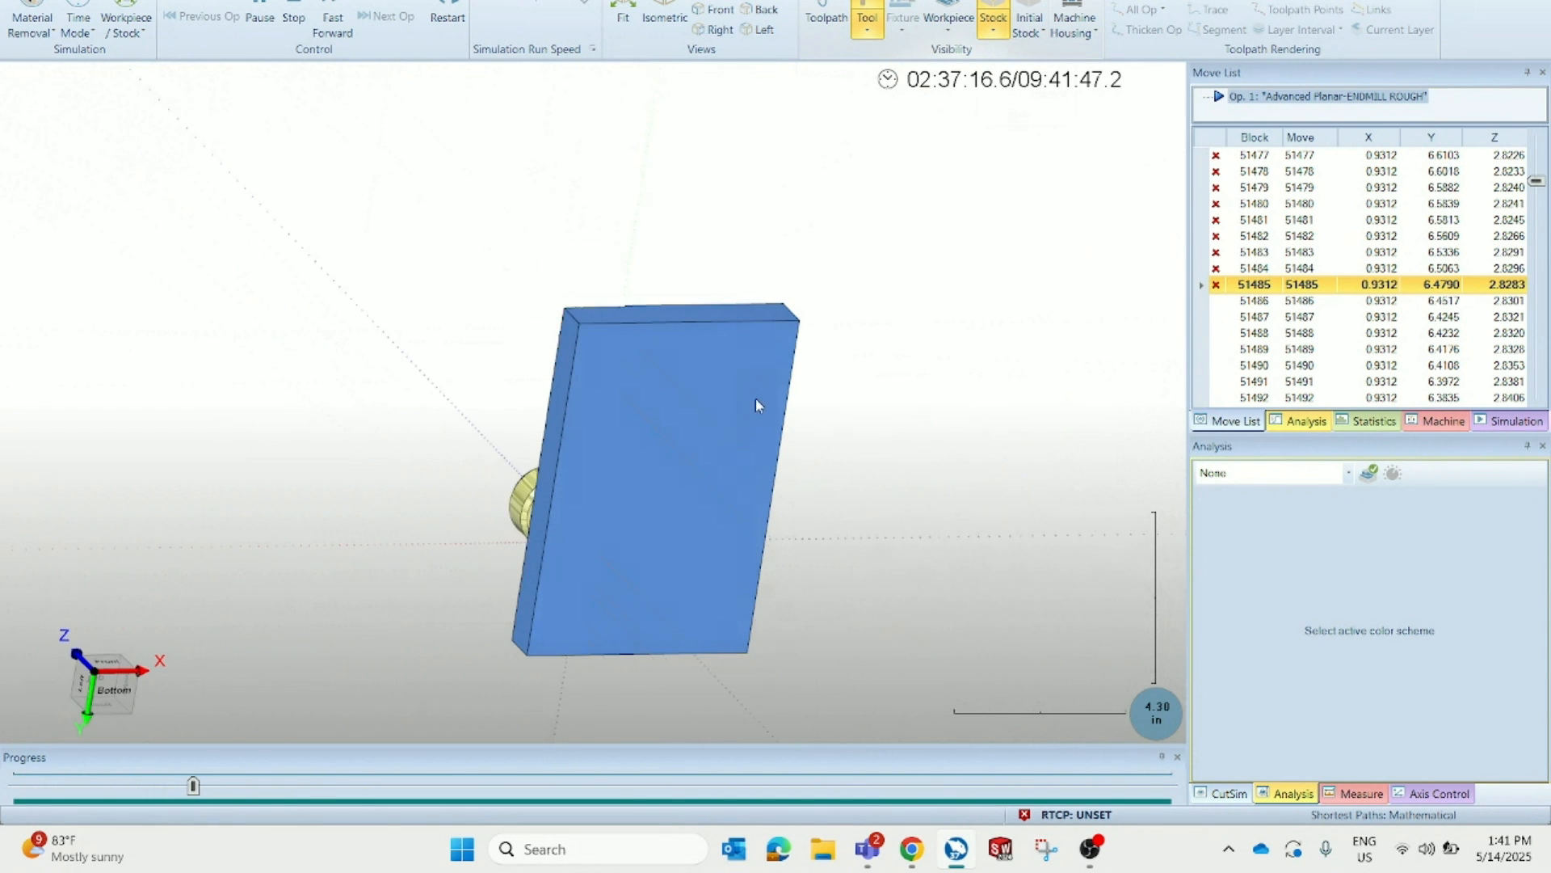
middle_drag(758, 405, 862, 572)
middle_drag(733, 330, 656, 475)
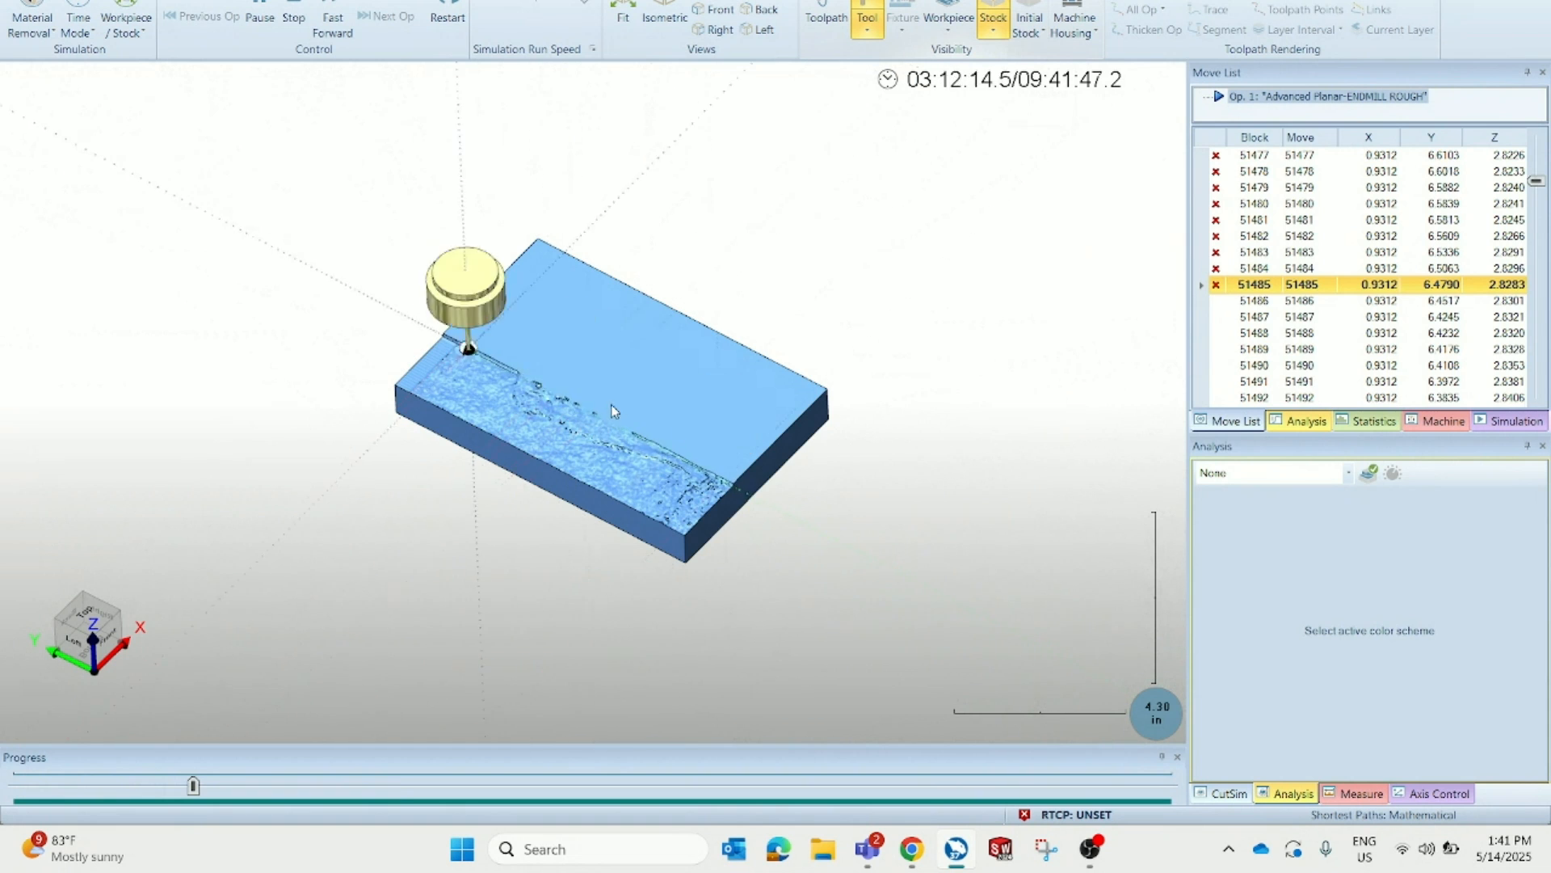
scroll(610, 404, up, 3)
scroll(614, 380, up, 2)
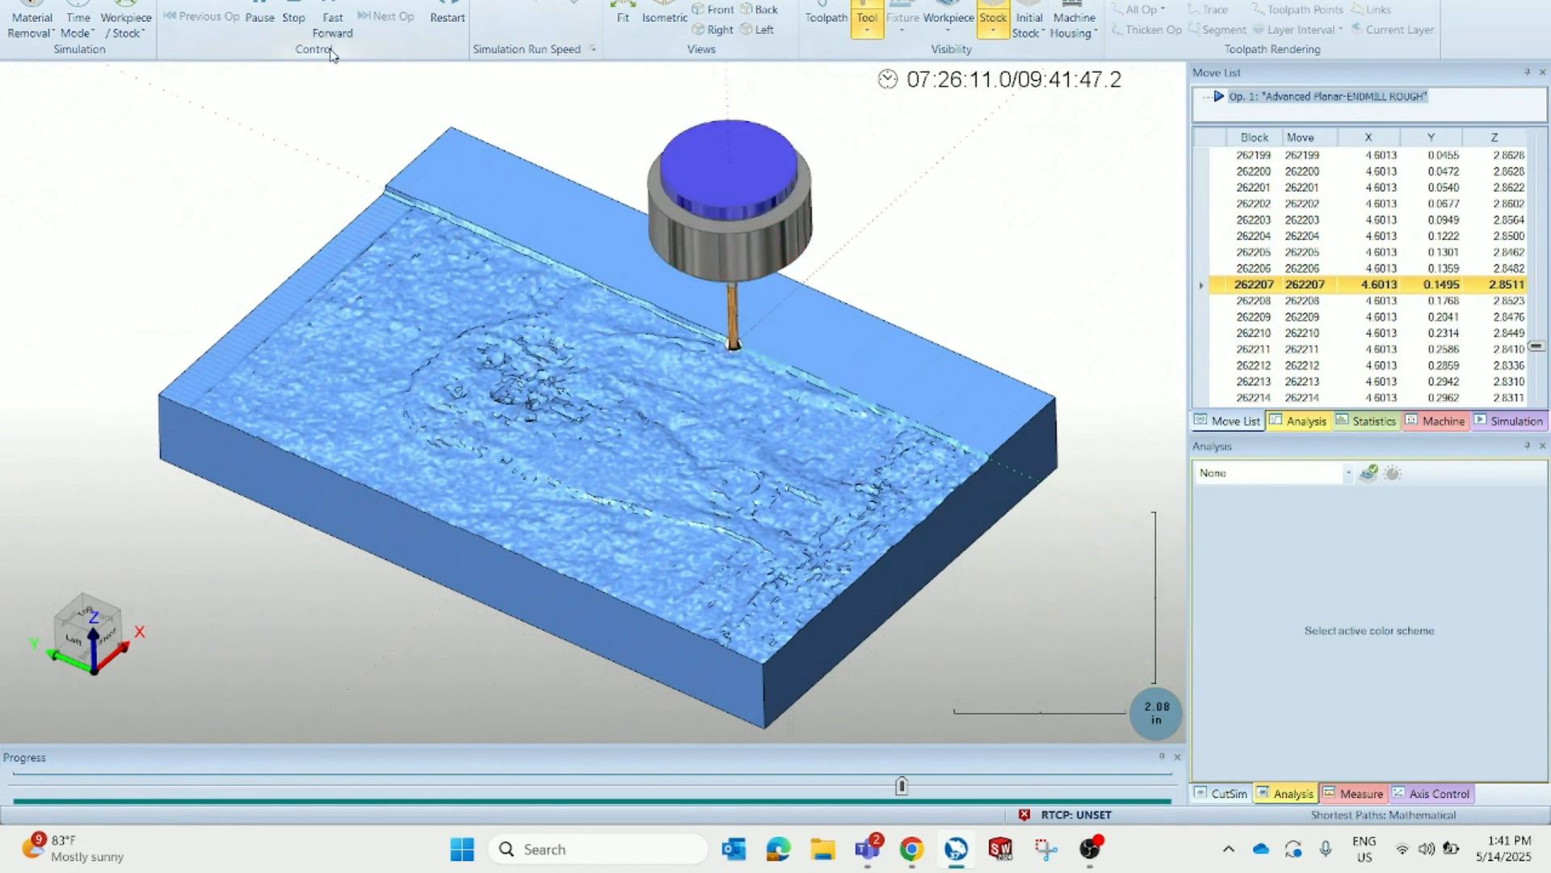
Pause, skip to the end of the operation, and orbit and zoom to inspect the finished dog relief
click(259, 17)
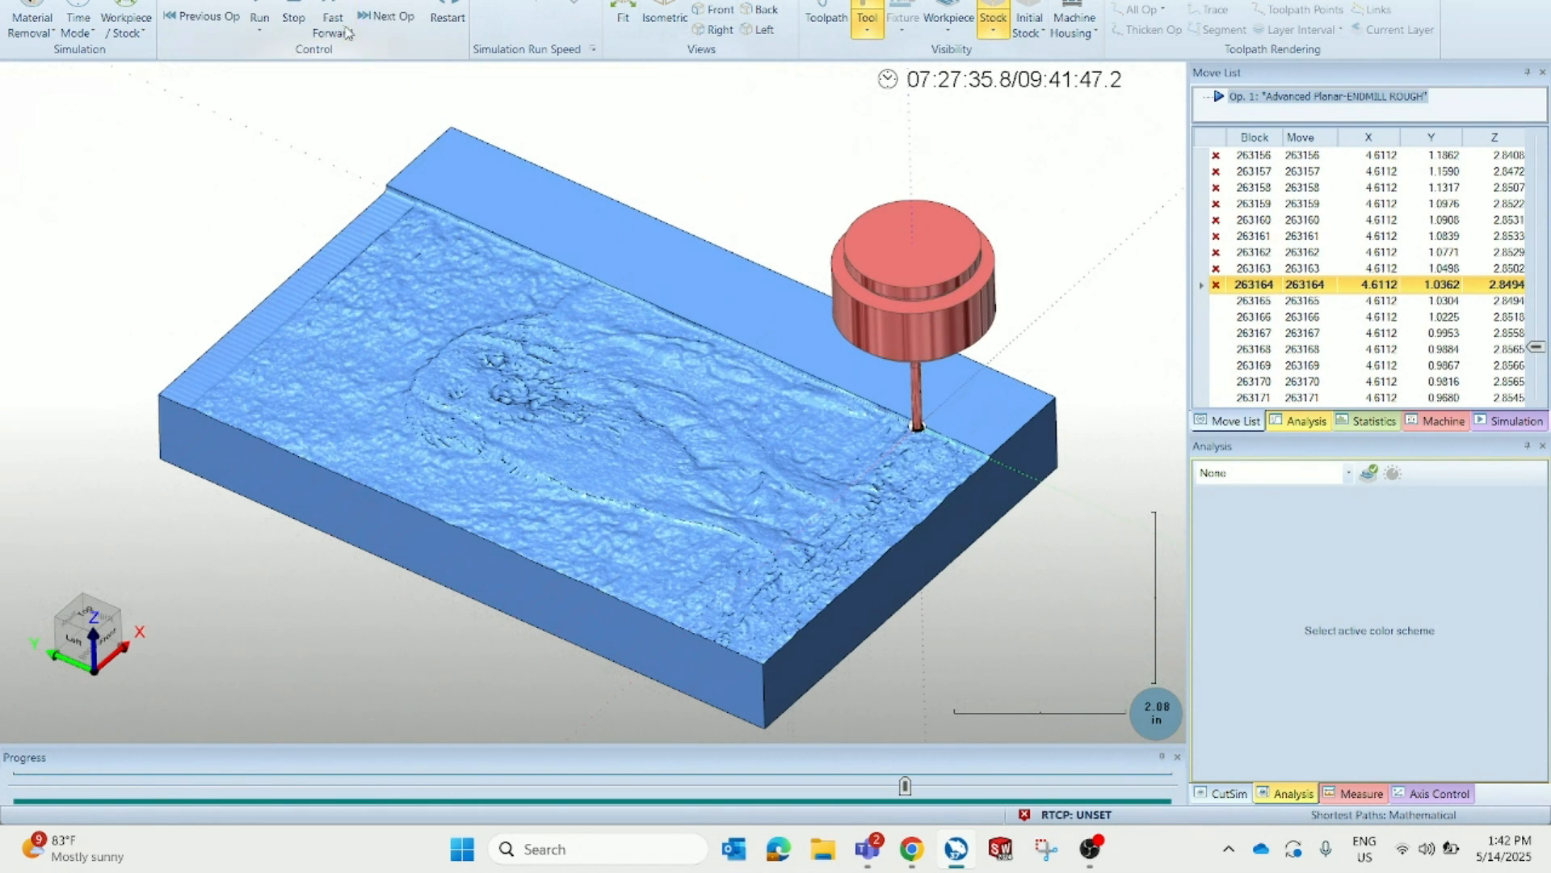
click(385, 20)
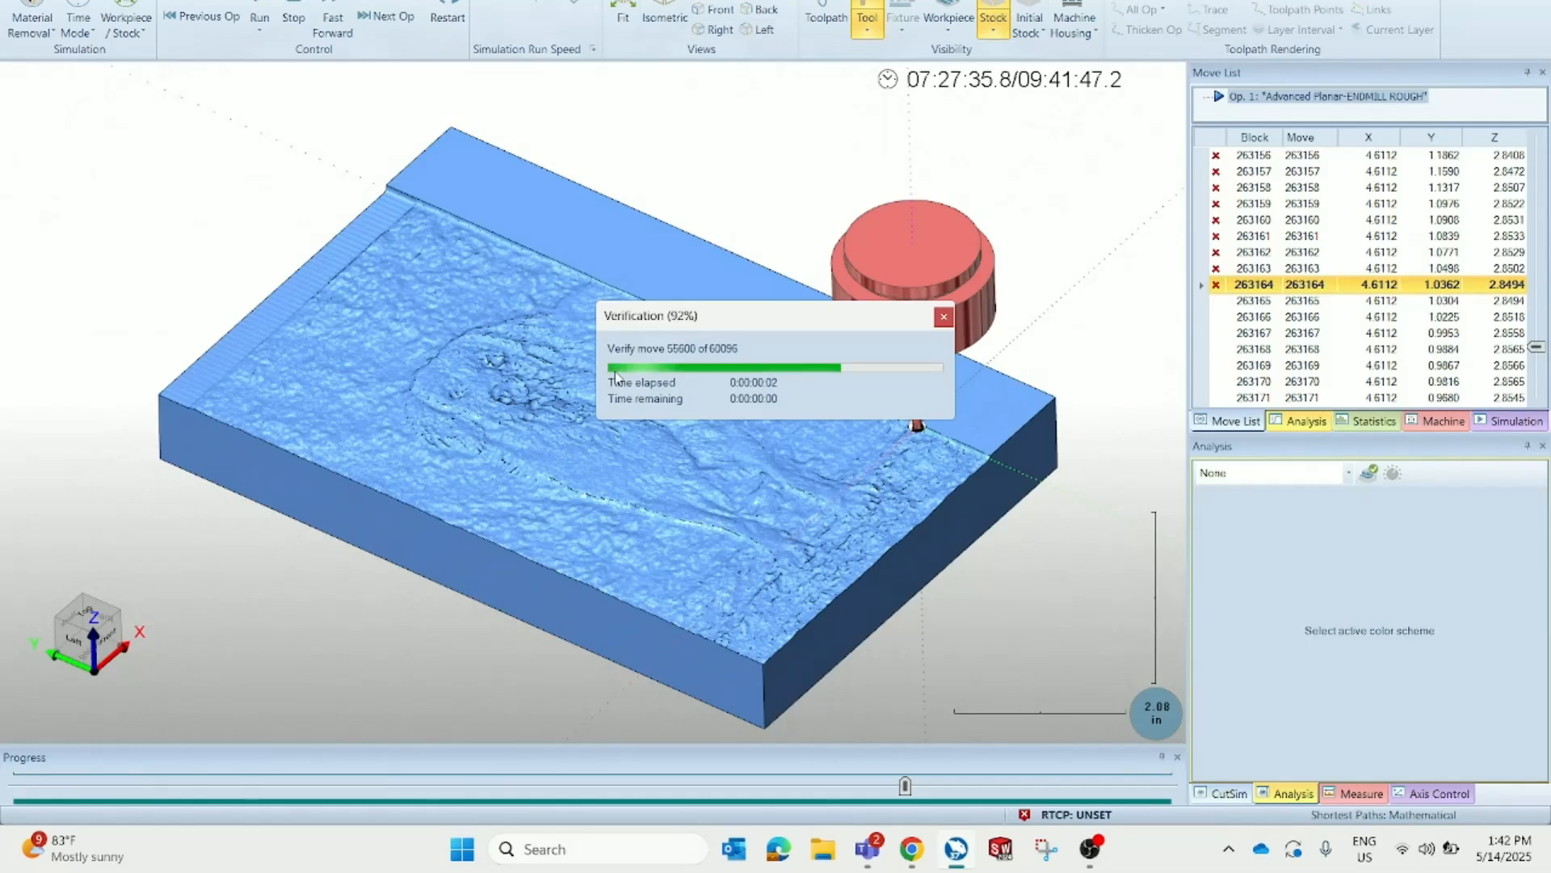
middle_drag(639, 326, 631, 400)
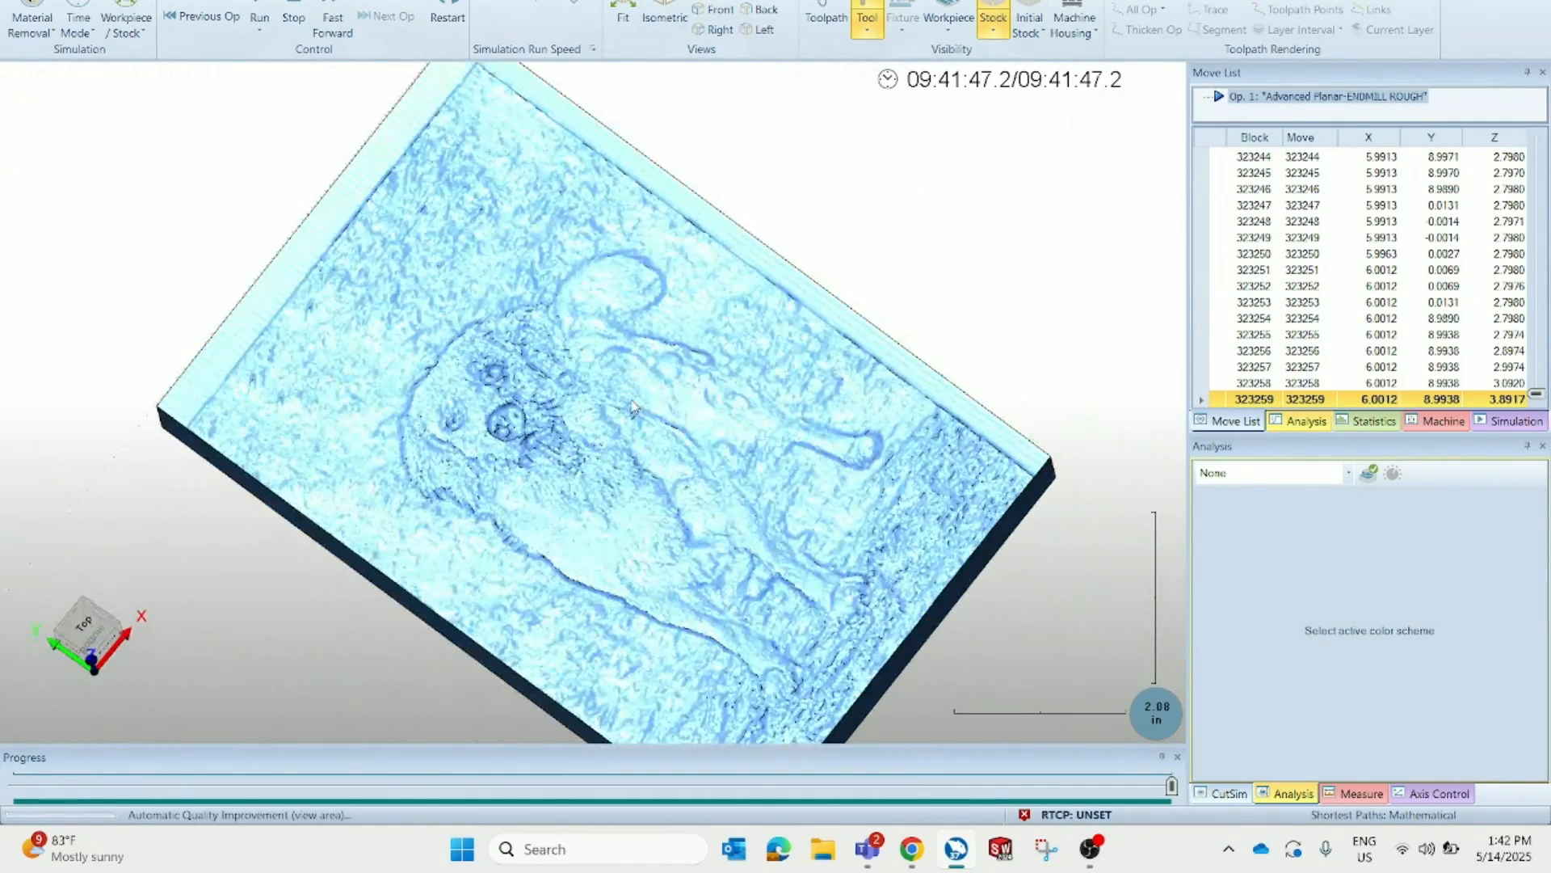
middle_drag(568, 518, 580, 424)
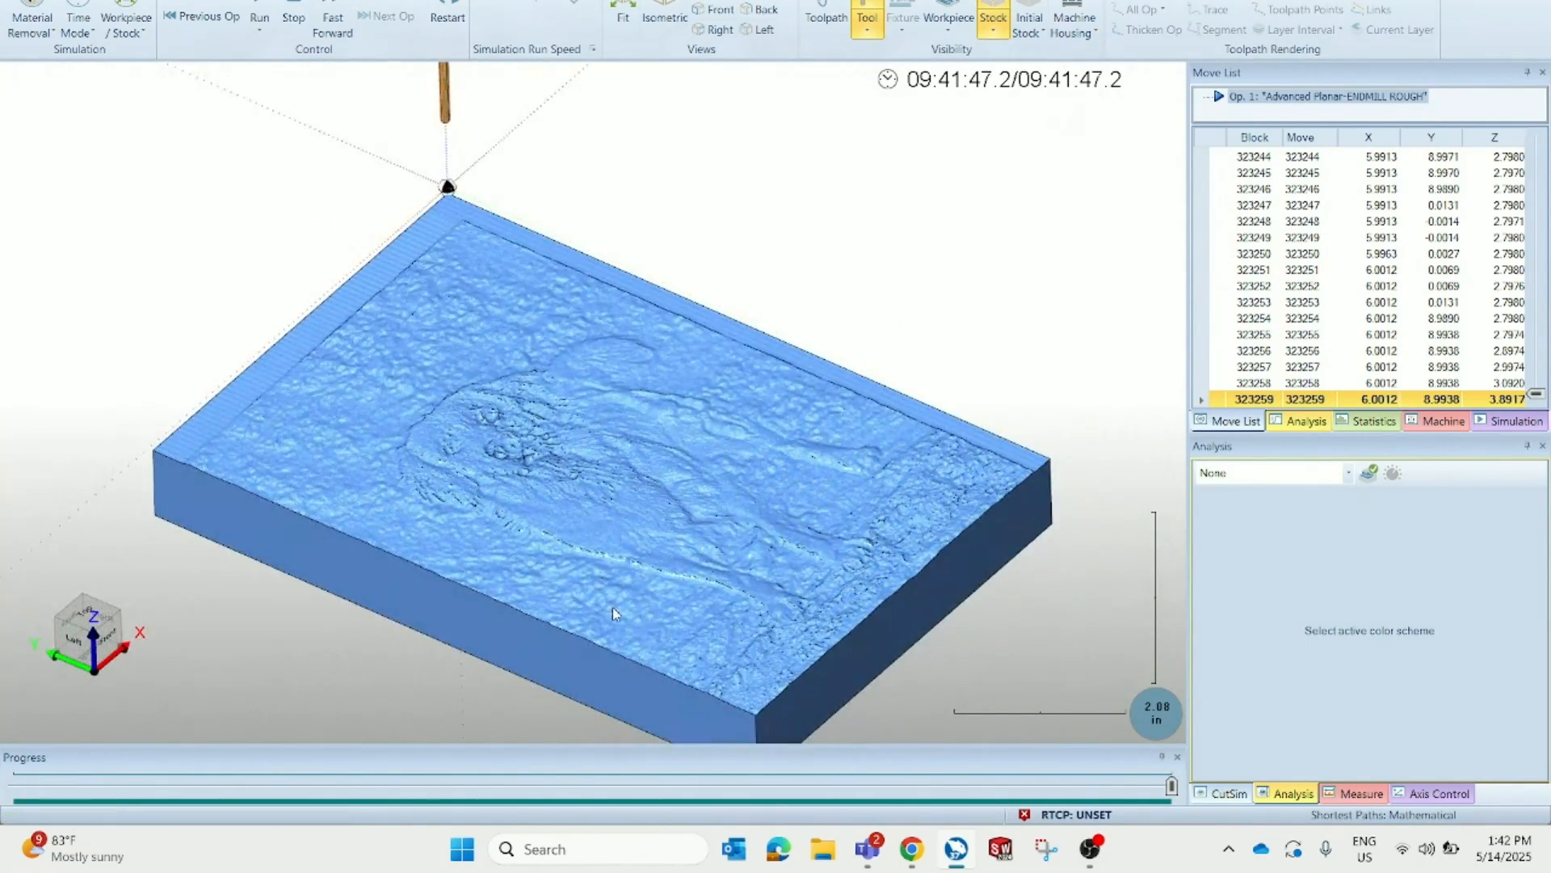
scroll(612, 608, up, 8)
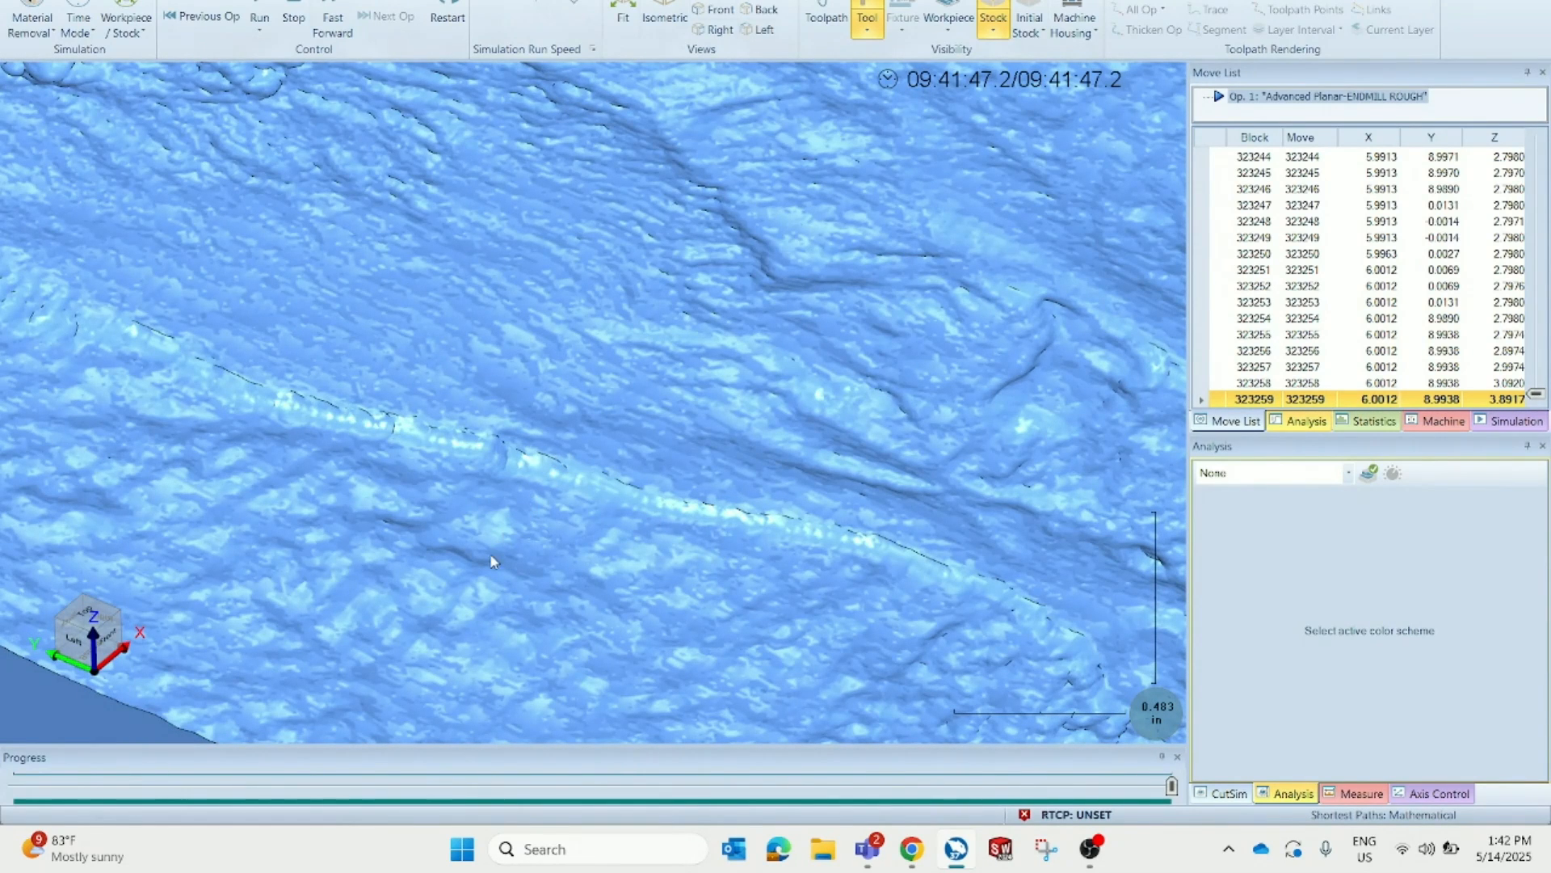
scroll(440, 552, down, 8)
middle_drag(440, 552, 538, 542)
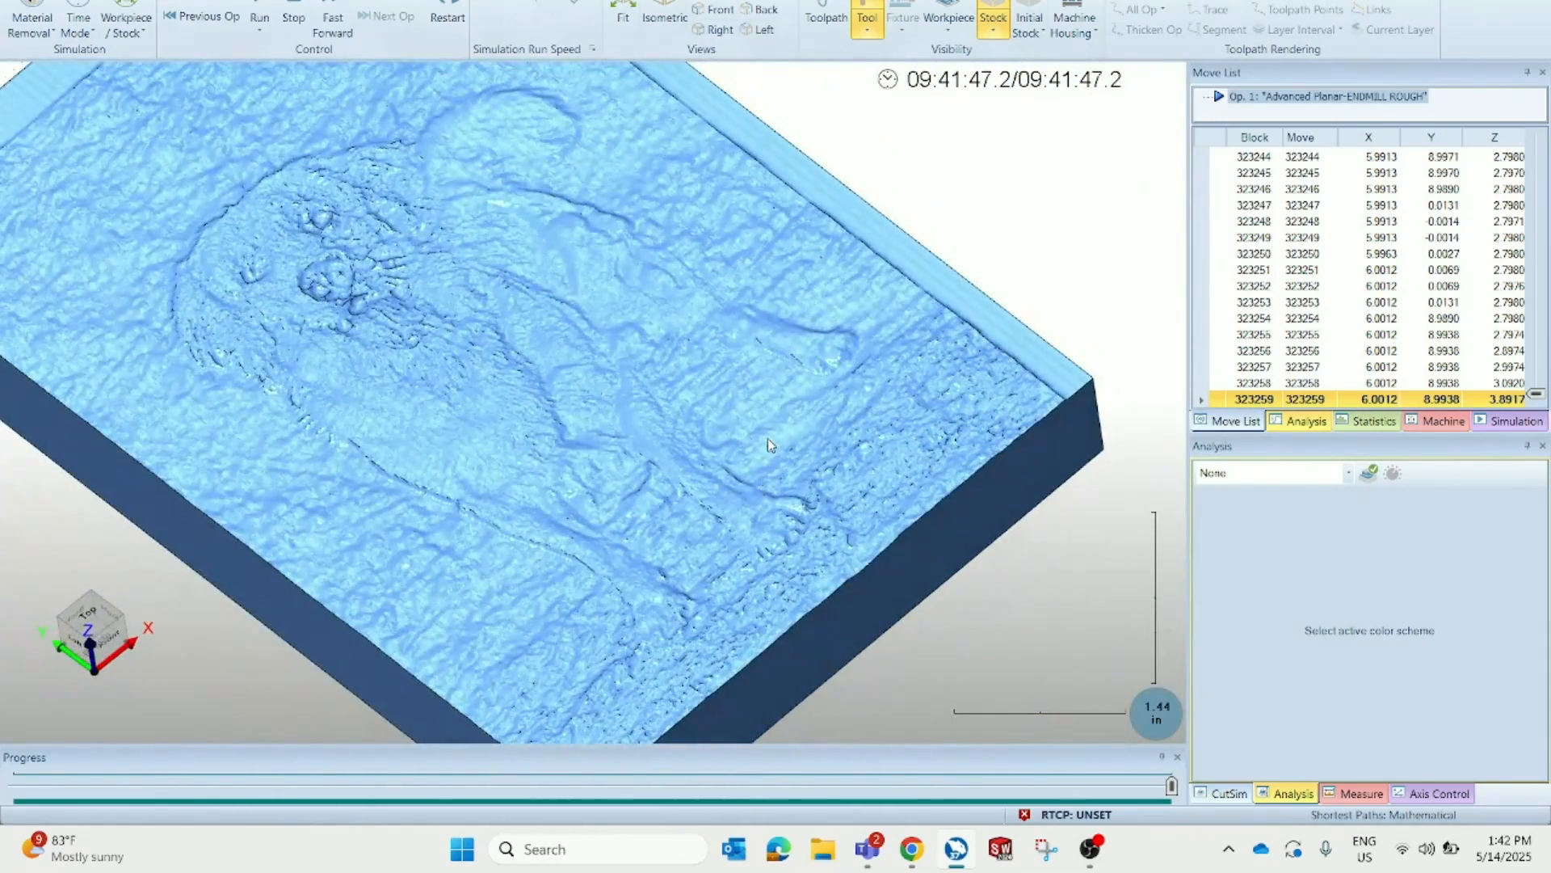
middle_drag(768, 439, 725, 447)
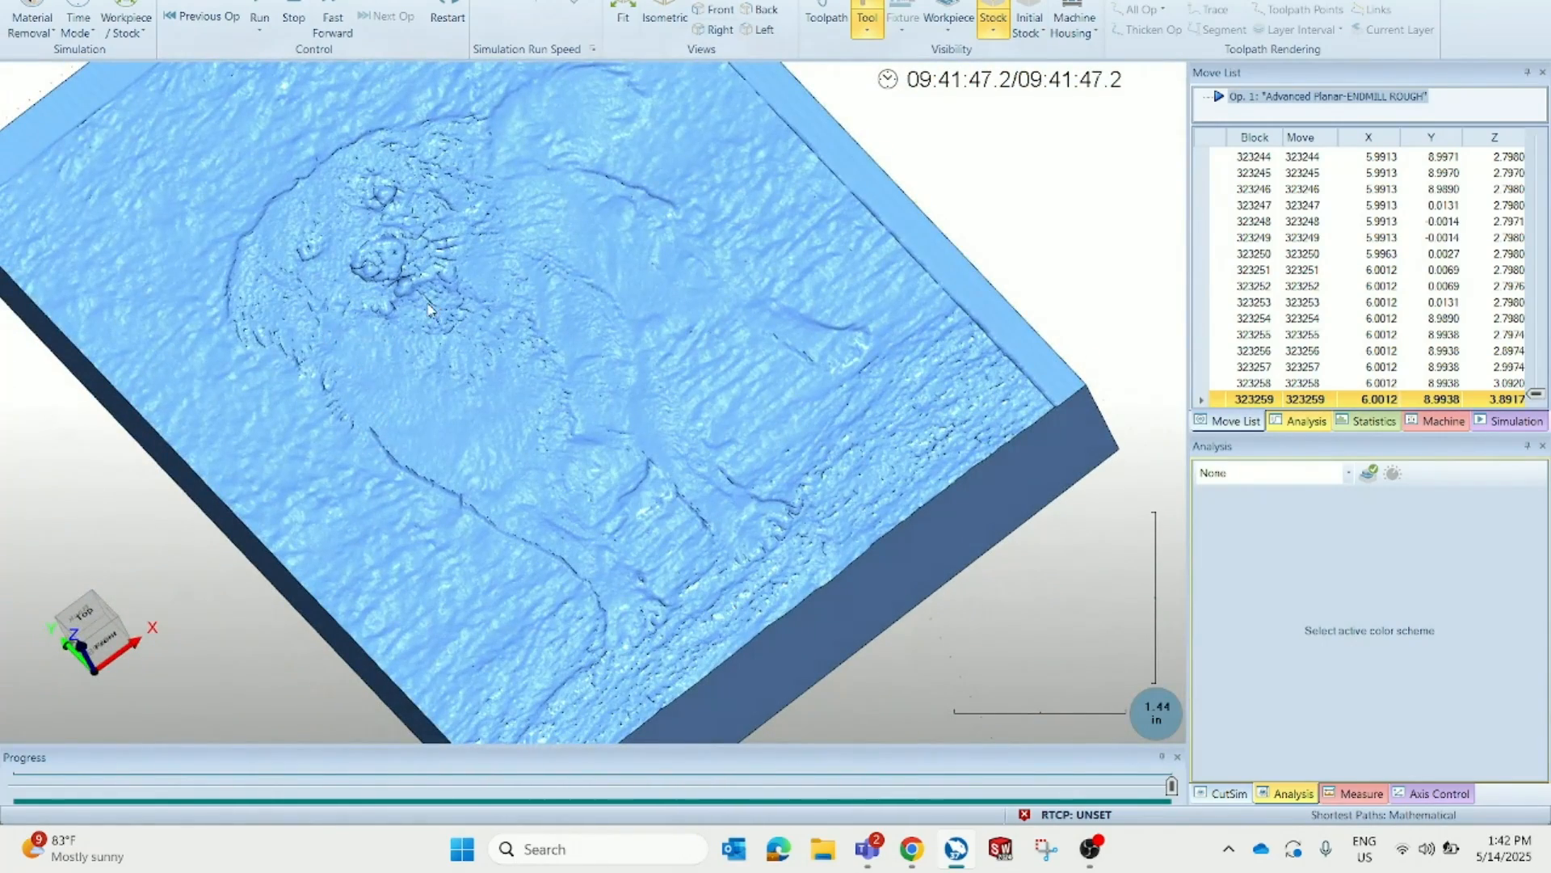
middle_drag(485, 376, 794, 455)
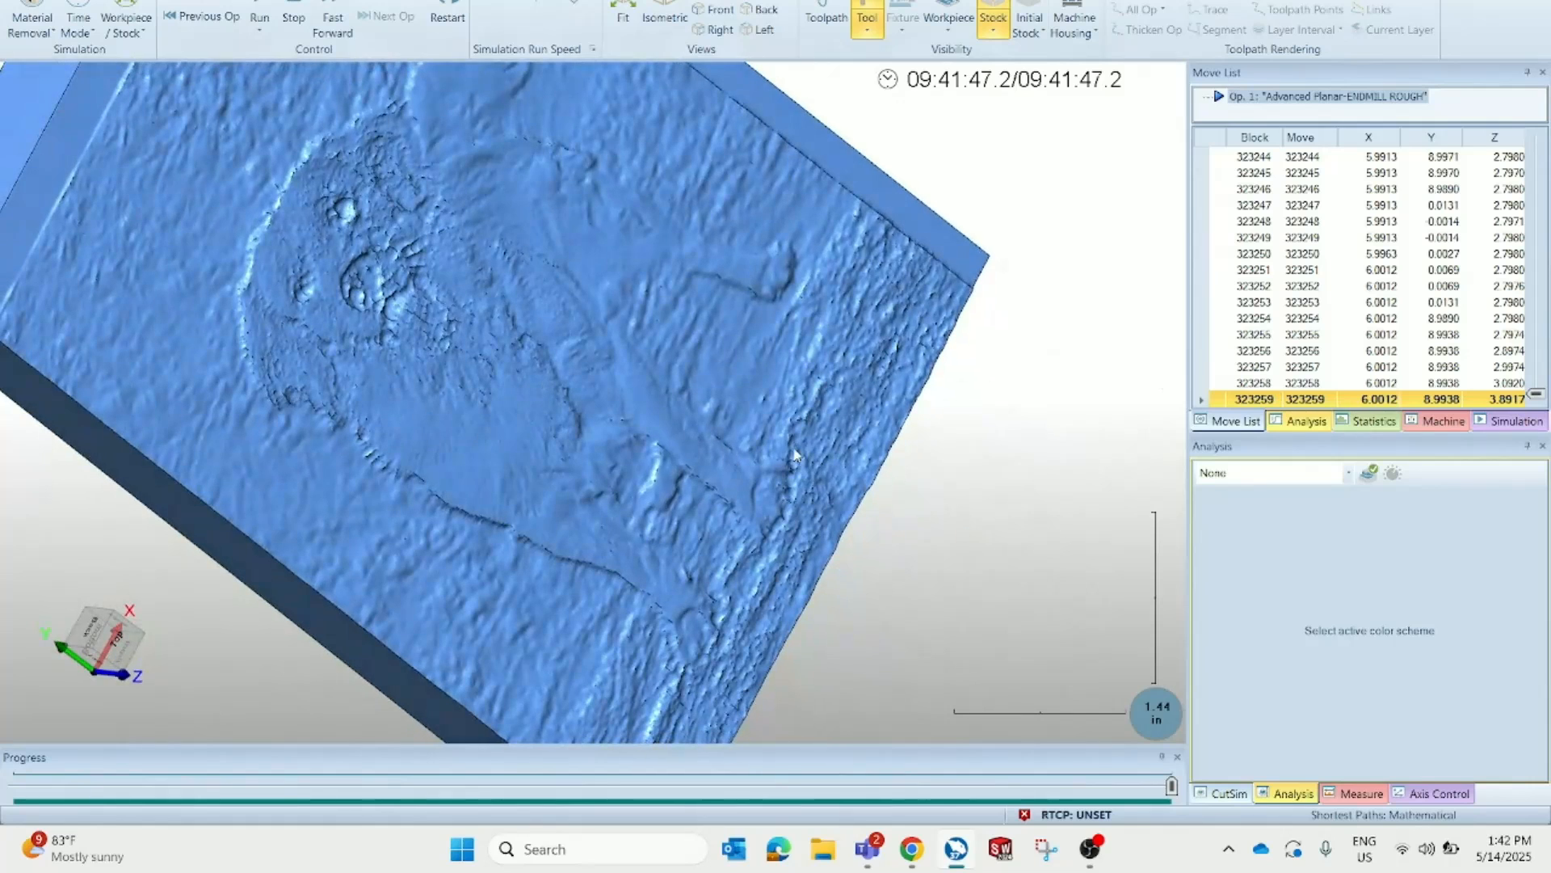
click(1279, 113)
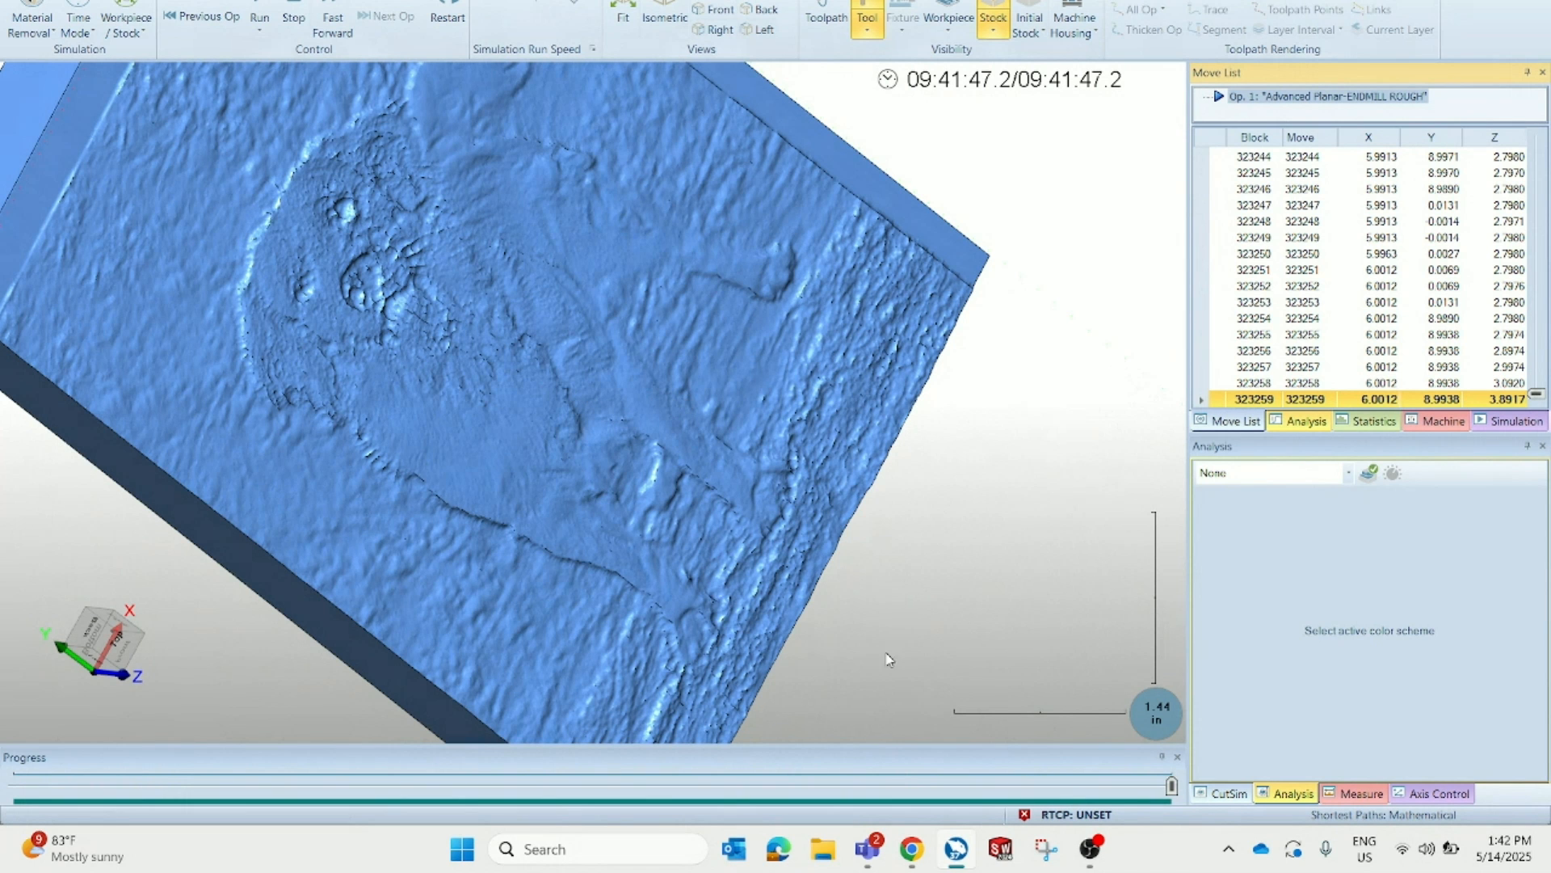
click(925, 863)
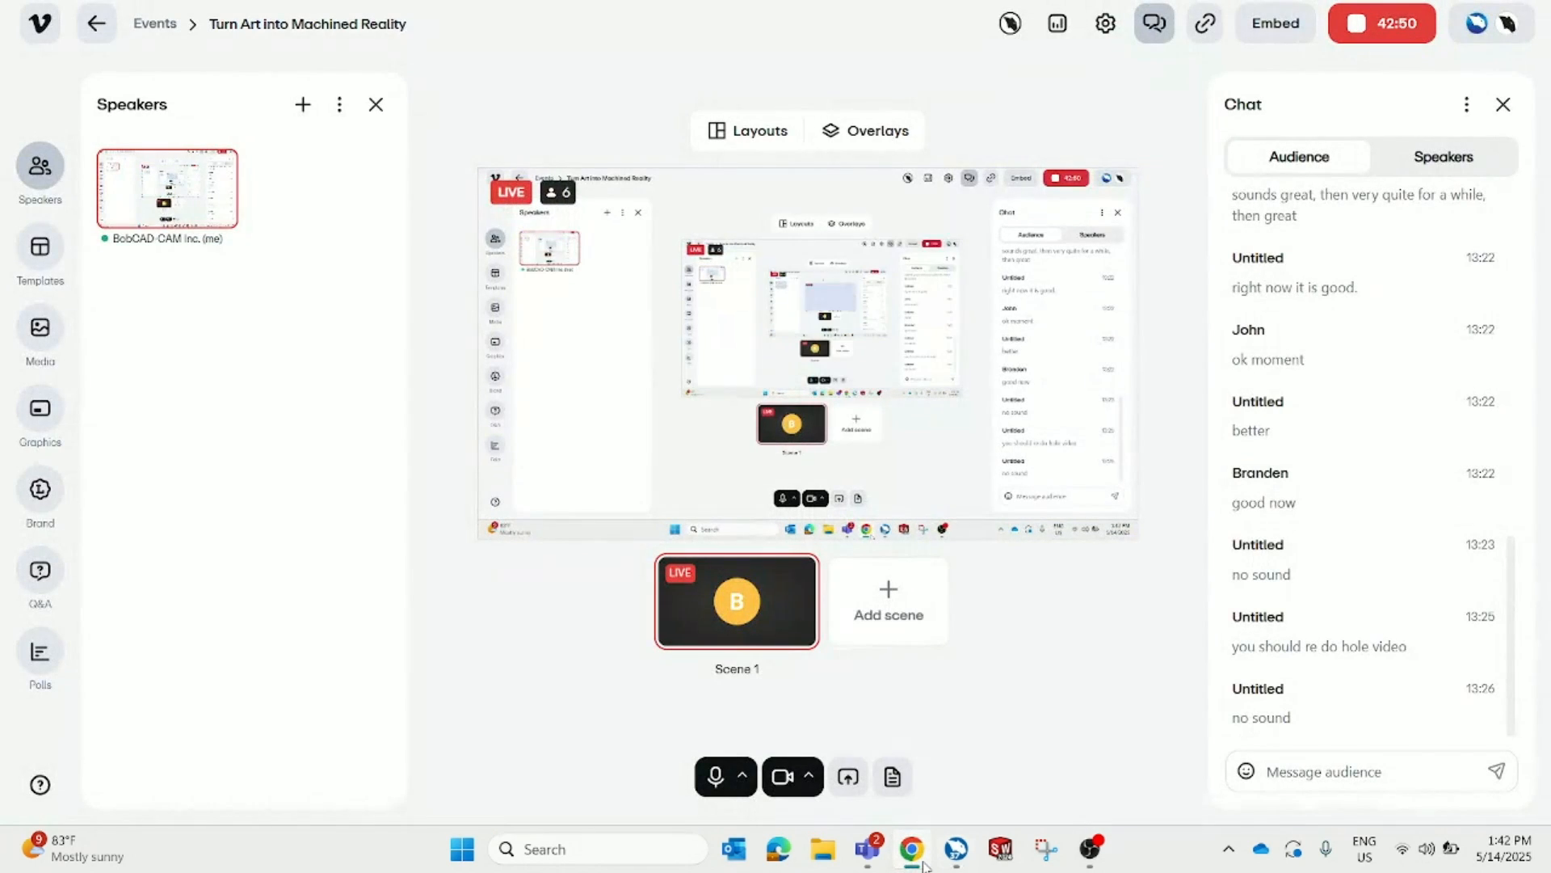
click(925, 863)
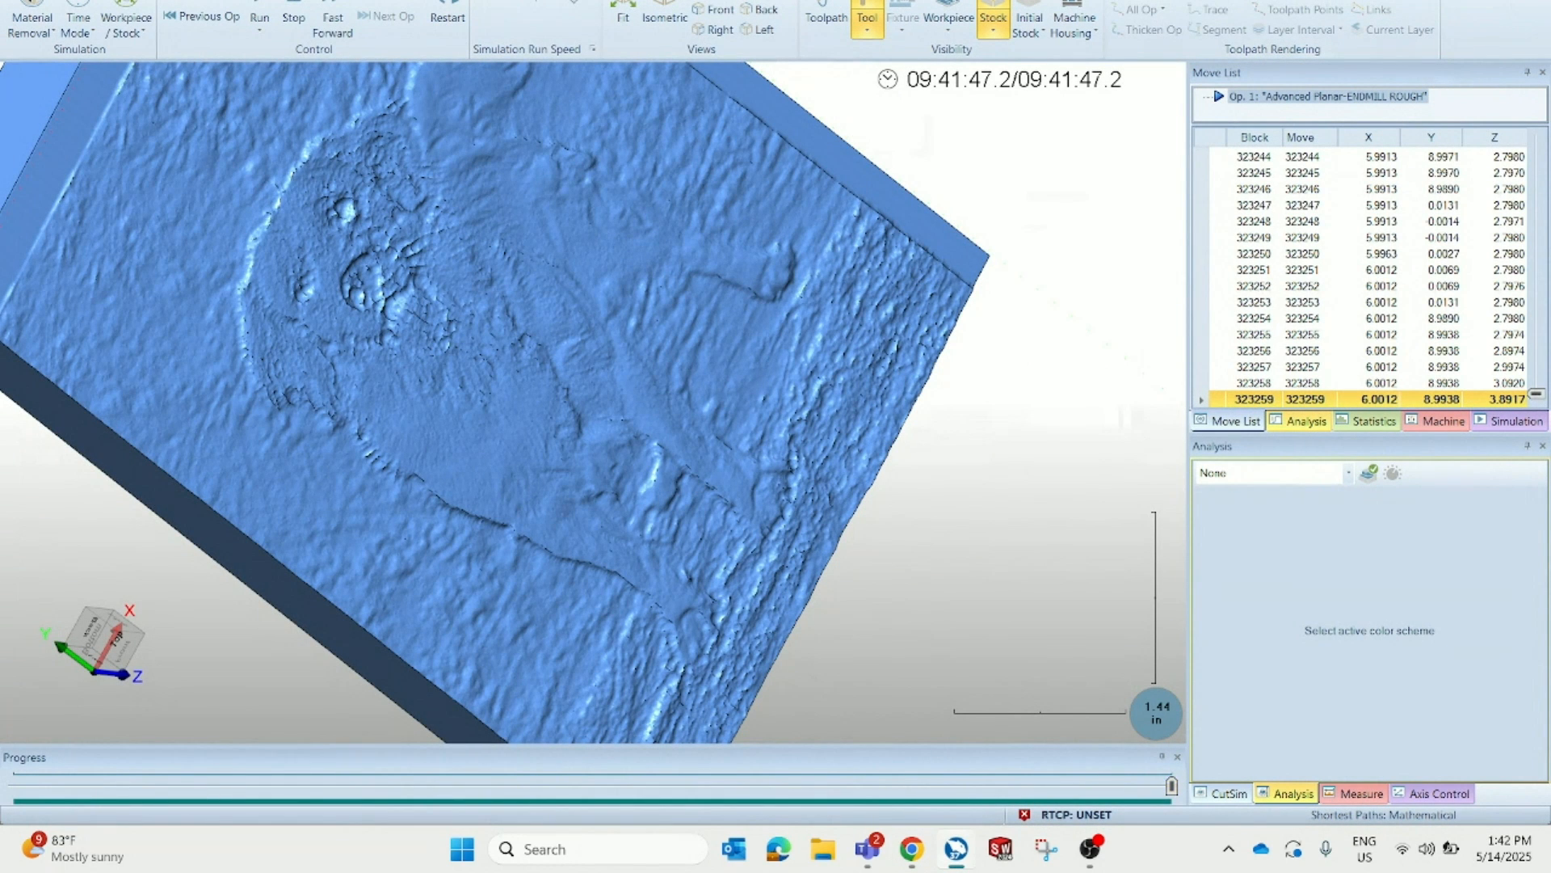
Exit the simulation and display the dog relief model in the CAD view
click(1532, 1)
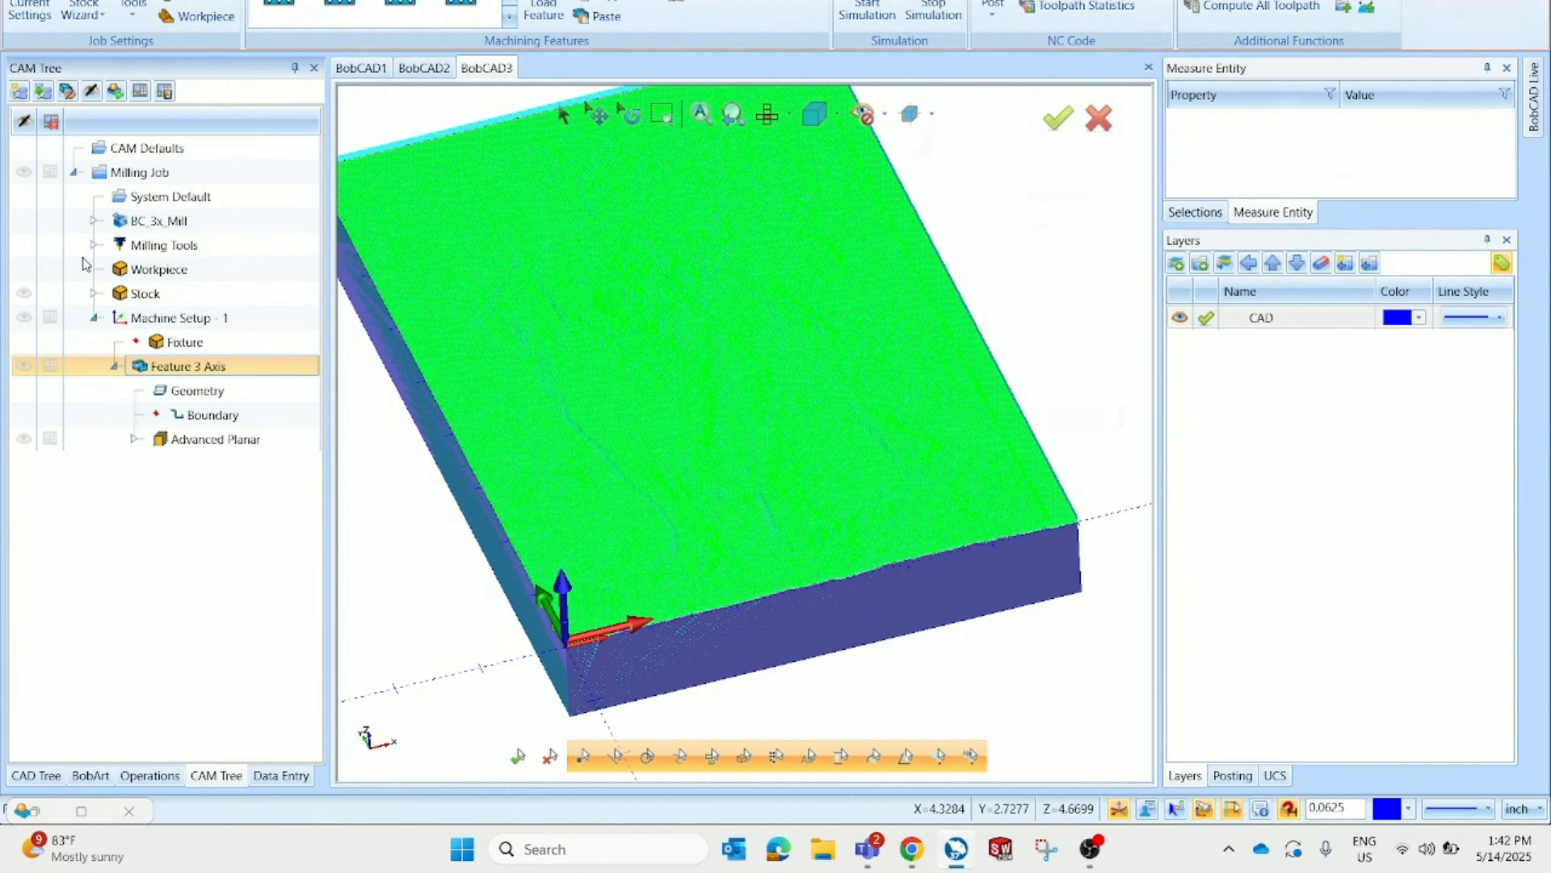
click(23, 174)
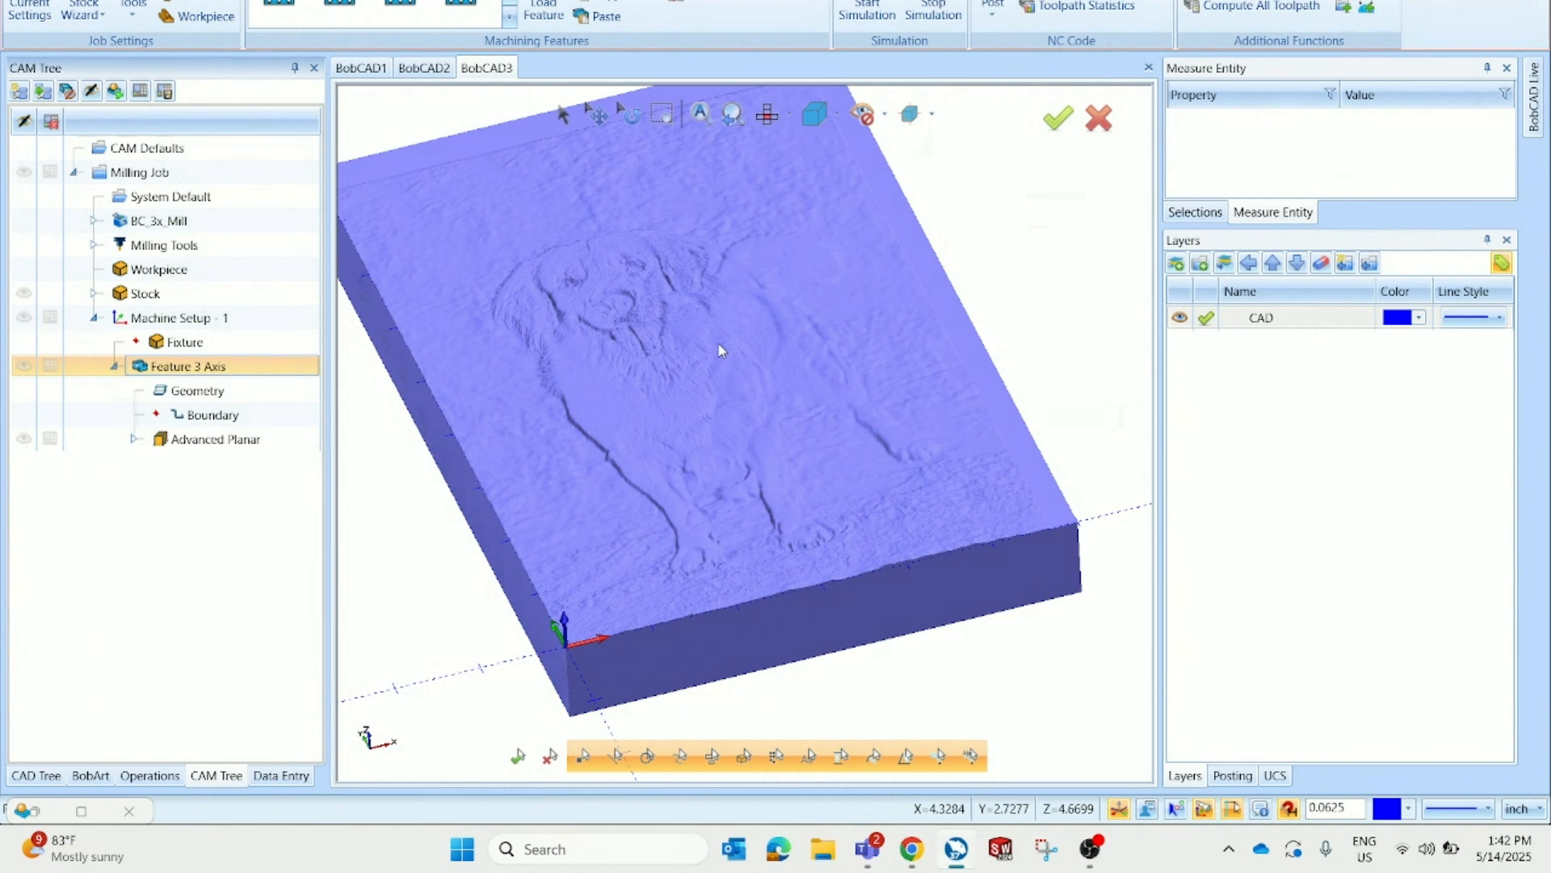
click(422, 69)
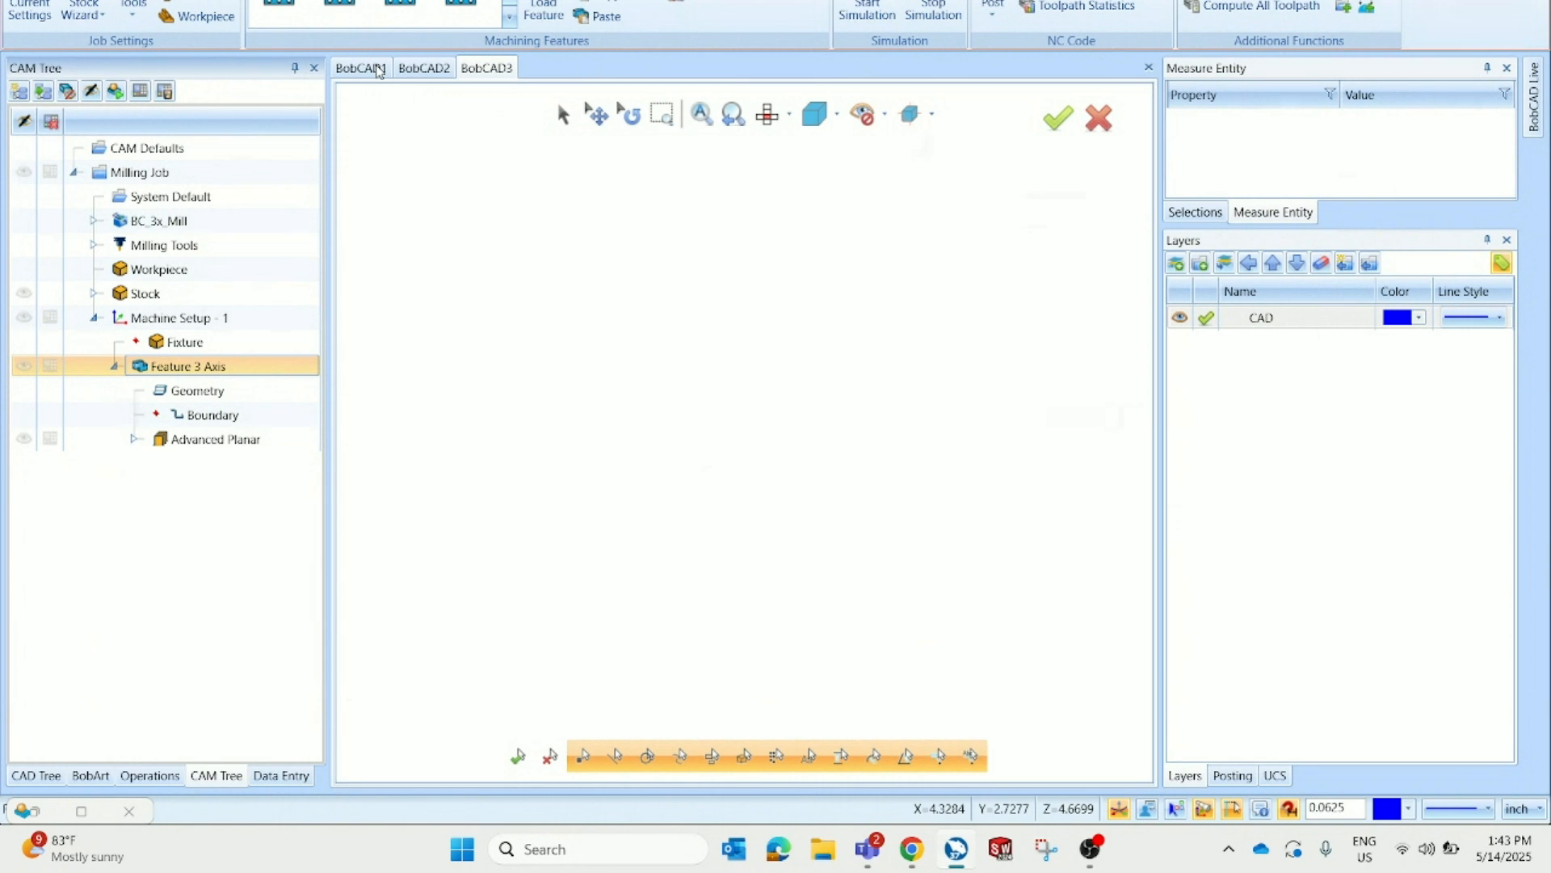
Switch to the browser to view eagle clipart silhouette image results, close the preview and return to the CAM program
click(910, 849)
click(339, 2)
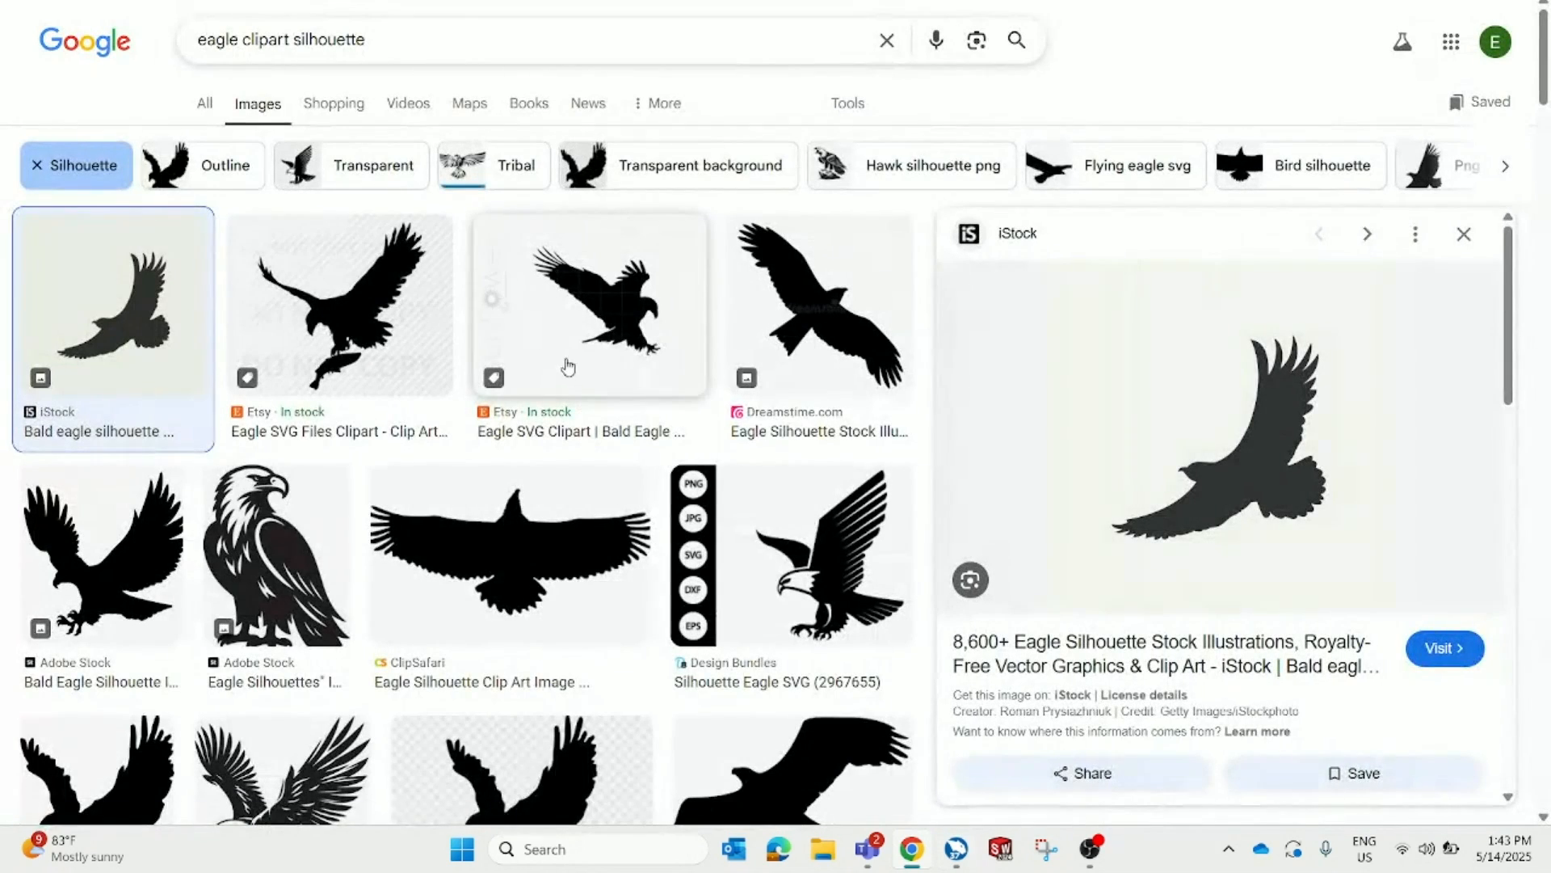
click(1464, 234)
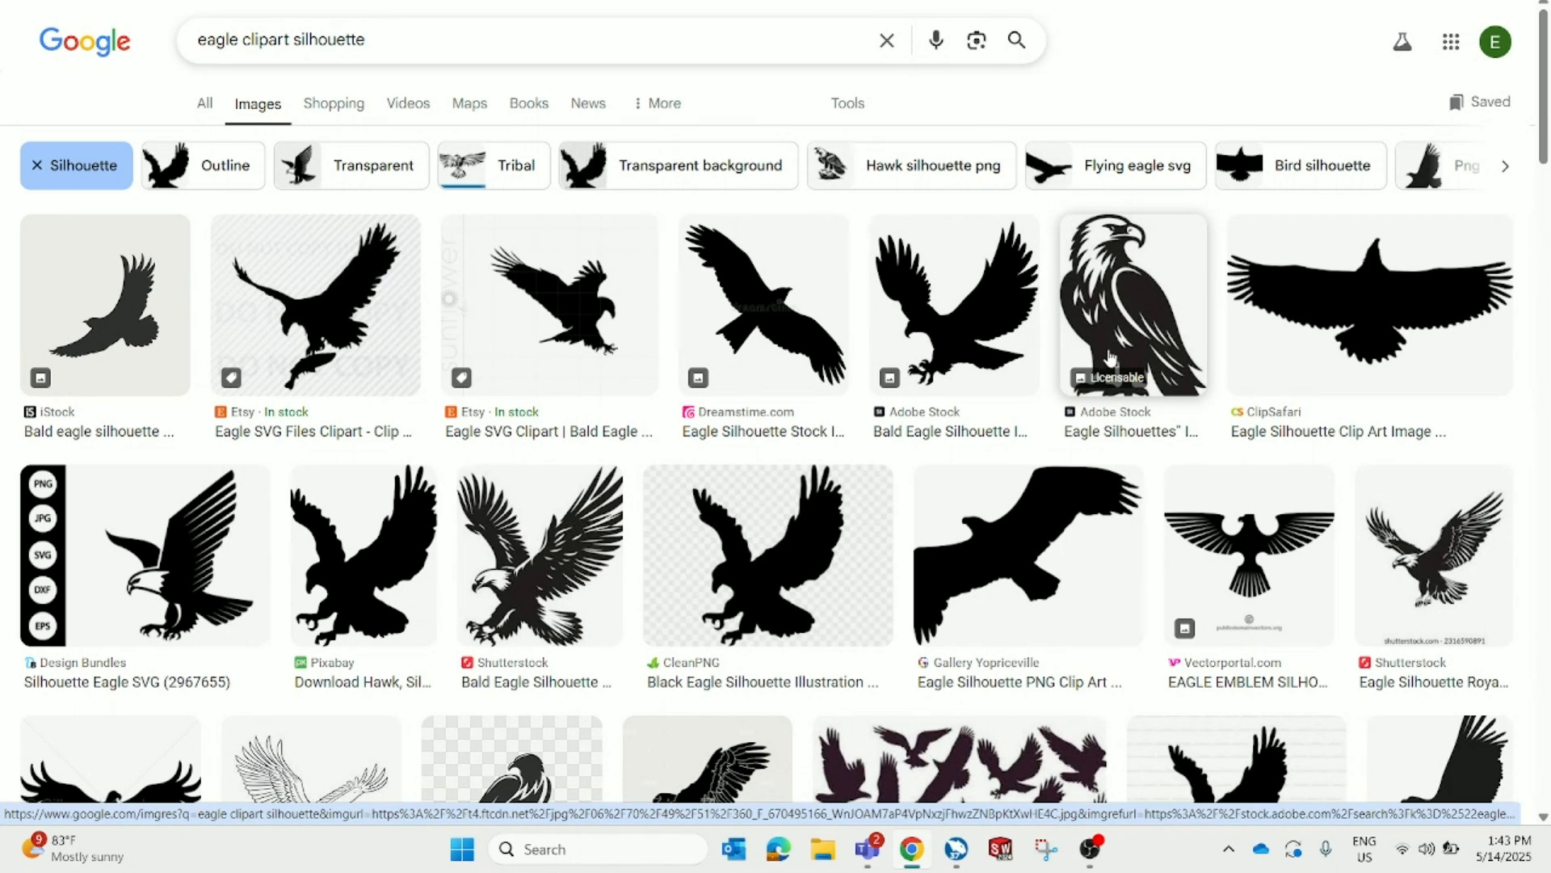
click(957, 848)
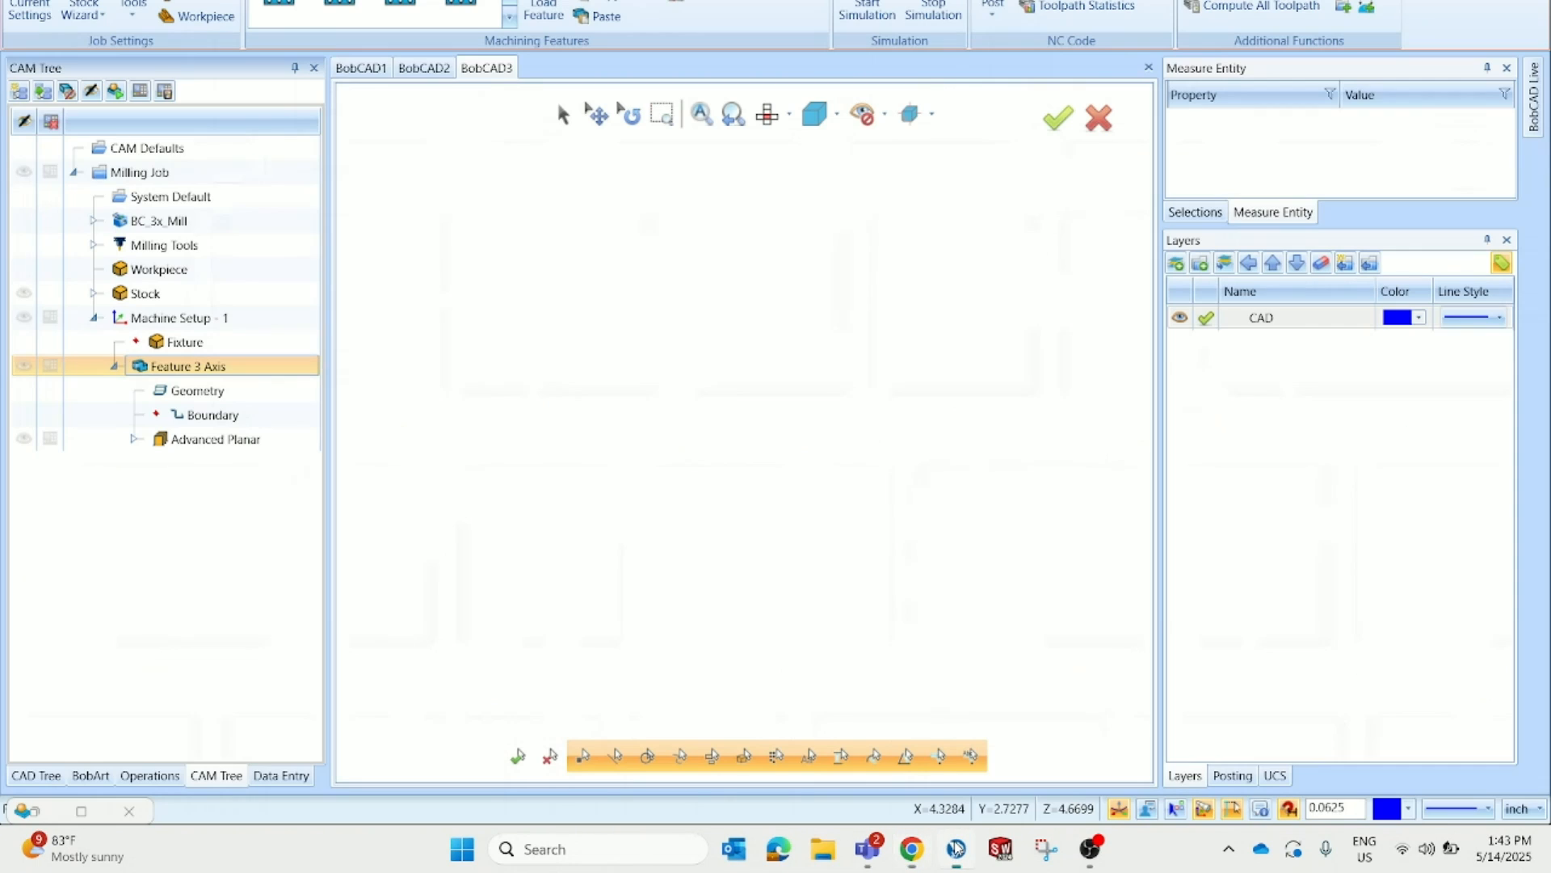